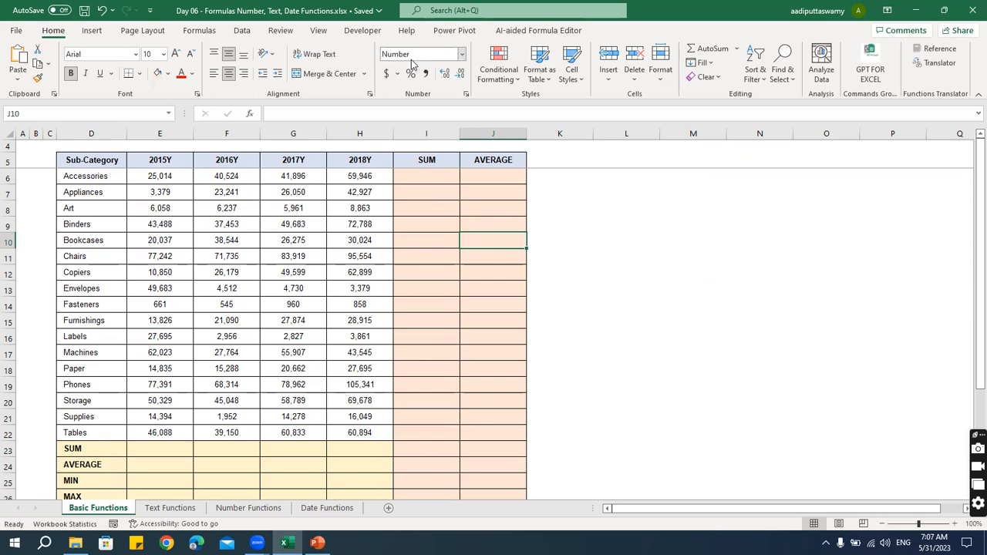
Step: Browse the Text and Date & Time function lists in the Function Library
key("alt+Tab")
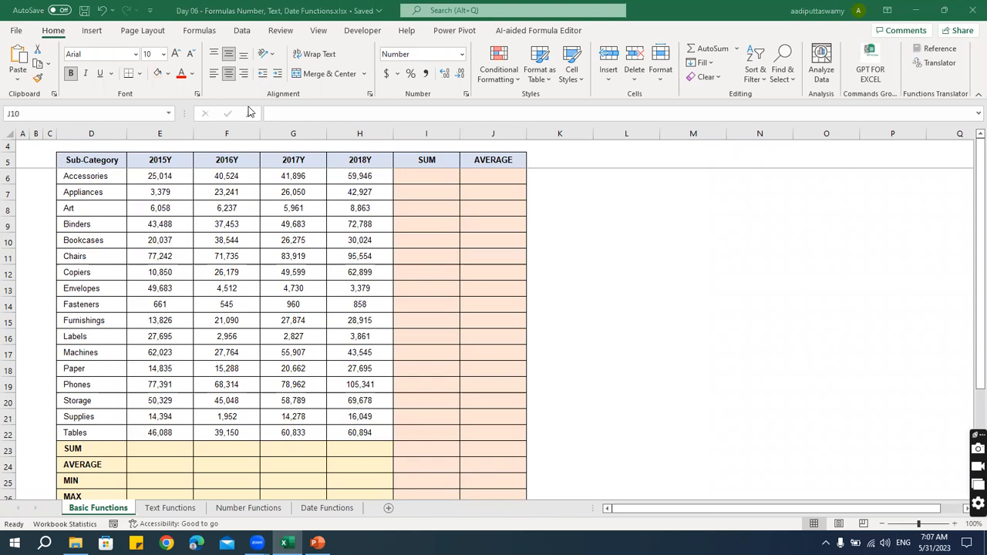
left_click(202, 35)
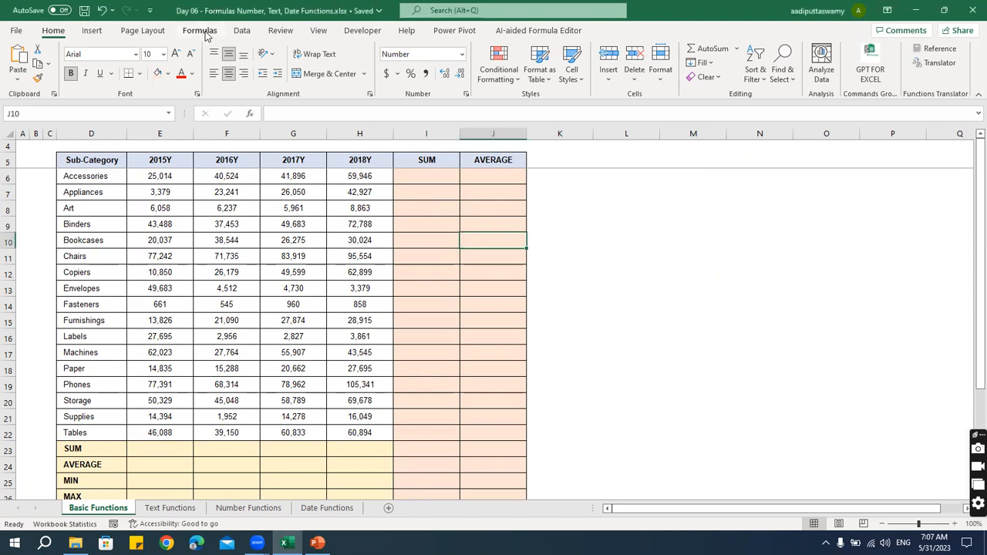
left_click(200, 31)
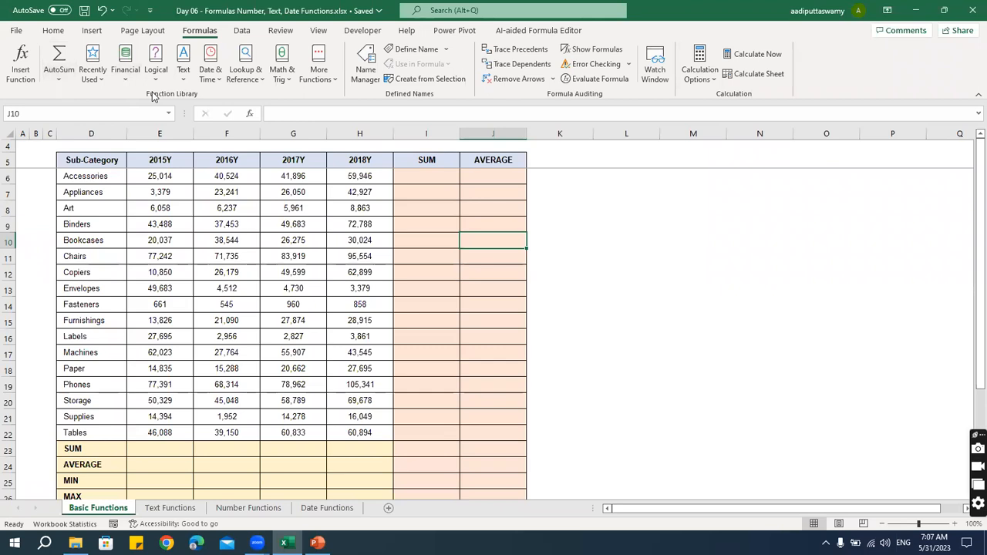
left_click(185, 60)
scroll(261, 103, "down", 5)
scroll(219, 96, "up", 5)
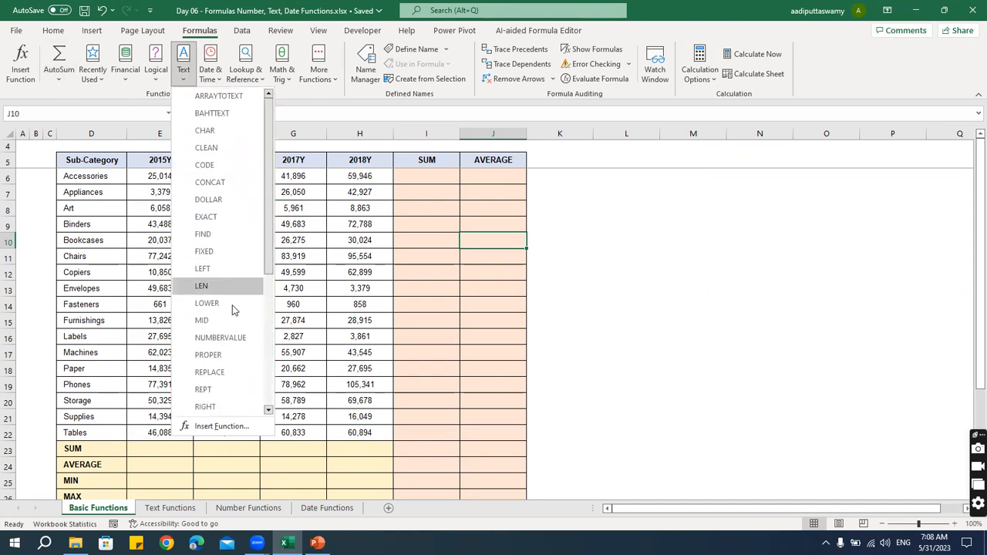
left_click_drag(272, 123, 271, 83)
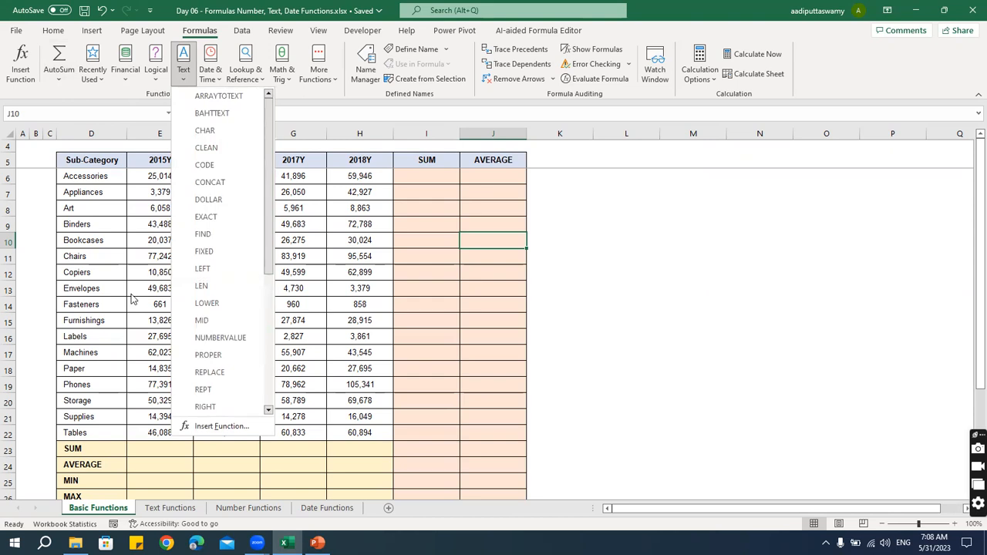
left_click(216, 78)
mouse_move(301, 113)
left_mouse_down()
mouse_move(301, 179)
mouse_move(301, 108)
left_mouse_up()
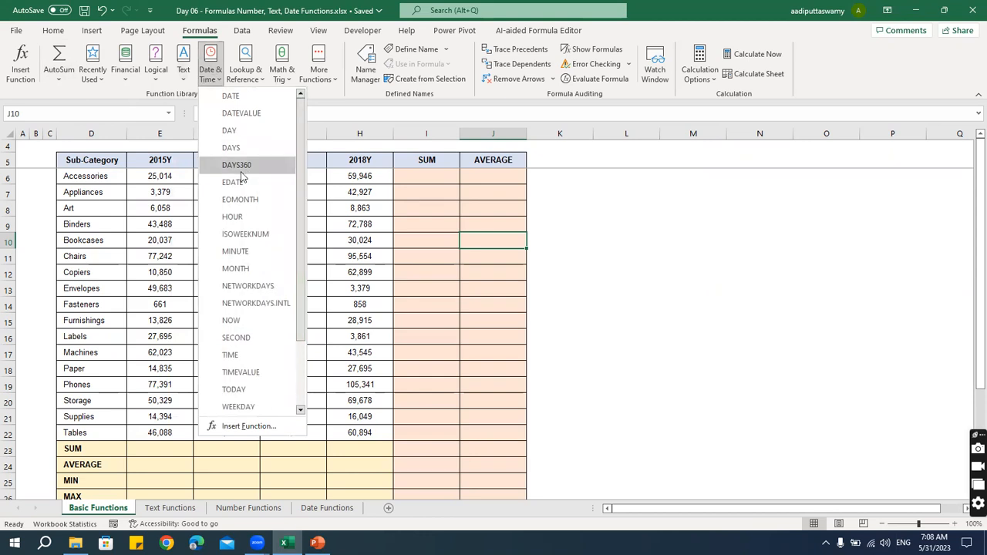
Step: Review the Math & Trig, Financial and Text function lists, plus the additional function categories
left_click(244, 71)
left_click(280, 75)
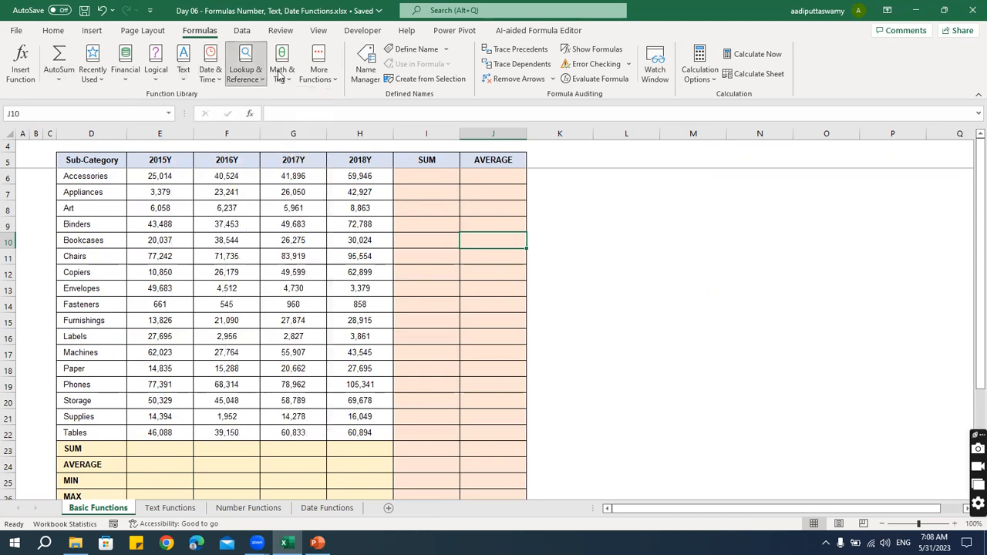
left_click(279, 75)
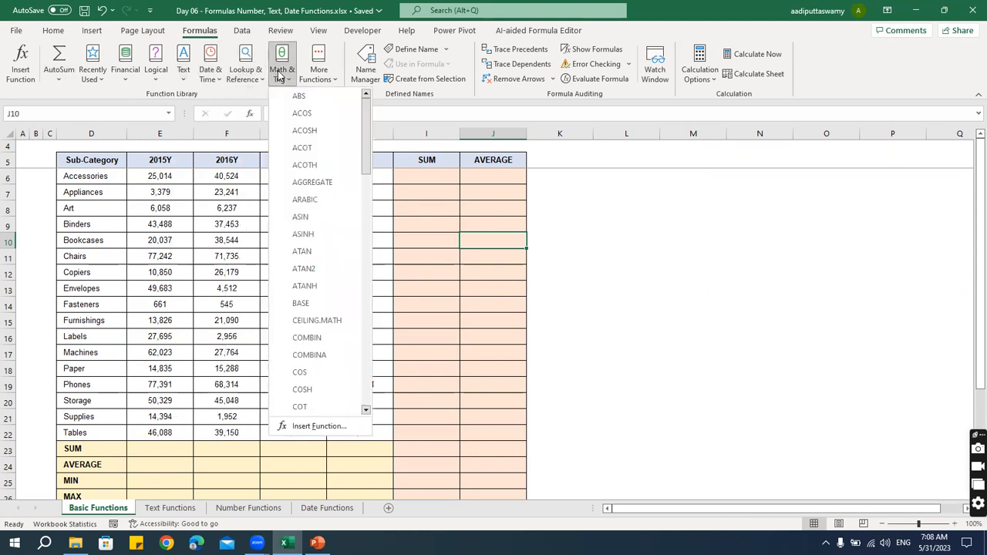
left_click(127, 78)
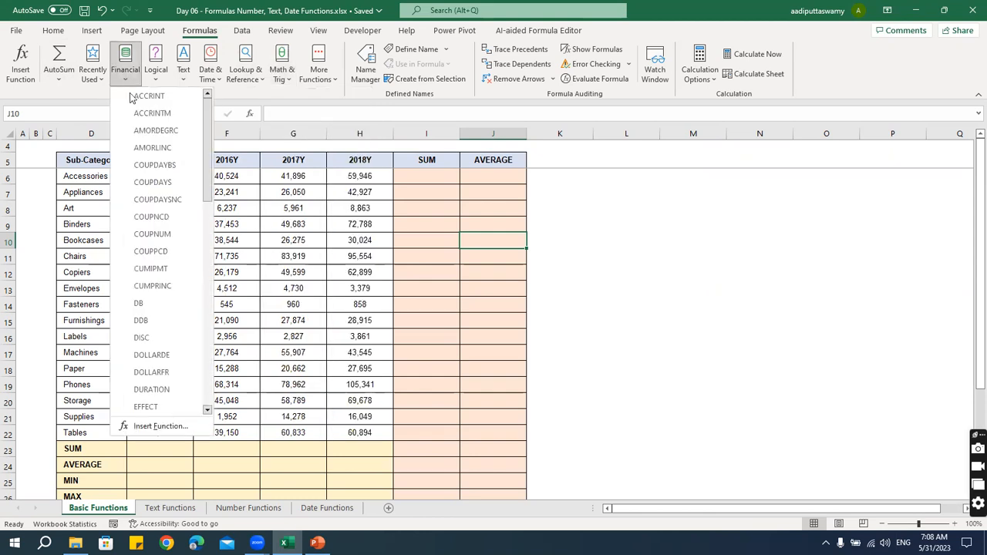
left_click(325, 95)
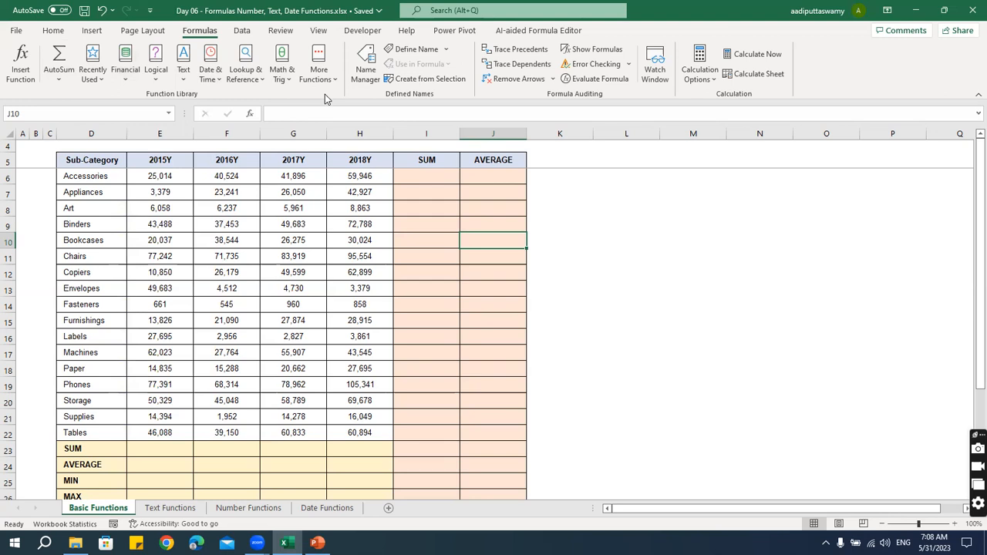
left_click(182, 62)
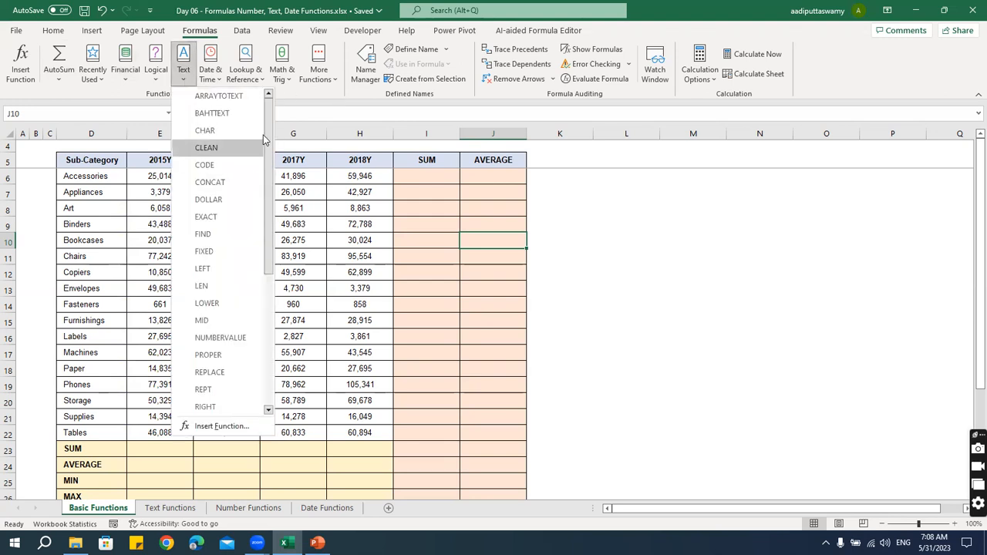
scroll(274, 265, "down", 5)
scroll(275, 204, "up", 5)
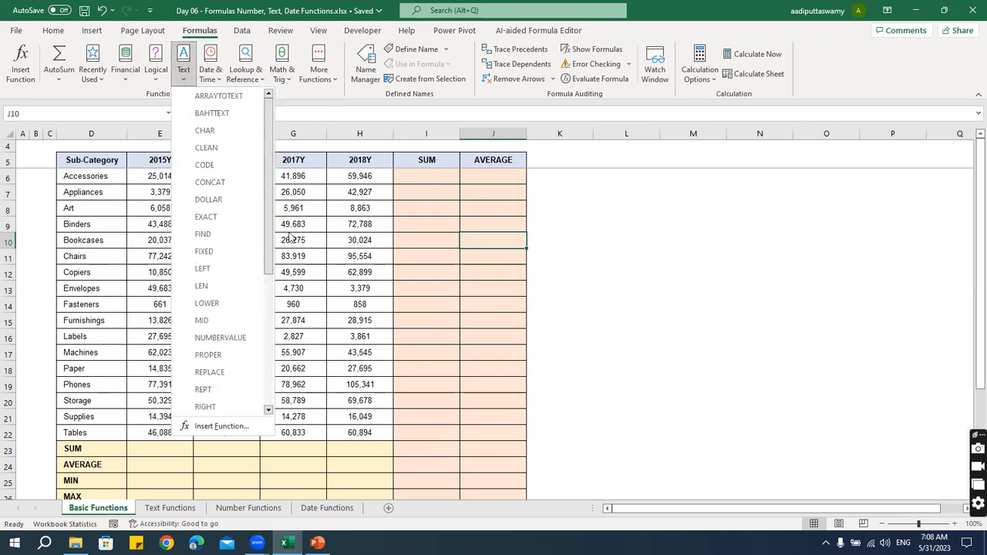
left_click(350, 238)
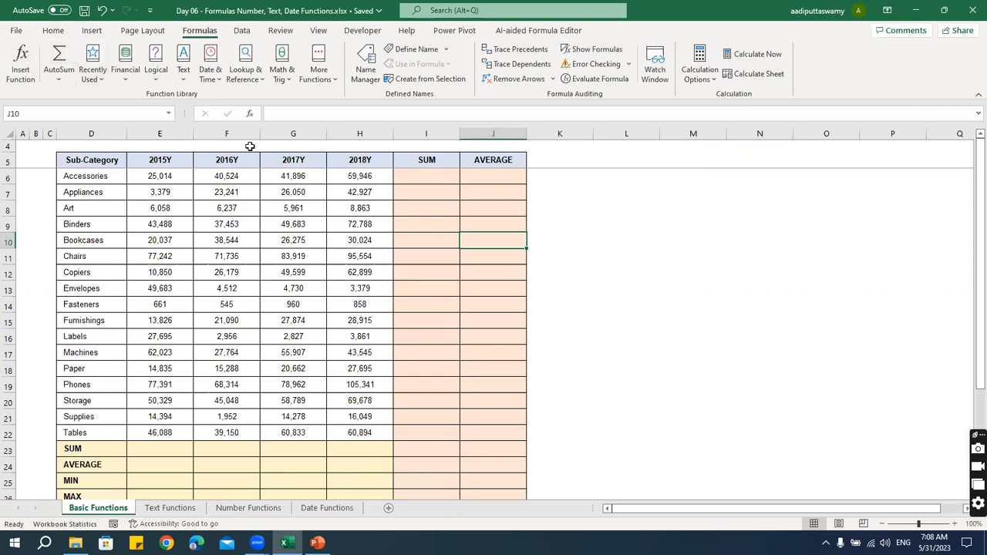
left_click(324, 77)
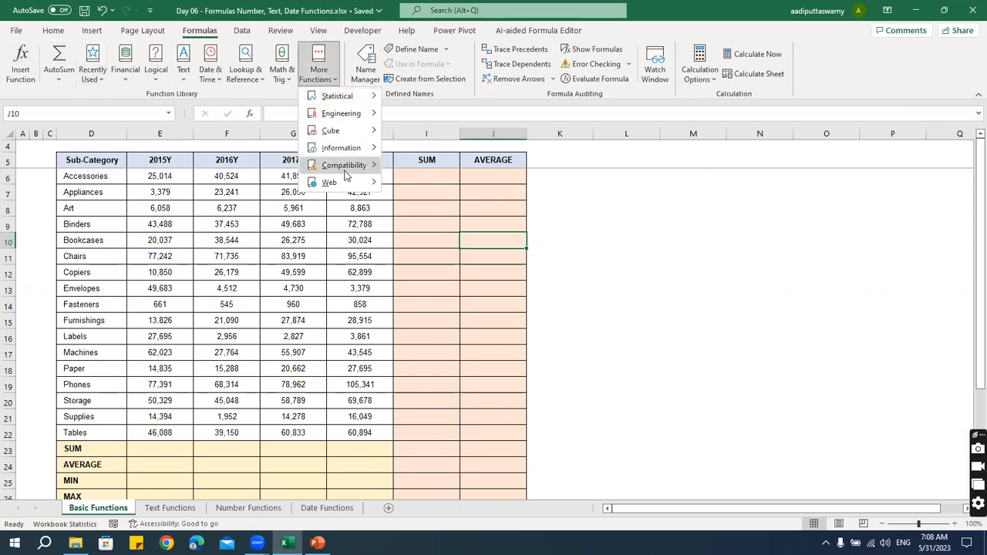
left_click(282, 258)
left_click(276, 249)
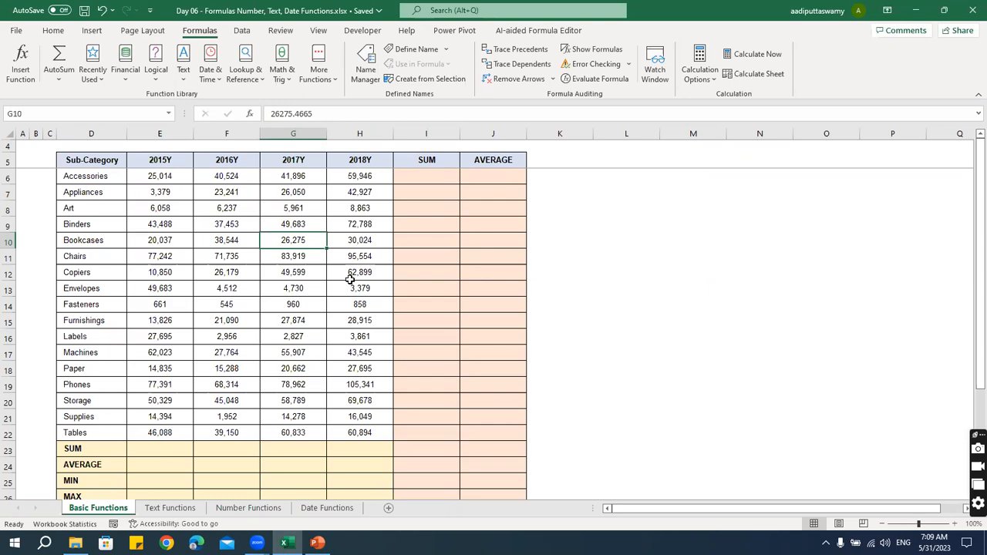
left_click(15, 32)
scroll(272, 386, "down", 3)
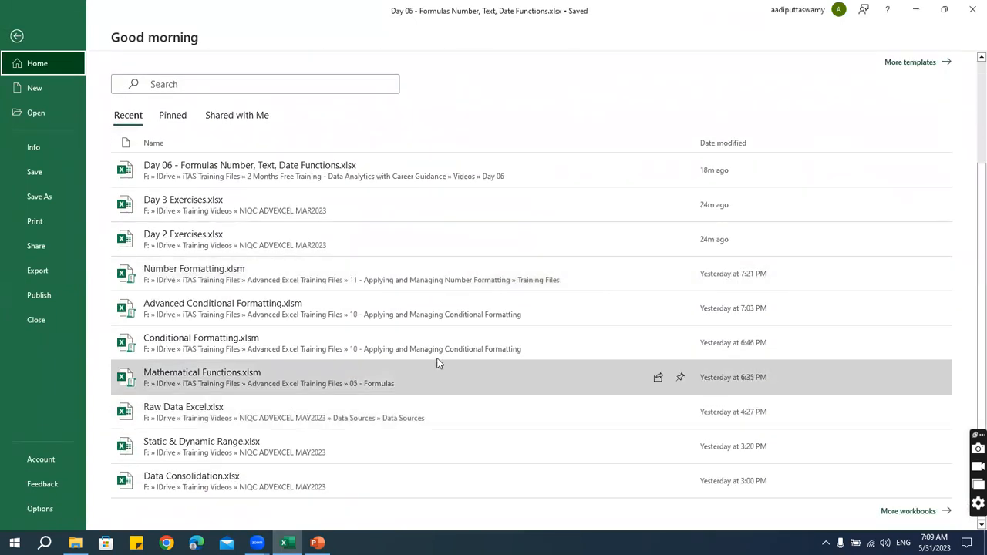
key("Escape")
left_click(423, 255)
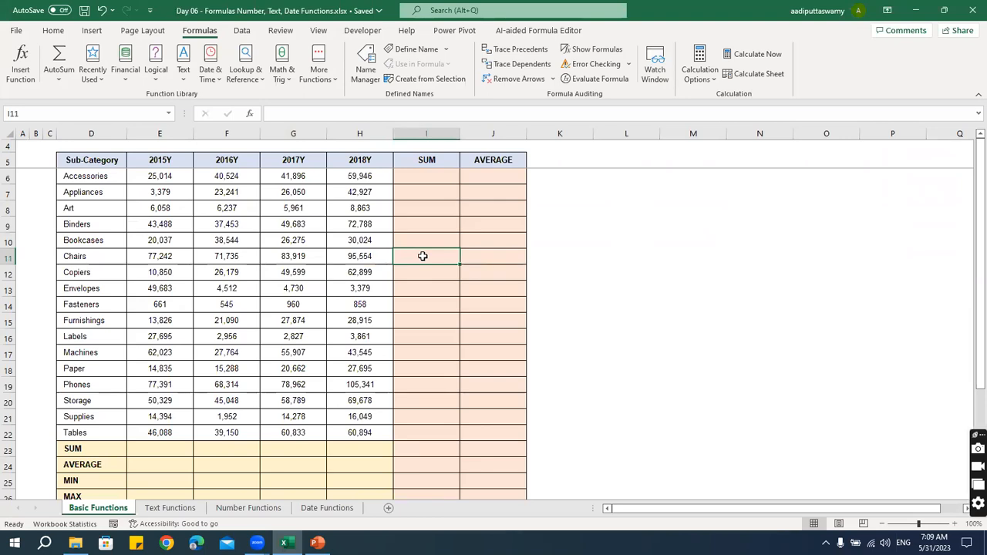
left_click(409, 219)
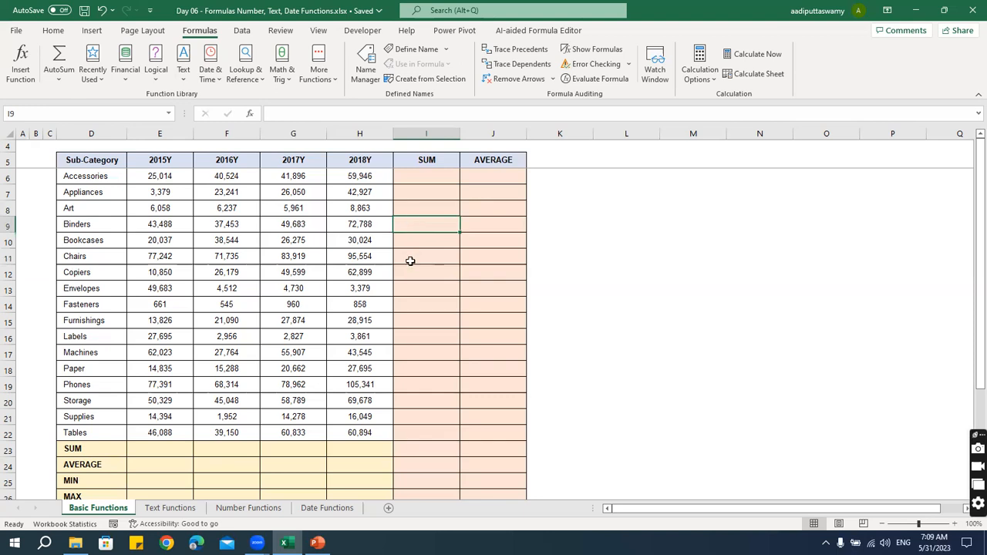
Step: Examine the table's sub-category names, its yearly figures and the 2015Y to 2018Y column headers
left_click(215, 366)
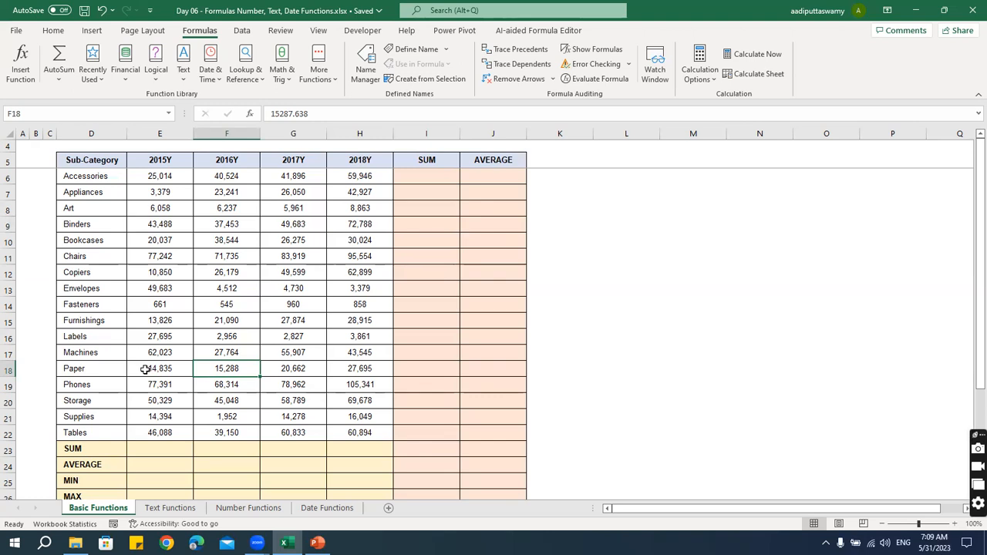
left_click(82, 165)
left_click_drag(181, 185, 368, 429)
left_click(202, 286)
left_click_drag(107, 178, 112, 430)
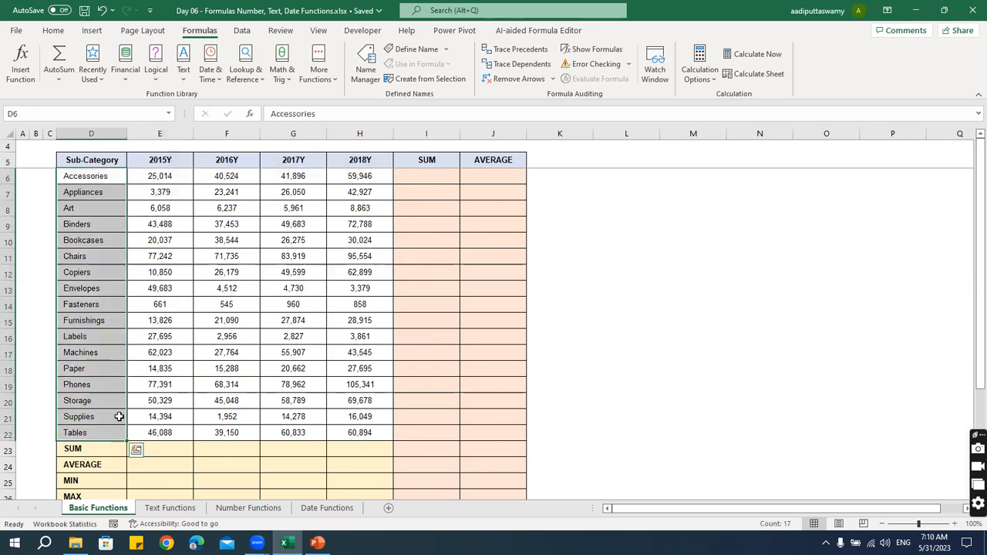
left_click(177, 178)
left_click_drag(219, 200, 360, 432)
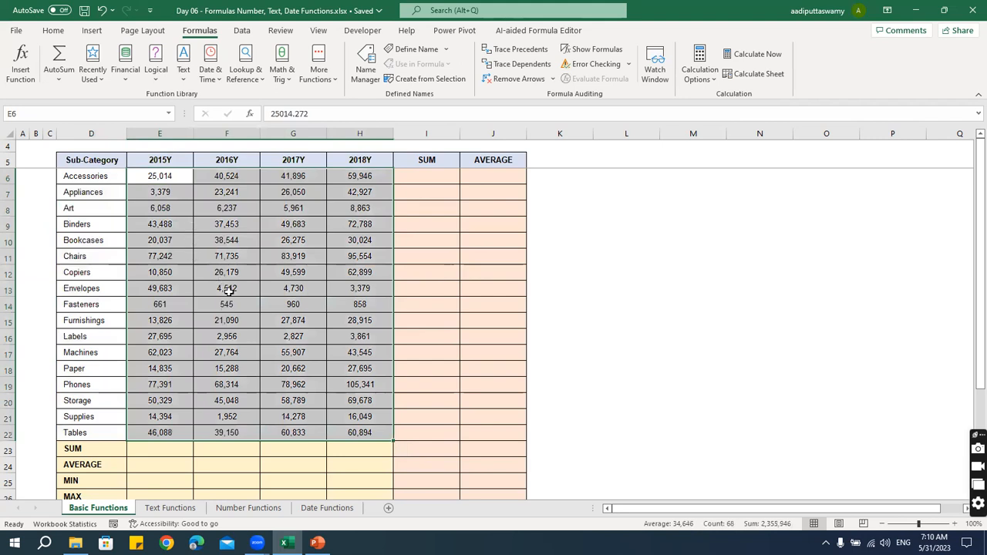
left_click(167, 160)
left_click(225, 160)
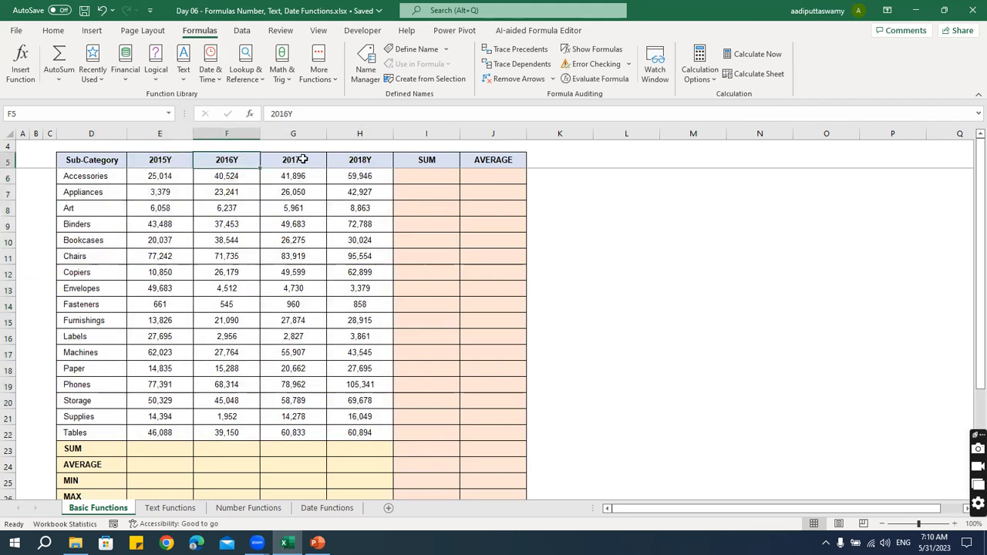
left_click(293, 159)
left_click(359, 160)
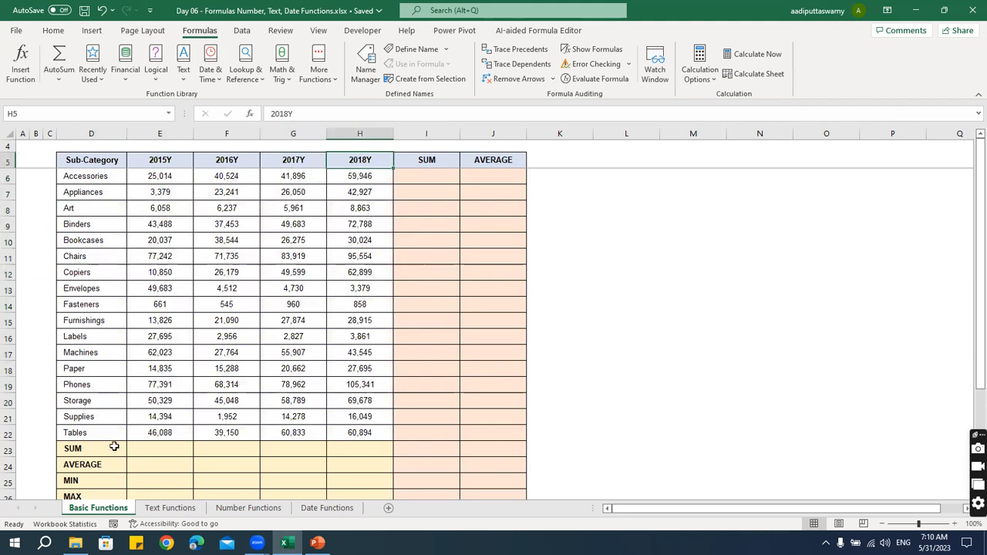
left_click(182, 447)
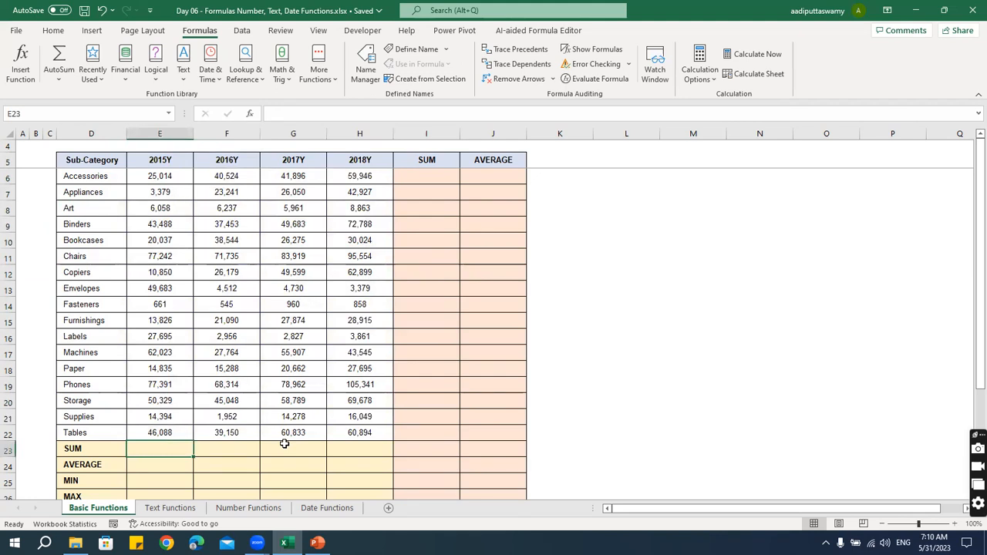
type("=")
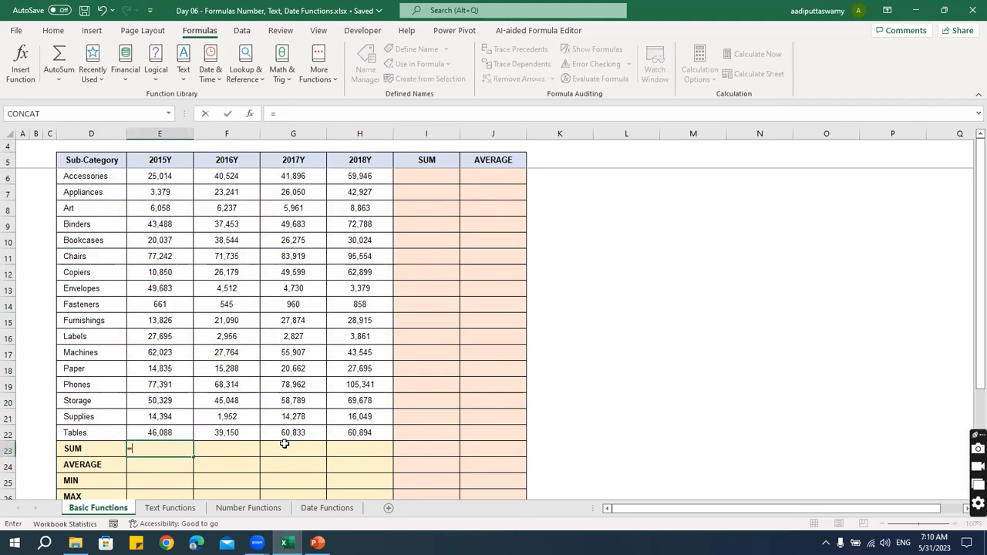
left_click(172, 177)
type("+")
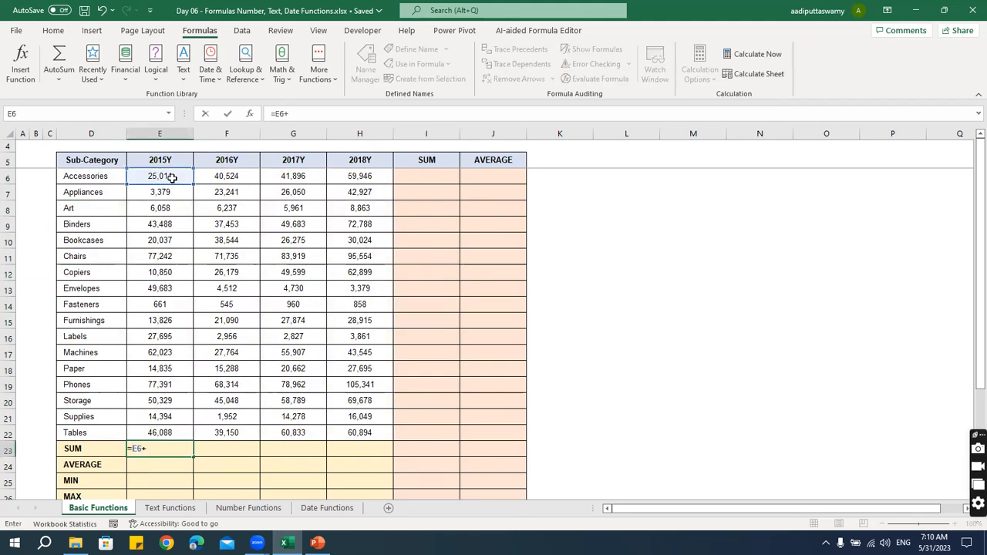
left_click(175, 192)
type("+")
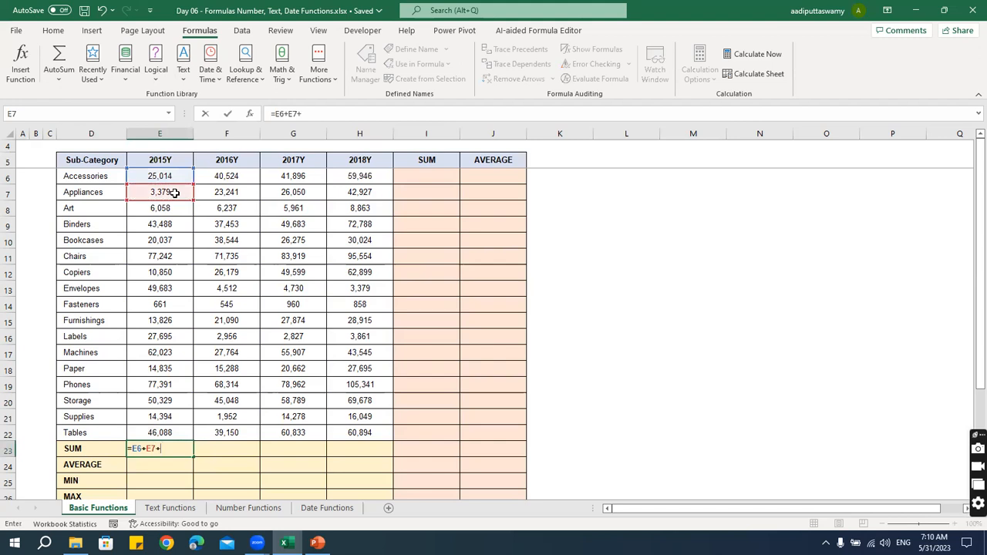
left_click(173, 210)
type("+")
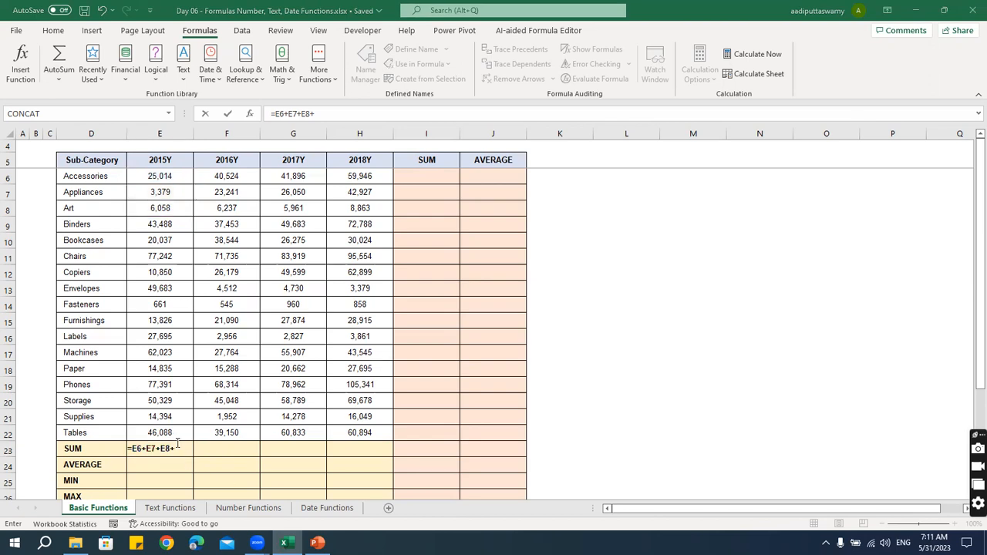
left_click(182, 443)
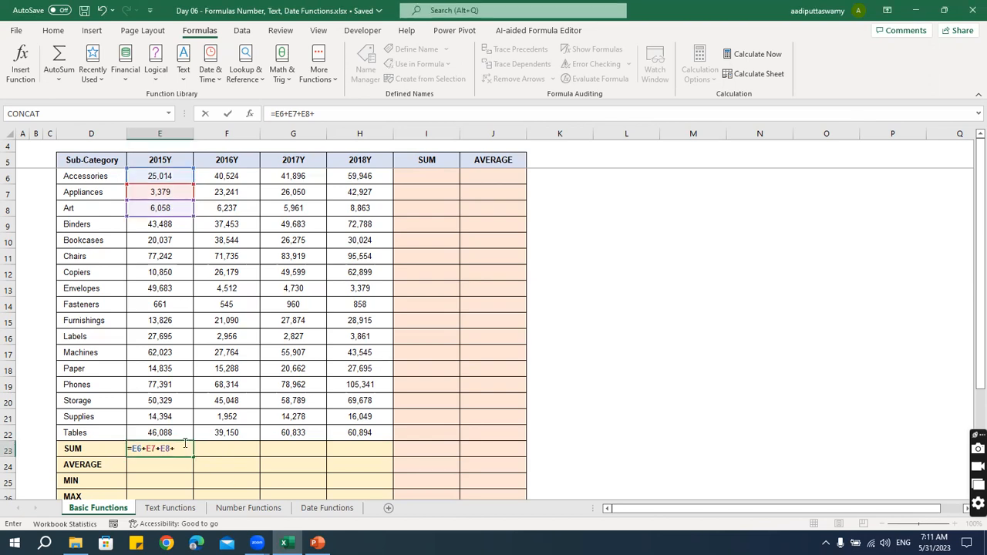
key("Escape")
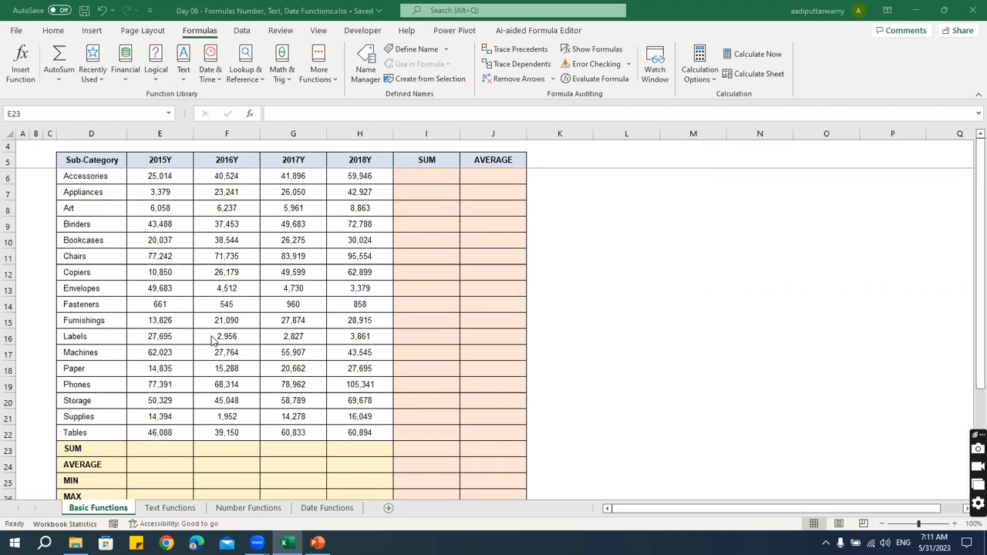
left_click(178, 318)
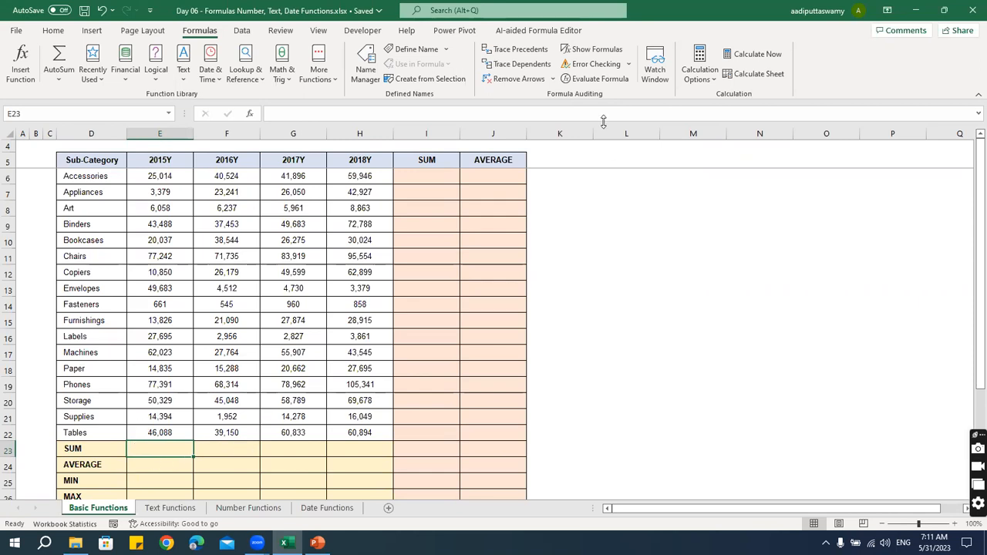
left_click(881, 115)
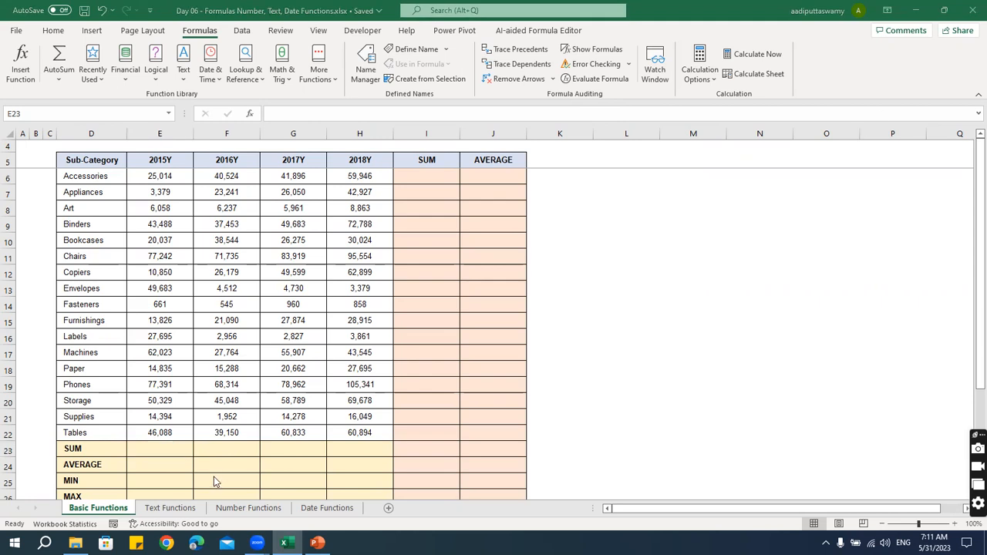
Step: Try to enter the bare function name =sum in the 2015Y cell of the SUM row, E23
left_click(171, 448)
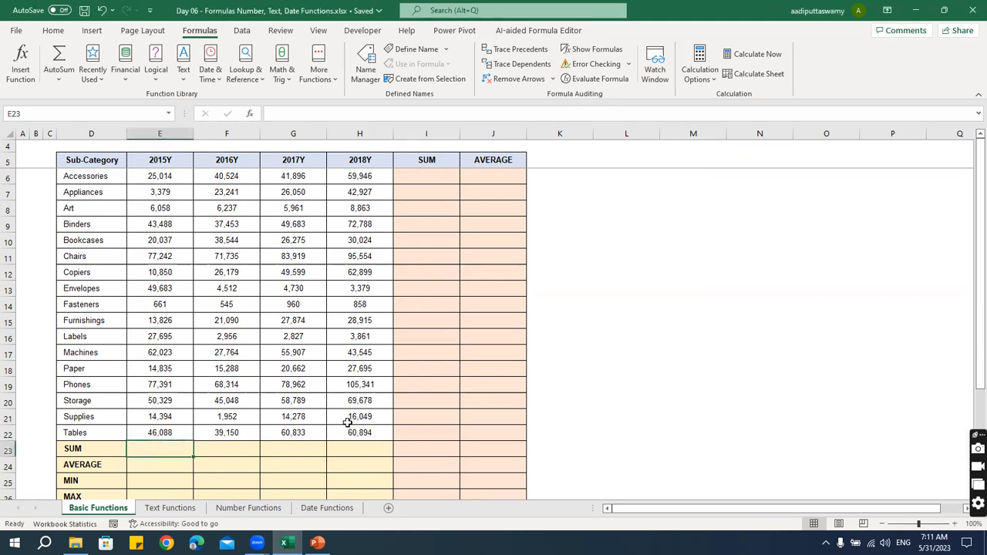
type("=")
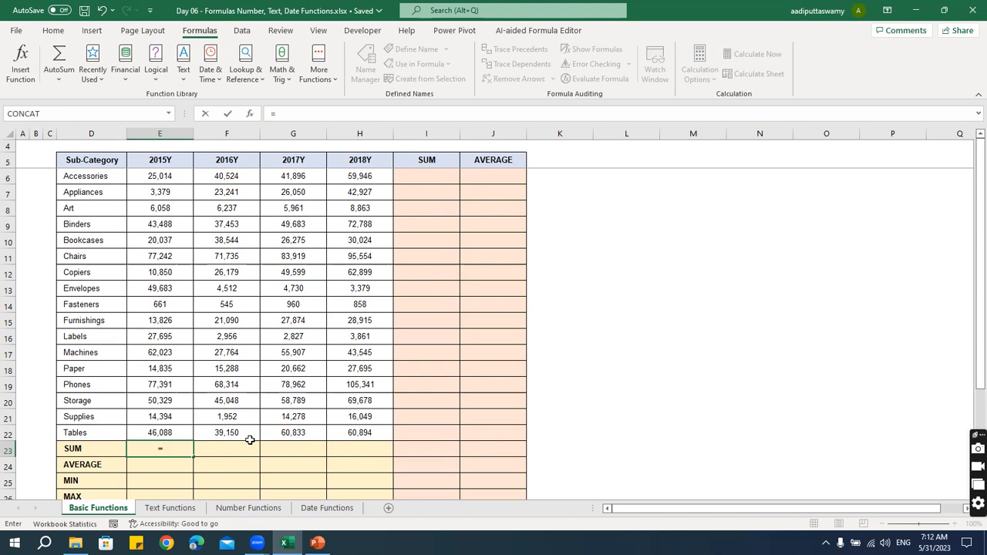
type("su")
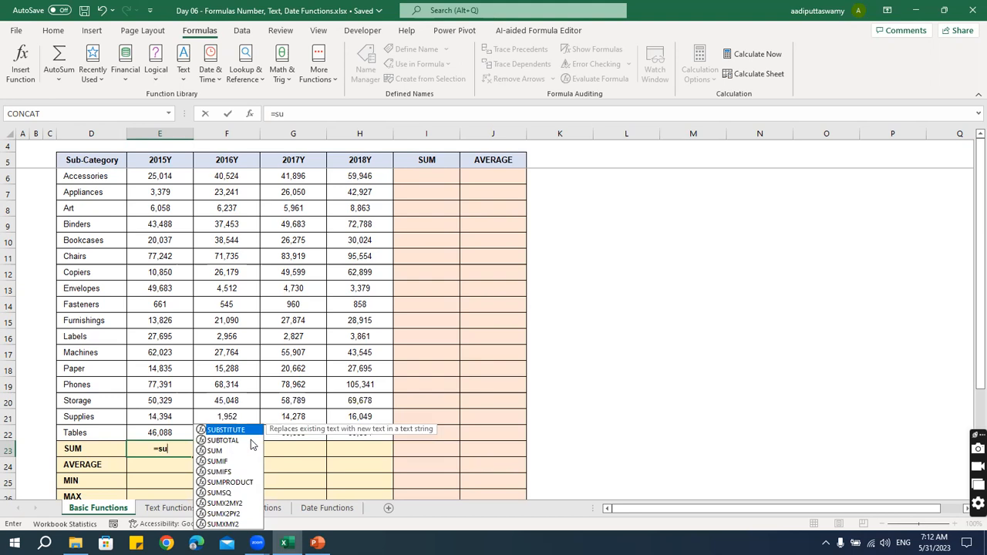
key("BackSpace")
key("BackSpace")
type("su")
type("m")
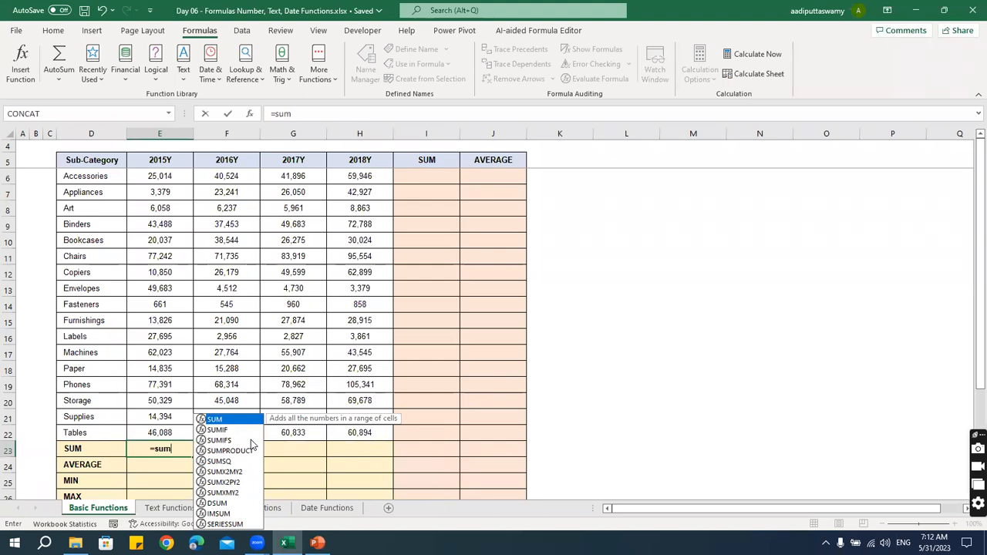
key("Return")
key("Up")
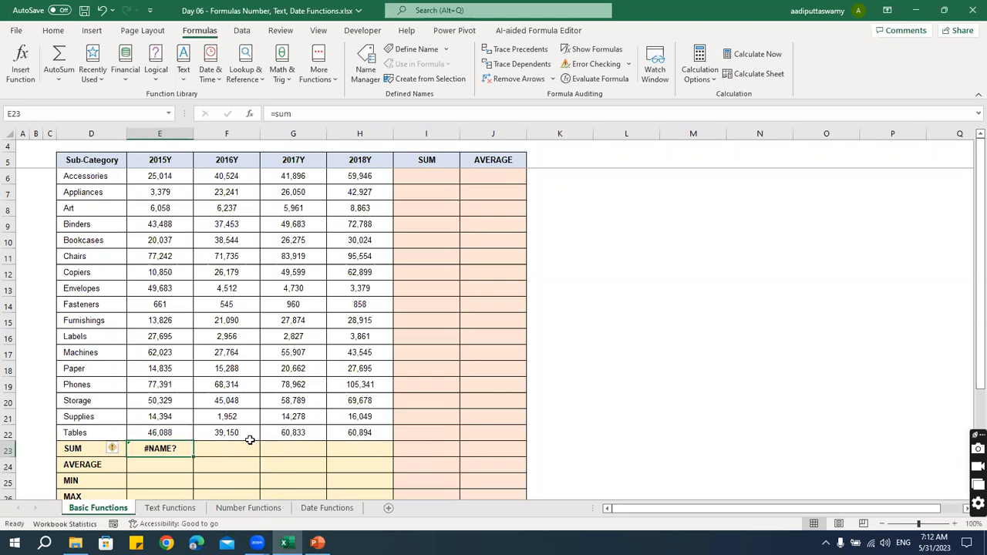
type("=sum")
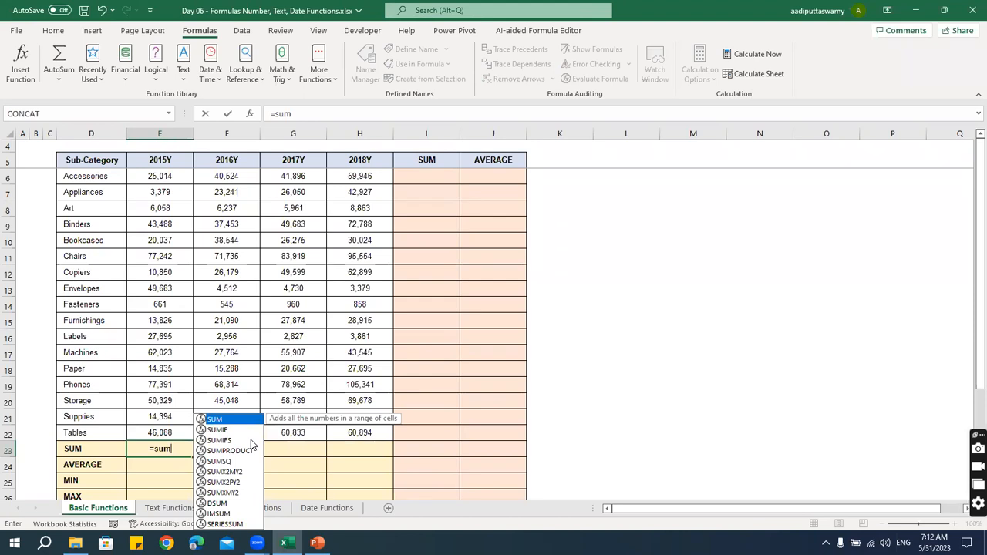
key("Tab")
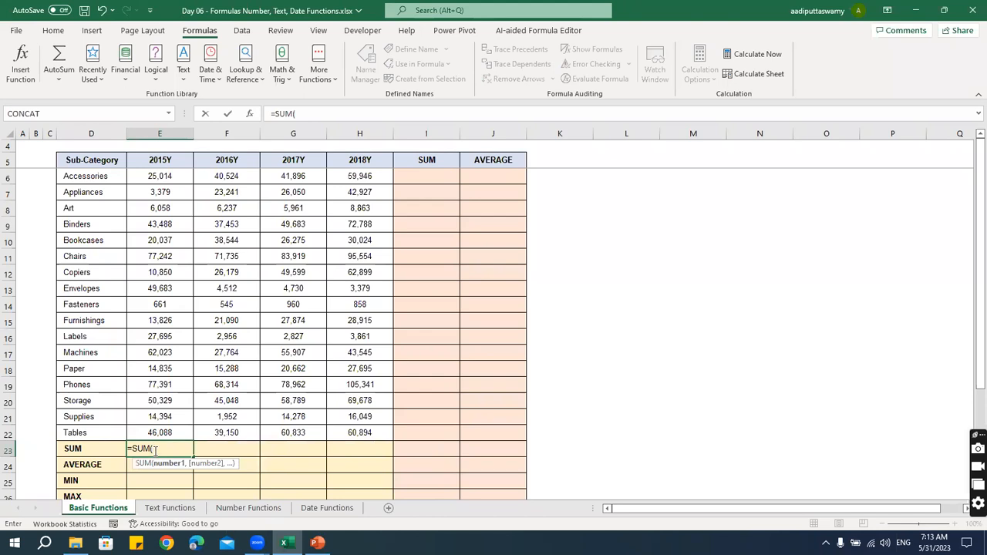
key("Escape")
Step: Total the 2015Y figures in cell E23 with the formula =SUM(E6:E22)
type("=sum(")
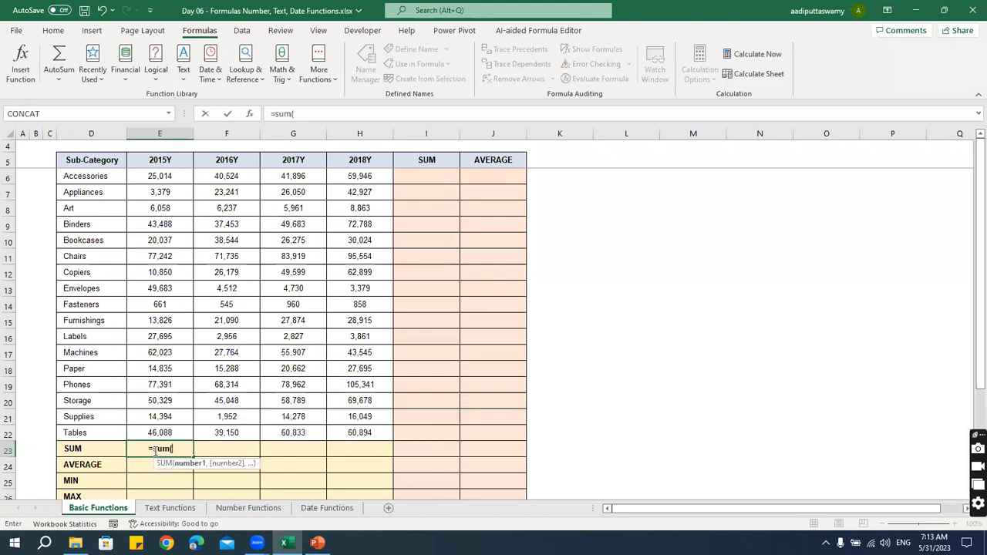
left_click_drag(161, 176, 158, 434)
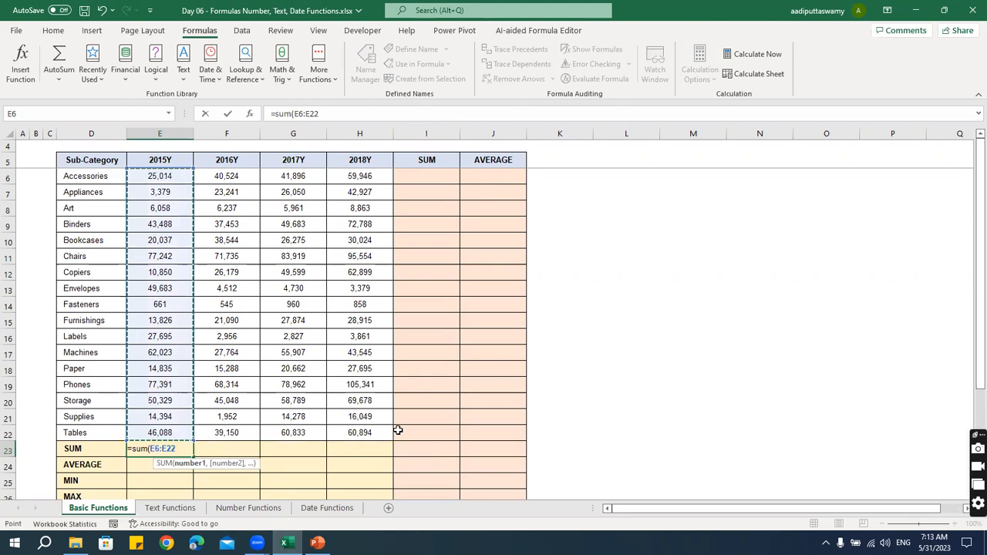
type(")")
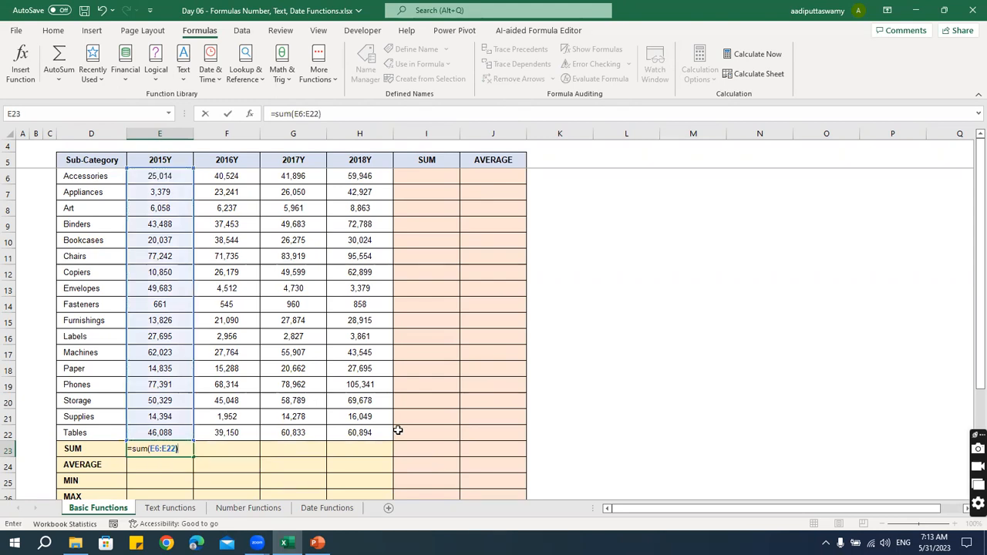
key("Return")
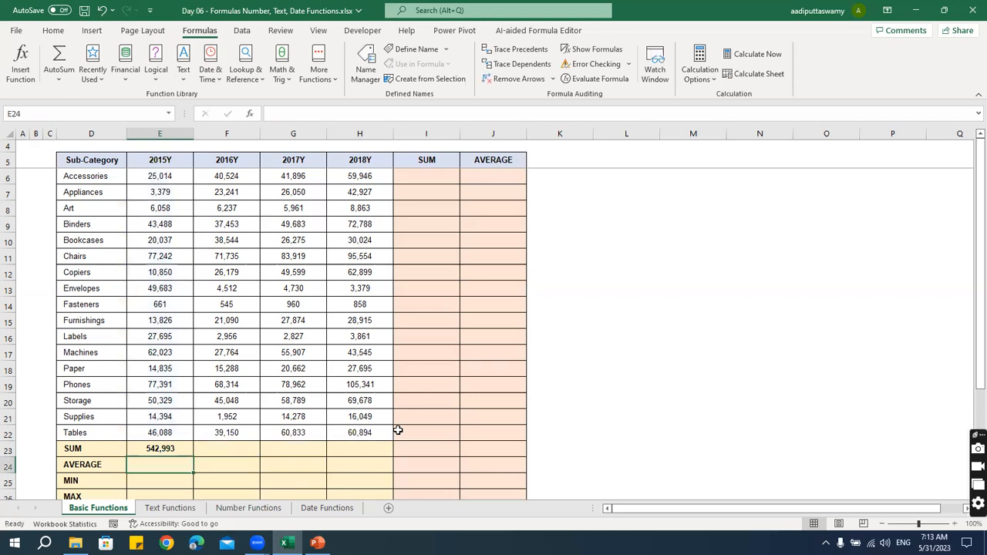
key("Up")
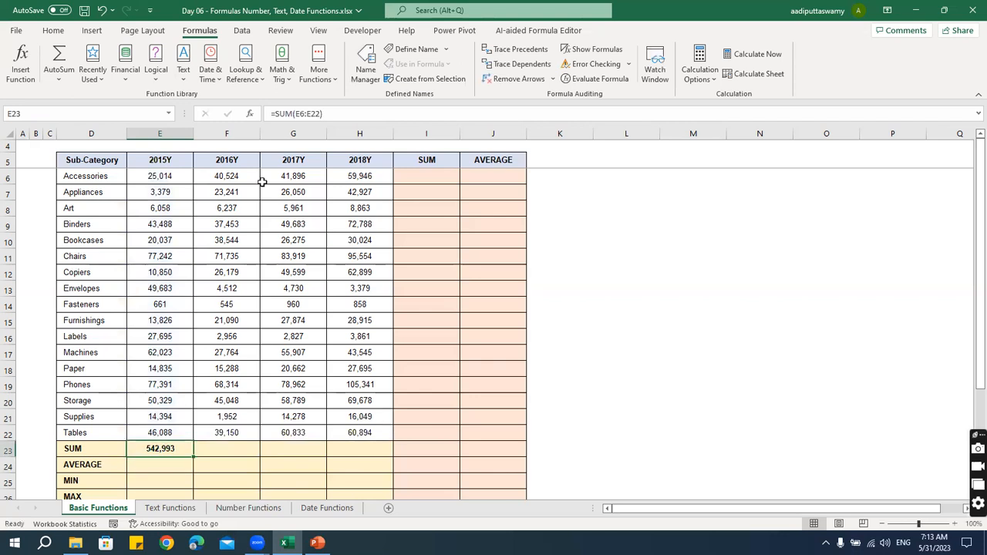
Step: Total the 2016Y figures in cell F23 with =SUM(F6:F22) and clear the cell again
left_click(215, 444)
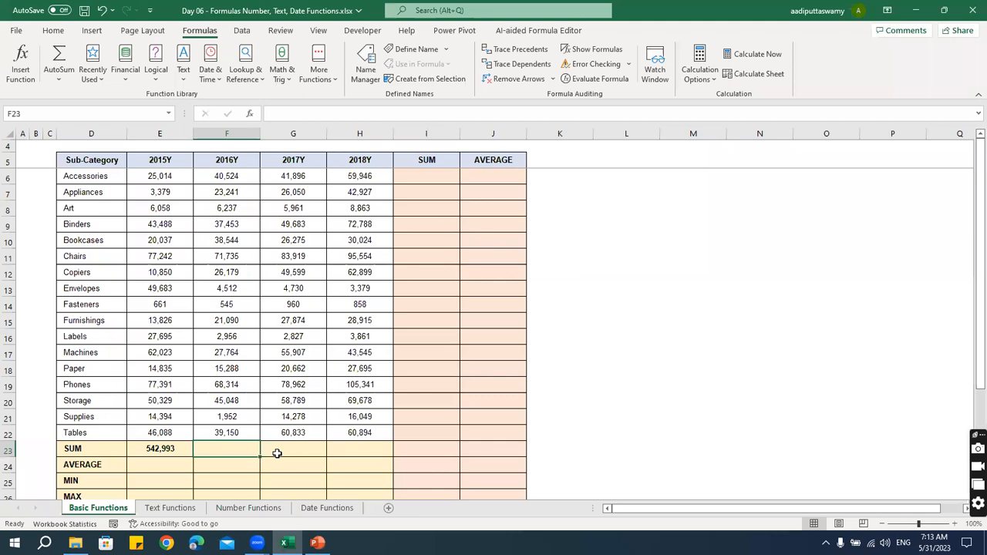
type("=SUM(")
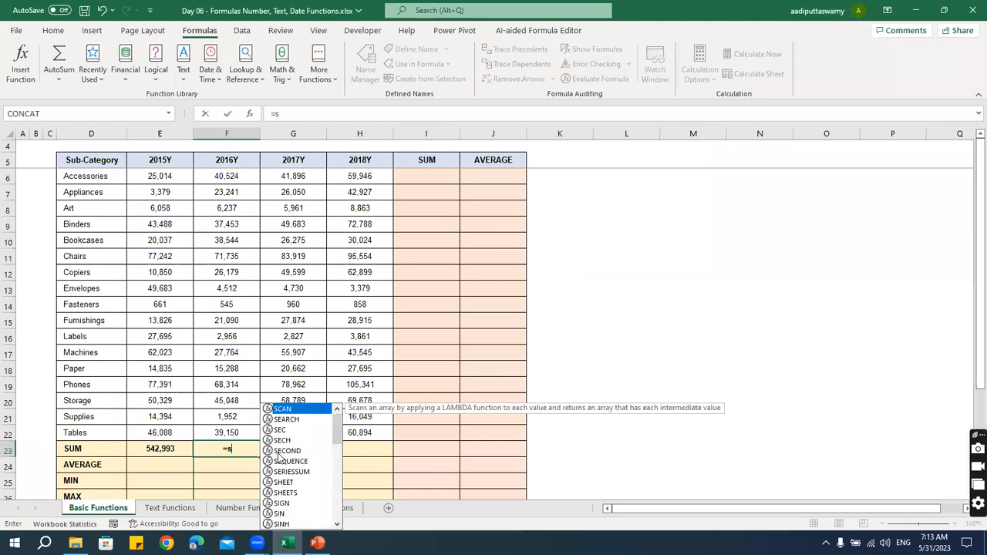
key("Up")
key("shift+Up")
key("shift+Up")
key("shift+Up")
key("shift+Up")
key("shift+Up")
key("shift+Up")
key("shift+Up")
key("shift+Up")
key("shift+Up")
key("shift+Up")
key("shift+Up")
key("shift+Up")
key("shift+Up")
key("shift+Up")
key("shift+Up")
key("shift+Up")
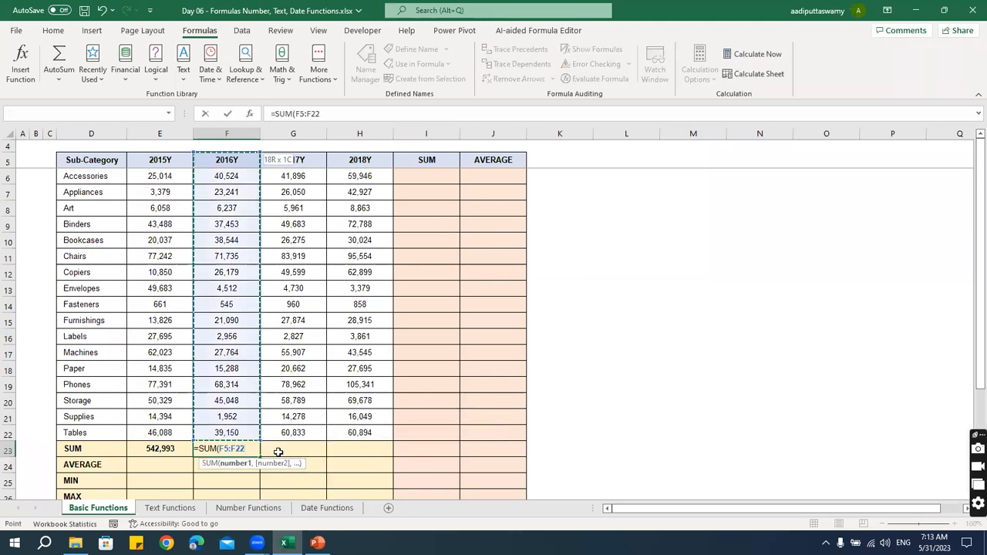
key("ctrl+Return")
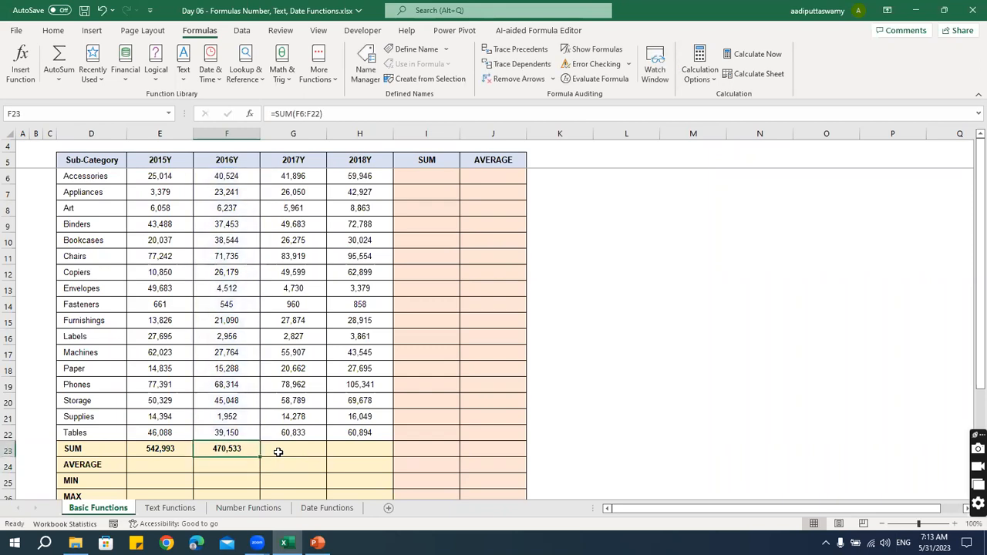
key("Delete")
Step: Re-enter =SUM(E6:E22) in the 2015Y SUM cell and fill the formula across to the 2018Y column, H23
key("Left")
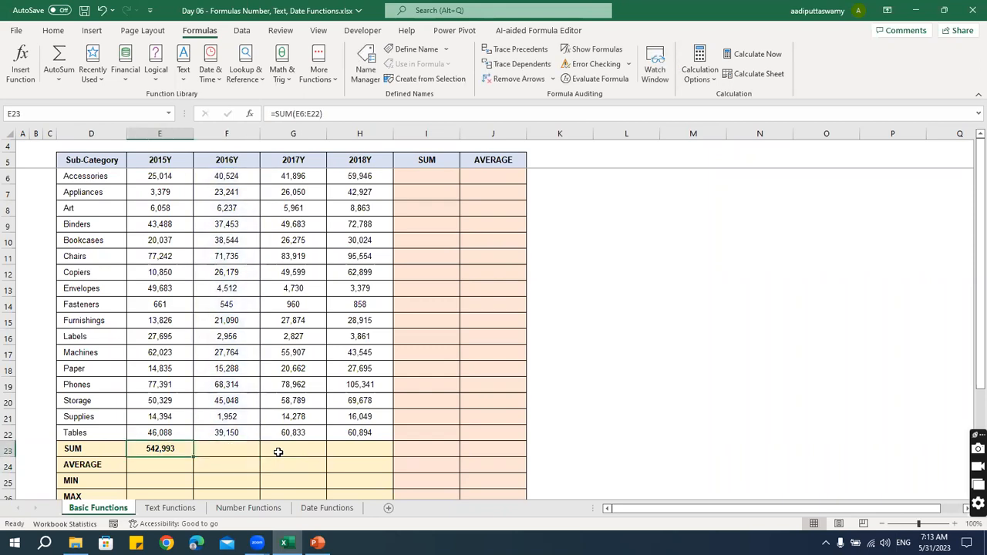
type("=sum")
key("Tab")
key("Up")
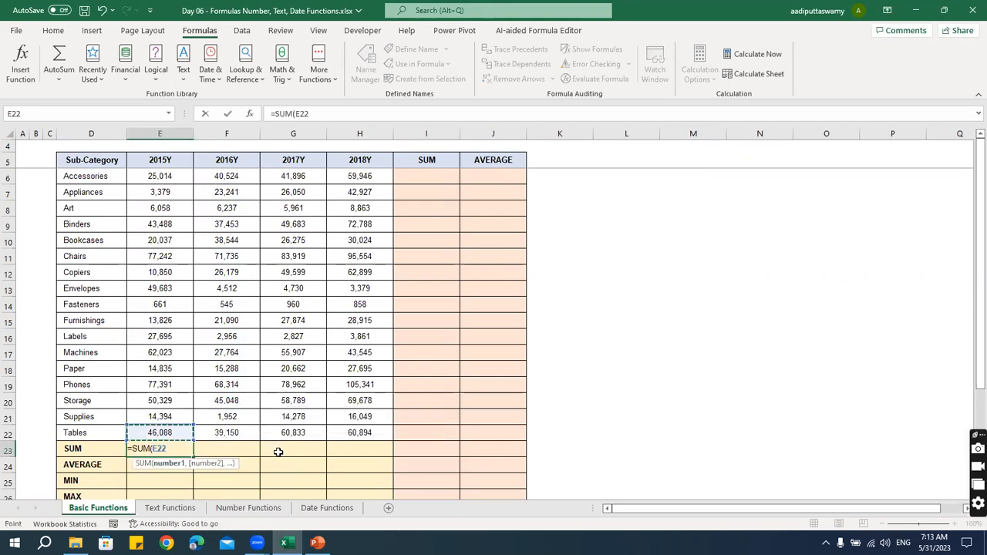
key("ctrl+shift+Up")
key("shift+Down")
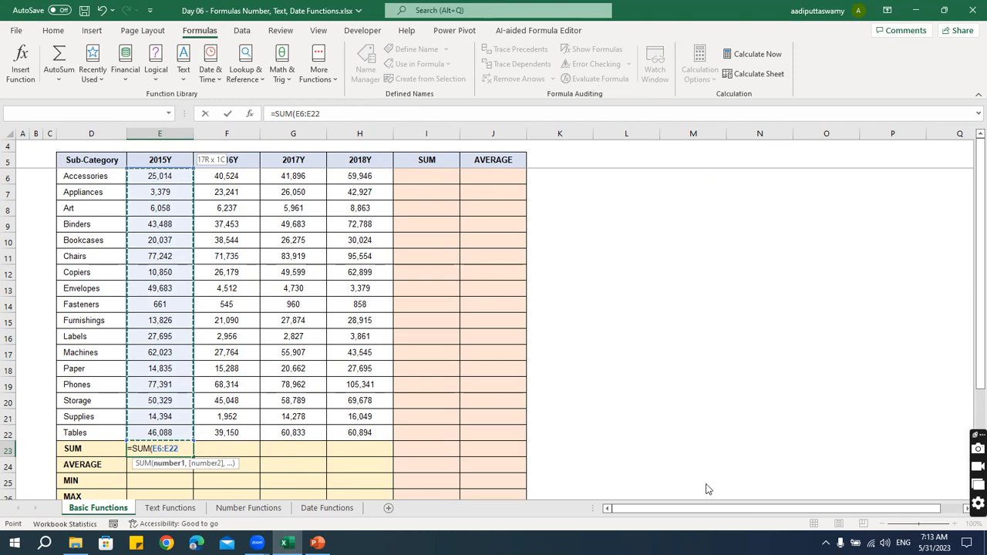
key("ctrl+2")
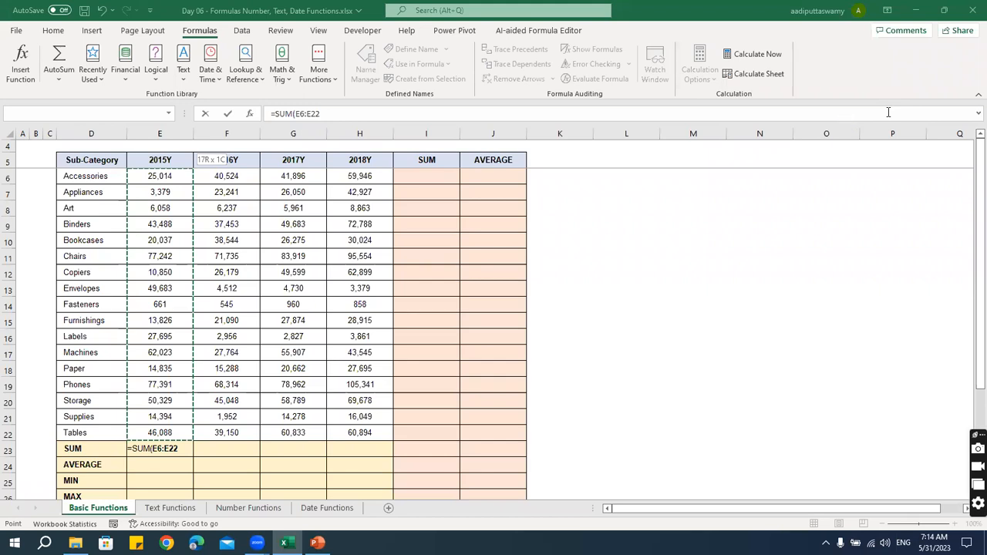
left_click(191, 448)
key("Return")
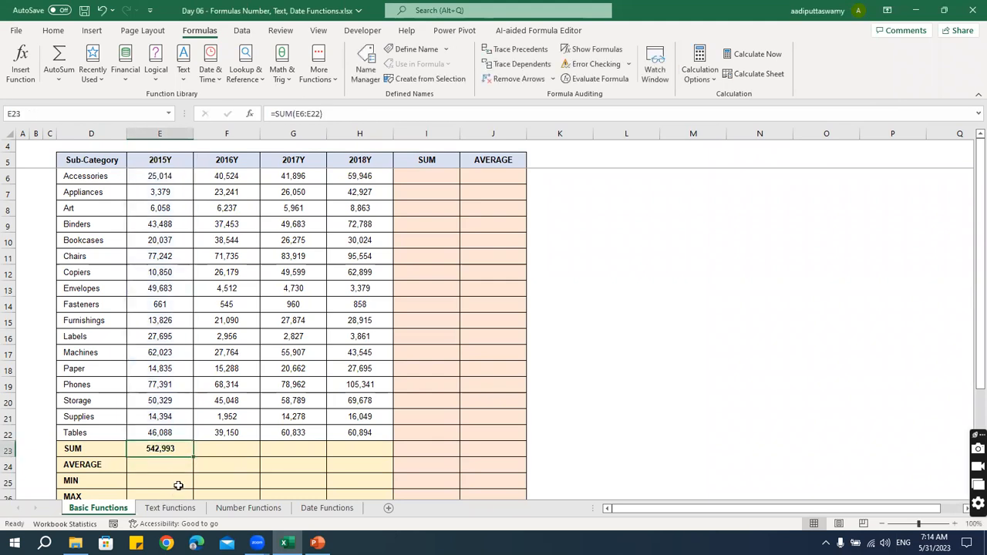
left_click_drag(193, 457, 381, 457)
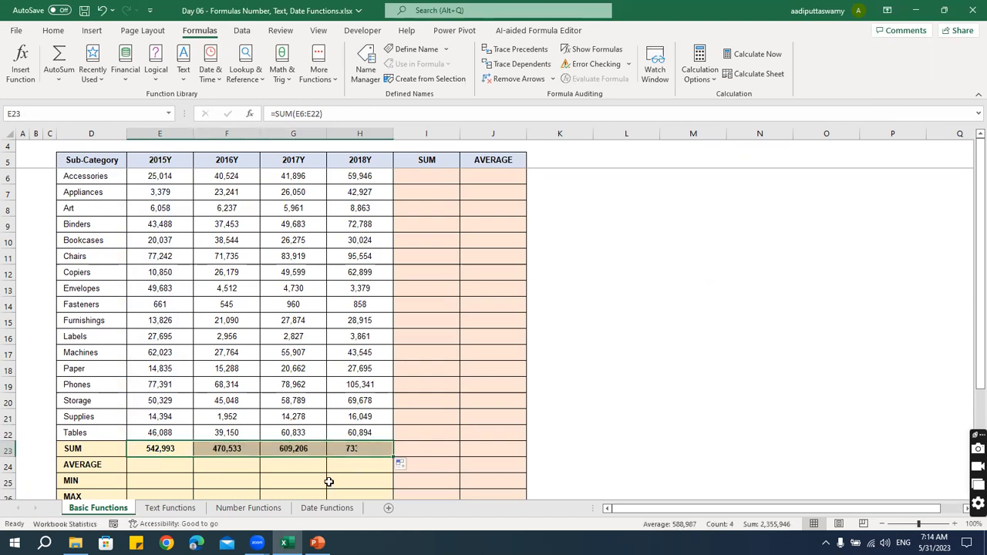
Step: Inspect the SUM formulas for 2015Y to 2017Y, the 2015Y figures and the whole yearly data block E6:H22
double_click(169, 449)
key("Escape")
double_click(241, 453)
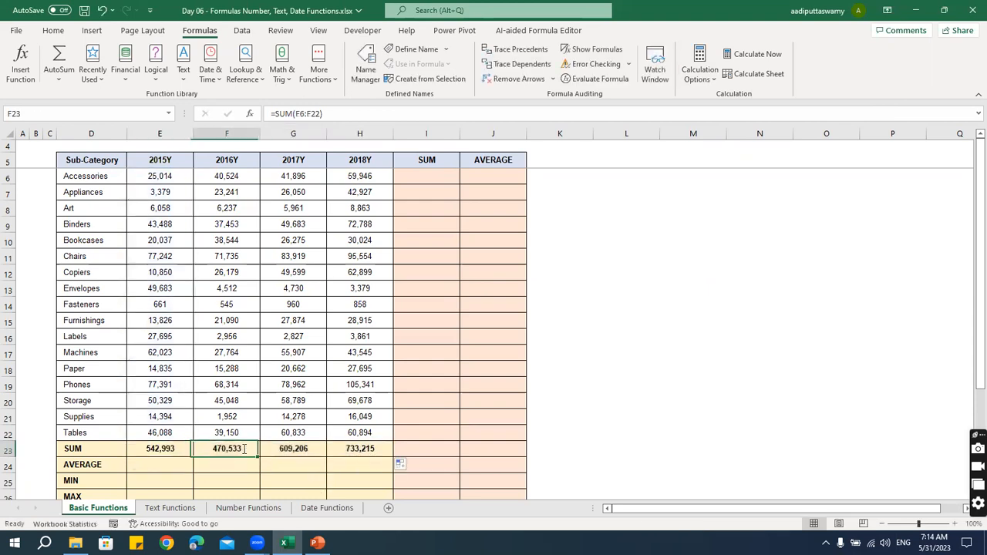
key("Escape")
double_click(299, 452)
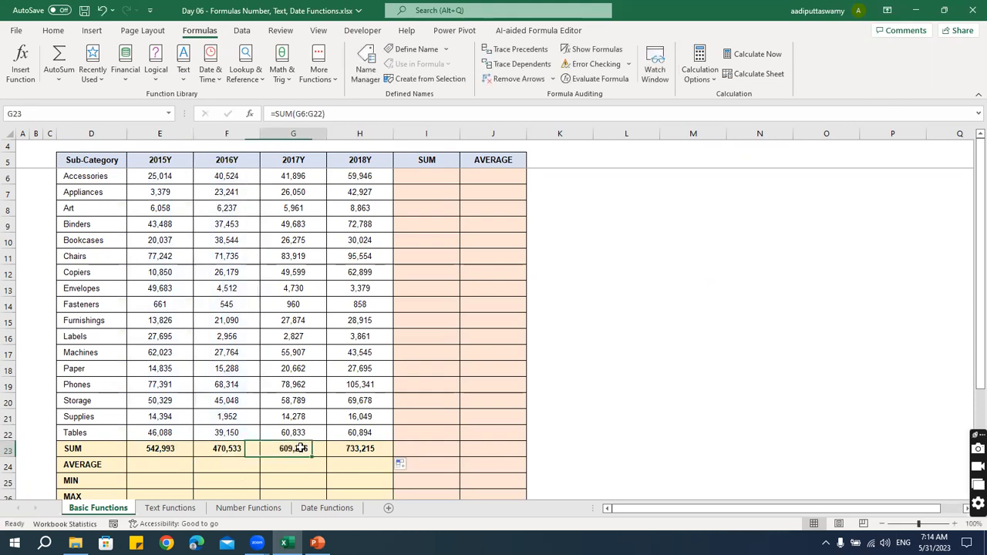
key("Escape")
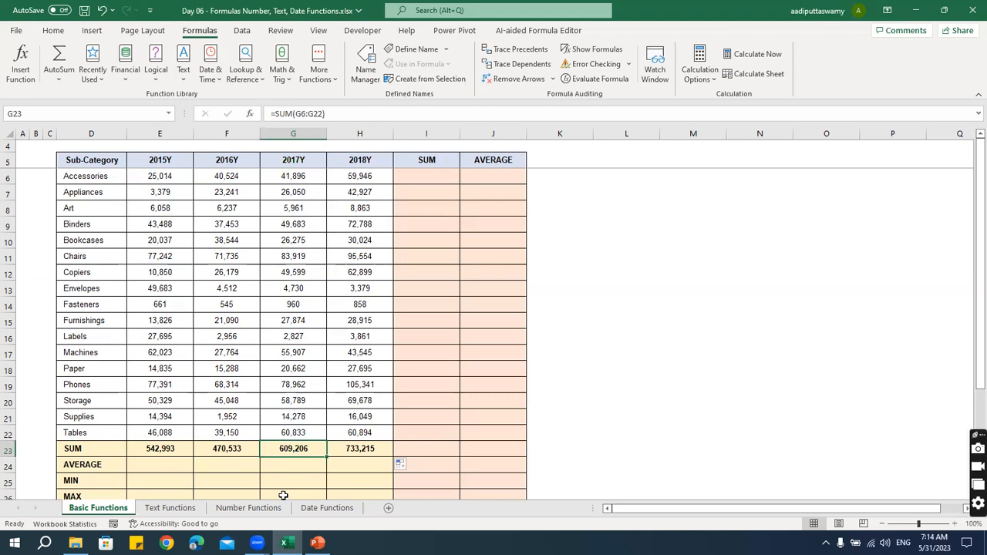
left_click(171, 178)
left_click_drag(172, 192, 155, 433)
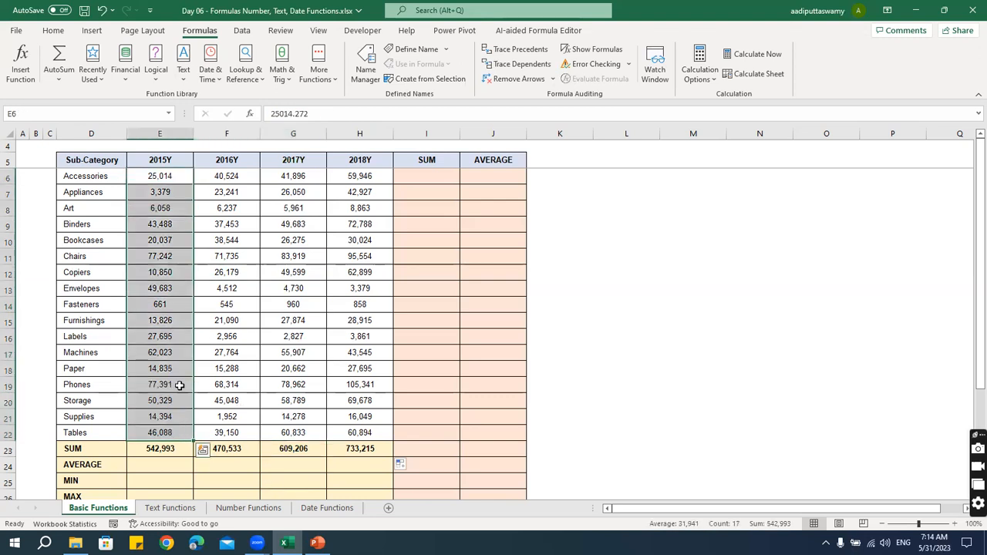
left_click(161, 178)
left_click_drag(246, 178, 369, 430)
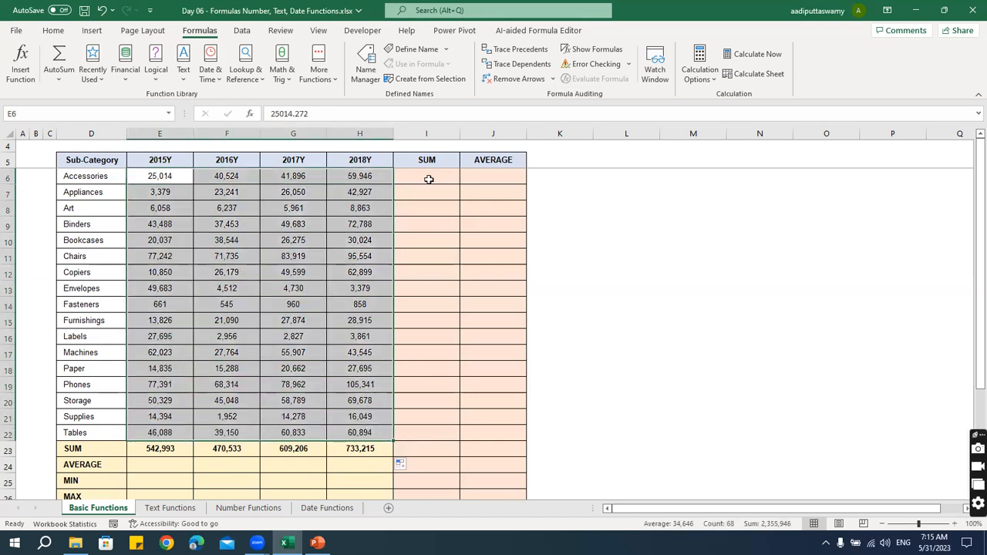
Step: Total the Accessories row across all four years in I6 with the formula =SUM(E6:H6)
left_click(429, 179)
type("=sum")
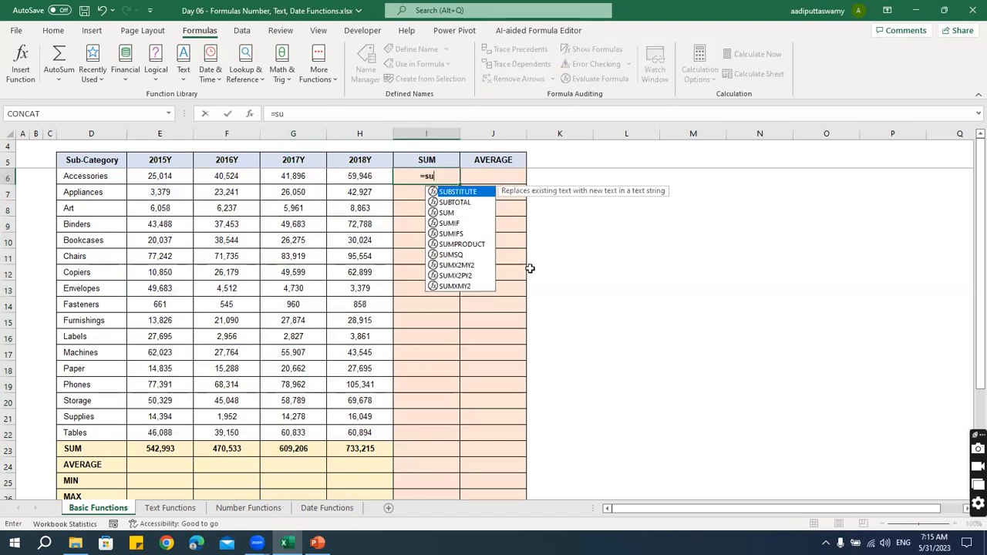
key("Tab")
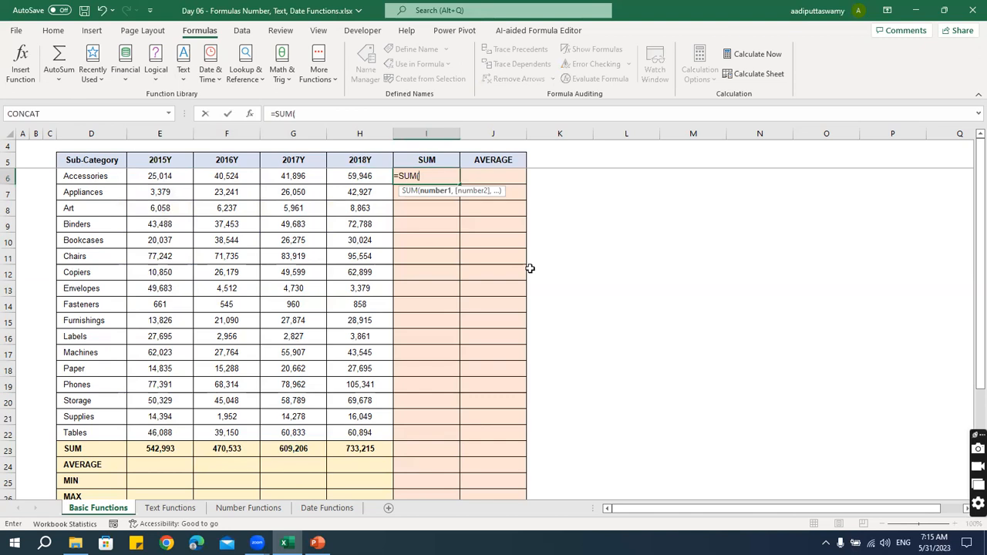
key("Left")
key("shift+Left")
key("shift+Left")
key("shift+Left")
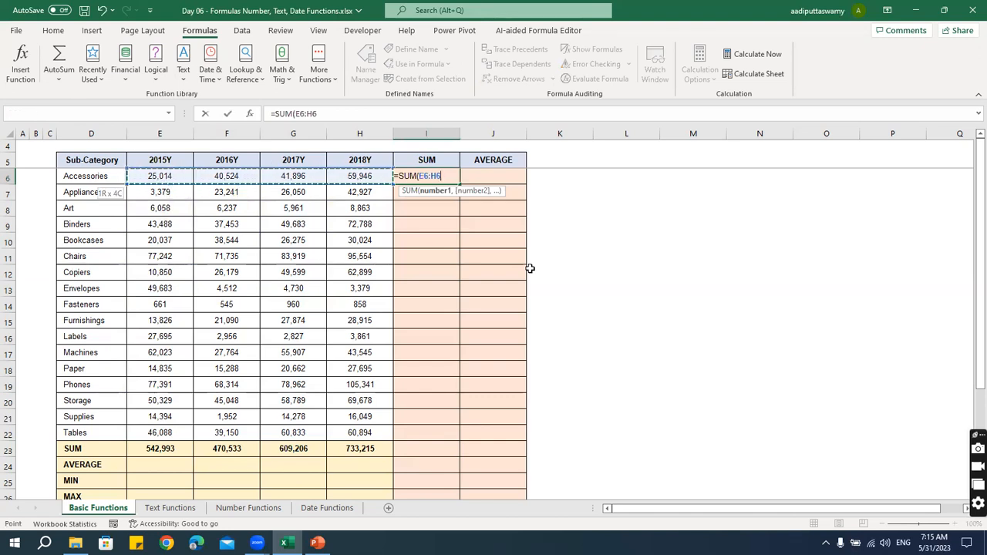
key("Return")
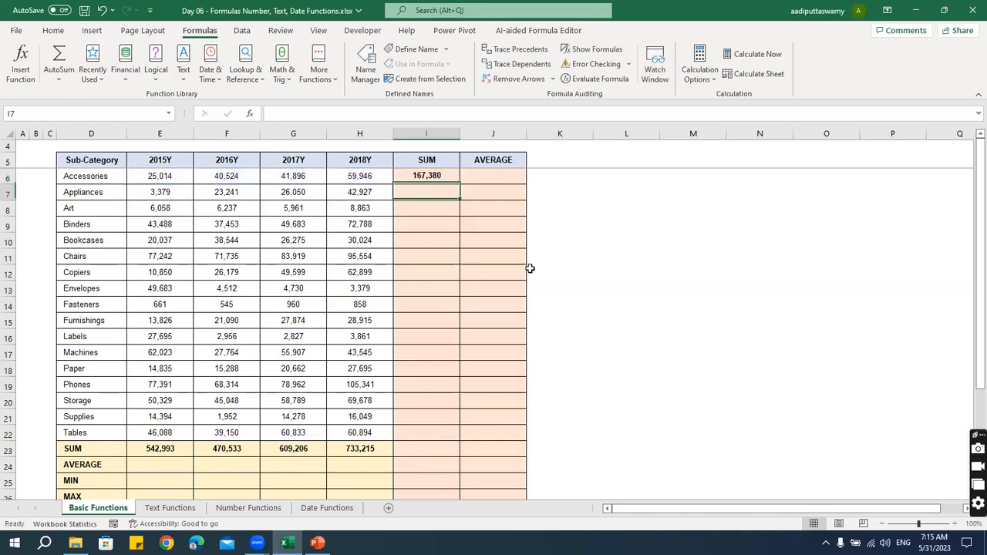
Step: Fill the Accessories total formula down the SUM column to I23 and review the sub-category rows it adds up
double_click(457, 178)
key("Escape")
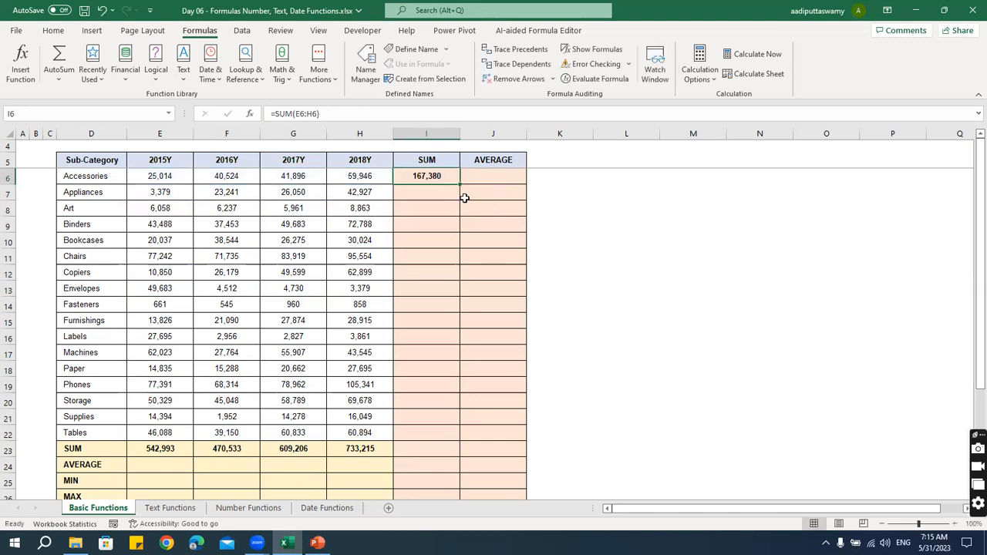
left_click_drag(459, 189, 460, 457)
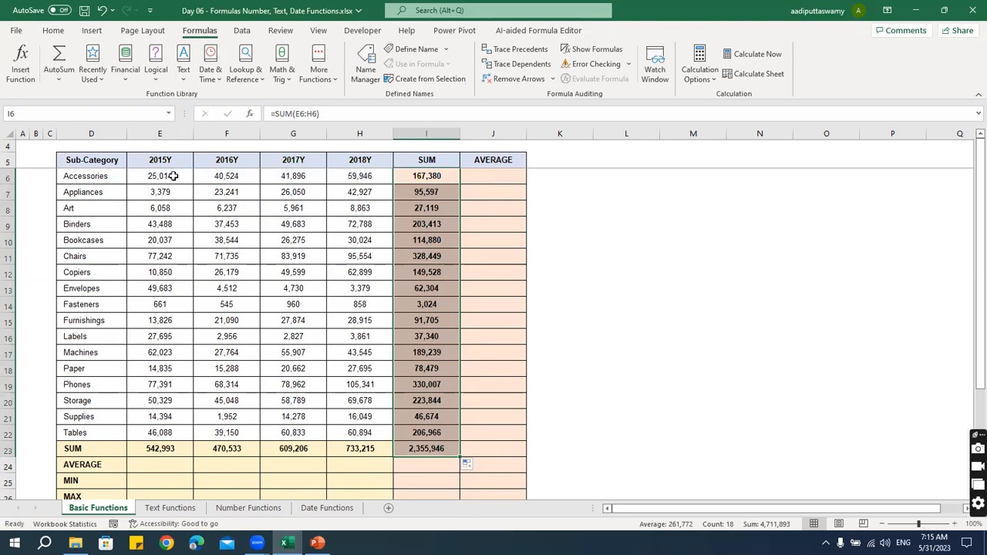
left_click_drag(99, 177, 401, 177)
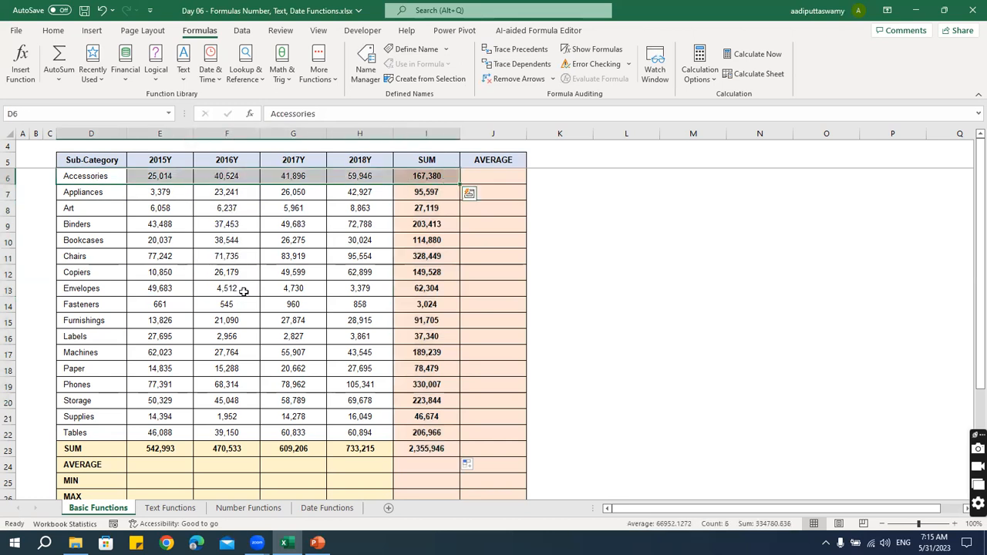
left_click(160, 225)
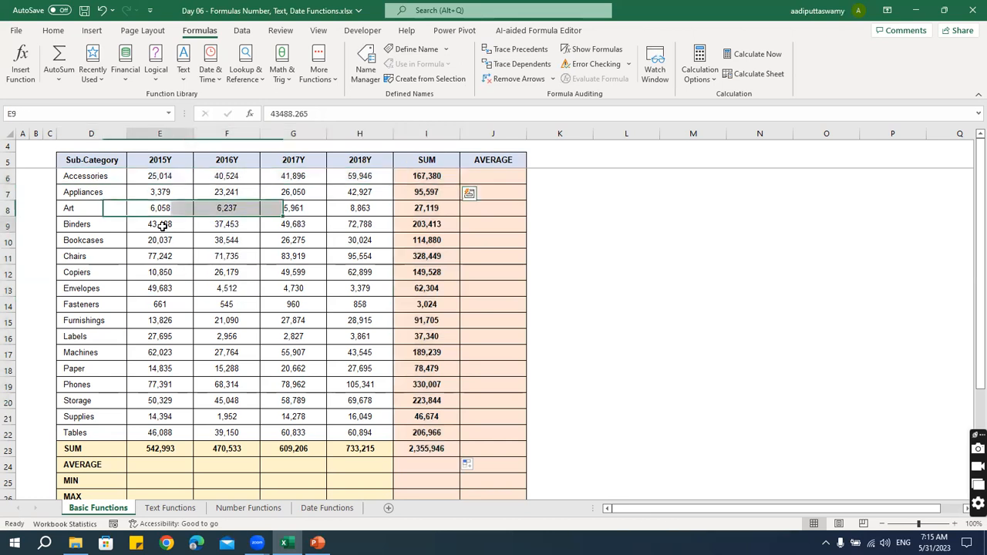
Step: Review the 2015Y figures, then clear the totals in the SUM column I6:I23 and the SUM row E23:H23
left_click_drag(172, 176, 167, 433)
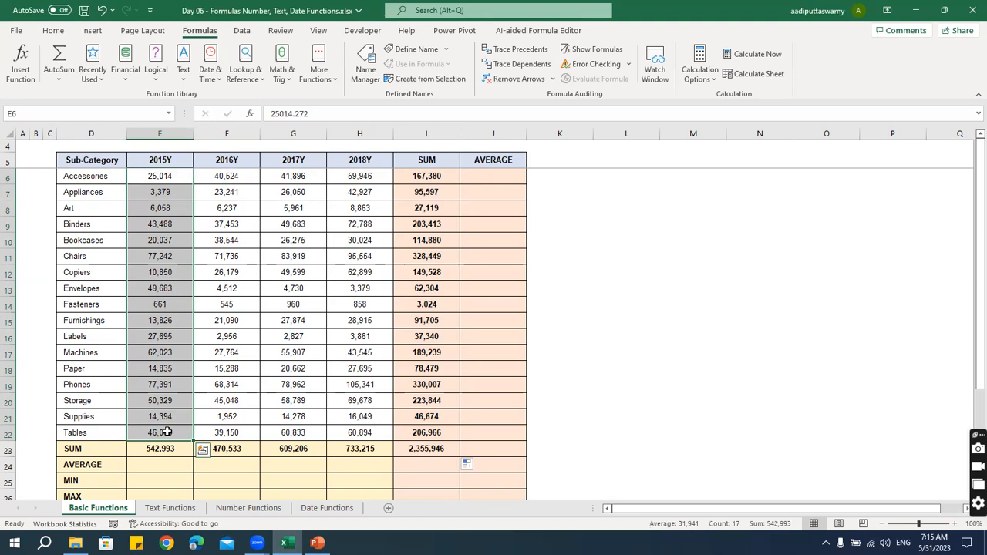
left_click_drag(451, 176, 437, 448)
key("Delete")
left_click_drag(177, 455, 371, 456)
key("Delete")
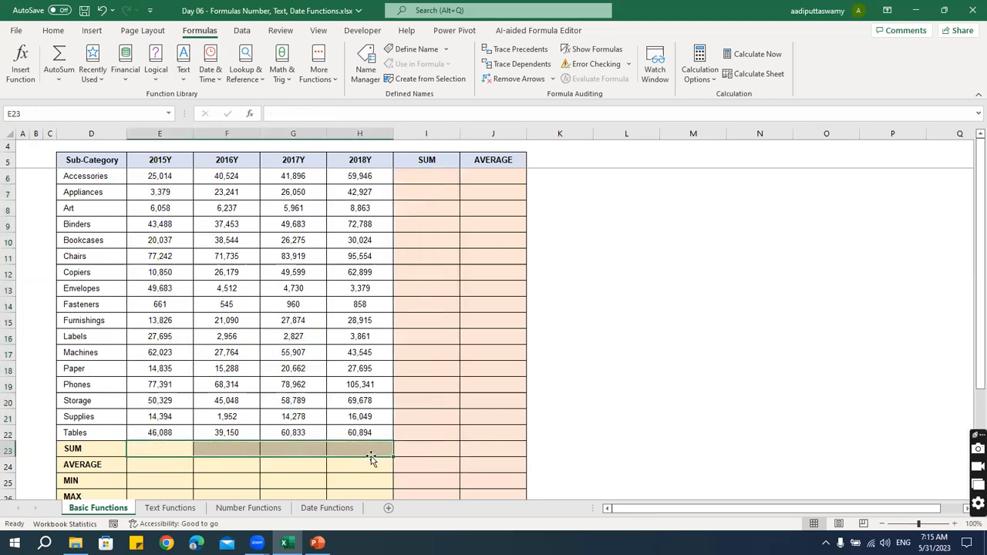
Step: Try AutoSum on the 2015Y column in E23 with =SUM(E6:E22), then clear the cell
left_click(182, 450)
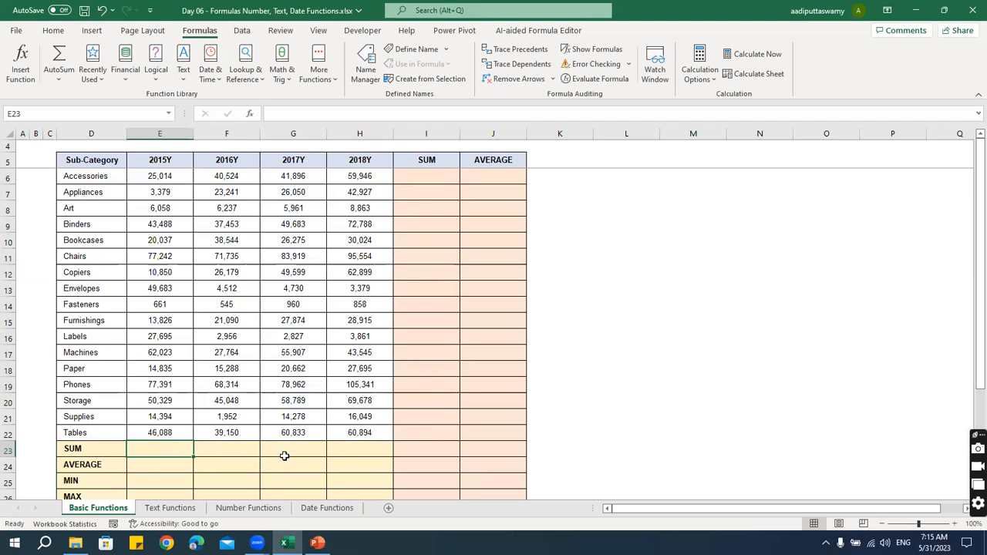
key("alt+equal")
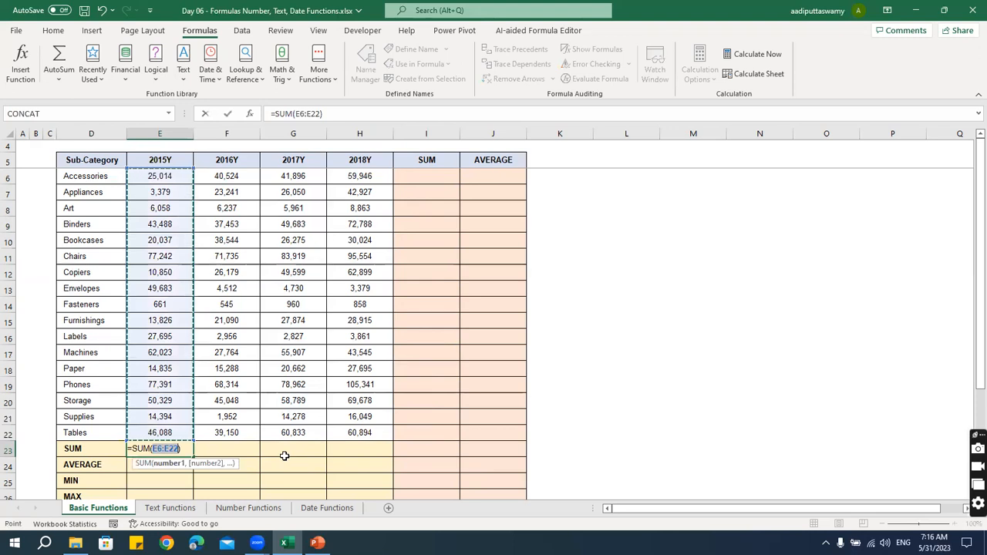
key("Return")
key("Up")
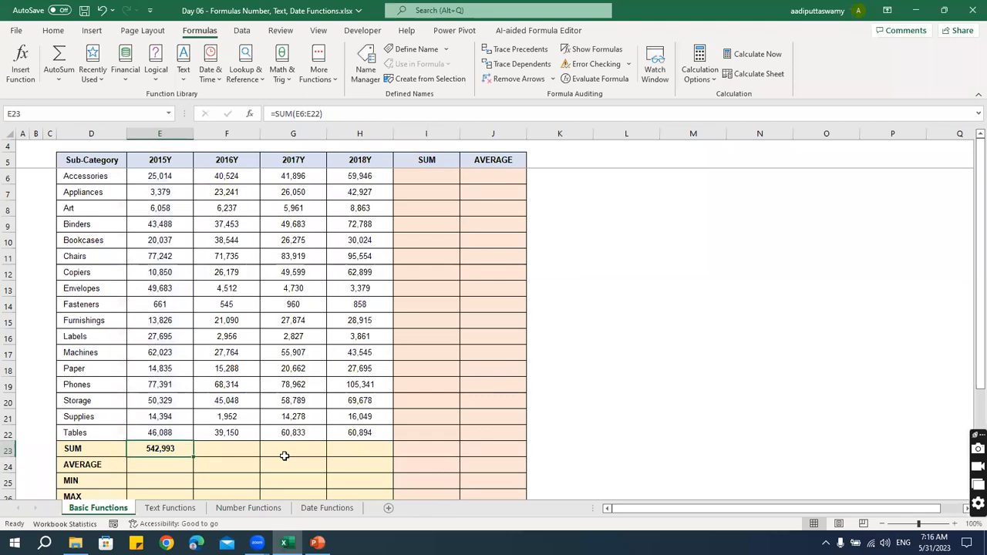
key("Delete")
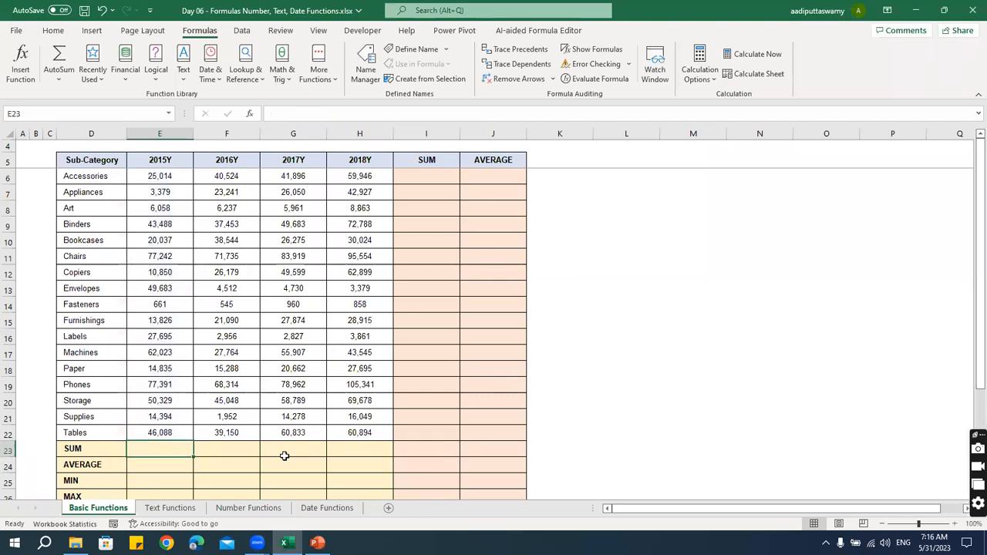
Step: Note the AutoSum shortcut as the text "Alt + =" in cell L7 beside the table
left_click(598, 196)
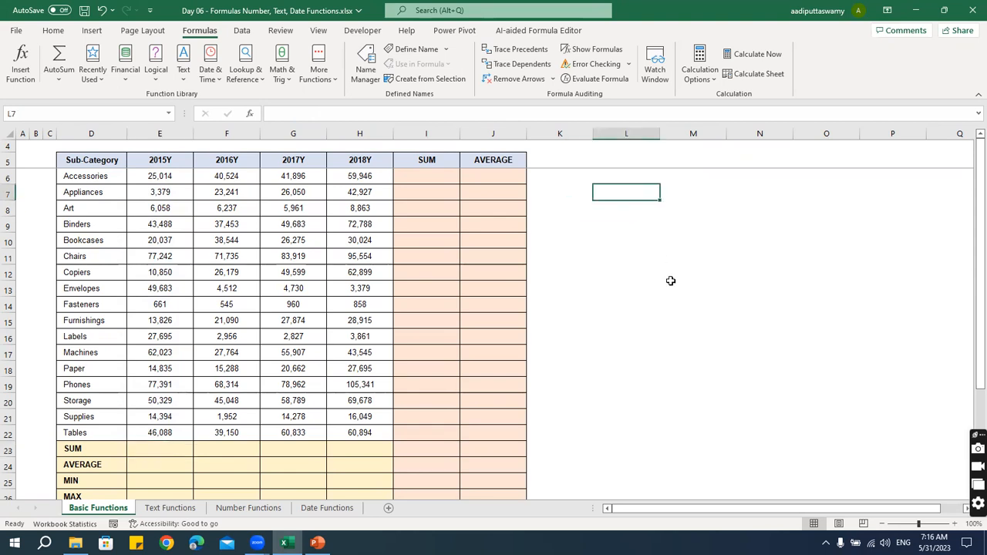
type("Alt + =")
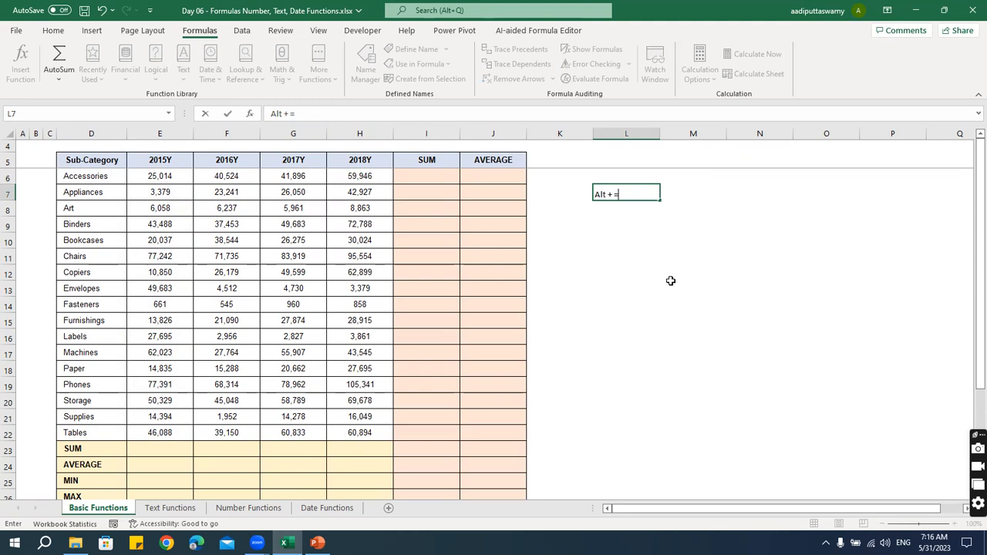
key("ctrl+Return")
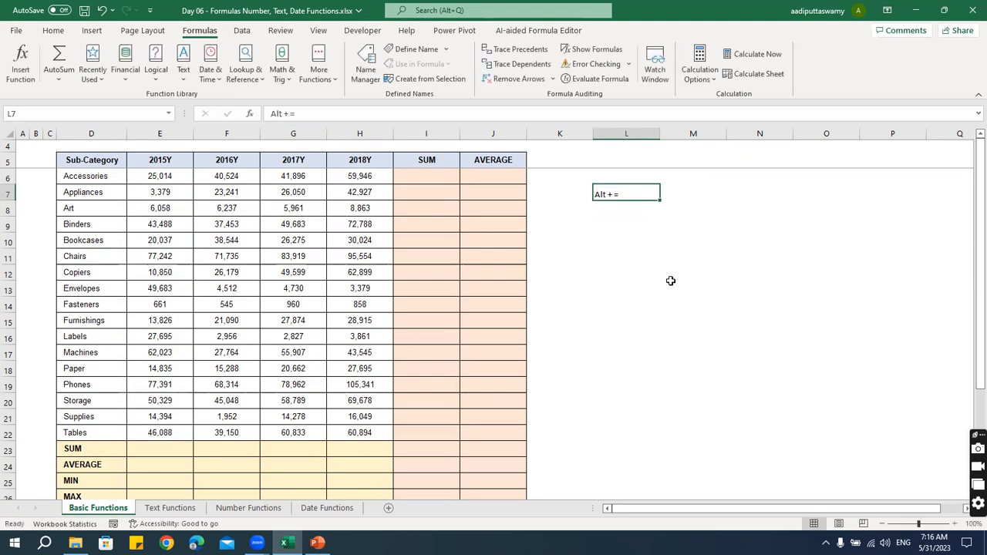
Step: Demonstrate AutoSum once more in the empty 2015Y SUM cell E23, then delete the resulting formula
key("Left")
key("Left")
key("Left")
key("Left")
key("Left")
key("Left")
key("Left")
key("Down")
key("Down")
key("Down")
key("Down")
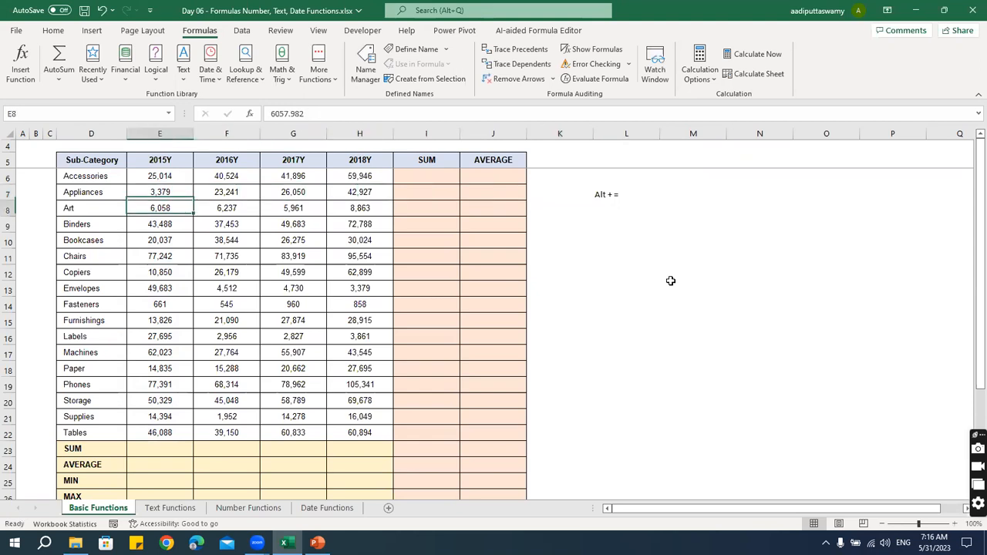
key("Down")
key("Down")
key("Down")
key("Down")
key("Down")
key("Down")
key("Down")
key("Down")
key("Down")
key("Down")
key("Down")
key("Down")
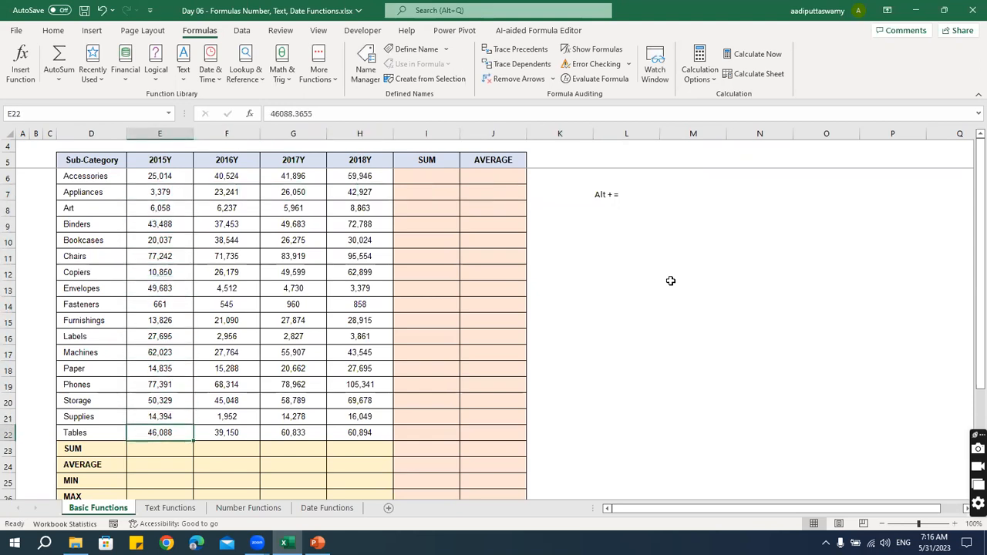
type("=")
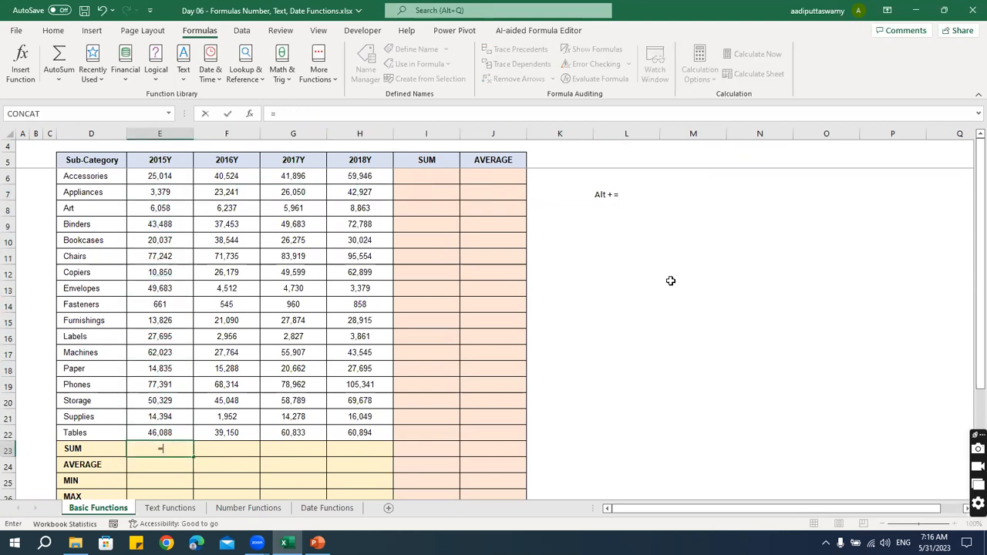
key("Escape")
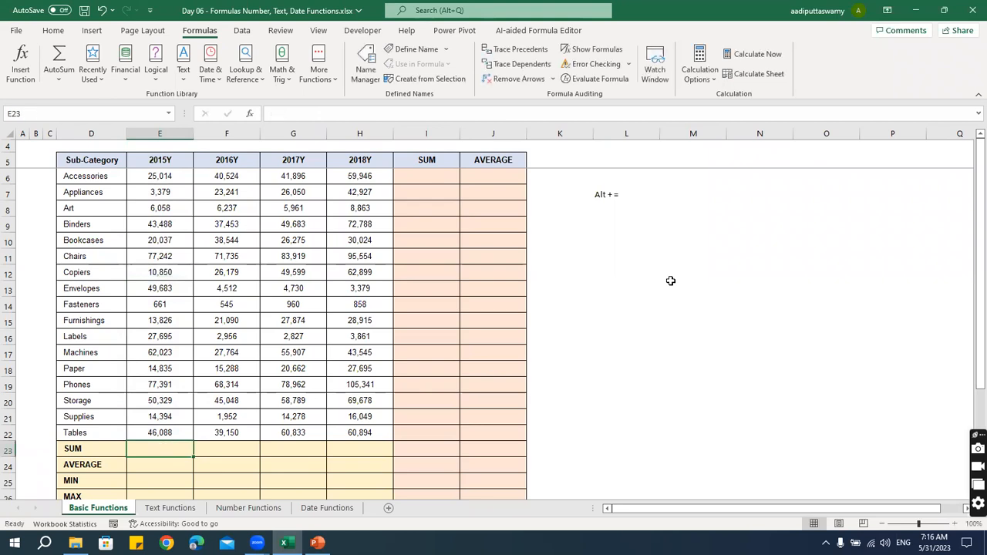
key("alt+equal")
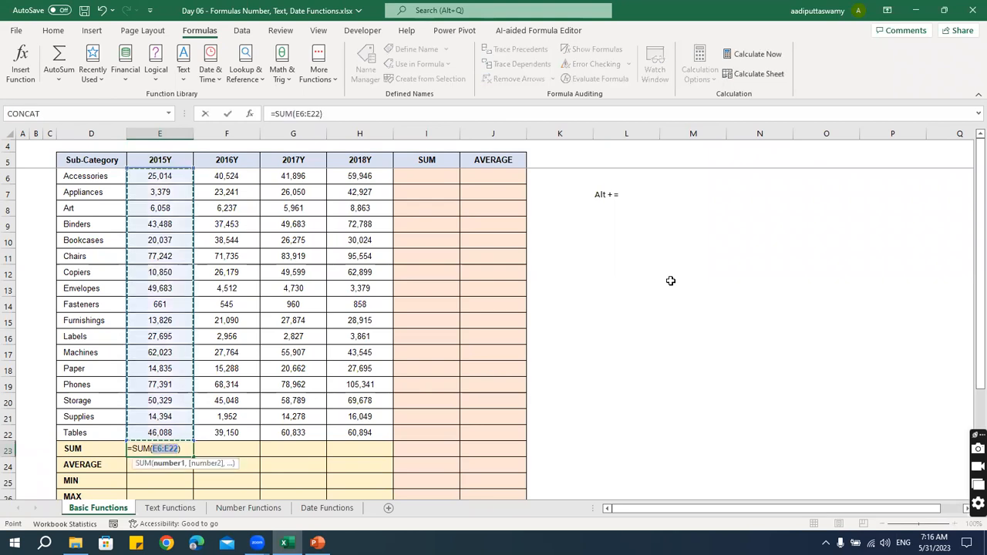
key("ctrl+Return")
key("Delete")
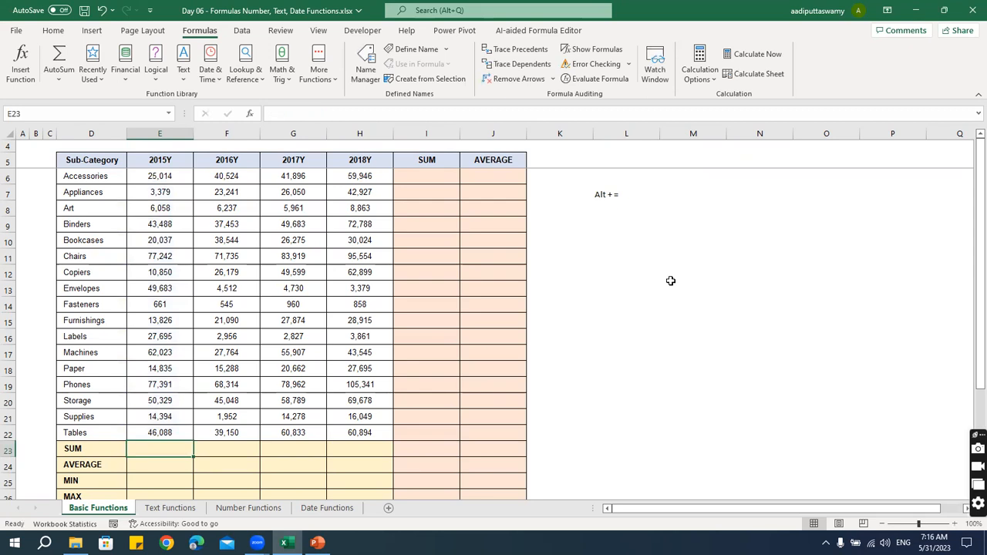
Step: Blank the 2015Y Fasteners value in E14, preview the AutoSum range in E23, then cancel it and undo the deletion
key("Up")
key("Up")
key("Up")
key("Up")
key("Up")
key("Up")
key("Up")
key("Up")
key("Up")
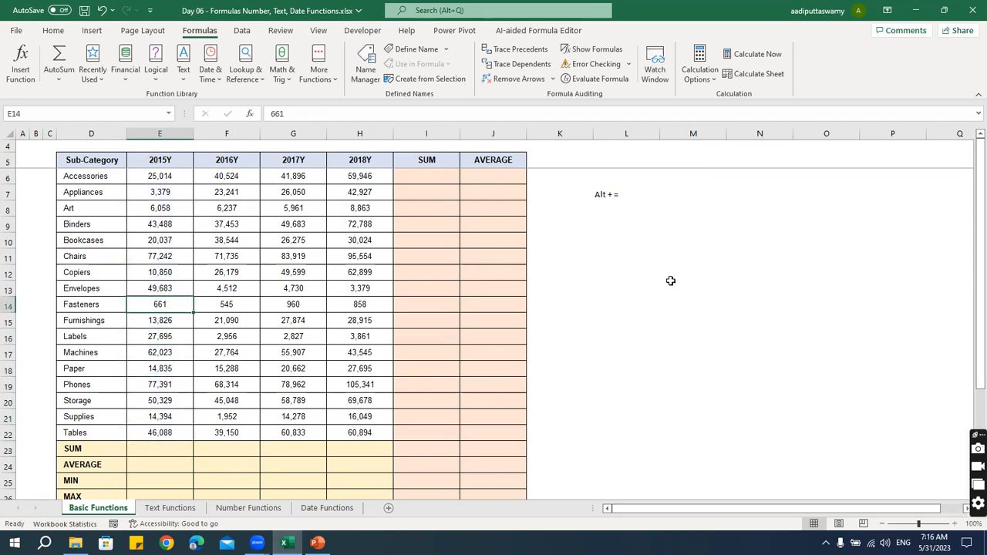
key("Delete")
key("Down")
key("Down")
key("Down")
key("Down")
key("Down")
key("Down")
key("Down")
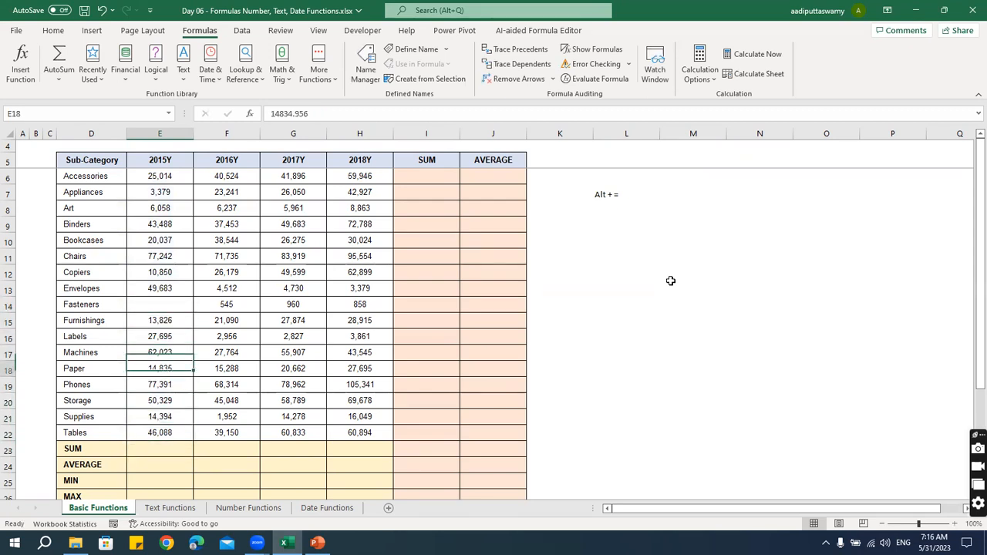
key("Down")
key("Down")
key("alt+equal")
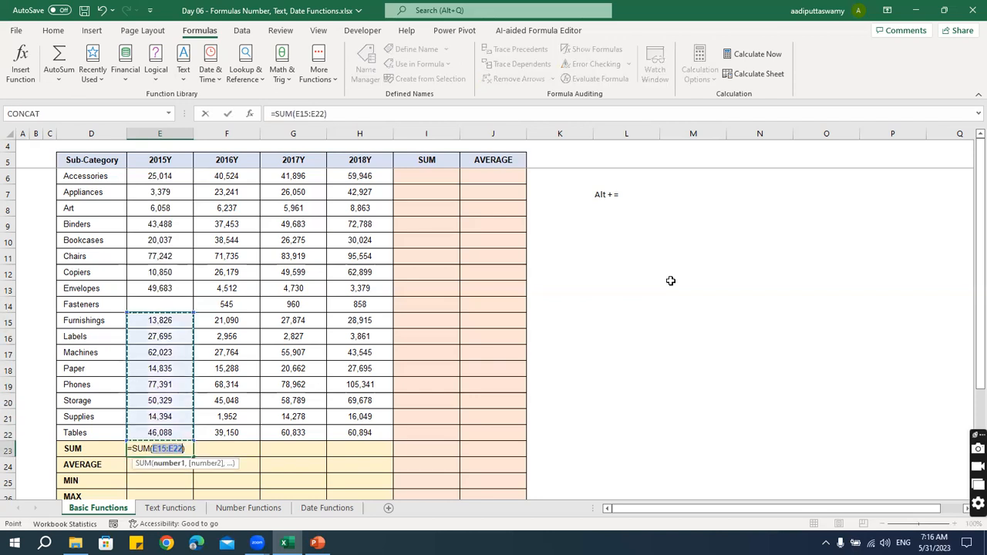
key("Escape")
key("ctrl+z")
Step: Replace the 2015Y Fasteners value with the text "itas", preview the AutoSum range in E23, then cancel it and undo the text entry
key("Up")
key("Down")
type("itas")
key("Return")
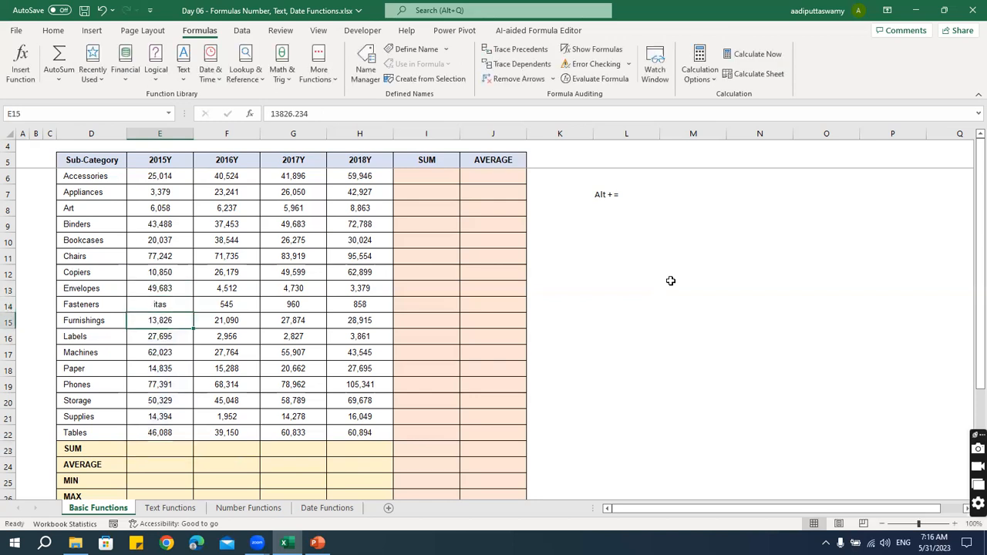
key("ctrl+Down")
key("Down")
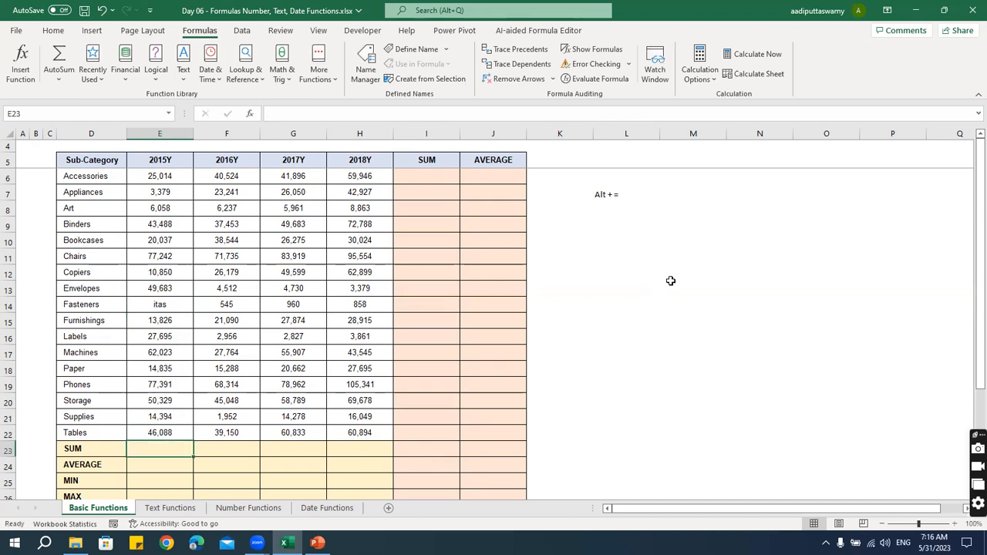
key("alt+equal")
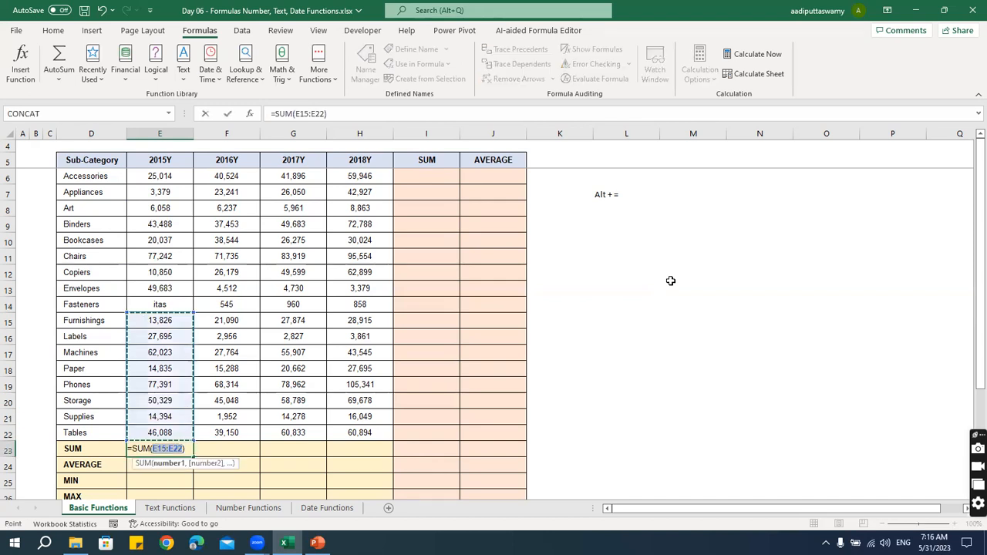
key("Escape")
key("ctrl+z")
Step: Preview the AutoSum range for the complete 2015Y column in E23 and cancel the formula
key("Down")
key("Down")
key("Down")
key("Down")
key("Down")
key("Down")
key("Down")
key("Down")
key("Down")
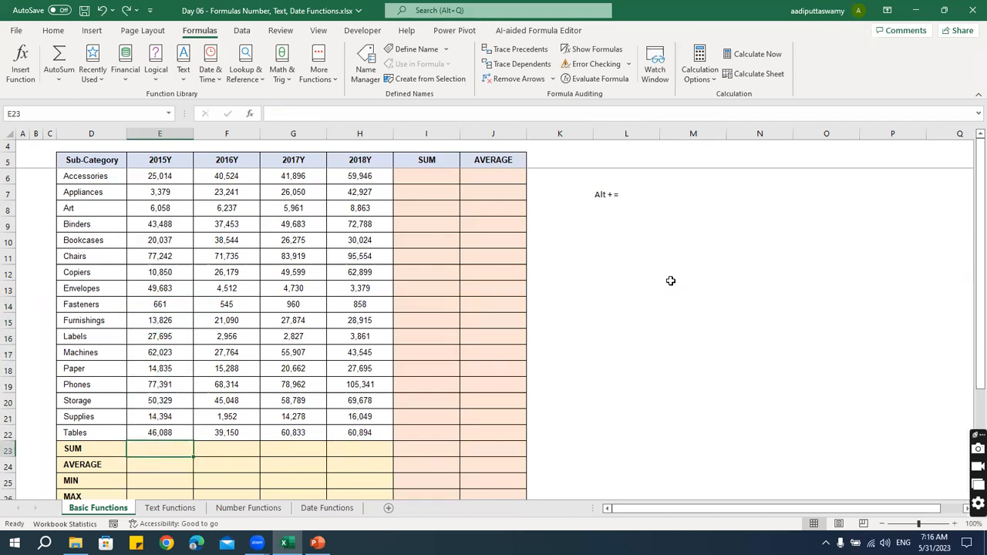
key("alt+equal")
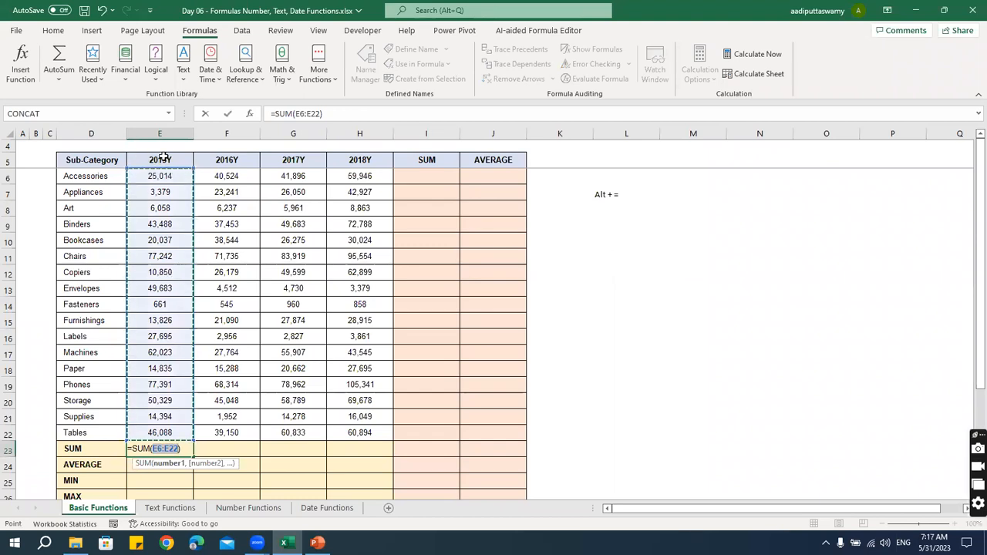
key("Escape")
Step: Test AutoSum in E23 with the header in E5 changed to the number 2015, cancel the formula and restore the header to 2015Y
left_click(164, 160)
type("2015")
key("Return")
key("Down")
key("ctrl+Down")
key("Down")
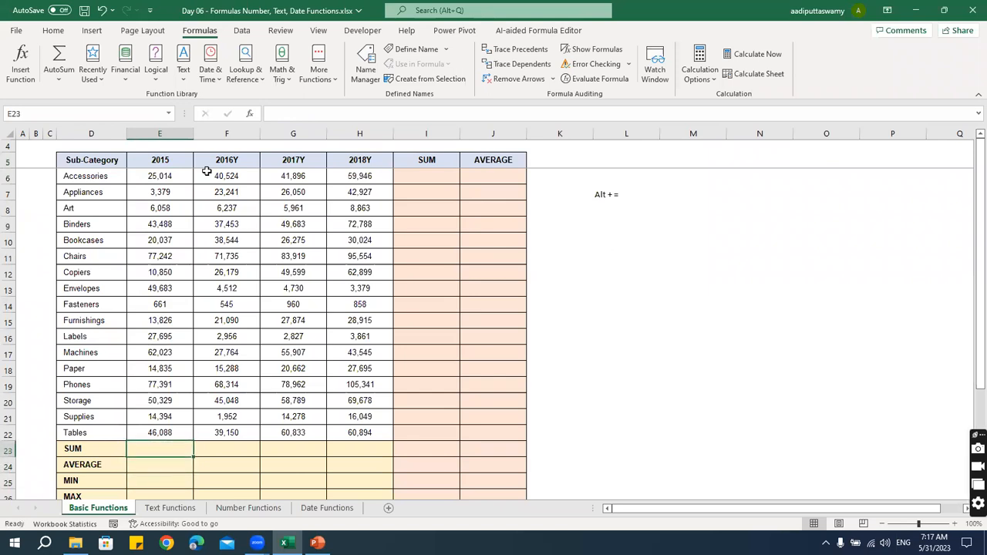
key("alt+equal")
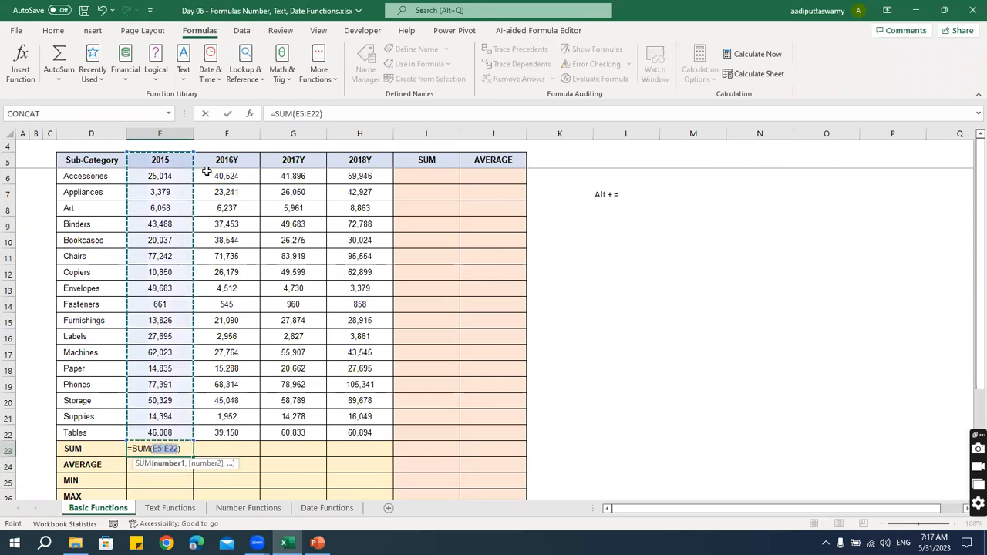
key("Escape")
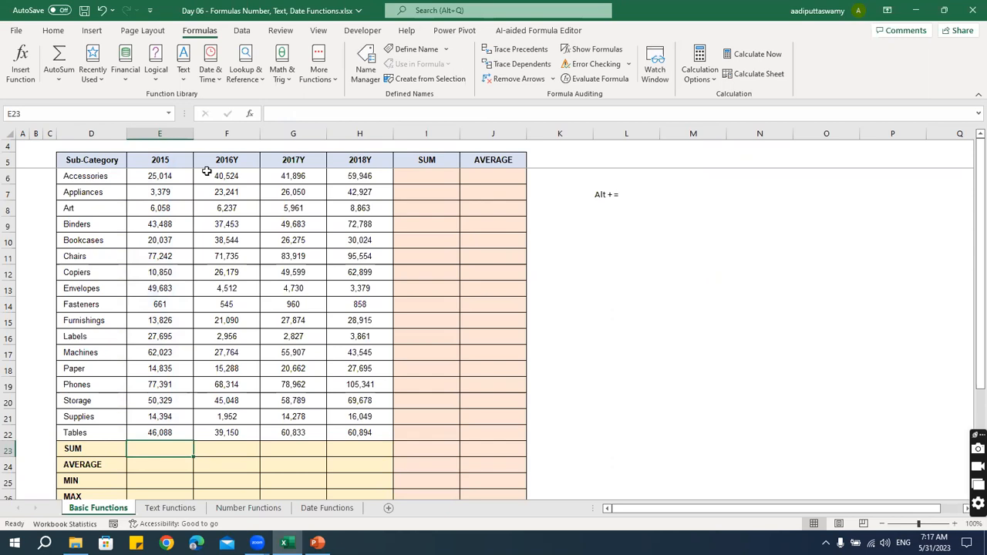
left_click(165, 160)
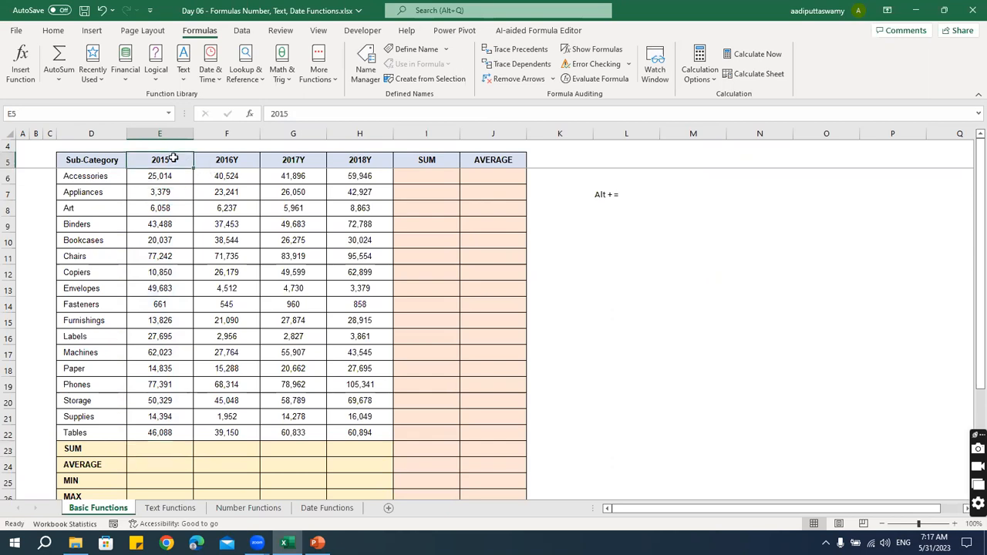
key("F2")
key("Return")
Step: Total the 2015Y column in E23 using AutoSum with the formula =SUM(E6:E22)
key("ctrl+Down")
key("Down")
key("alt+equal")
key("ctrl+Return")
Step: Try AutoSum across the SUM row E23:H23, then clear the 2016Y to 2018Y totals in F23:H23
key("shift+Right")
key("shift+Right")
key("shift+Right")
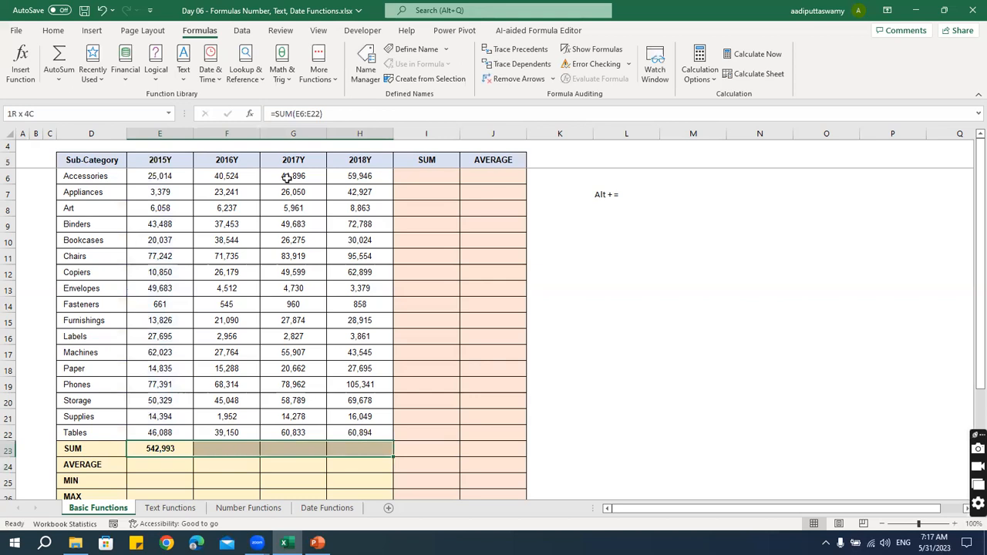
key("alt+equal")
key("Left")
key("Right")
key("Right")
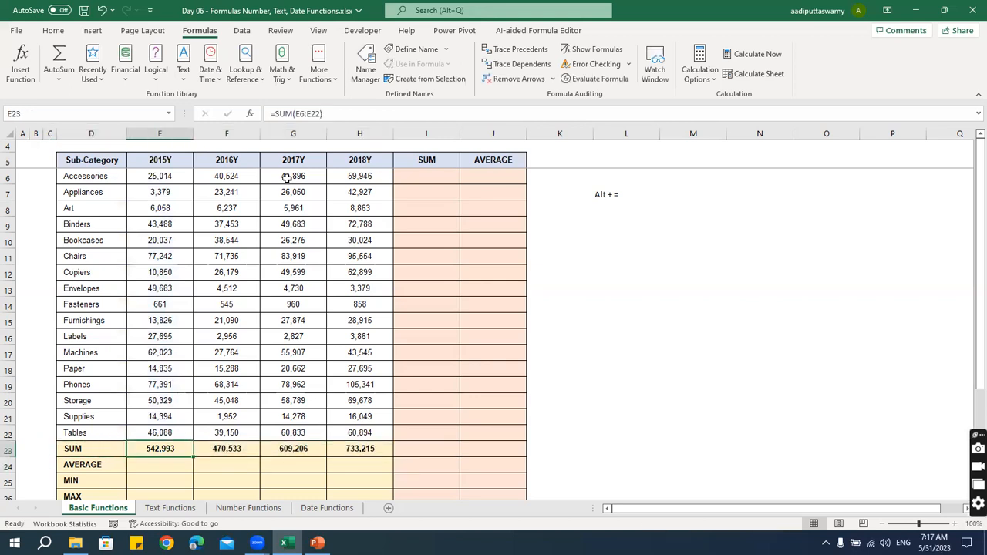
key("shift+Right")
key("shift+Right")
key("Delete")
key("Left")
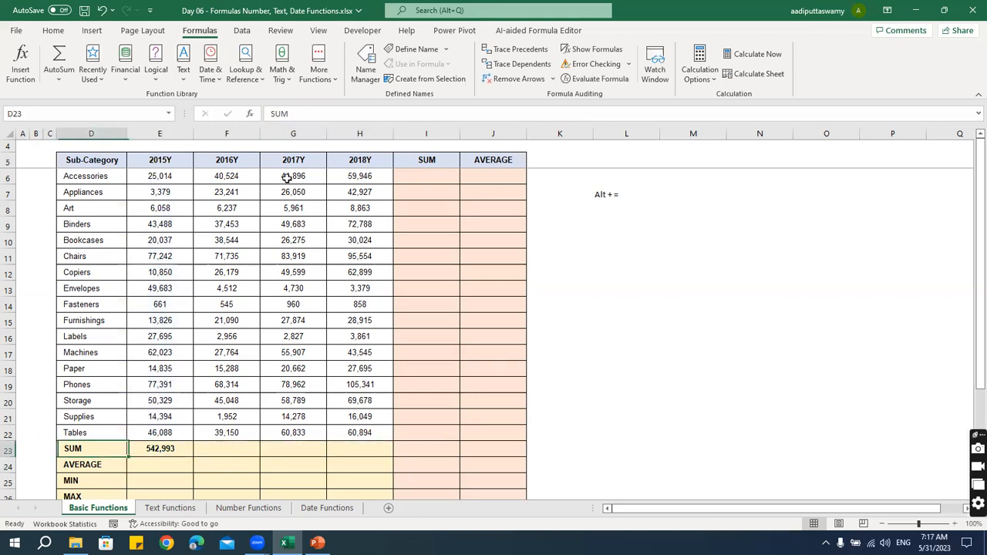
Step: Select the SUM row cells E23:H23 and total all four year columns at once with AutoSum
key("shift+Right")
key("shift+Right")
key("shift+Right")
key("shift+Right")
key("shift+Left")
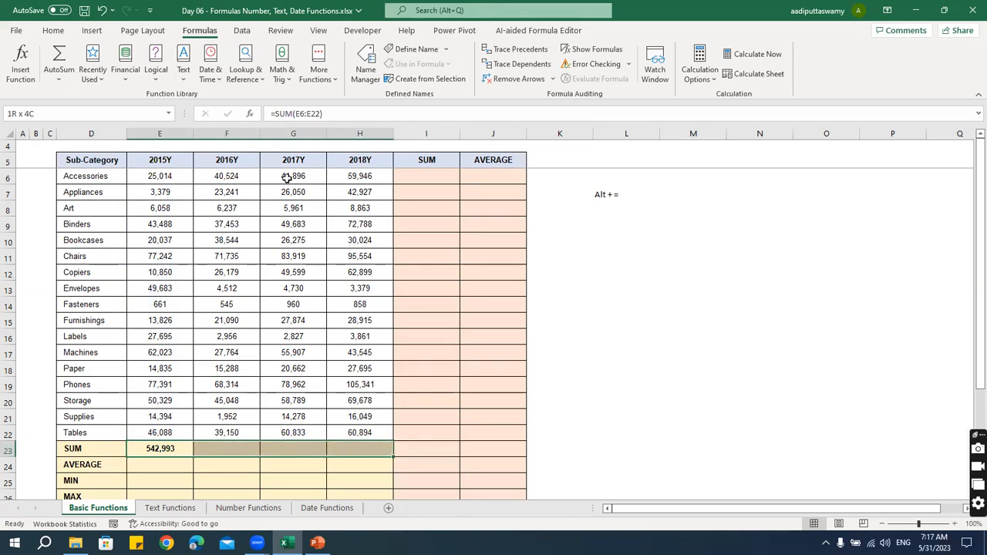
key("alt+equal")
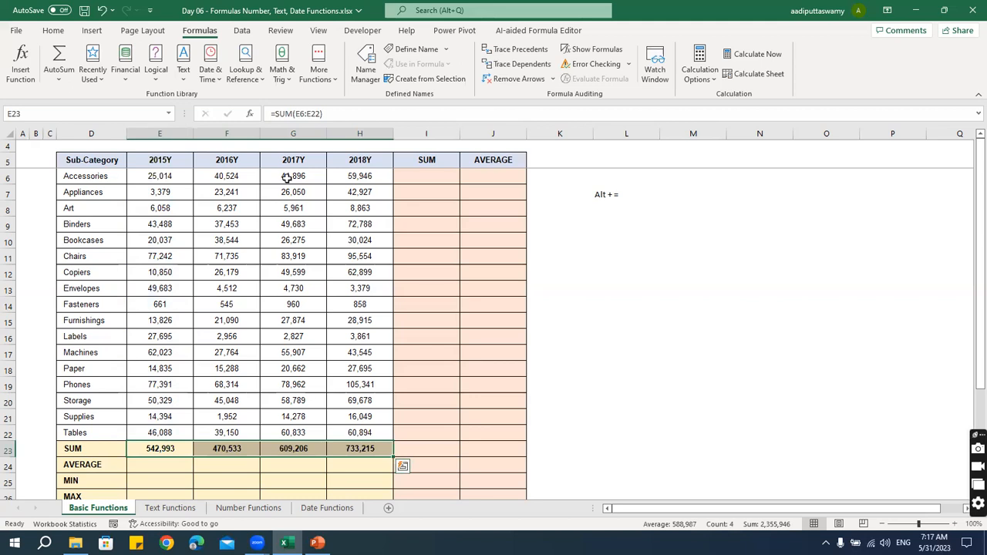
Step: Total the Accessories row in I6 using AutoSum with the formula =SUM(E6:H6)
key("ctrl+Up")
key("Down")
key("Right")
key("Right")
key("Right")
key("Right")
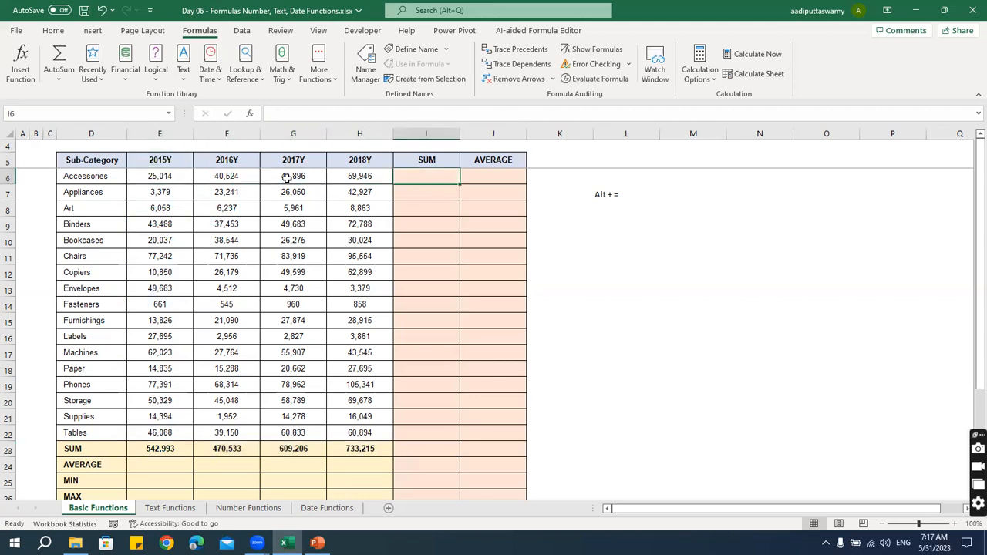
key("alt+equal")
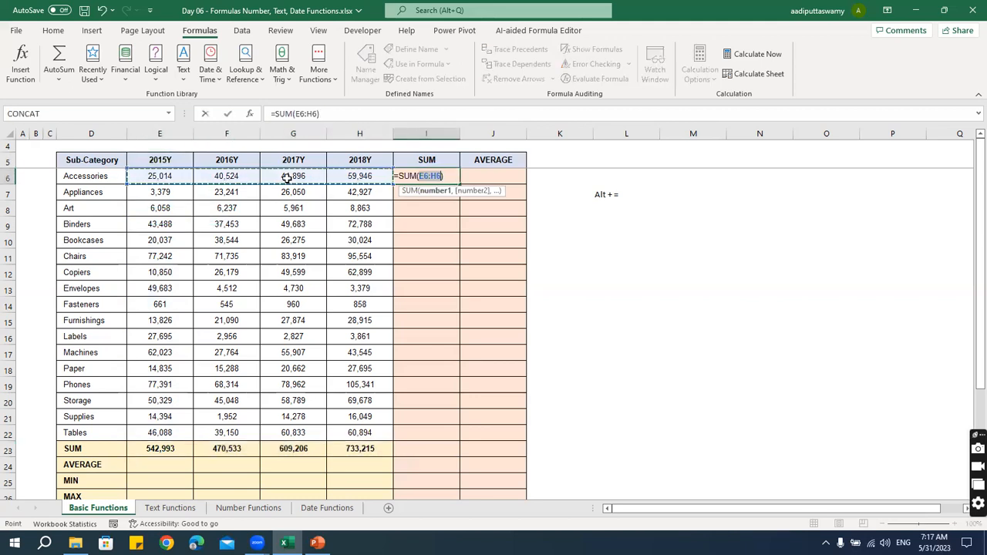
key("Return")
Step: Select the SUM column cells I6:I23 and total every row at once with AutoSum
key("Left")
key("ctrl+Down")
key("Right")
key("ctrl+shift+Up")
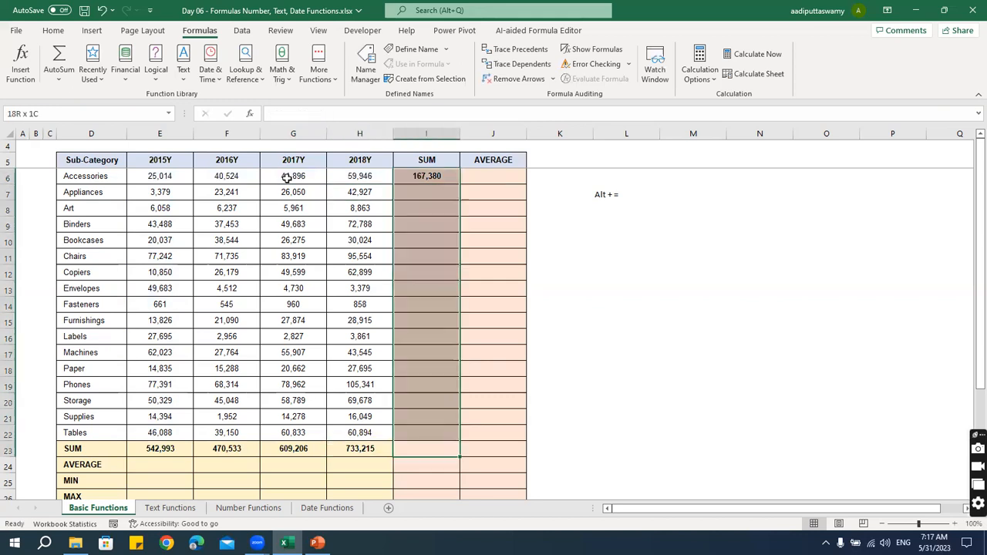
key("alt+equal")
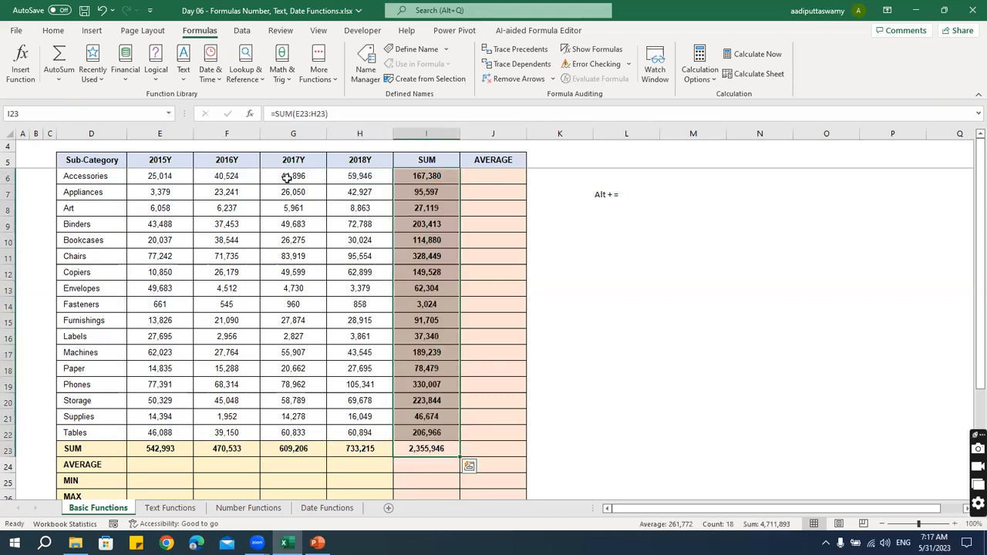
Step: Average the 2015Y column in E24 with the formula =AVERAGE(E6:E22)
key("Down")
key("ctrl+Left")
key("Right")
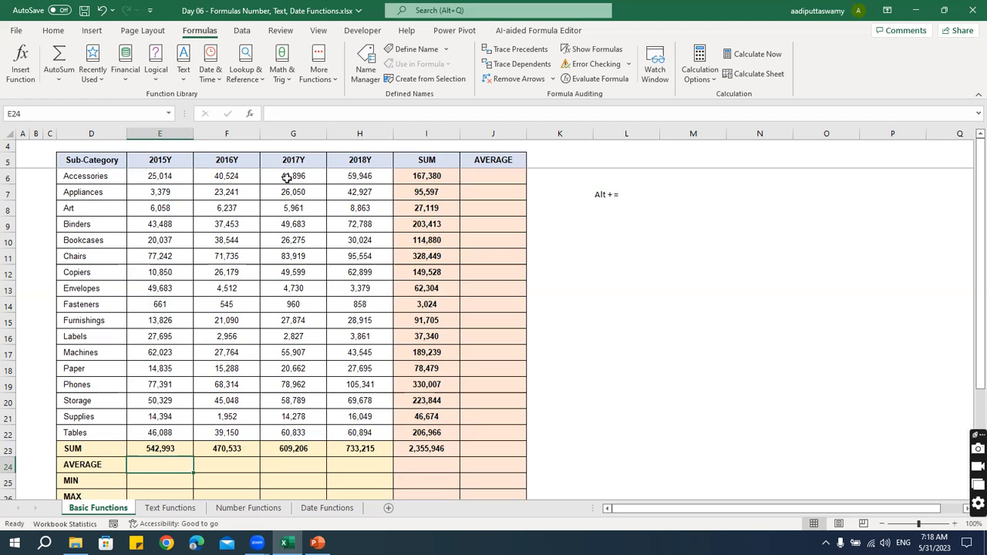
type("=a")
key("BackSpace")
type("ave")
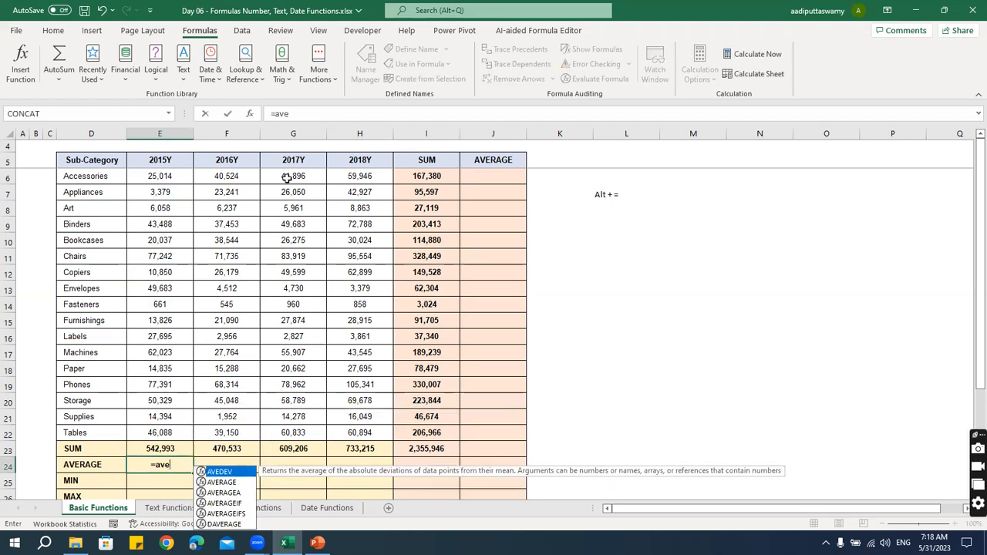
type("r")
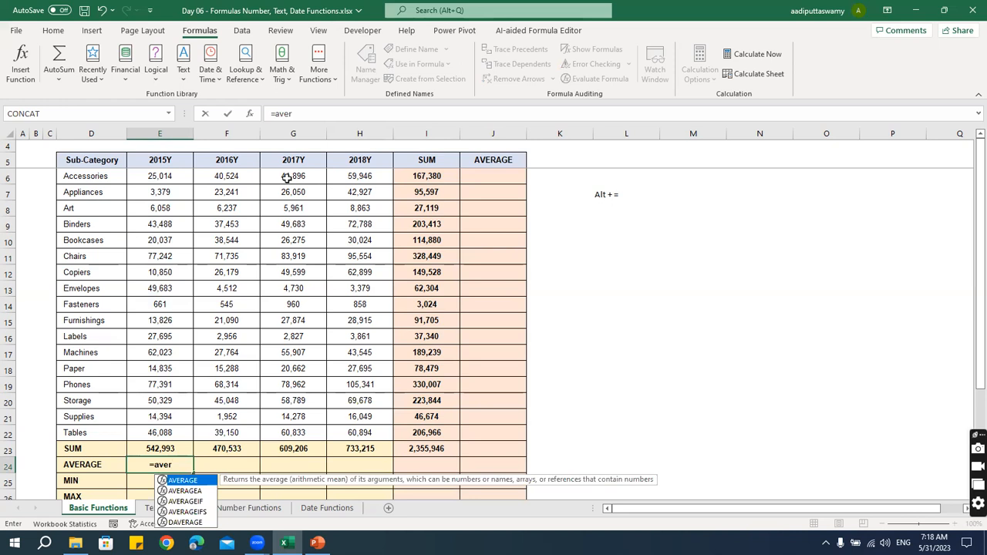
key("Tab")
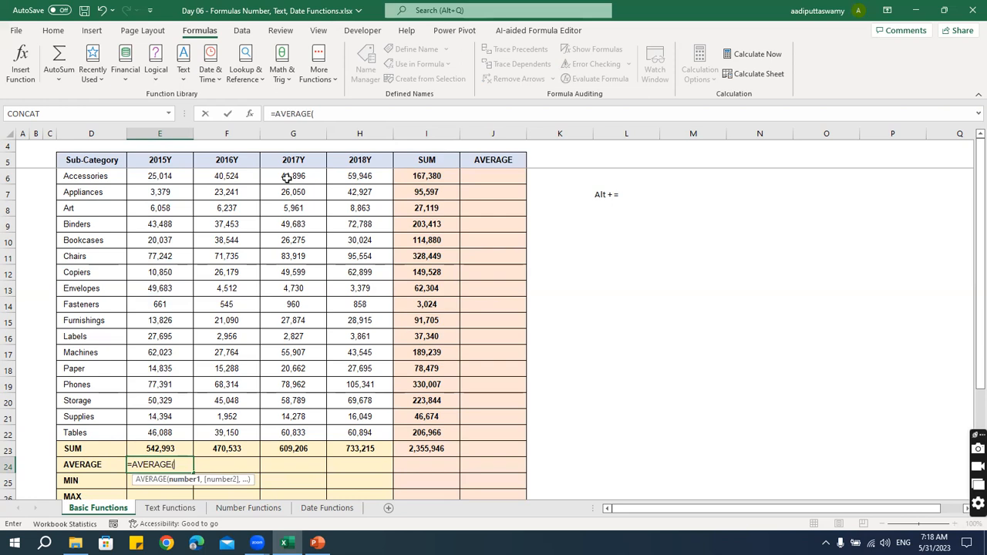
key("BackSpace")
key("BackSpace")
key("BackSpace")
key("BackSpace")
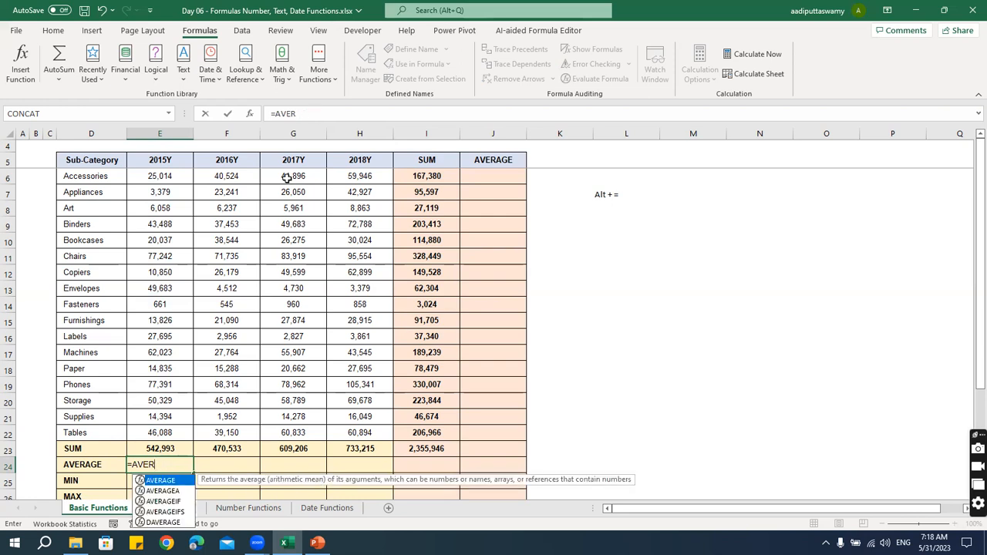
key("Tab")
key("Up")
key("Up")
key("shift+Up")
key("shift+Up")
key("shift+Up")
key("shift+Up")
key("shift+Up")
key("shift+Up")
key("shift+Up")
key("shift+Up")
key("shift+Up")
key("shift+Up")
key("shift+Up")
key("shift+Up")
key("shift+Up")
key("shift+Up")
key("shift+Up")
key("shift+Up")
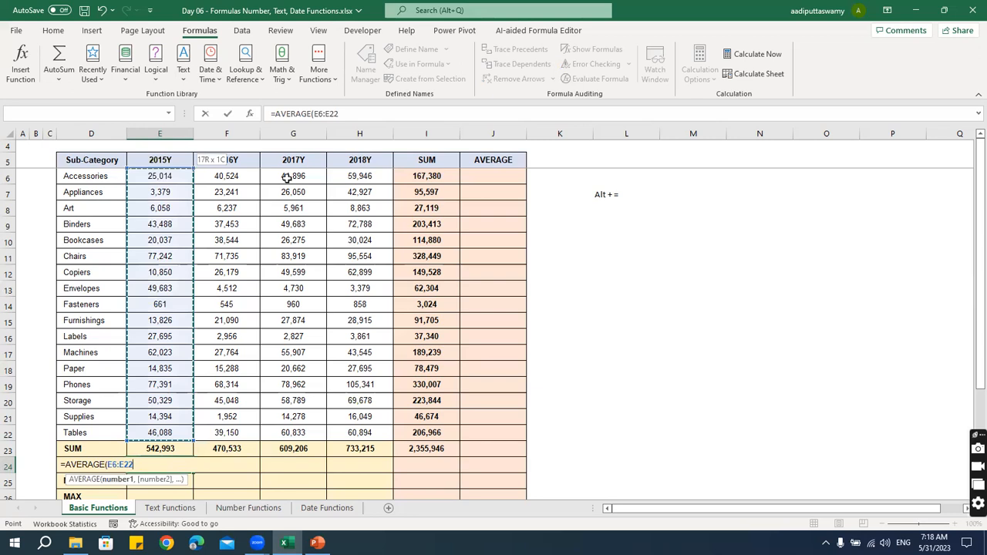
key("Return")
Step: Fill the 2015Y average formula across the AVERAGE row from E24 to I24
key("Up")
key("shift+Right")
key("shift+Right")
key("shift+Right")
key("shift+Right")
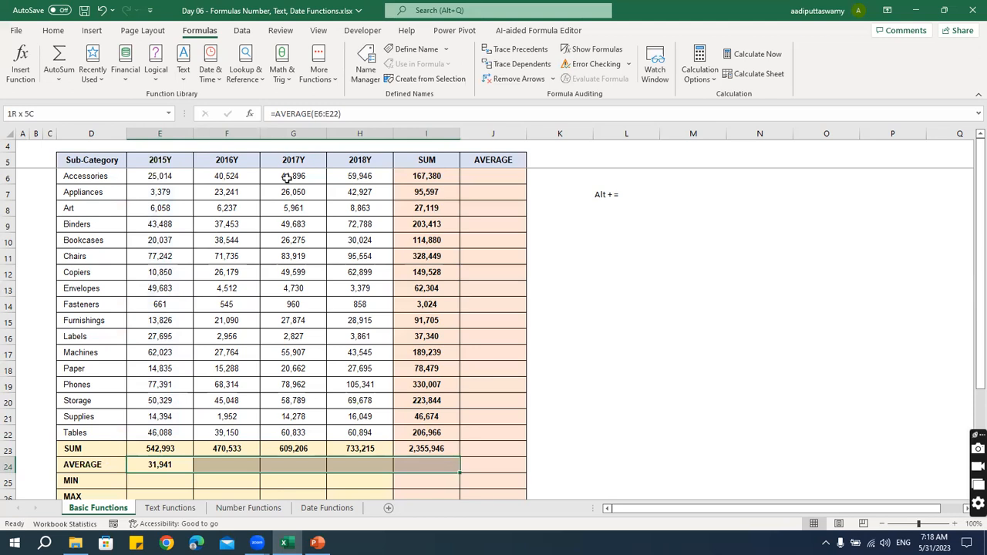
key("ctrl+r")
Step: Average the Accessories row's four year values in J6 with the formula =AVERAGE(E6:H6)
key("ctrl+Up")
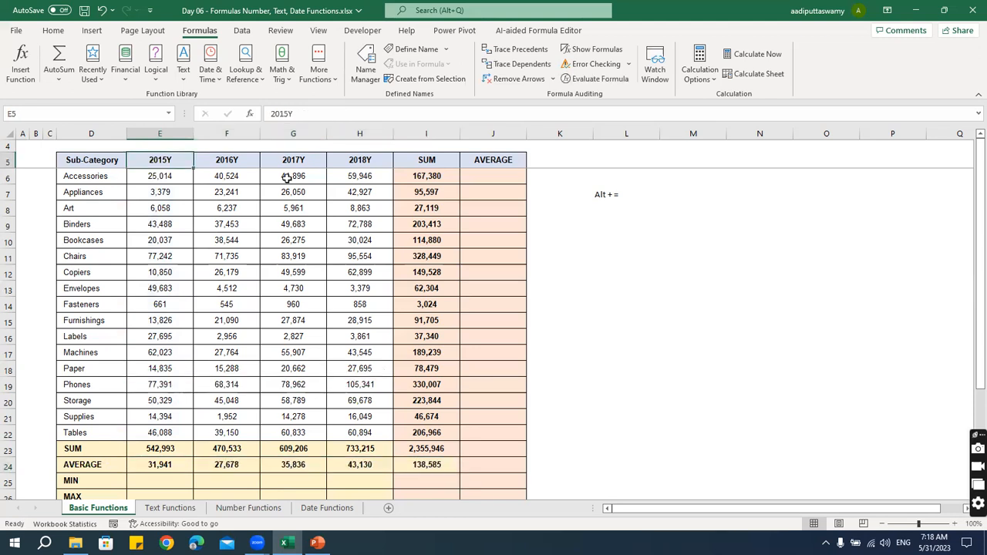
key("Down")
key("Right")
key("Right")
key("Right")
key("Right")
key("Right")
type("=aver")
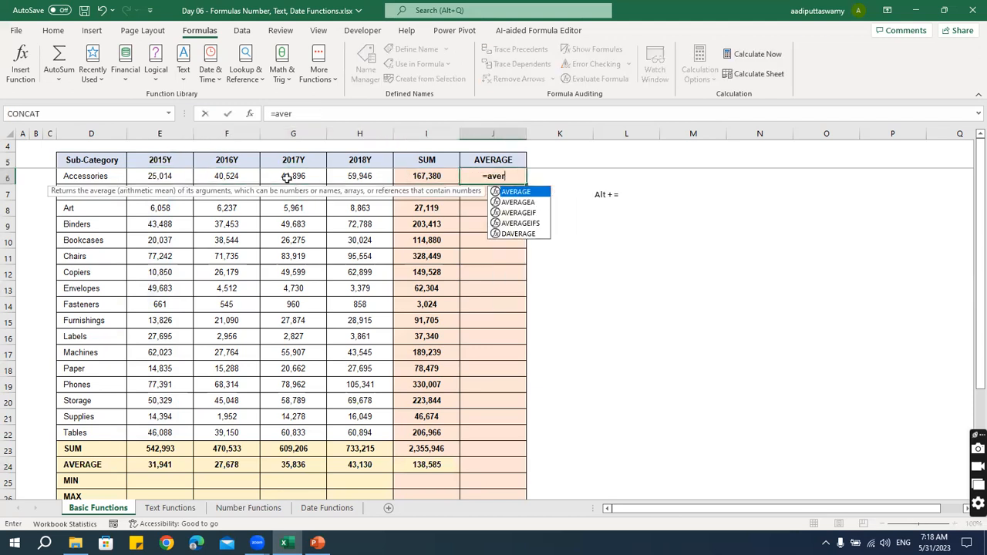
key("Tab")
key("Left")
key("Left")
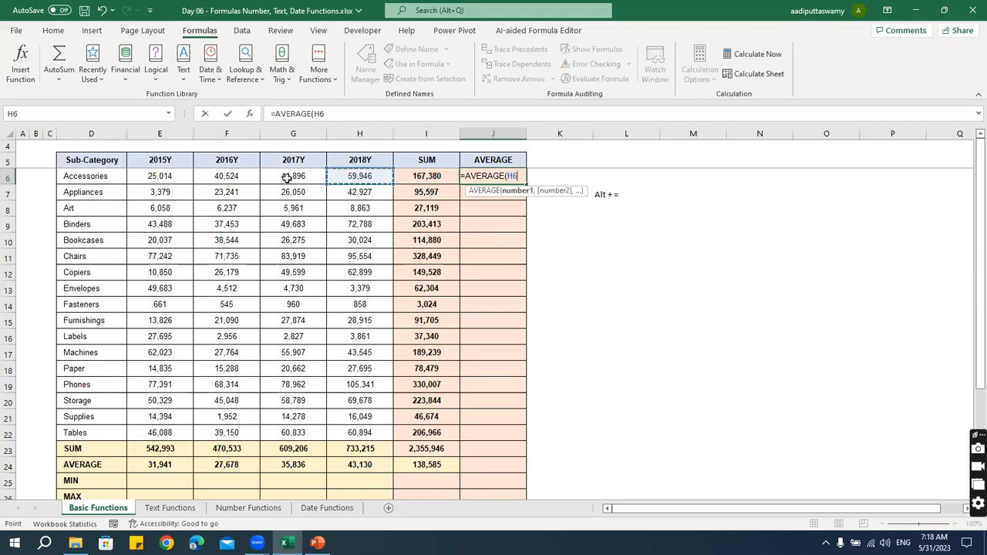
key("ctrl+shift+Left")
key("Return")
Step: Fill the Accessories average formula down the AVERAGE column from J6 to J24
key("Left")
key("ctrl+Down")
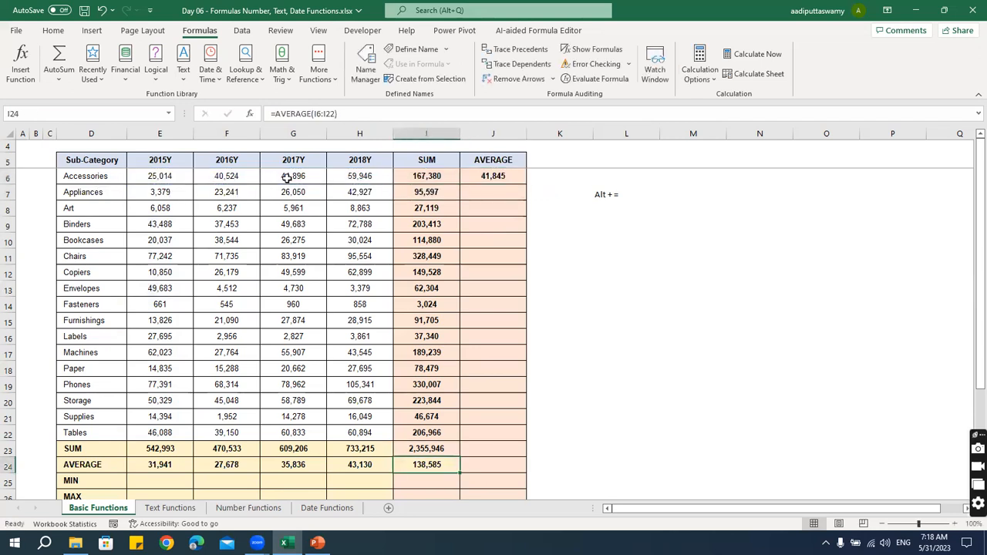
key("Right")
key("ctrl+shift+Up")
key("ctrl+d")
Step: Review the summary row labels from SUM to COUNTBLANK in D23:D31
key("ctrl+Left")
key("Down")
key("Down")
key("Down")
key("Down")
key("Down")
key("Down")
key("Down")
key("Down")
key("Down")
key("Down")
key("Up")
key("Up")
key("Up")
key("Up")
key("Up")
key("Up")
key("Up")
key("Up")
key("Up")
key("Up")
key("Up")
key("Up")
key("ctrl+shift+Down")
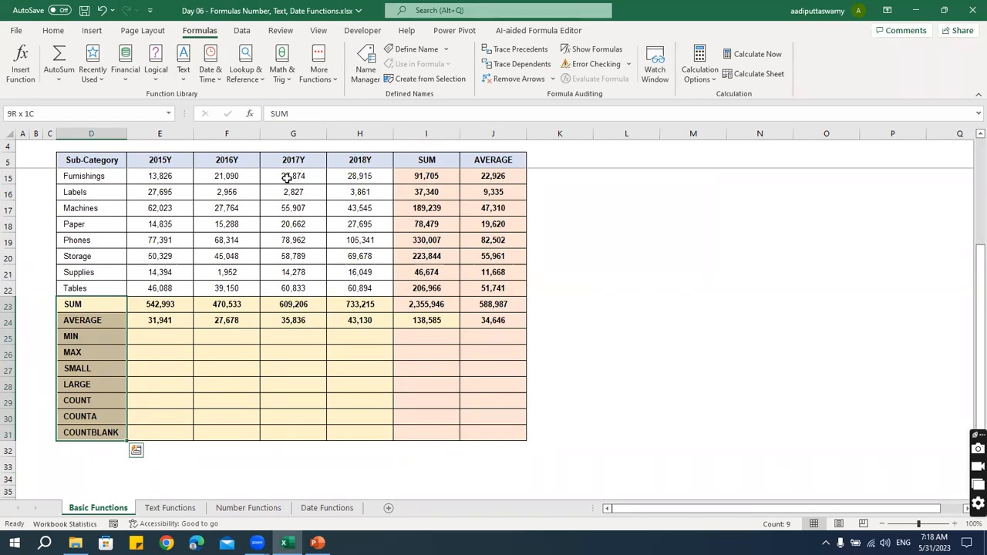
Step: Find the smallest 2015Y value in E25 with the formula =MIN(E6:E22)
key("Return")
key("Return")
key("Right")
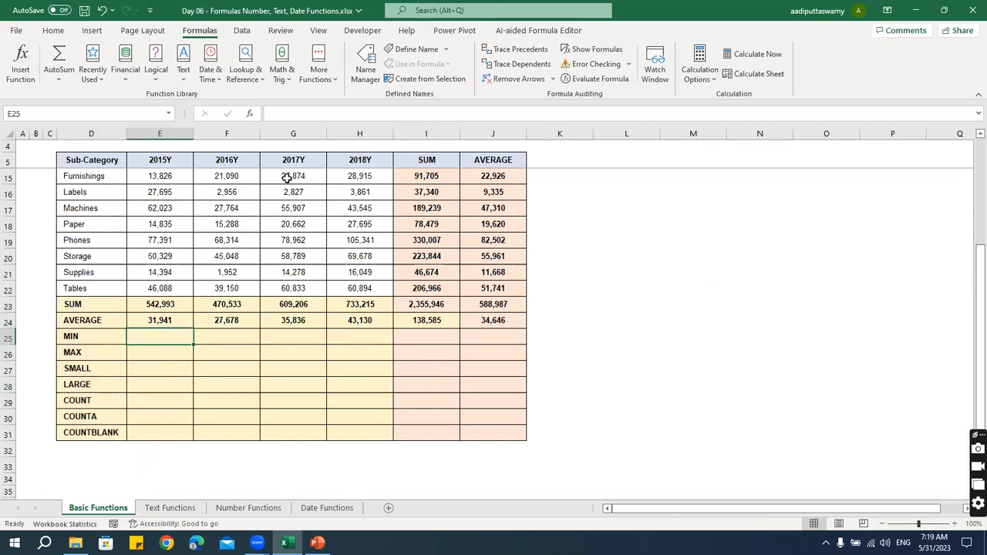
type("=min")
key("Tab")
key("Up")
key("Up")
key("Up")
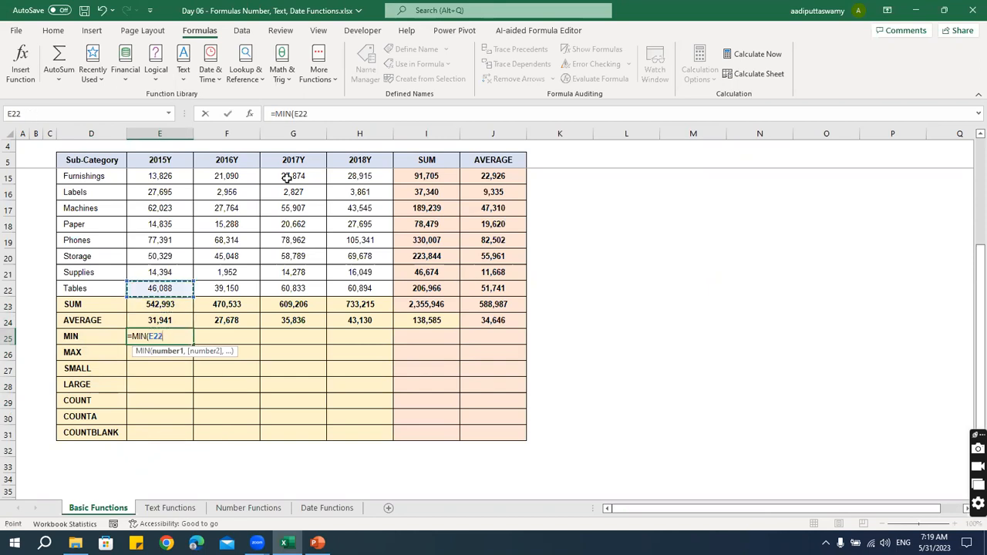
key("ctrl+shift+Up")
key("ctrl+shift+Up")
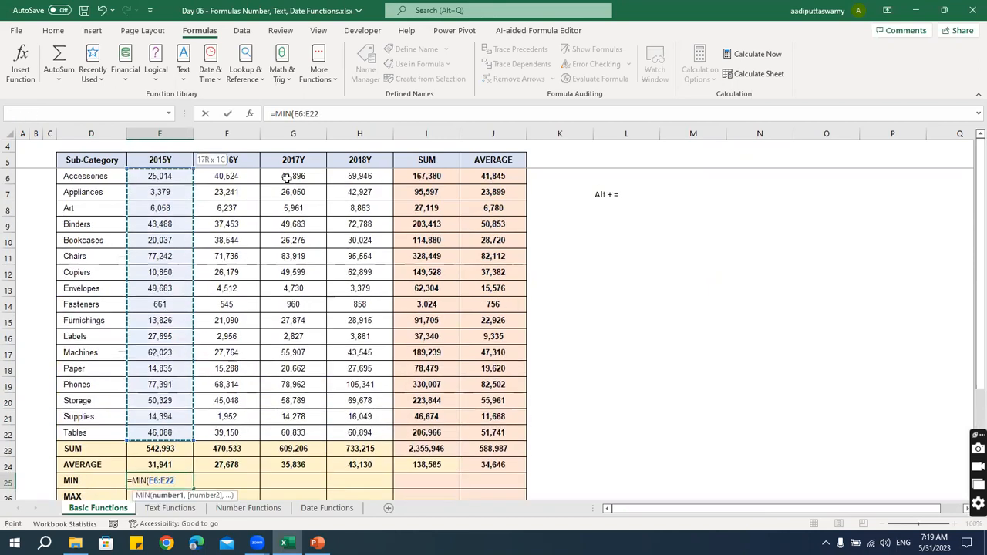
key("ctrl+Return")
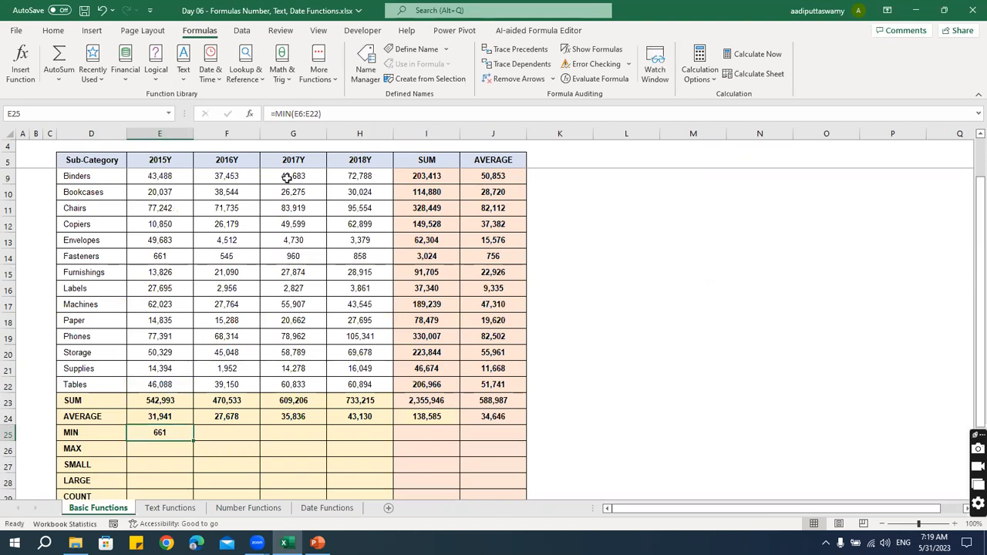
key("shift+Right")
key("shift+Right")
key("shift+Right")
key("shift+Right")
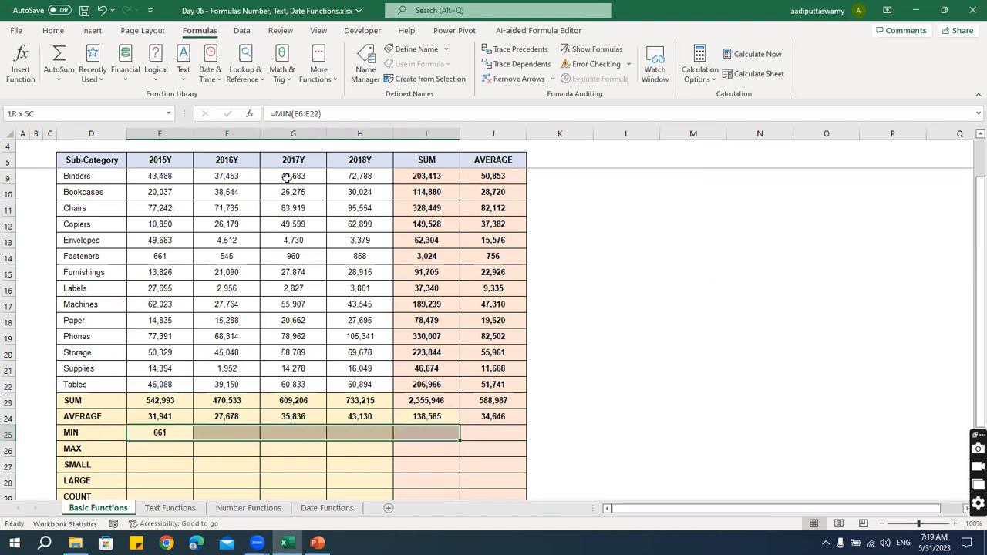
key("shift+Right")
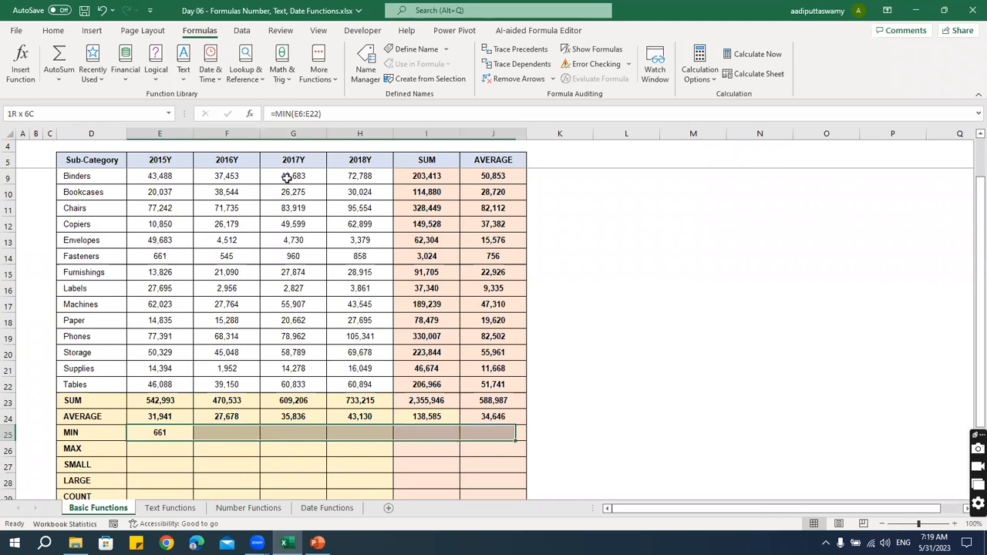
key("Down")
key("Up")
Step: Fill the 2015Y MIN formula across the MIN row from E25 to H25
key("shift+Right")
key("shift+Right")
key("shift+Right")
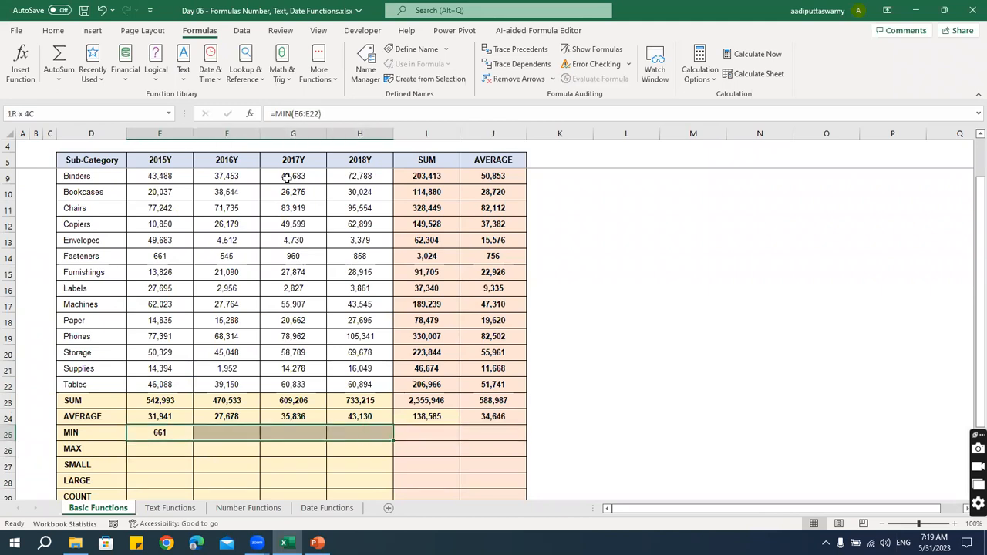
key("ctrl+r")
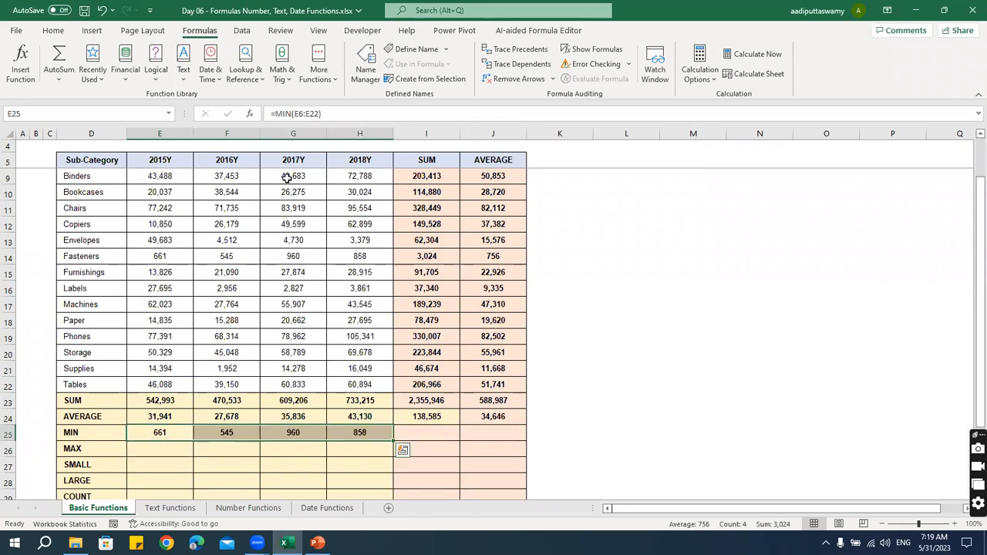
Step: Find the largest 2015Y value in E26 with the formula =MAX(E6:E22)
key("Down")
key("Left")
key("Right")
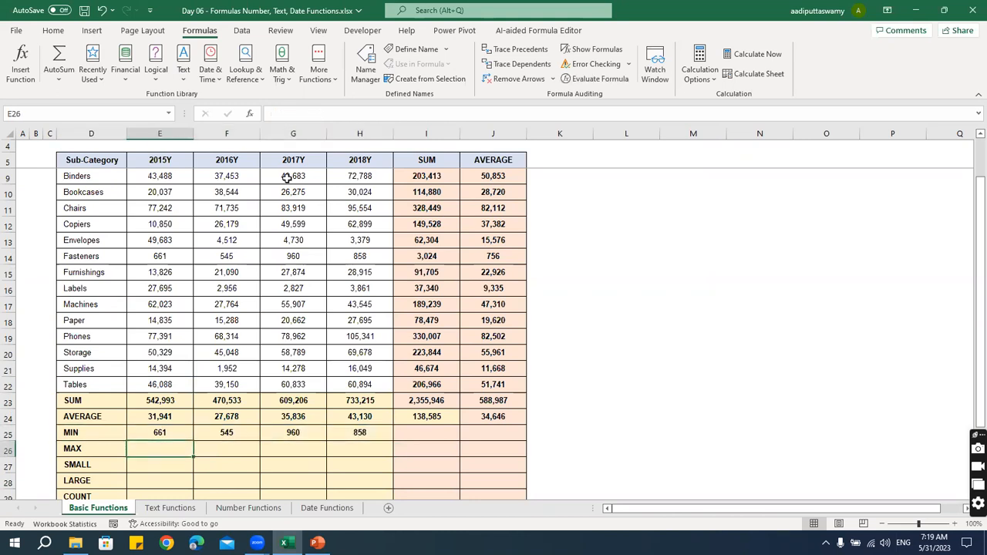
type("=max")
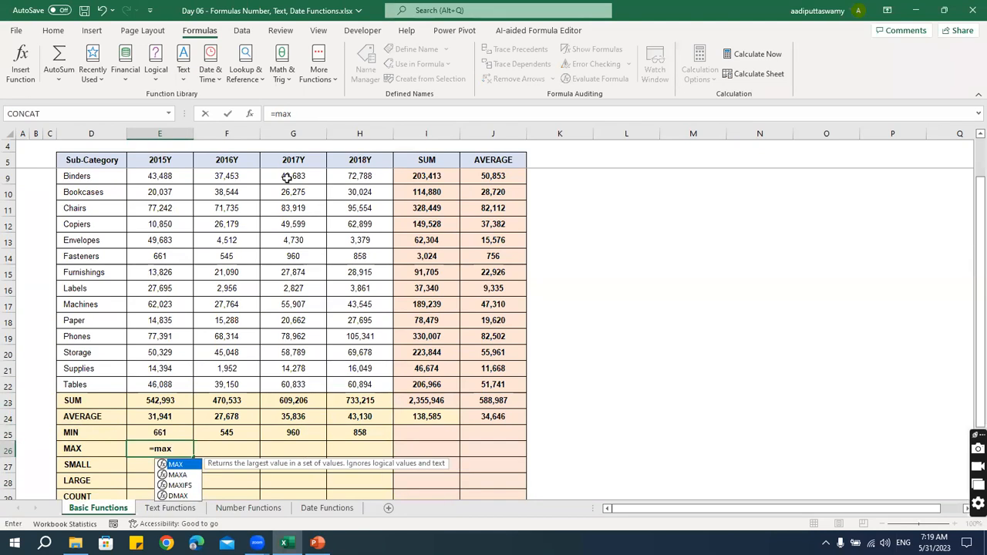
key("Tab")
key("Up")
key("Up")
key("Up")
key("Up")
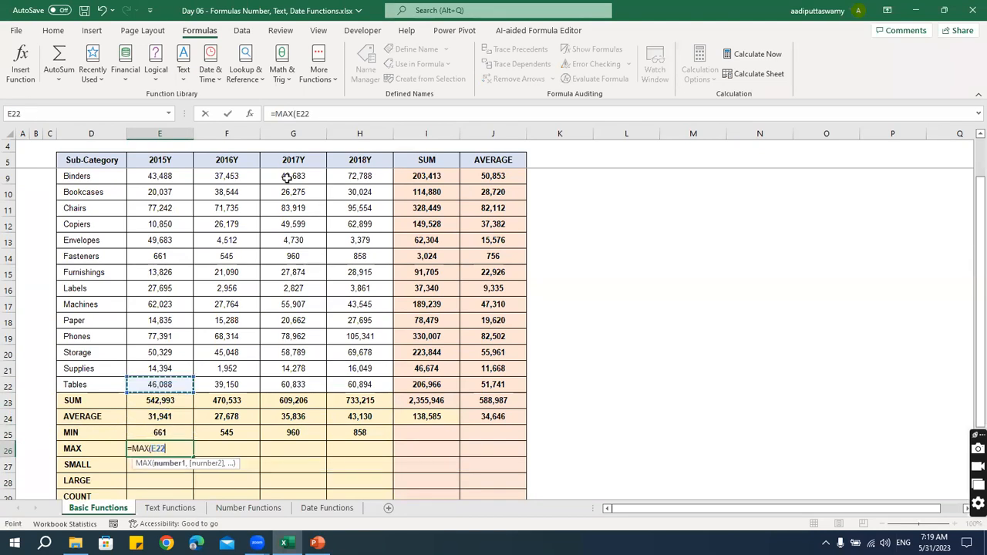
key("ctrl+shift+Up")
key("shift+Down")
key("Return")
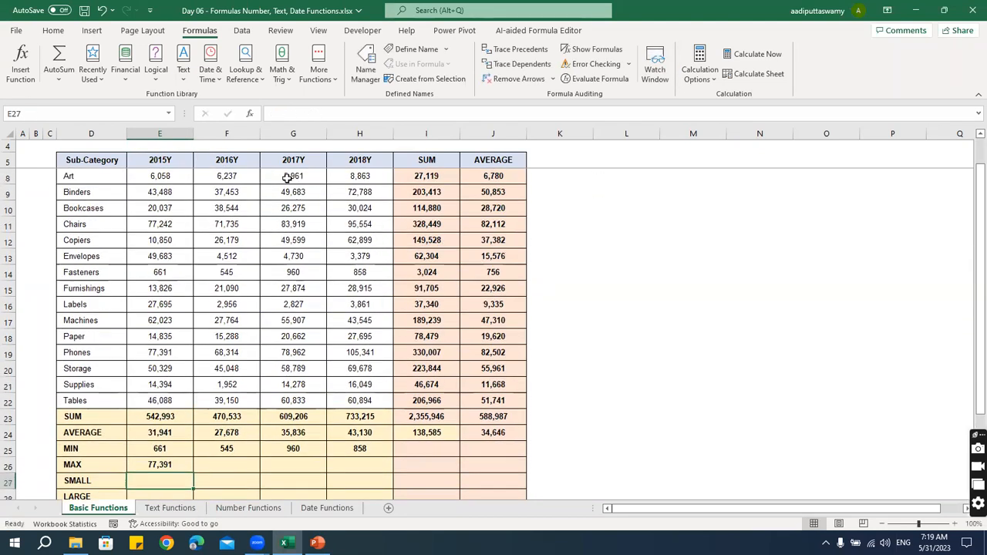
Step: Fill the 2015Y MAX formula across the MAX row from E26 to H26
key("Up")
key("shift+Right")
key("shift+Right")
key("shift+Right")
key("ctrl+r")
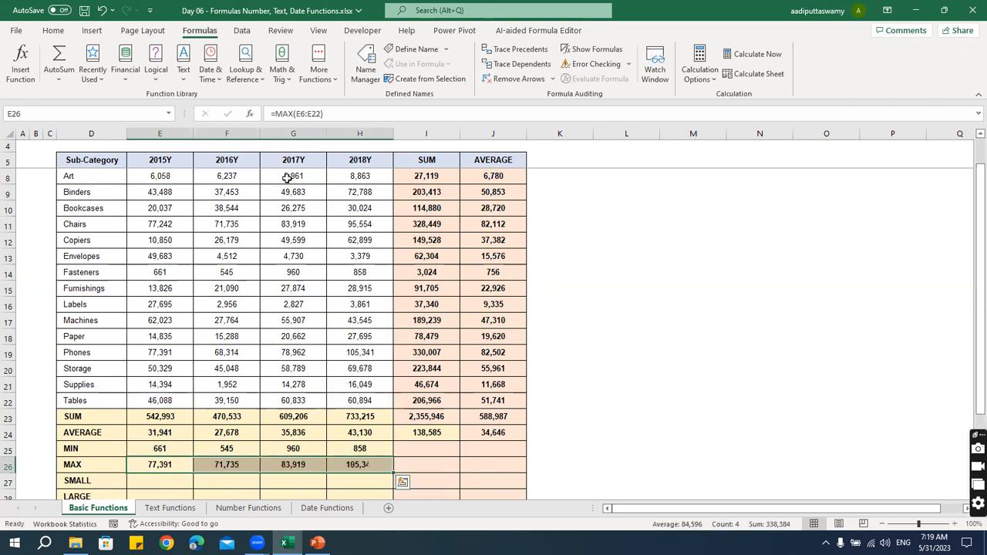
Step: Look over the still empty summary rows from SMALL to COUNTBLANK below the MAX row
key("Down")
key("Down")
key("Down")
key("Down")
key("Down")
key("Down")
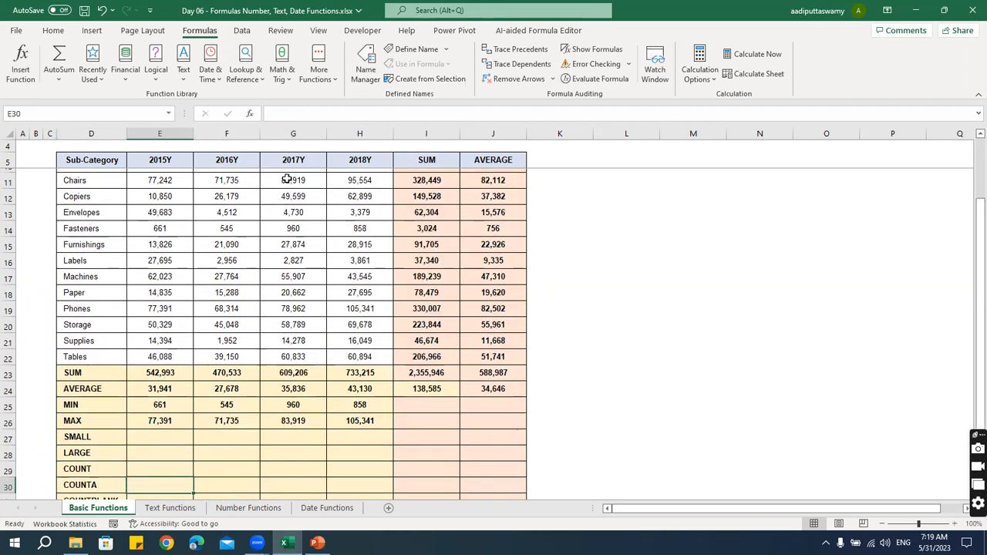
key("Up")
key("Up")
key("Up")
key("Up")
key("Up")
key("Up")
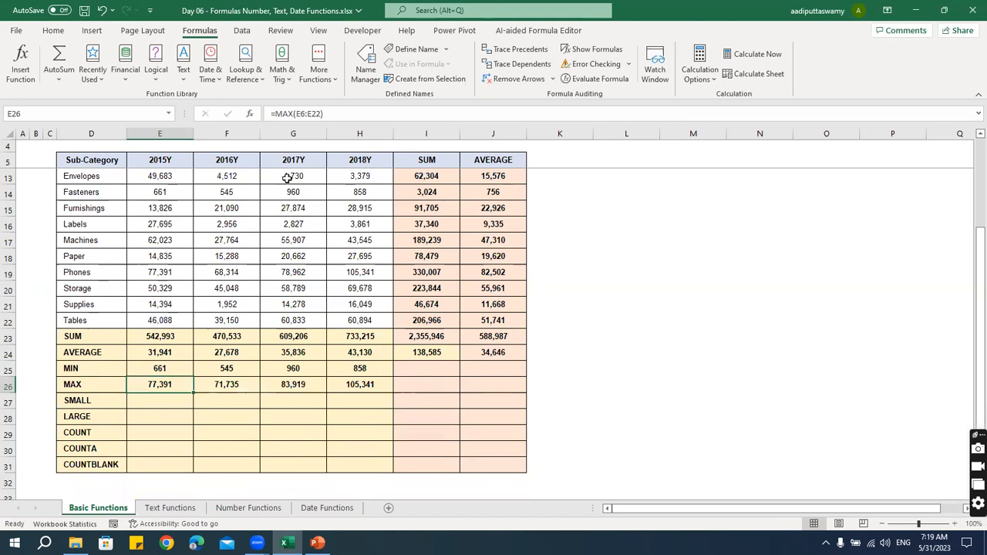
Step: Select the 2015Y values in E6:E22 to examine the range used by the MIN and MAX formulas
key("Up")
key("Up")
key("Up")
key("Up")
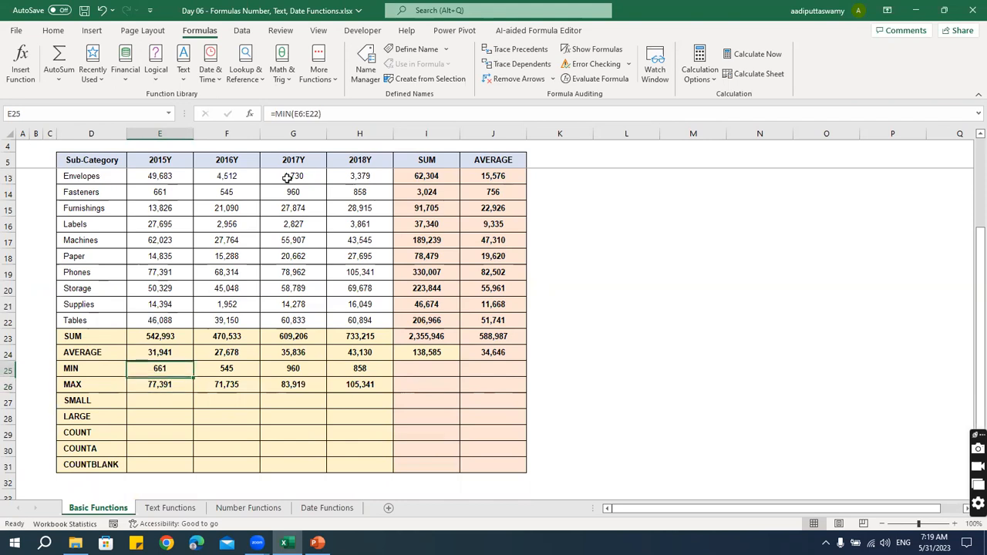
key("shift+Up")
key("shift+Up")
key("shift+Up")
key("shift+Up")
key("shift+Up")
key("shift+Up")
key("shift+Up")
key("shift+Up")
key("shift+Up")
key("shift+Up")
key("shift+Up")
key("shift+Up")
key("shift+Up")
key("shift+Up")
key("shift+Up")
key("shift+Up")
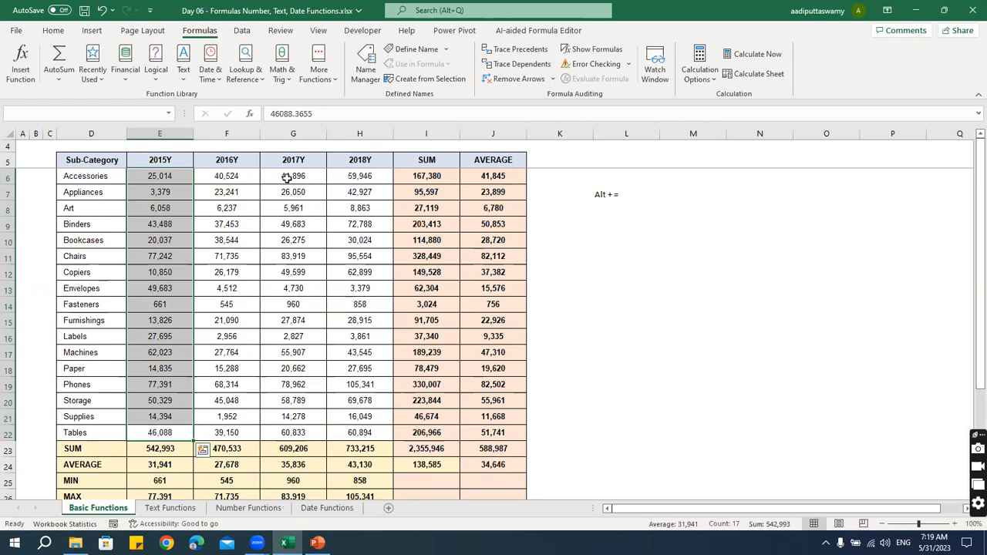
Step: Look over the empty summary rows below MAX, focusing on the SMALL and LARGE labels in D27:D28
key("Down")
key("Down")
key("Down")
key("Down")
key("Down")
key("Down")
key("Down")
key("Down")
key("Down")
key("Up")
key("Up")
key("Up")
key("Up")
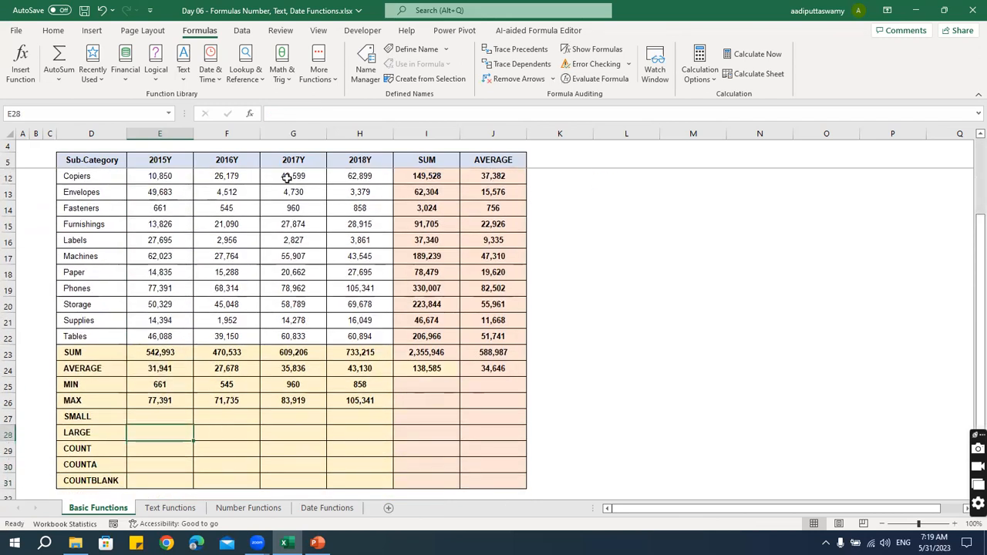
key("Left")
key("shift+Down")
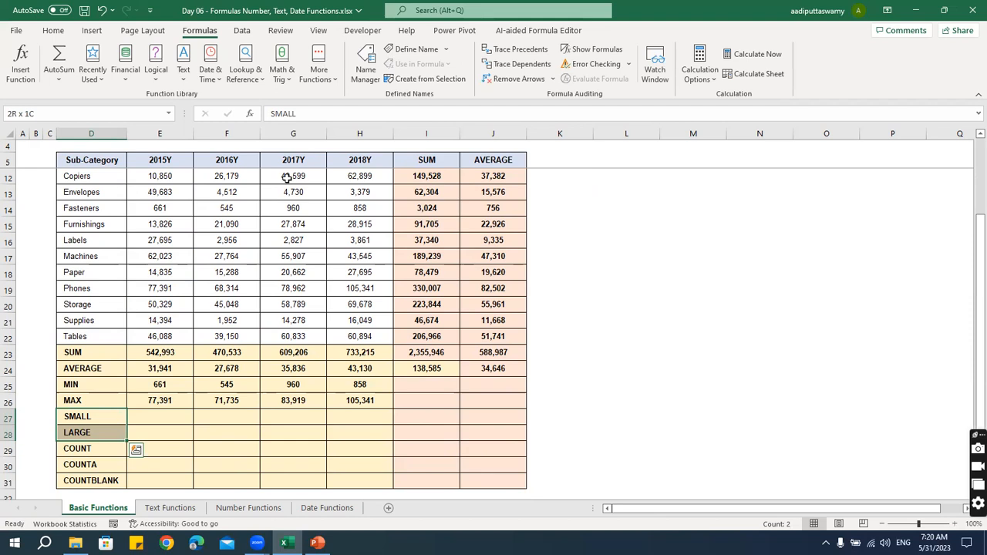
key("Up")
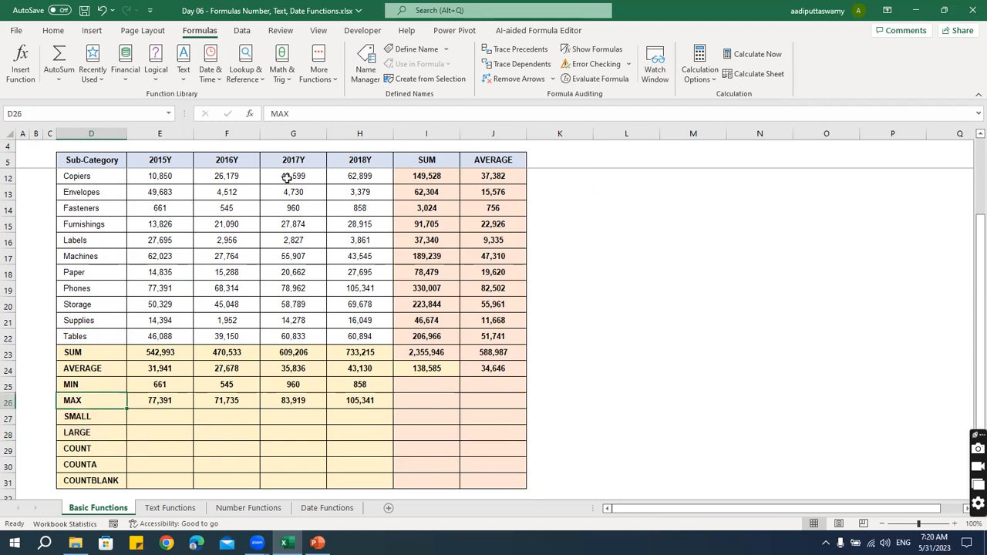
Step: Find the third-smallest 2015Y value in E27 with the formula =SMALL(E6:E22,3)
key("Down")
key("Right")
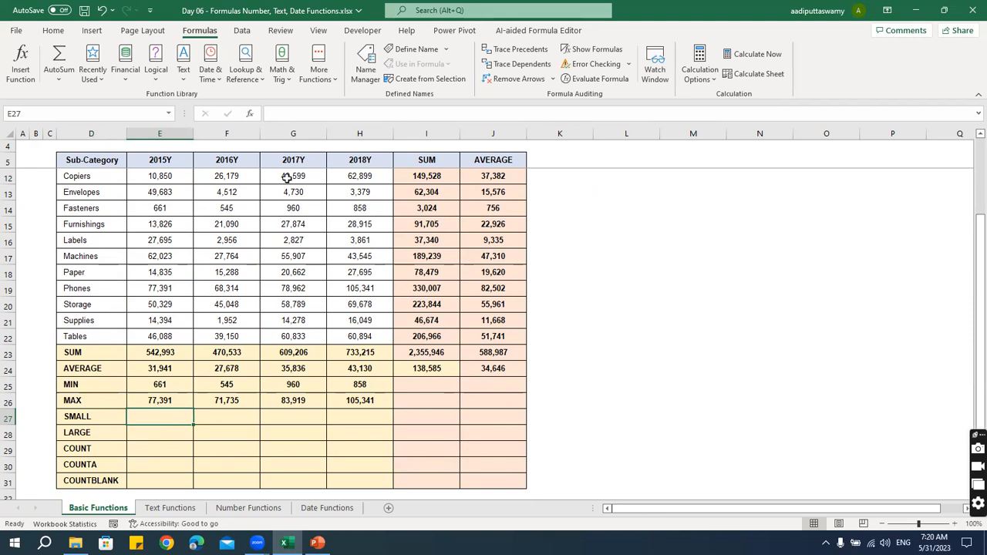
type("=smal")
key("Tab")
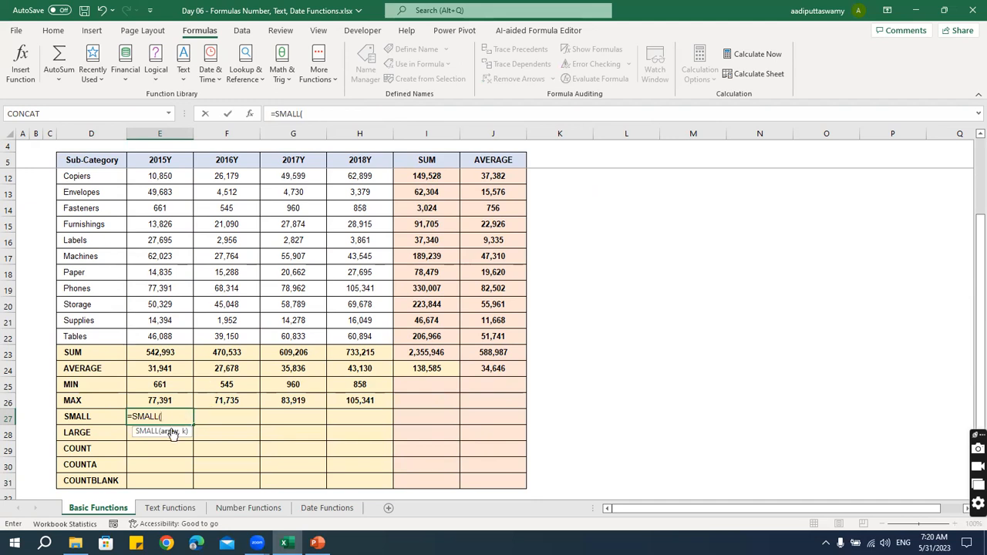
key("Up")
key("Up")
key("Up")
key("Up")
key("Up")
key("ctrl+shift+Up")
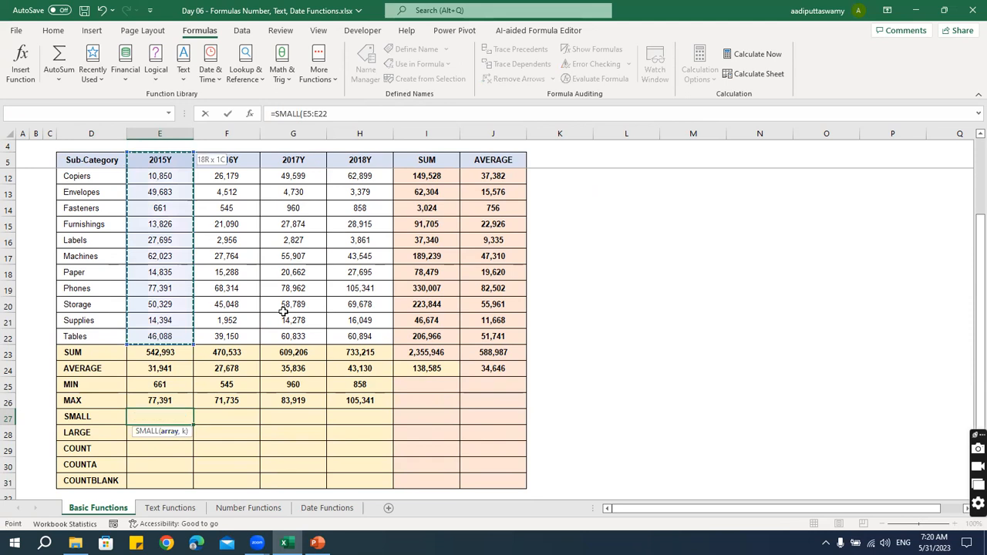
key("shift+Down")
type(",3")
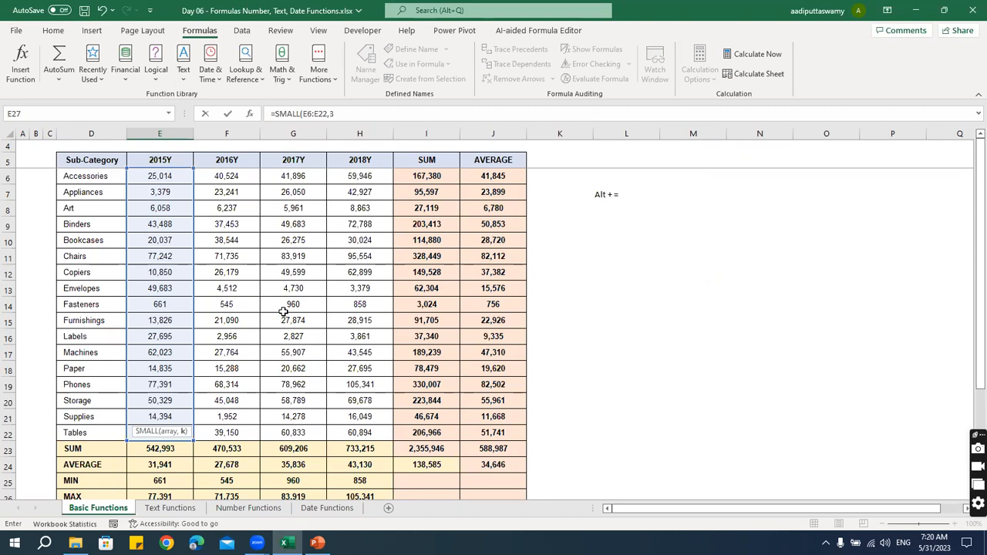
type(")")
key("Return")
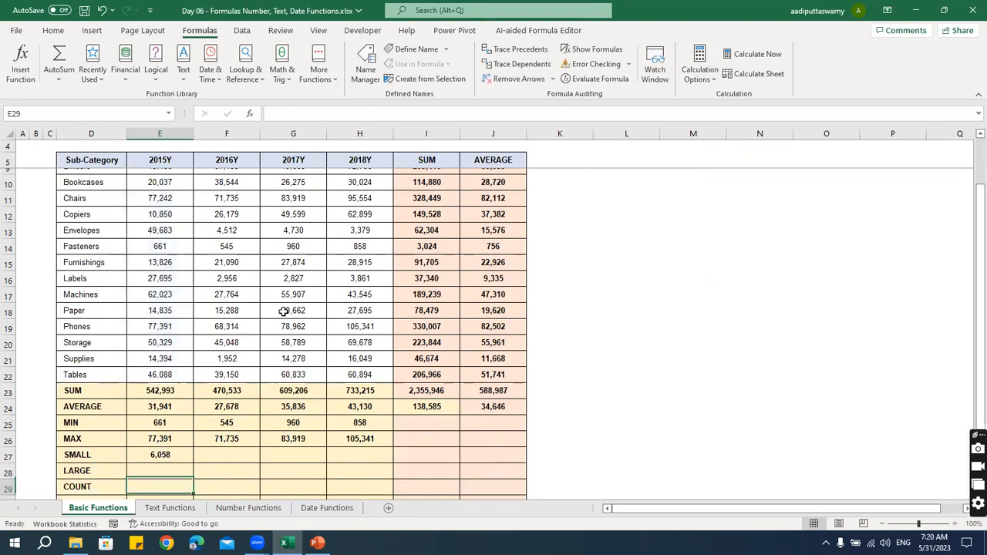
Step: Set the k argument of the SMALL formula in E27 to 1 and compare it with the MIN row
key("Up")
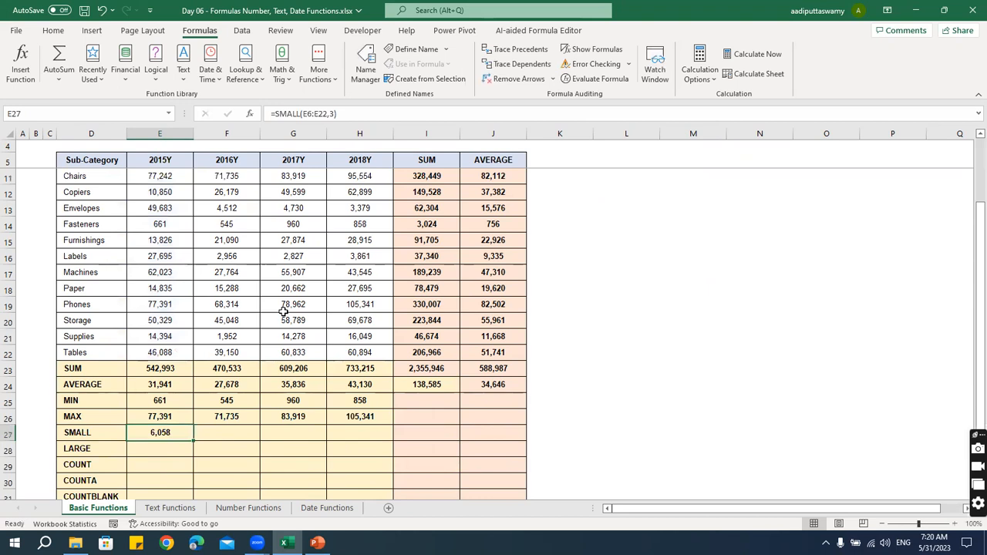
double_click(178, 430)
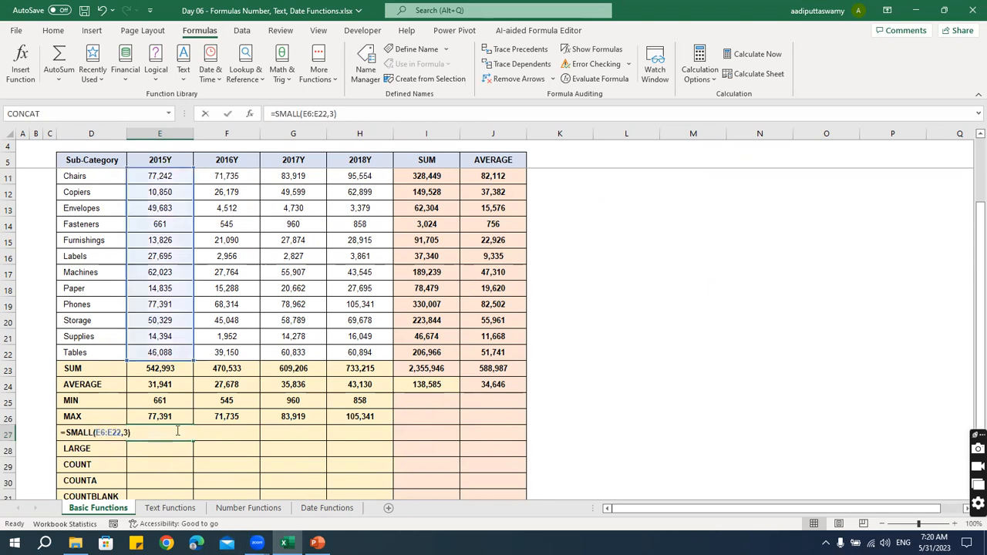
key("BackSpace")
type("1")
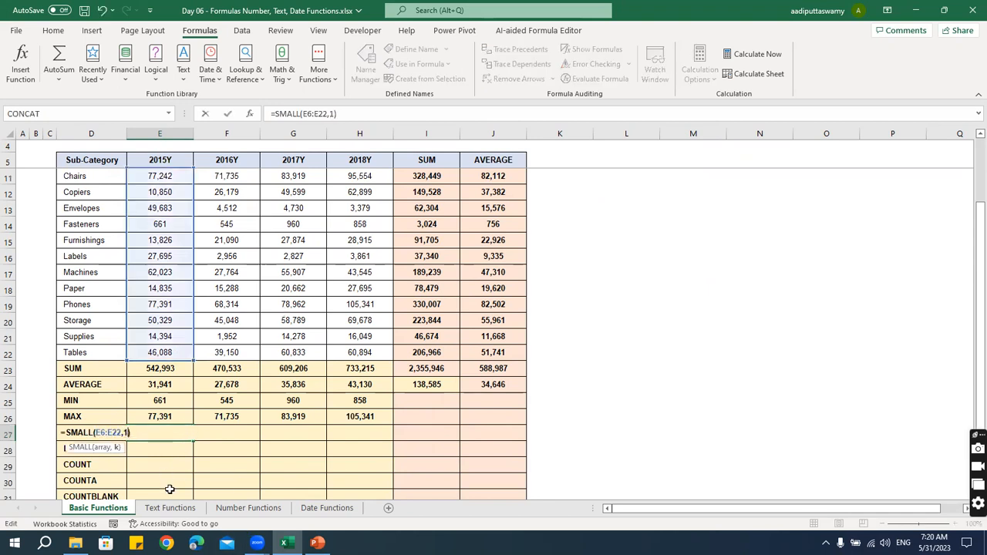
key("ctrl+Return")
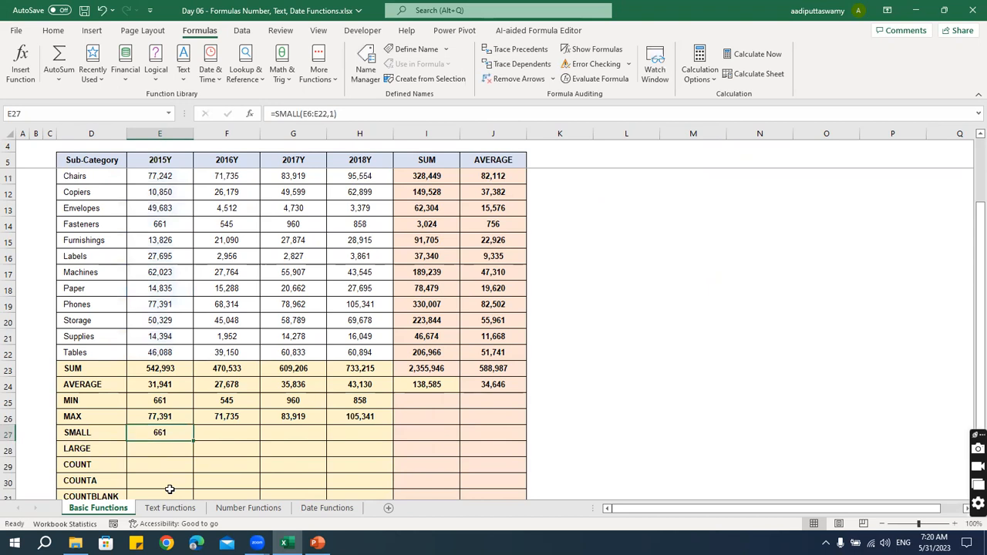
key("Up")
key("Up")
key("Down")
key("Down")
Step: Set the k argument of the SMALL formula in E27 to 5
double_click(177, 433)
key("Left")
key("BackSpace")
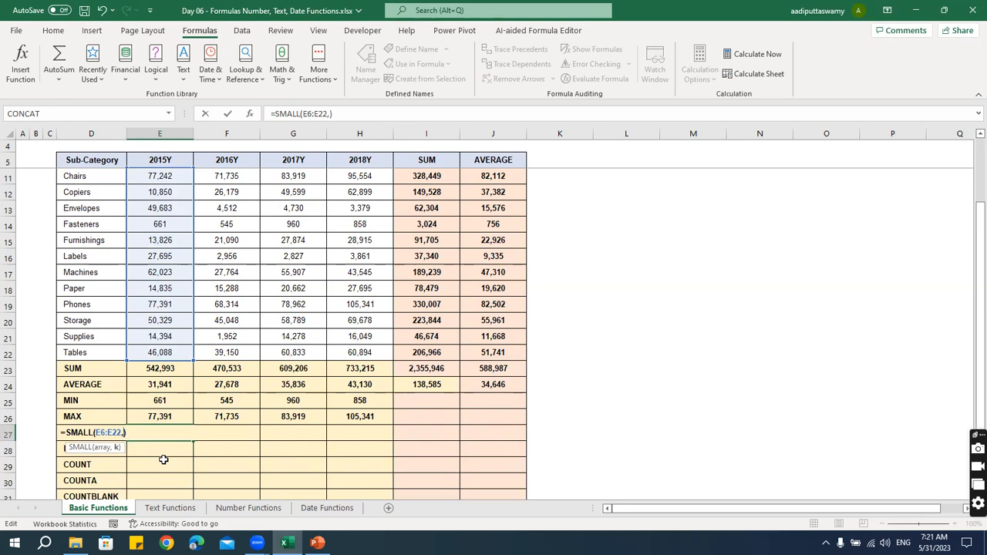
type("5")
key("ctrl+Return")
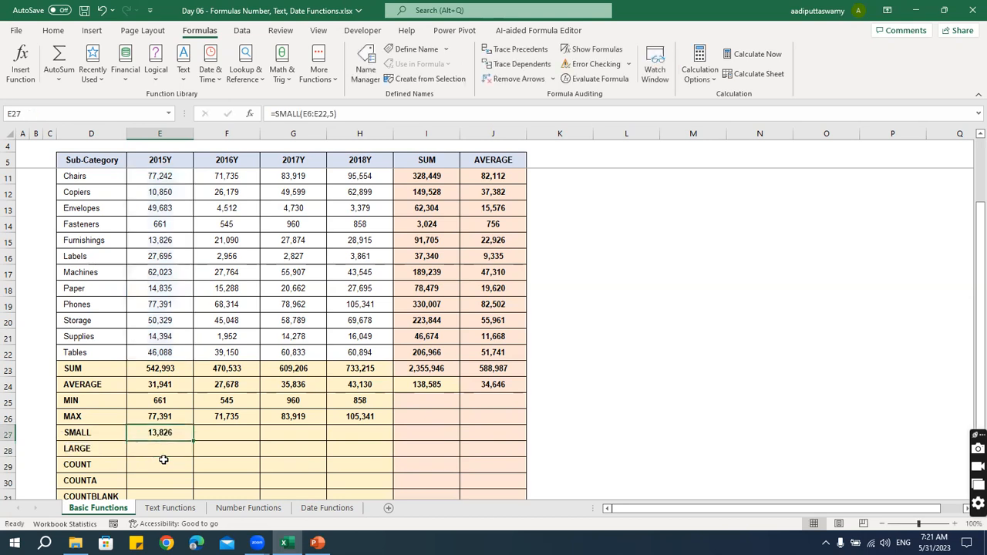
Step: Fill the 2015Y SMALL formula across the SMALL row from E27 to H27
key("shift+Right")
key("shift+Right")
key("shift+Right")
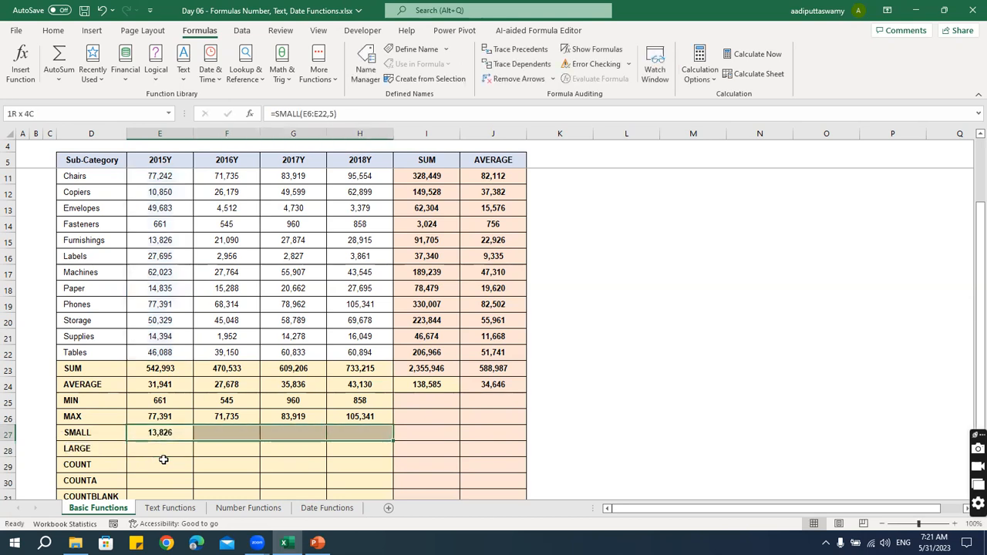
key("ctrl+r")
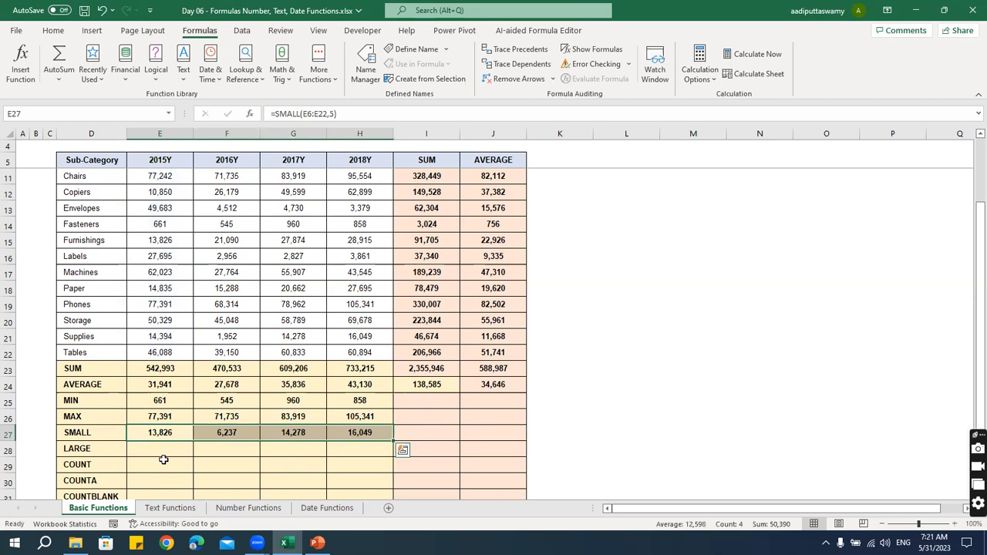
Step: Find the fifth-largest 2015Y value in E28 with the formula =LARGE(E6:E22,5)
key("Down")
type("=large")
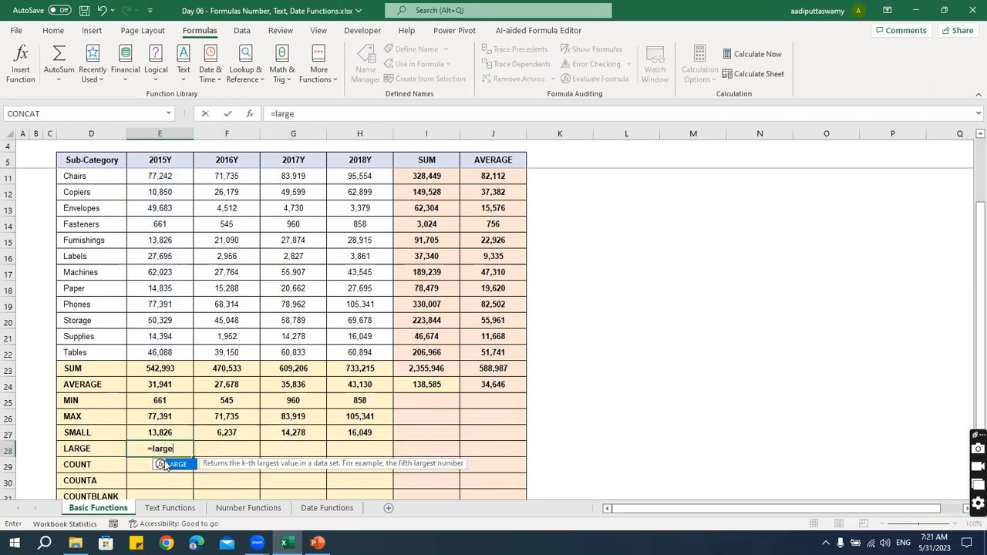
key("Tab")
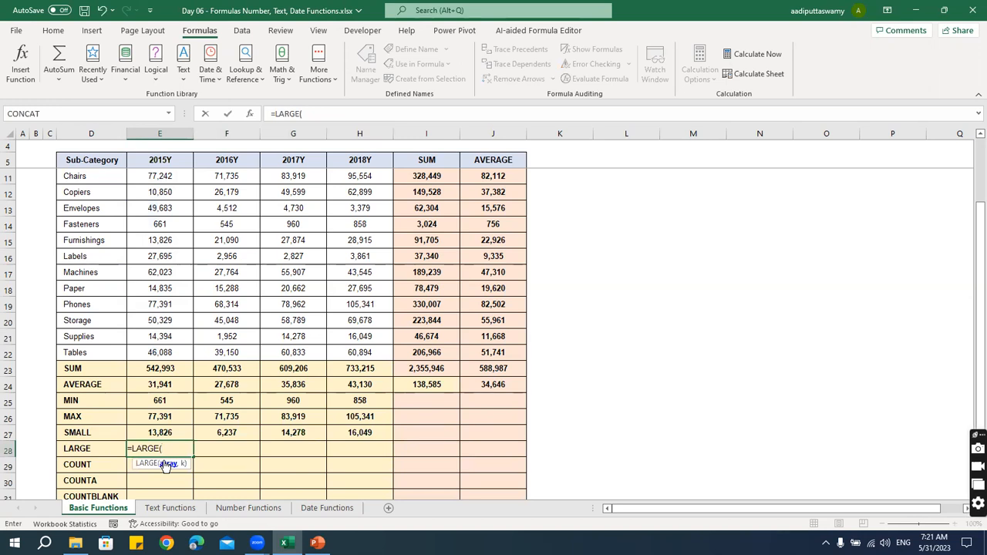
key("Up")
key("Up")
key("Up")
key("Up")
key("Up")
key("Up")
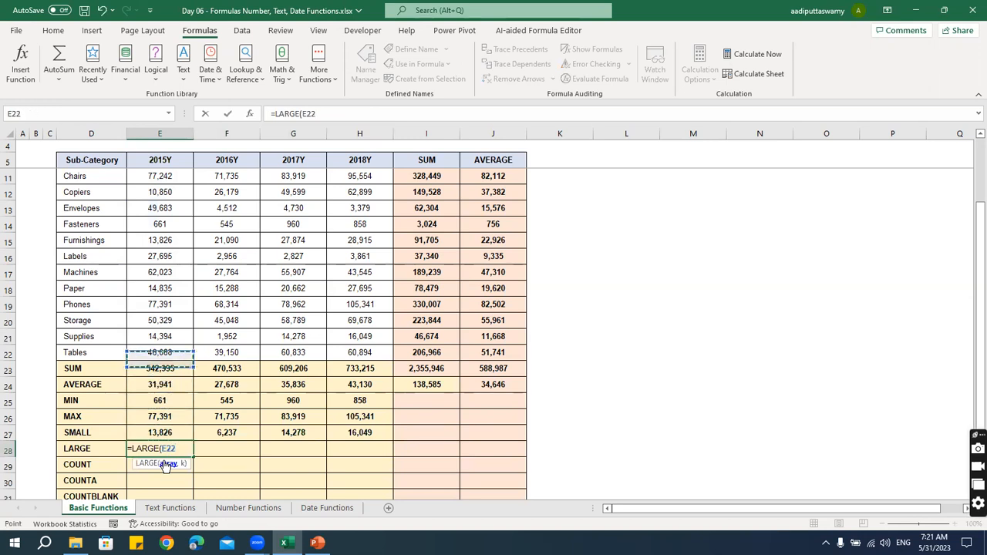
key("shift+Up")
key("shift+Up")
key("shift+Up")
key("shift+Up")
key("shift+Up")
key("shift+Up")
key("shift+Up")
key("shift+Up")
key("shift+Up")
key("shift+Up")
key("shift+Up")
key("shift+Up")
key("shift+Up")
key("shift+Up")
key("shift+Up")
key("shift+Up")
type(",5)")
key("Return")
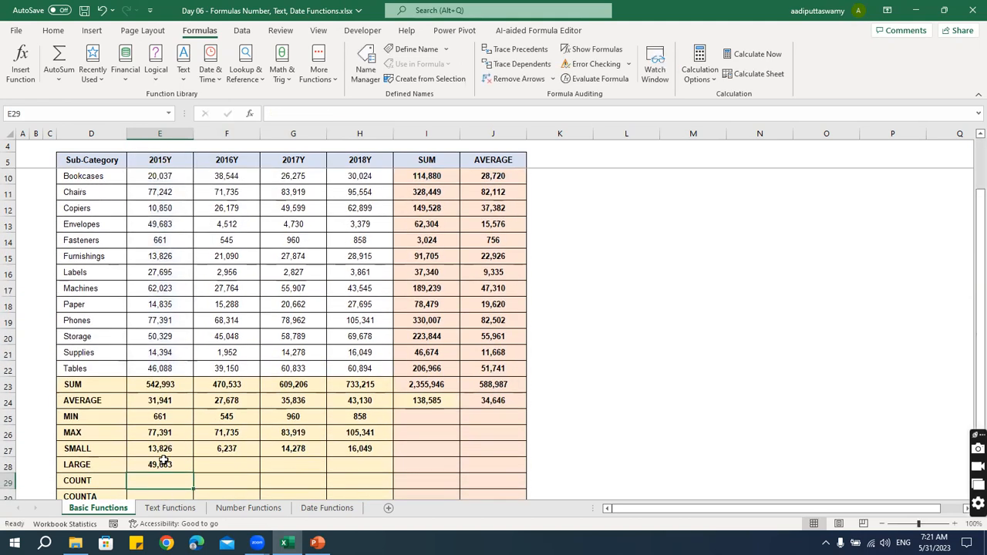
Step: Fill the 2015Y LARGE formula across the LARGE row from E28 to H28
key("Up")
key("shift+Right")
key("shift+Right")
key("shift+Right")
key("ctrl+r")
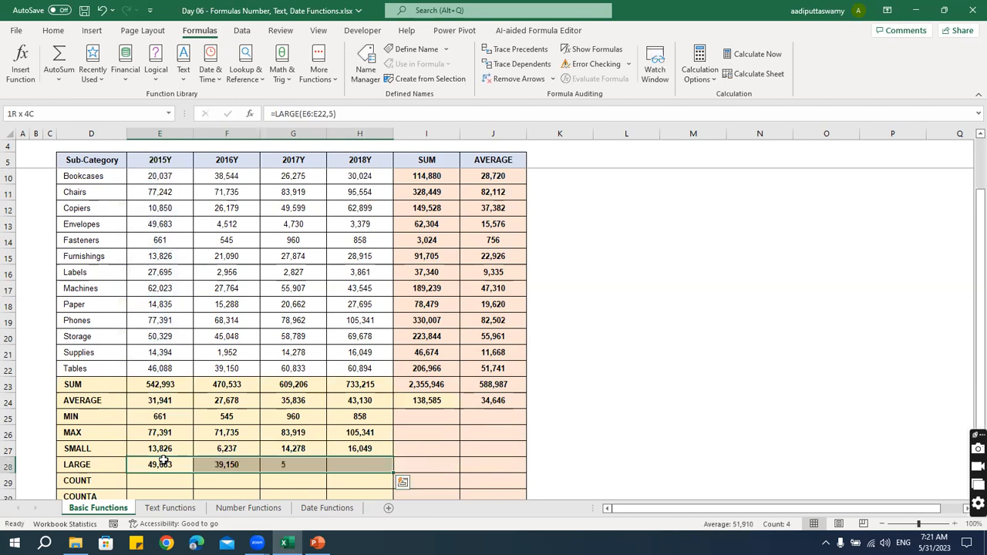
Step: Look over the COUNT, COUNTA and COUNTBLANK row labels in D29:D31
key("Down")
key("Down")
key("Down")
key("Down")
key("Down")
key("Down")
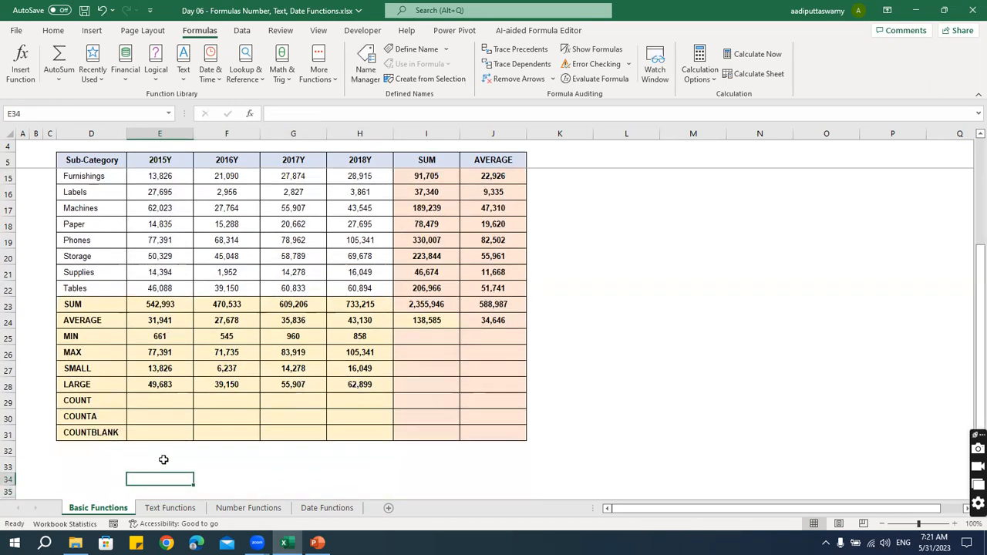
key("Left")
key("Left")
key("Up")
key("Up")
key("Up")
key("Up")
key("Up")
key("Right")
key("shift+Down")
key("shift+Down")
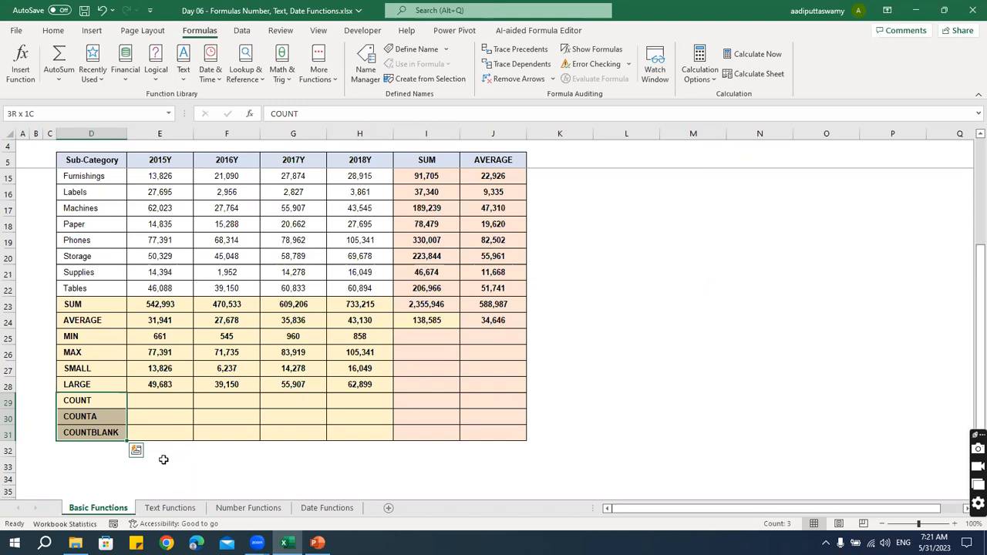
Step: Count the numeric entries in the 2015Y column in E29 with the COUNT function
key("shift+Up")
key("shift+Up")
key("Right")
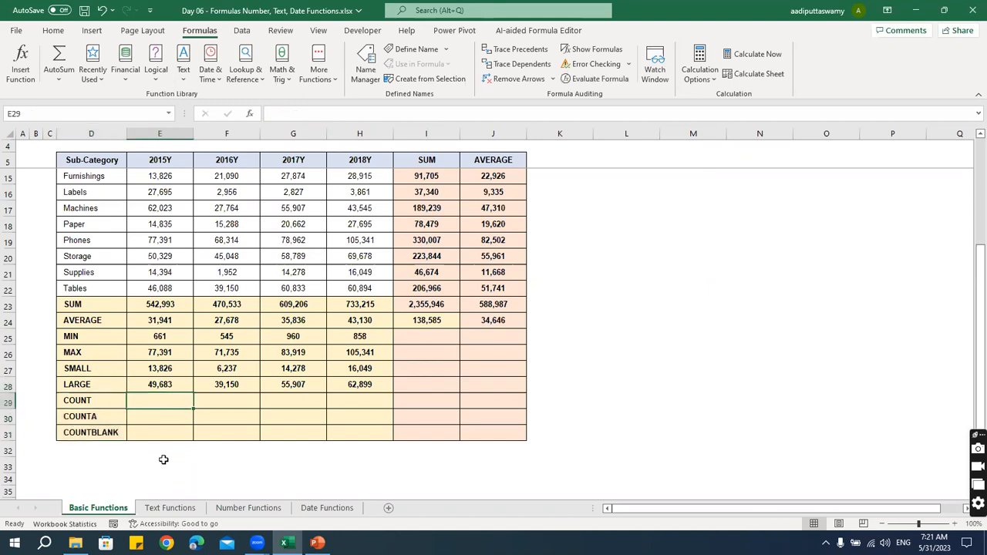
type("=count")
key("Tab")
key("Up")
key("Up")
key("Up")
key("Up")
key("Up")
key("Up")
key("Up")
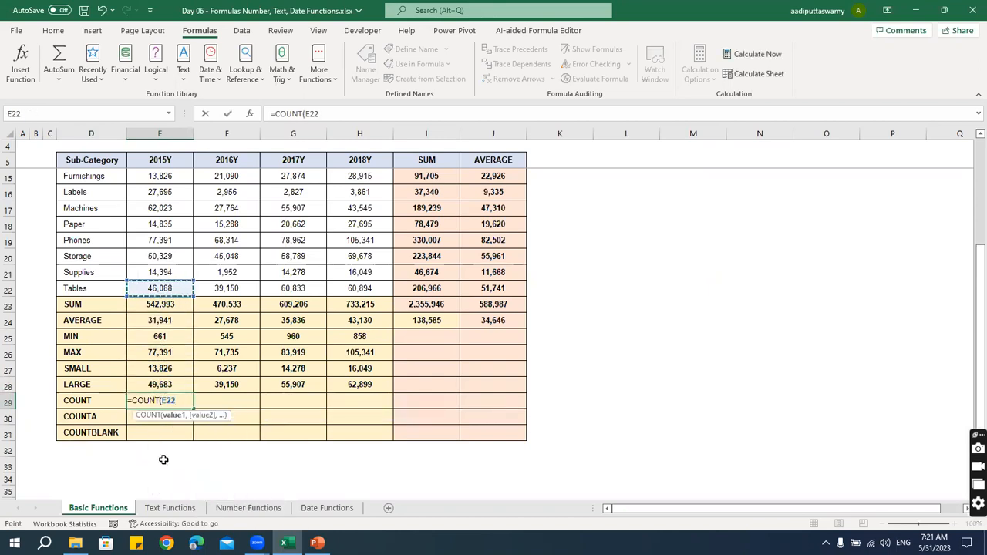
key("ctrl+shift+Up")
key("Return")
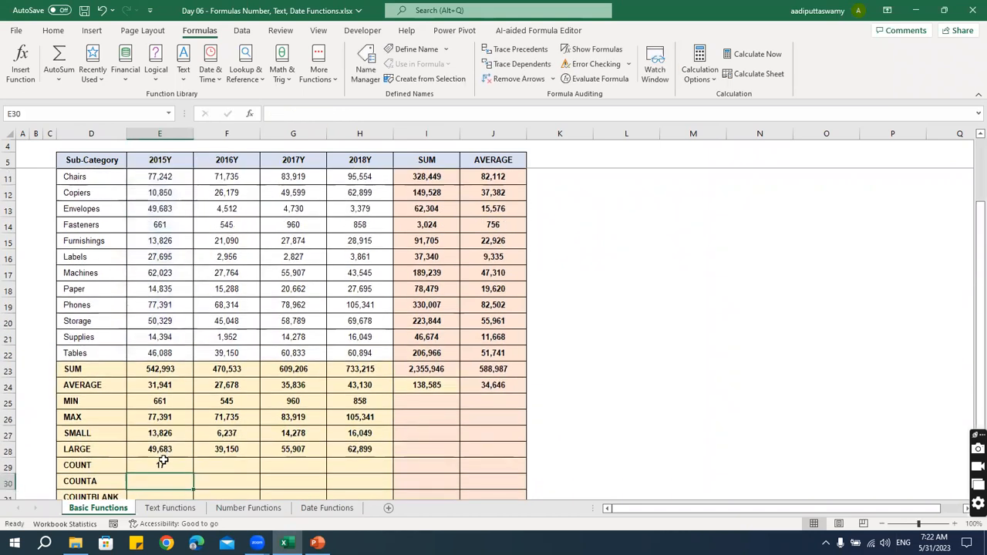
Step: Clear the Fasteners 2015Y value in E14 and enter the text "itas" in its place
key("Down")
key("Up")
key("Up")
key("Up")
key("Down")
key("Up")
key("Up")
key("Up")
key("Up")
key("Up")
key("Up")
key("Up")
key("Up")
key("Up")
key("Up")
key("Up")
key("Up")
key("Up")
key("Up")
key("Up")
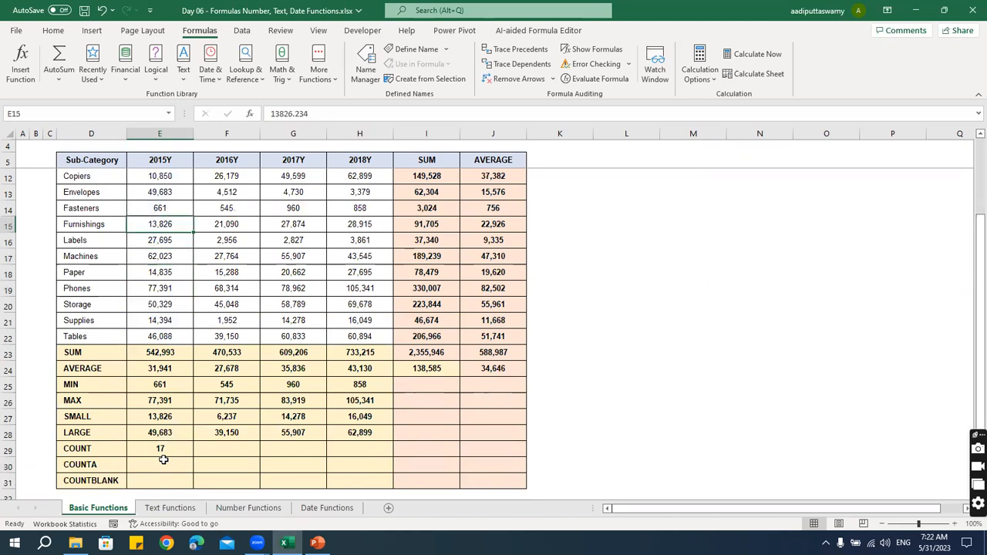
key("Delete")
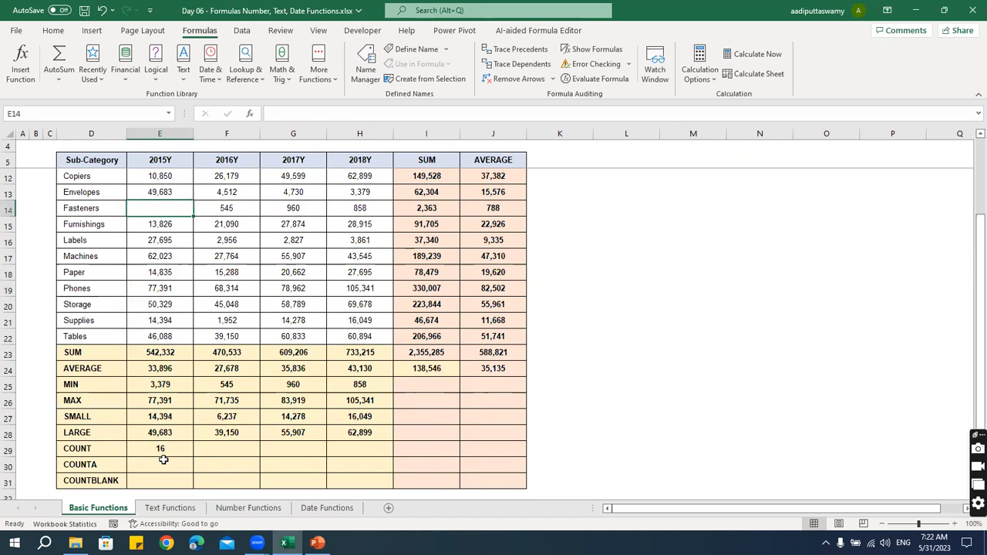
type("itas")
key("Return")
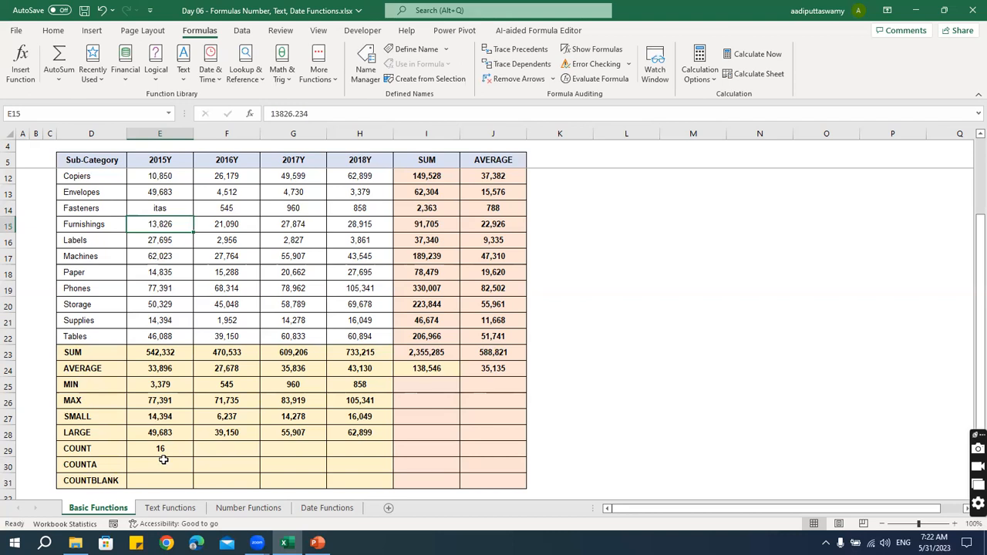
key("Up")
Step: Count the non-empty 2015Y entries (E6:E22) in E30 with the COUNTA function
key("Down")
key("Down")
key("Down")
key("Down")
key("Down")
key("Down")
key("Down")
key("Down")
key("Down")
key("Down")
key("Down")
key("Down")
key("Down")
key("Down")
key("Down")
key("Down")
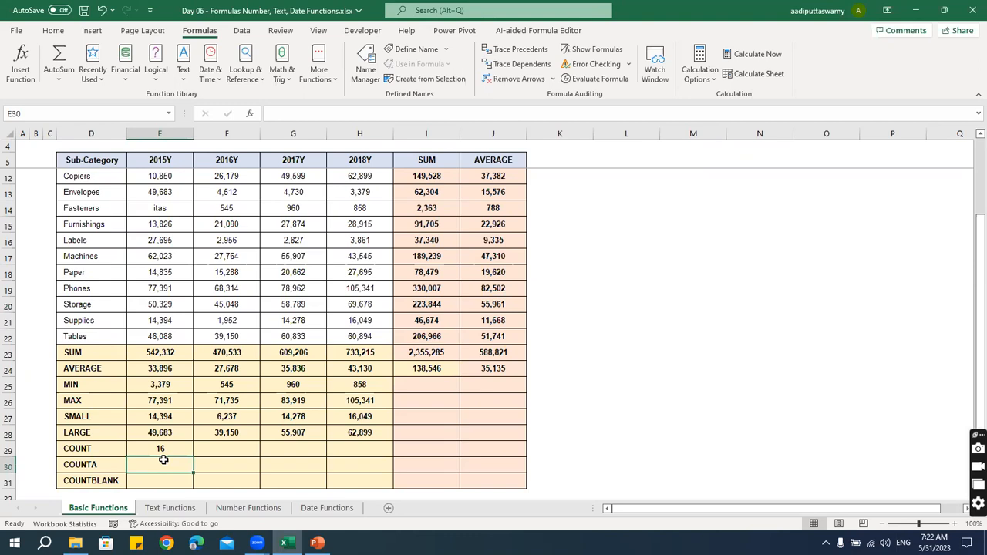
type("=co")
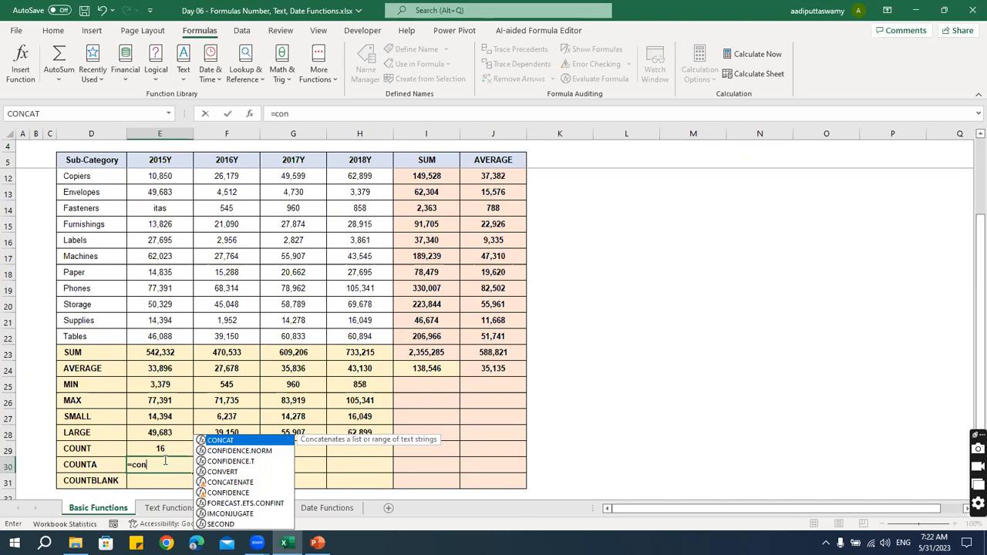
type("unta")
key("Tab")
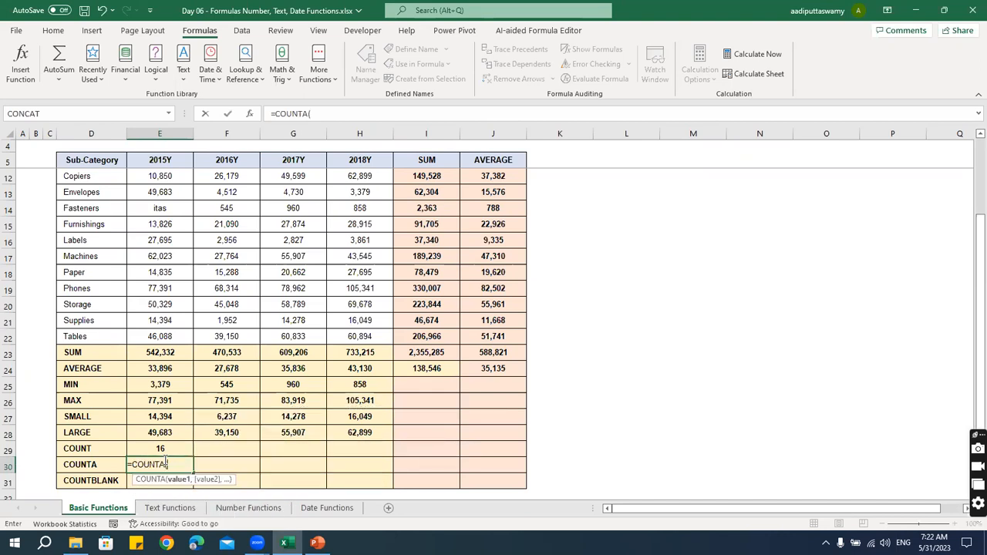
key("Up")
key("Up")
key("Up")
key("Up")
key("Up")
key("Up")
key("Up")
key("Up")
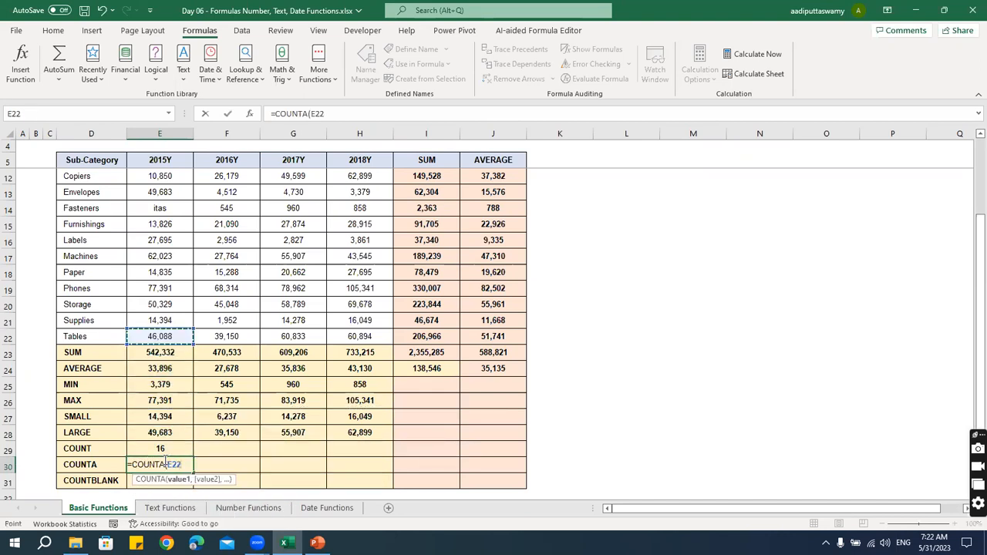
key("ctrl+shift+Up")
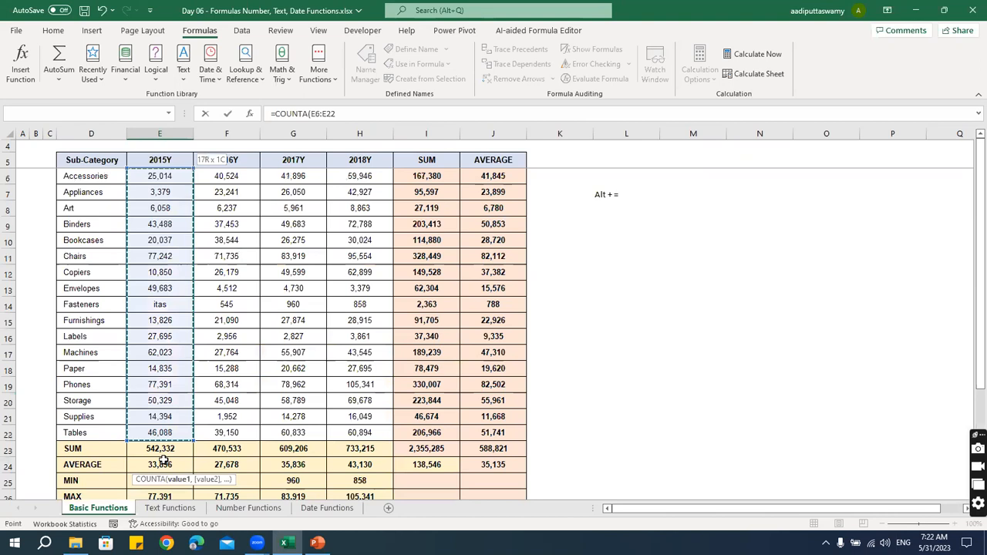
type(")")
key("ctrl+Return")
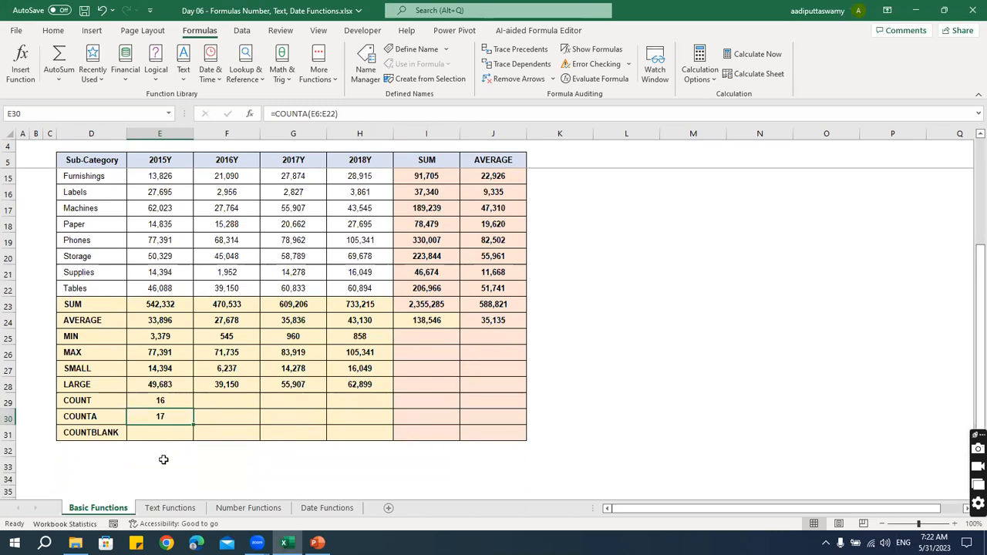
Step: Clear the text from the Fasteners 2015Y cell E14
key("Up")
key("Up")
key("Up")
key("Up")
key("Up")
key("Up")
key("Up")
key("Up")
key("Up")
key("Up")
key("Up")
key("Up")
key("Up")
key("Up")
key("Up")
key("Up")
key("Up")
key("Up")
key("Up")
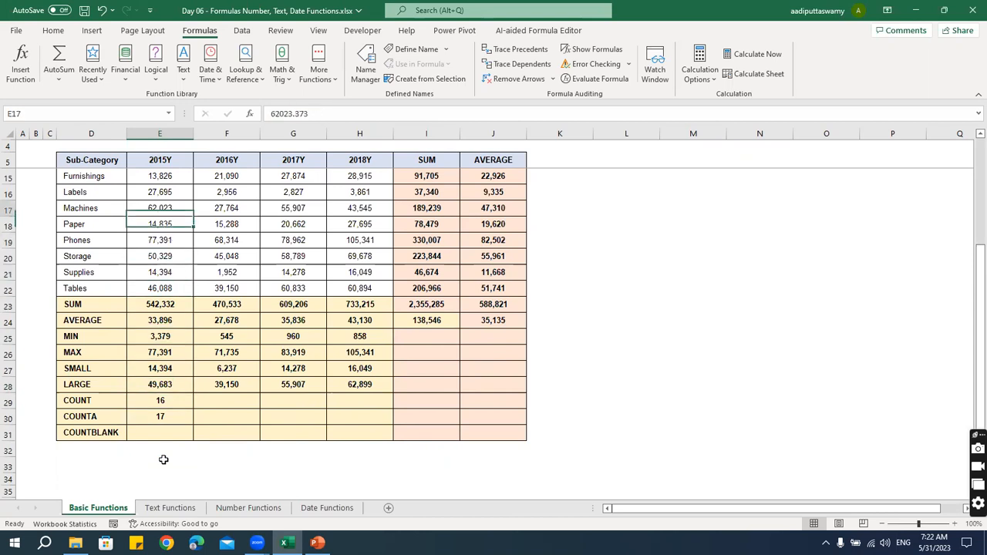
key("Down")
key("Down")
key("Down")
key("Delete")
Step: Count the blank 2015Y cells (E6:E22) in E31 with the COUNTBLANK function
key("Down")
key("Down")
key("Down")
key("Down")
key("Down")
key("Down")
key("Down")
key("Down")
key("Down")
key("Down")
key("Down")
key("Down")
key("Down")
key("Down")
key("Down")
key("Down")
key("Down")
key("Down")
key("Down")
key("Down")
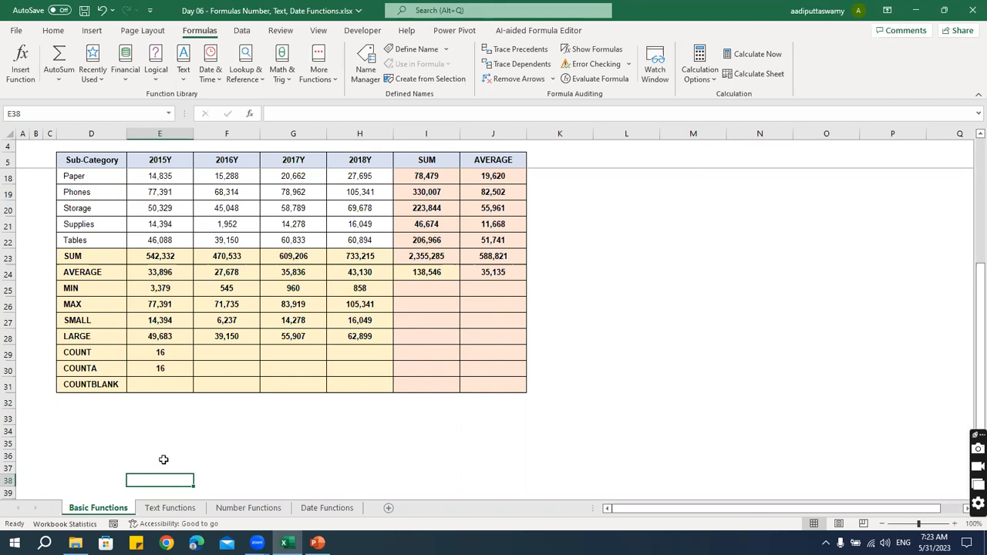
left_click(149, 385)
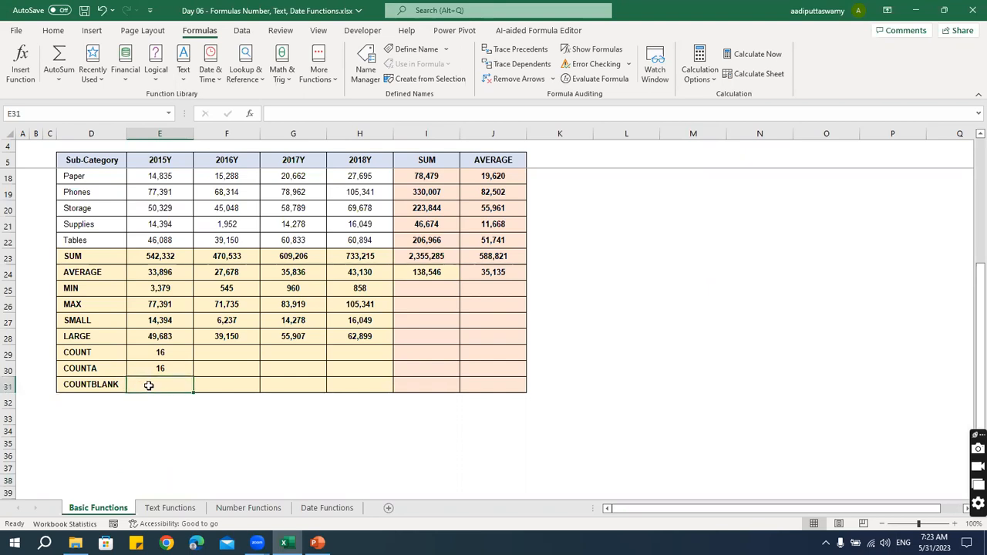
type("=count")
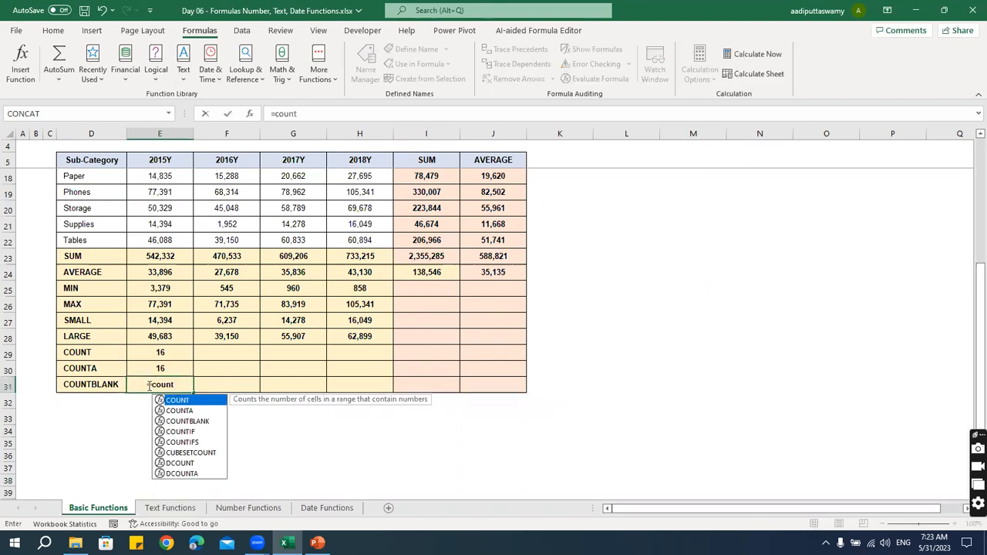
key("Down")
key("Down")
key("Up")
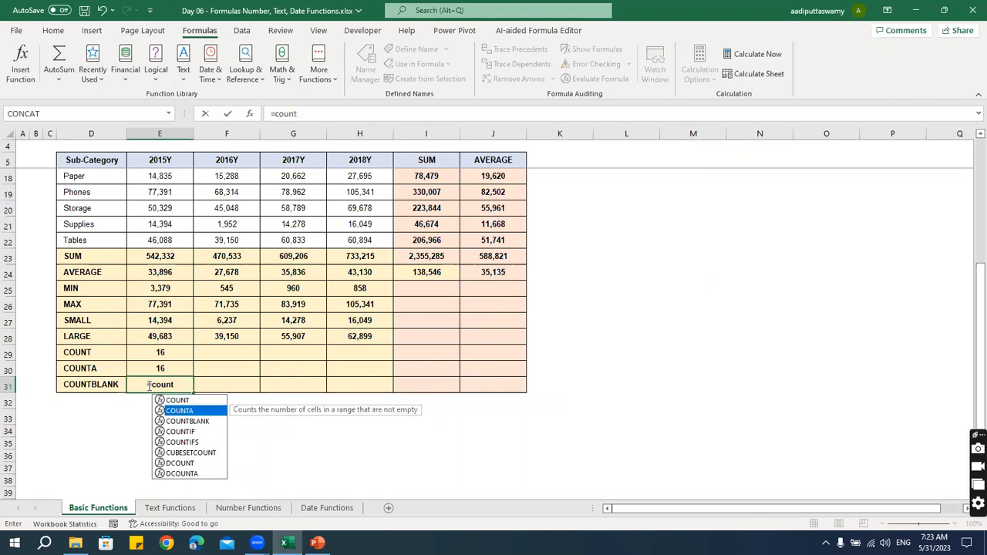
key("Down")
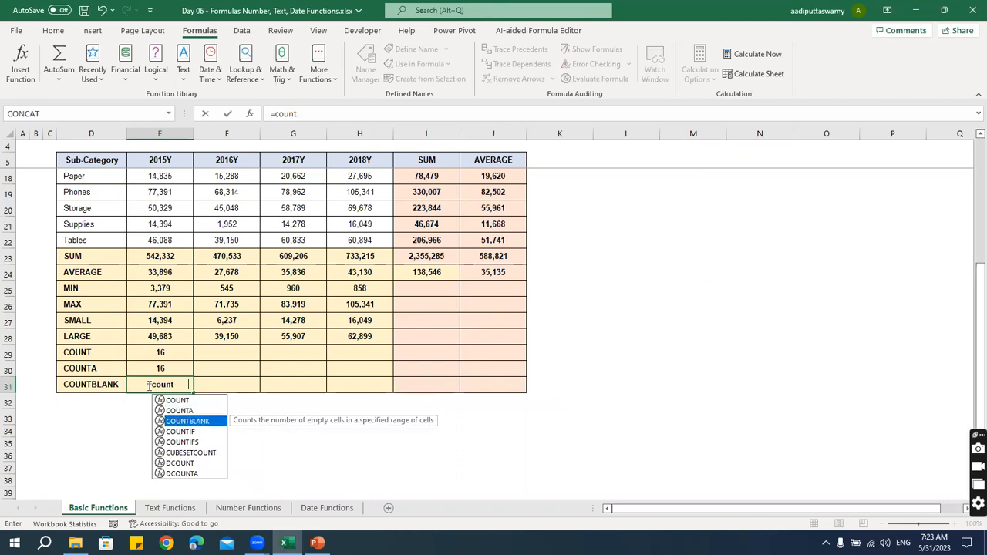
key("Tab")
key("Up")
key("Up")
key("Up")
key("Up")
key("Up")
key("Up")
key("Up")
key("Up")
key("Up")
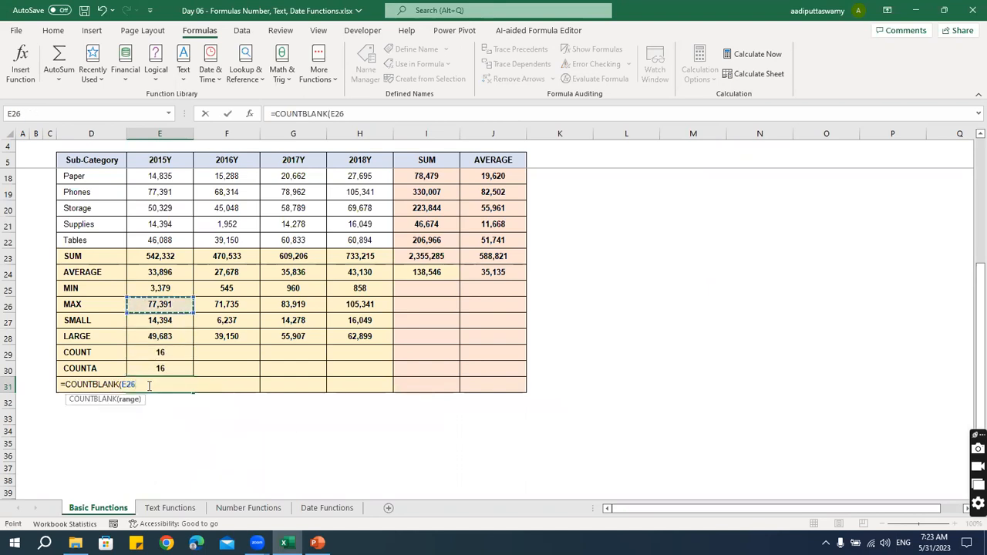
key("ctrl+shift+Up")
key("ctrl+shift+Up")
key("ctrl+shift+Up")
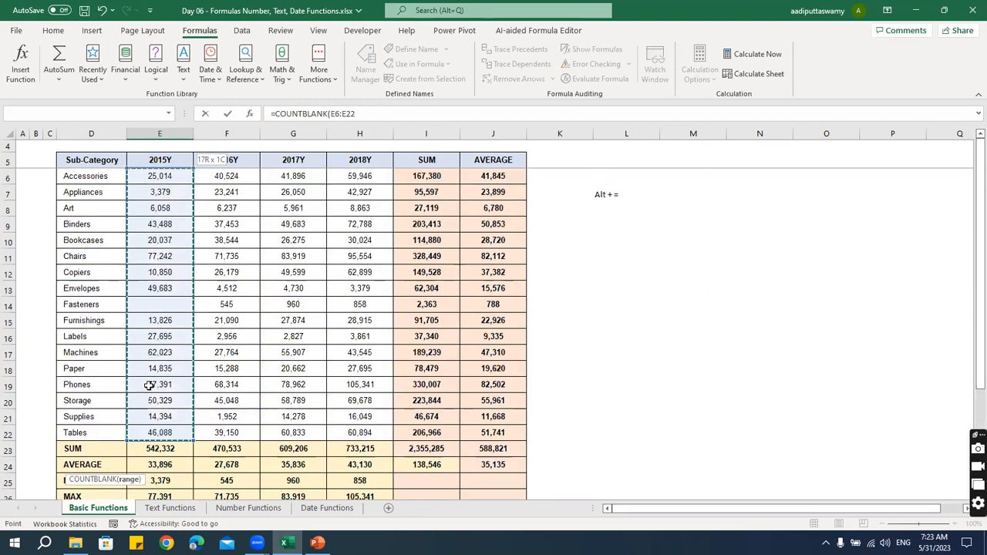
key("Return")
scroll(149, 386, "down", 1)
key("Up")
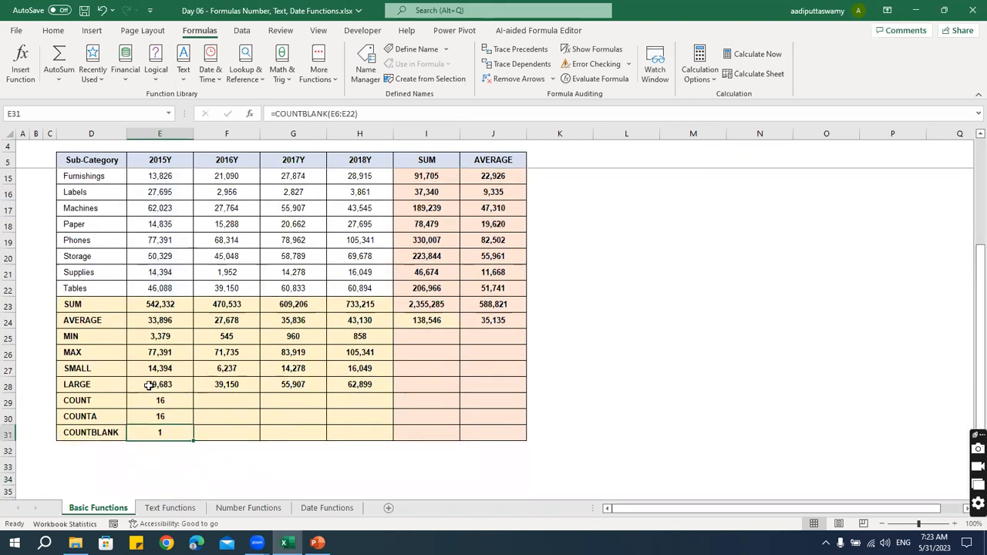
Step: Clear the Phones 2015Y value in E19 and check the COUNTBLANK cell E31
left_click(179, 241)
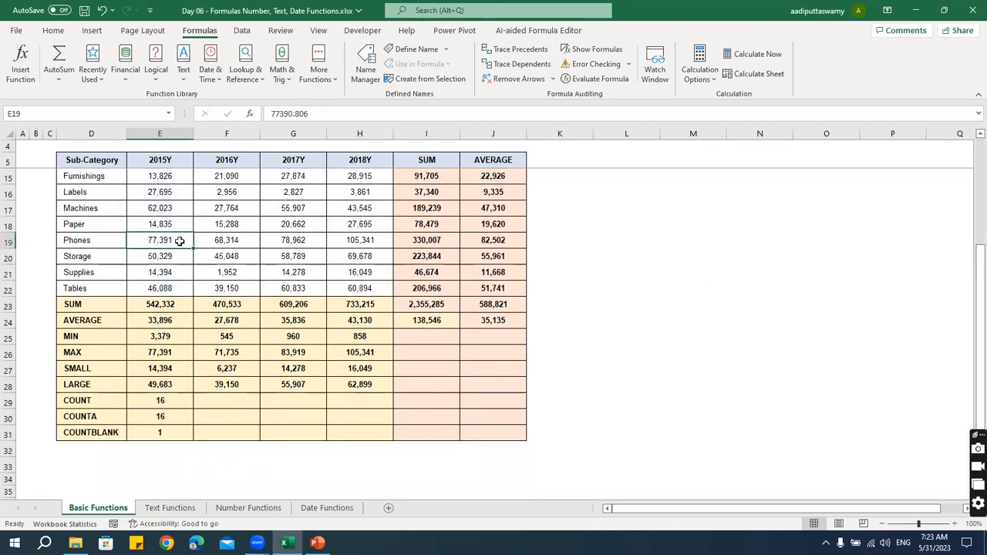
key("Delete")
left_click(174, 432)
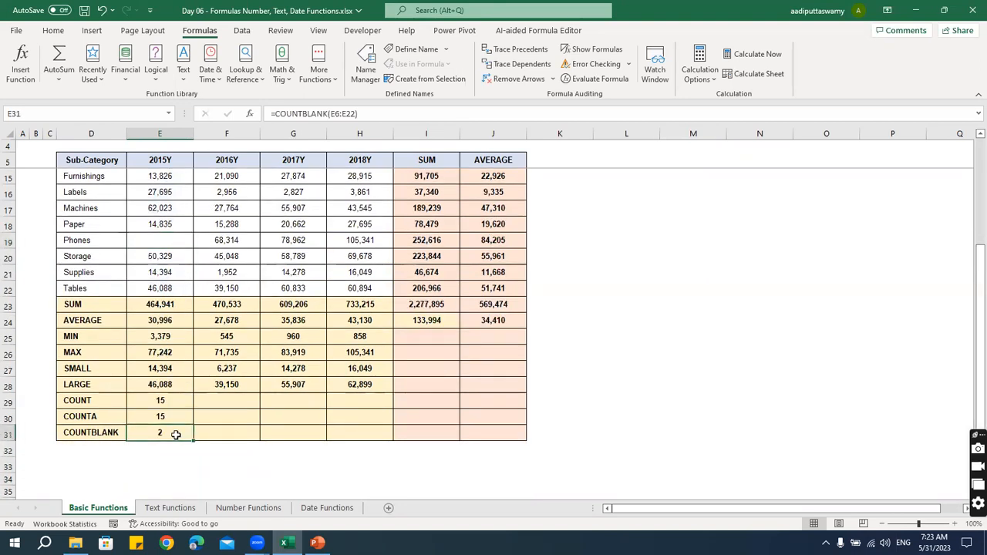
Step: Fill the 2015Y COUNT, COUNTA and COUNTBLANK formulas across to 2018Y (E29:H31) and check the filled cells
left_click_drag(177, 398, 379, 440)
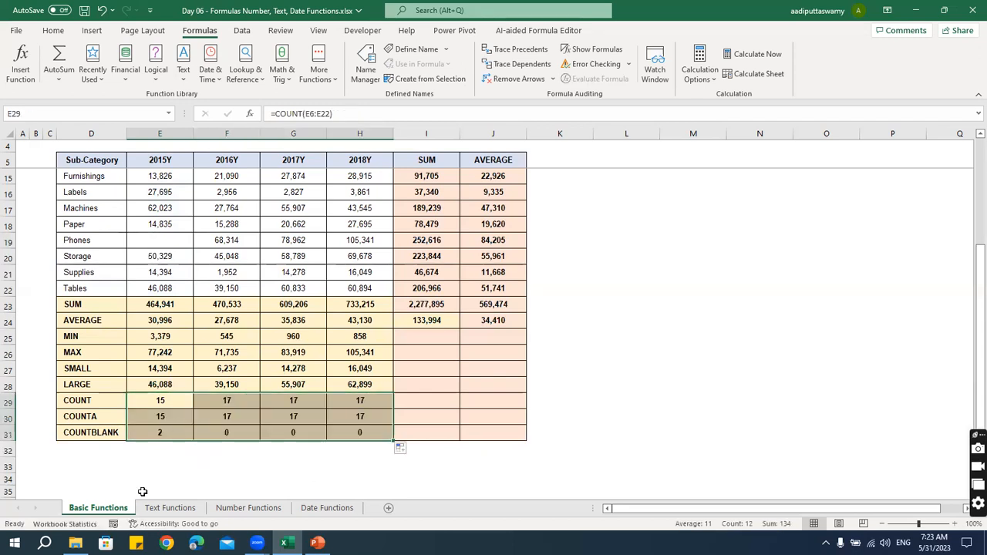
left_click(236, 432)
left_click(304, 432)
left_click(353, 433)
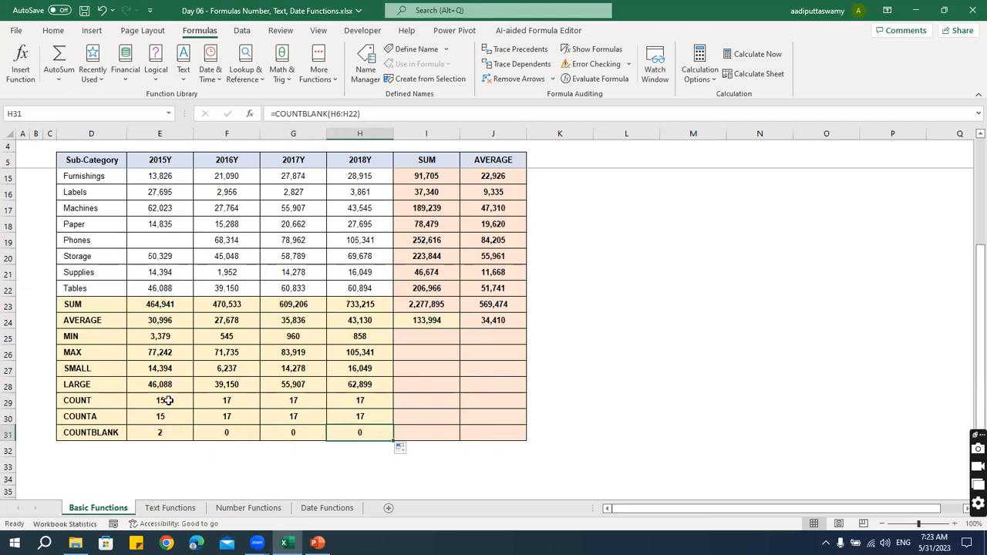
left_click_drag(167, 400, 166, 417)
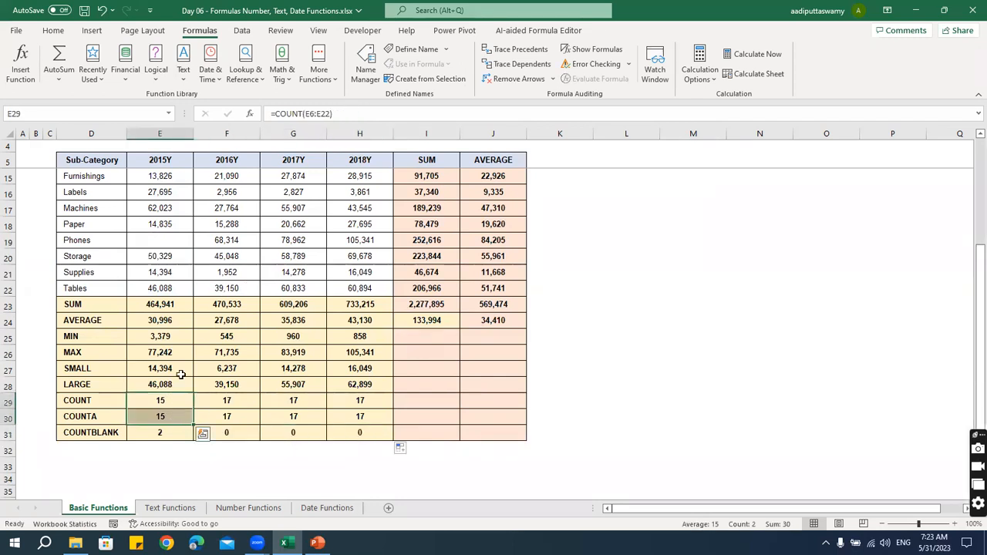
Step: Enter the text "itas" in the Phones 2015Y cell E19 and check the COUNT, COUNTA and COUNTBLANK cells in E29:E31
left_click(168, 242)
type("itas")
key("Return")
left_click(158, 400)
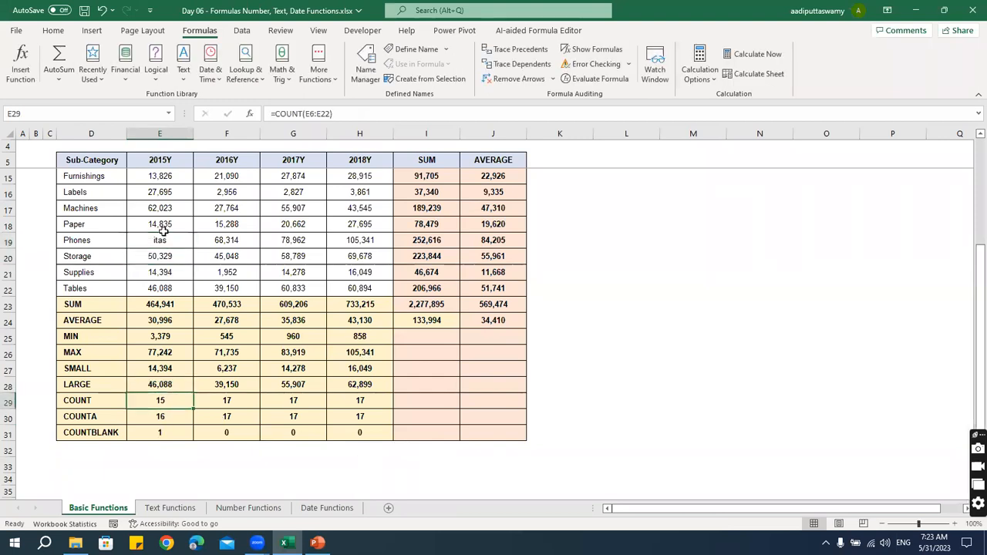
left_click(176, 415)
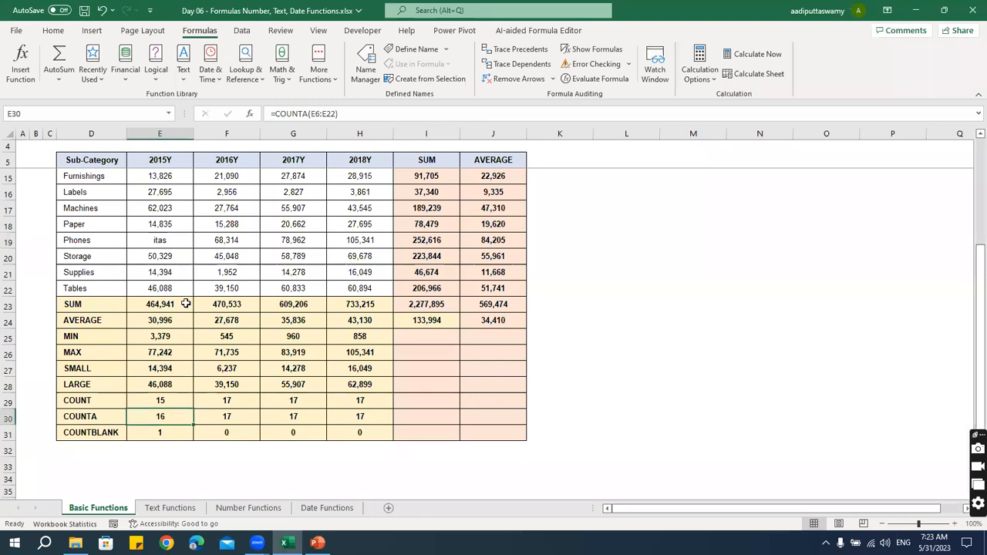
left_click(185, 431)
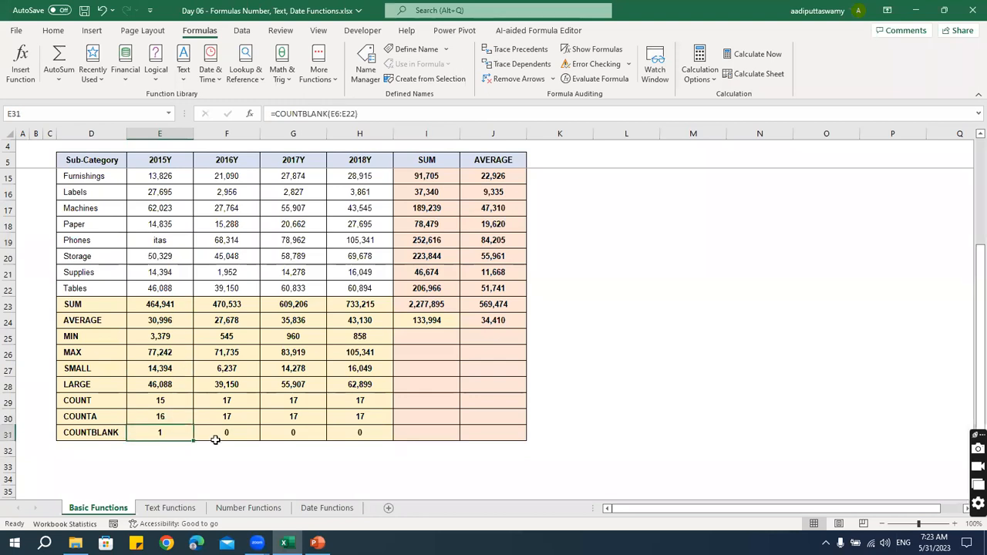
Step: Open the Text Functions sheet and look over its customer and product name columns
scroll(178, 319, "up", 3)
scroll(179, 321, "up", 1)
scroll(233, 436, "down", 3)
left_click(173, 509)
left_click(225, 333)
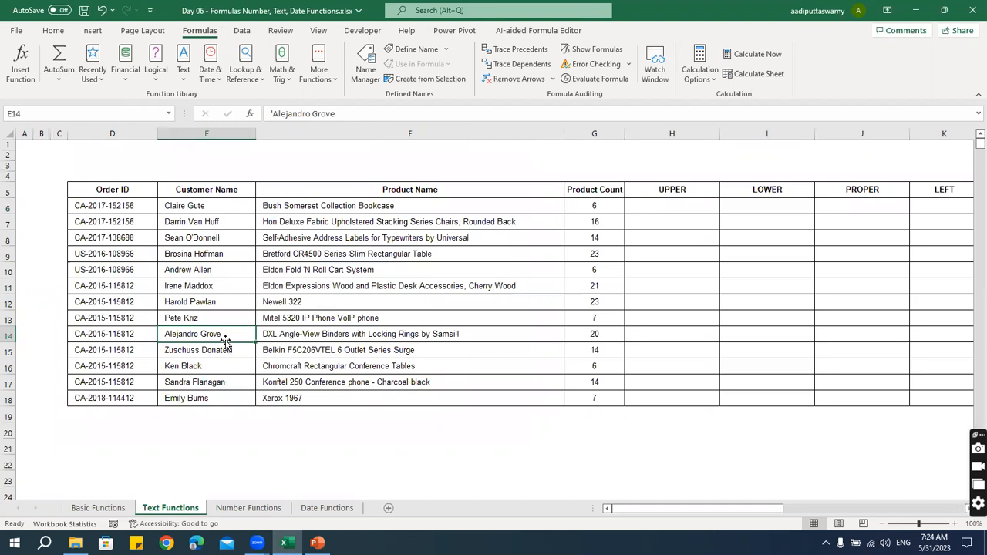
left_click_drag(432, 205, 423, 393)
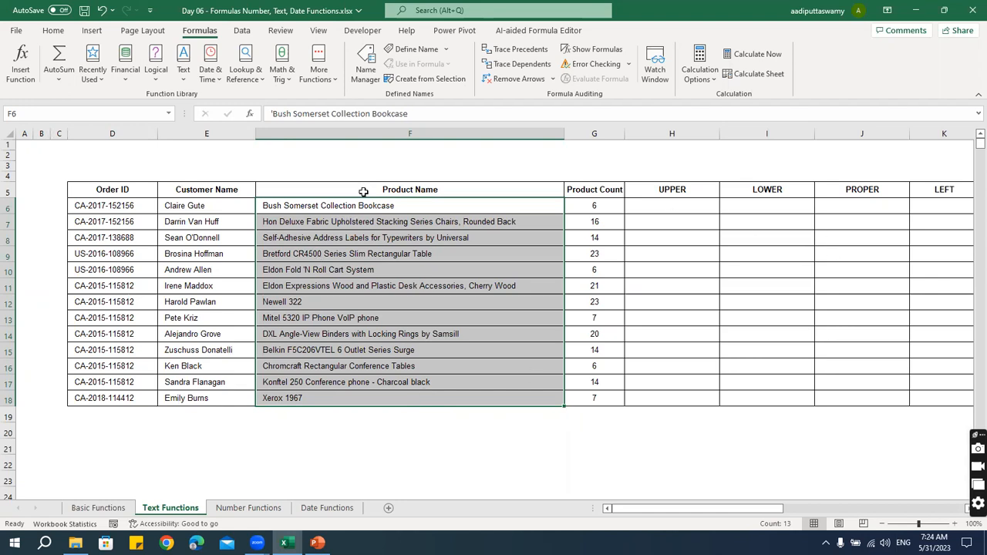
Step: Hide the Product Name and Product Count columns (F:G)
left_click(481, 133)
left_click_drag(481, 132, 605, 144)
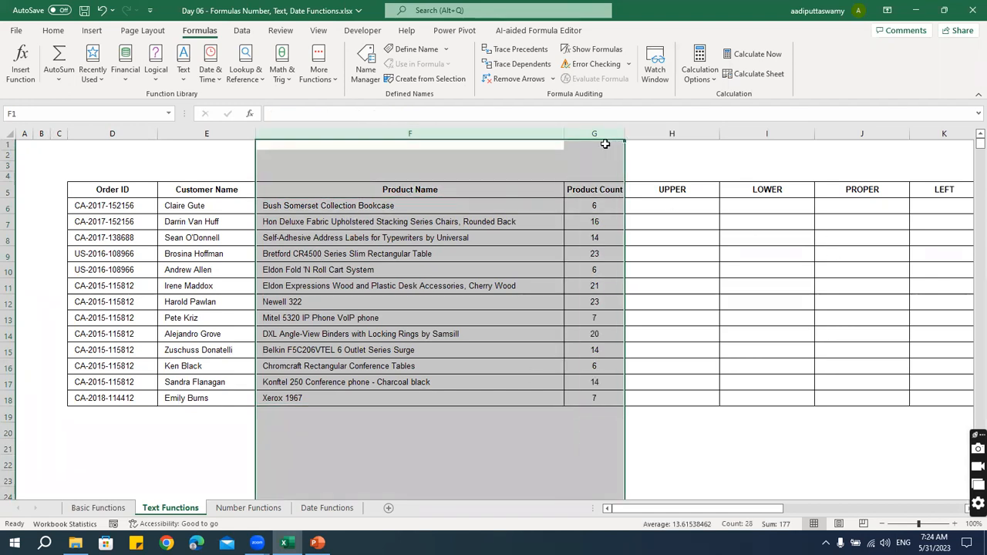
key("ctrl+0")
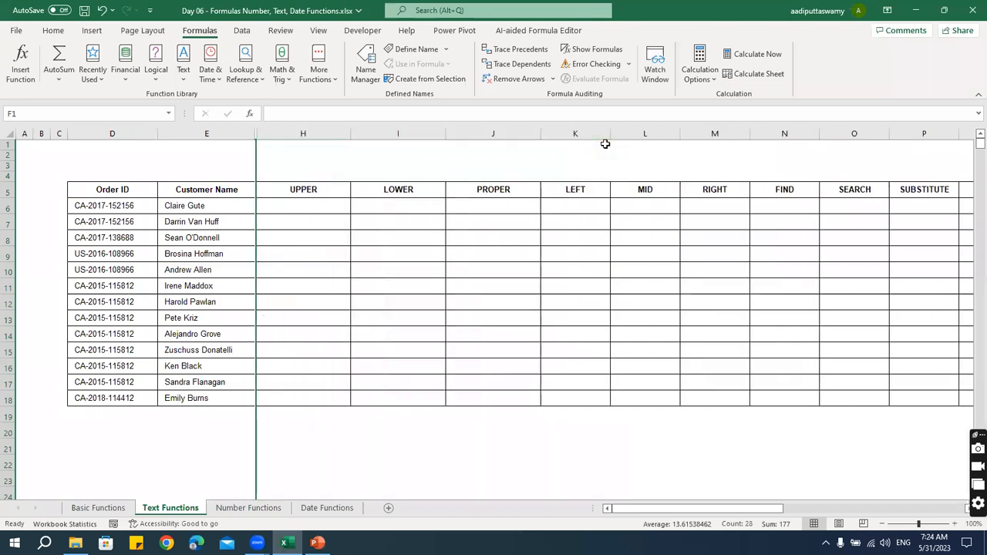
left_click(316, 200)
Step: Look over the customer names in E6:E18 and the UPPER, LOWER and PROPER column headings
left_click_drag(204, 206, 210, 393)
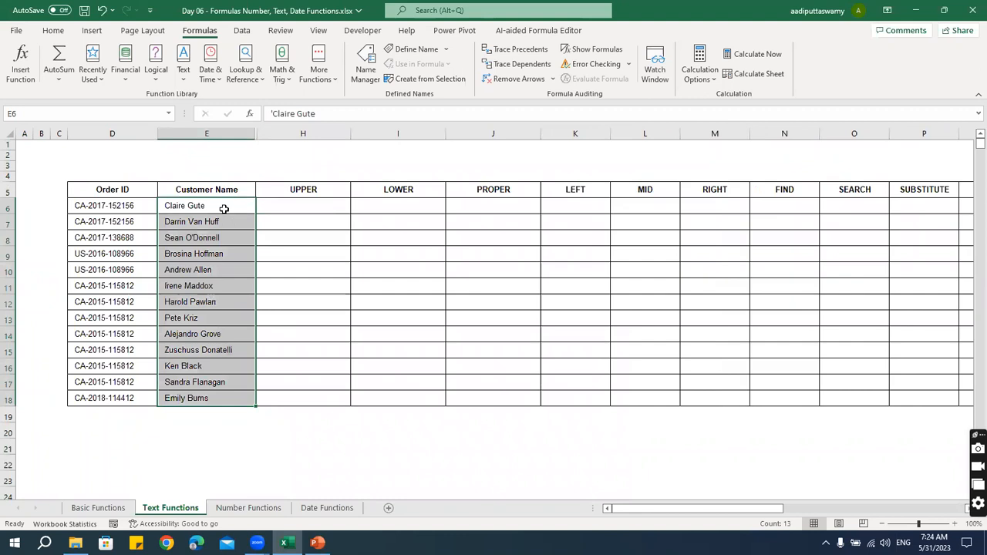
left_click(387, 205)
left_click(488, 206)
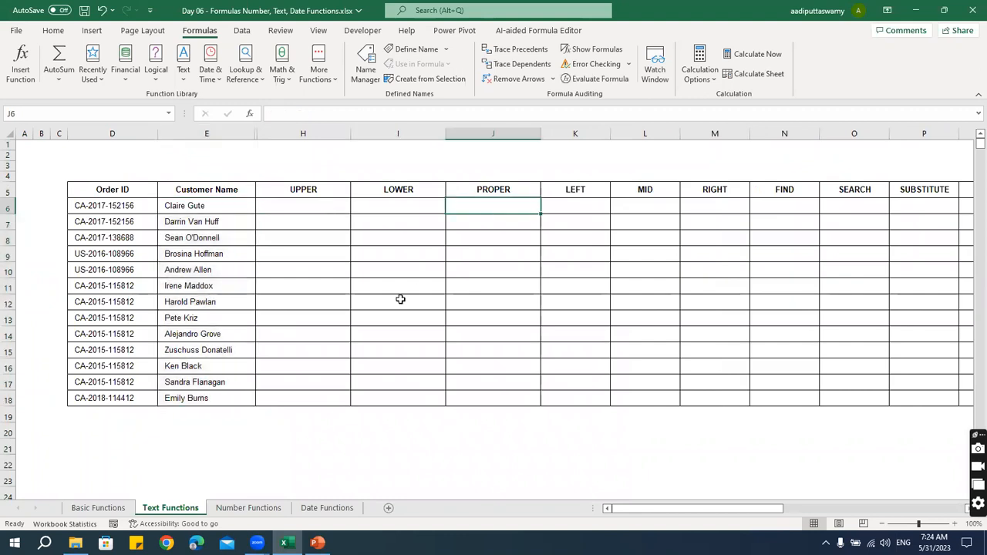
left_click_drag(303, 189, 505, 190)
left_click(292, 208)
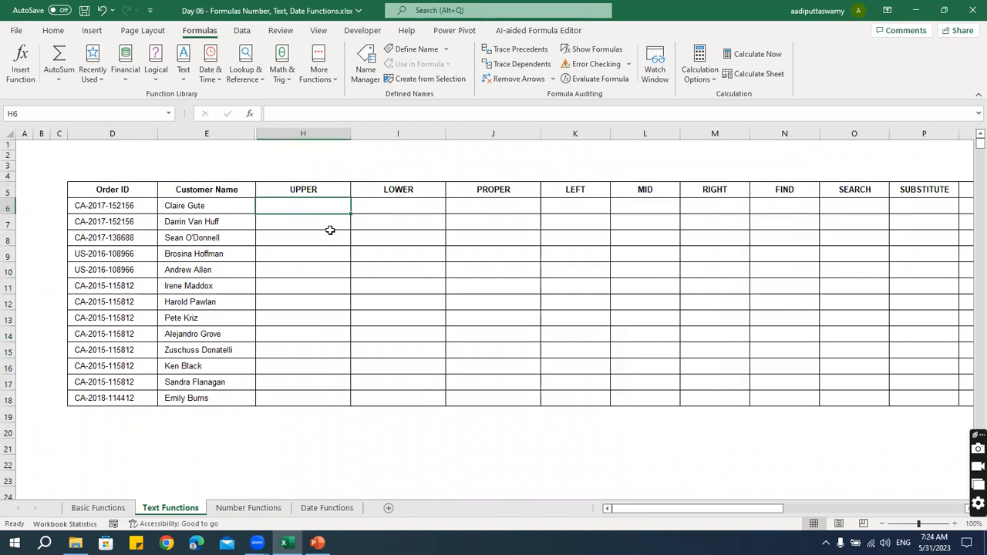
left_click(249, 207)
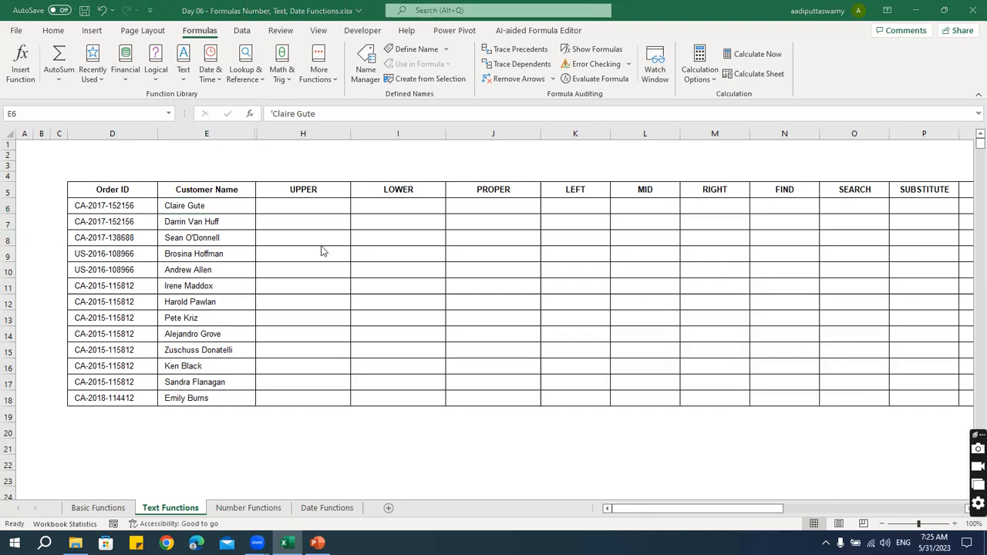
Step: Convert the first customer name (E6) to capitals in H6 with the UPPER function
left_click(320, 204)
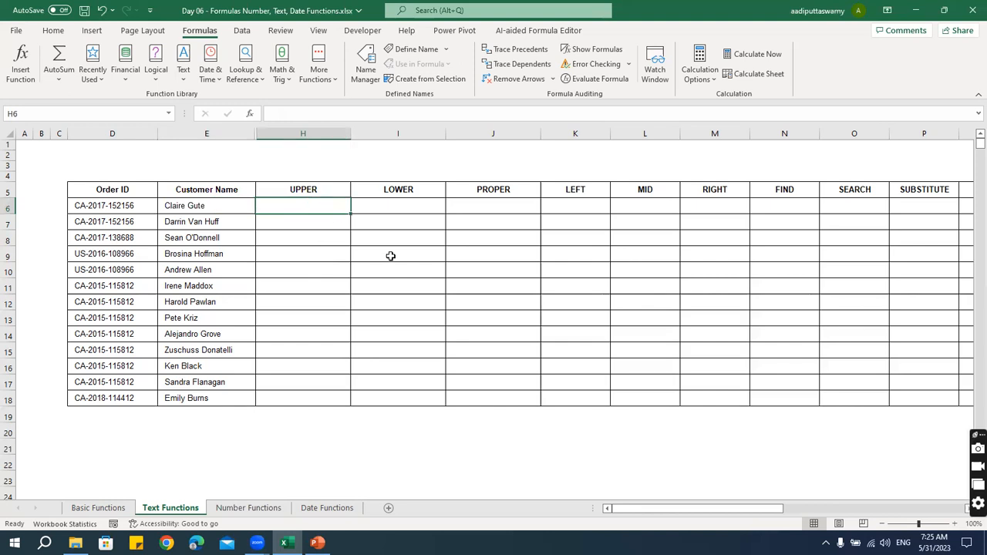
type("=upper")
key("Tab")
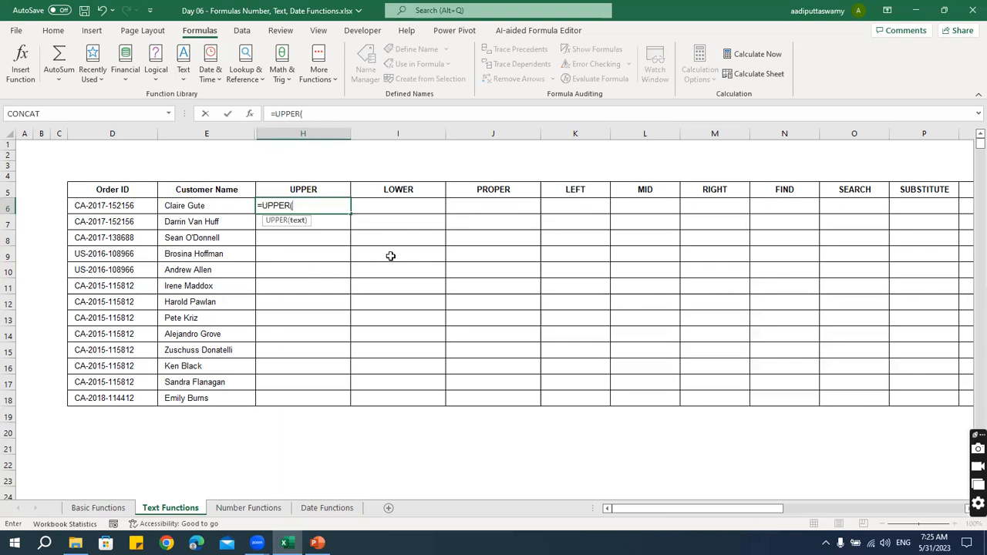
key("Left")
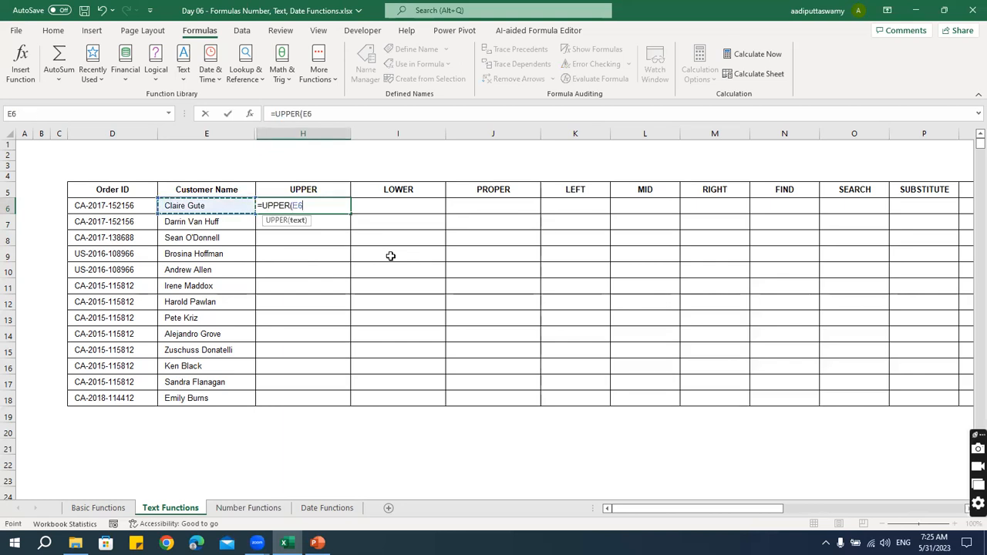
key("ctrl+Return")
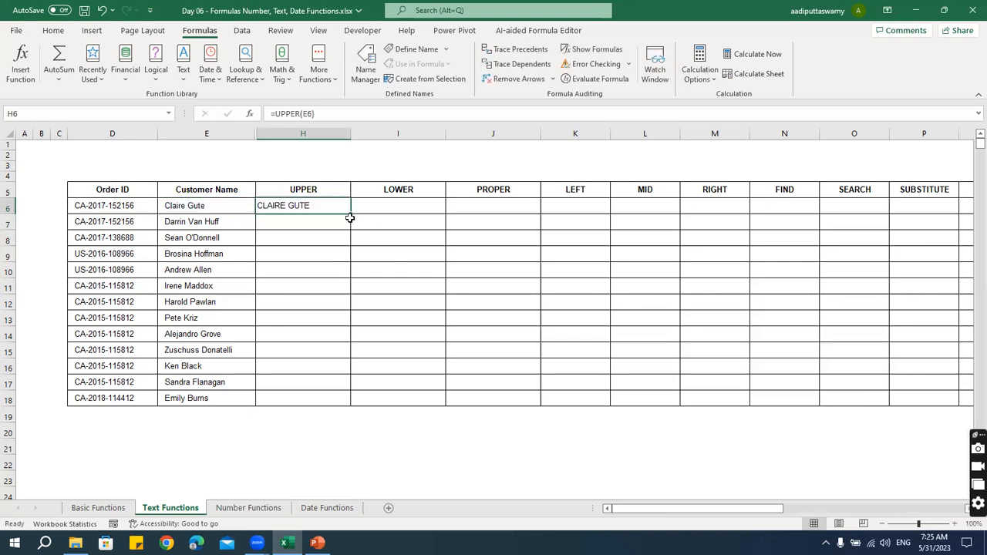
Step: Fill the UPPER formula from H6 down to H18 for all customer names
left_click_drag(351, 216, 351, 403)
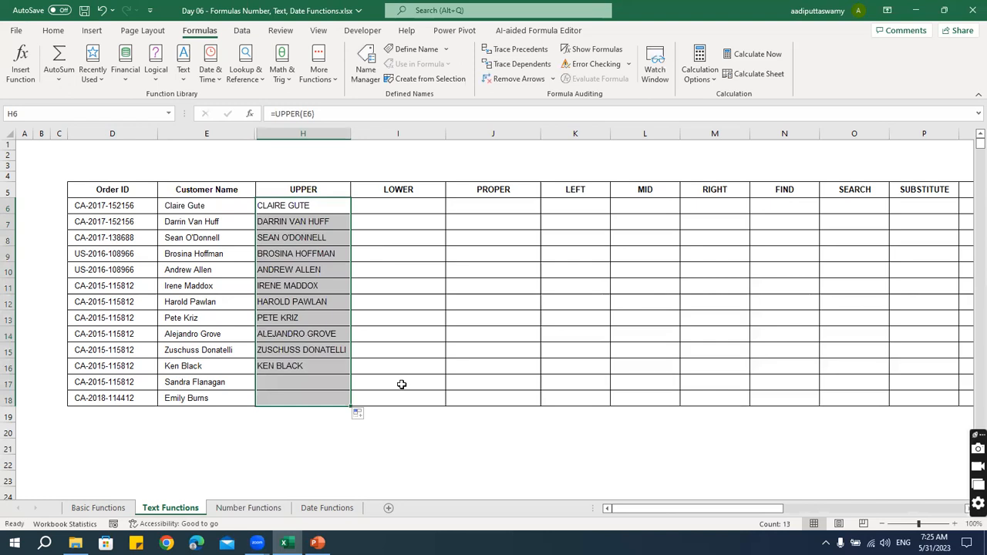
left_click_drag(209, 212, 210, 394)
left_click_drag(271, 205, 304, 398)
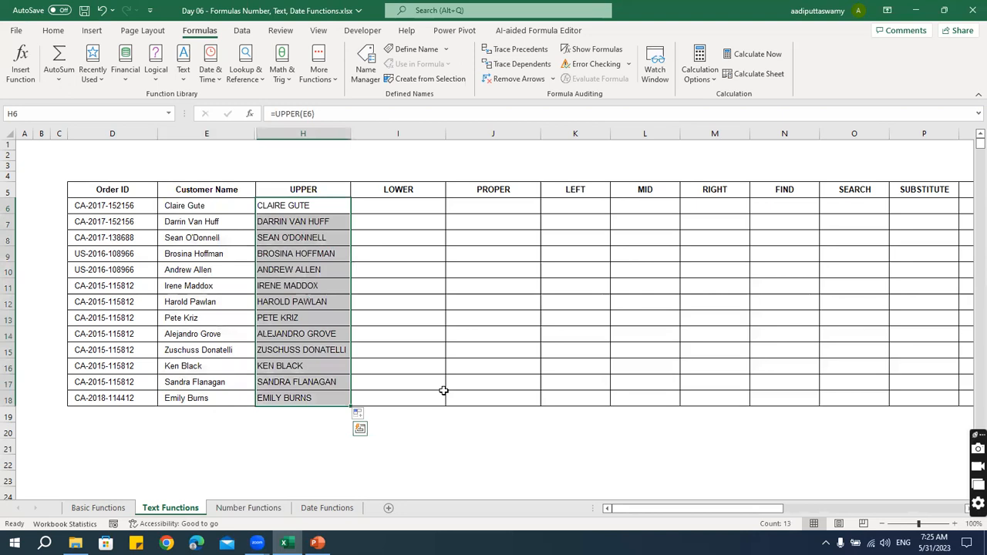
Step: Convert the customer name in E6 to lowercase in I6 with the LOWER function and fill the formula down to I18
left_click(408, 206)
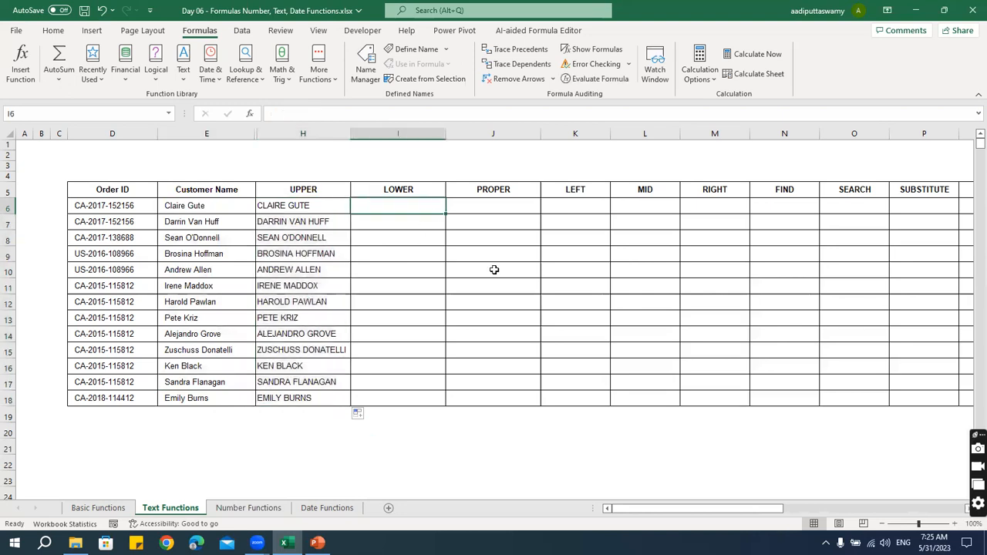
type("=")
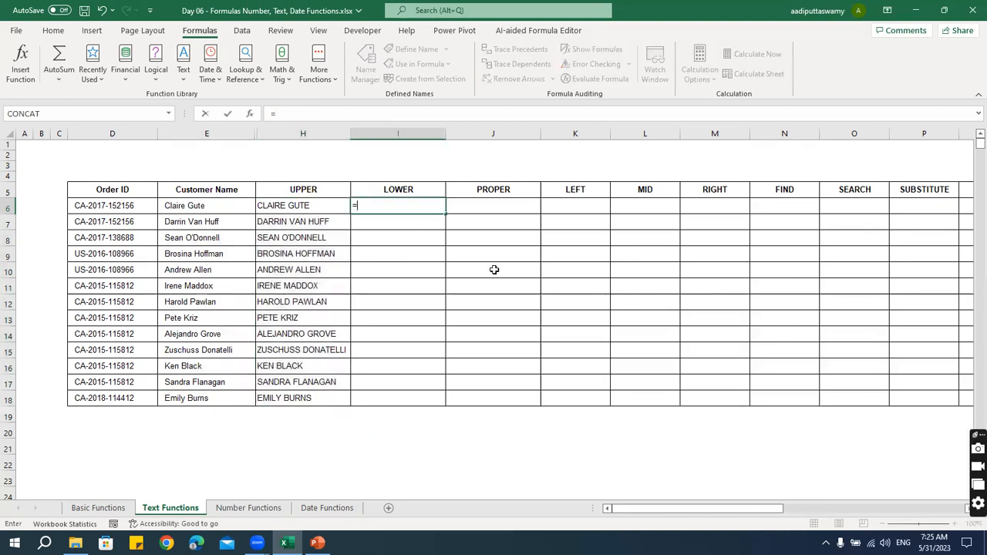
type("lower")
key("Tab")
key("Left")
key("Left")
key("Return")
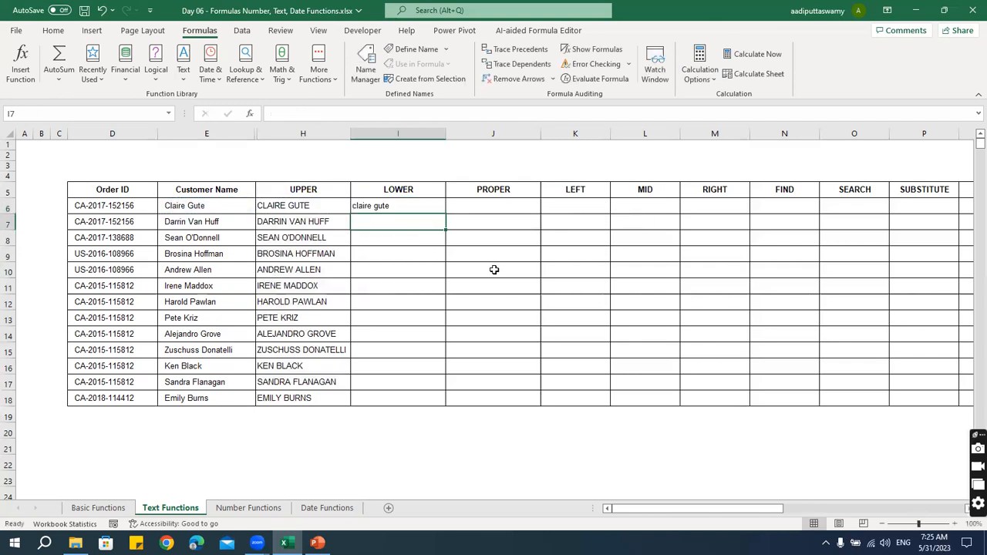
left_click(412, 207)
left_click_drag(445, 214, 446, 404)
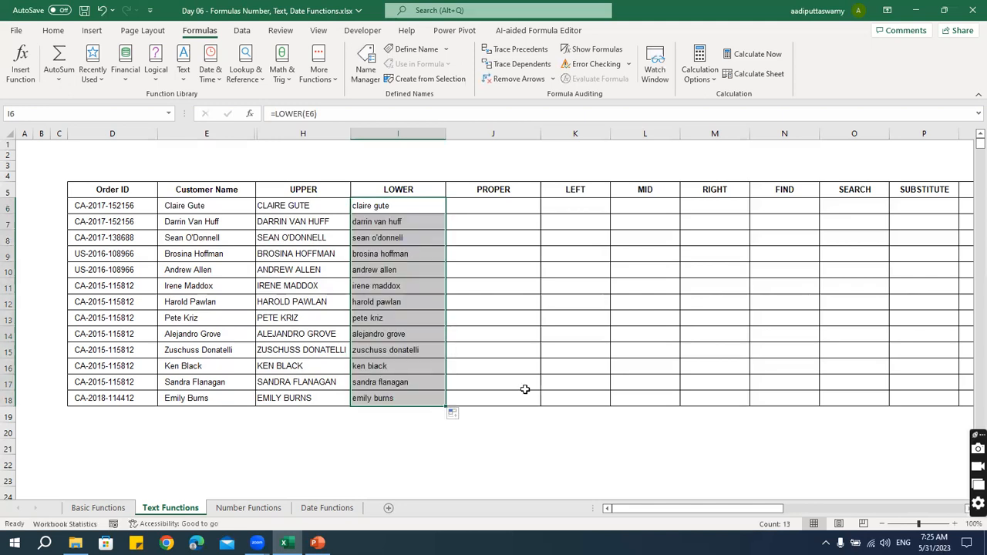
Step: Capitalize each word of the lowercase name in I6 with the PROPER function in J6 and fill it down to J18
left_click(500, 212)
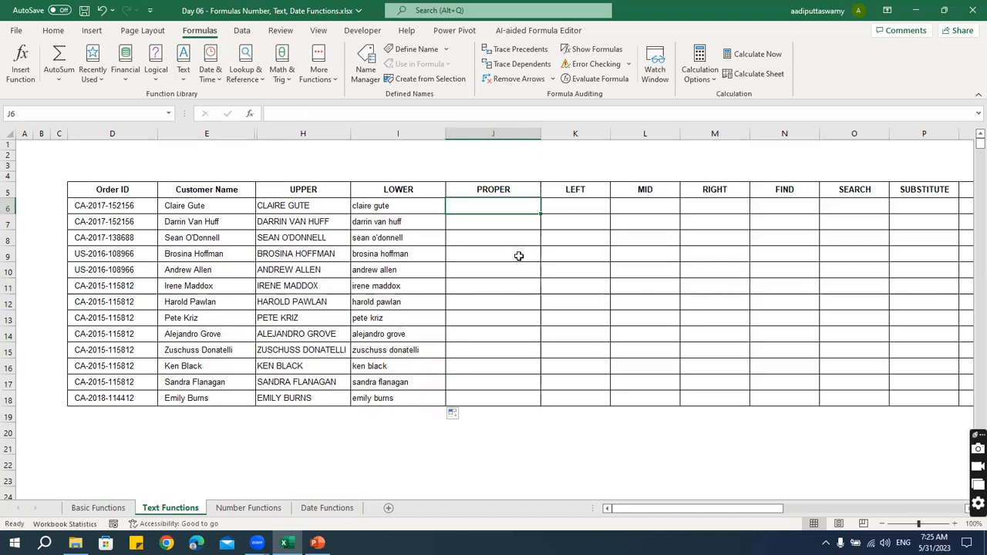
type("=pro")
key("Tab")
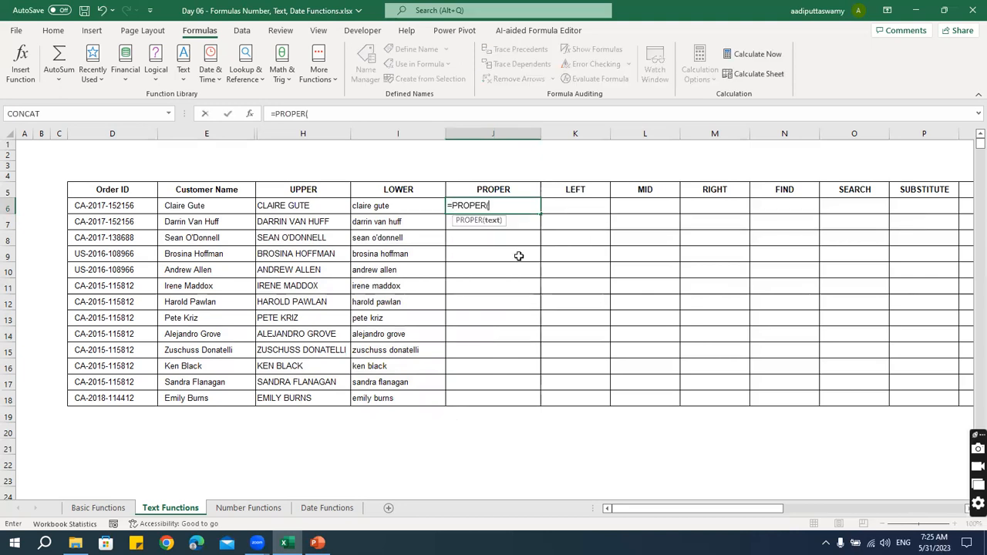
key("Left")
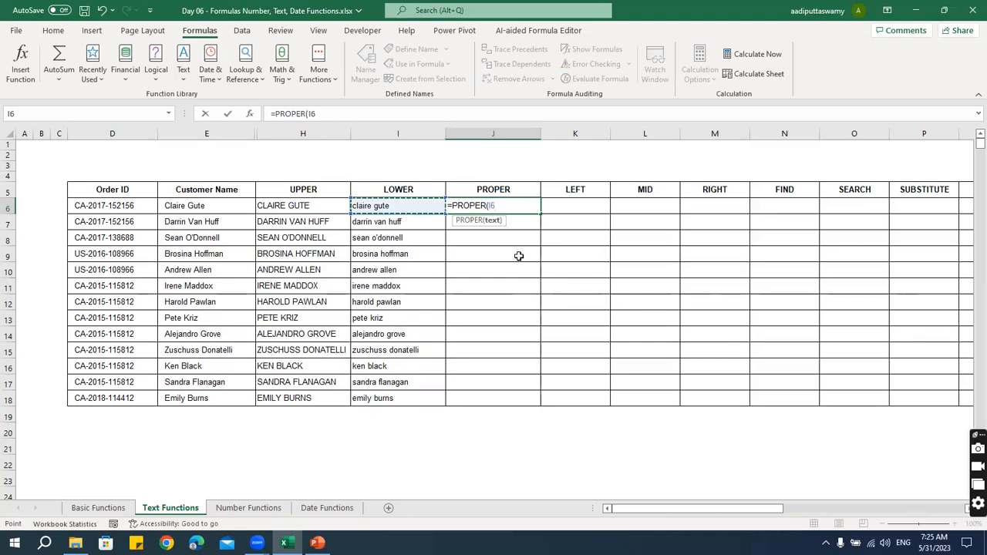
key("Return")
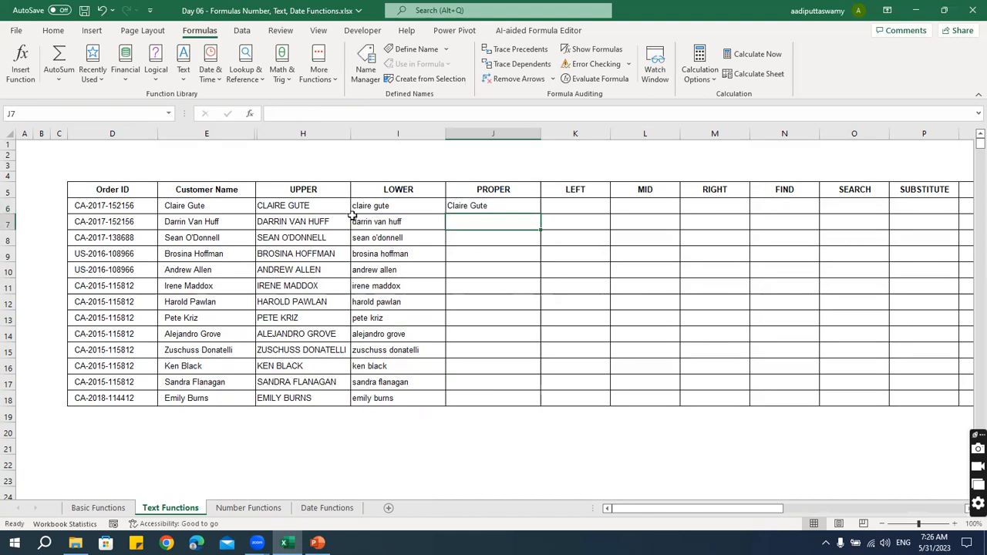
left_click(535, 213)
left_click_drag(540, 215, 542, 401)
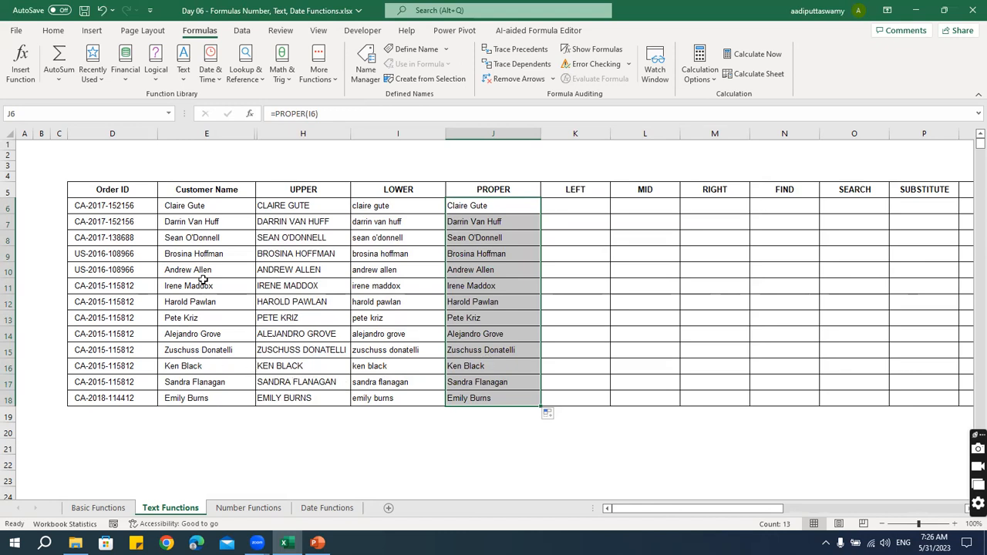
Step: Insert a space before the last three letters of the surname in E9 and check the UPPER, LOWER and PROPER cells in row 9
double_click(205, 254)
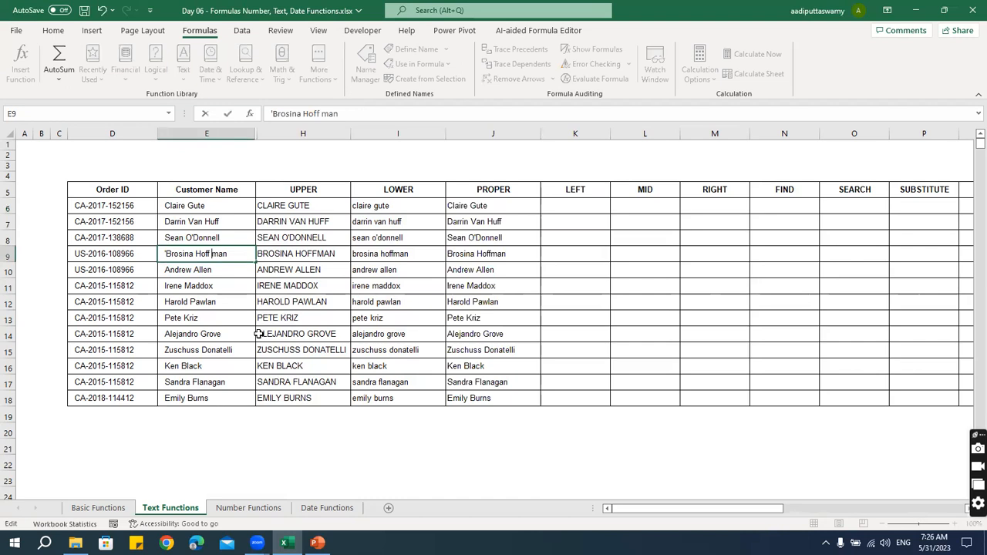
key("Return")
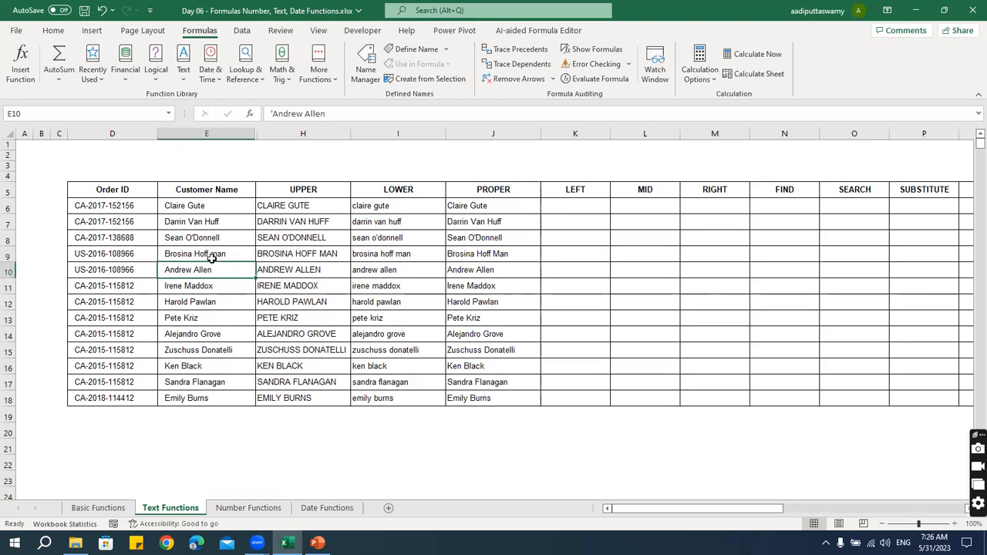
left_click(319, 254)
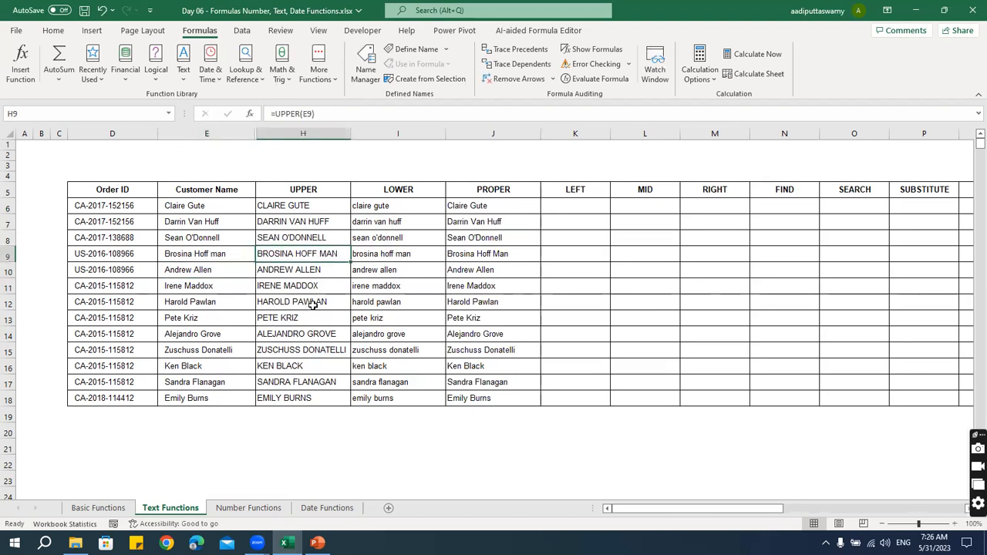
left_click(416, 253)
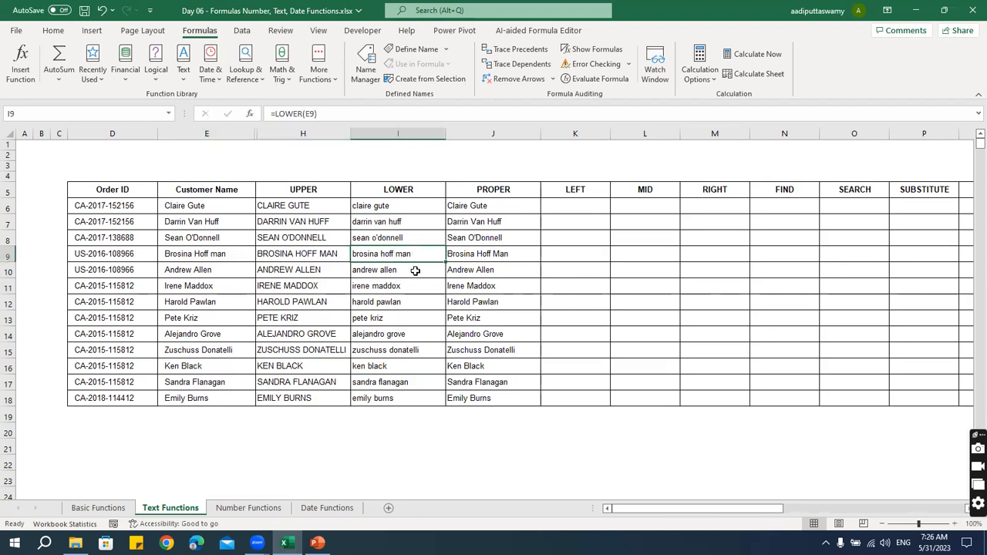
left_click(501, 253)
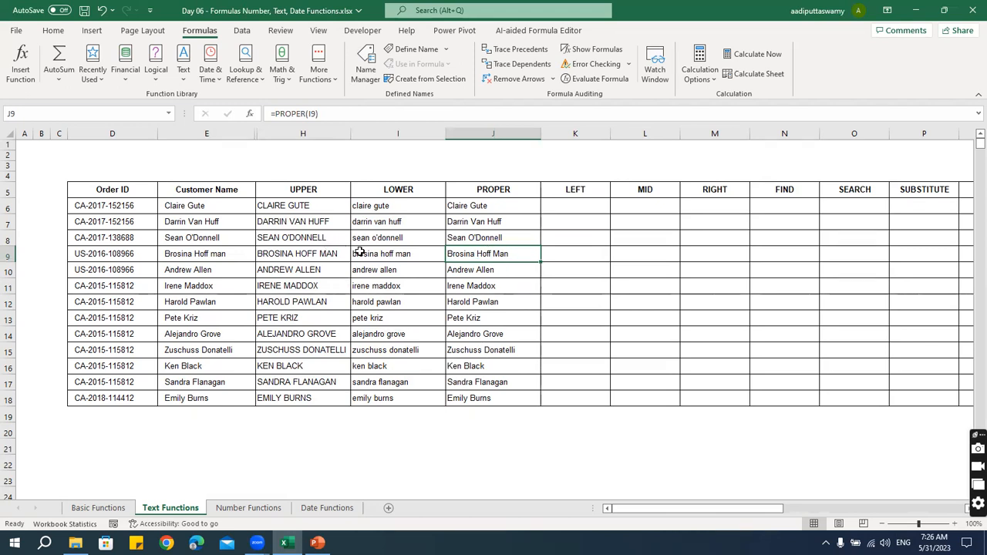
Step: Hide the UPPER, LOWER and PROPER columns (H:J) and go over the first cells of LEFT, MID and RIGHT
left_click_drag(302, 138, 499, 139)
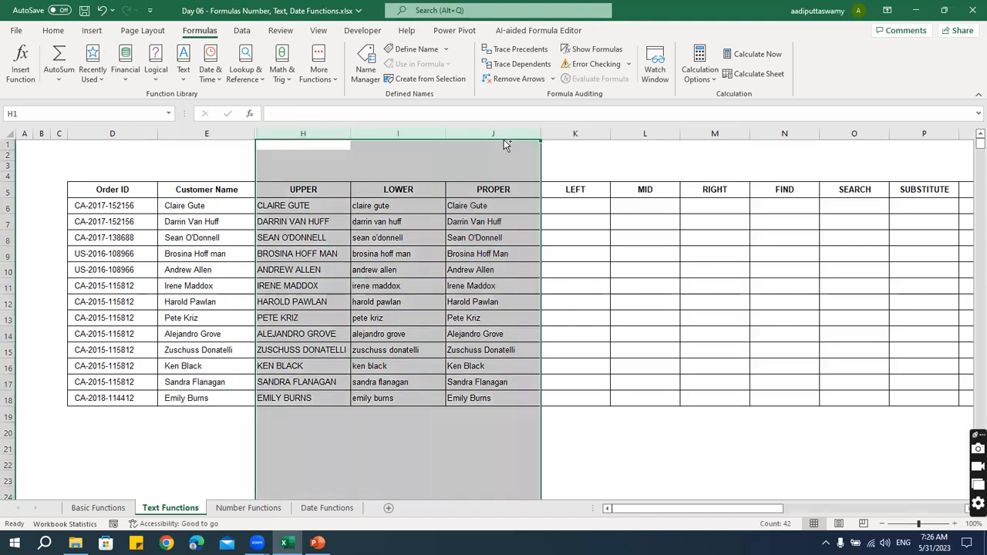
key("ctrl+0")
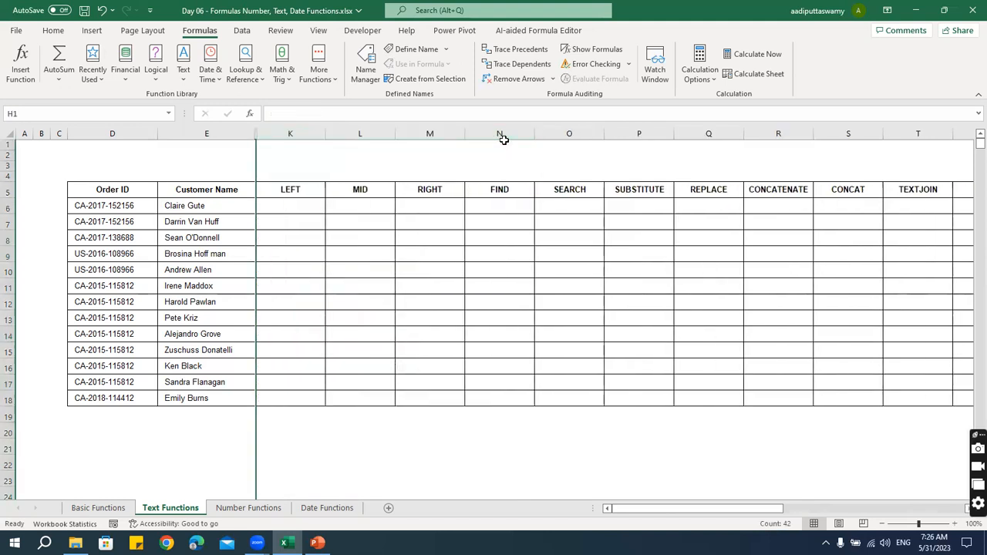
left_click(292, 207)
left_click(360, 206)
left_click(427, 206)
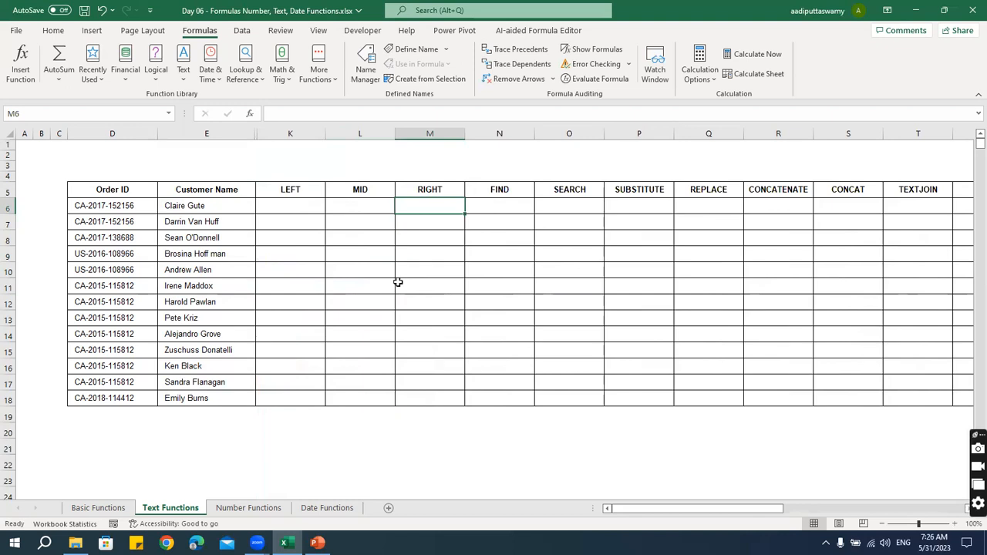
Step: Extract the first 2 characters of the order ID in D6 with =LEFT(D6,2) in K6 and fill it down to K18
left_click(297, 207)
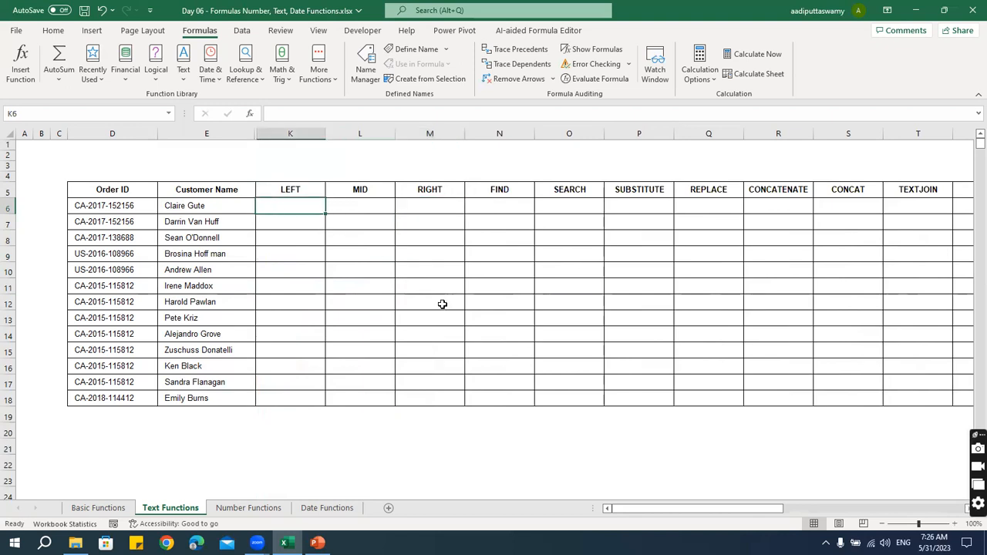
type("=left")
key("Tab")
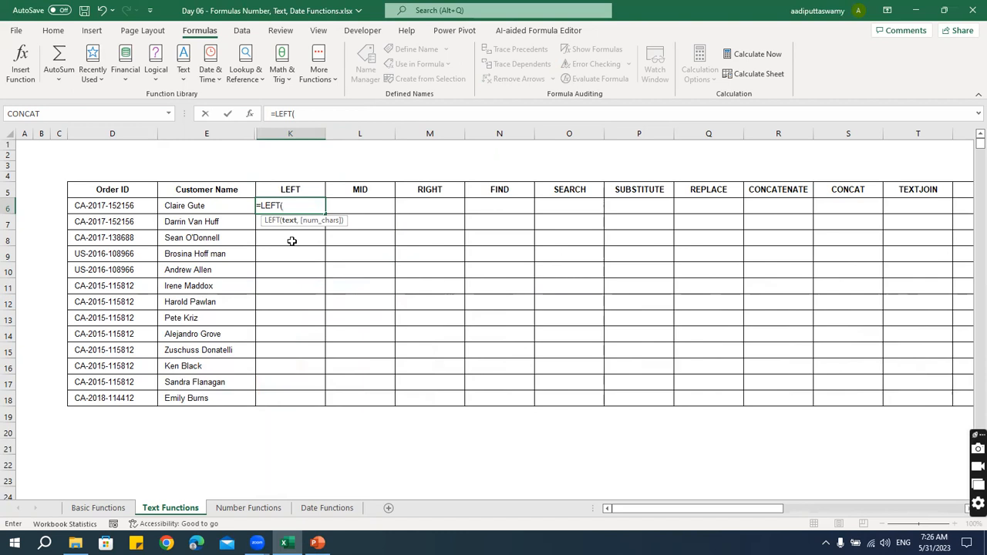
left_click(116, 206)
type(",2")
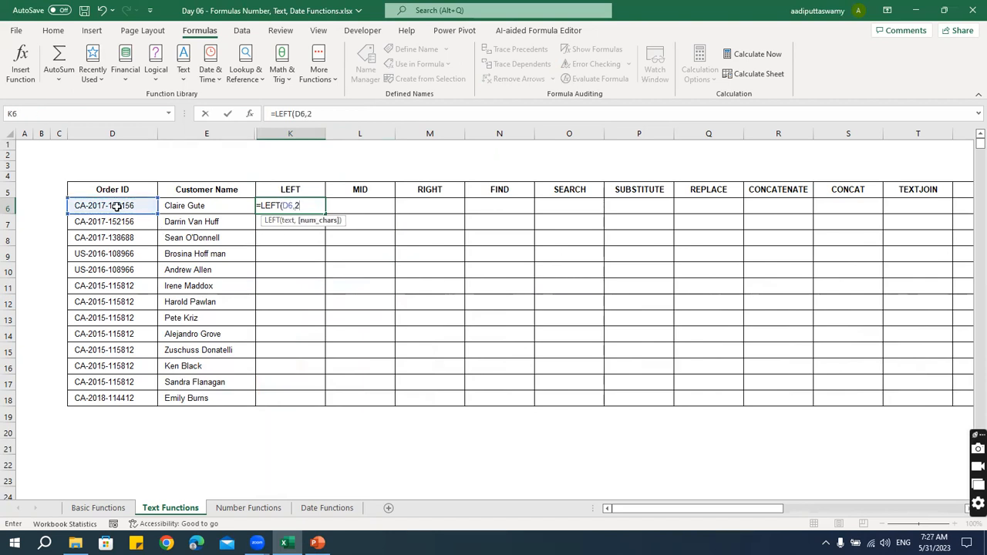
type(")")
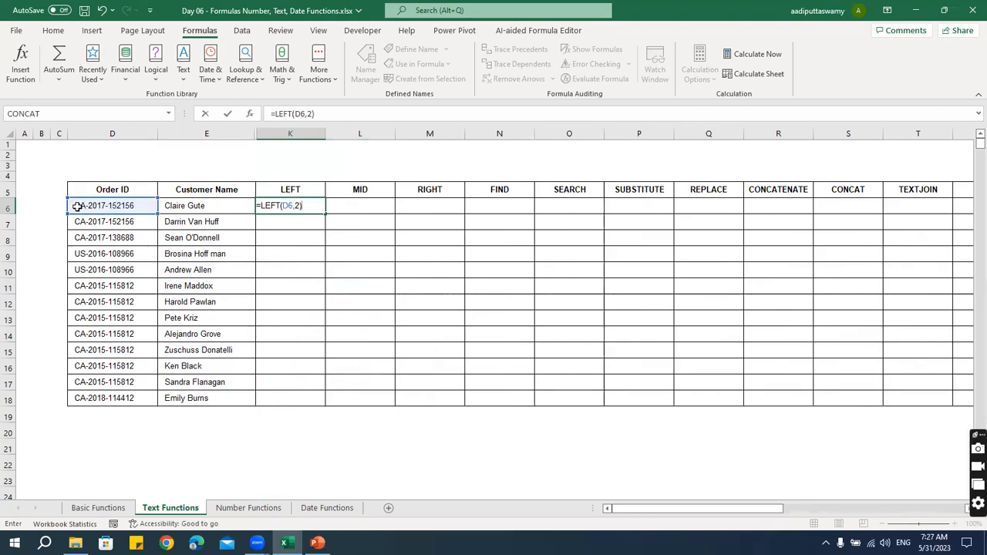
key("Return")
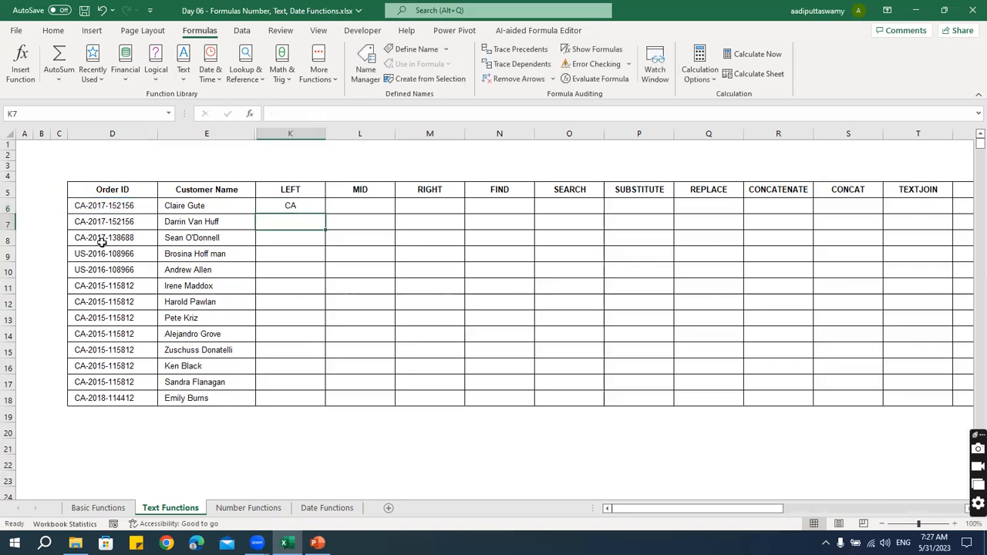
left_click(290, 208)
left_click_drag(324, 224, 330, 409)
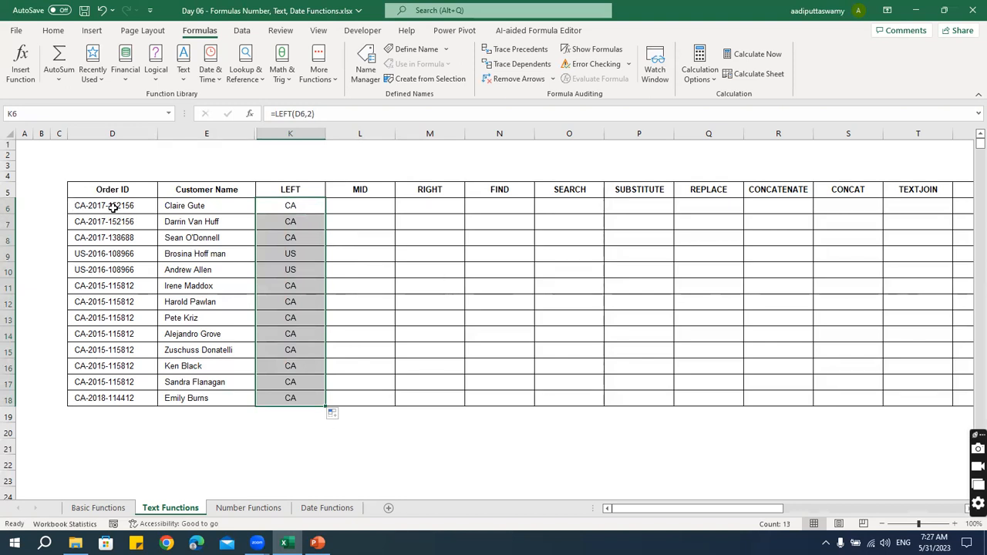
Step: Extract the last 6 characters of the order ID in D6 with =RIGHT(D6,6) in M6 and fill it down to M18
left_click(396, 208)
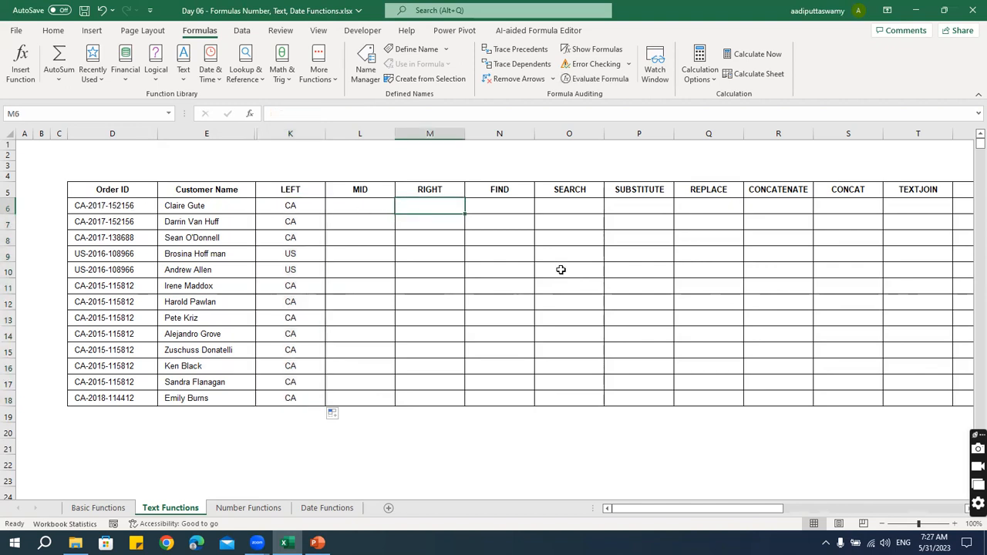
type("=rig")
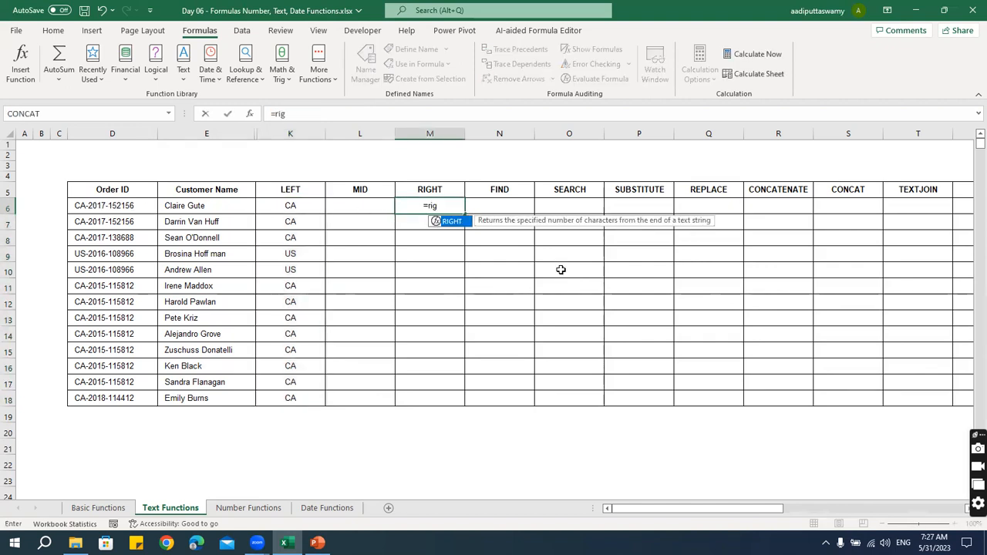
key("Tab")
key("Left")
key("Left")
key("Left")
key("Left")
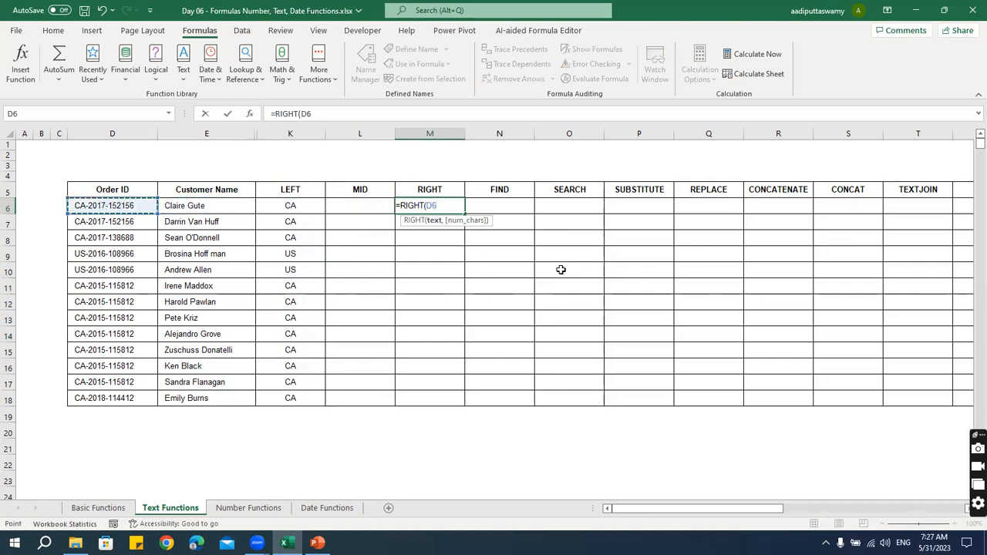
type(",")
type("6")
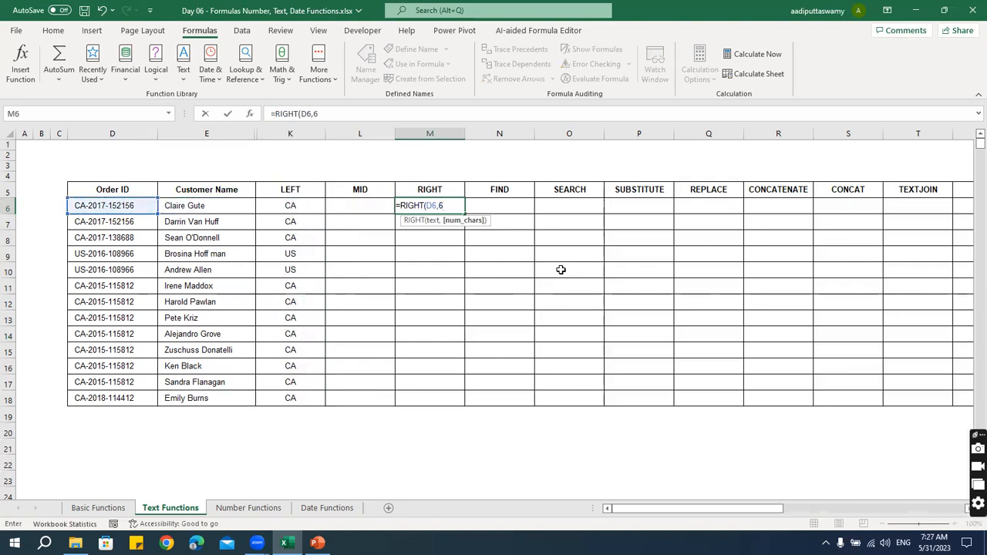
key("Return")
left_click(440, 205)
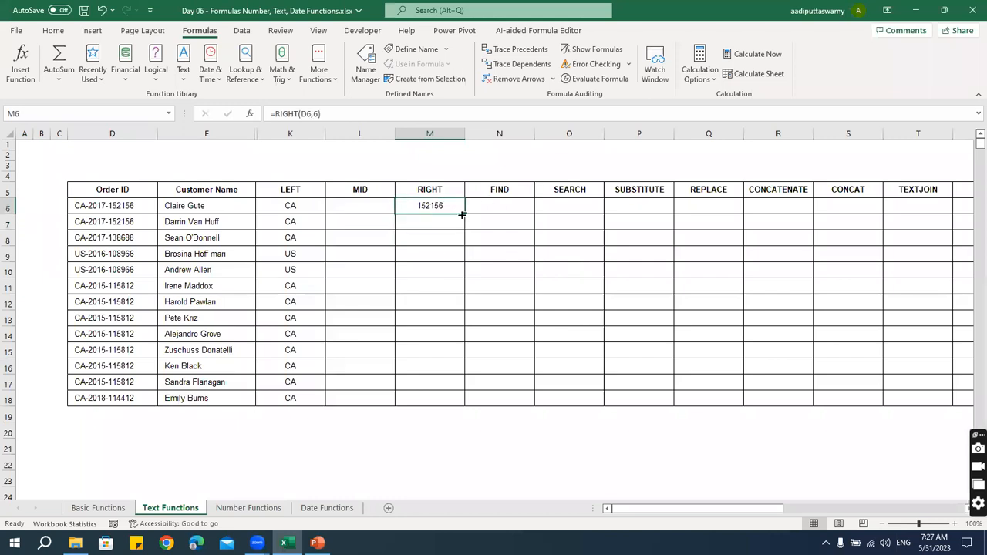
left_click_drag(461, 215, 465, 402)
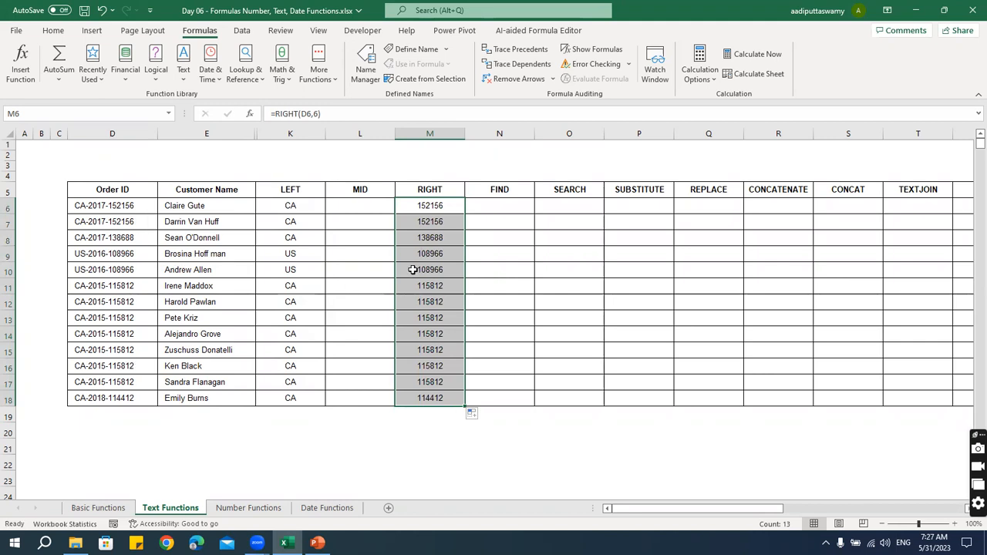
Step: Compare the first order ID in D6 with its LEFT and RIGHT formulas and the empty MID cell L6
left_click(368, 204)
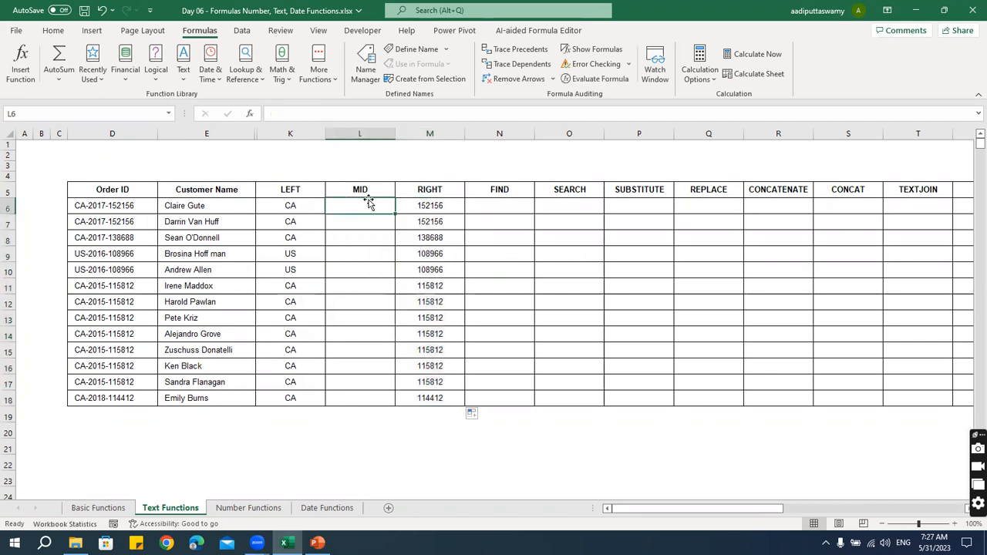
left_click(108, 205)
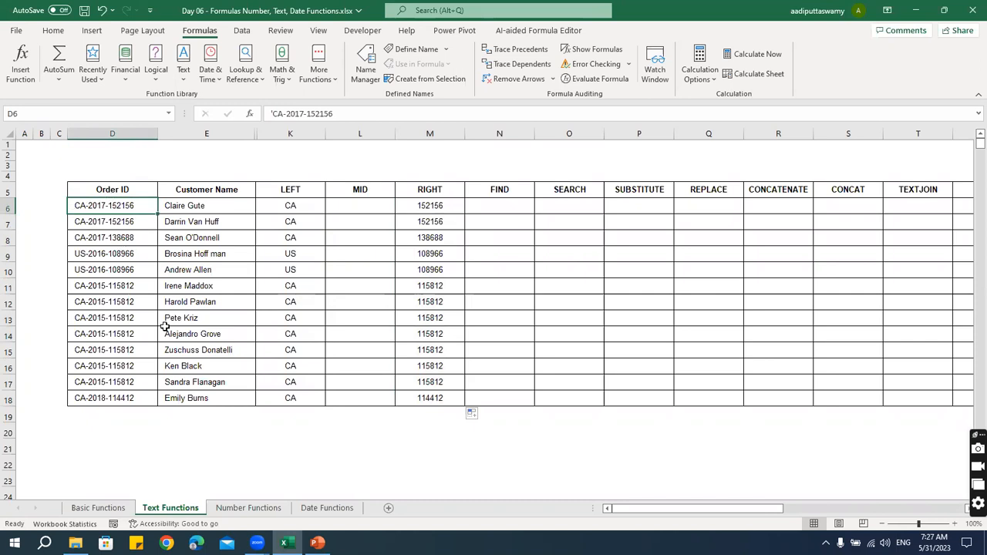
left_click(296, 207)
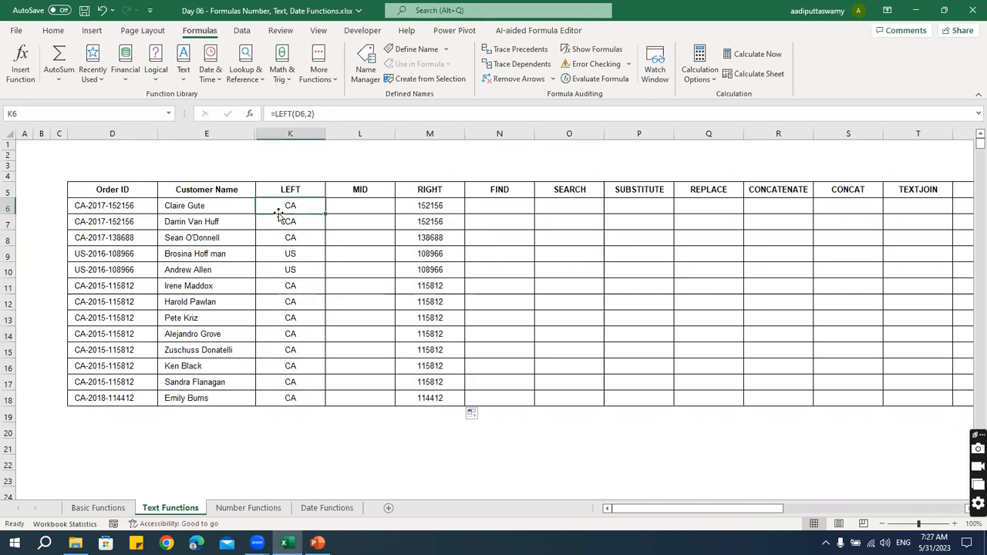
left_click(450, 203)
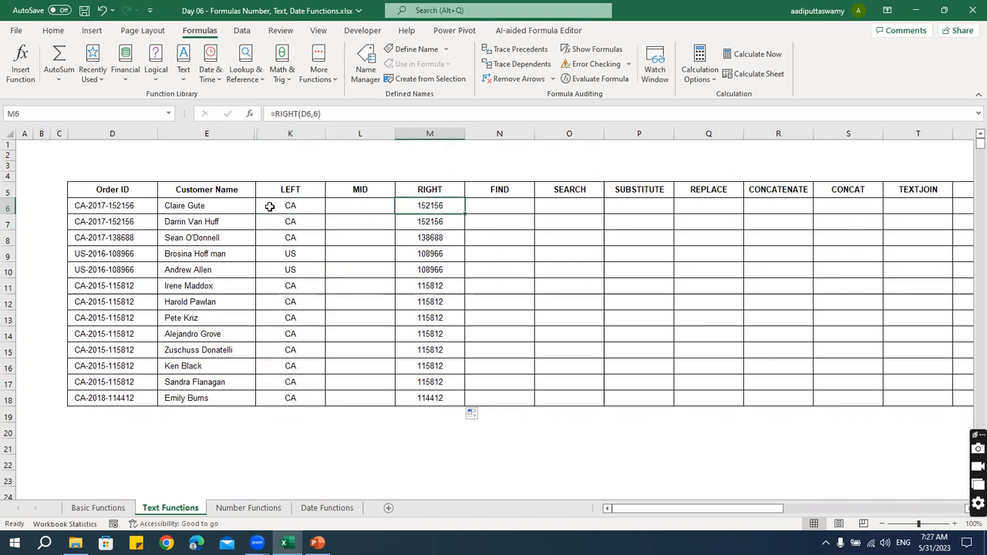
Step: Extract 4 characters from position 4 of the order ID in D6 with =MID(D6,4,4) in L6 and fill it down to L18
left_click(387, 204)
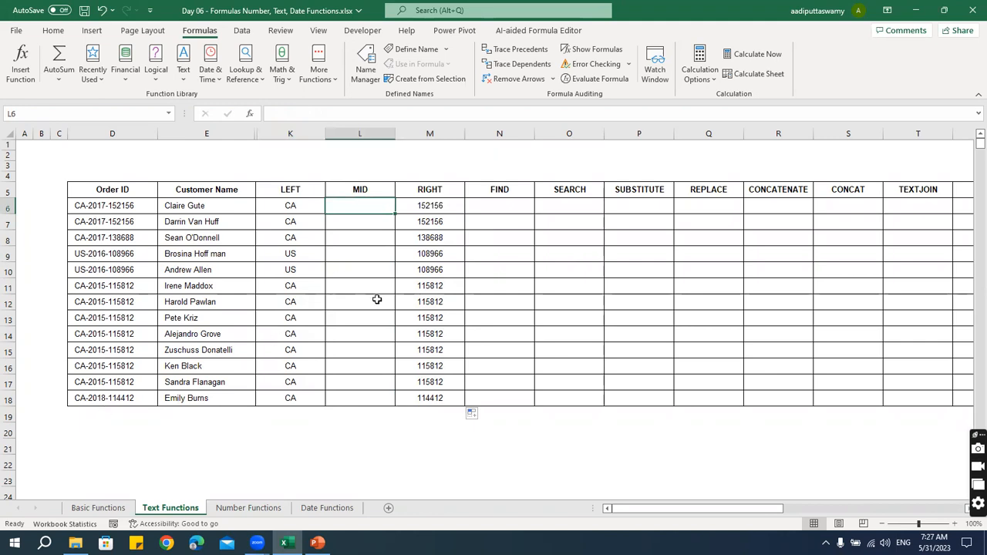
type("=MID(")
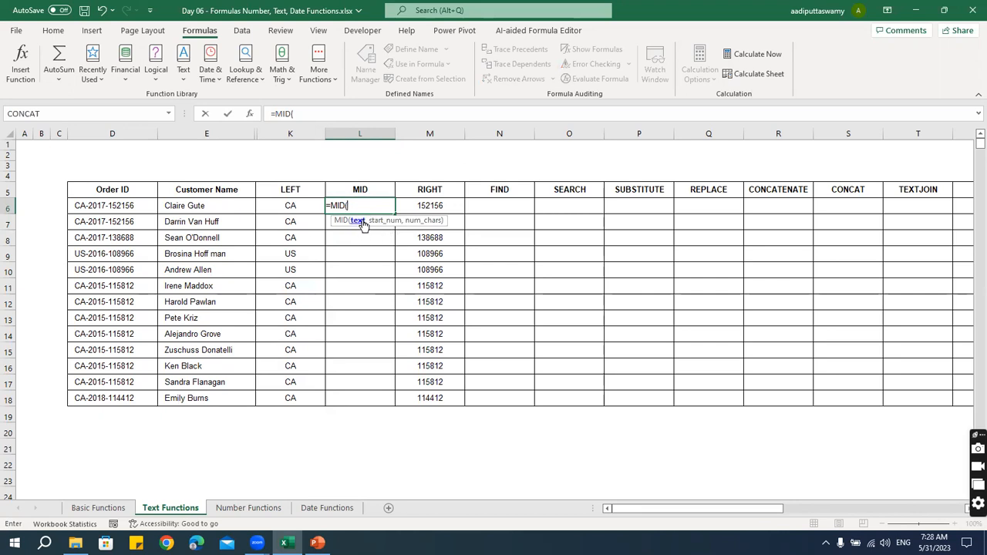
left_click(124, 206)
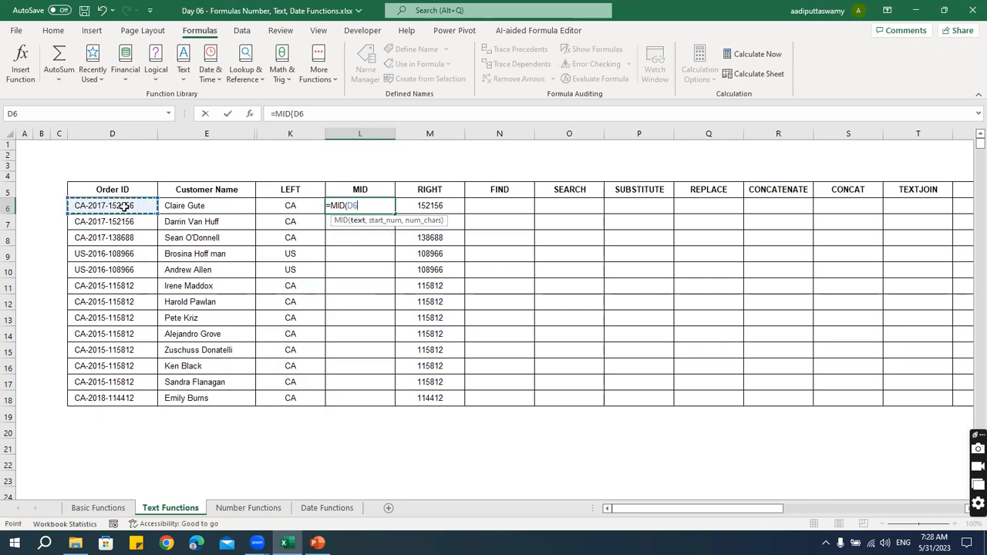
type(",")
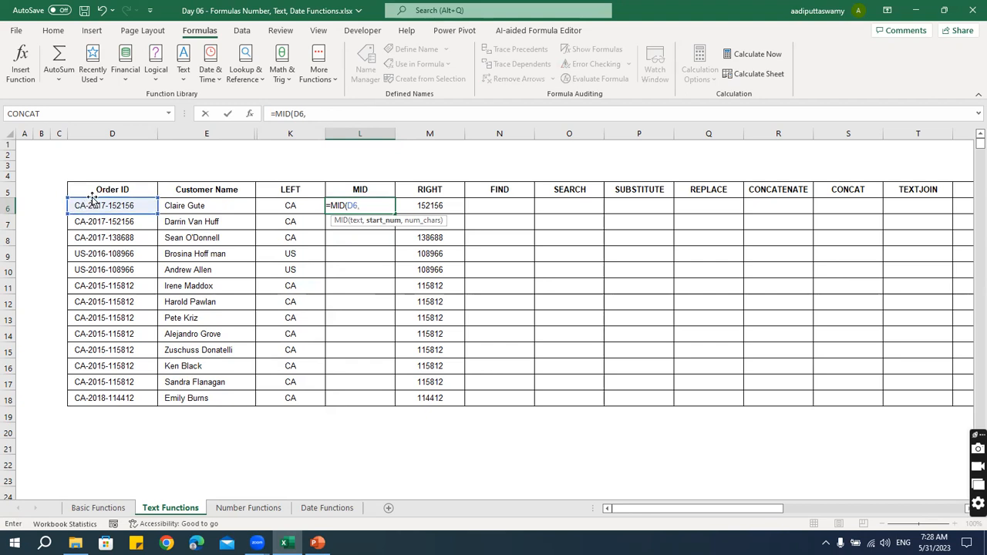
type("4,4")
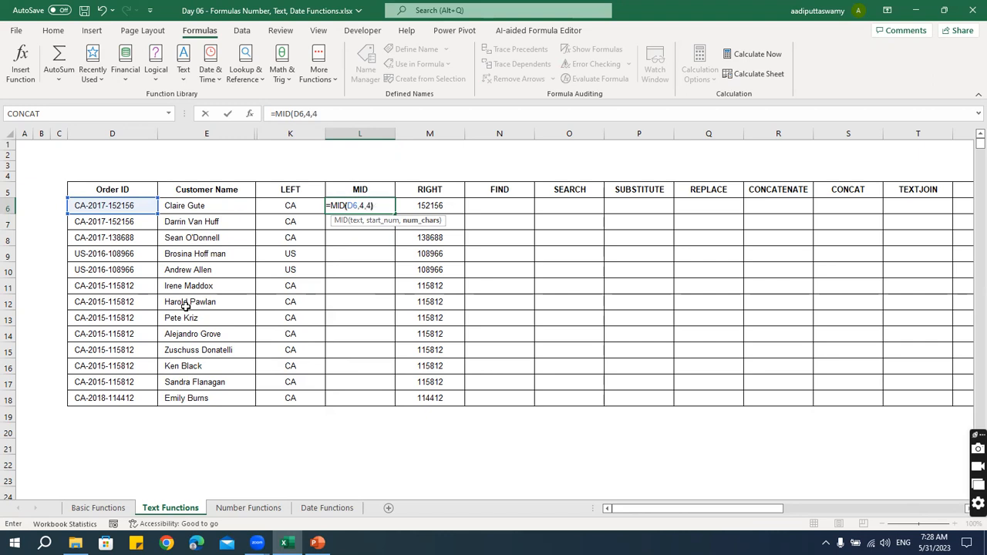
key("Return")
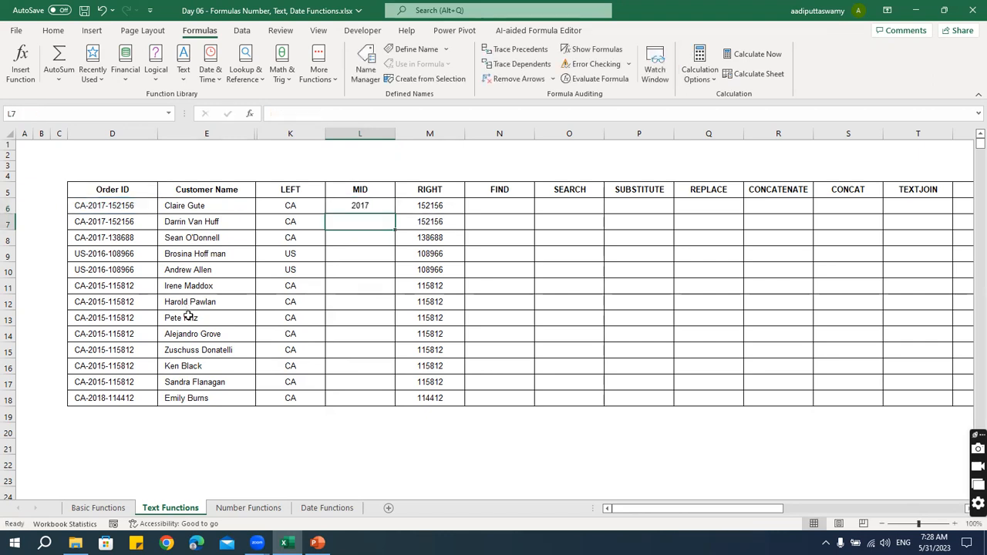
left_click(367, 207)
left_click_drag(394, 214, 396, 404)
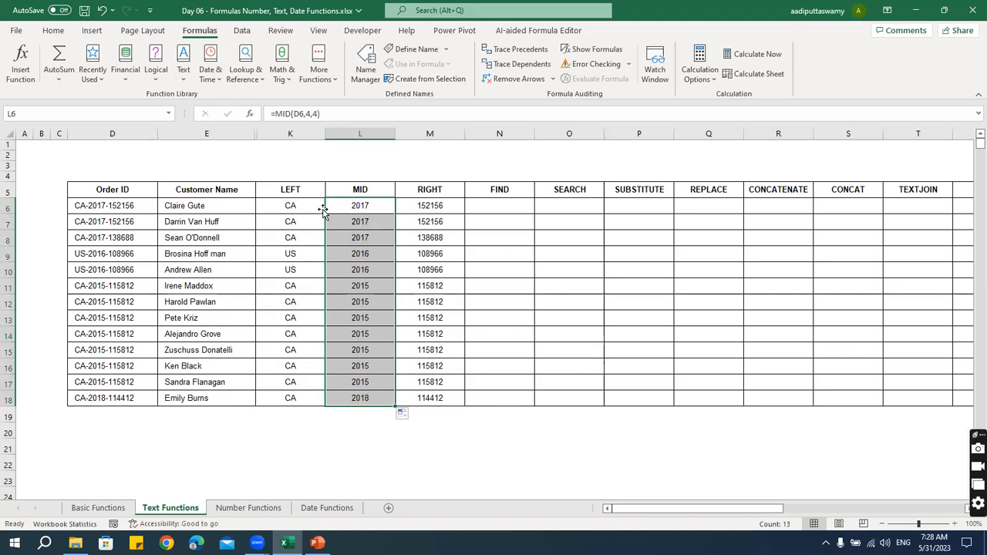
Step: Review the LEFT, MID and RIGHT headers and hide their columns (K:M)
left_click(290, 190)
left_click(363, 190)
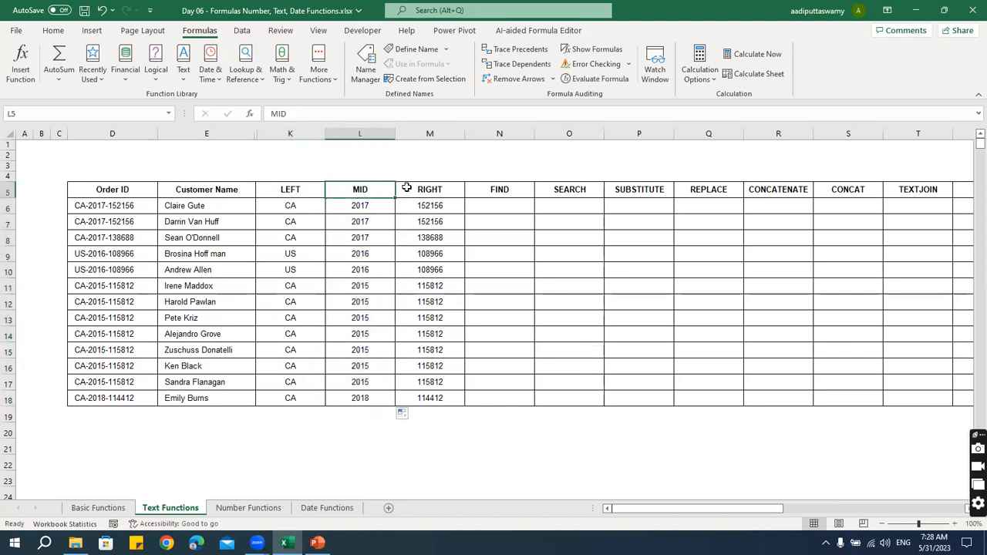
left_click(404, 190)
left_click_drag(305, 135, 432, 133)
key("ctrl+0")
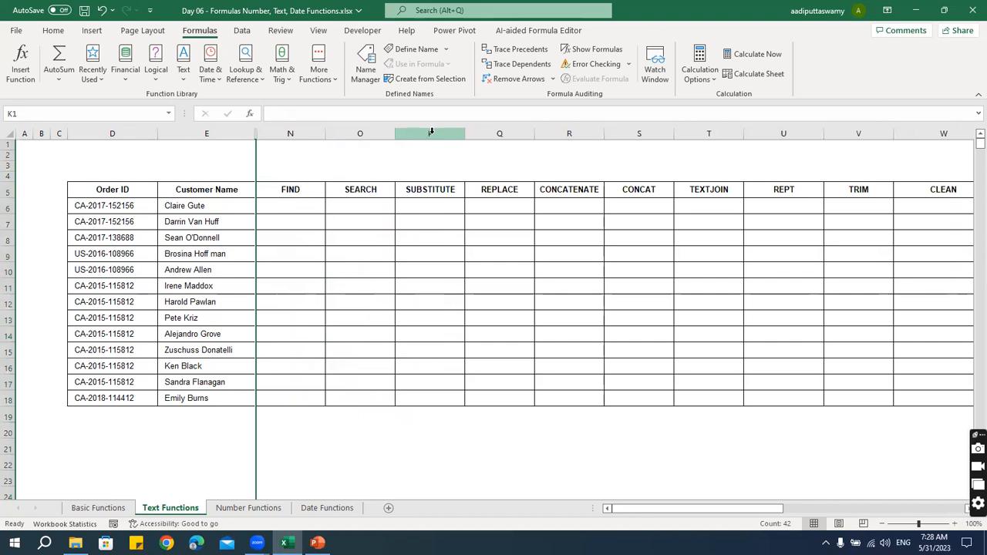
Step: Unhide all the columns hidden between Customer Name (E) and FIND (N)
left_click_drag(229, 132, 278, 128)
right_click(278, 128)
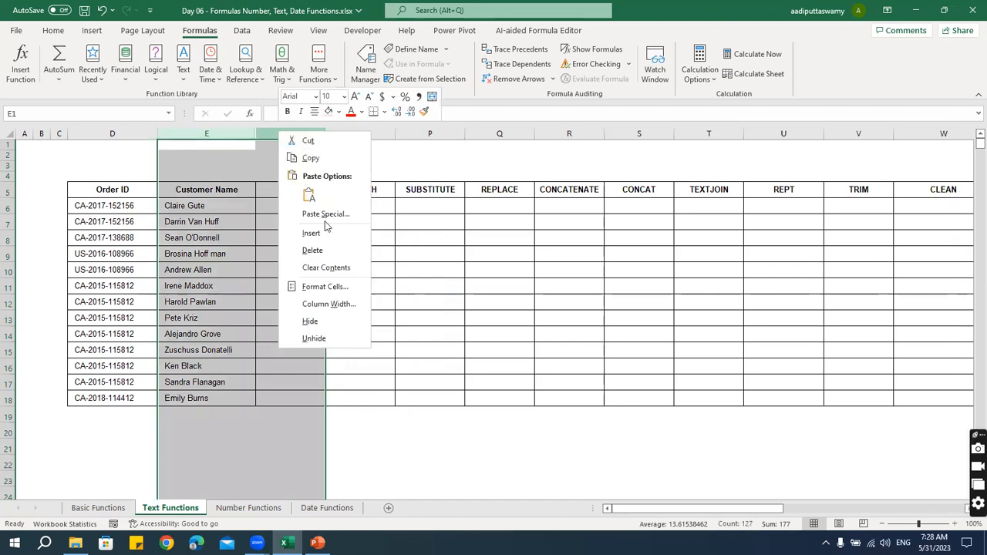
left_click(324, 337)
left_click(308, 253)
Step: Hide the Order ID and Customer Name columns (D:E)
left_click(225, 129)
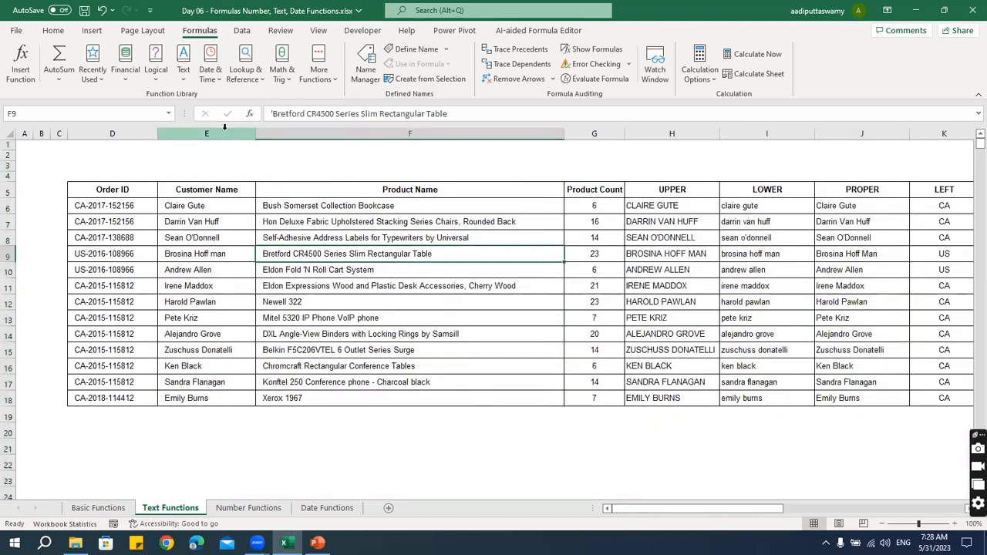
right_click(224, 129)
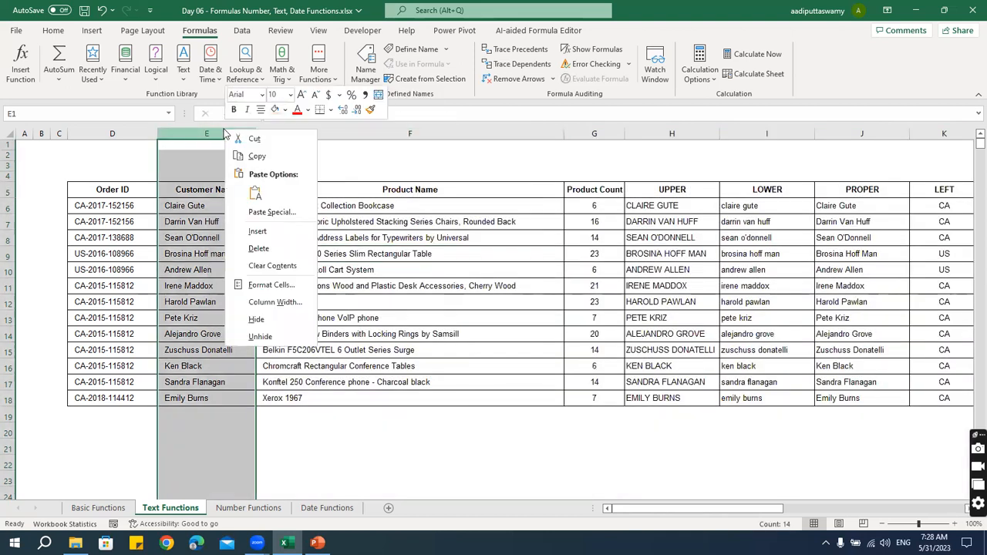
left_click(133, 132)
right_click(202, 135)
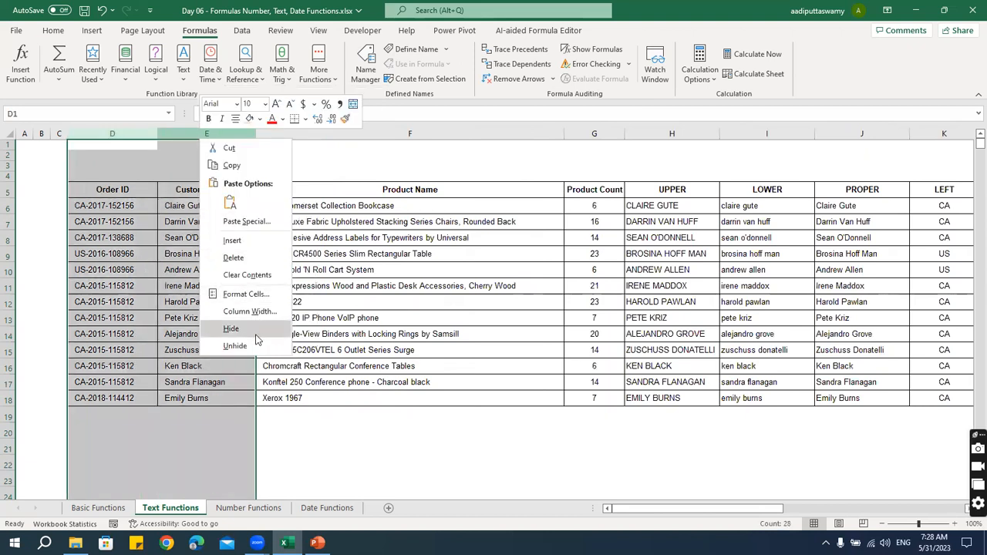
left_click(231, 328)
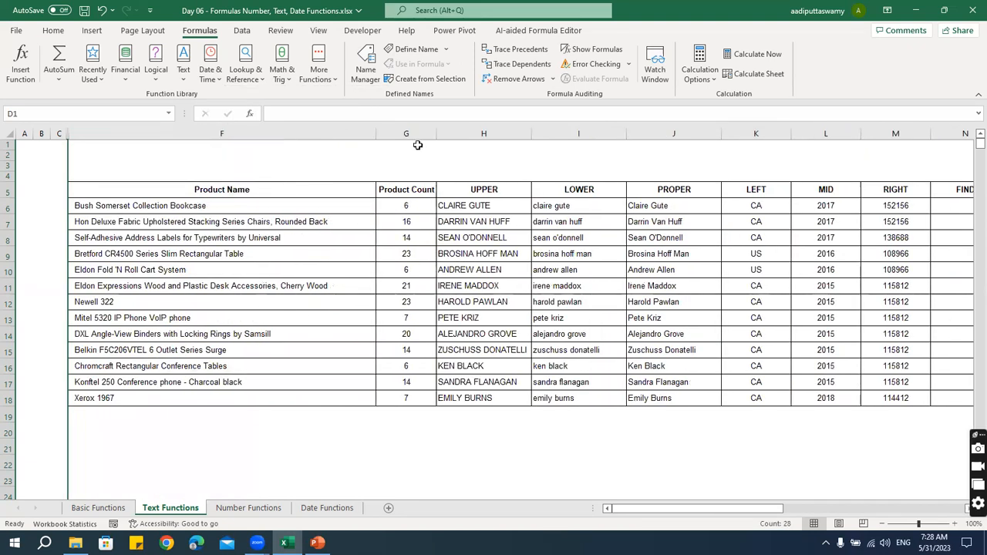
Step: Hide the columns from Product Count through RIGHT (G:M)
left_click_drag(415, 128, 868, 170)
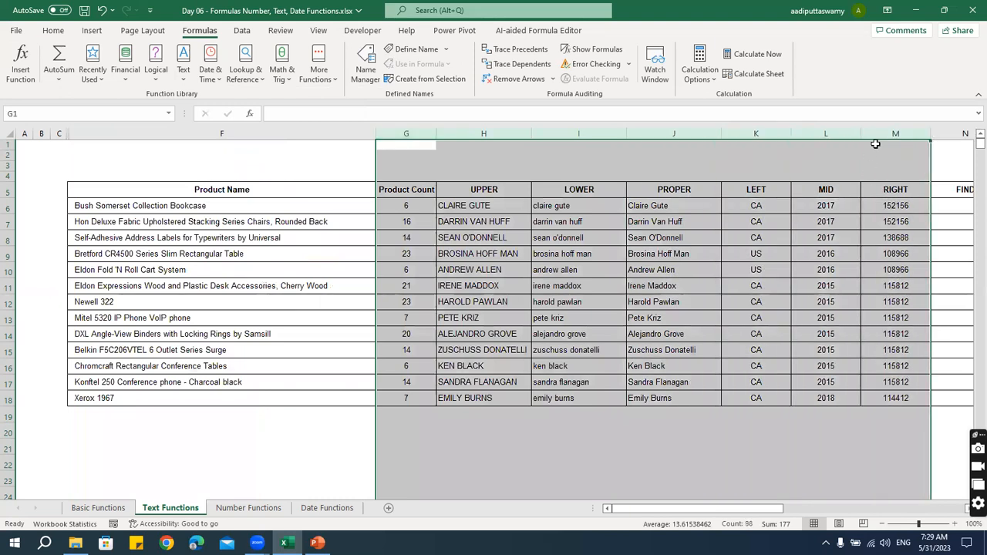
right_click(881, 137)
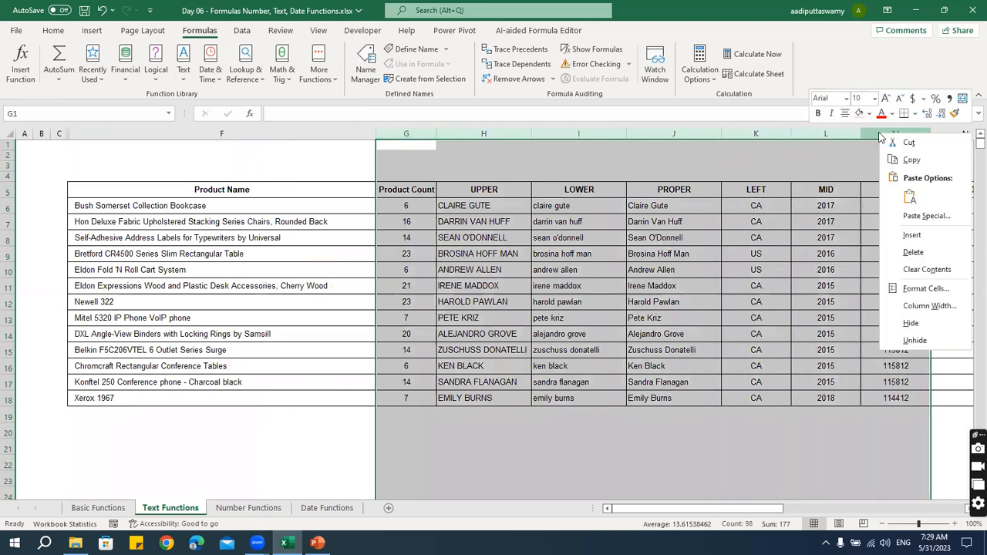
left_click(910, 323)
Step: Locate the lowercase "s" in the product name in F6 with =FIND("s",F6) in N6
left_click_drag(185, 207, 278, 398)
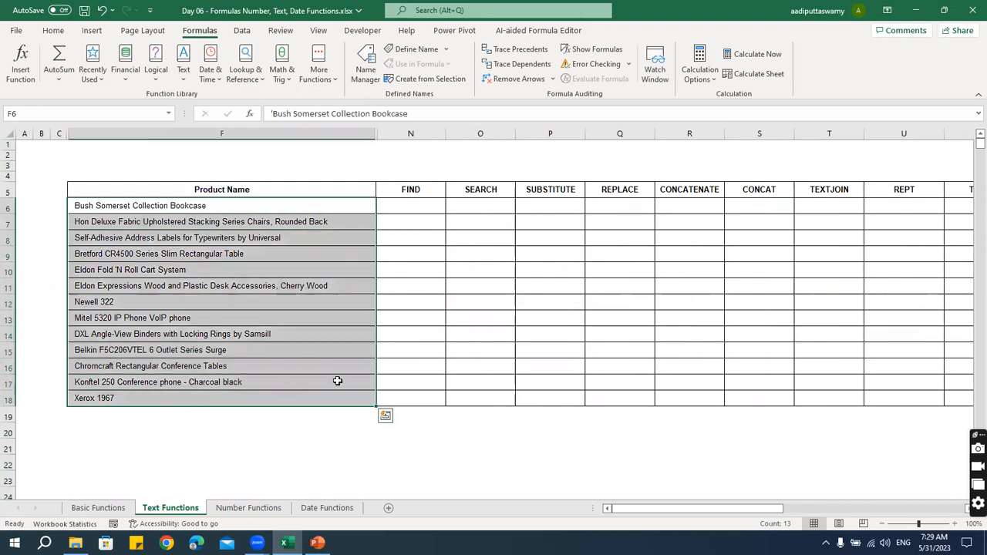
left_click(409, 189)
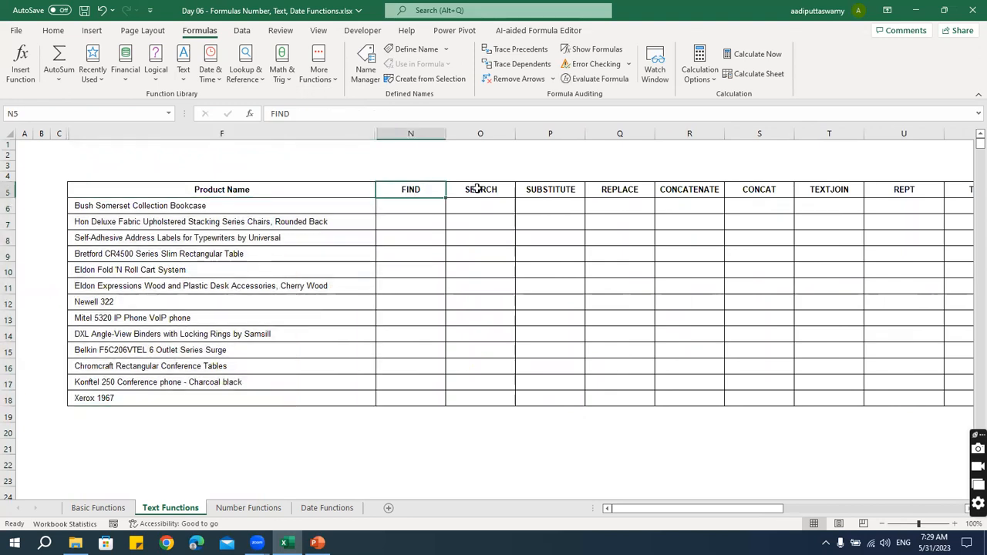
left_click(478, 190)
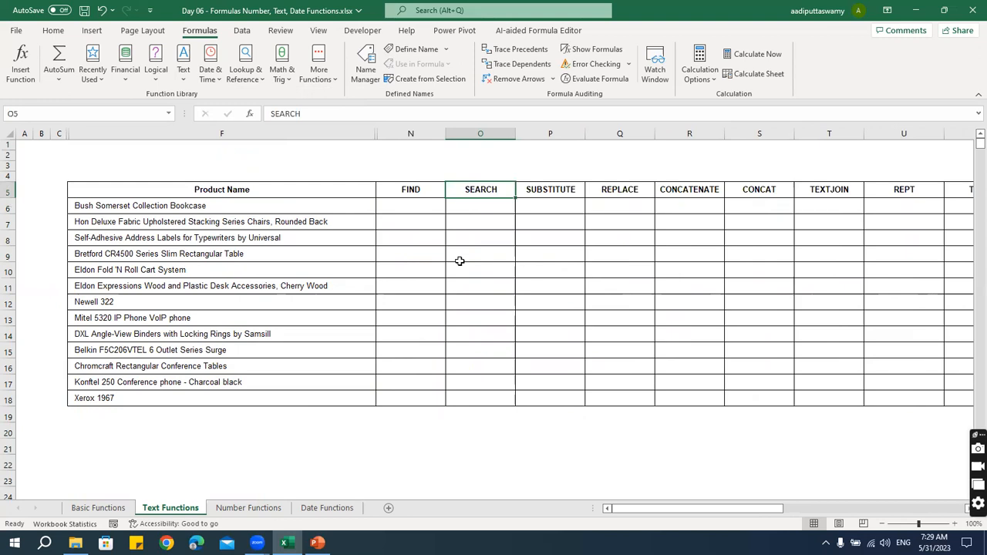
left_click(415, 207)
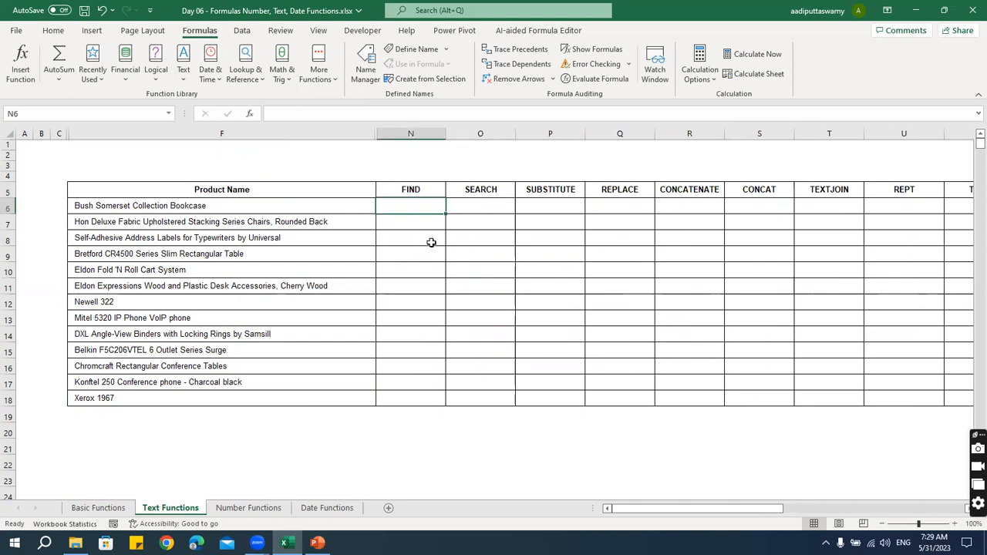
type("=FIND(\"s")
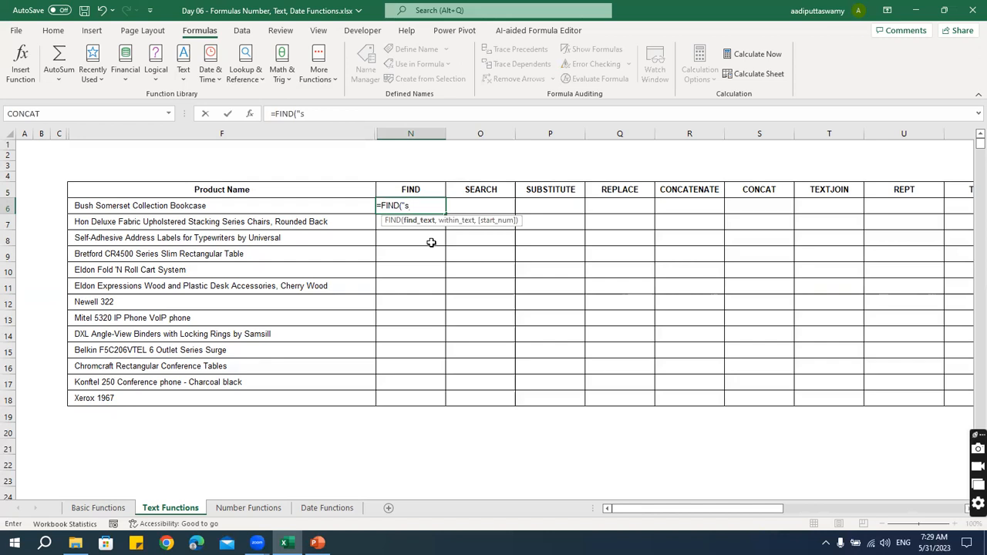
type("\",")
key("Left")
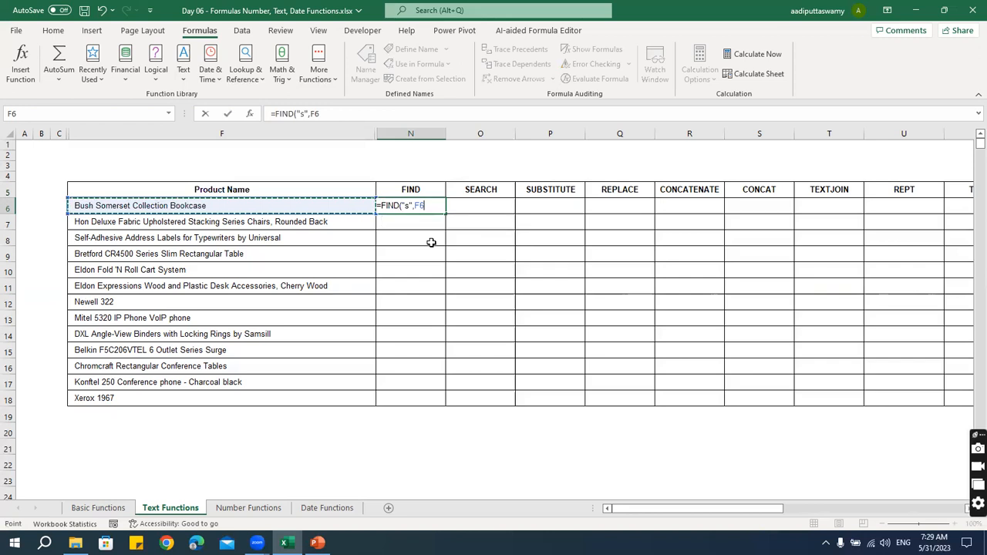
key("Return")
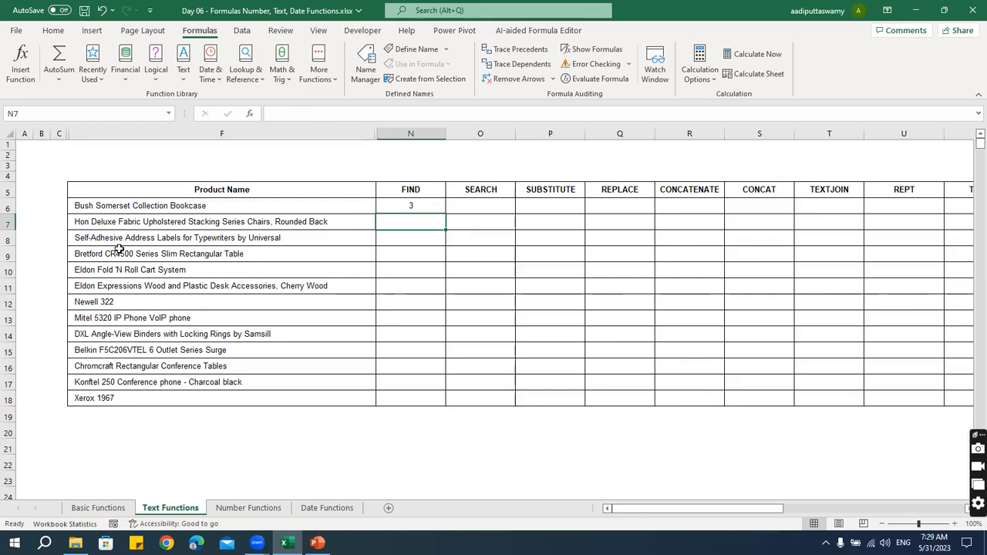
left_click(432, 205)
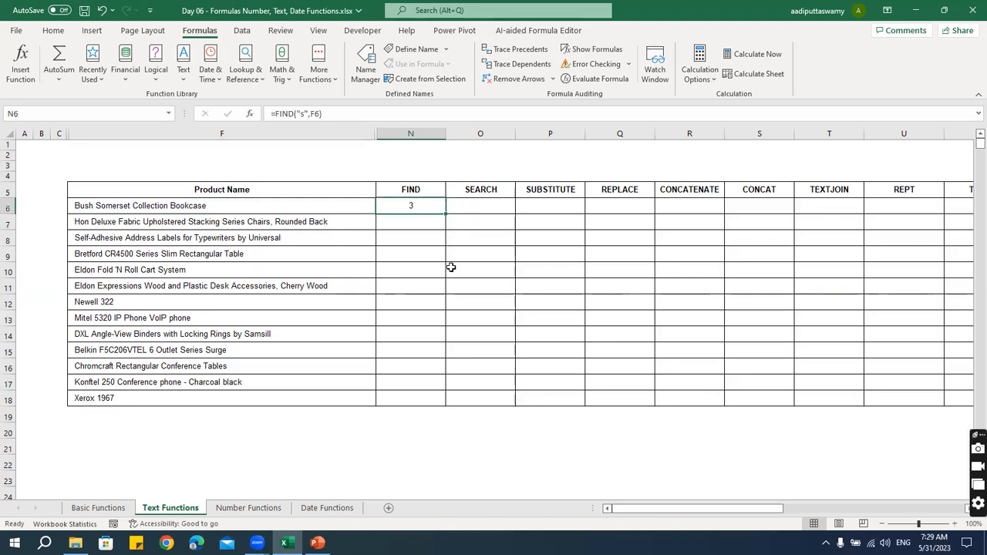
Step: Locate "s" in the product name in F6 with =SEARCH("s",F6) in O6 and select it together with the FIND result
left_click(479, 203)
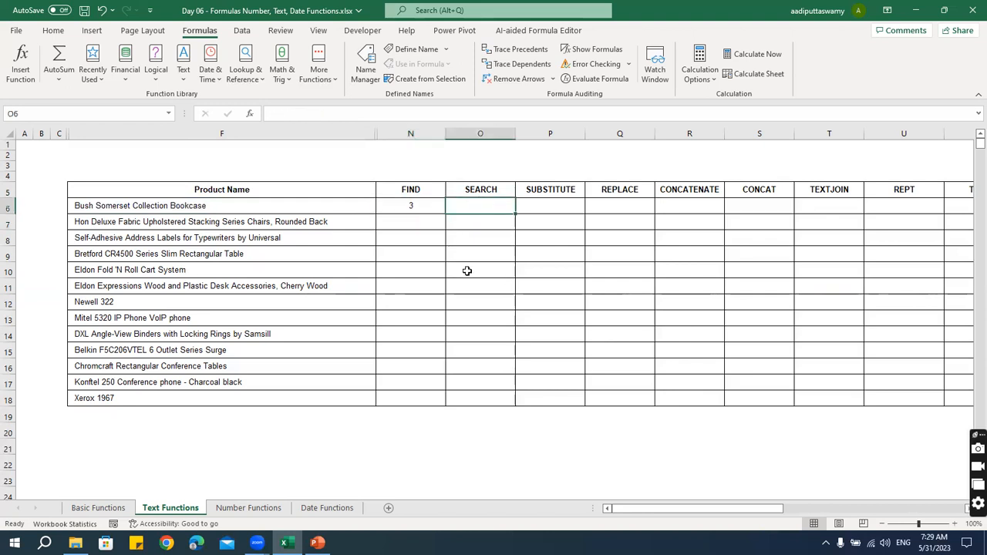
type("=searc")
key("Tab")
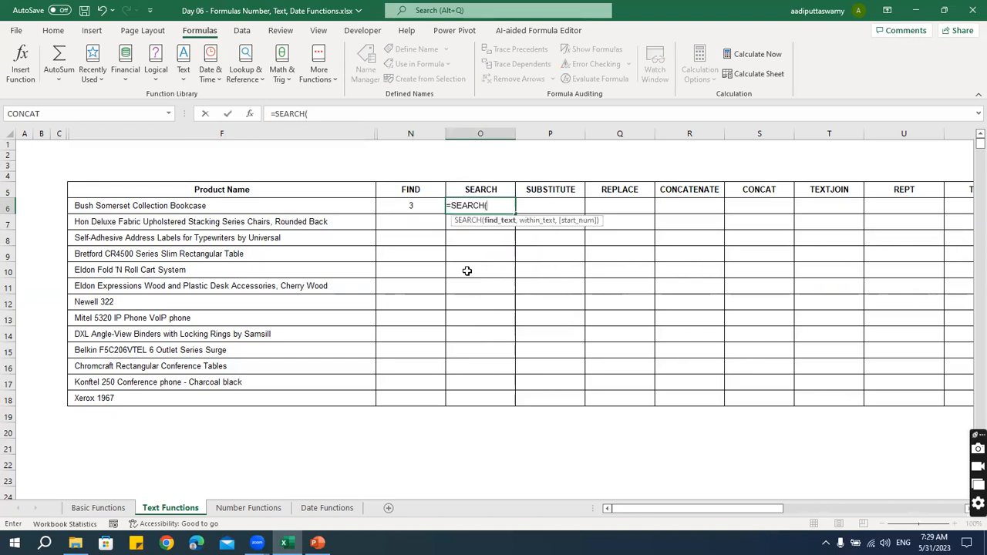
type("\"s\",")
key("Left")
key("Left")
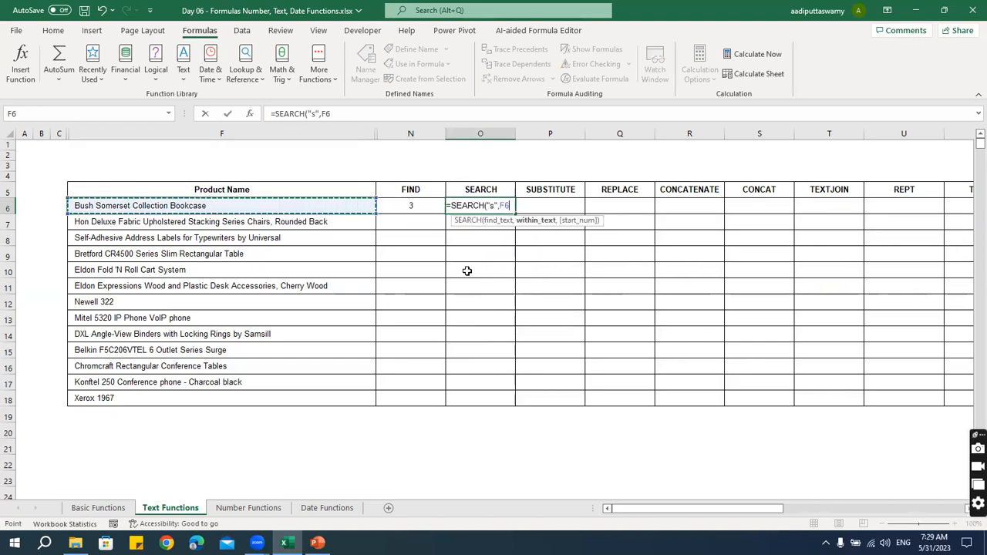
type(")")
key("Return")
key("Up")
key("Left")
key("shift+Right")
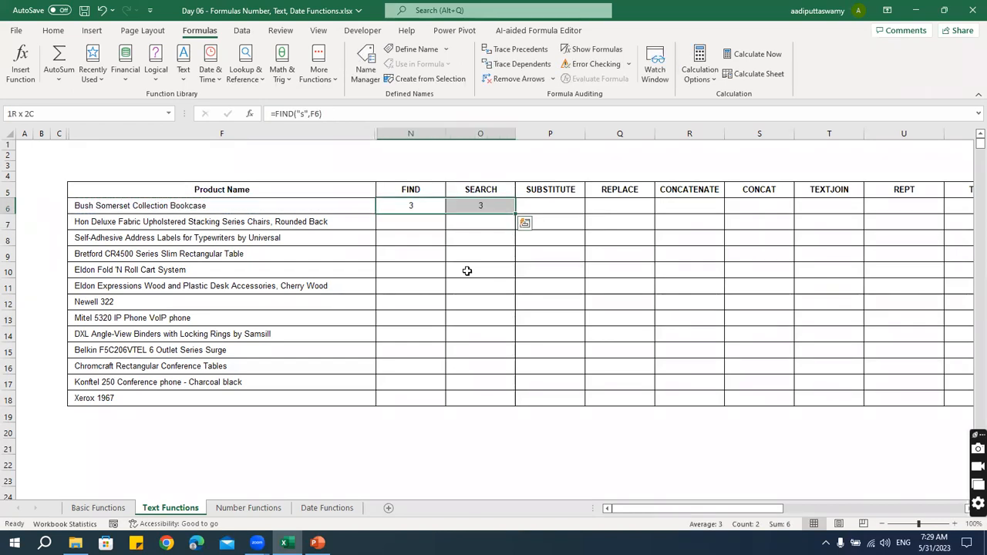
Step: Change the FIND formula in N6 to look for a capital "S": =FIND("S",F6)
double_click(423, 207)
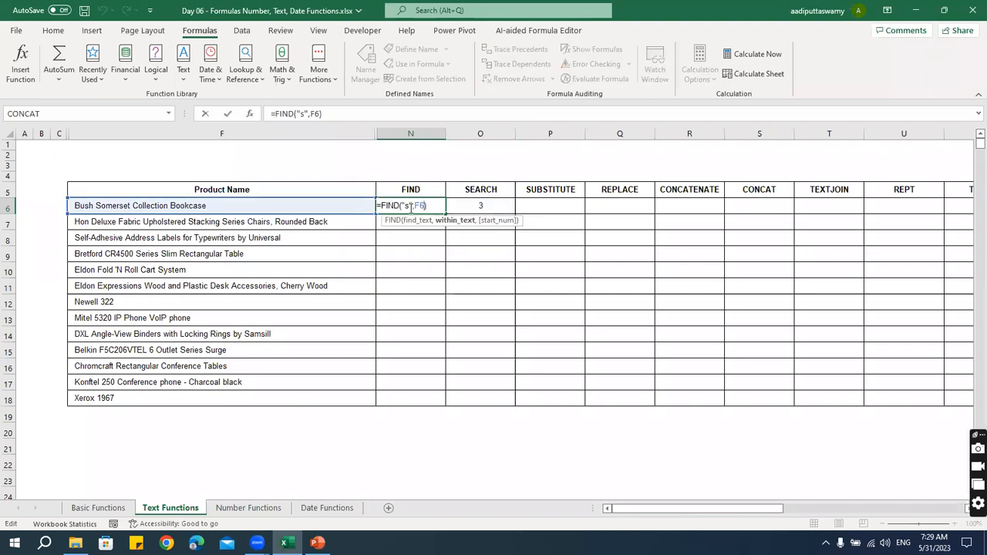
left_click(408, 206)
key("BackSpace")
type("S")
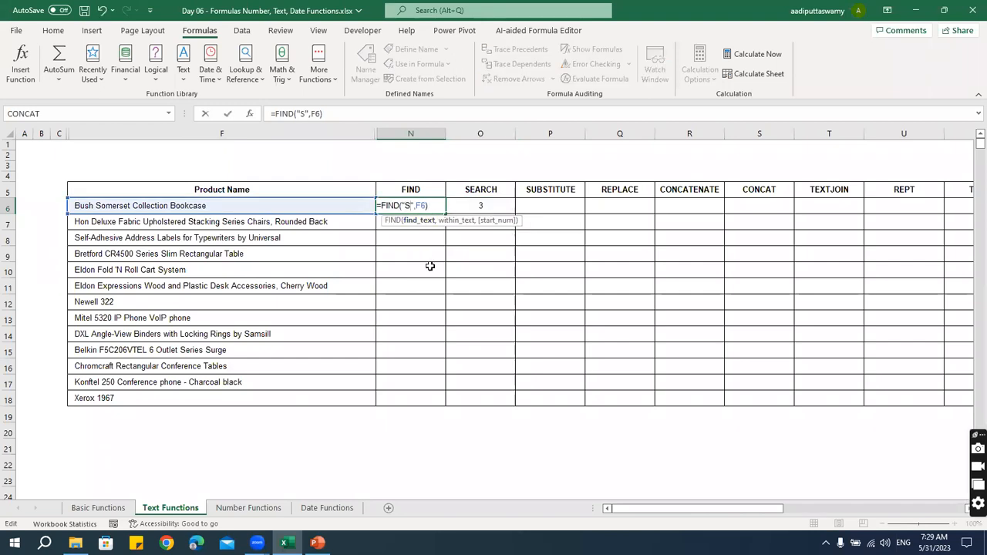
key("Return")
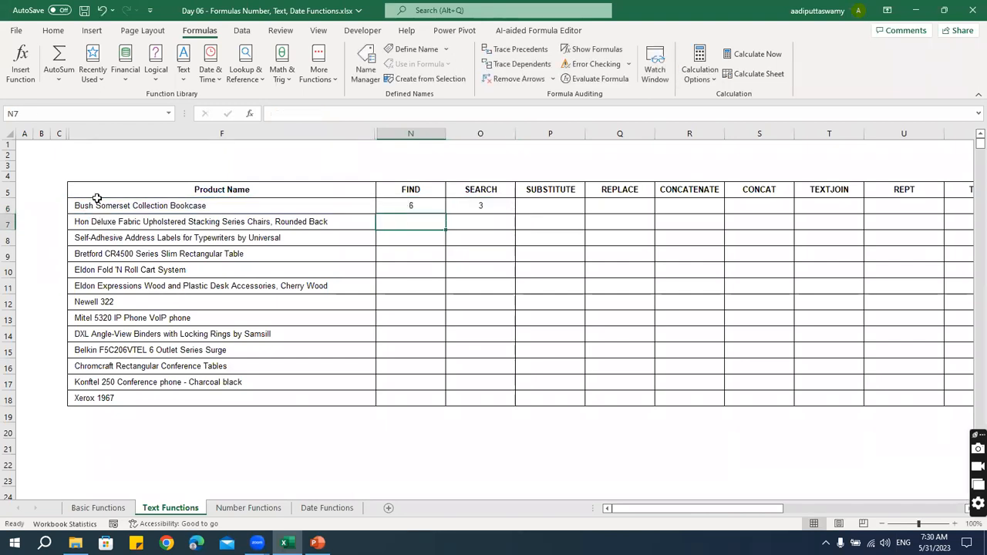
Step: Change the SEARCH formula in O6 to look for a capital "S" and compare its result with FIND in N6
double_click(489, 205)
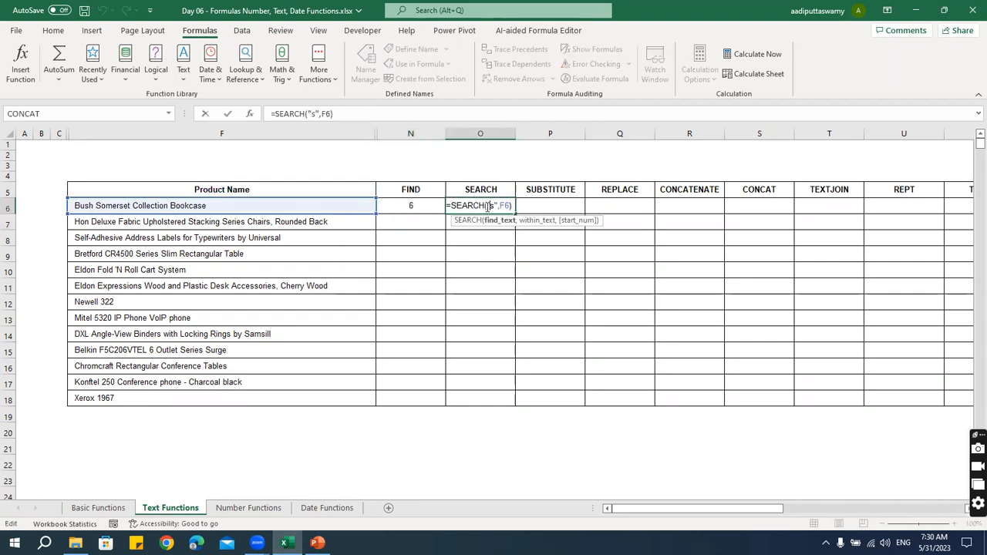
key("BackSpace")
type("S")
key("Return")
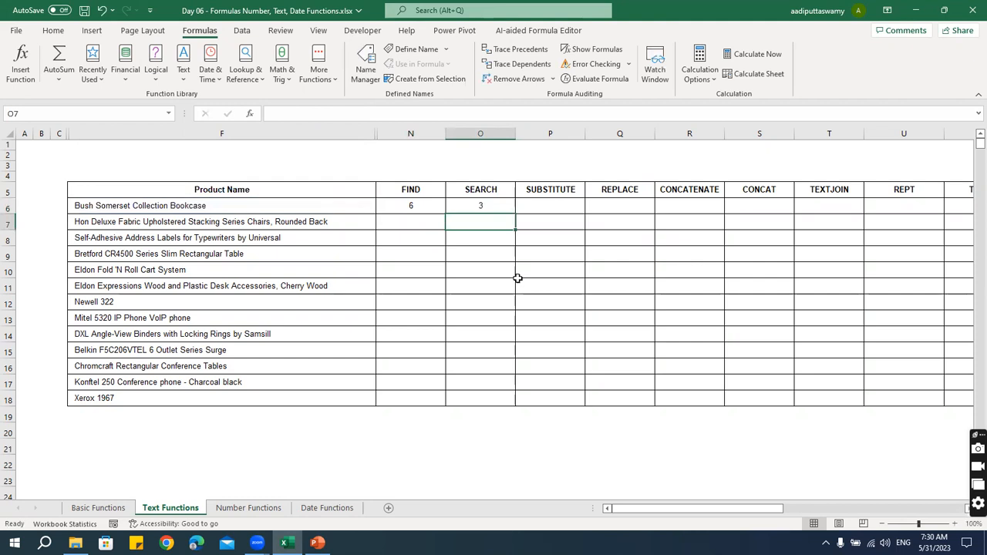
left_click(403, 191)
left_click(453, 190)
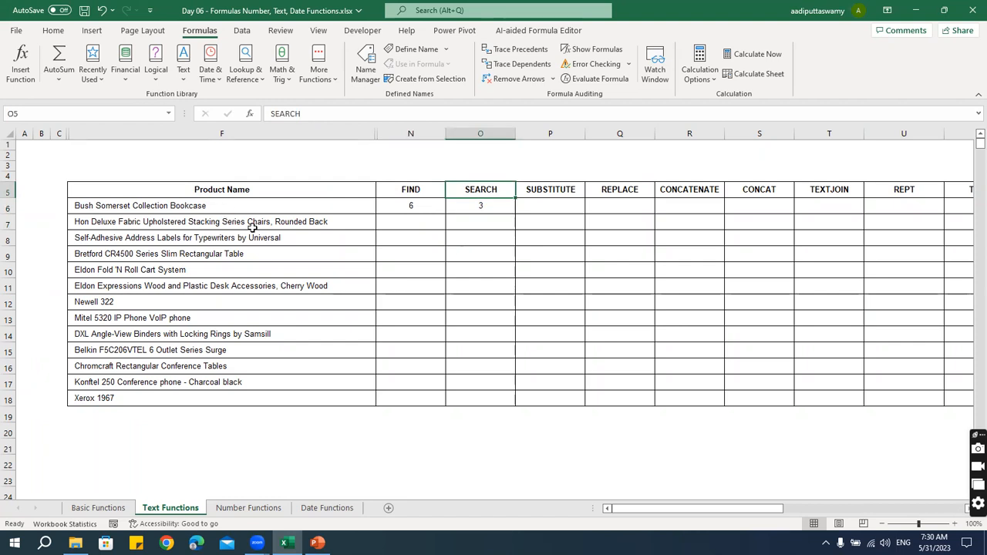
left_click_drag(412, 205, 469, 205)
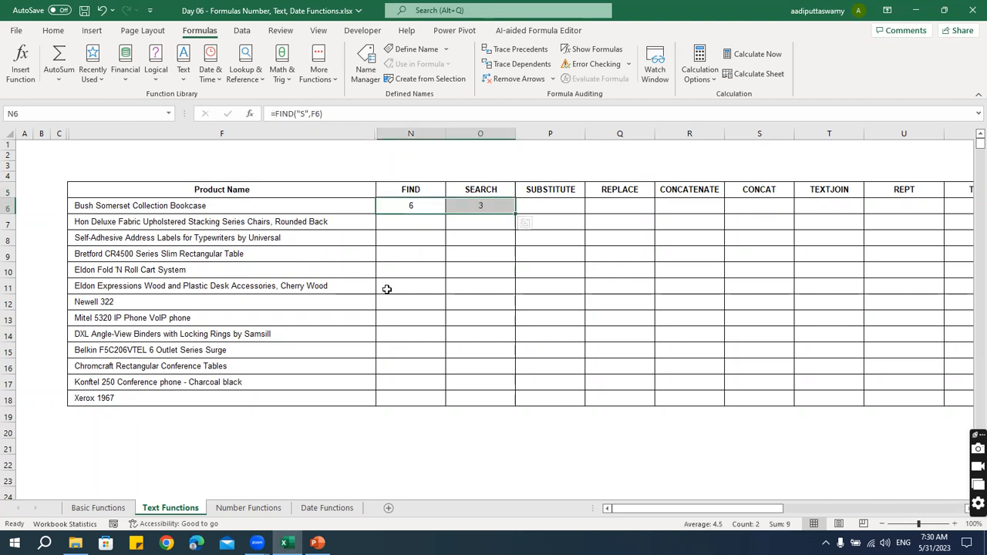
Step: Change the FIND formula in N6 to look for a letter missing from the product name: =FIND("z",F6)
double_click(407, 206)
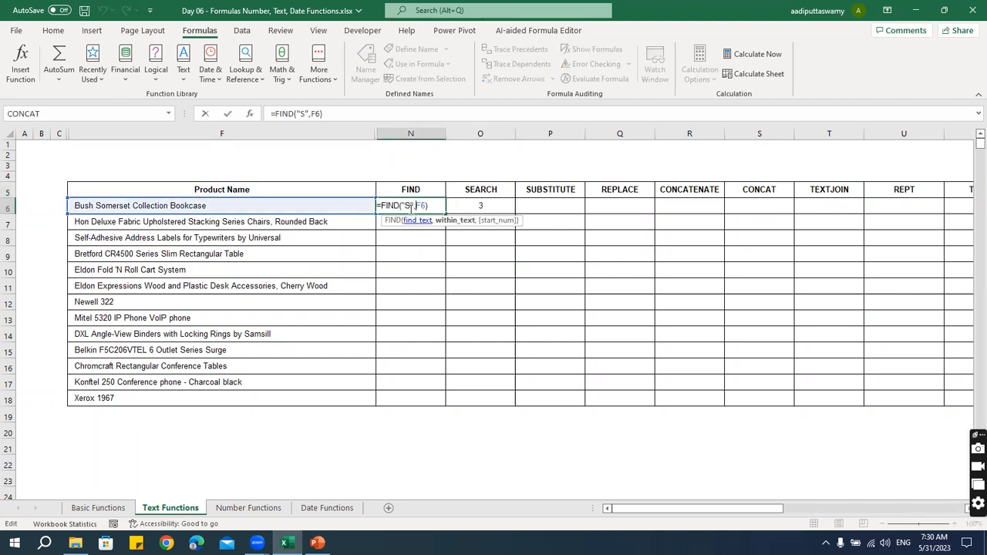
key("BackSpace")
type("z")
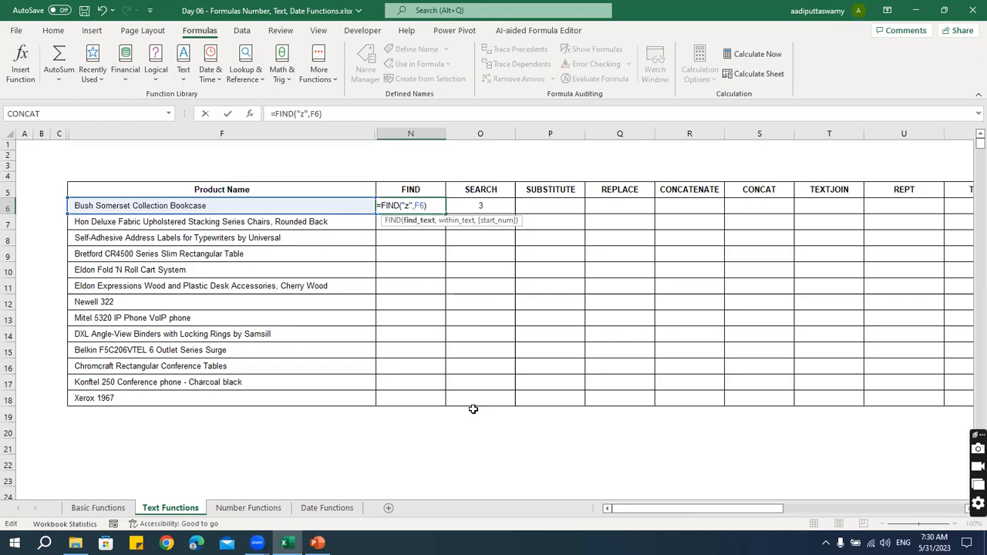
key("Return")
Step: Change the SEARCH formula in O6 to =SEARCH("z",F6) and select it together with the FIND result
double_click(480, 205)
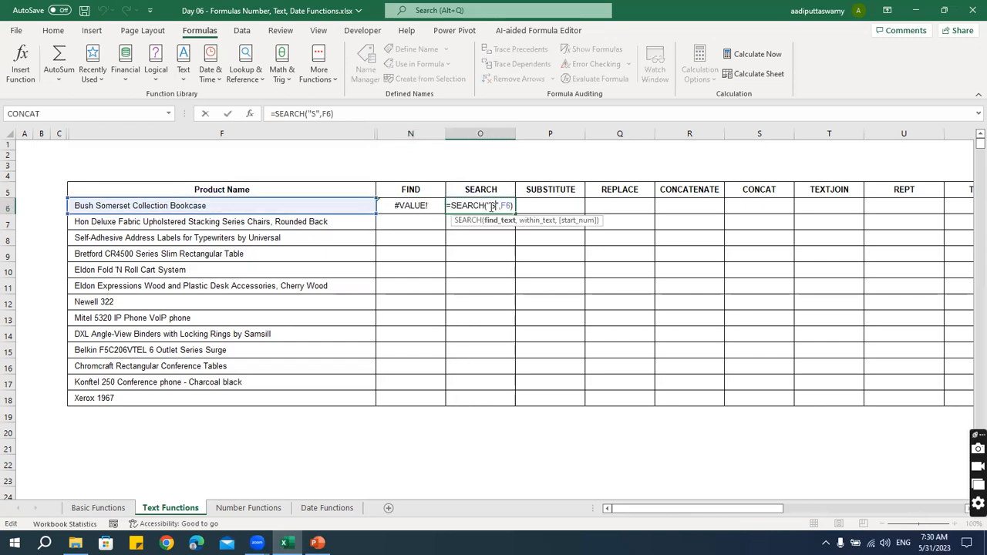
double_click(493, 205)
type("z")
key("Return")
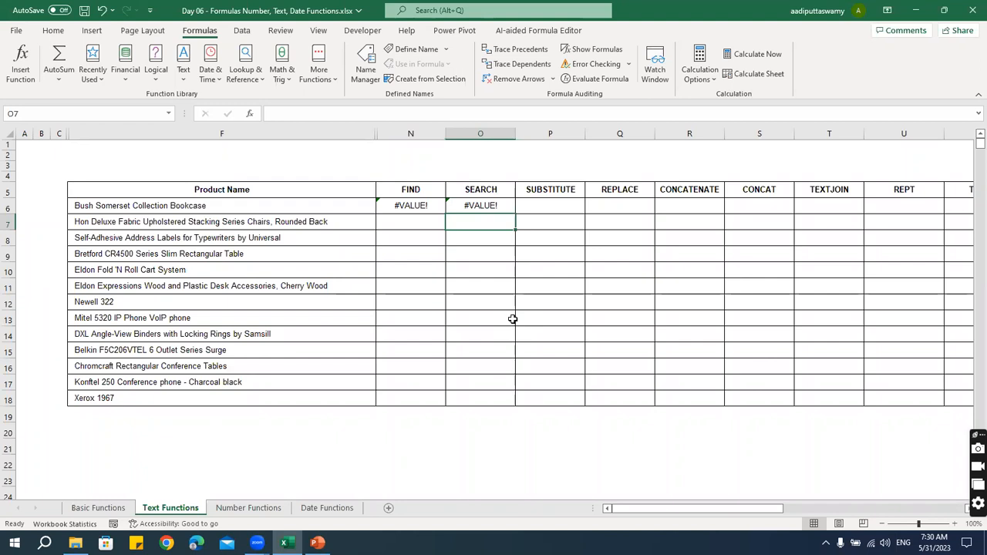
left_click_drag(424, 206, 459, 205)
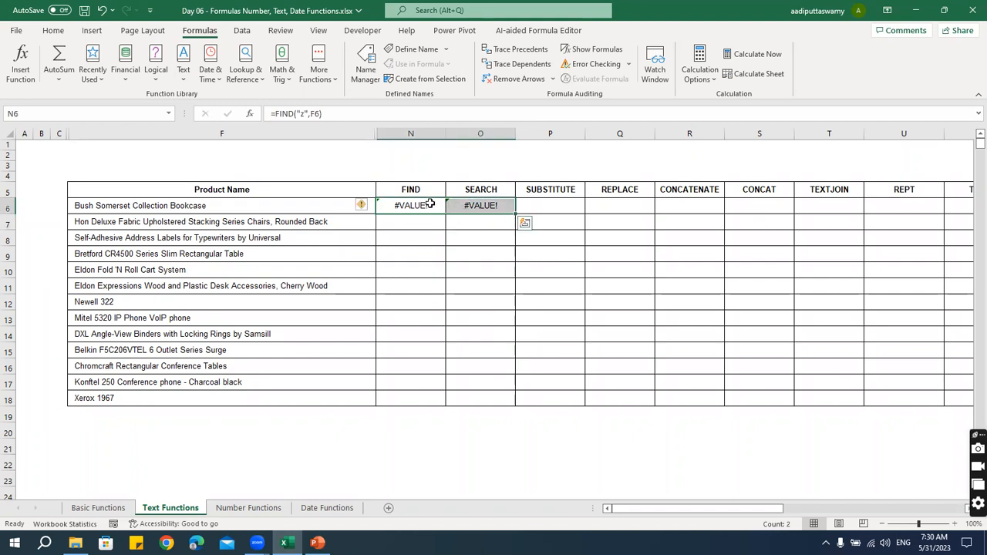
Step: Change the FIND formula in N6 to look for the word "Series": =FIND("Series",F6)
double_click(429, 206)
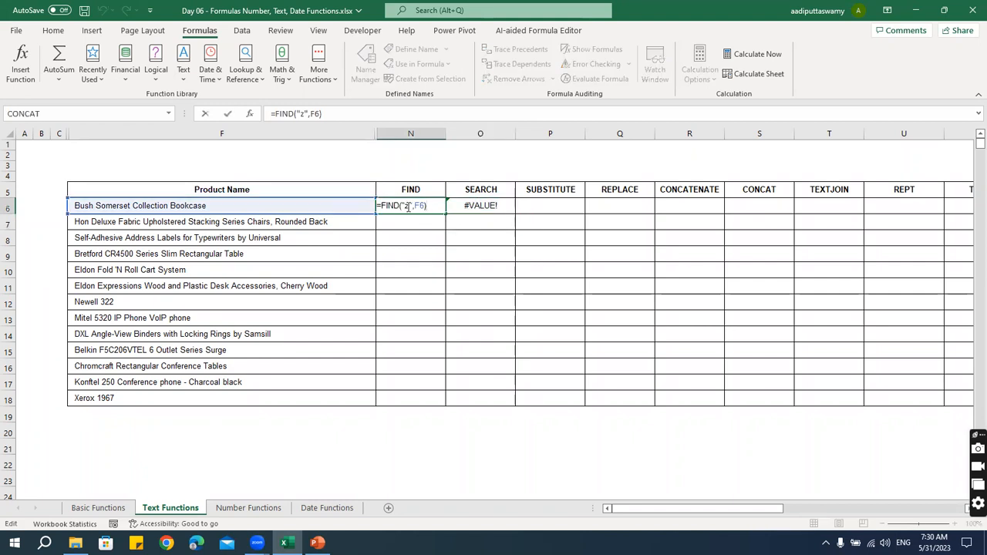
double_click(408, 207)
type("Series")
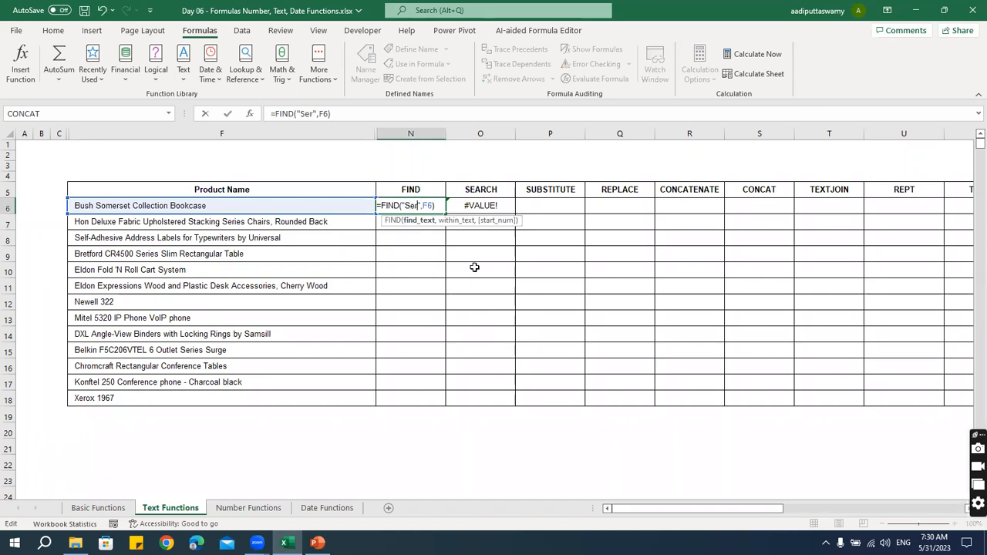
key("Return")
Step: Fill the FIND formula from N6 down to N18 for all product names
key("Up")
key("shift+Down")
key("shift+Down")
key("shift+Down")
key("shift+Down")
key("shift+Down")
key("shift+Down")
key("shift+Down")
key("shift+Down")
key("shift+Down")
key("shift+Down")
key("shift+Down")
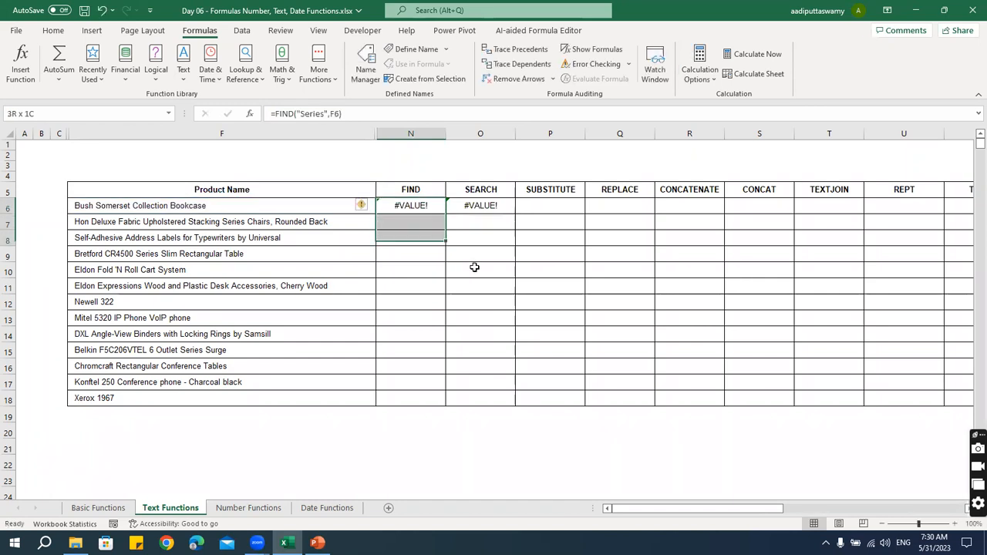
key("shift+Down")
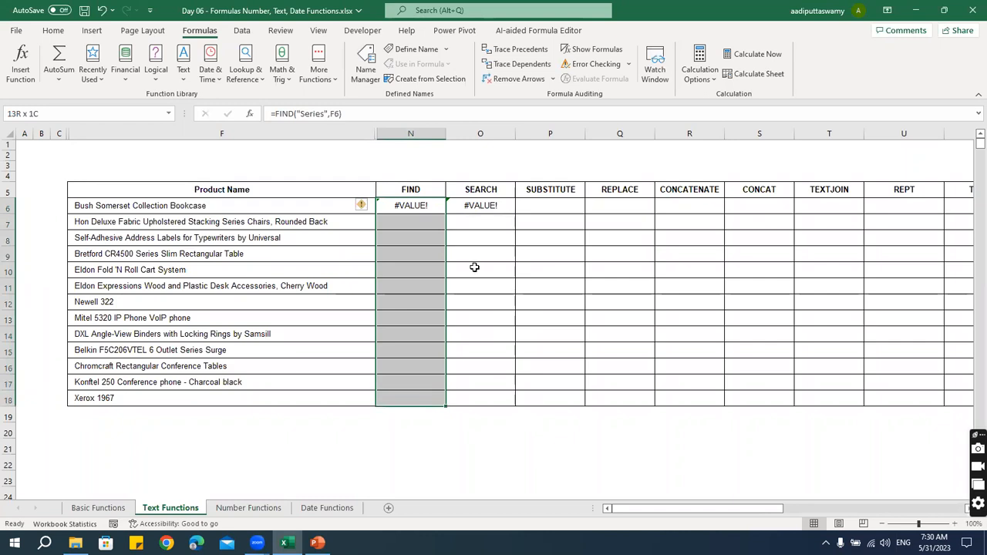
key("ctrl+d")
Step: Examine the FIND results in column N against the product names, checking which ones contain "Series"
key("Down")
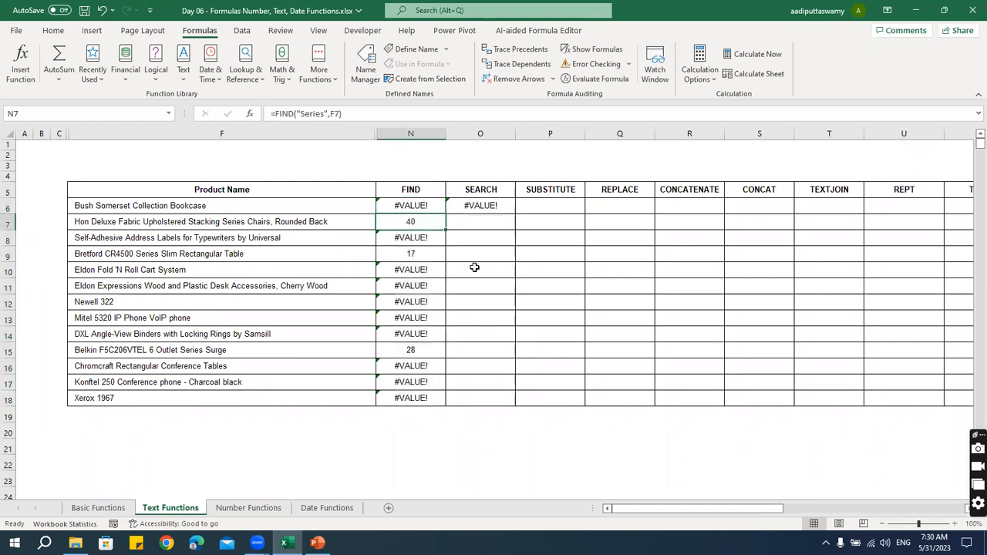
key("Down")
key("Down")
key("Down")
key("Down")
key("Down")
key("Down")
key("Down")
key("Down")
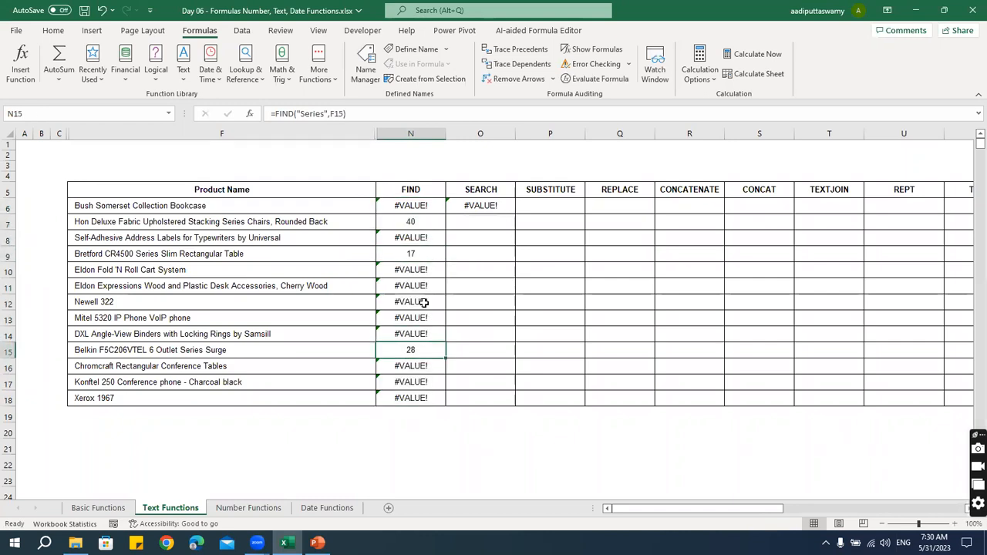
left_click_drag(428, 269, 429, 332)
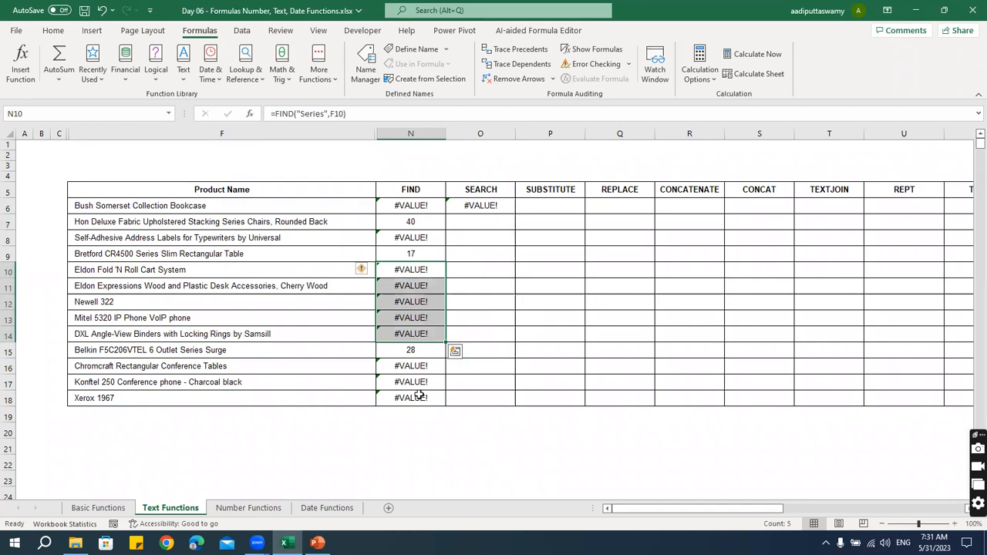
left_click(233, 222)
left_click(411, 223)
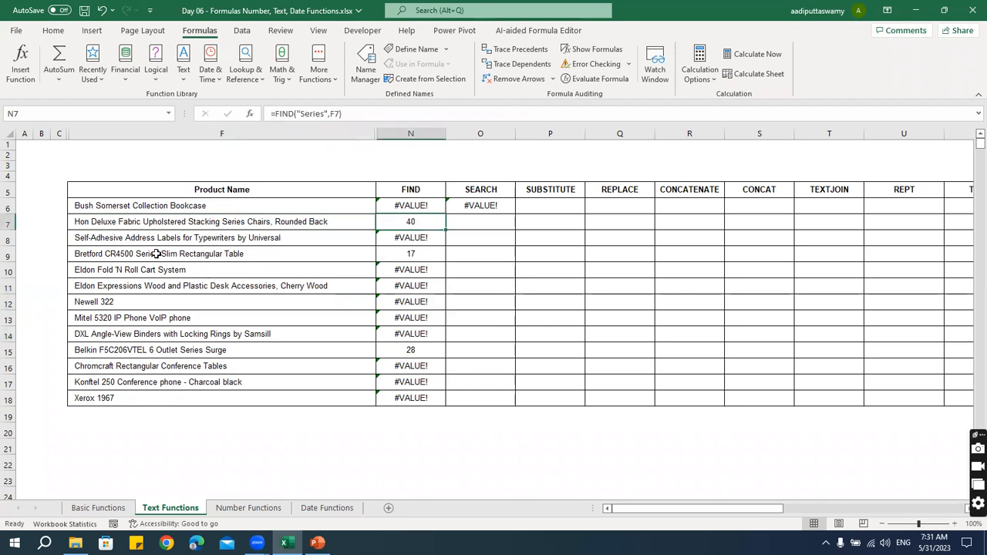
Step: Append the lowercase word "series" to the product name Newell 322 in F12 and check its FIND result in N12
double_click(226, 305)
type("series")
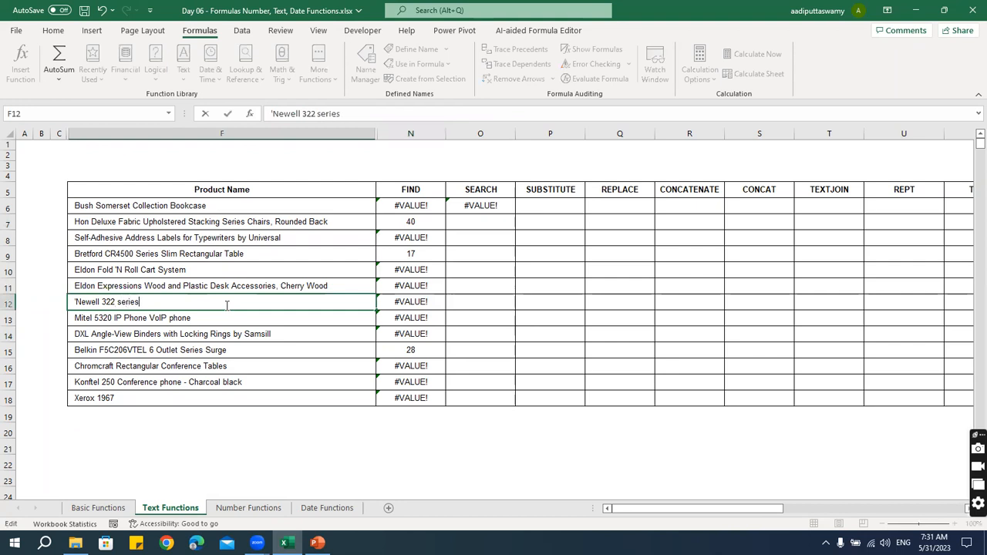
key("Return")
left_click(139, 302)
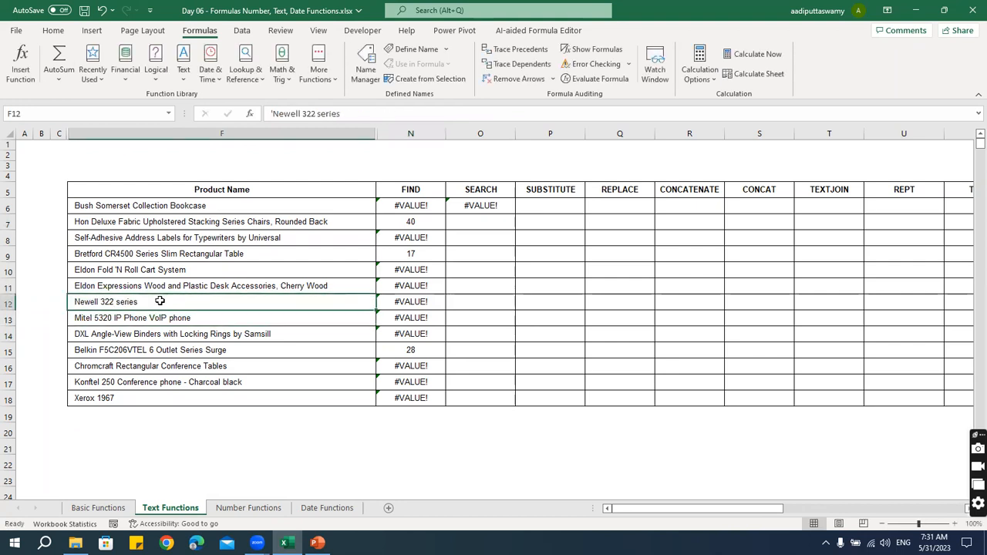
left_click(408, 306)
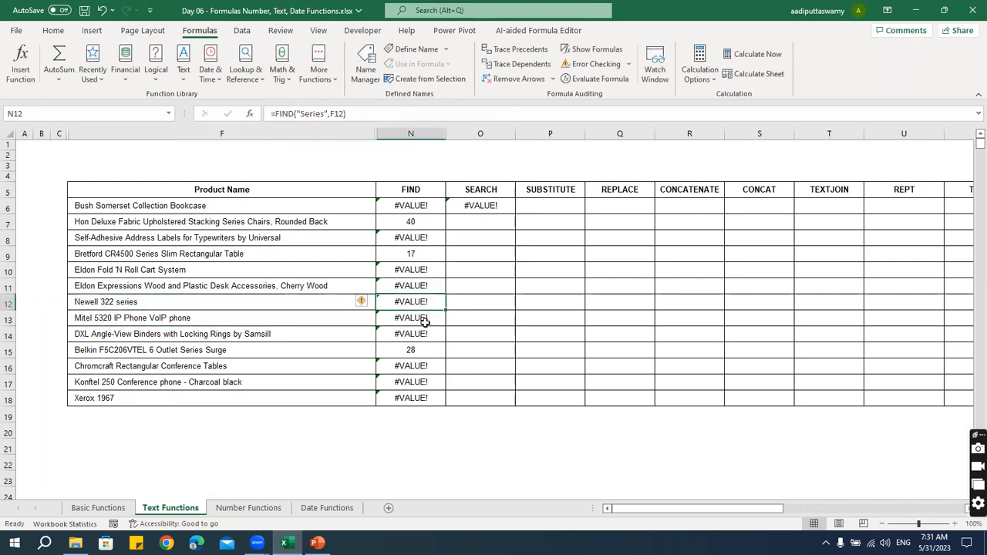
Step: Change the SEARCH formula in O6 to look for the word "Series": =SEARCH("Series",F6)
double_click(480, 205)
double_click(422, 206)
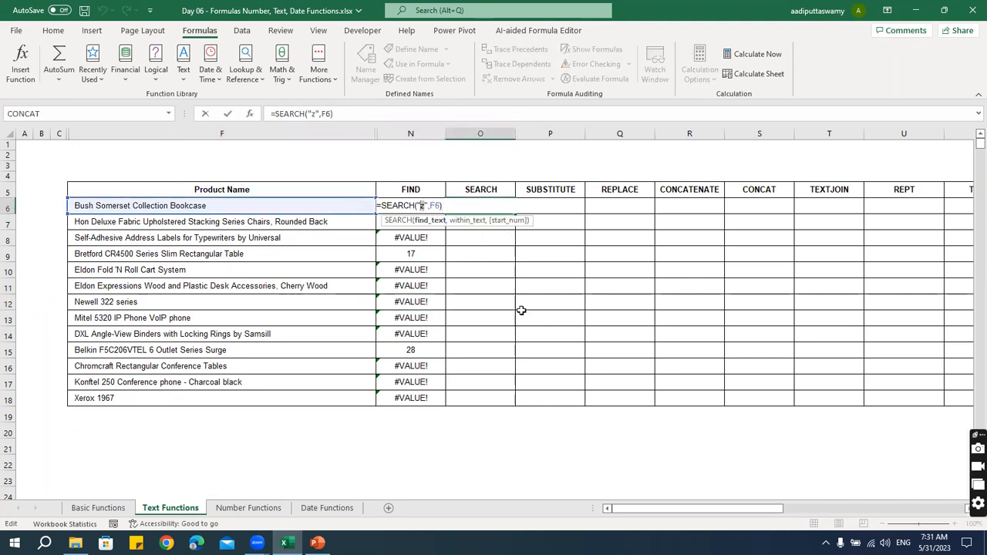
type("Series")
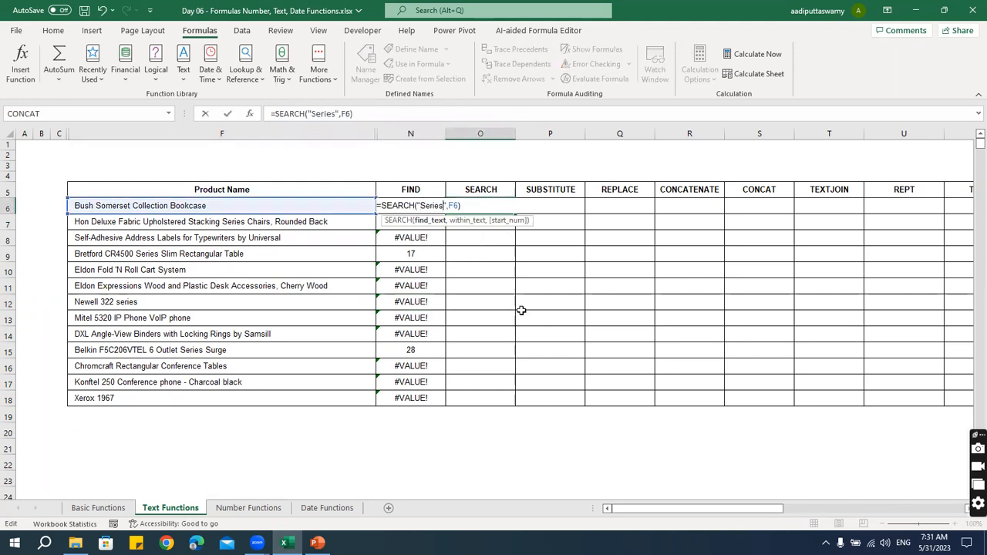
key("Return")
Step: Fill the SEARCH formula from O6 down to O18 for all product names
key("Up")
key("Left")
key("ctrl+Down")
key("Right")
key("ctrl+shift+Up")
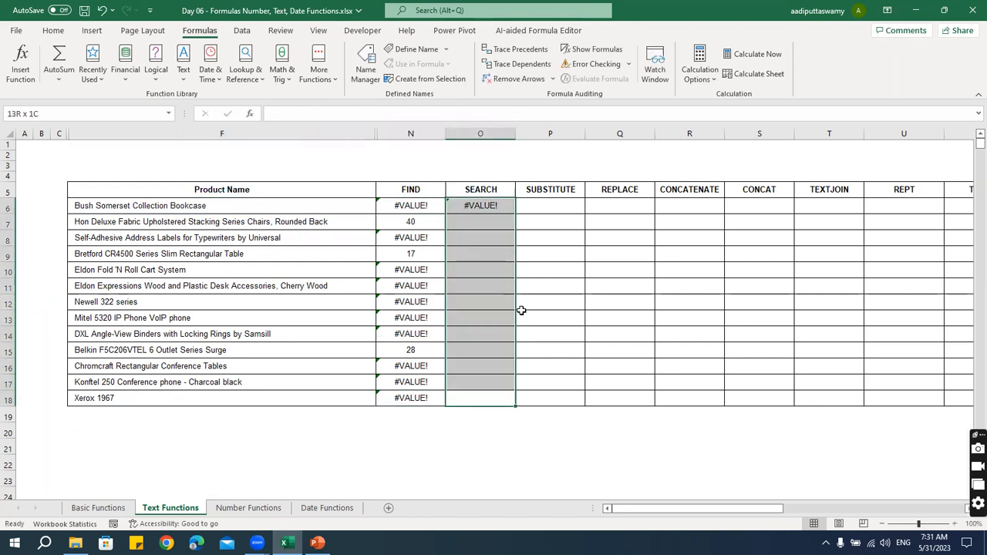
key("ctrl+d")
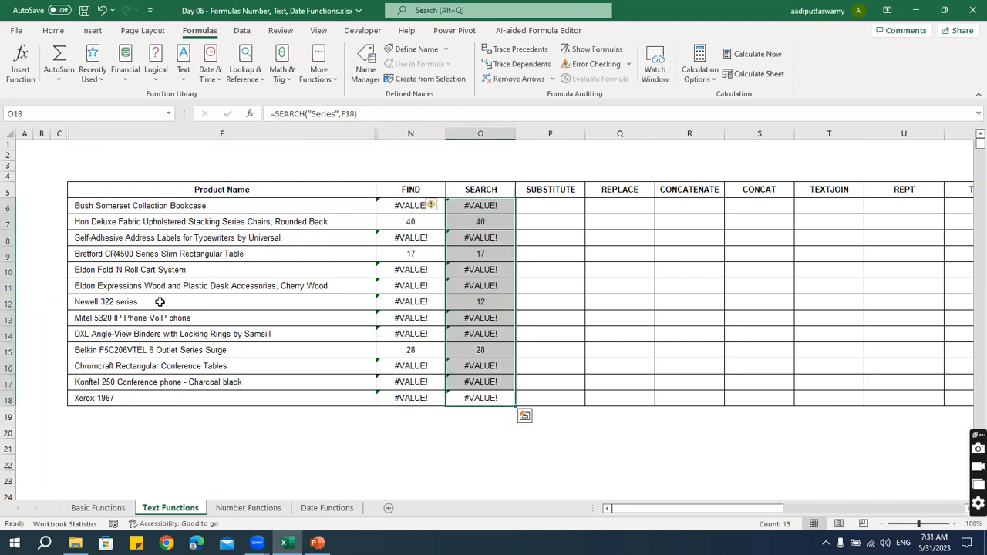
Step: Compare the FIND and SEARCH results for the product name in F12, then across N6:O18, for case sensitivity
left_click(158, 301)
left_click(497, 301, "shift")
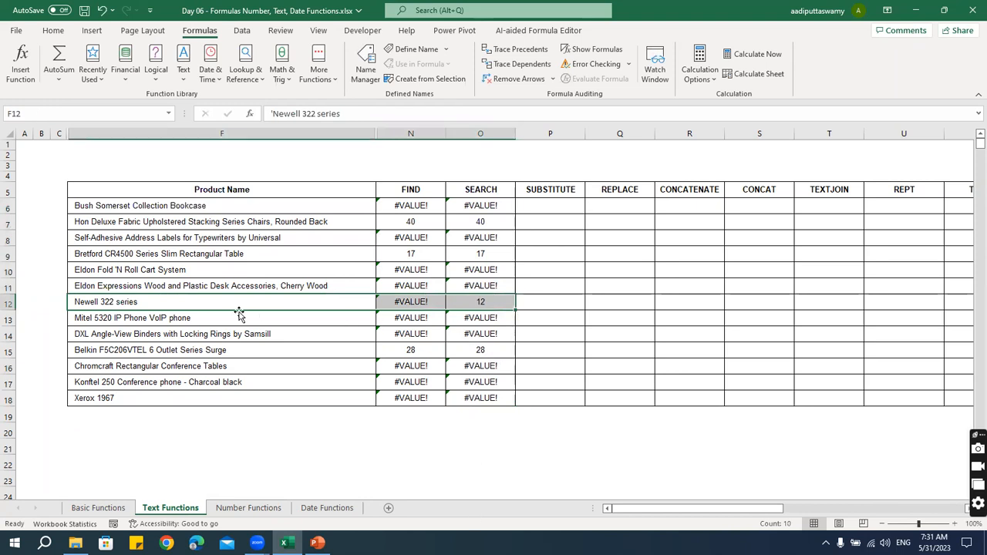
left_click(426, 302)
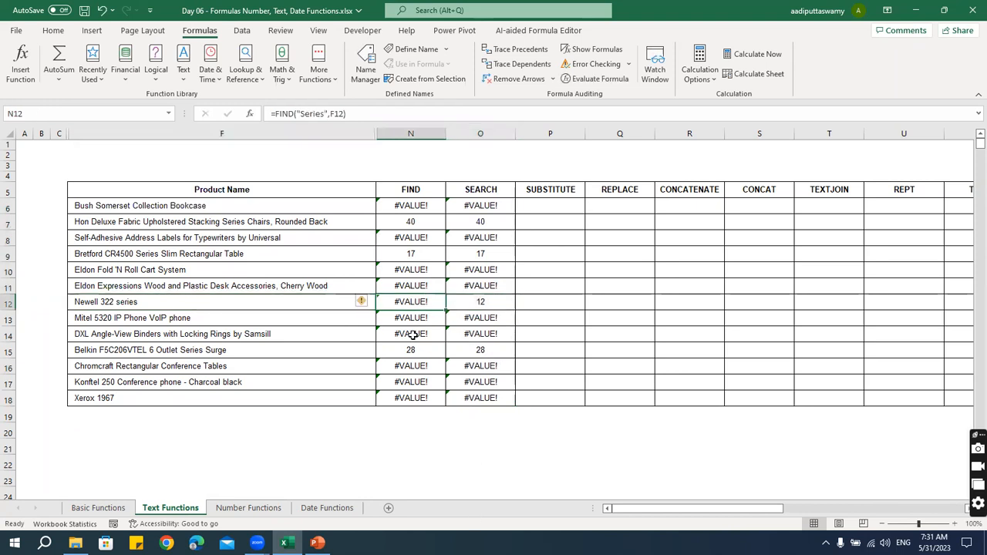
left_click(493, 303)
double_click(494, 303)
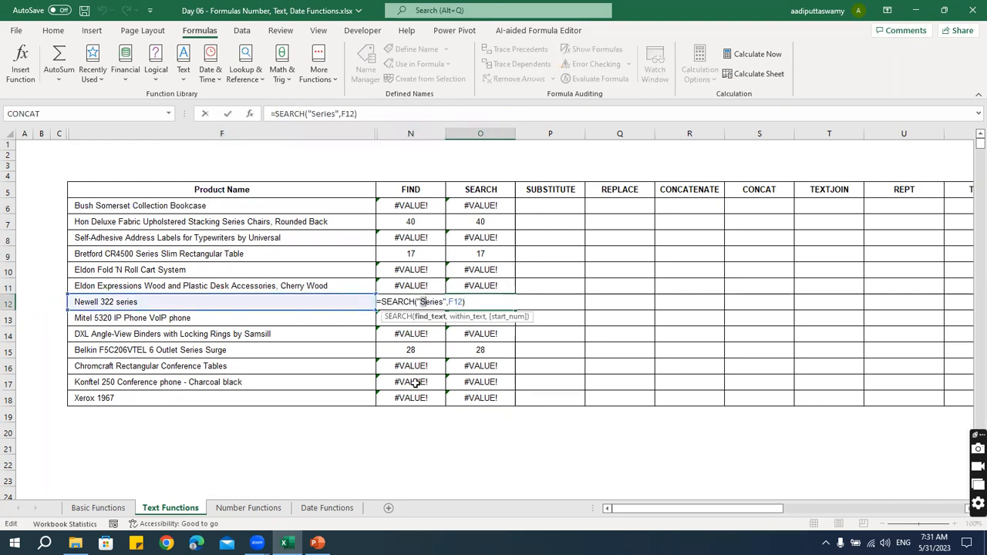
key("Escape")
double_click(125, 302)
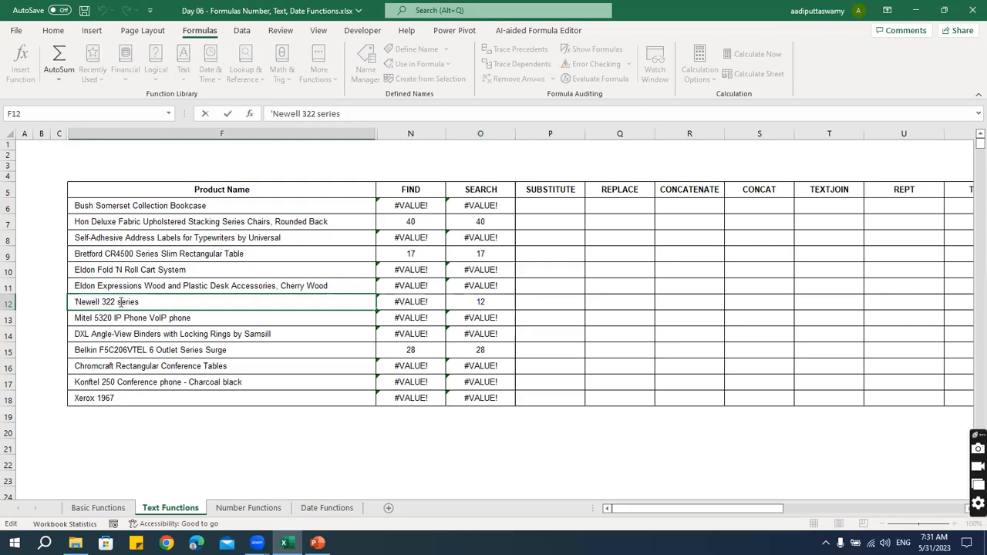
double_click(180, 302)
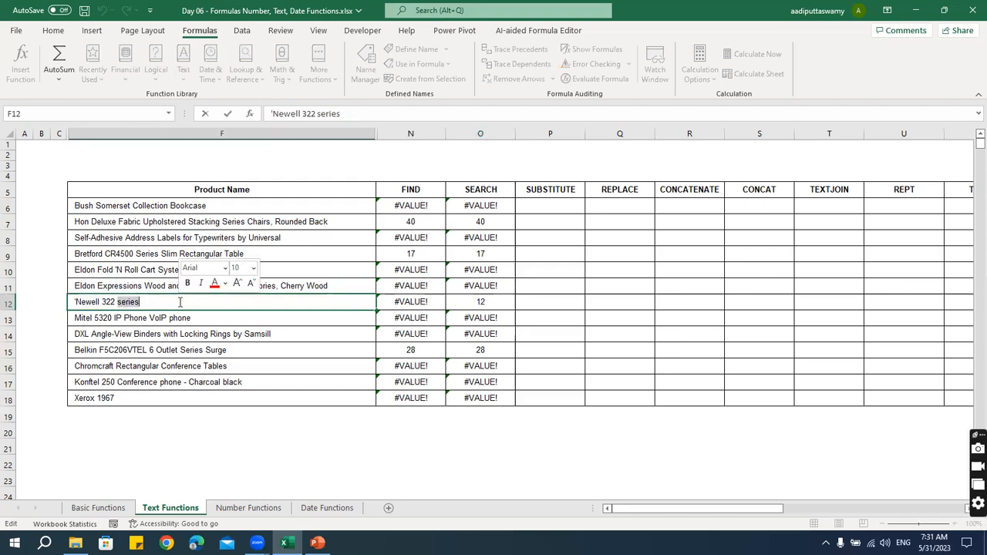
key("Escape")
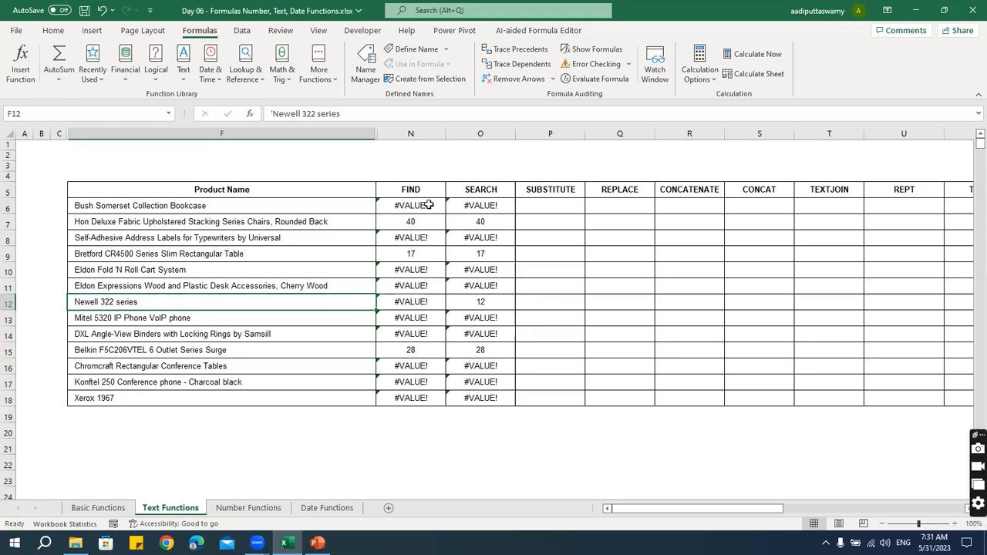
left_click_drag(429, 205, 410, 398)
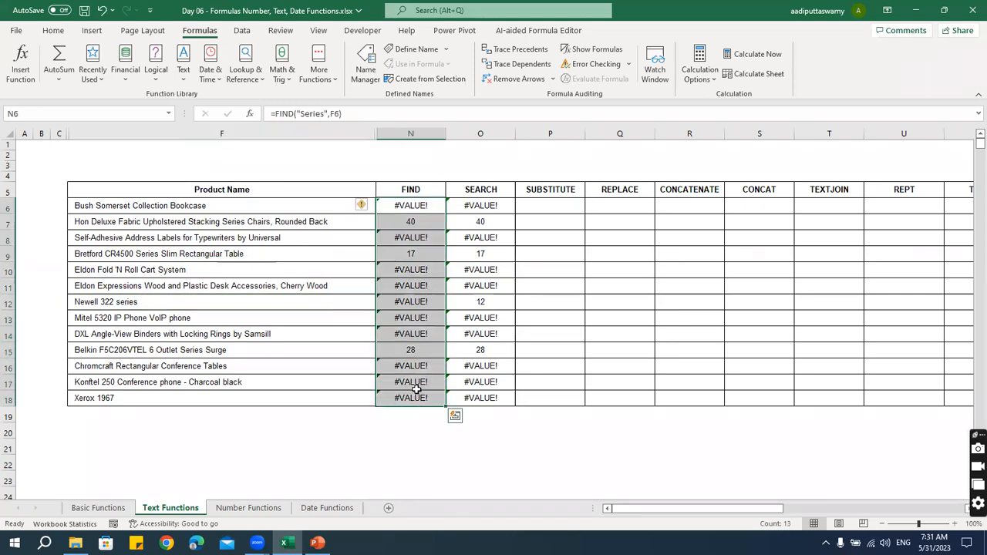
left_click_drag(485, 205, 492, 409)
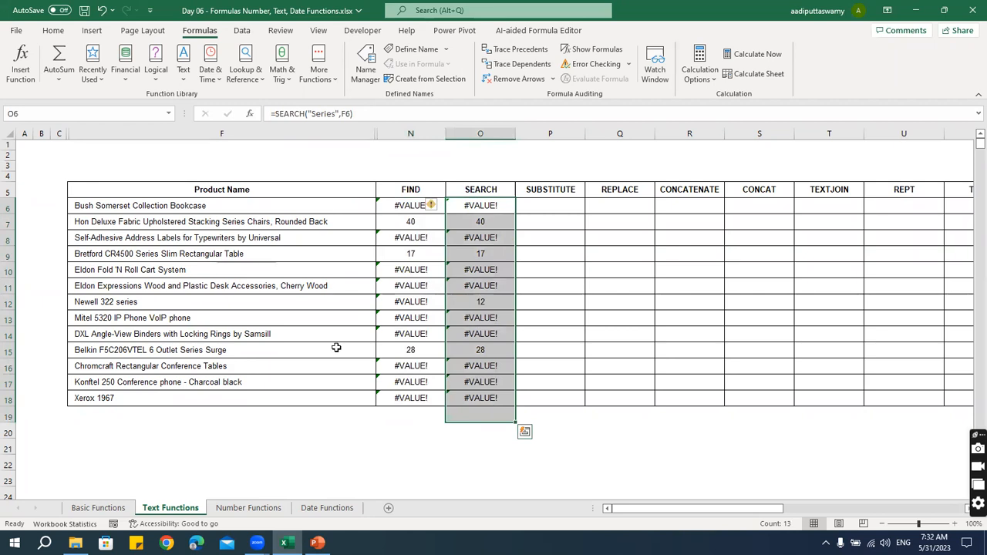
Step: Unhide all hidden columns between C and N
left_click_drag(57, 132, 424, 139)
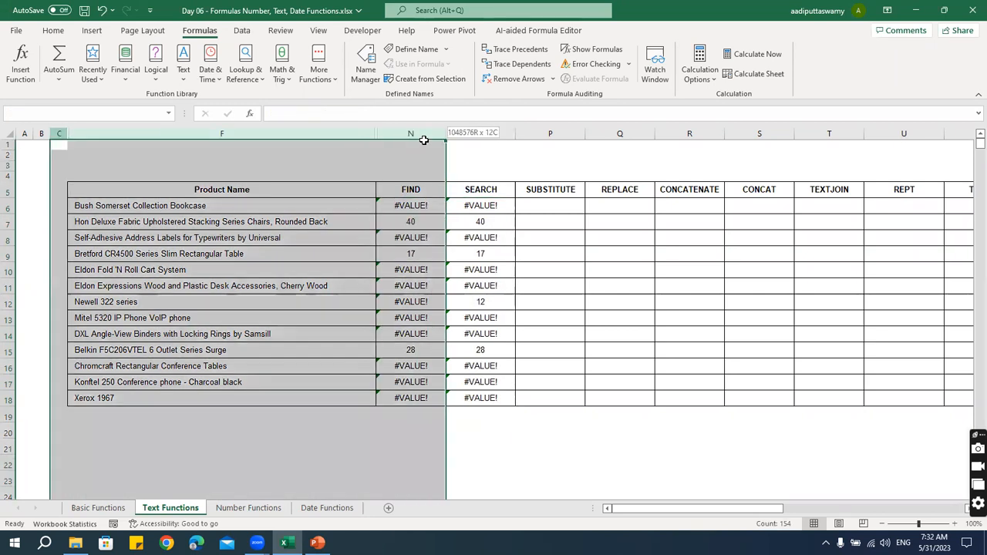
right_click(383, 135)
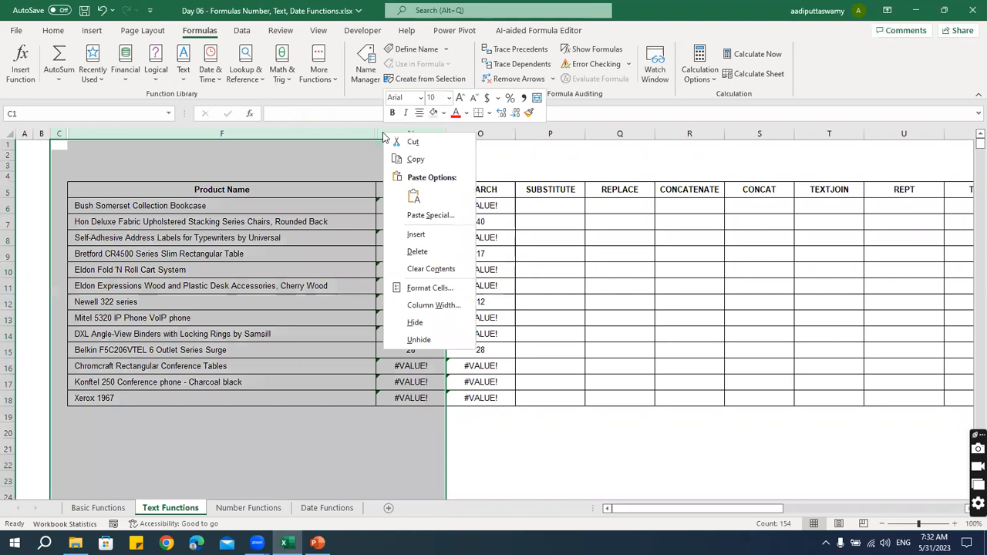
left_click(445, 343)
left_click(381, 316)
Step: Hide columns E through O so the Order ID column sits beside the SUBSTITUTE column
left_click_drag(205, 134, 430, 127)
right_click(430, 129)
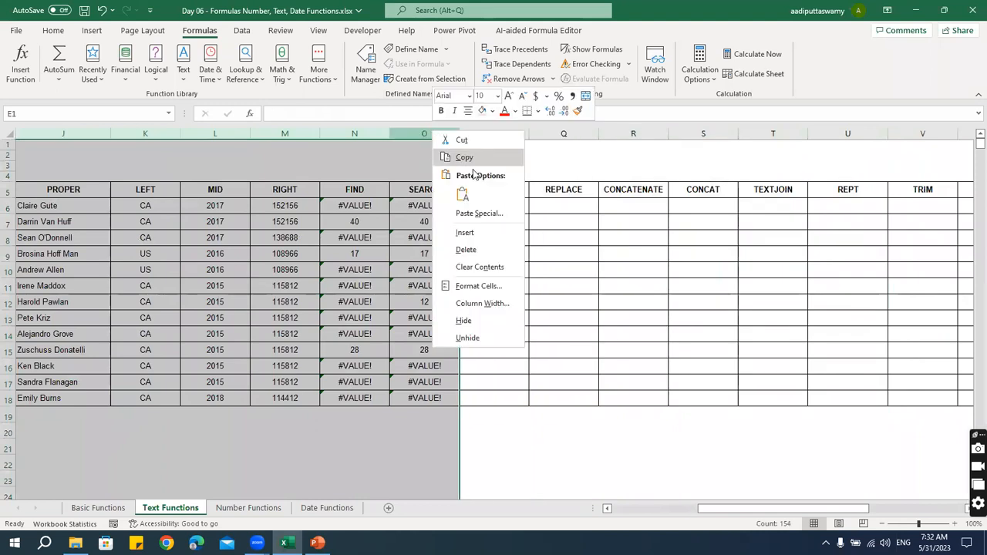
left_click(478, 316)
left_click(276, 259)
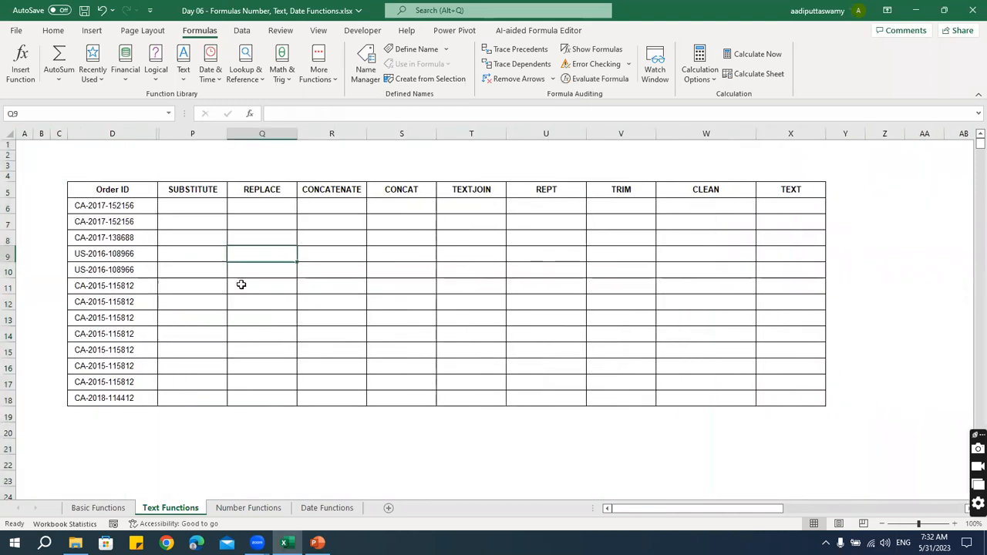
Step: Replace every hyphen in the order IDs with a slash using =SUBSTITUTE(D6,"-","/") in P6, and fill it down to P18
left_click(201, 192)
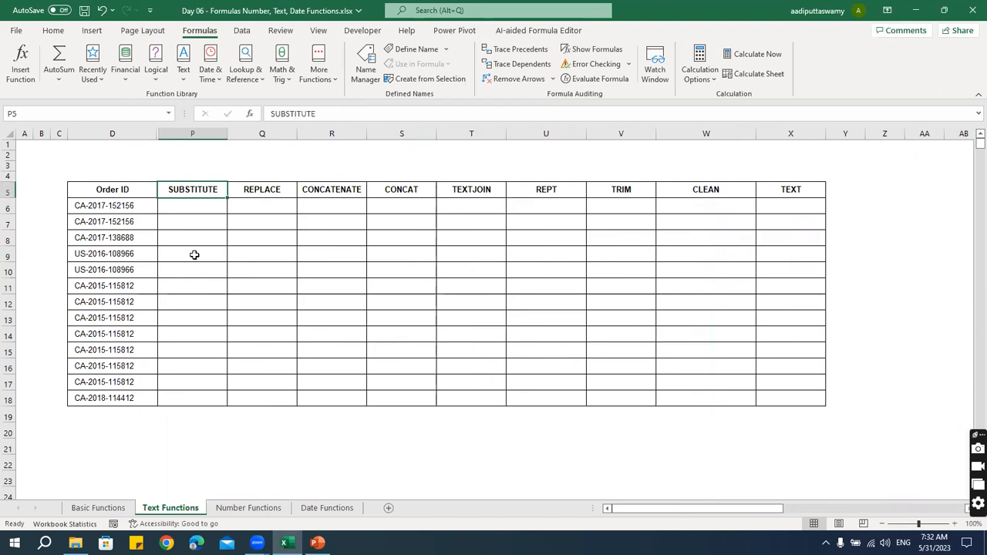
left_click_drag(126, 206, 125, 398)
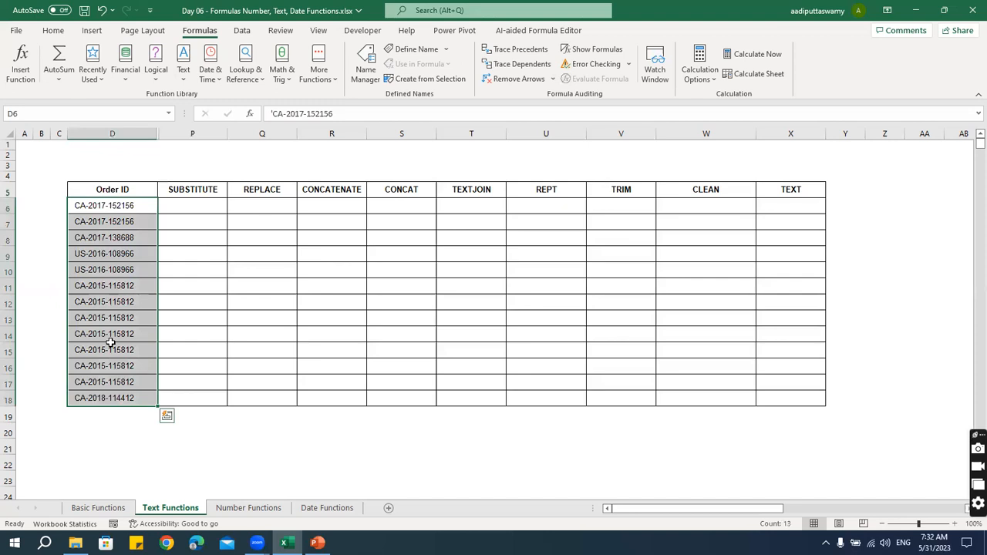
left_click(188, 205)
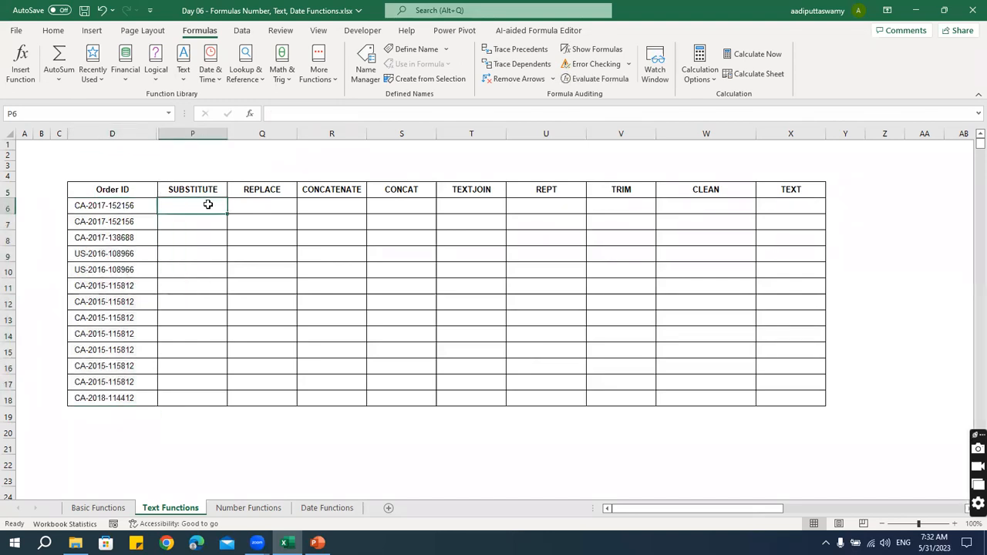
type("=su")
key("Tab")
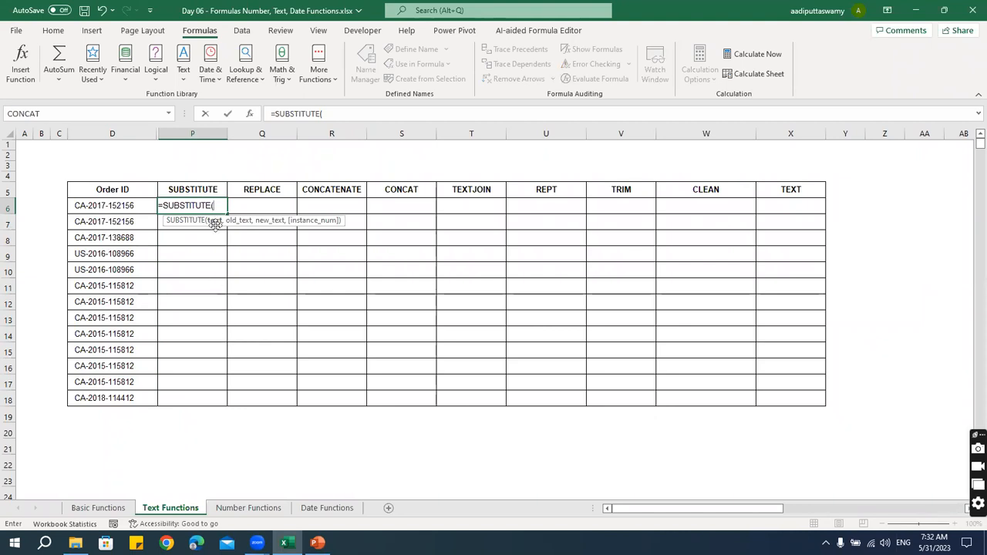
left_click(146, 209)
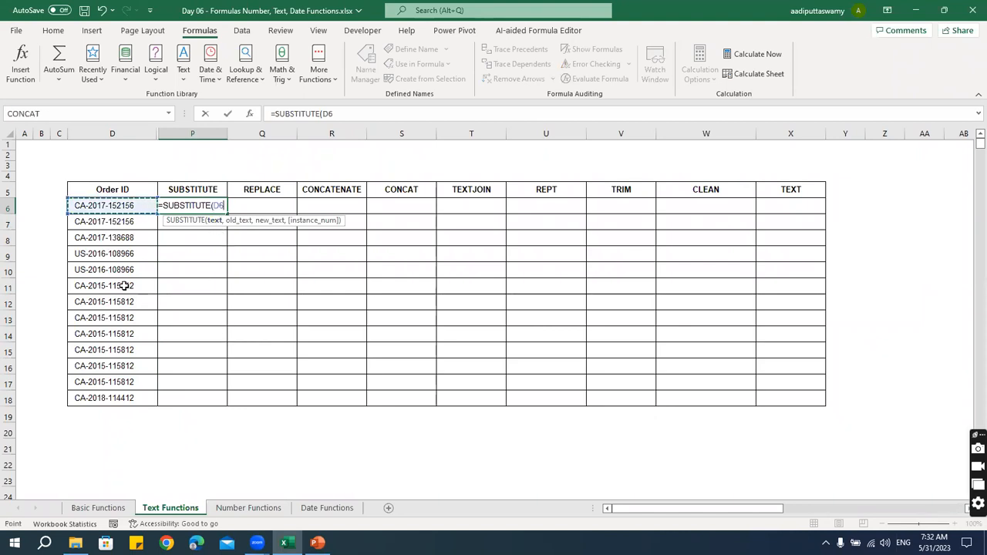
type(",")
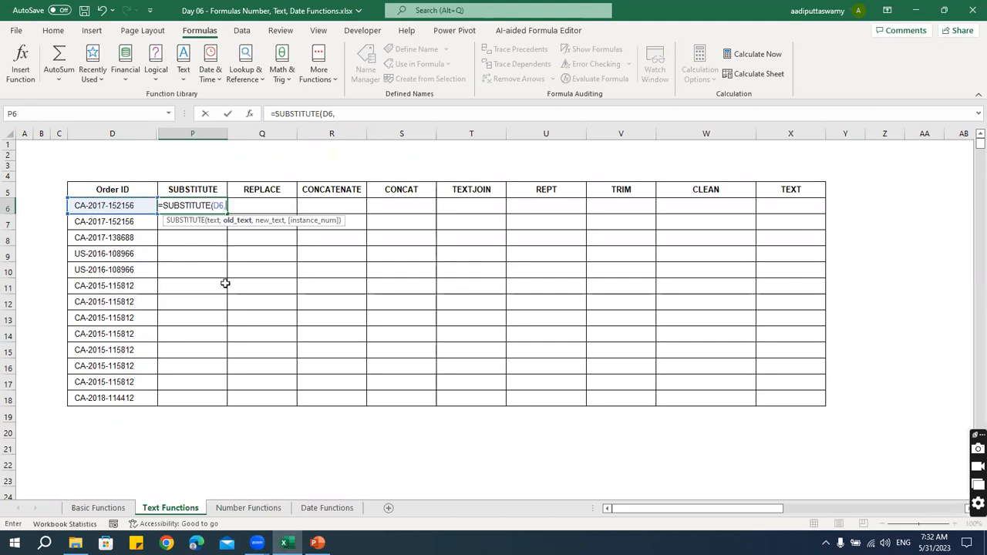
type("\"-")
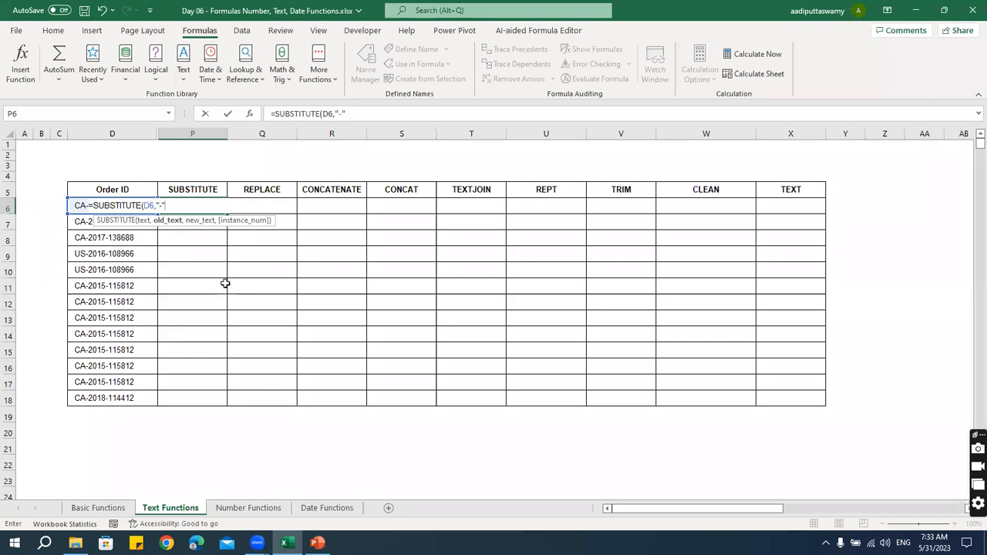
type(",")
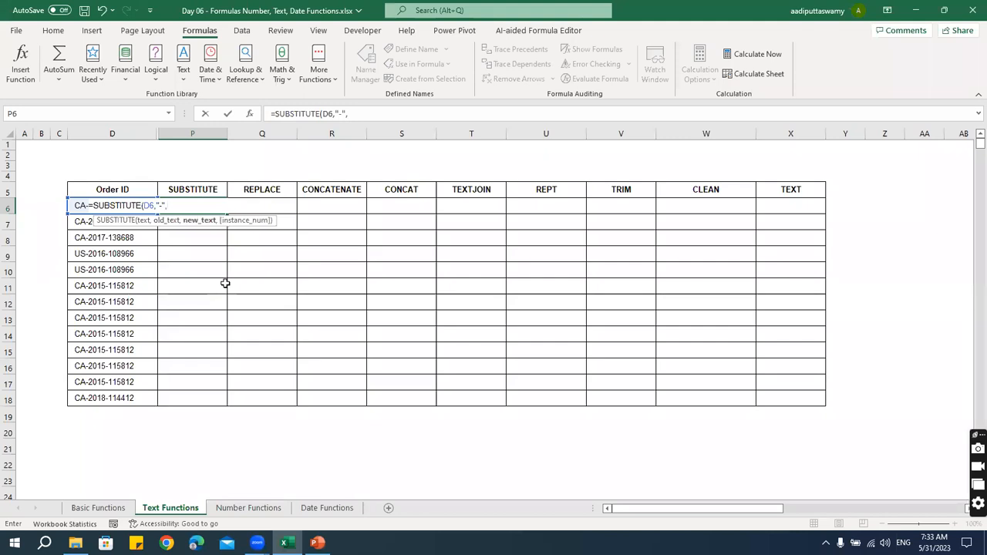
type("\"")
type(")")
key("Return")
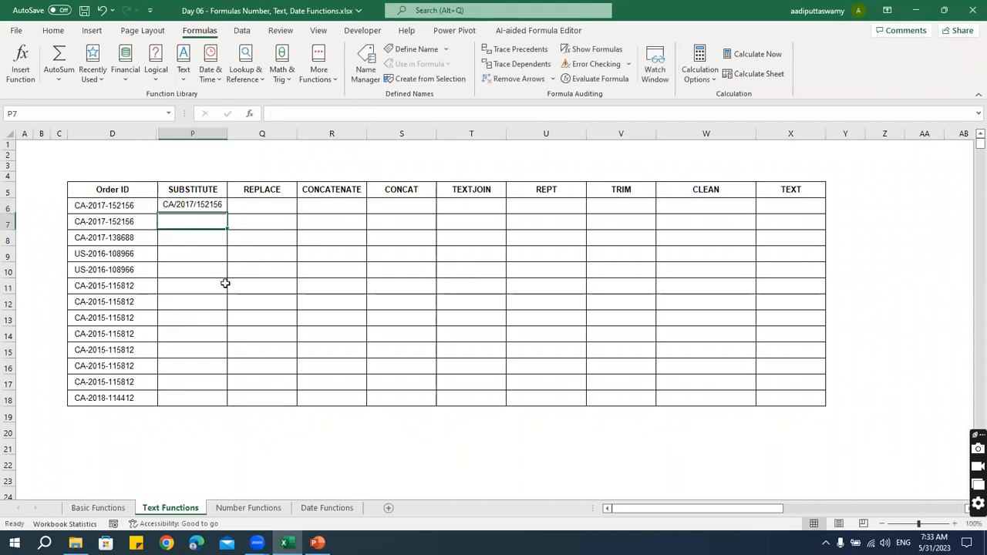
left_click(208, 204)
left_click_drag(227, 214, 236, 414)
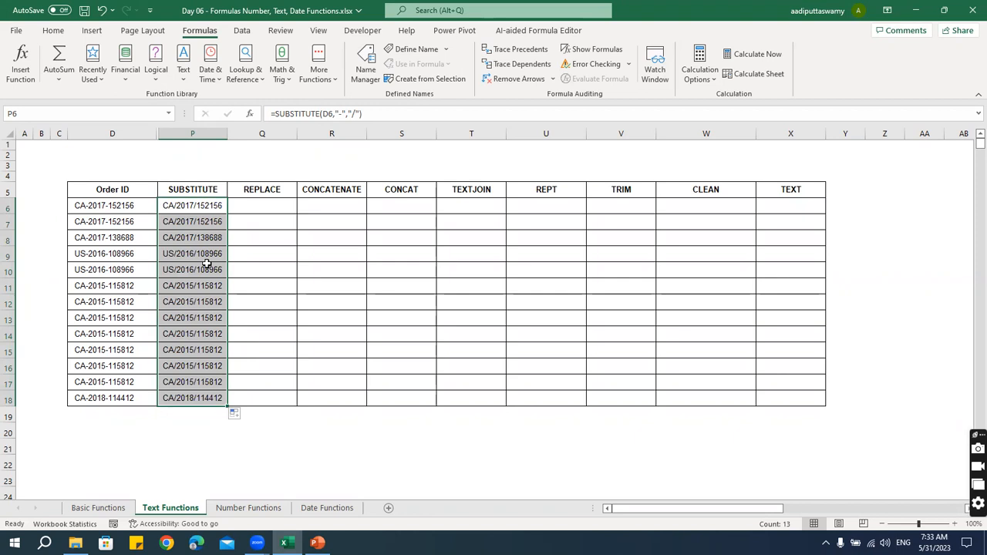
Step: Add instance number 1 to the SUBSTITUTE formula in P6 and fill it down to P18
double_click(213, 206)
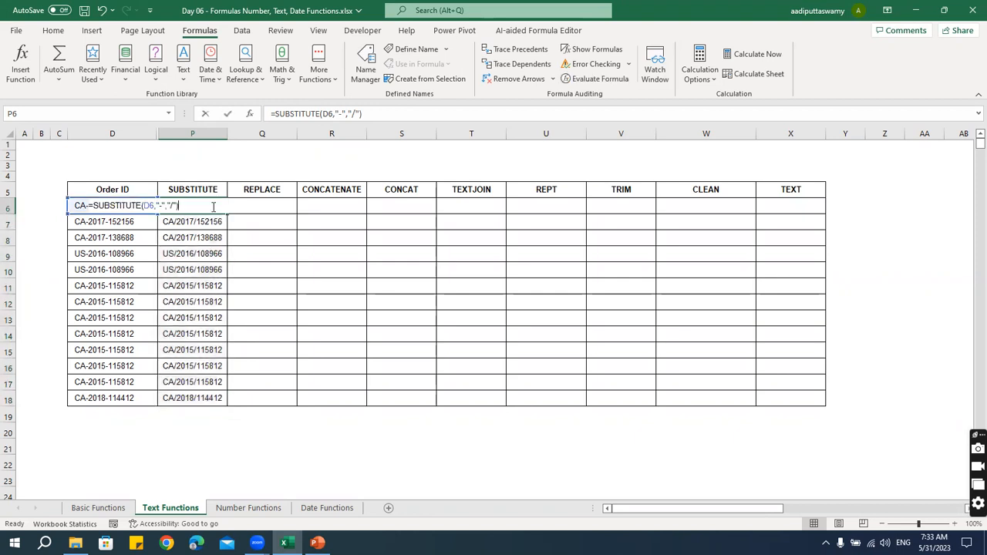
left_click(159, 206)
left_click(177, 206)
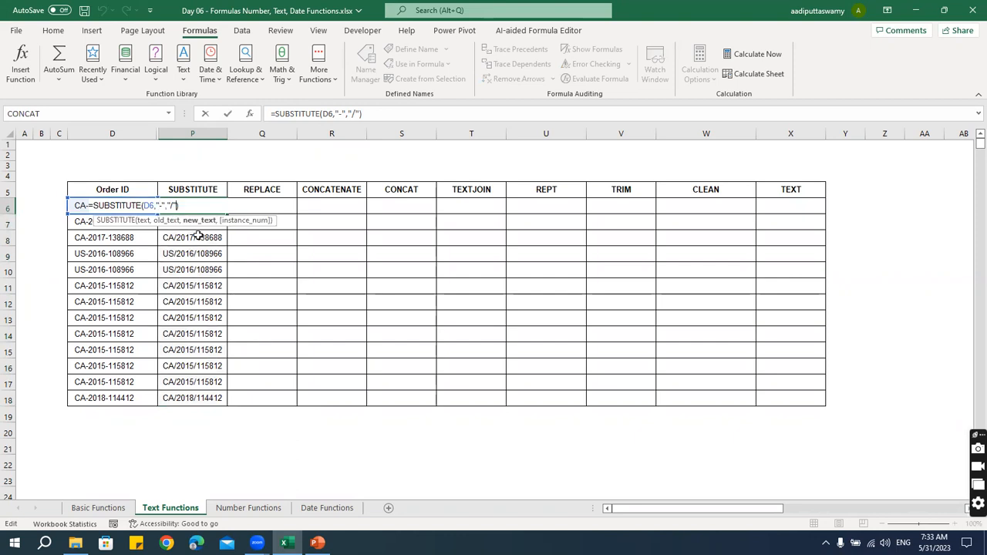
type(",")
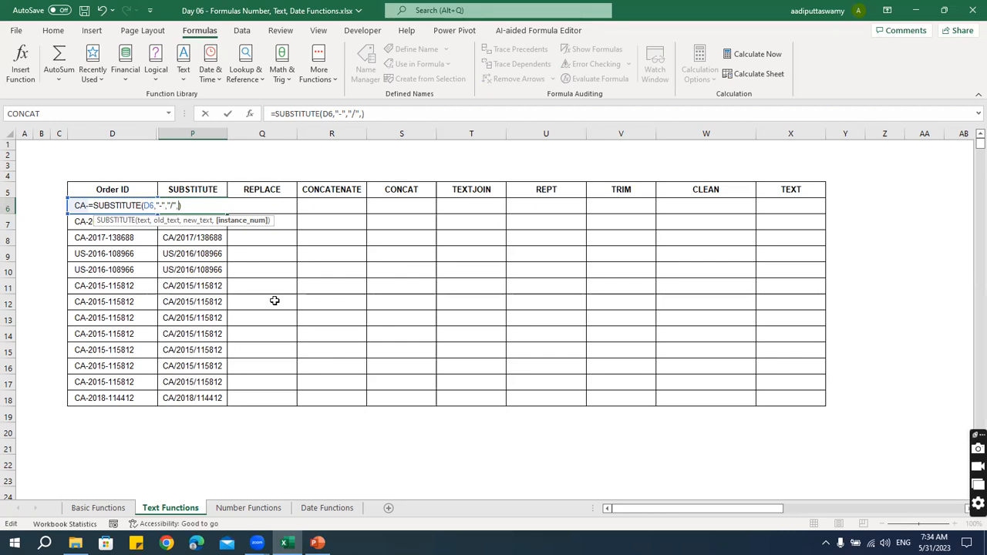
type("1")
key("Return")
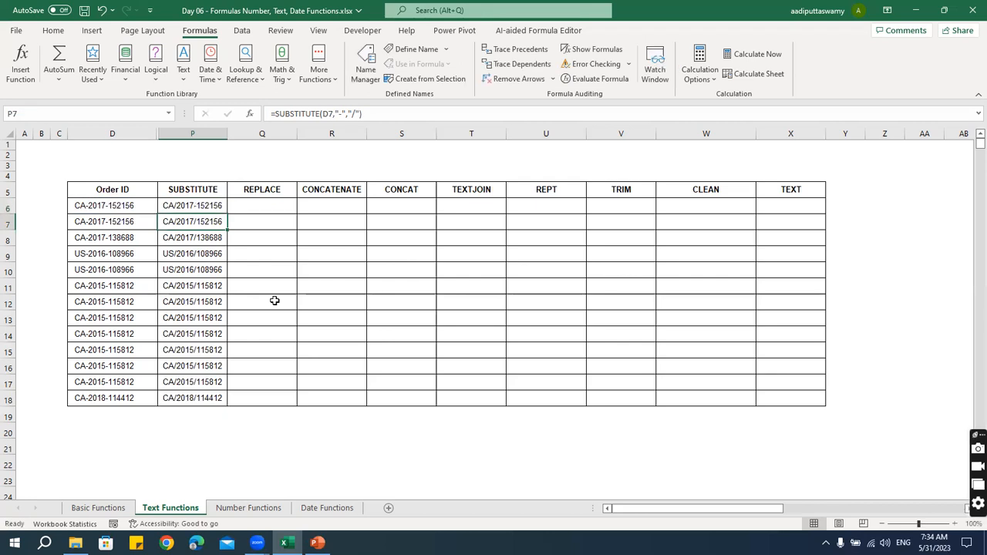
left_click(220, 203)
left_click_drag(227, 214, 227, 401)
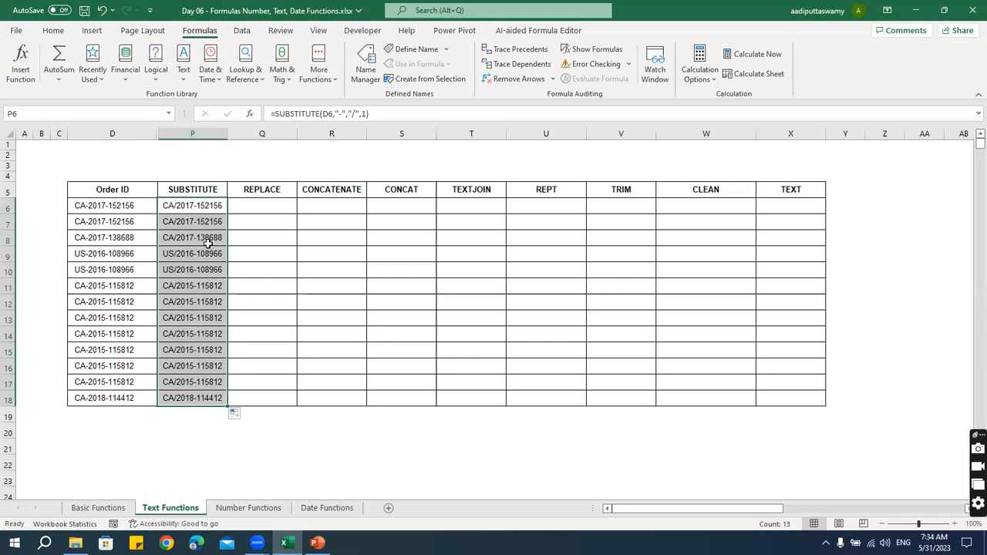
Step: Set the instance number in P6's SUBSTITUTE formula to 2 and fill the formula down to P18
double_click(203, 205)
key("BackSpace")
type("2")
key("ctrl+Return")
key("ctrl+shift+Down")
key("ctrl+d")
key("Up")
key("Down")
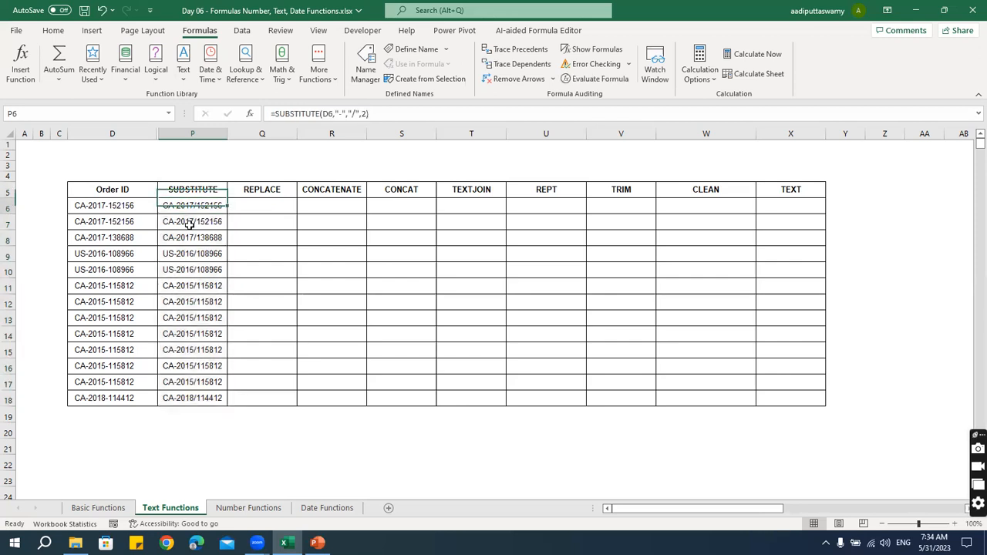
Step: Mask the year in the order IDs with =REPLACE(D6,4,4,"xxxx") in Q6, and fill it down to Q18
key("Right")
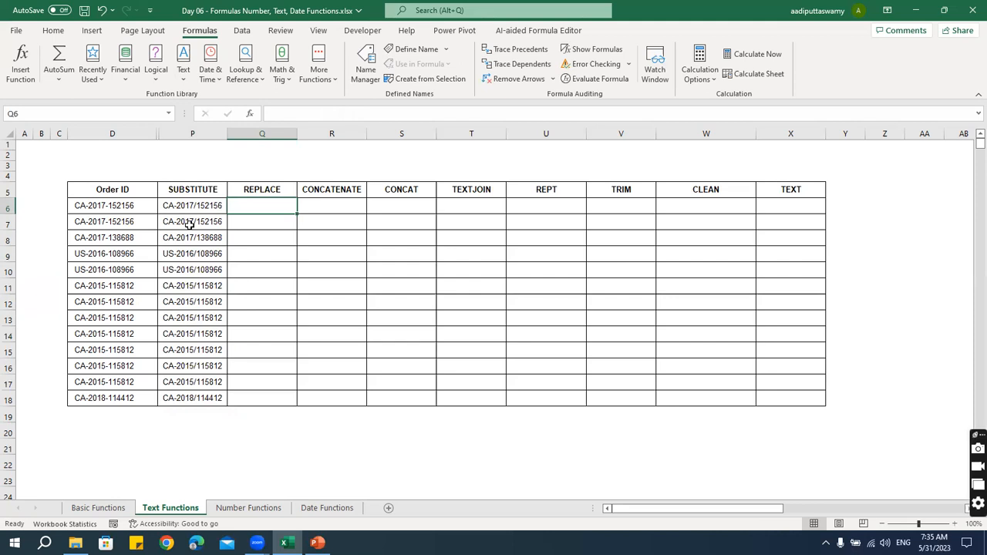
type("=re")
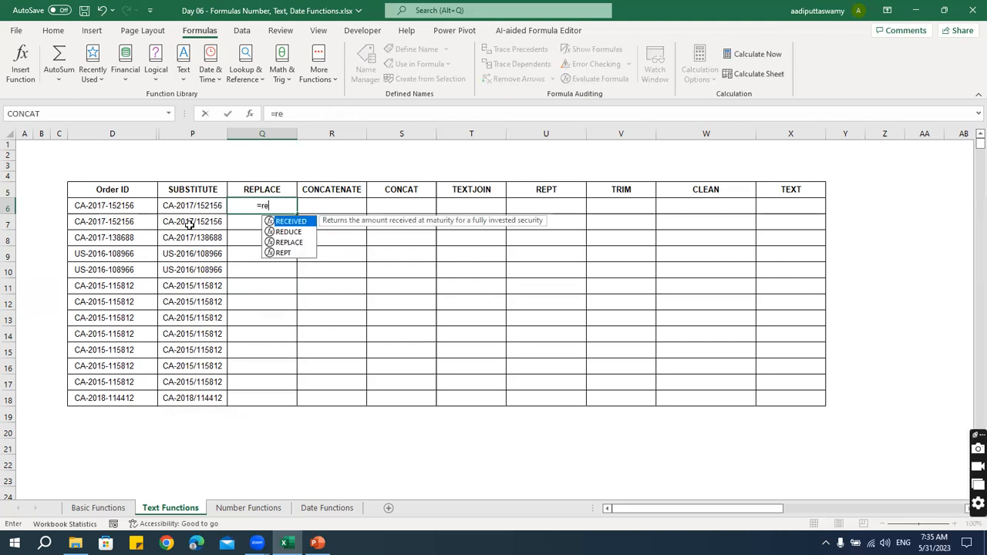
type("pl")
key("Tab")
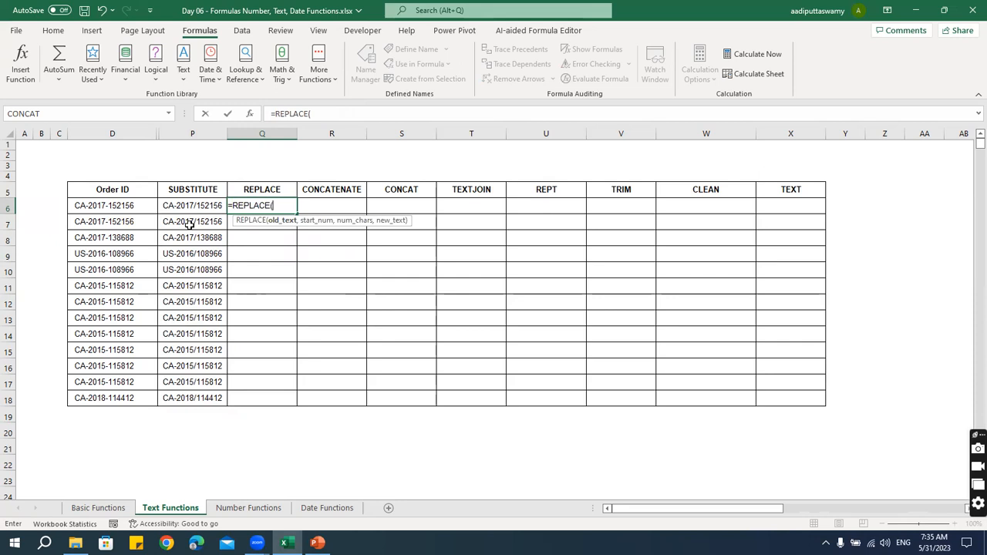
key("Left")
key("Left")
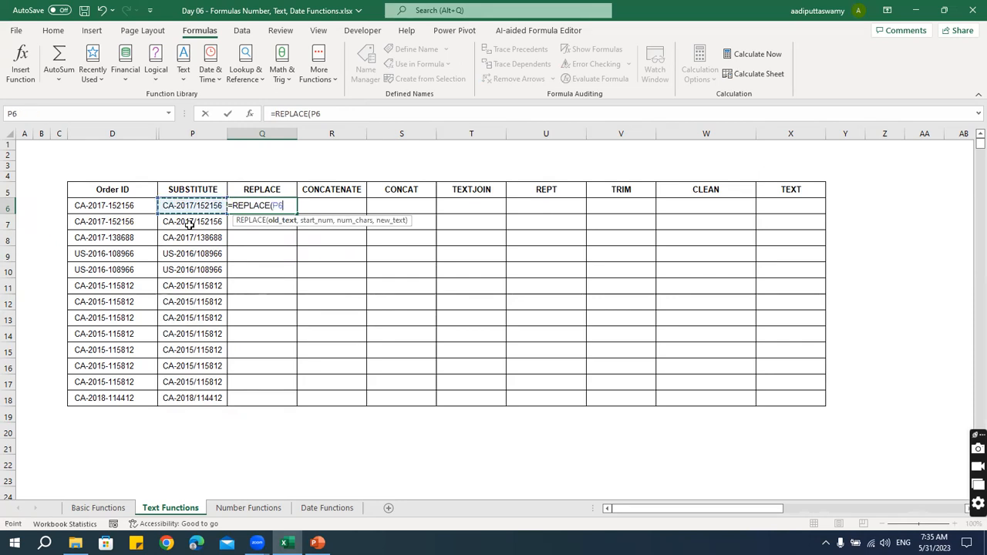
type(",")
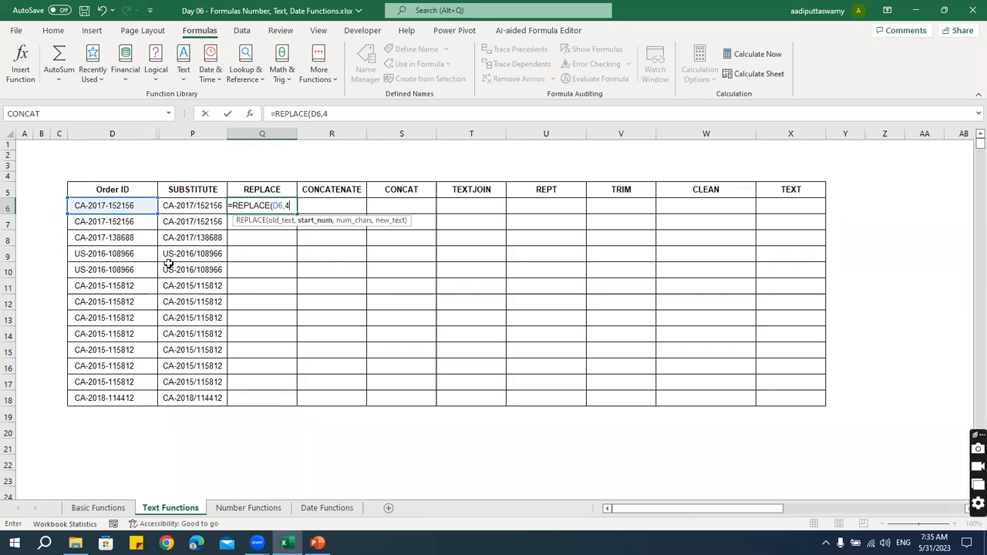
type("4")
type(",")
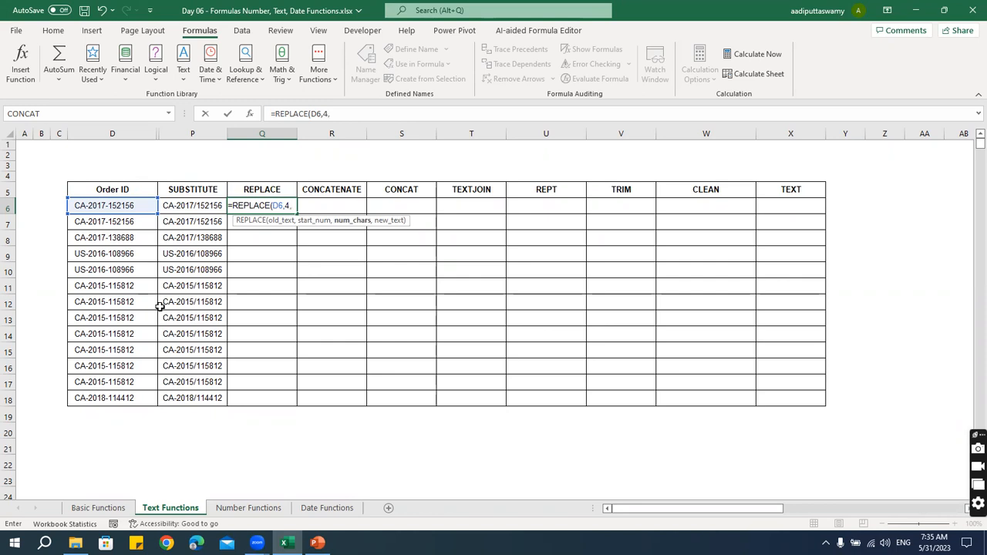
type("4,\"xxxx\")")
key("Return")
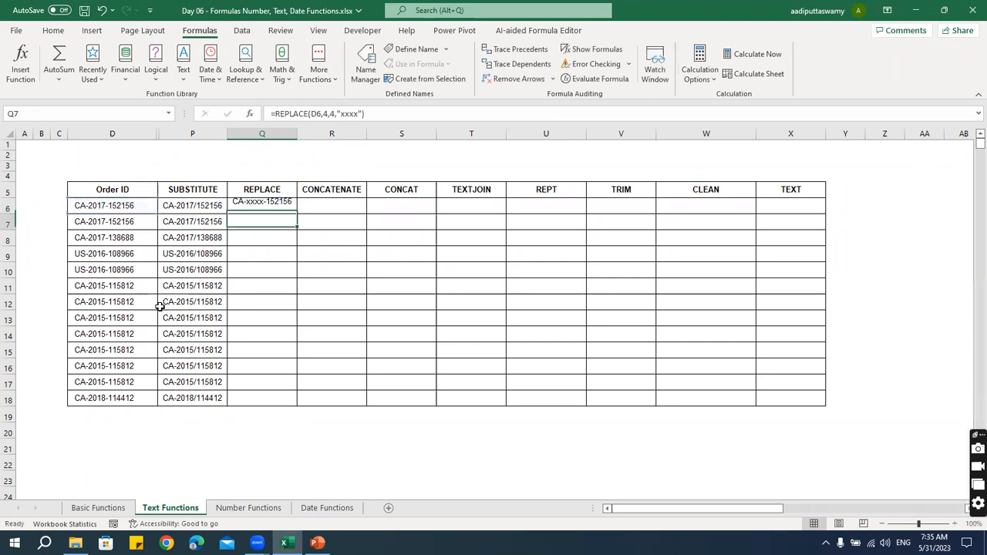
key("Up")
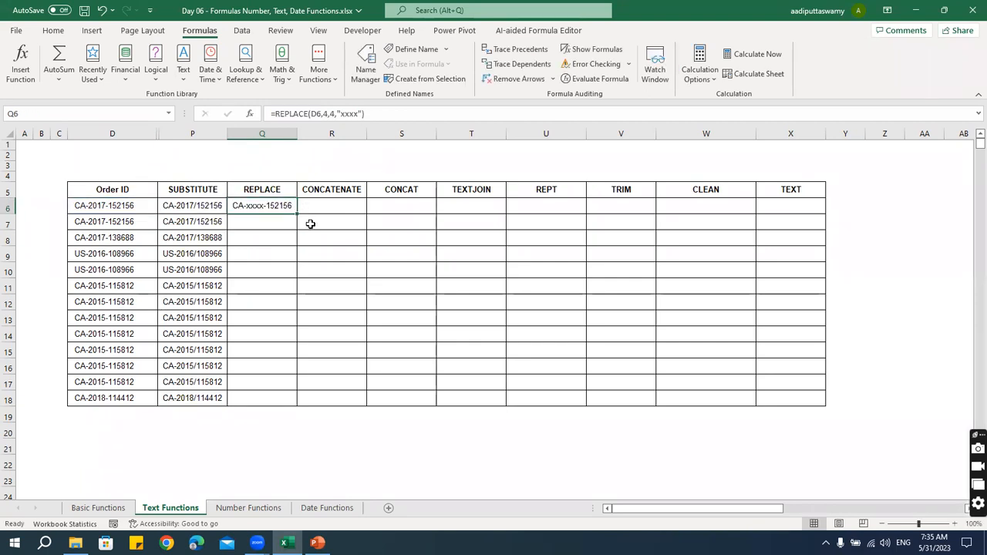
left_click_drag(297, 213, 300, 411)
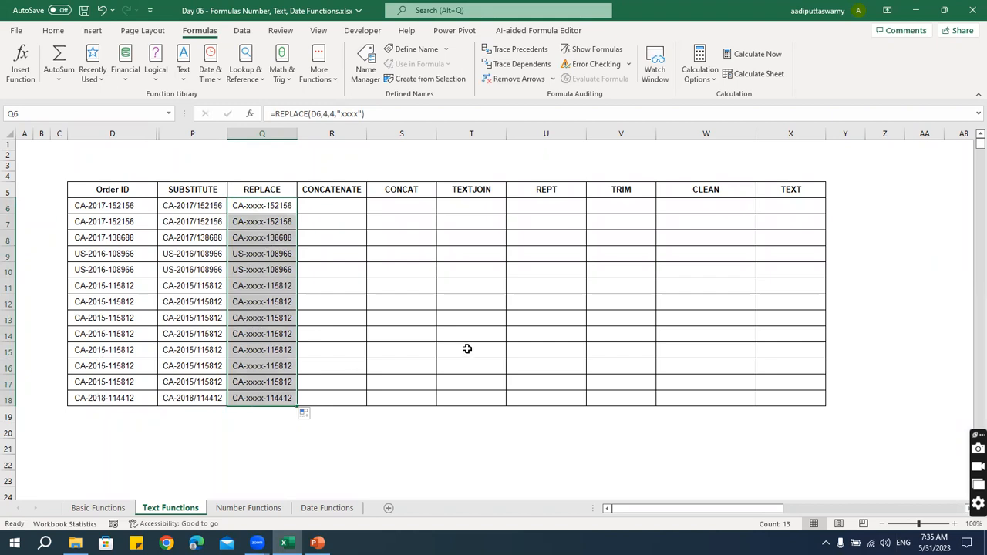
Step: Compare the SUBSTITUTE and REPLACE formulas in P6 and Q6, then review the CONCATENATE, CONCAT and TEXTJOIN headings in R5:T5
left_click(197, 192)
left_click(269, 193)
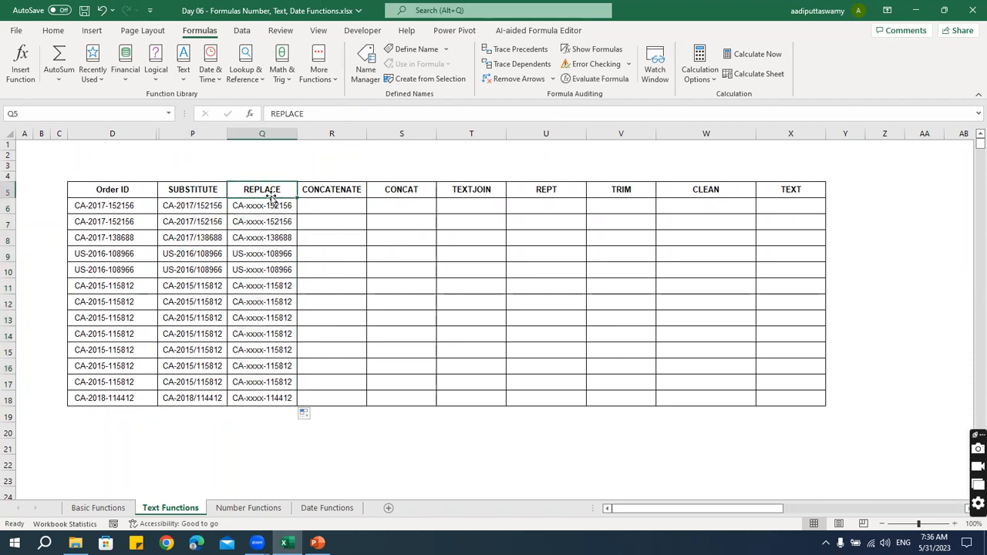
left_click(207, 204)
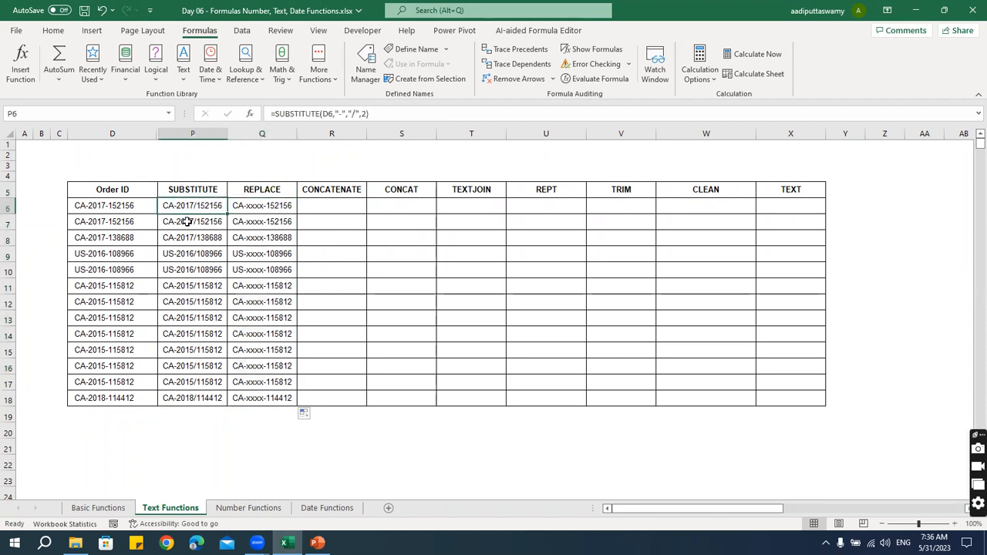
left_click(275, 207)
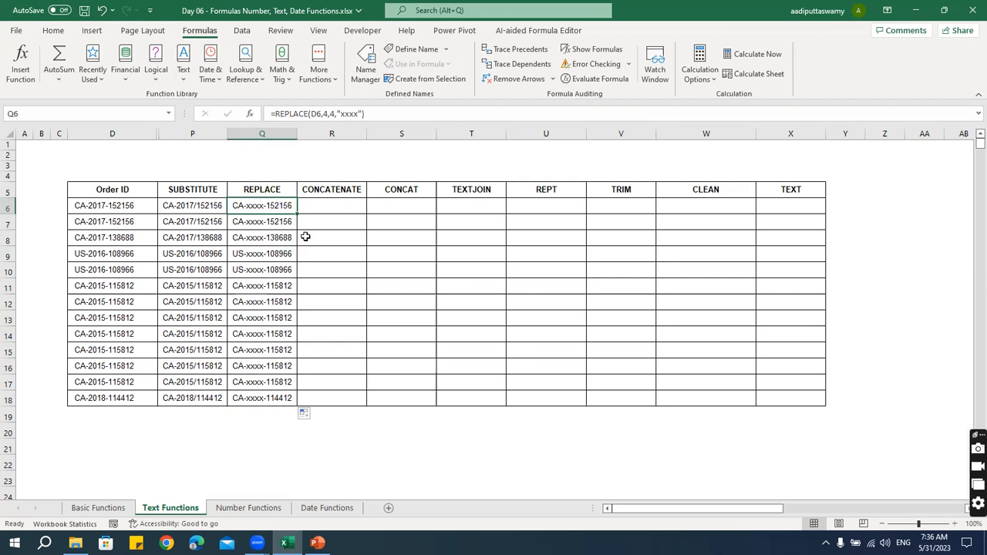
key("Right")
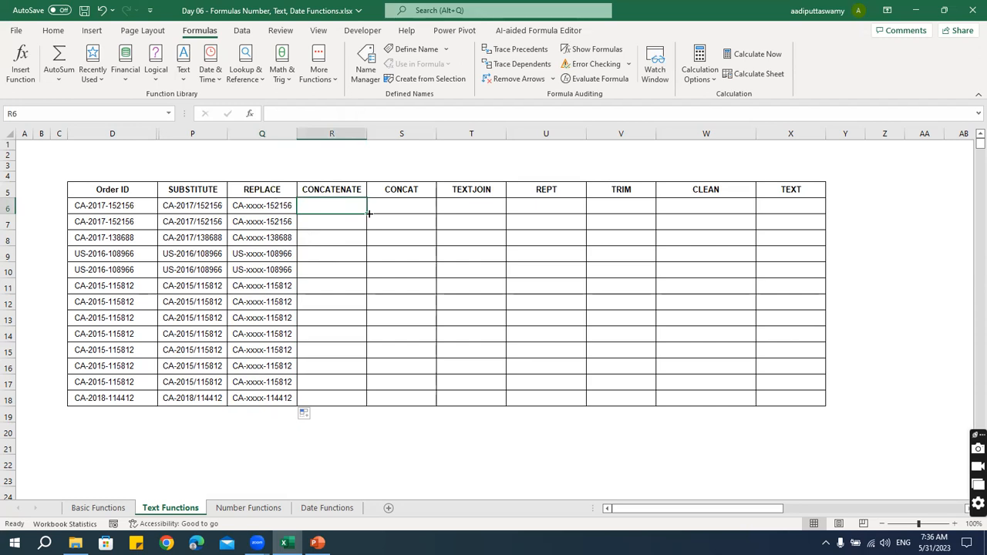
left_click(394, 191)
left_click_drag(334, 189, 453, 194)
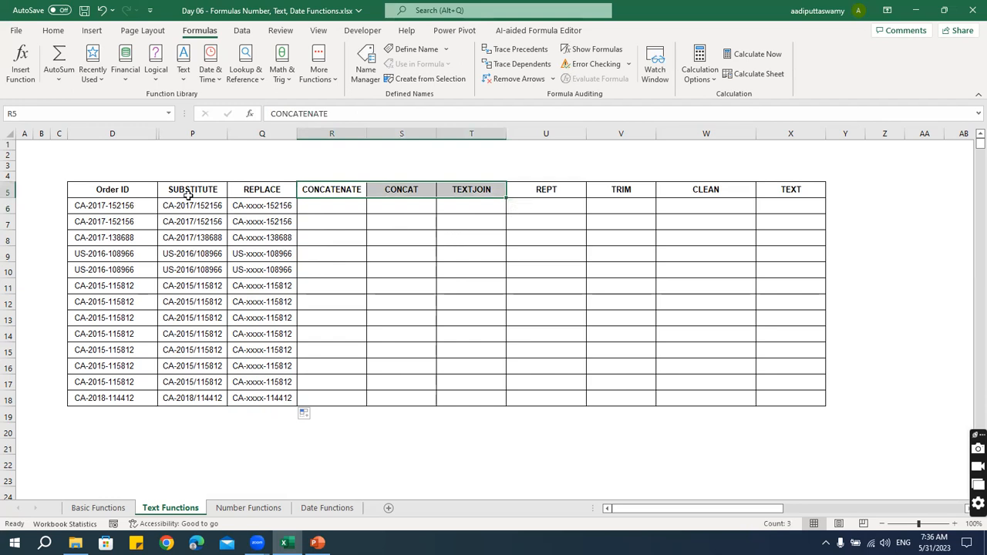
Step: Unhide all hidden columns between D and P
left_click_drag(135, 133, 196, 132)
right_click(195, 133)
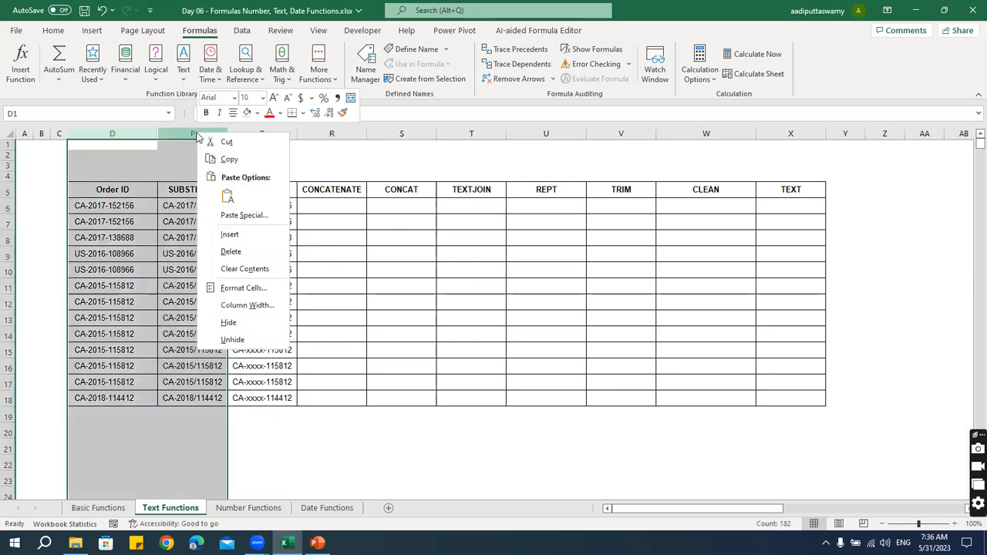
left_click(247, 335)
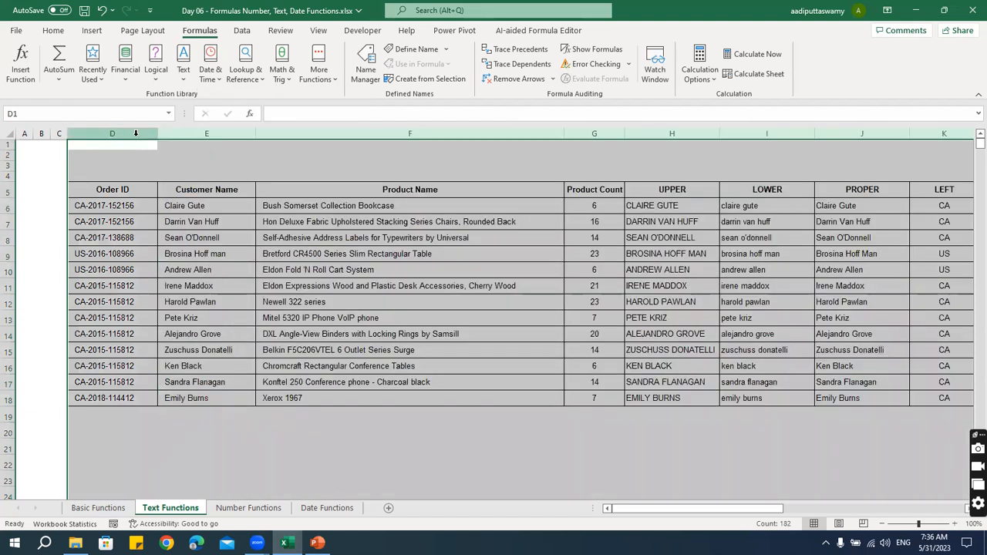
Step: Hide the Order ID column D
left_click(134, 133)
right_click(137, 135)
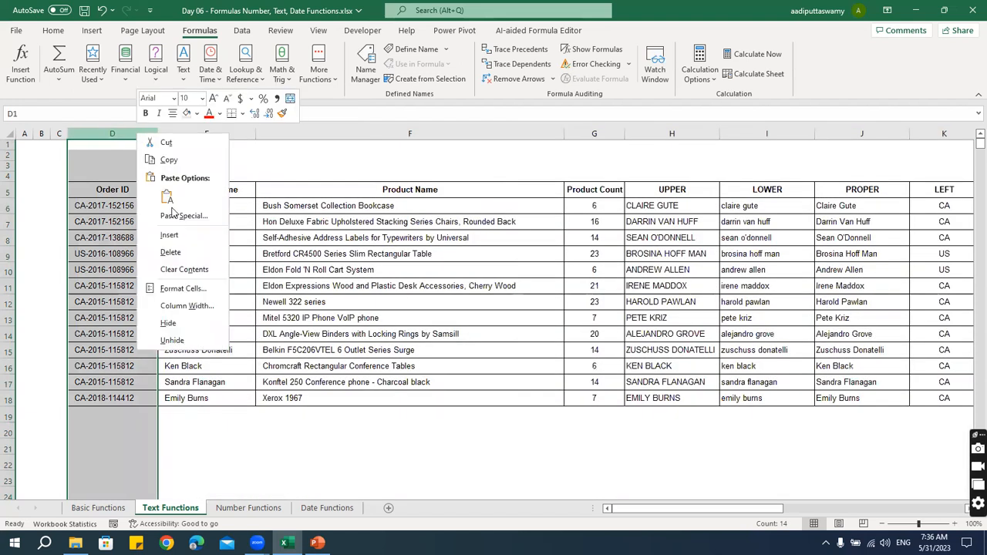
left_click(180, 324)
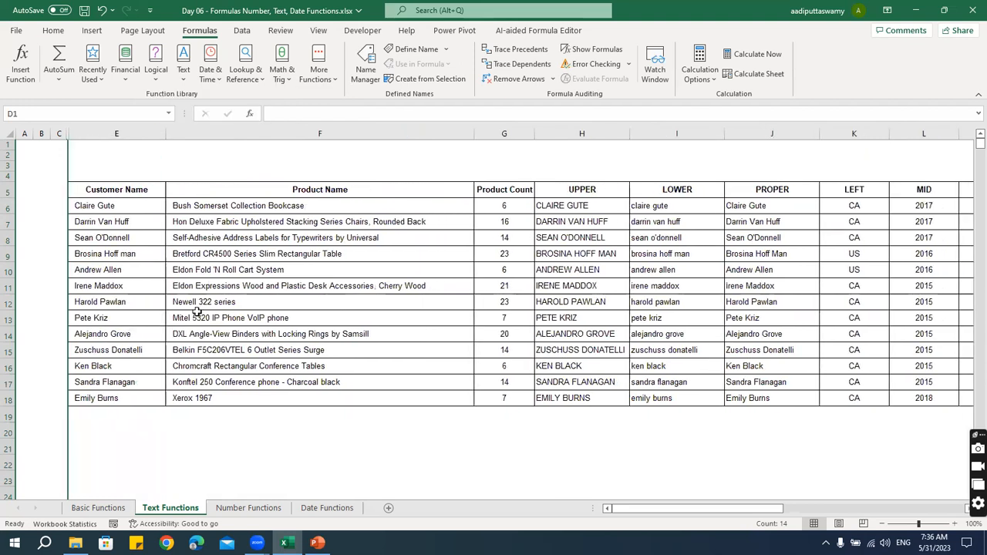
Step: Hide columns F through Q so that Customer Name sits beside the CONCATENATE column
left_click_drag(267, 128, 339, 136)
right_click(339, 135)
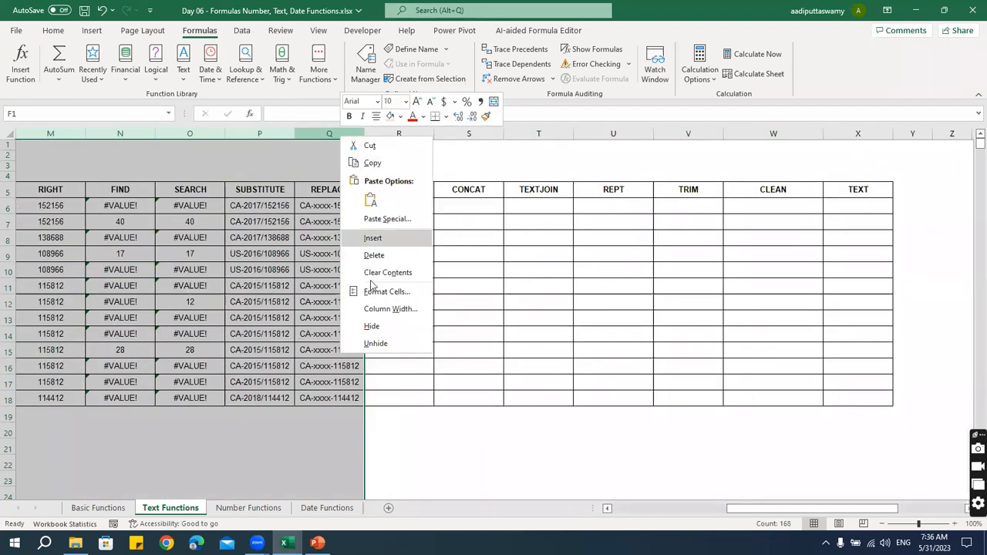
left_click(347, 322)
left_click(347, 322)
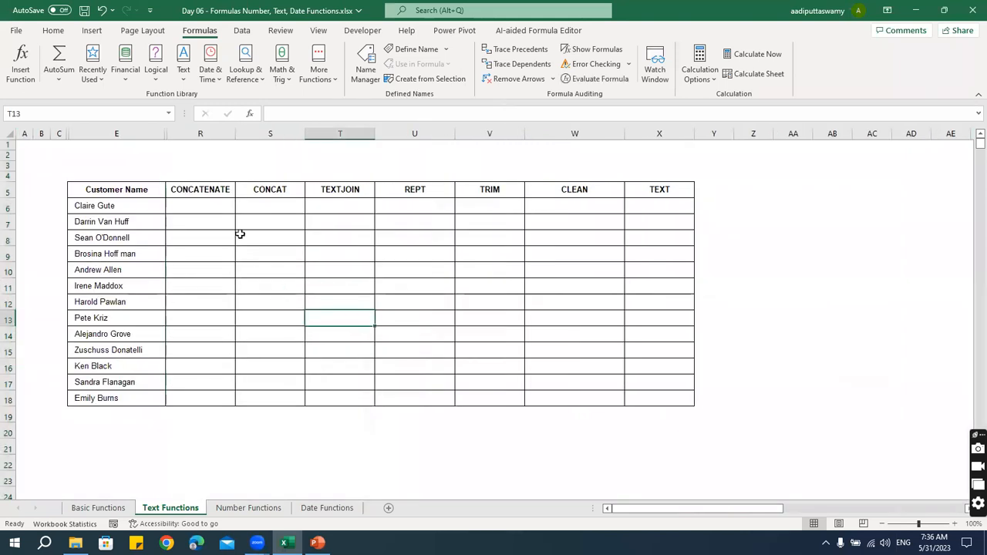
Step: Review the CONCATENATE, CONCAT and TEXTJOIN headings in R5:T5
left_click(207, 197)
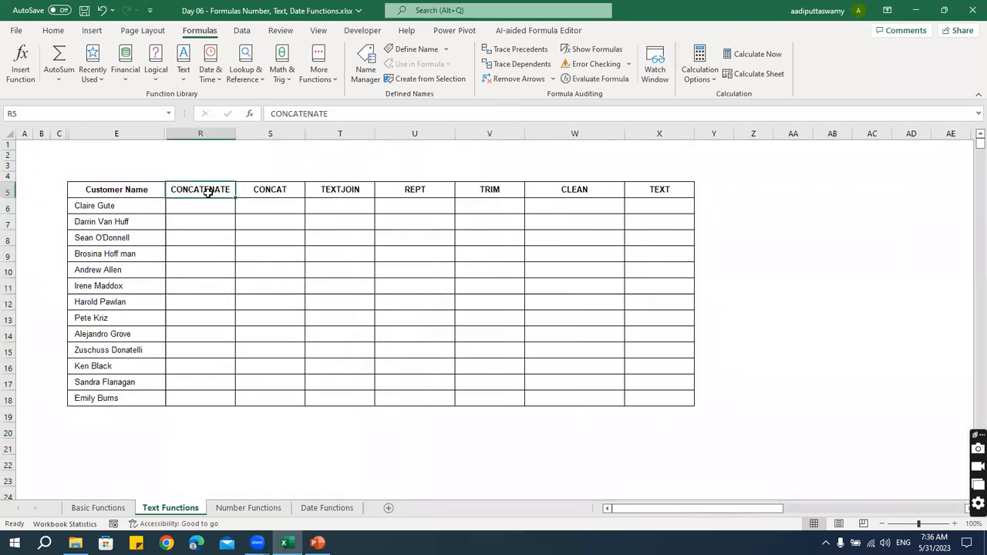
left_click(272, 191)
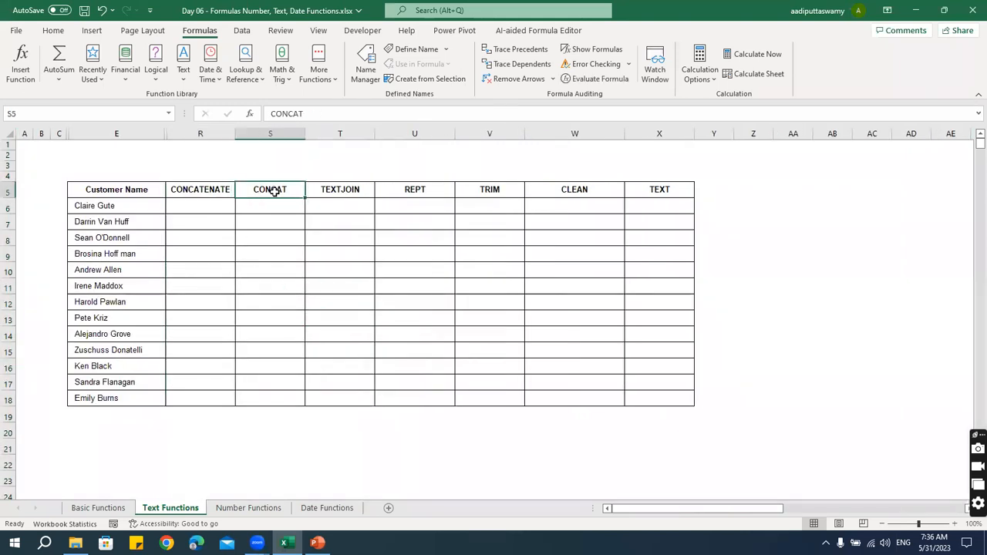
left_click(353, 189)
left_click(206, 189)
left_click_drag(256, 190, 329, 190)
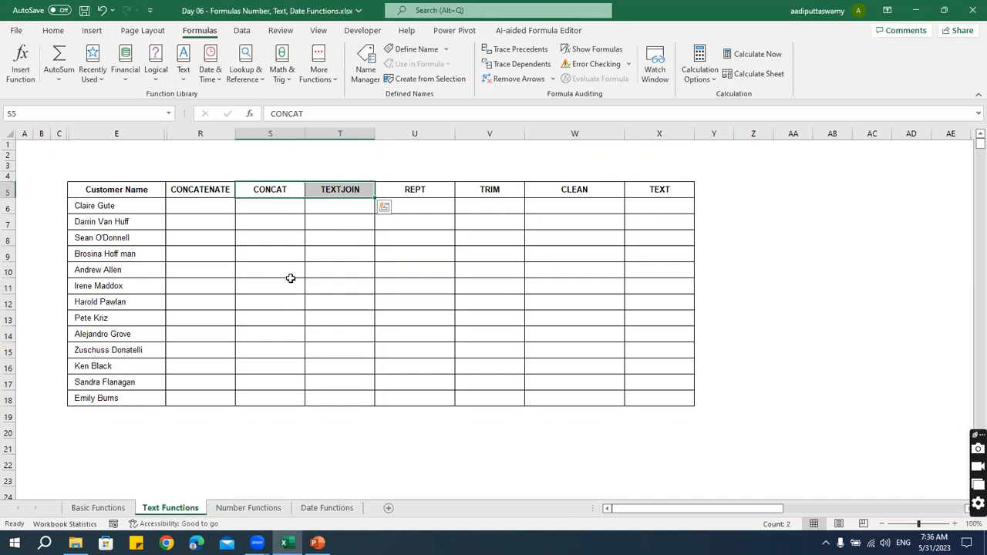
Step: Join the first three customer names in R6 with the formula =CONCATENATE(E6,E7,E8)
left_click(224, 210)
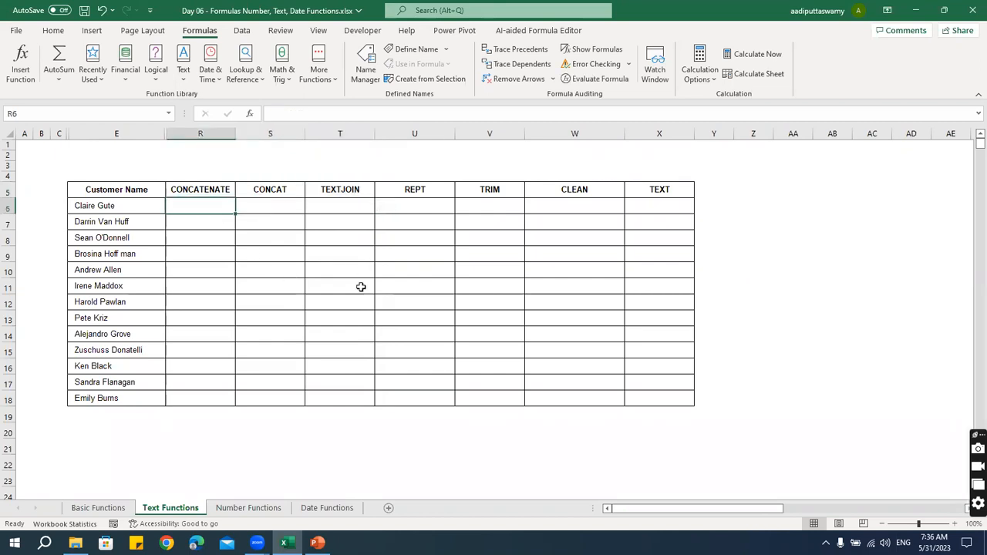
type("=")
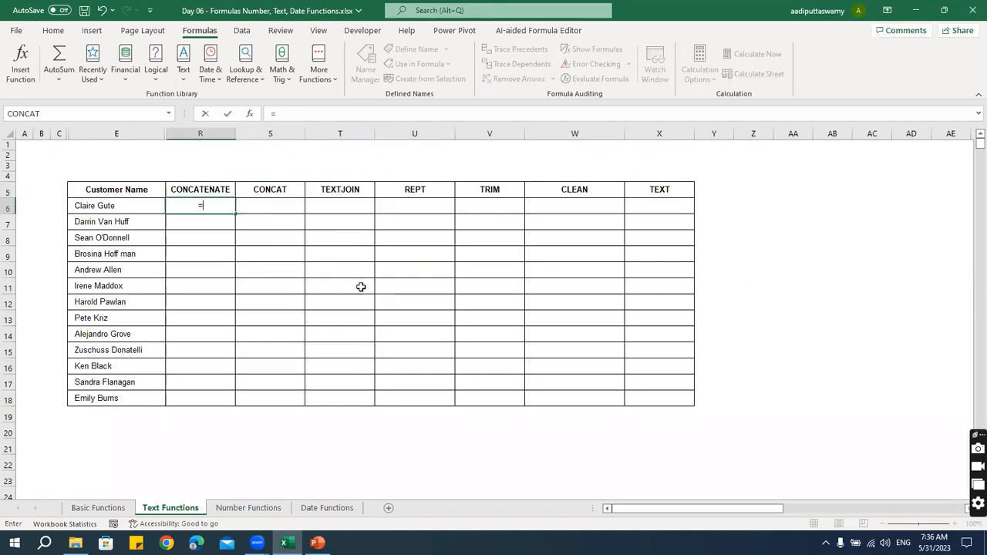
type("co")
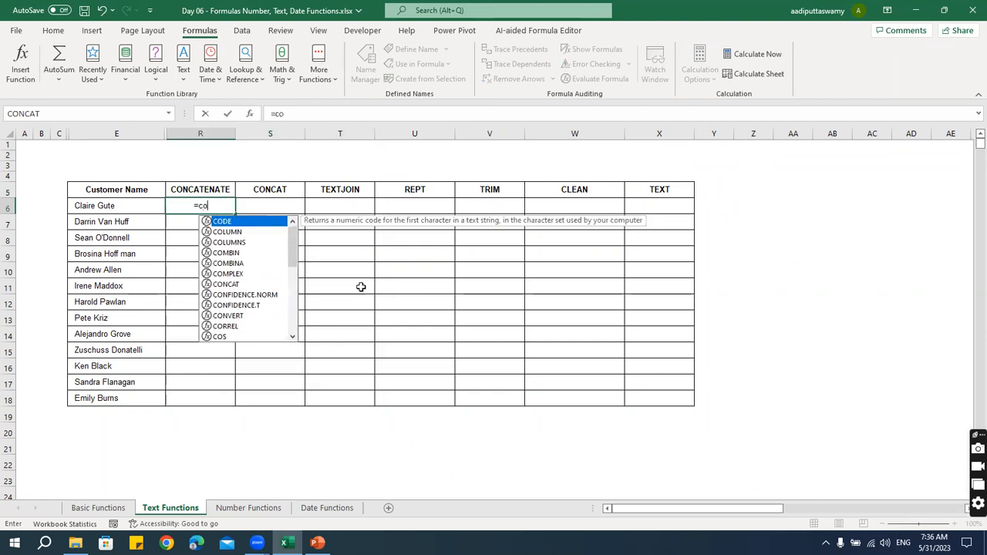
type("ncat")
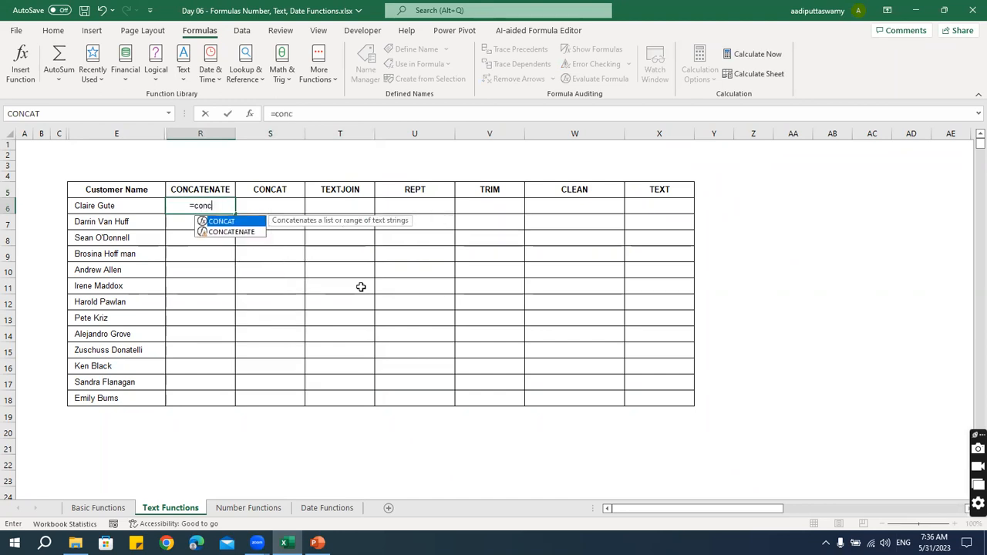
key("Down")
key("Tab")
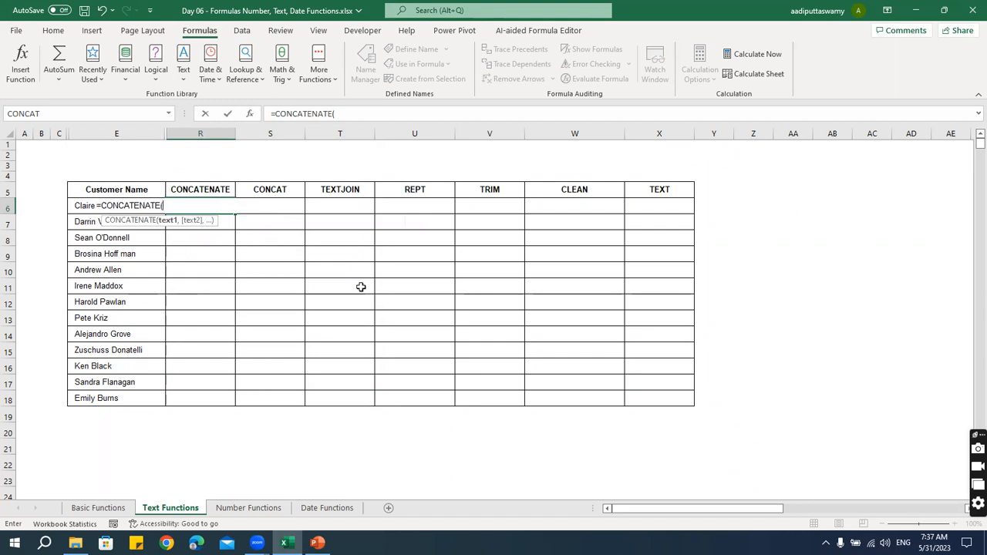
key("Left")
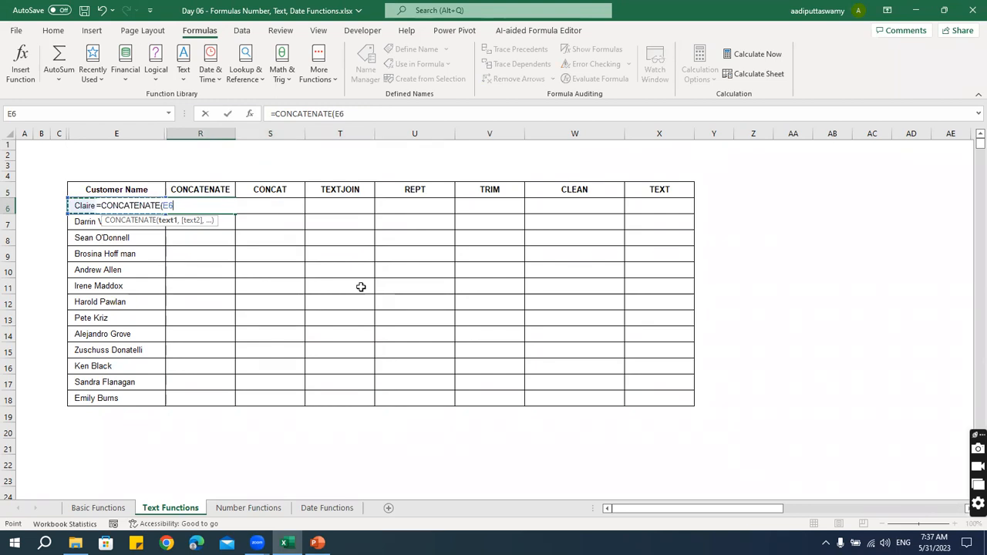
type(",")
key("Left")
key("Down")
type(",")
key("Left")
key("Down")
key("Down")
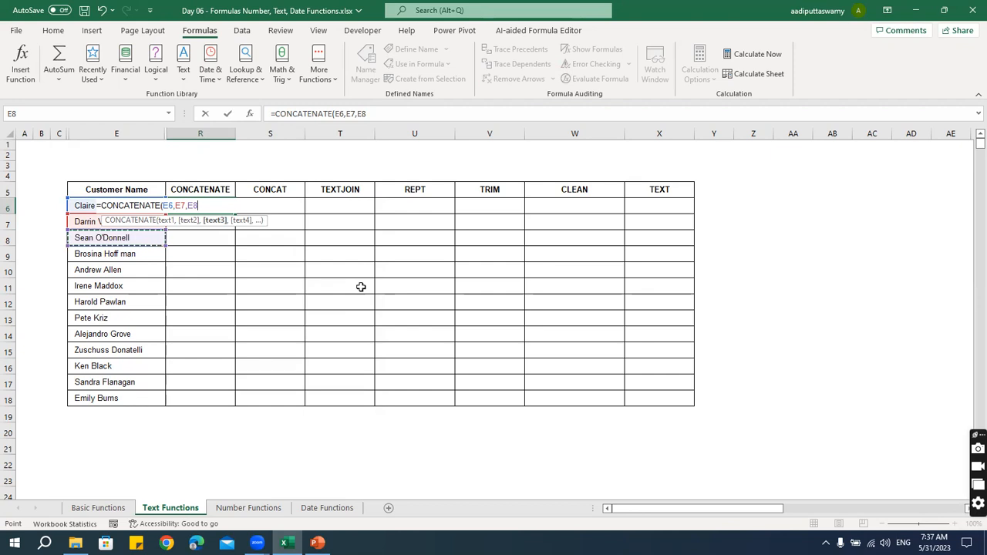
type(")")
key("Return")
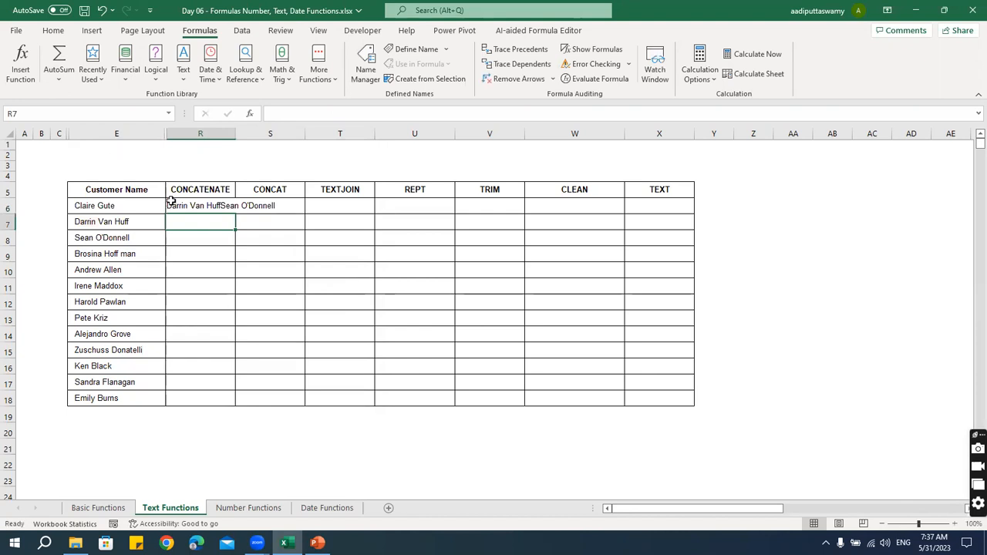
Step: Select the range R6:T18 under the CONCATENATE, CONCAT and TEXTJOIN headings
left_click_drag(224, 205, 325, 386)
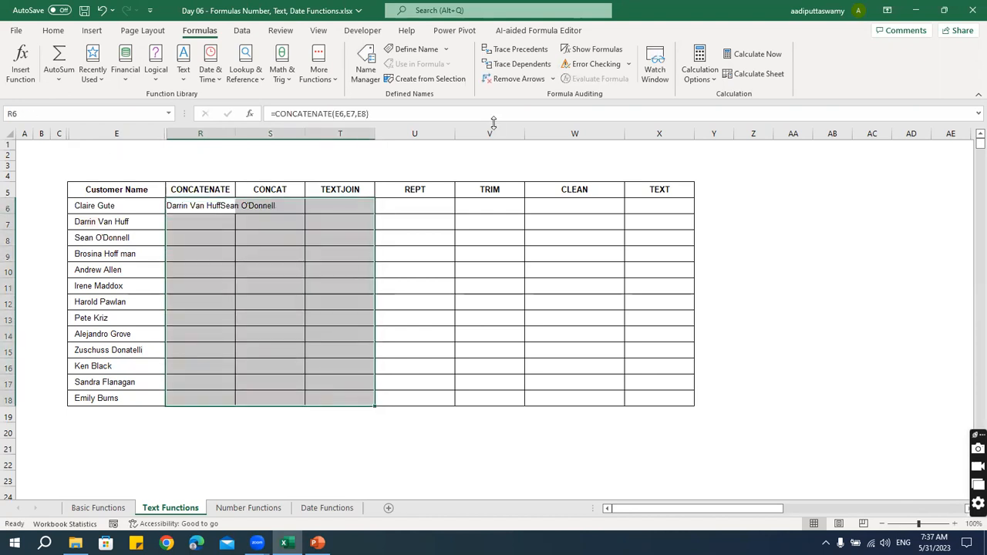
Step: Left-align the selected range R6:T18 and widen the CONCATENATE column to hold the joined text
left_click(53, 30)
left_click(217, 80)
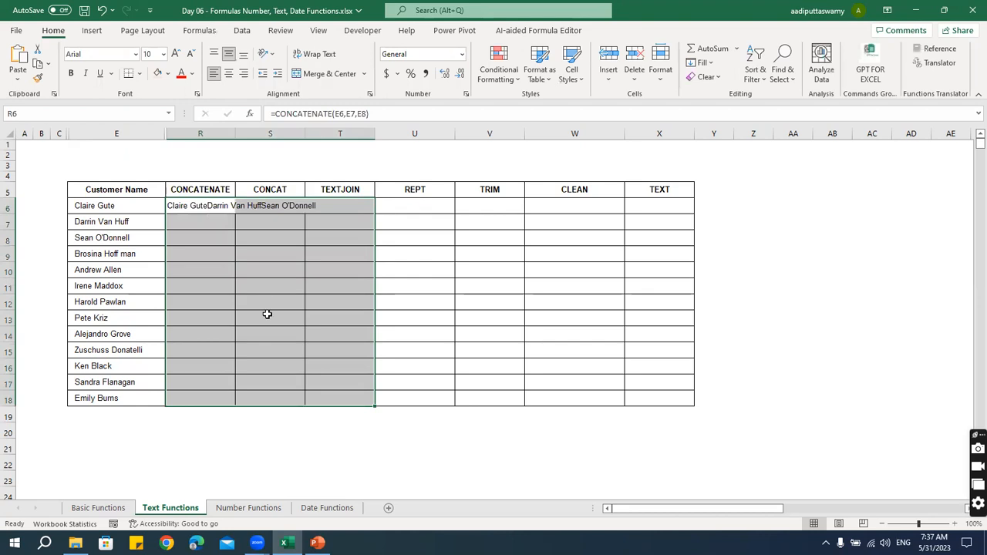
left_click(267, 314)
left_click_drag(235, 134, 402, 141)
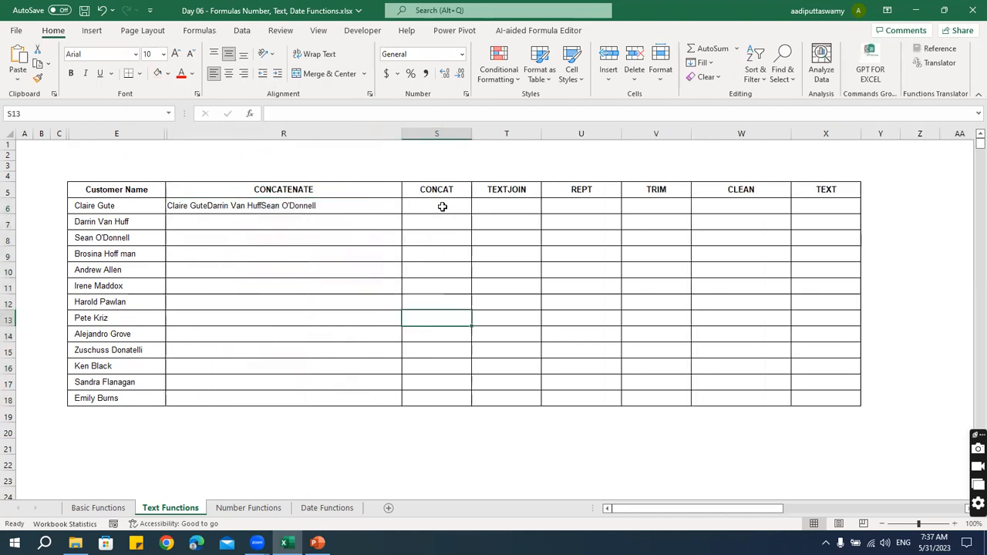
Step: Inspect the cell references in the CONCATENATE formula in R6 without changing it
left_click(287, 206)
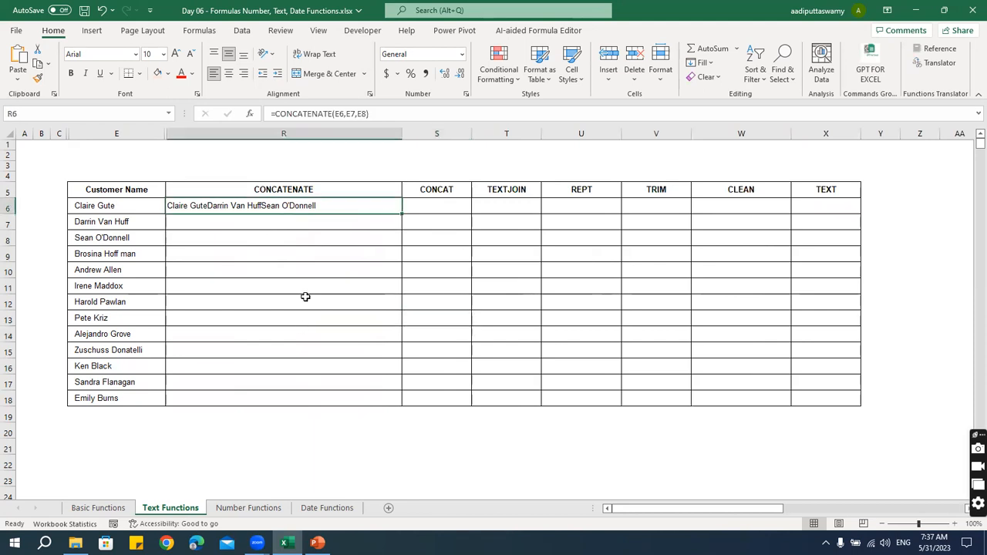
double_click(323, 204)
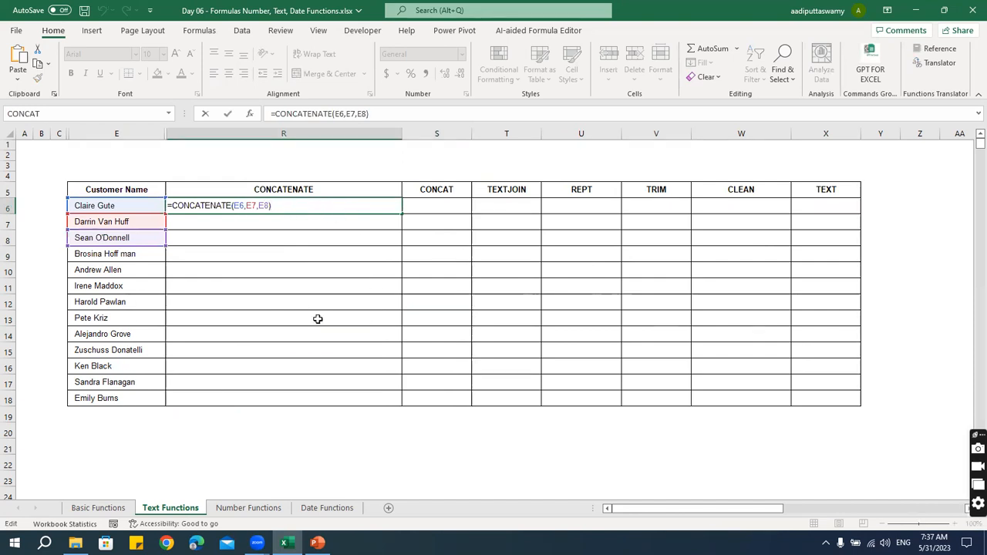
key("ctrl+Return")
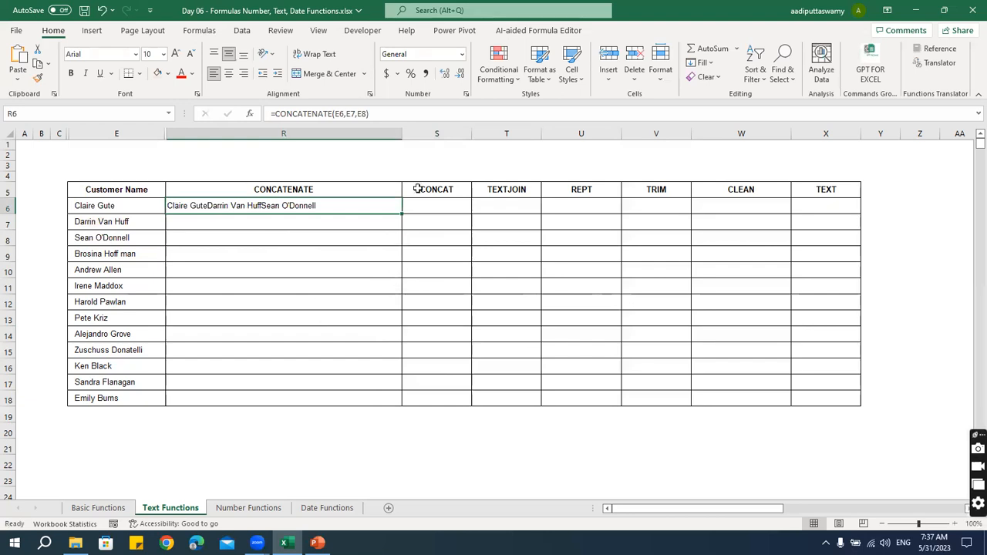
Step: Narrow the CONCATENATE column and widen the CONCAT column beside it
left_click_drag(405, 131, 338, 150)
left_click(394, 207)
left_click_drag(407, 137, 580, 145)
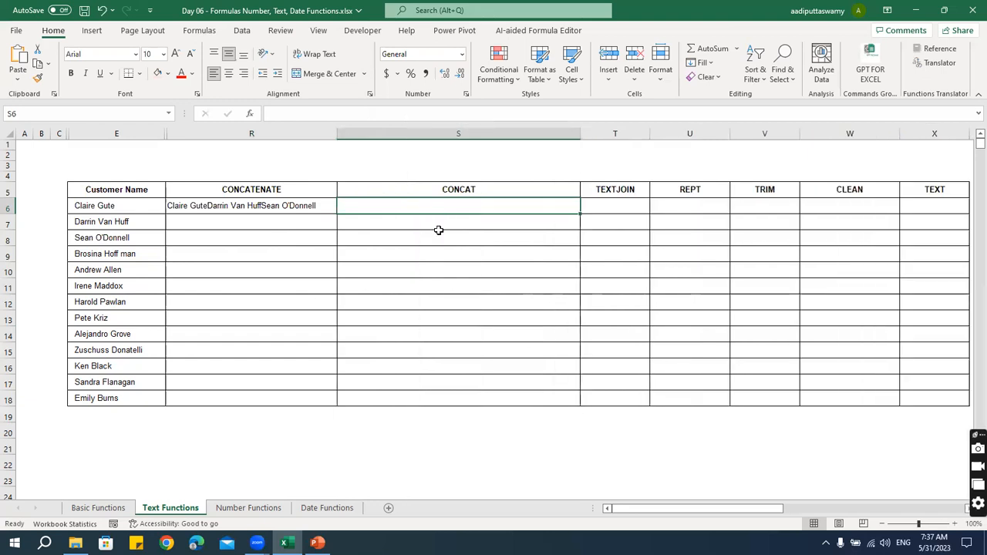
Step: Enter =CONCAT(E6:E18) in S6 to join all the customer names
type("=concat")
key("Tab")
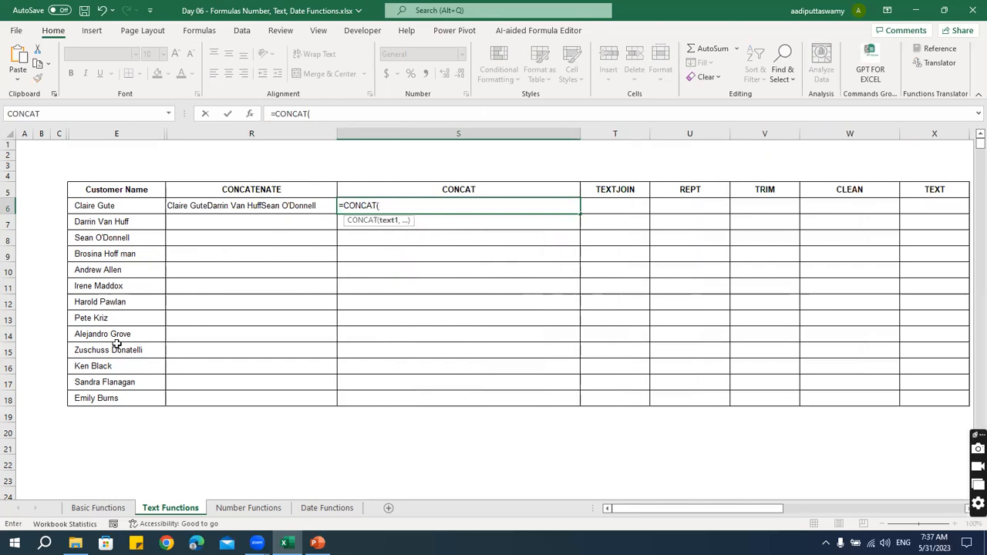
left_click_drag(121, 208, 126, 399)
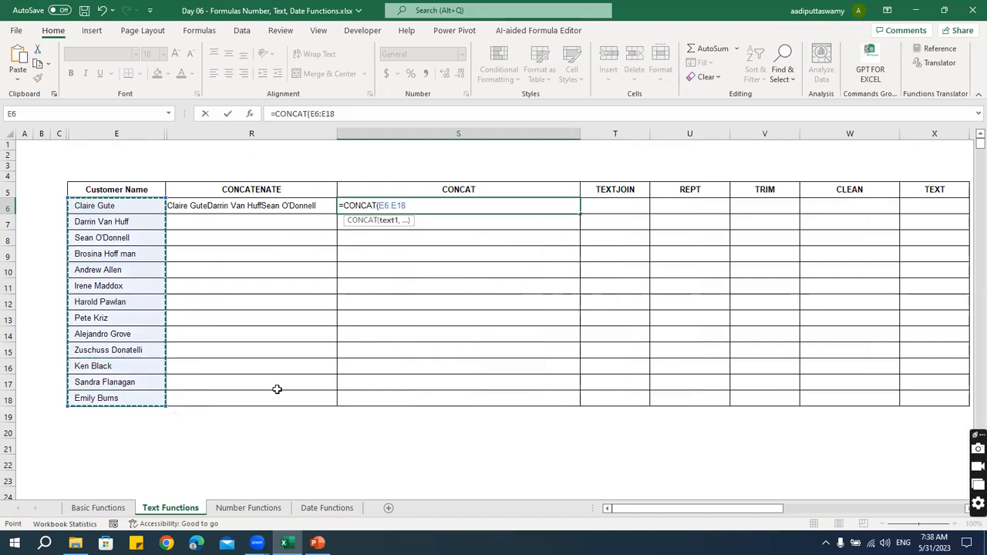
type(")")
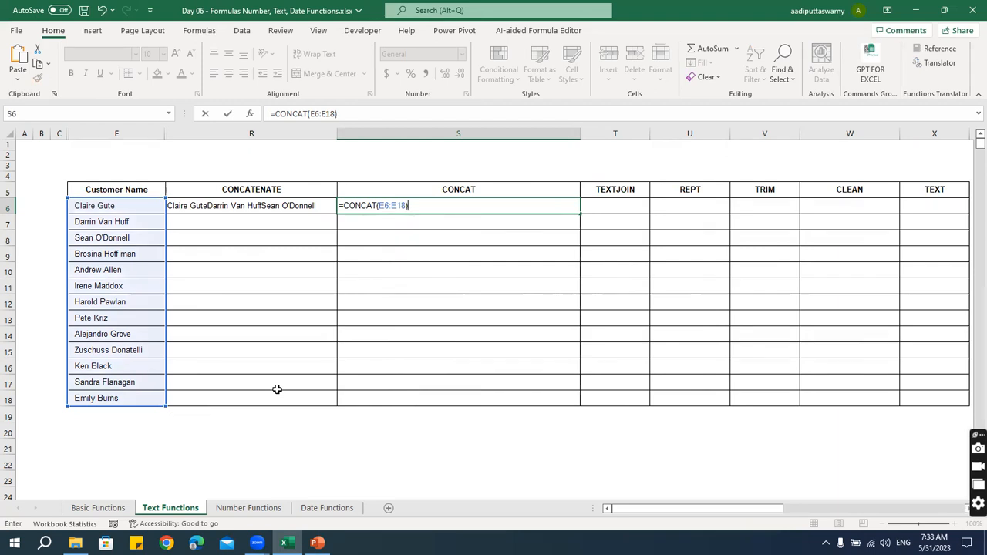
key("Return")
left_click(360, 203)
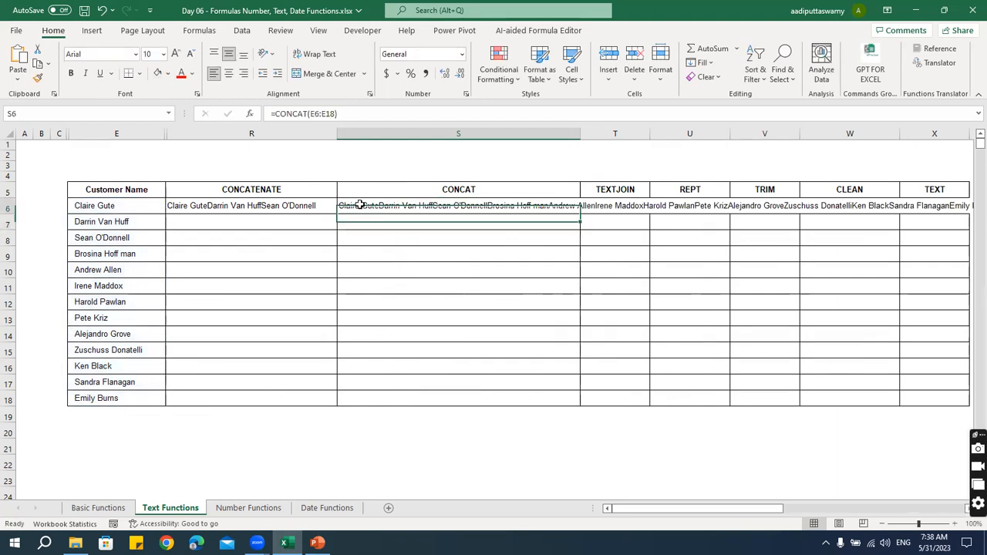
Step: Compare the customer names in E6:E18 with the CONCAT result in S6
left_click(117, 209)
left_click(116, 224)
left_click(115, 253)
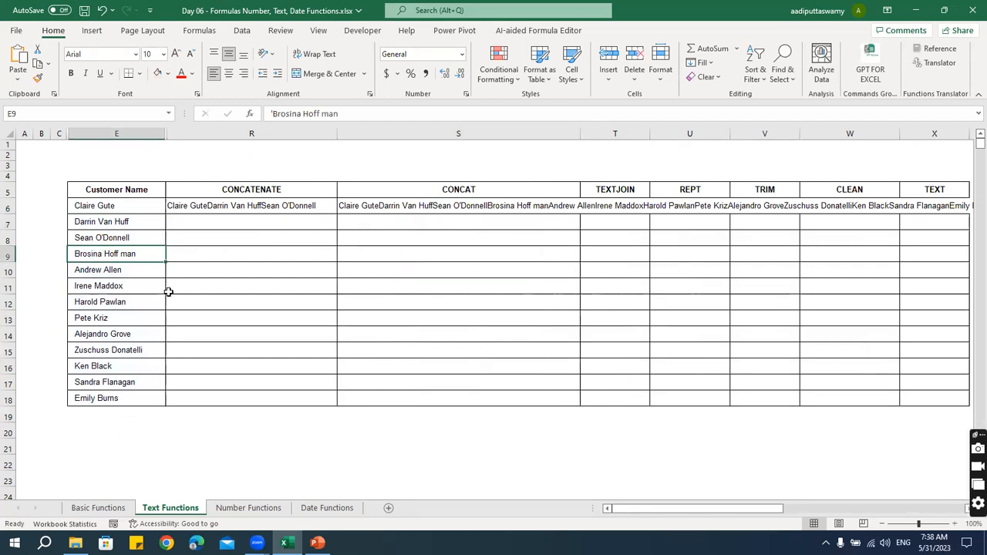
left_click_drag(147, 210, 143, 405)
left_click(411, 208)
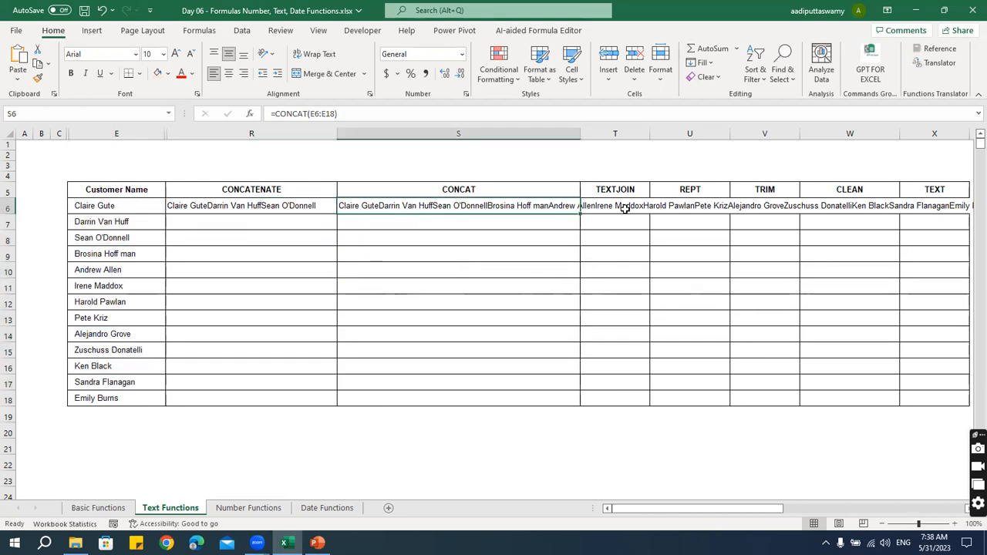
Step: Hide the CONCATENATE and CONCAT columns, R and S
left_click_drag(316, 133, 398, 137)
right_click(399, 137)
left_click(430, 328)
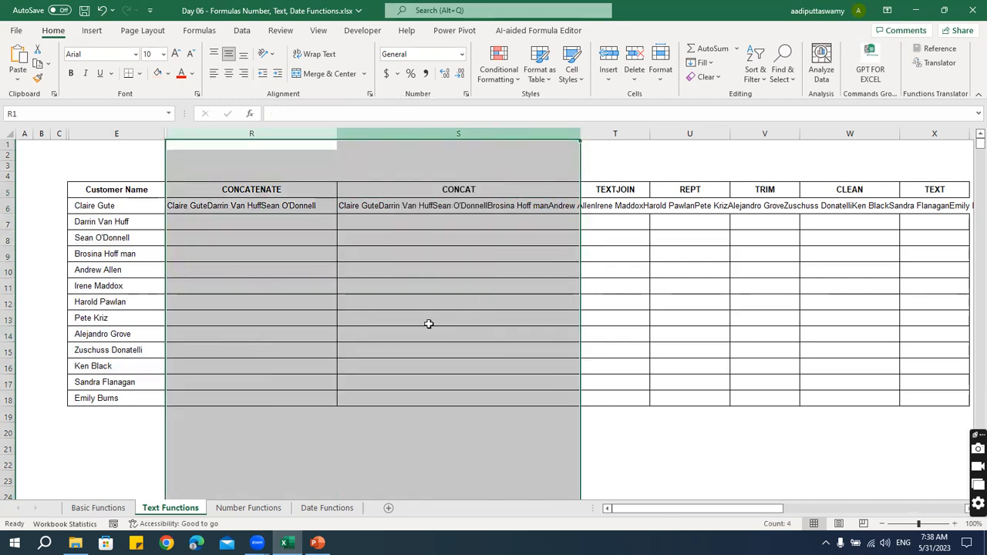
left_click(303, 272)
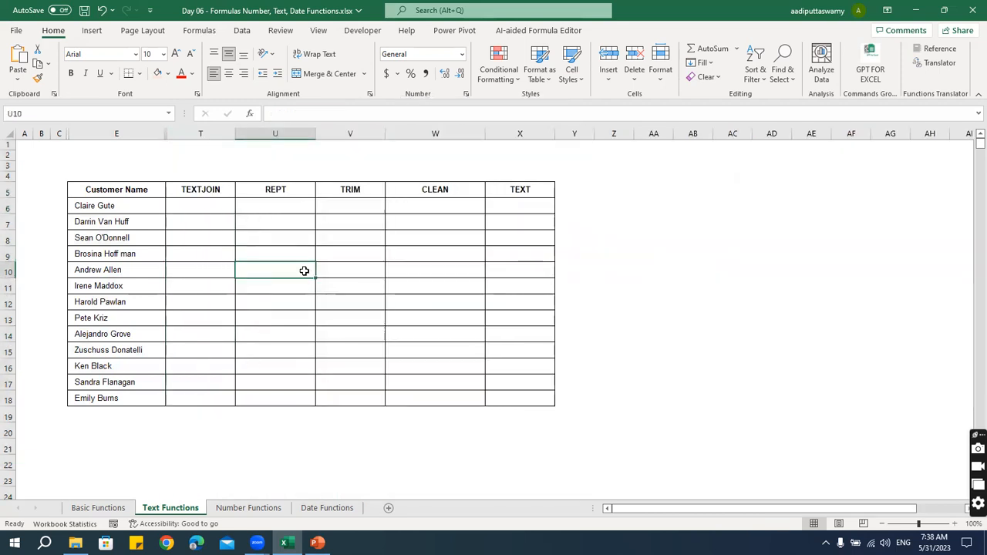
left_click(144, 212)
left_click(141, 222)
left_click(138, 237)
left_click(132, 266)
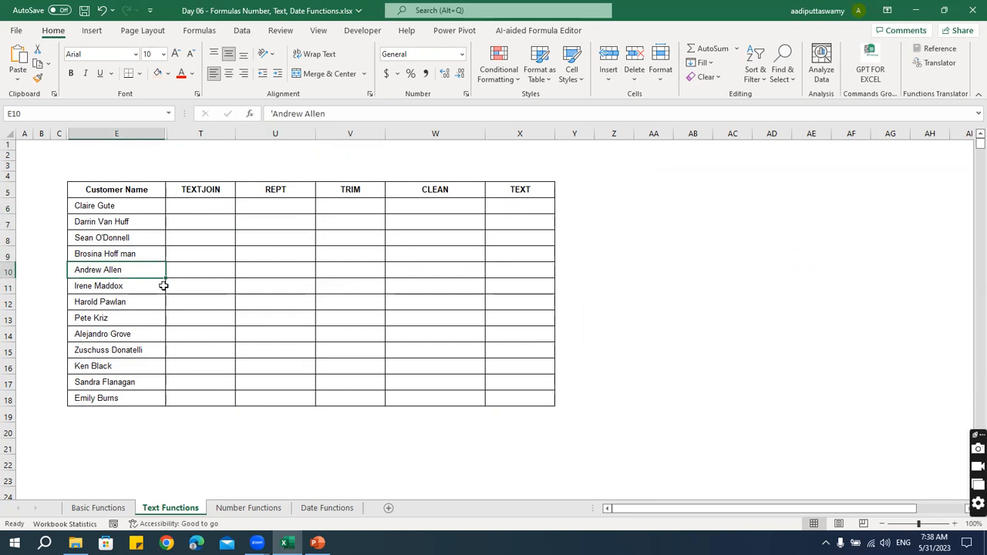
left_click_drag(148, 208, 154, 398)
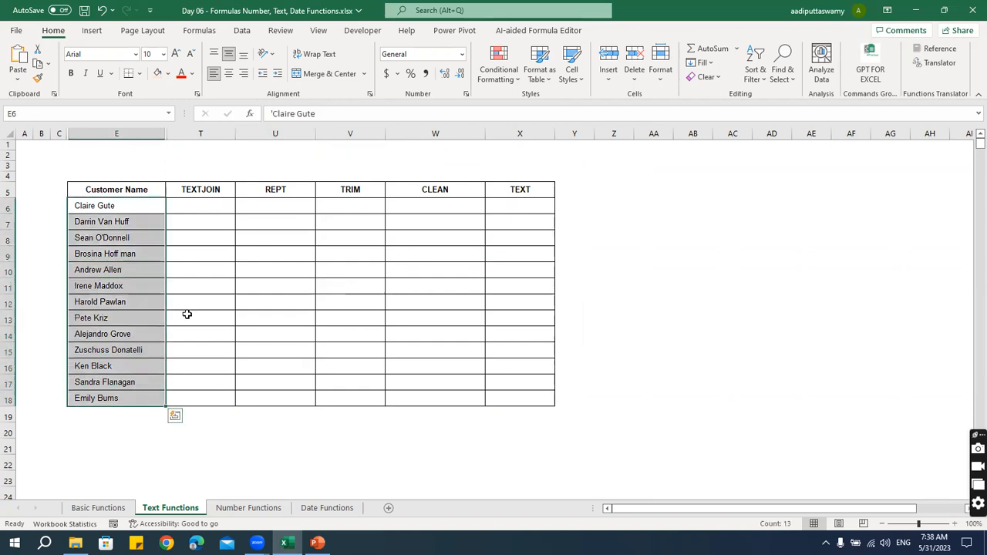
left_click_drag(147, 211, 153, 219)
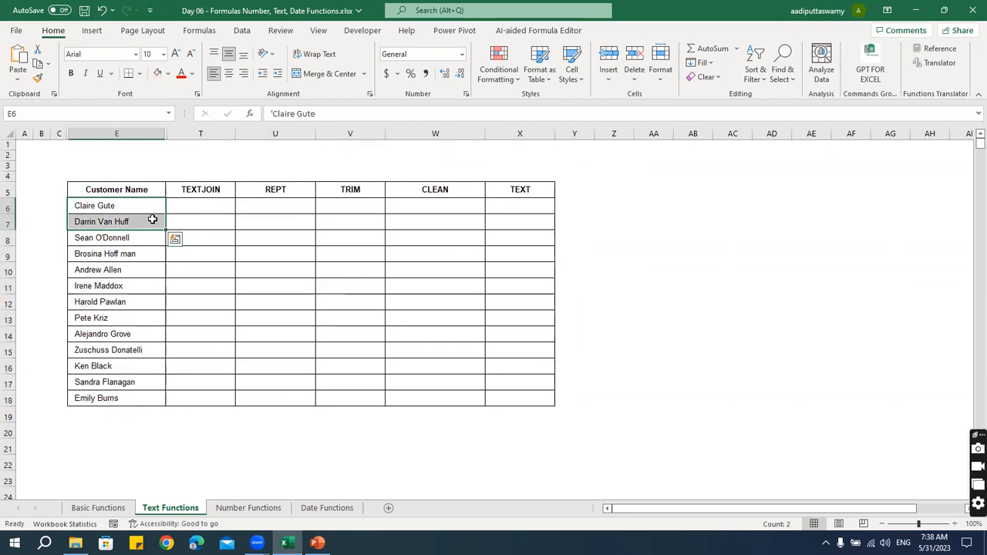
Step: Enter =TEXTJOIN(", ",TRUE,E6:E18) in T6 to join the customer names with comma separators, ignoring empty cells
key("Right")
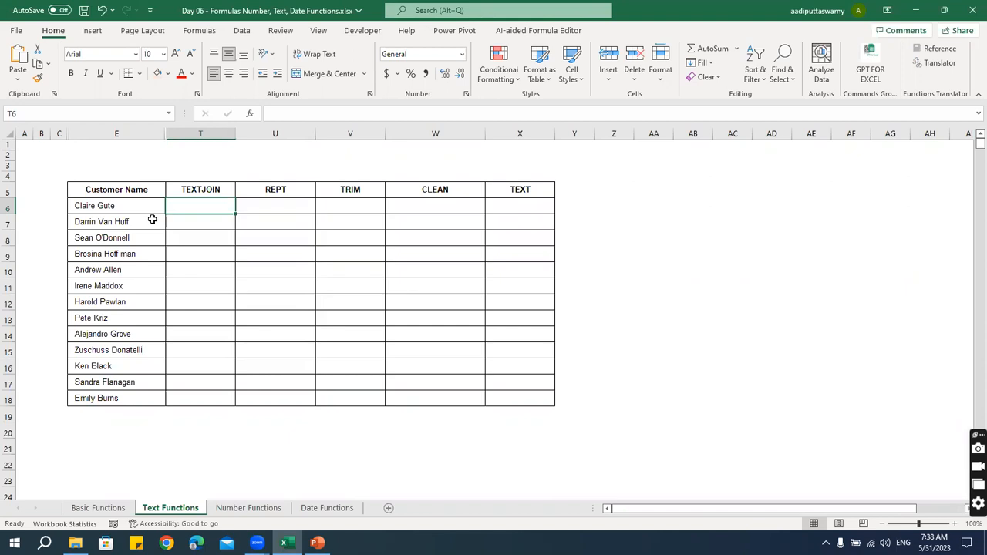
type("=t")
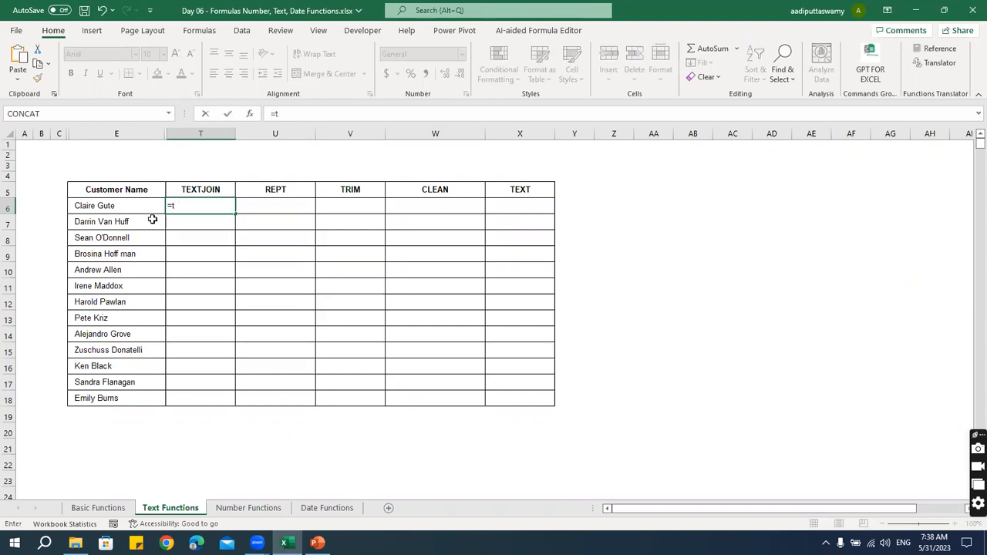
type("extj")
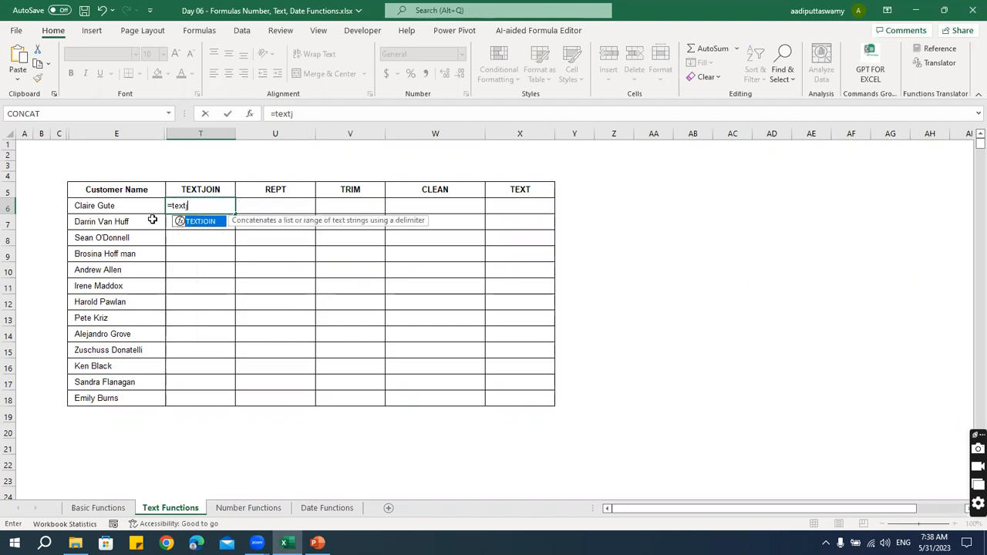
type("o")
key("Tab")
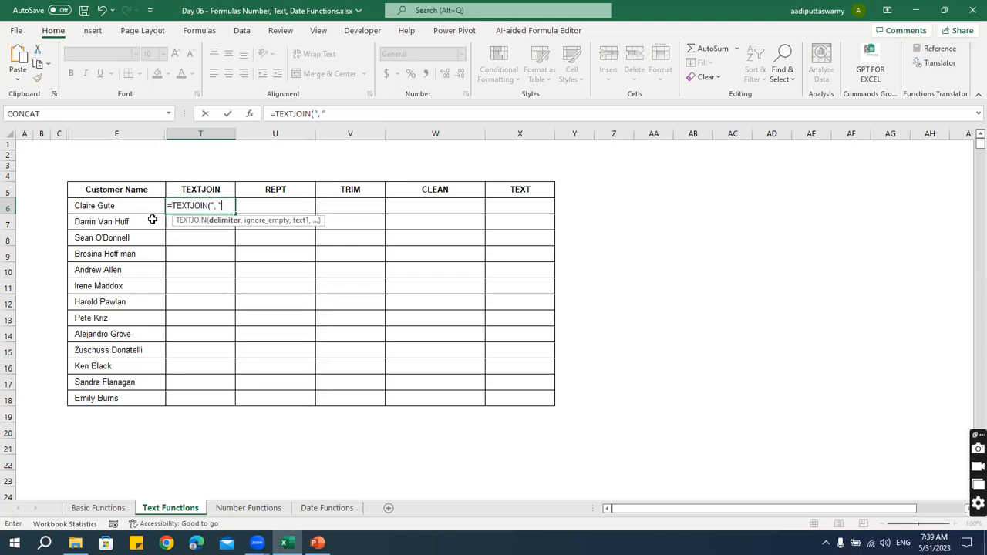
type(",")
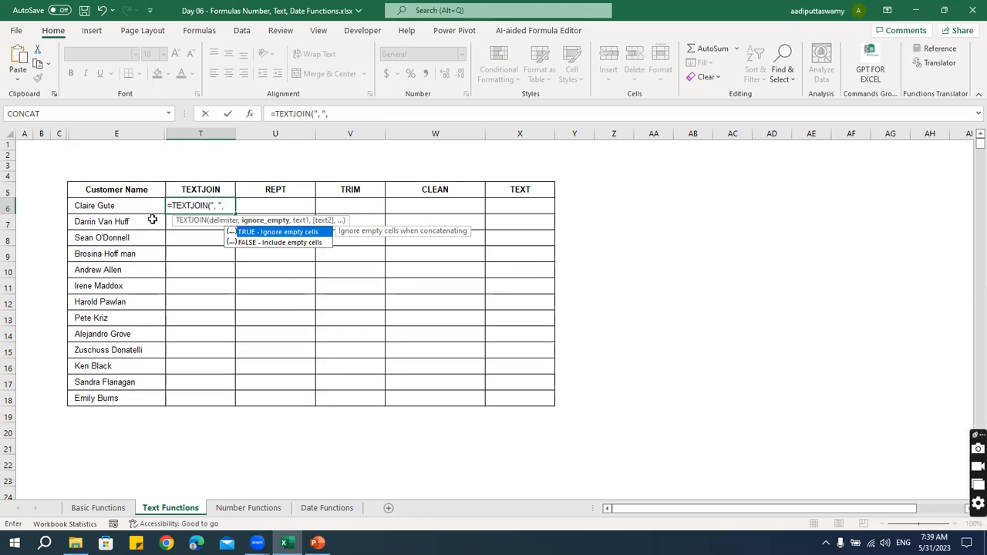
key("Tab")
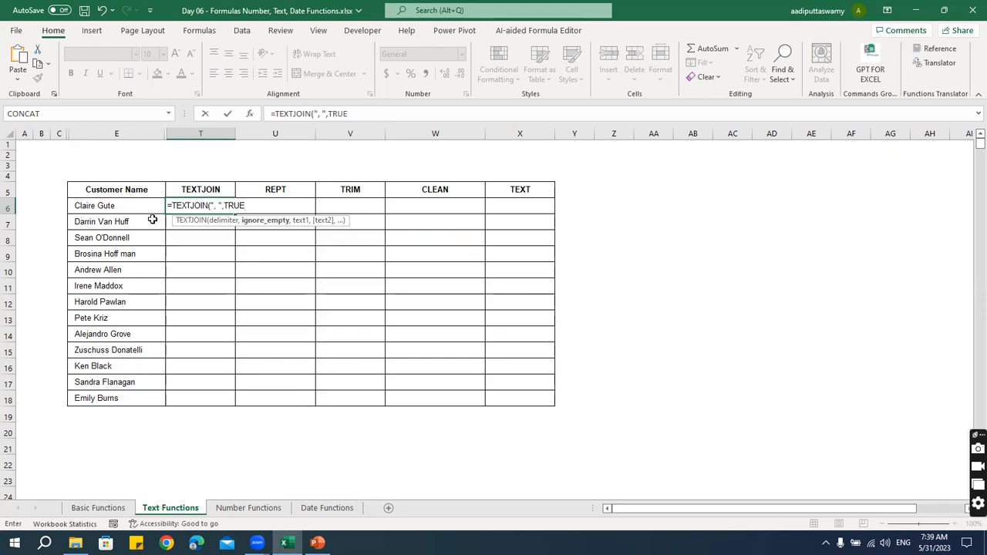
type(",")
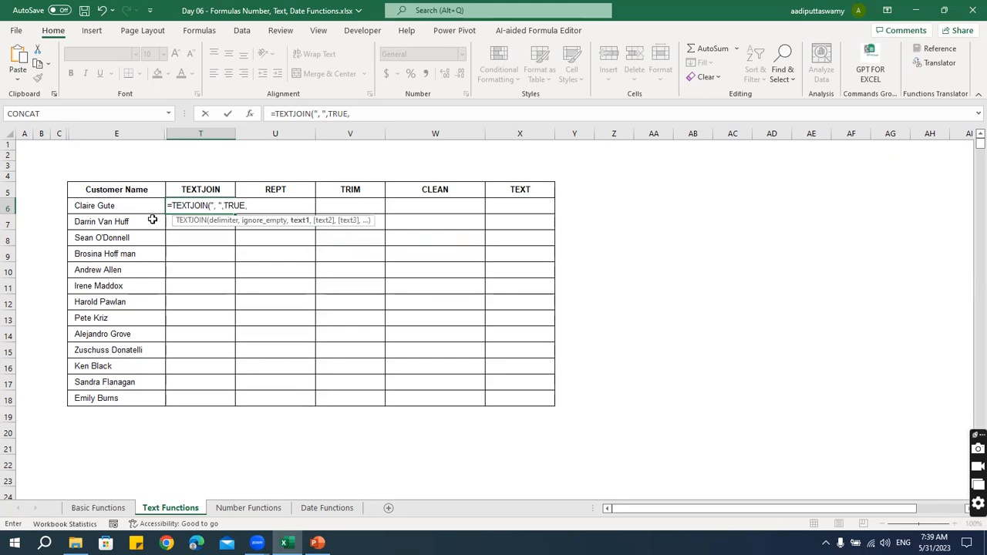
left_click_drag(139, 205, 143, 395)
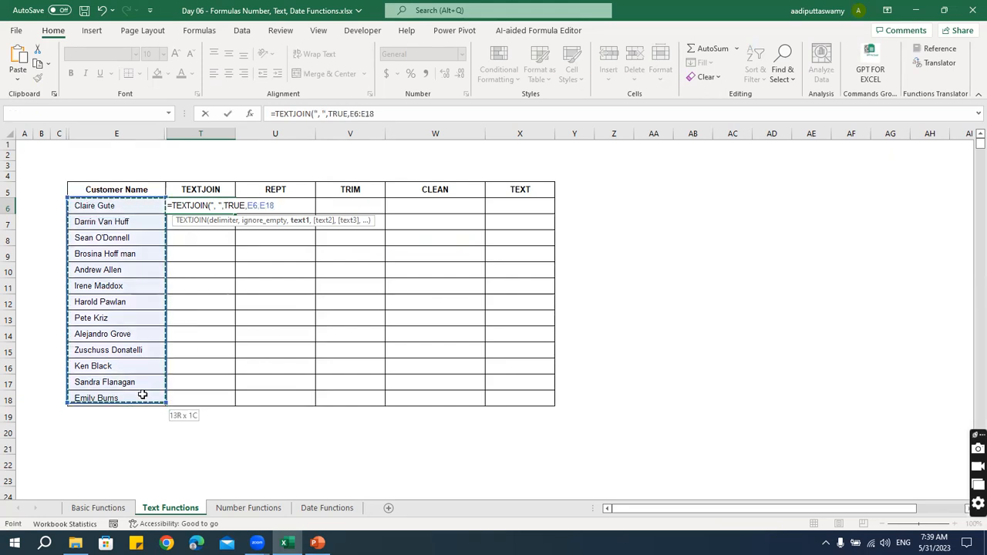
key("Return")
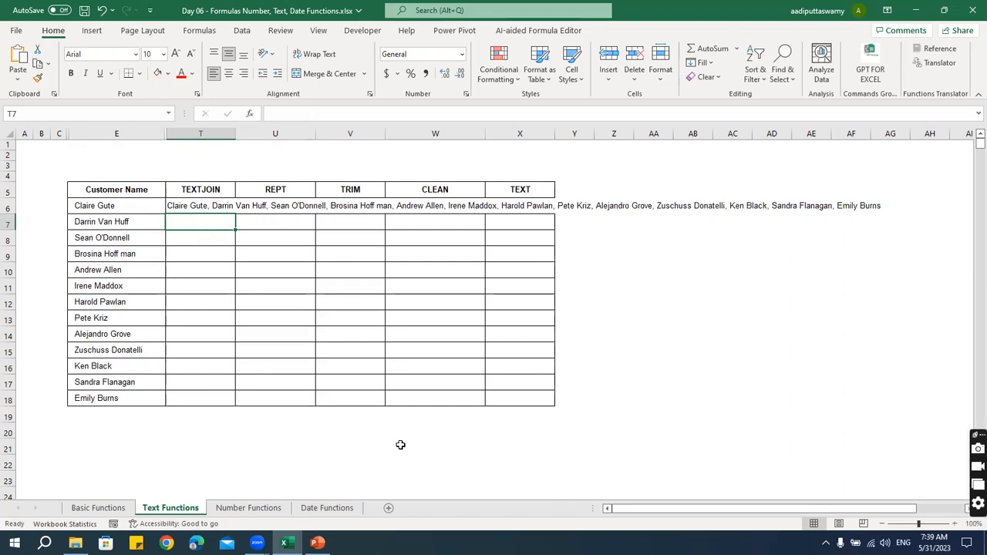
Step: Inspect the ignore_empty argument of the TEXTJOIN formula in T6 and leave it as is
double_click(193, 206)
left_click(235, 205)
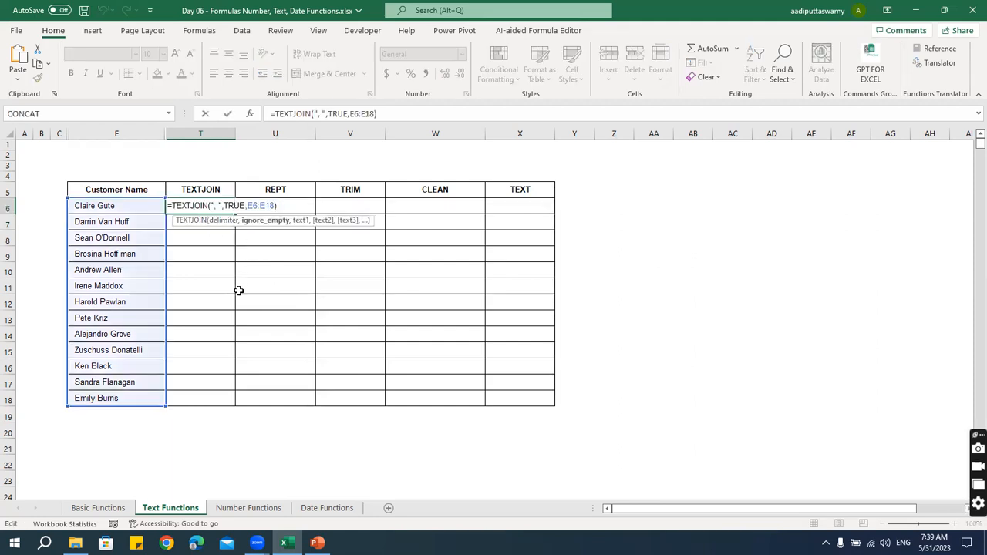
key("Escape")
Step: Clear the customer names in cells E8, E13, E16 and E18 to create empty cells in the joined range
left_click(123, 240)
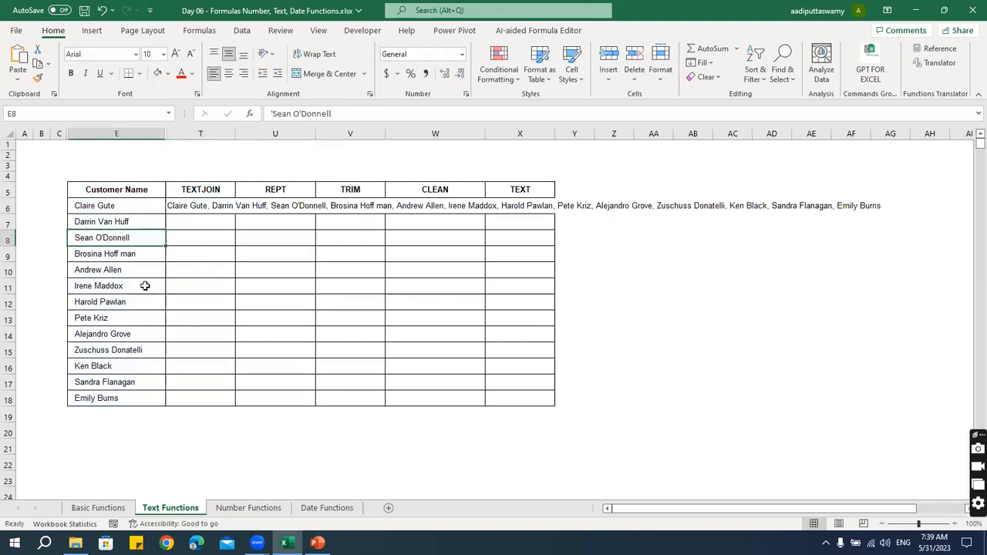
key("Delete")
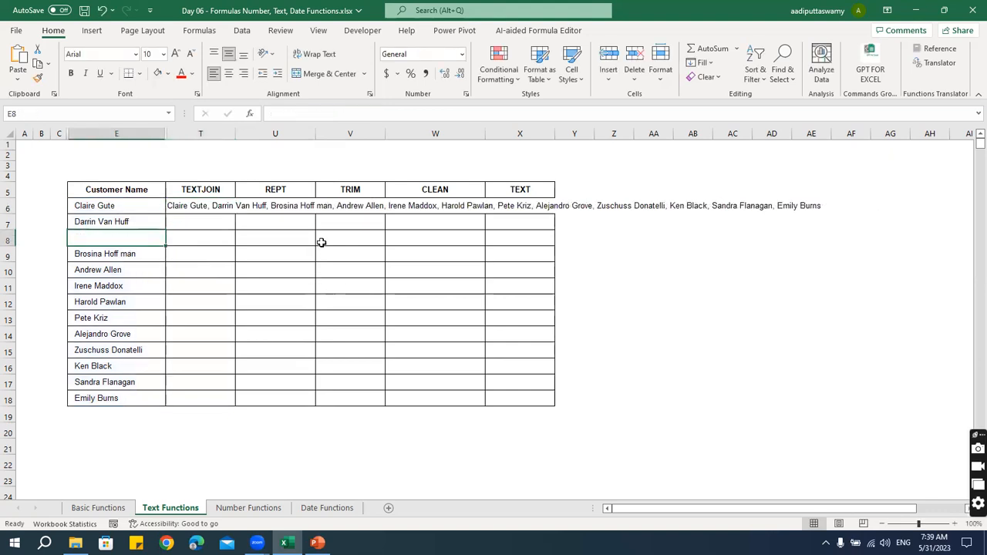
left_click(129, 318)
key("Delete")
left_click(130, 365)
key("Delete")
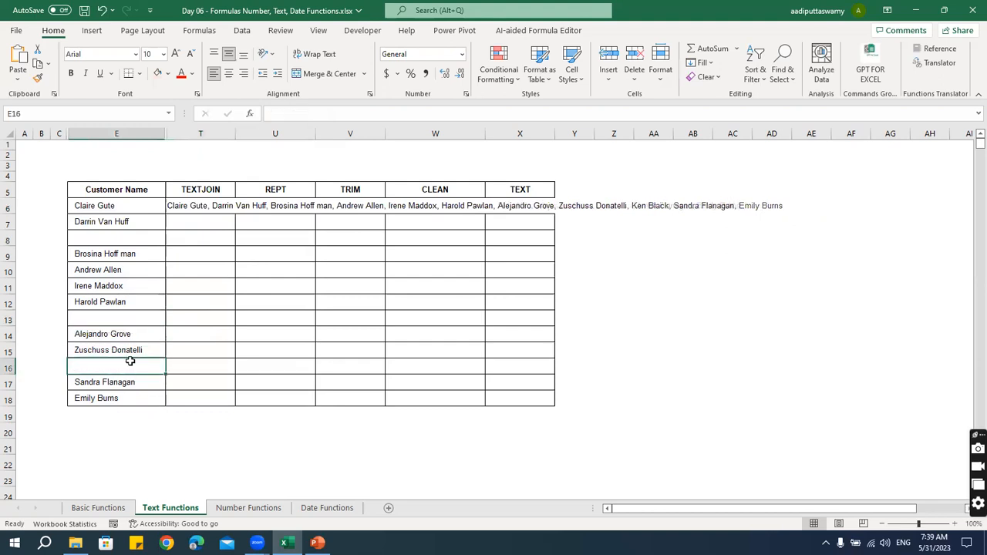
left_click(121, 397)
key("Delete")
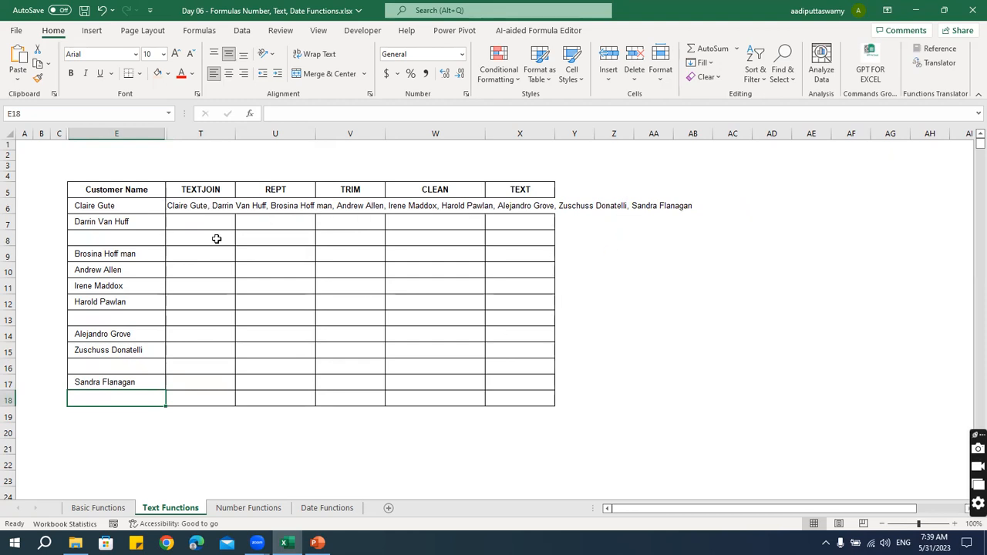
Step: Change the ignore_empty argument of the TEXTJOIN formula in T6 to FALSE so empty cells are included
left_click(121, 236)
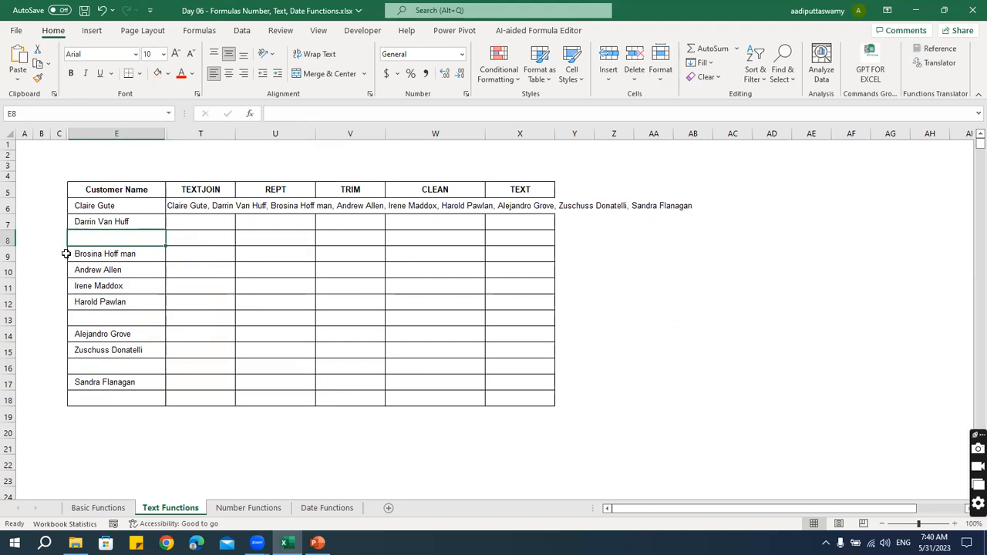
double_click(215, 209)
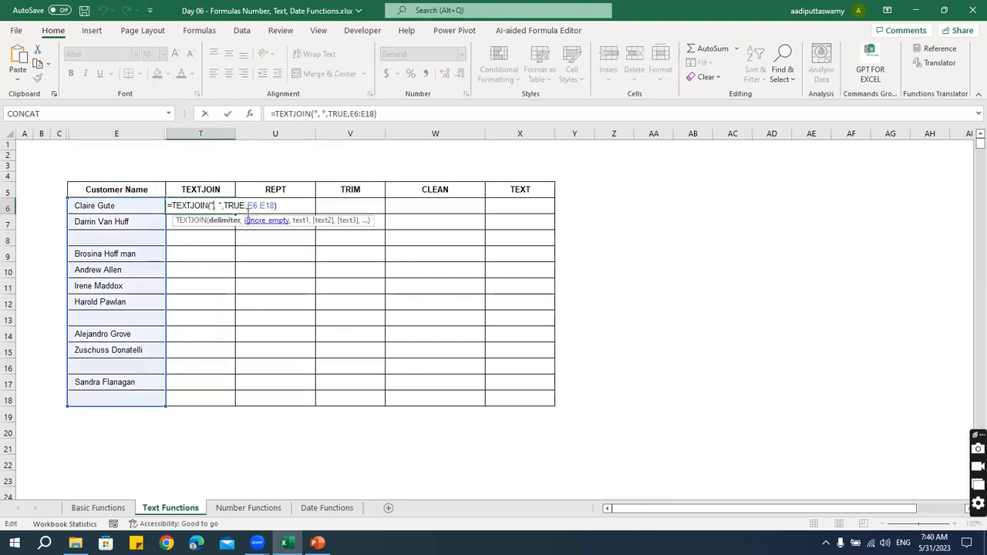
left_click_drag(224, 206, 246, 206)
type("false")
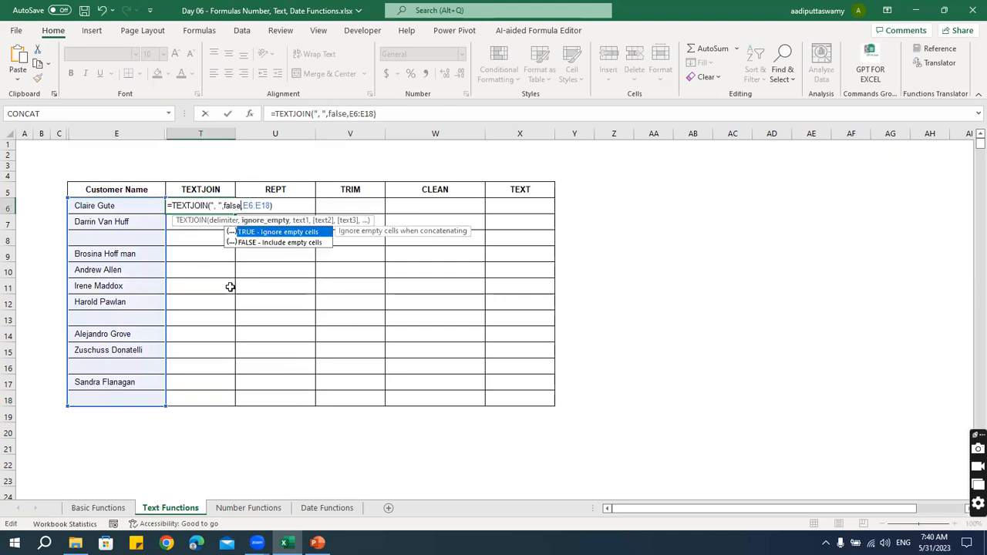
key("Down")
key("Tab")
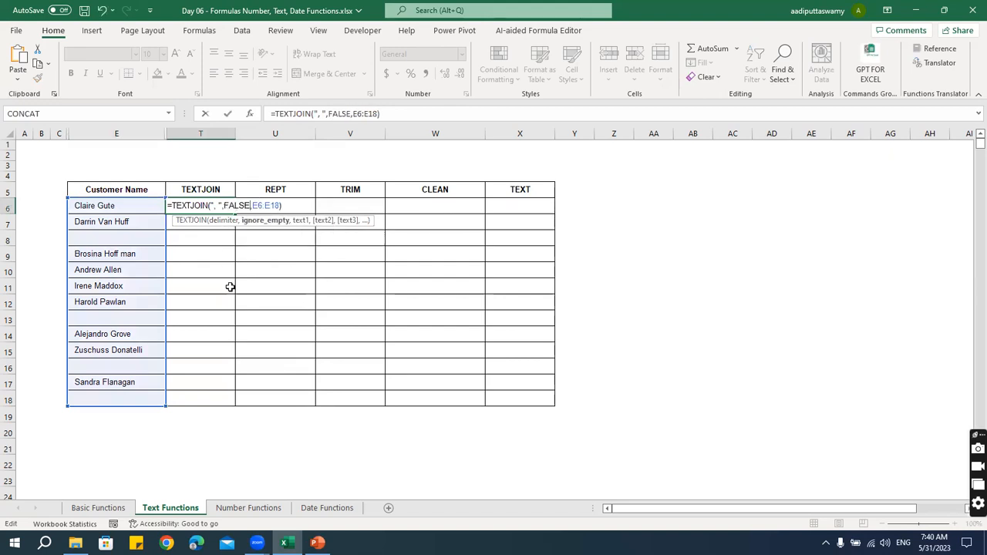
key("Return")
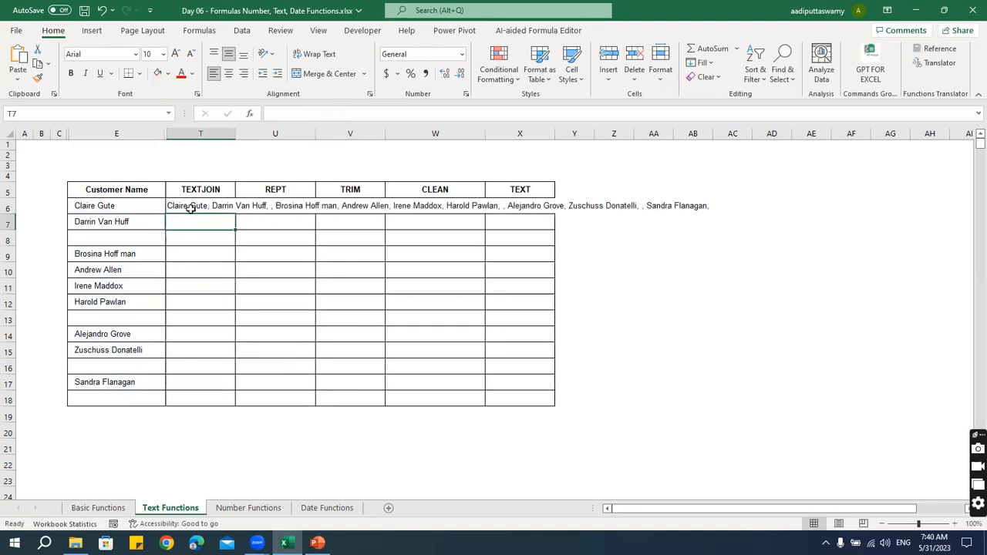
left_click(123, 241)
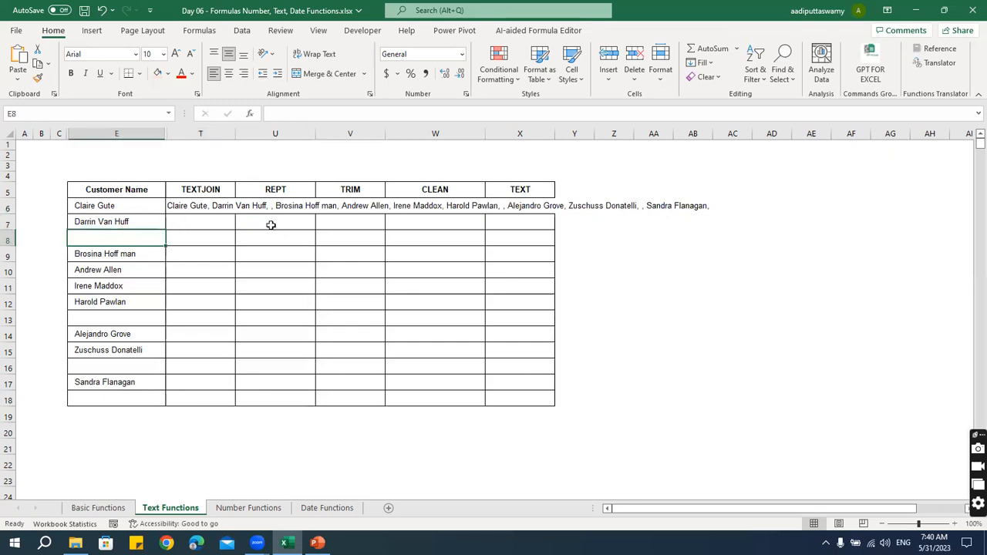
left_click(213, 201)
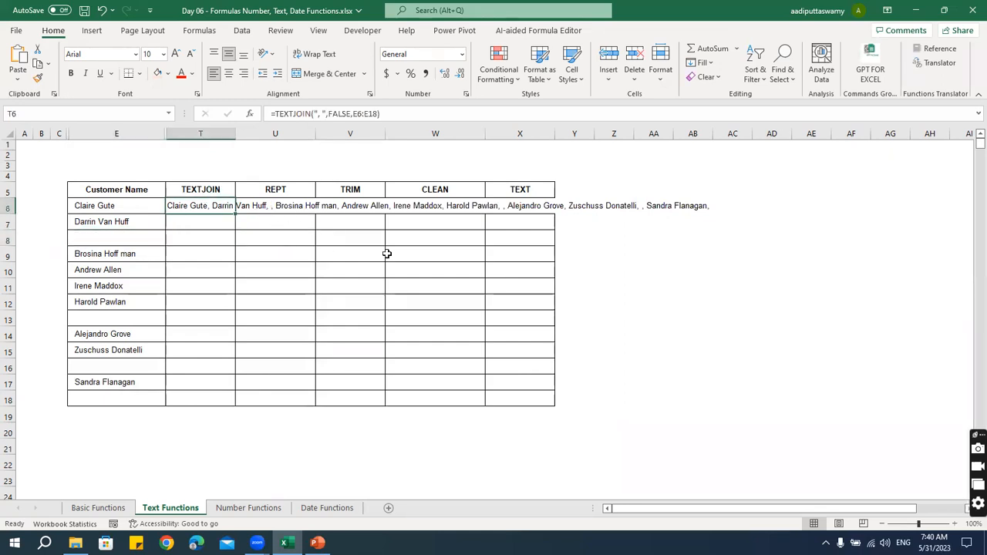
Step: Set the ignore_empty argument of the TEXTJOIN formula in T6 back to TRUE
scroll(403, 254, "up", 7, "ctrl")
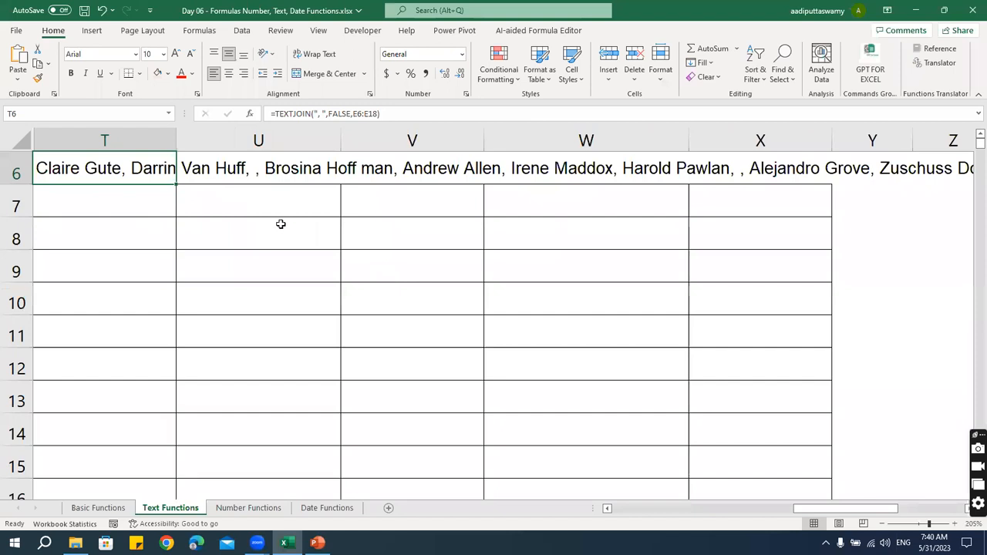
double_click(136, 171)
left_click_drag(160, 167, 206, 158)
type("true")
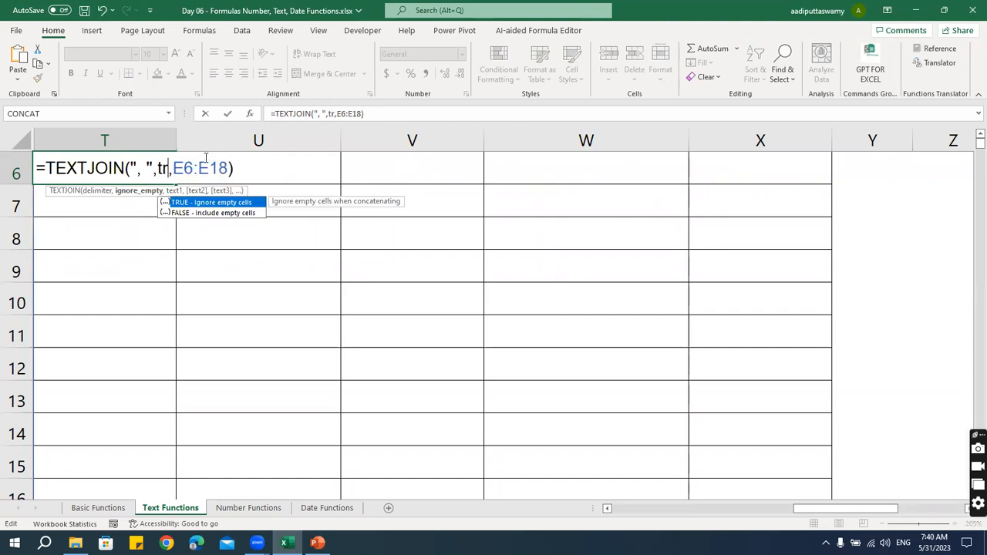
key("Return")
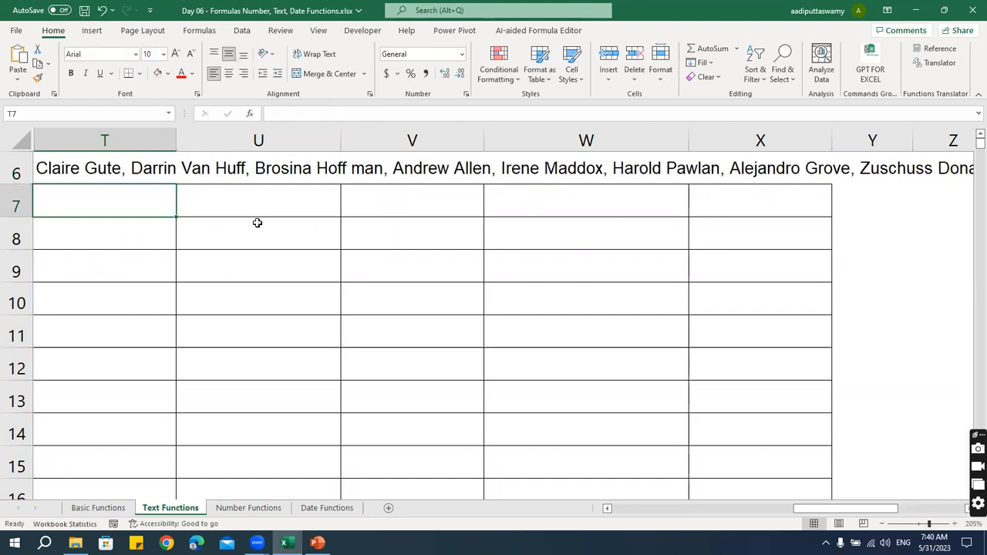
scroll(258, 222, "down", 7)
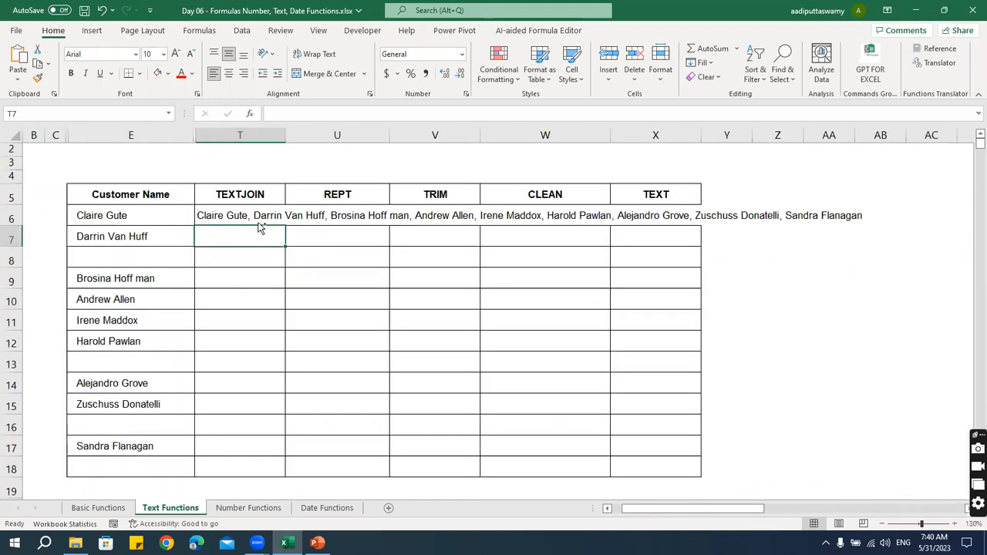
scroll(258, 222, "down", 1)
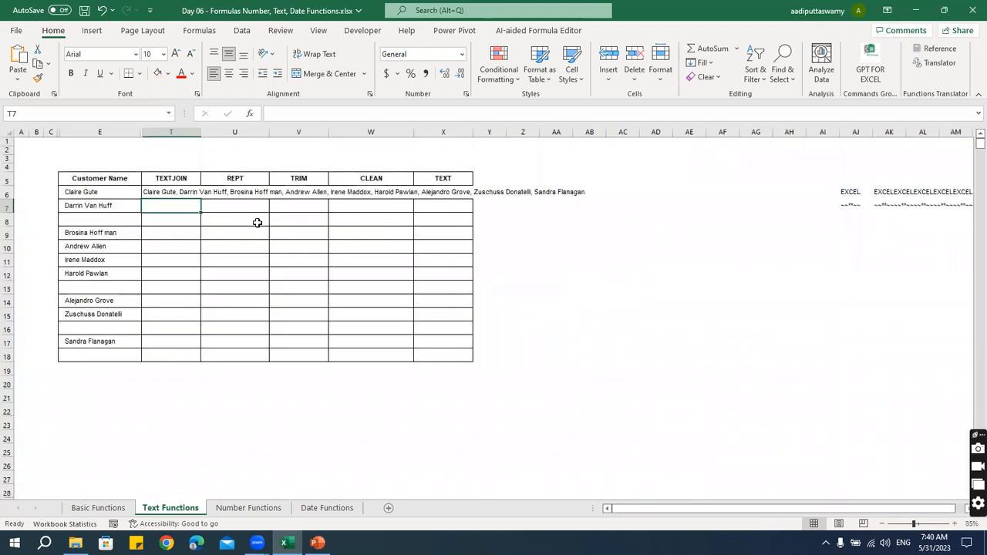
scroll(258, 222, "up", 1)
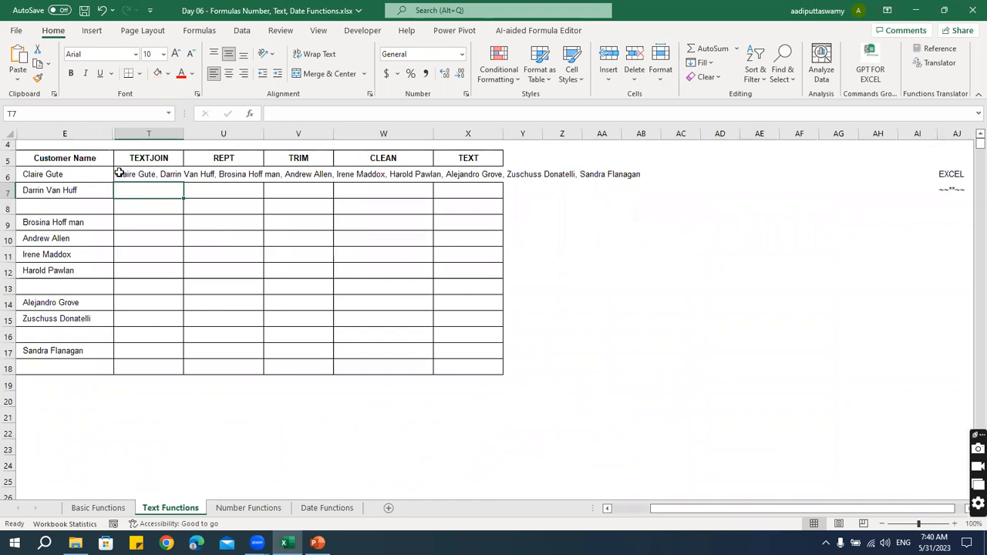
Step: Hide the TEXTJOIN column, T, to bring the REPT column next to the customer names
right_click(148, 135)
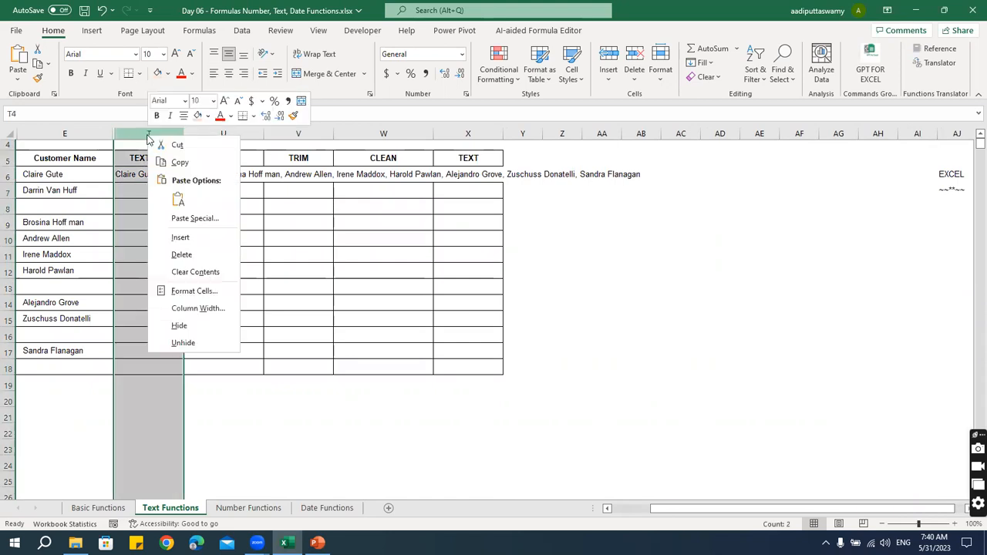
left_click(189, 326)
left_click(257, 250)
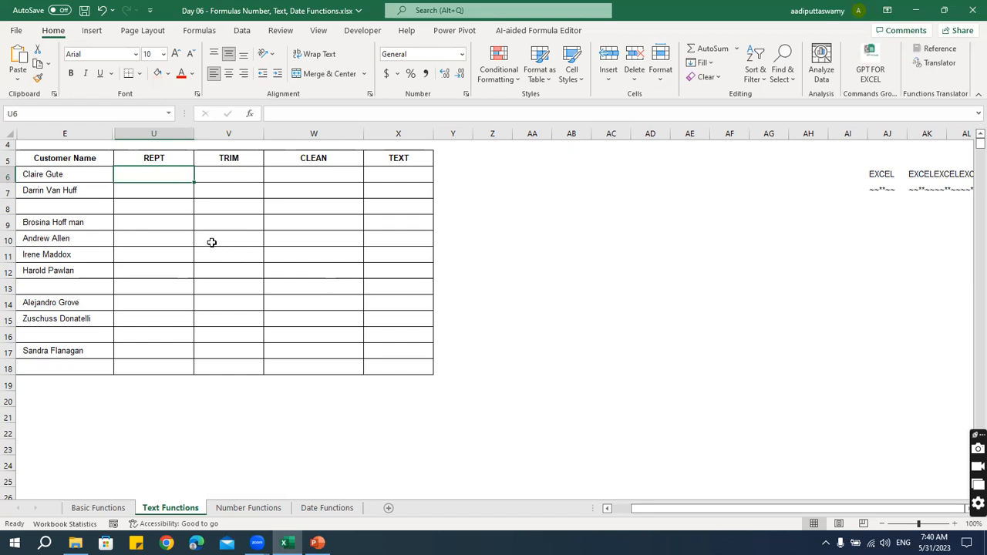
Step: Enter =REPT("x",10) in the first REPT cell, U6, to repeat the letter x ten times
type("=rept")
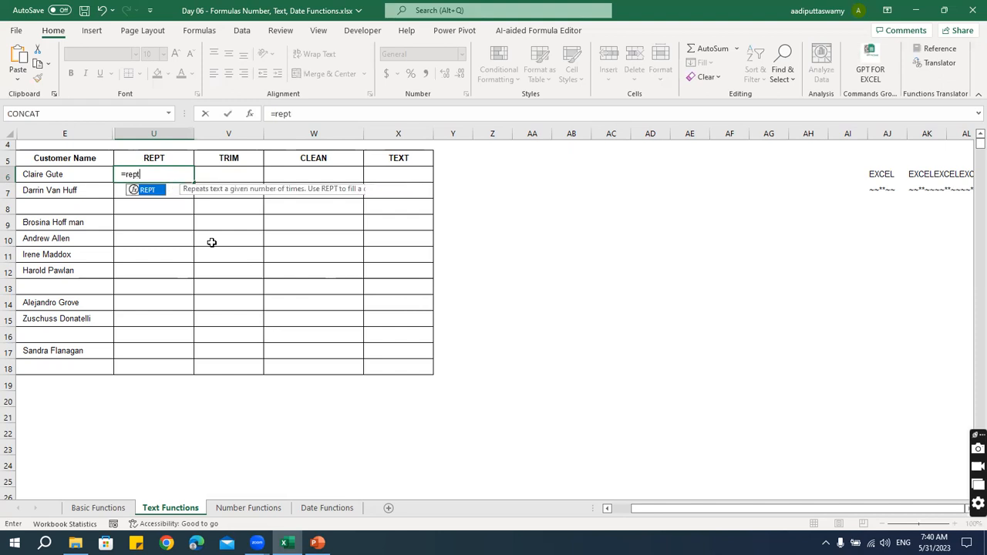
type("(\"x\"")
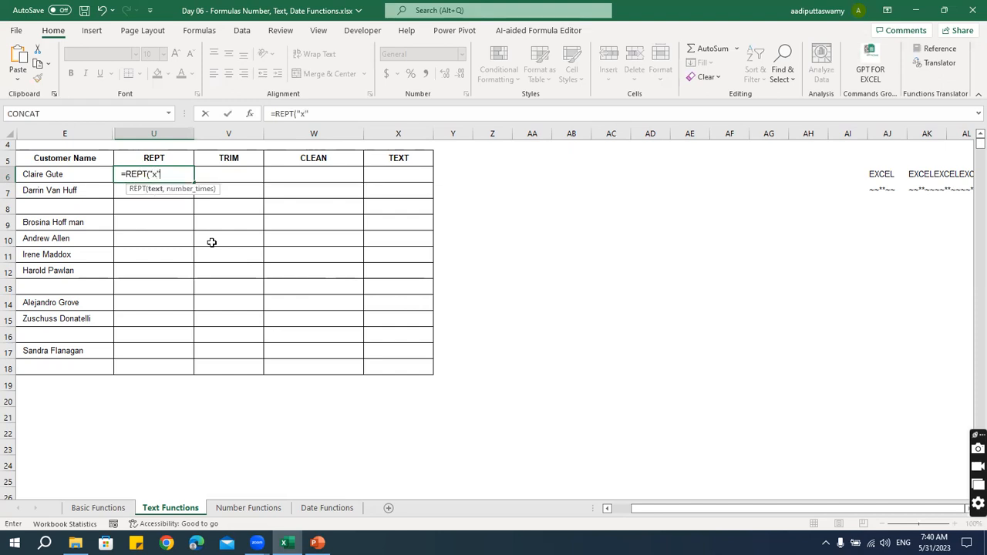
type(",10)")
key("ctrl+Return")
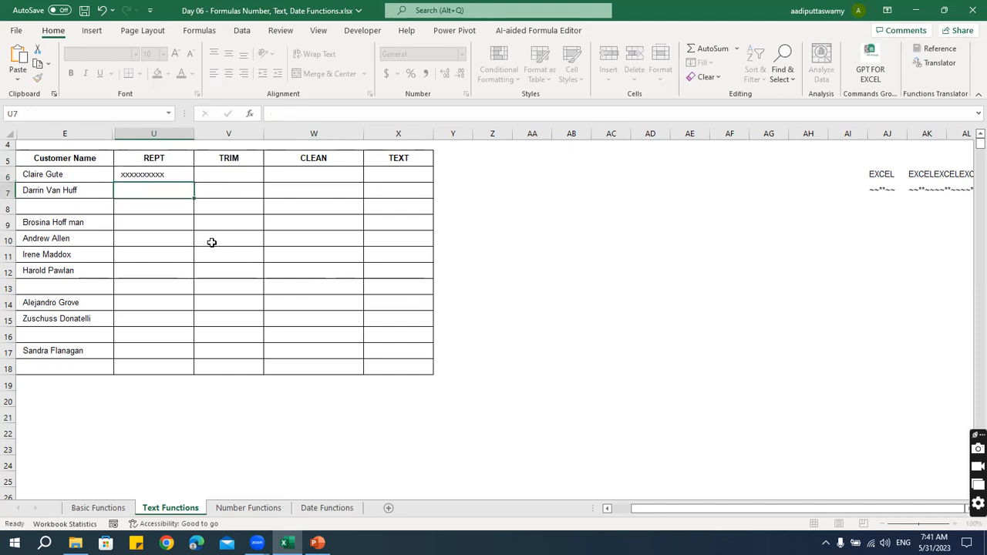
Step: Fill the REPT formula from U6 down through U18
key("shift+Down")
key("shift+Down")
key("shift+Down")
key("shift+Down")
key("shift+Down")
key("shift+Down")
key("shift+Down")
key("shift+Down")
key("shift+Down")
key("shift+Down")
key("shift+Down")
key("shift+Down")
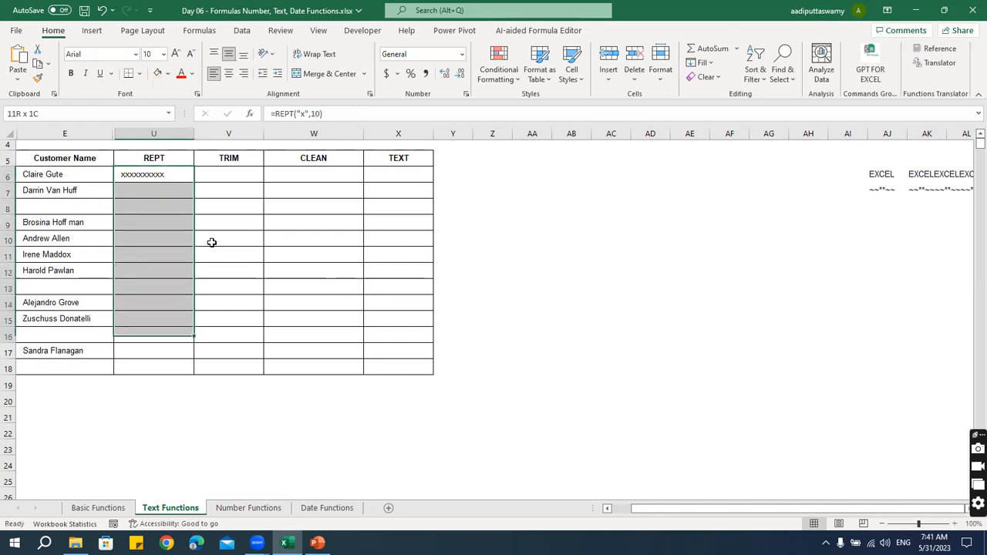
key("ctrl+d")
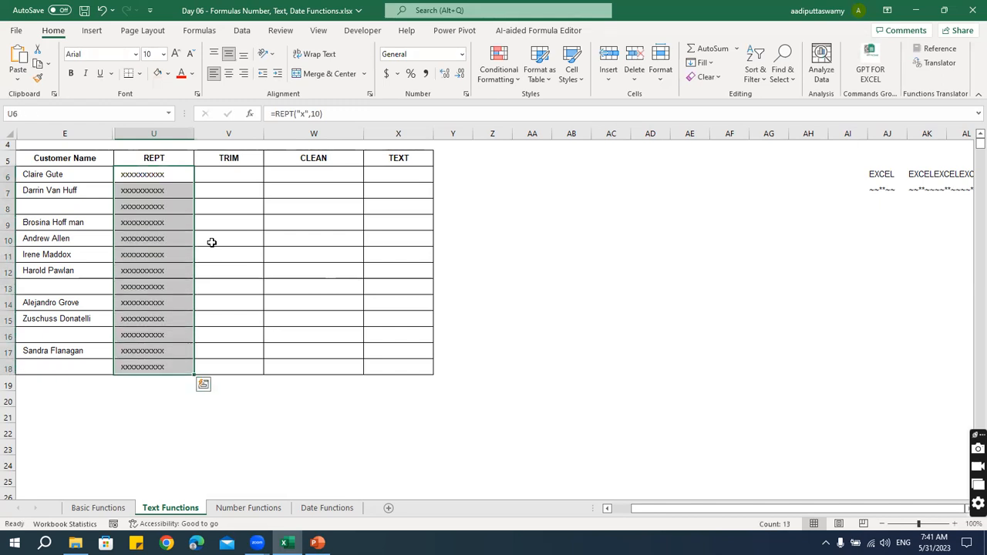
Step: Undo the REPT entries in column U and the hiding of the TEXTJOIN column
key("Up")
key("Down")
key("ctrl+z")
key("ctrl+z")
key("ctrl+z")
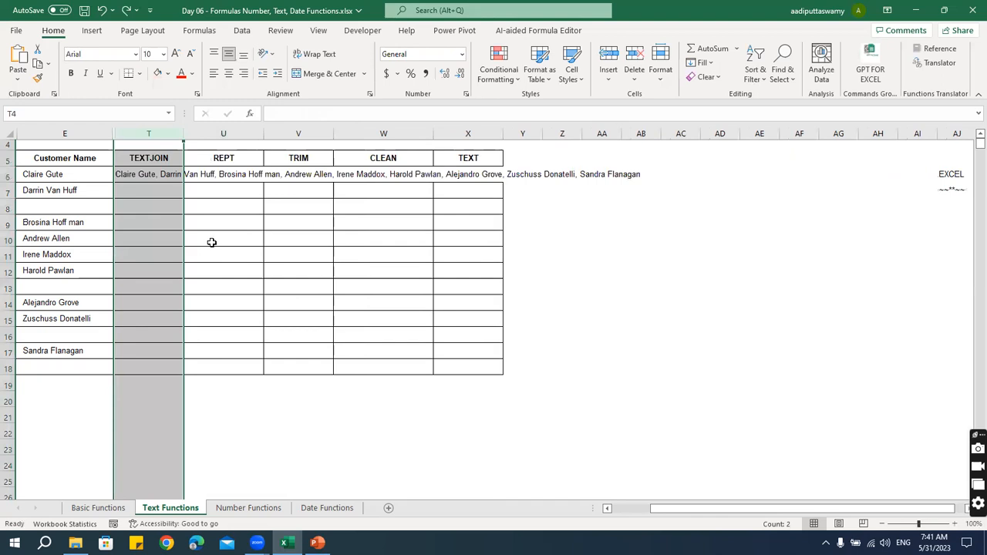
Step: Undo the TEXTJOIN argument changes and the clearing of the customer names in E8, E13, E16 and E18
key("Up")
key("Down")
scroll(212, 243, "down", 1)
scroll(212, 243, "up", 2)
key("Up")
scroll(211, 242, "up", 5)
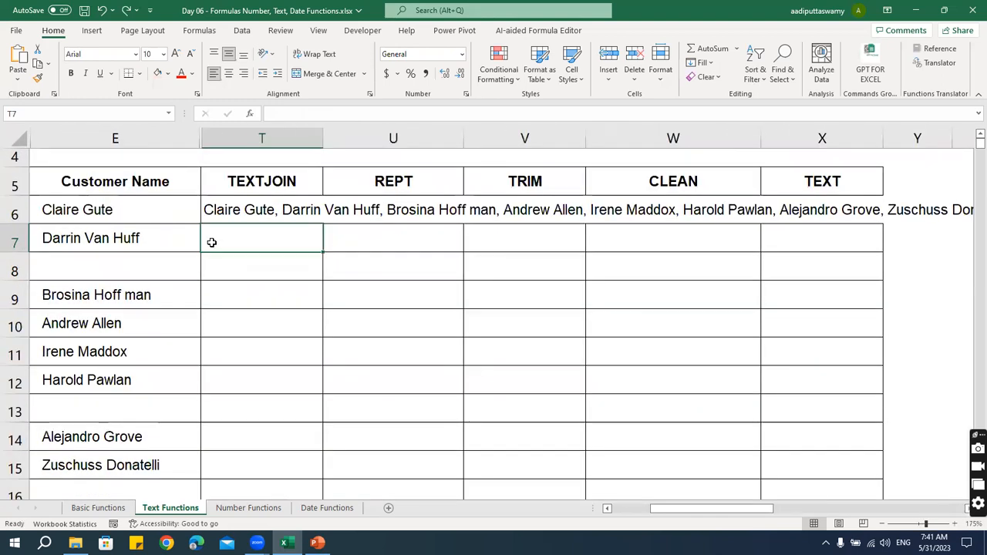
scroll(211, 242, "down", 6)
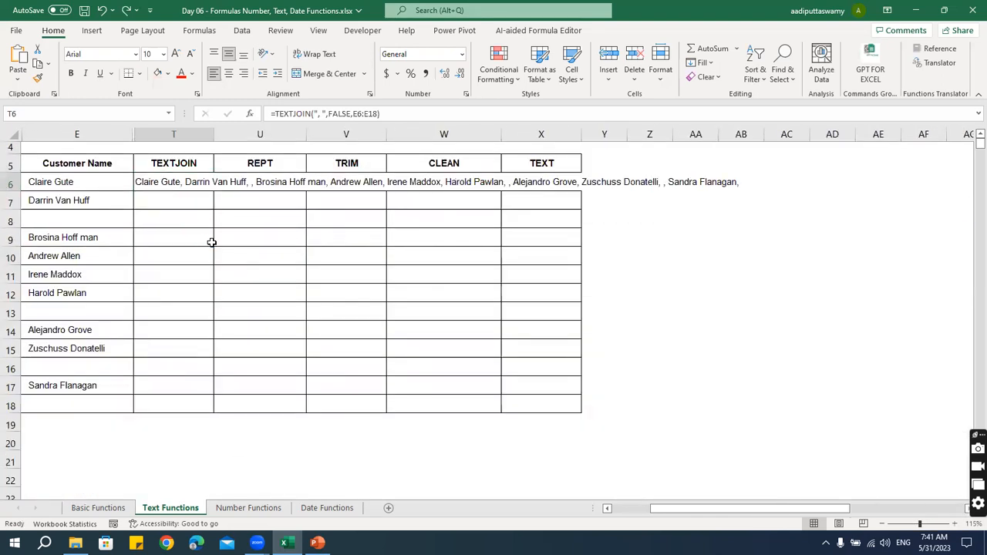
key("ctrl+z")
key("ctrl+z")
key("ctrl+z")
key("ctrl+z")
key("ctrl+z")
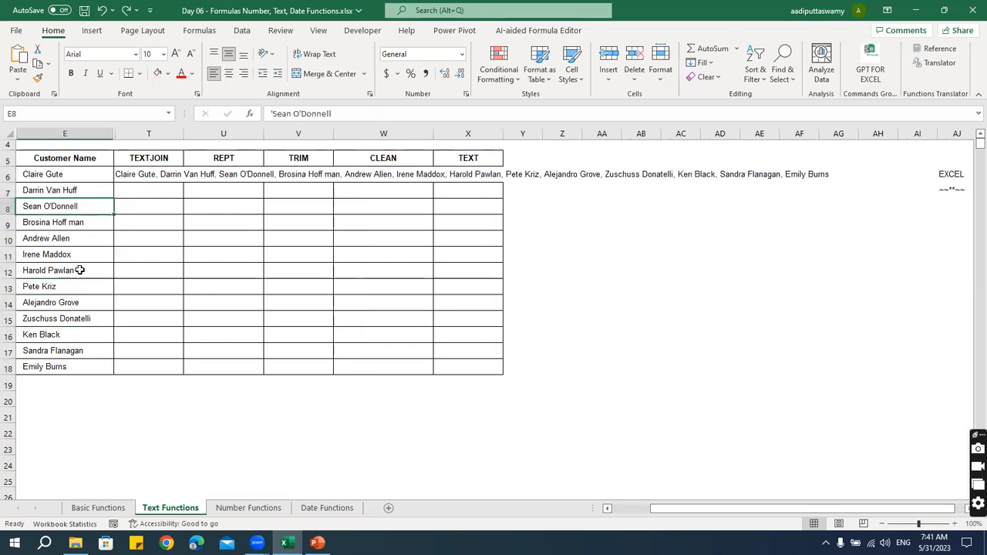
Step: Hide the TEXTJOIN column, T, again with the full customer list restored
left_click(166, 176)
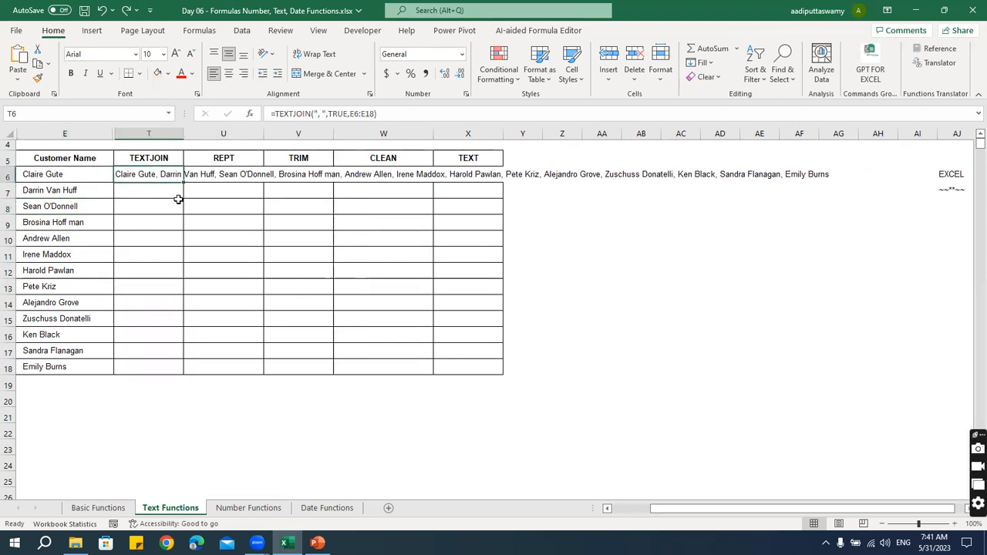
right_click(159, 133)
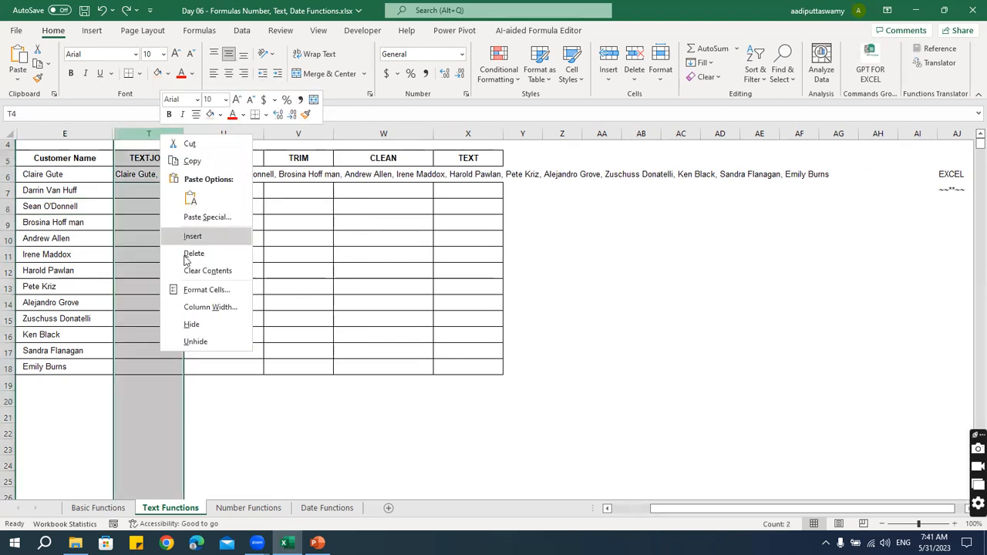
left_click(195, 327)
Step: Enter =REPT("x",10) in U6 under the REPT heading
left_click(154, 174)
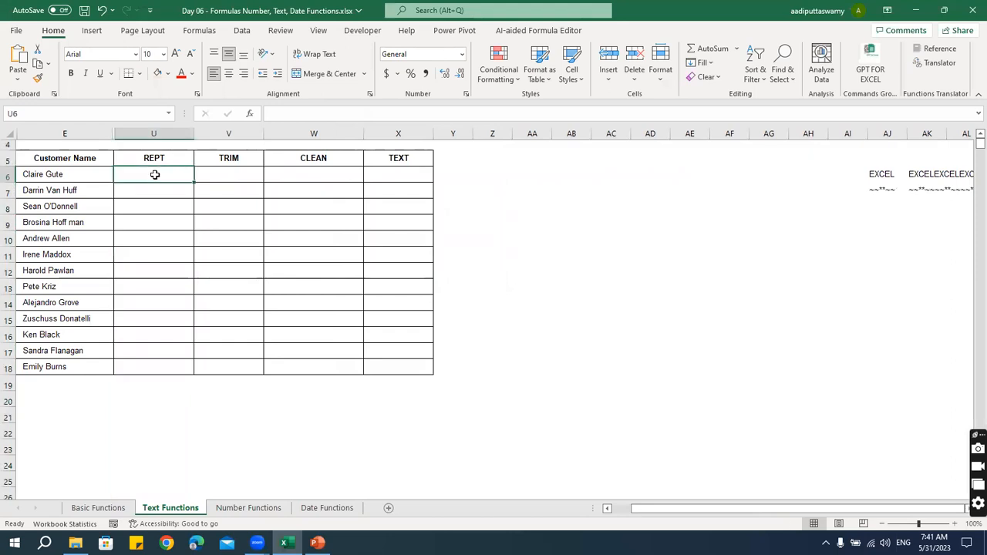
type("=rept")
key("Tab")
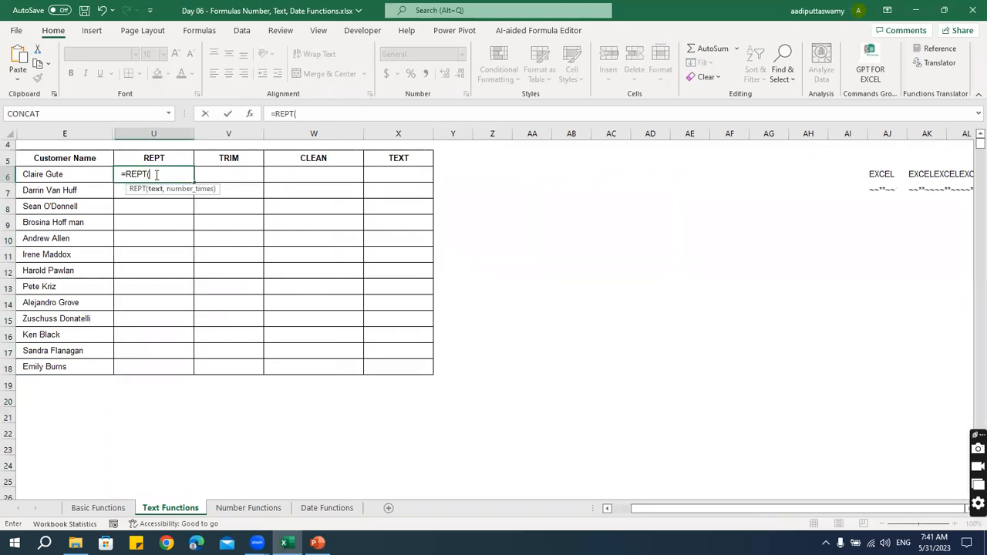
type("\"x\",10")
key("Return")
left_click(155, 175)
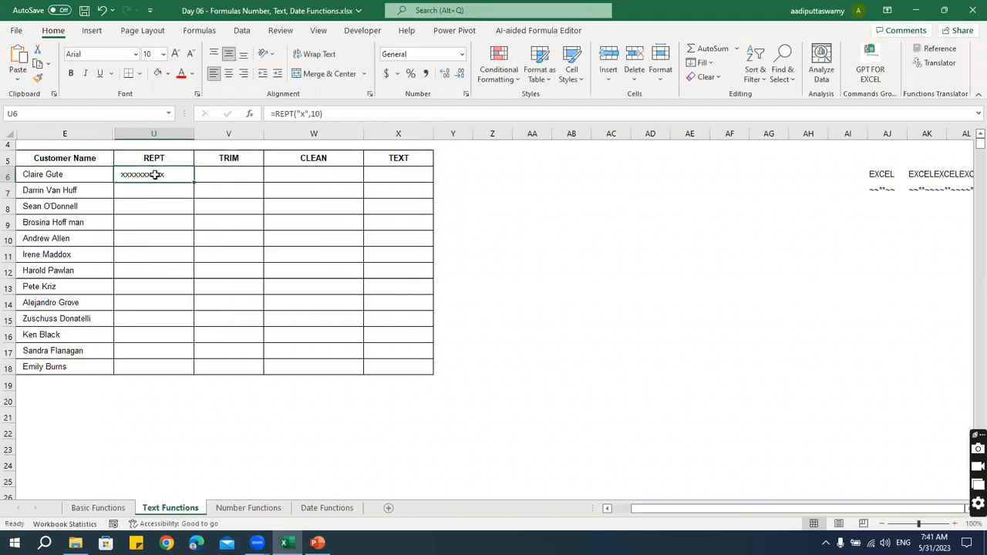
Step: Delete the existing repeated-text results in AK6 and AK7, beside the EXCEL and ~~**~~ samples
key("Right")
key("Right")
key("Right")
key("Right")
key("Right")
key("Right")
key("Right")
key("Right")
key("Right")
key("Right")
key("Right")
key("Right")
key("Right")
key("Right")
key("Right")
key("Right")
key("Right")
key("Right")
key("Right")
key("Right")
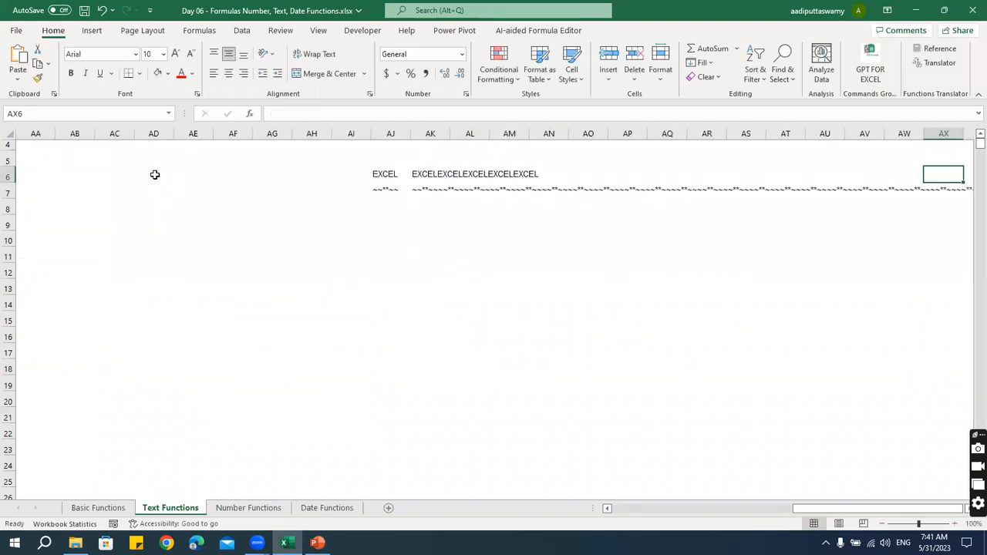
key("Left")
key("Left")
key("Left")
key("Left")
key("Left")
key("Left")
key("Left")
key("Left")
key("Left")
key("Left")
key("Left")
key("Left")
key("Left")
key("Left")
key("shift+Down")
key("Right")
key("Left")
key("shift+Down")
key("Right")
key("shift+Down")
key("Delete")
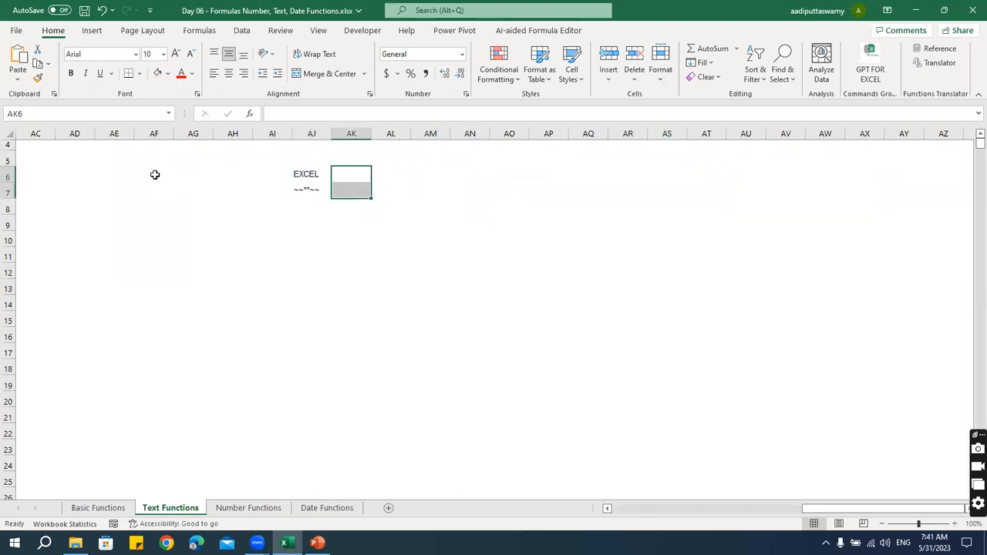
Step: Enter =REPT(AJ6,10) in AK6 to repeat the EXCEL sample text ten times
key("shift+Up")
type("=rept")
key("Tab")
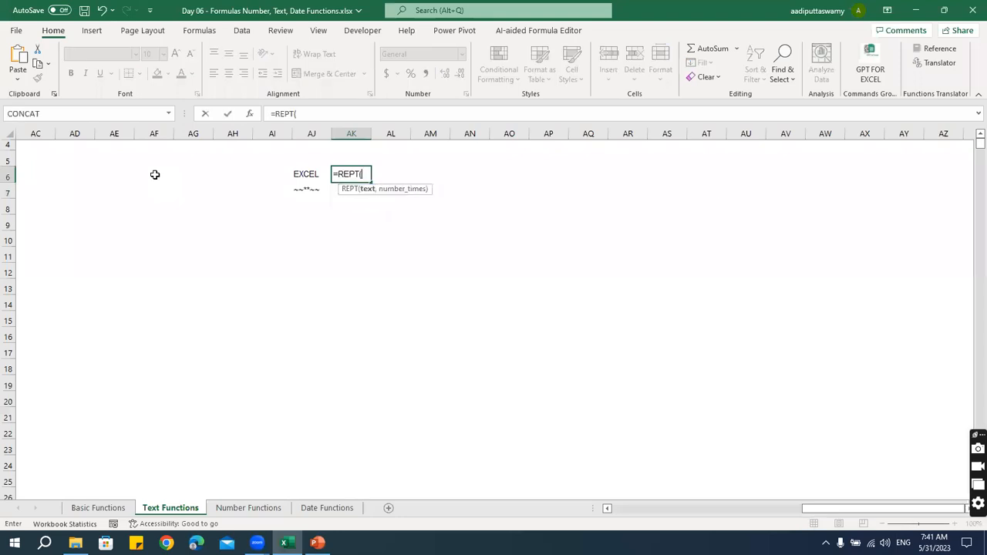
key("Left")
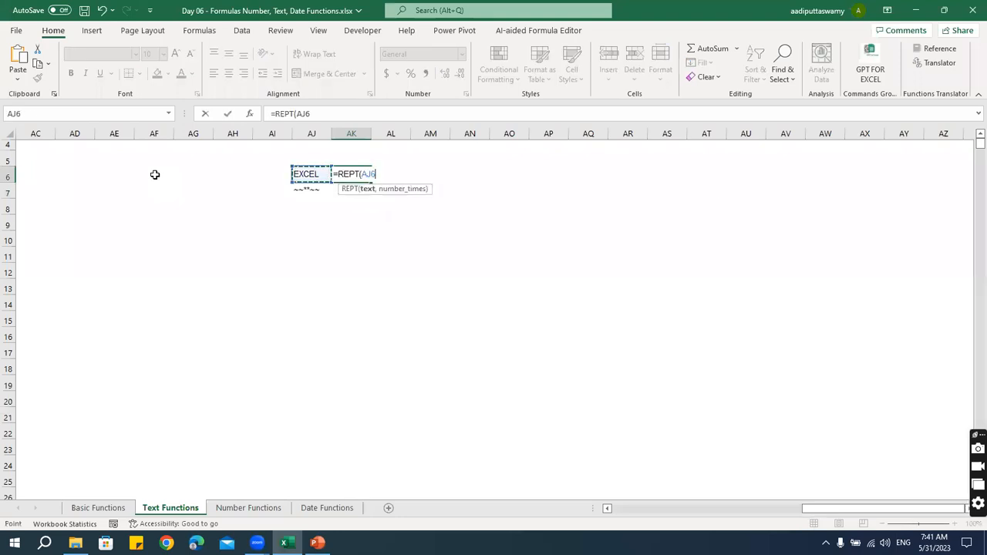
type(",10")
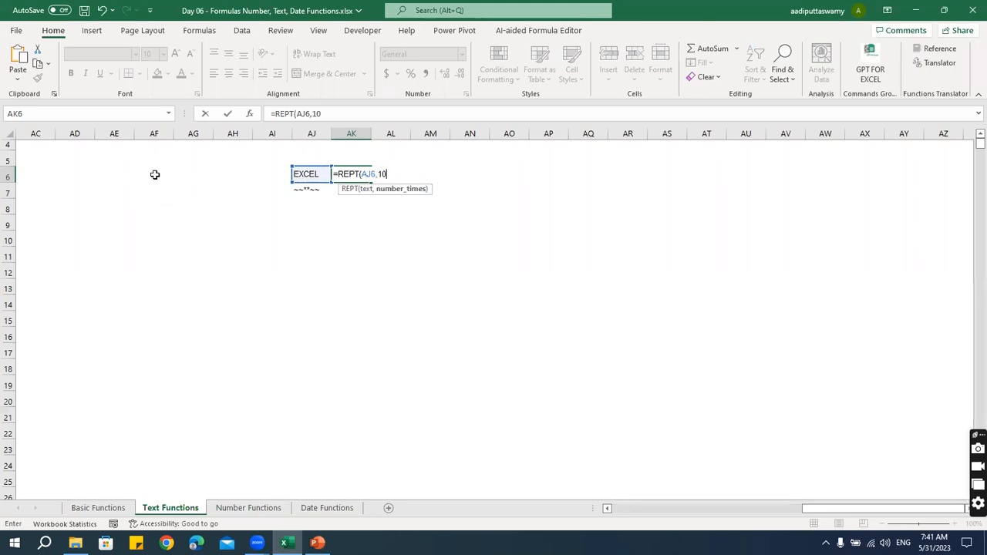
key("Return")
key("Up")
key("Down")
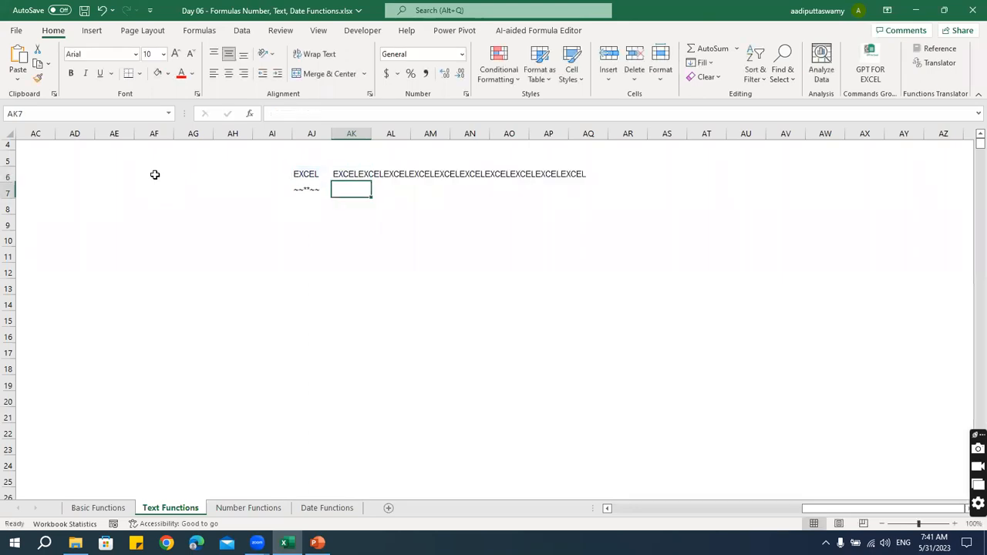
Step: Enter =REPT(AJ7,10) in AK7 to repeat the ~~**~~ sample text ten times
type("=rept")
key("Tab")
key("Left")
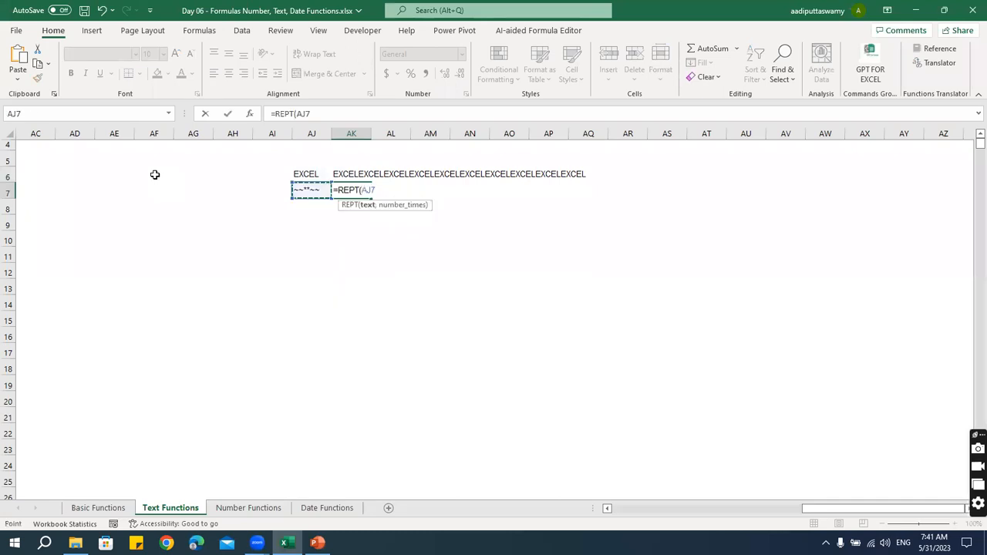
type(",10")
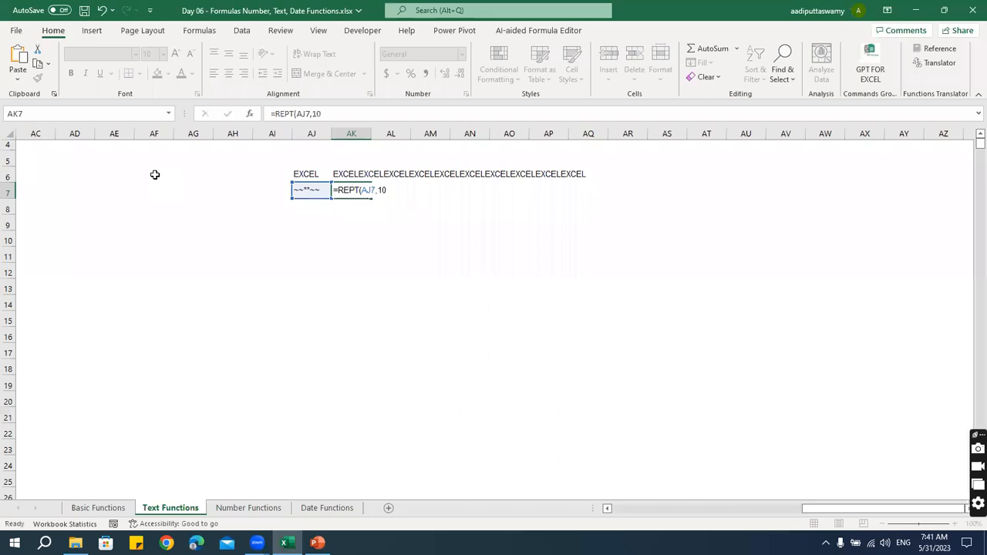
key("Return")
key("Up")
key("Up")
key("Down")
key("Up")
Step: Insert several extra spaces between the first and last names of the first three customers, in E6, E7 and E8
key("Left")
key("Home")
key("Right")
key("Right")
key("Right")
key("Right")
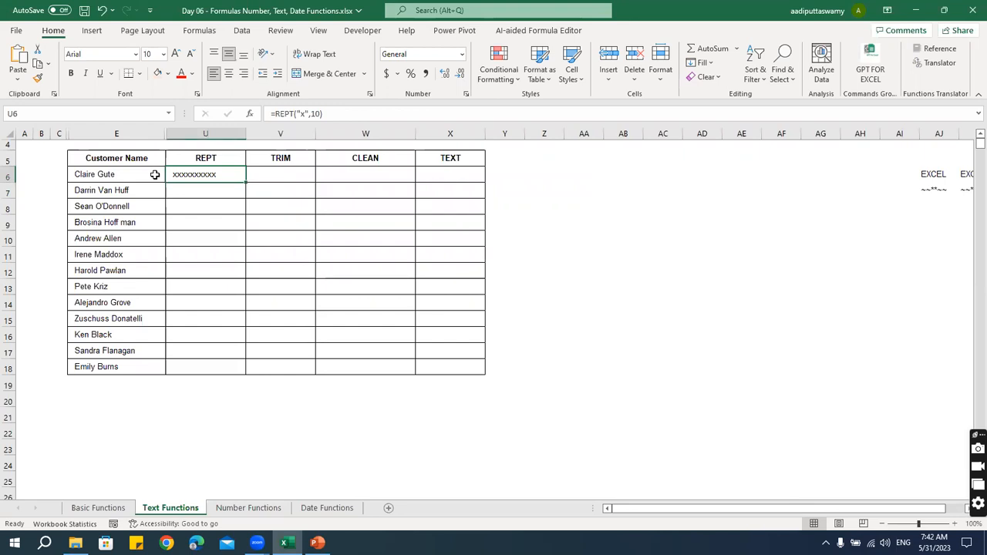
key("Right")
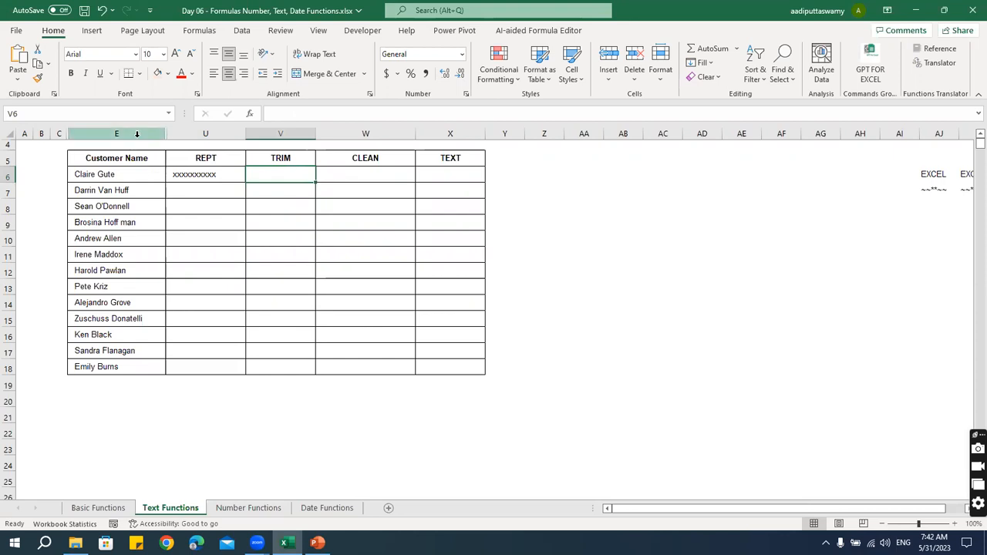
double_click(115, 175)
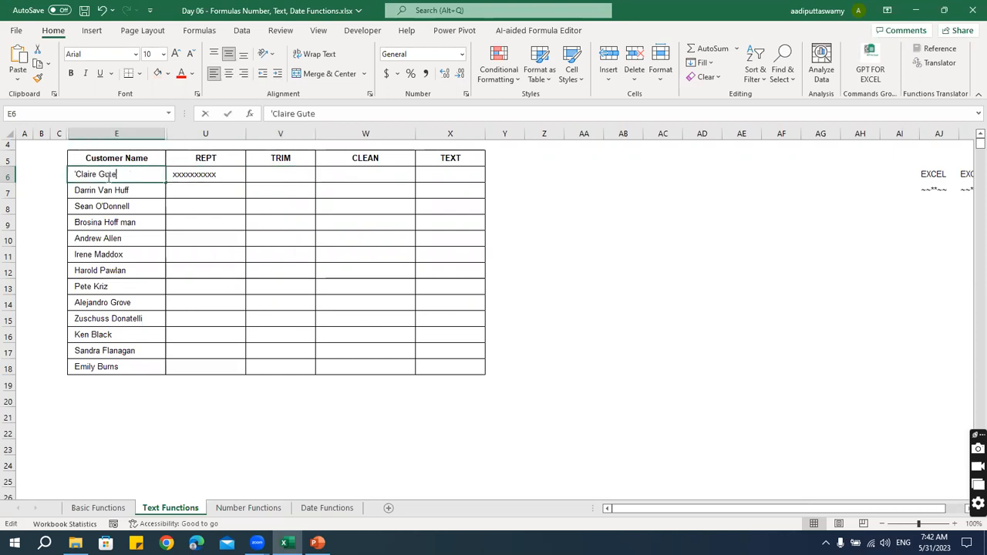
left_click(98, 175)
left_click(114, 192)
double_click(116, 191)
left_click(98, 191)
left_click(141, 209)
double_click(120, 207)
left_click(96, 206)
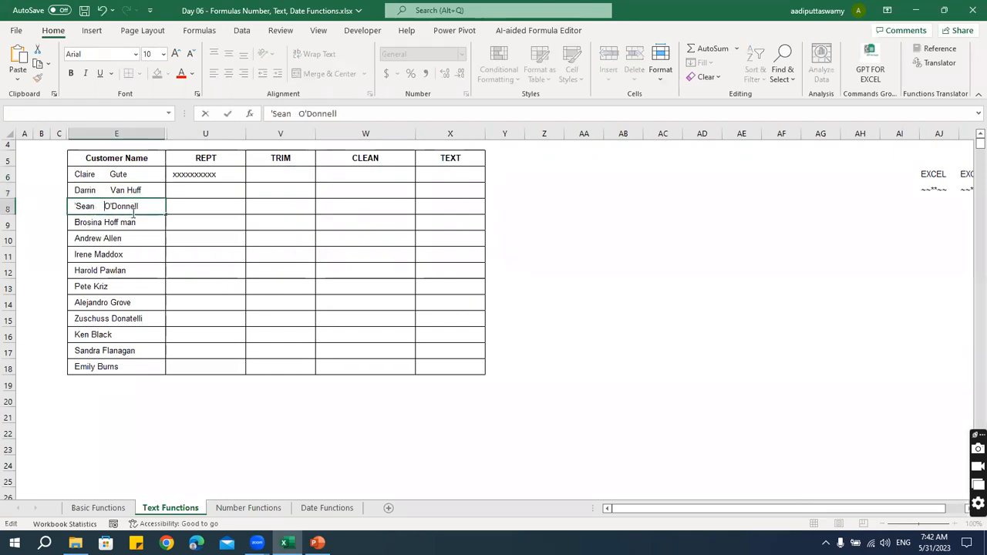
left_click(193, 234)
Step: Enter =TRIM(E6) in V6 under the TRIM heading to remove the extra spaces from the first customer name
left_click(296, 177)
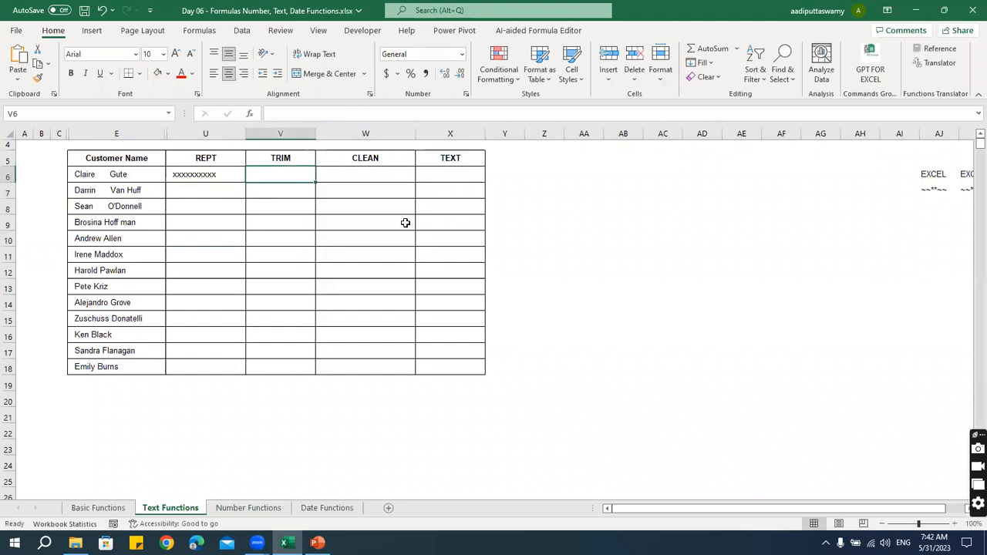
type("=trim")
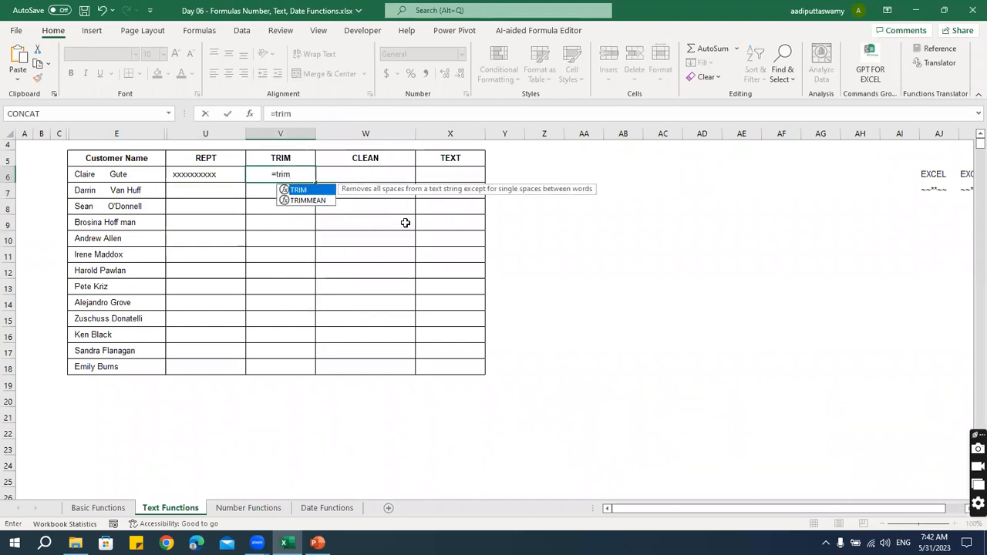
key("Tab")
key("Left")
key("Left")
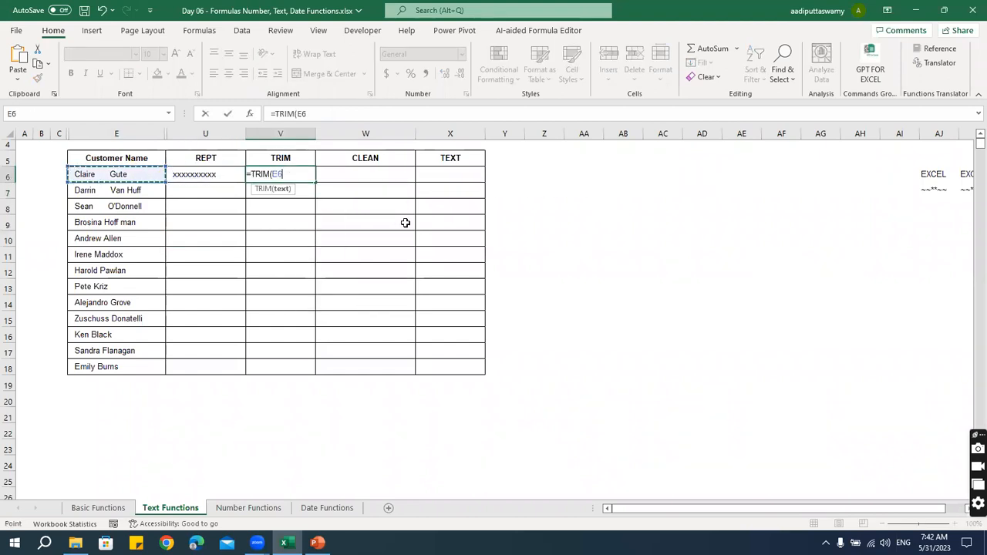
key("Return")
key("Up")
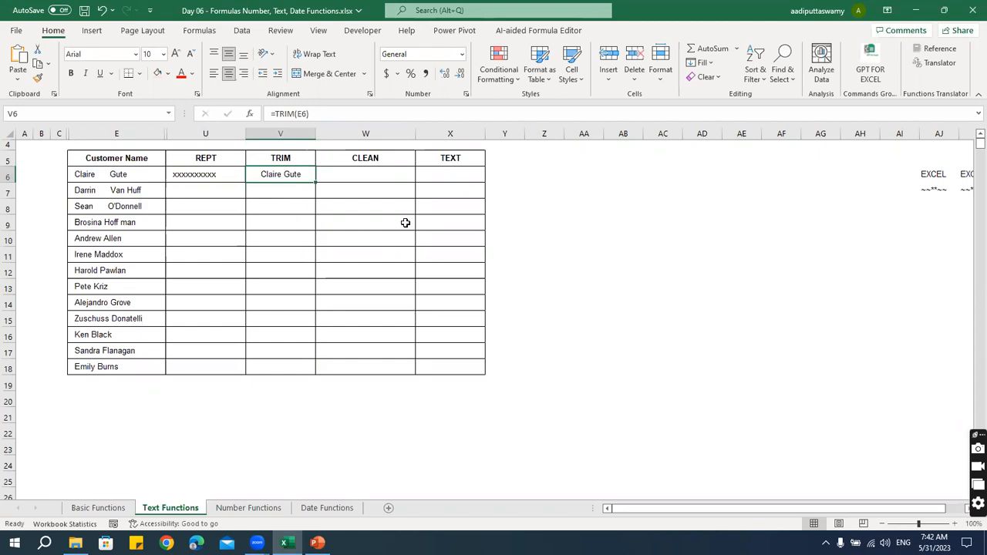
Step: Enter =CLEAN(E6) in W6 under the CLEAN heading
key("Right")
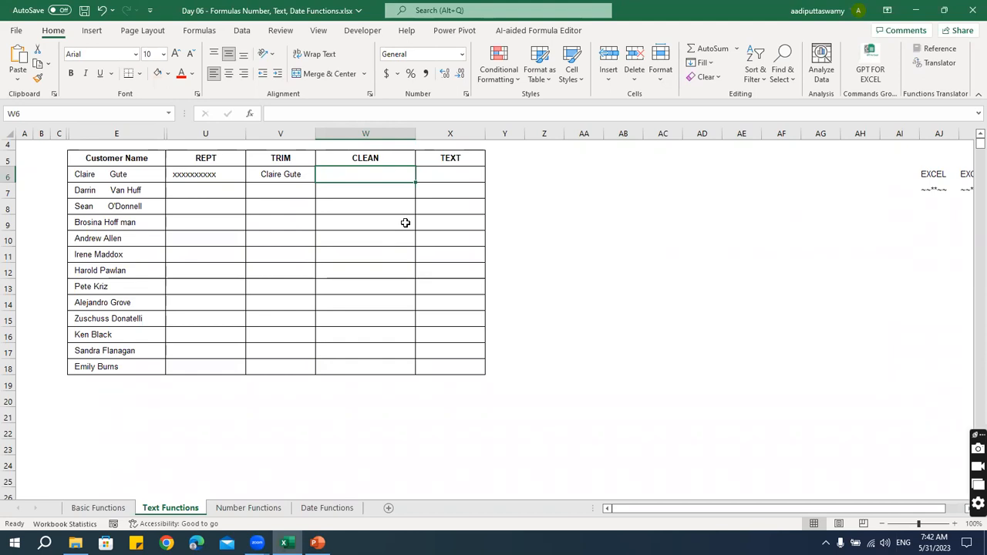
key("ctrl+h")
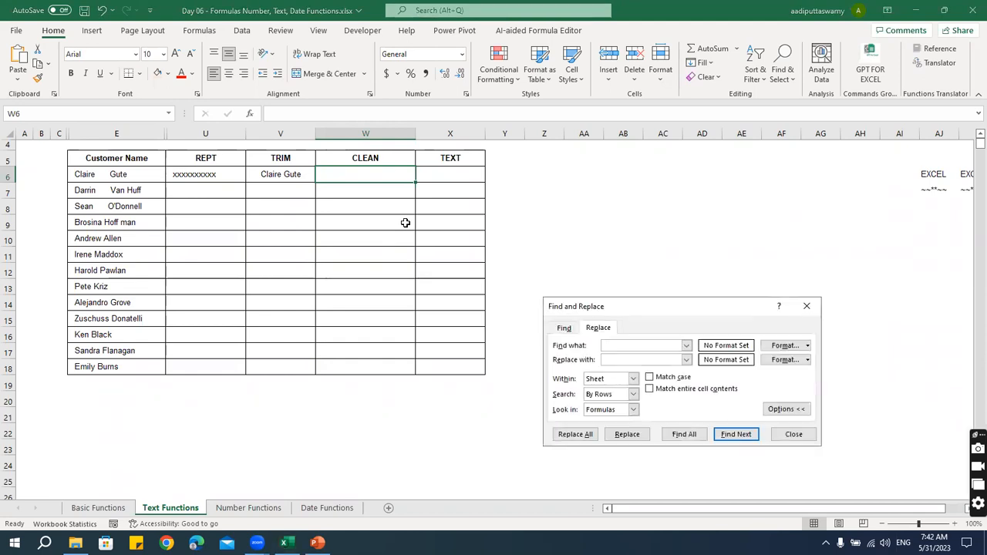
key("Escape")
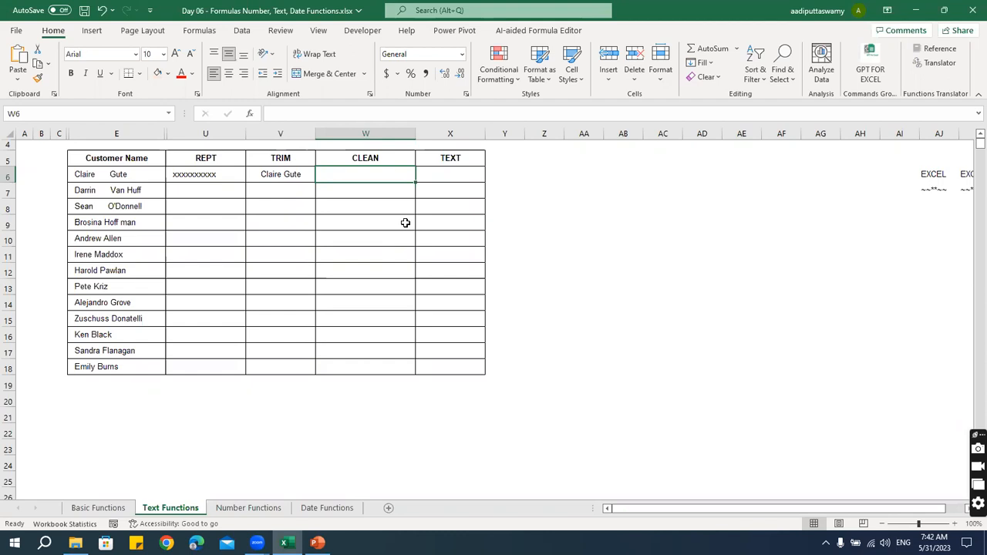
type("=")
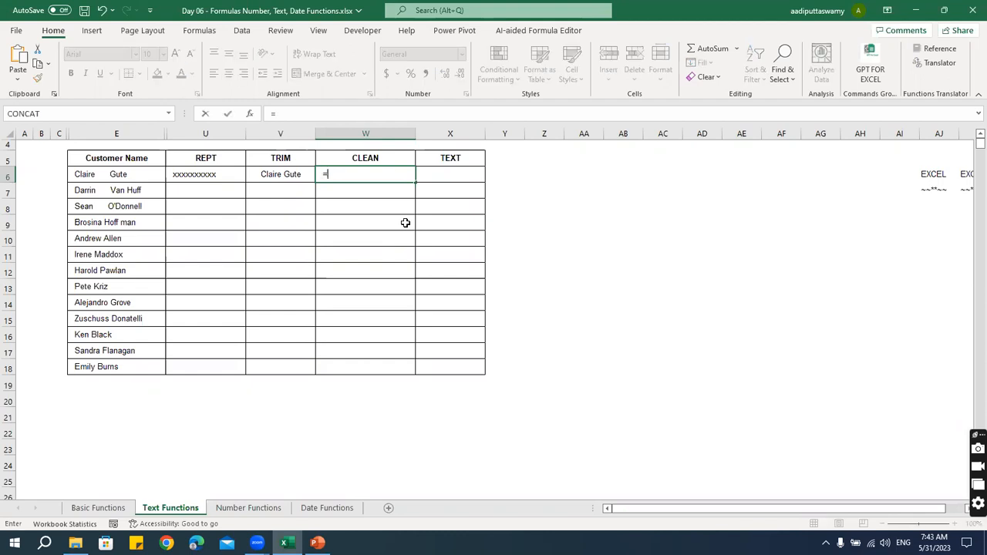
type("clean")
key("Tab")
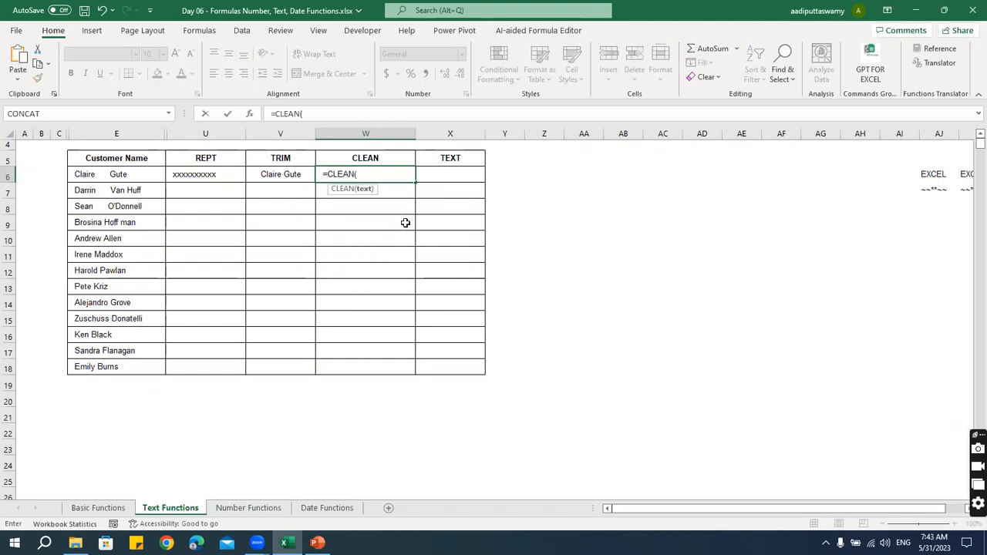
key("Left")
key("Left")
key("Left")
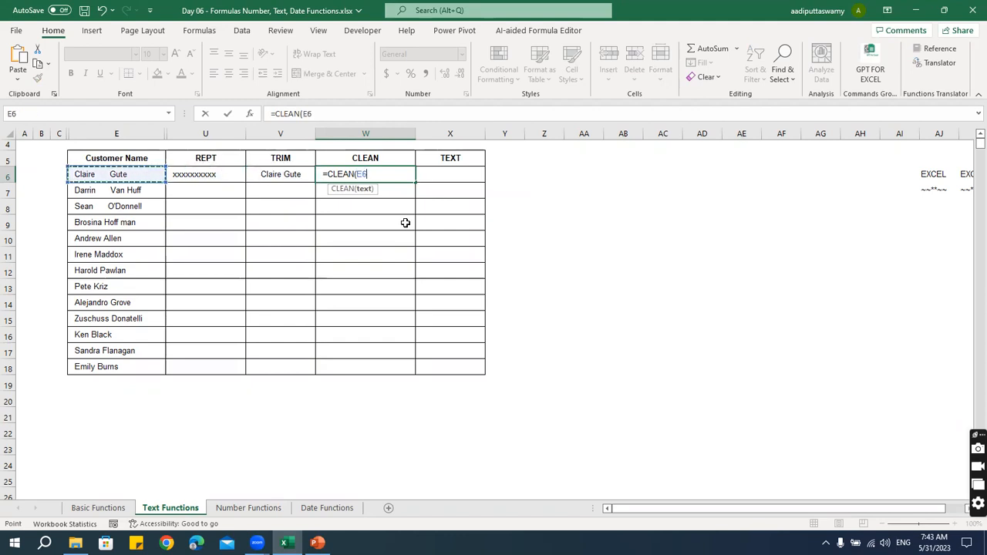
key("Return")
left_click(354, 175)
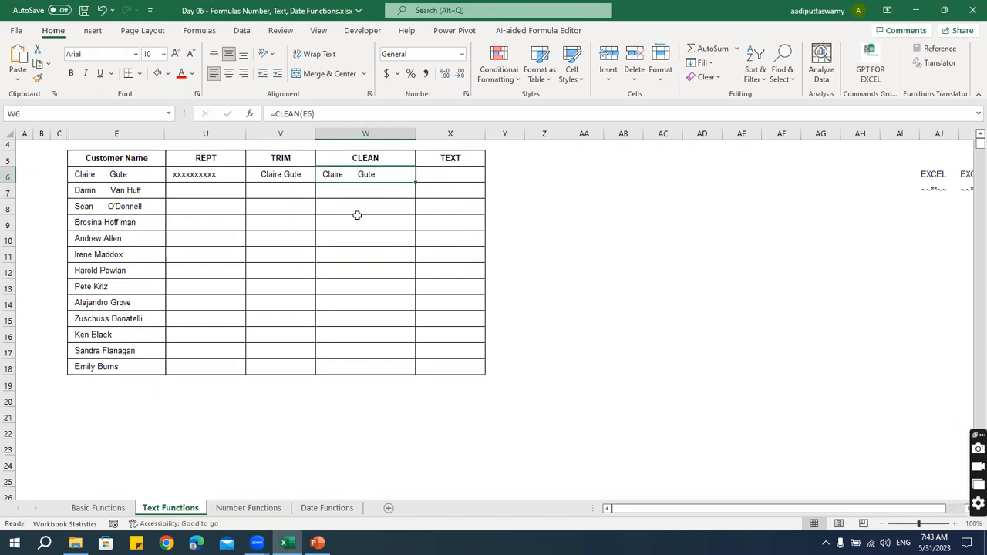
Step: Wrap the CLEAN formula in W6 in TRIM so it reads =TRIM(CLEAN(E6))
double_click(373, 174)
left_click(339, 176)
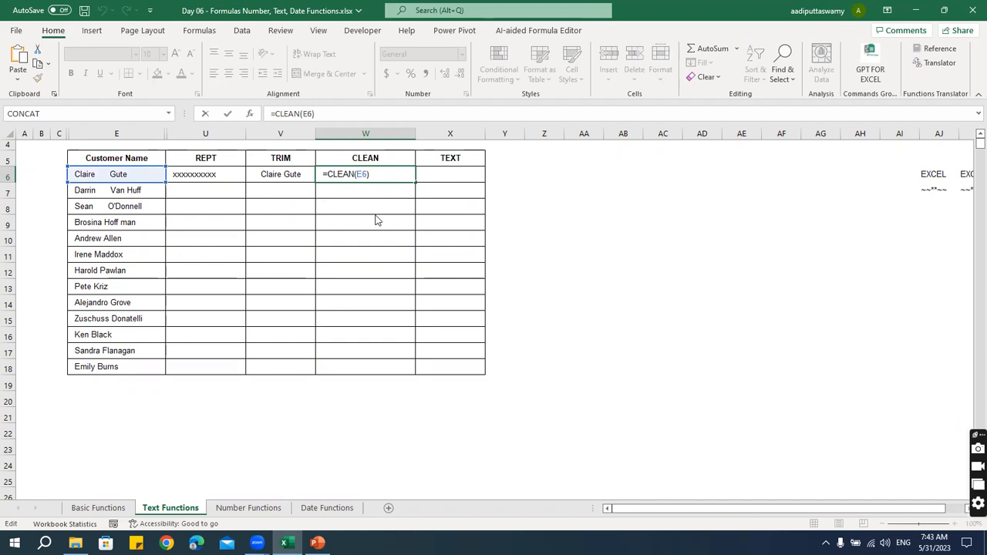
type("trim(")
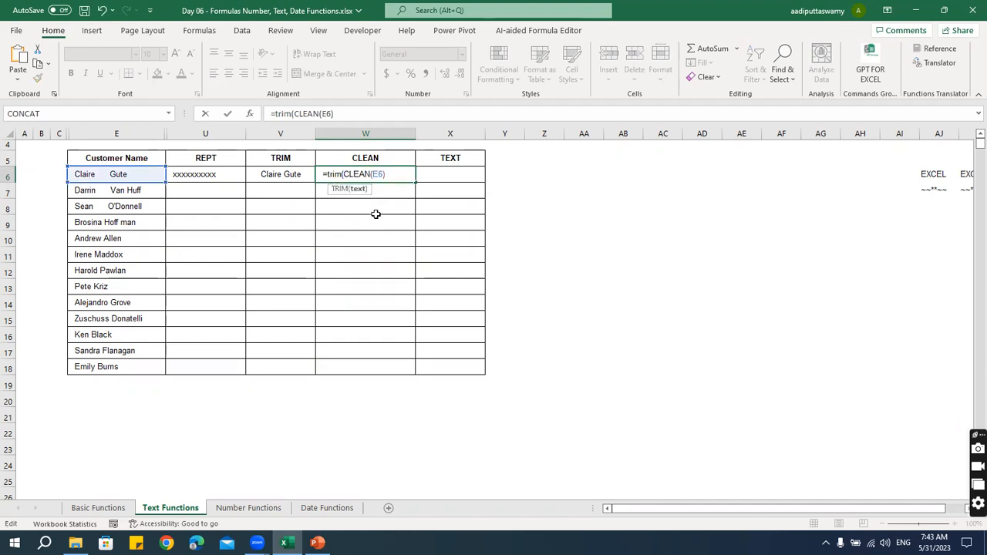
key("Return")
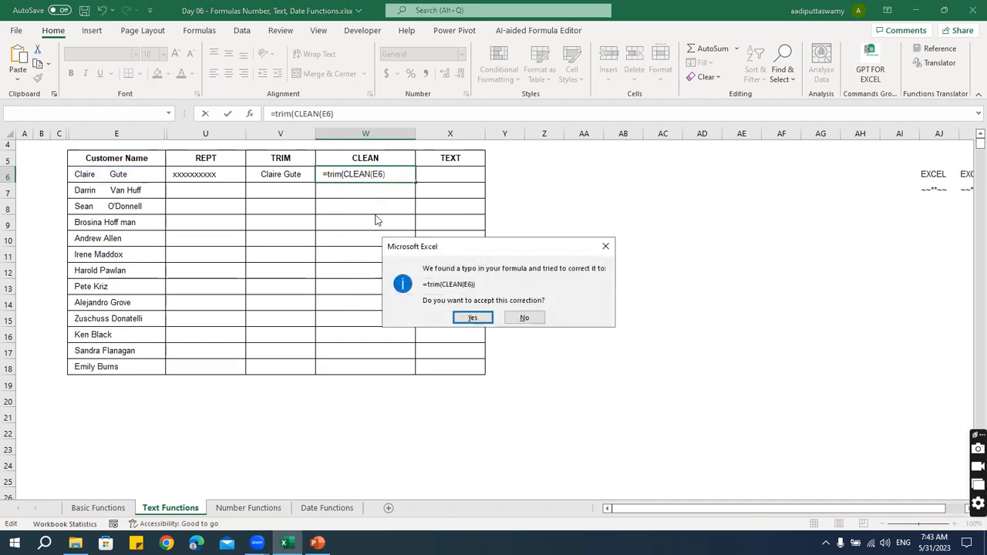
key("Return")
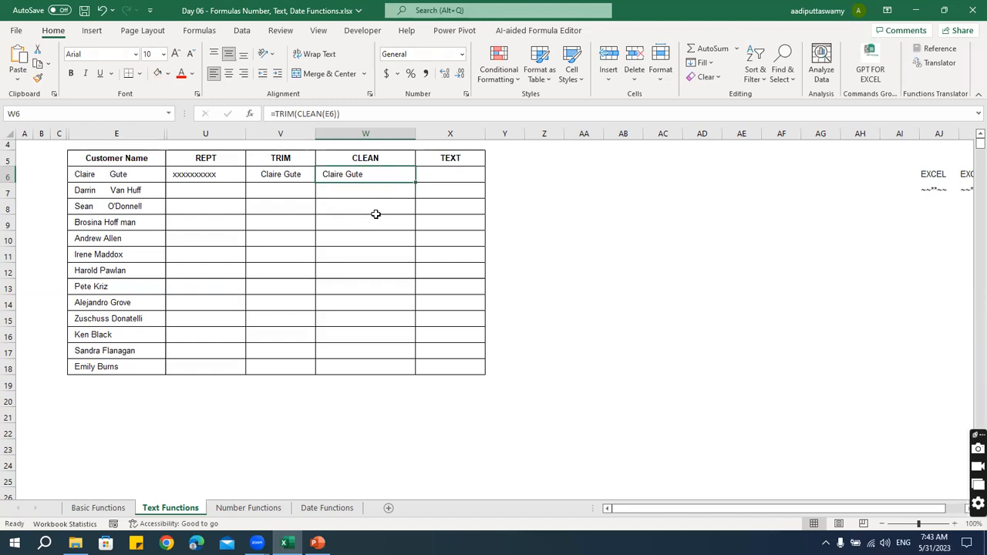
Step: Unhide all the hidden columns between C and U
left_click_drag(152, 131, 172, 131)
left_click_drag(58, 133, 176, 136)
right_click(176, 136)
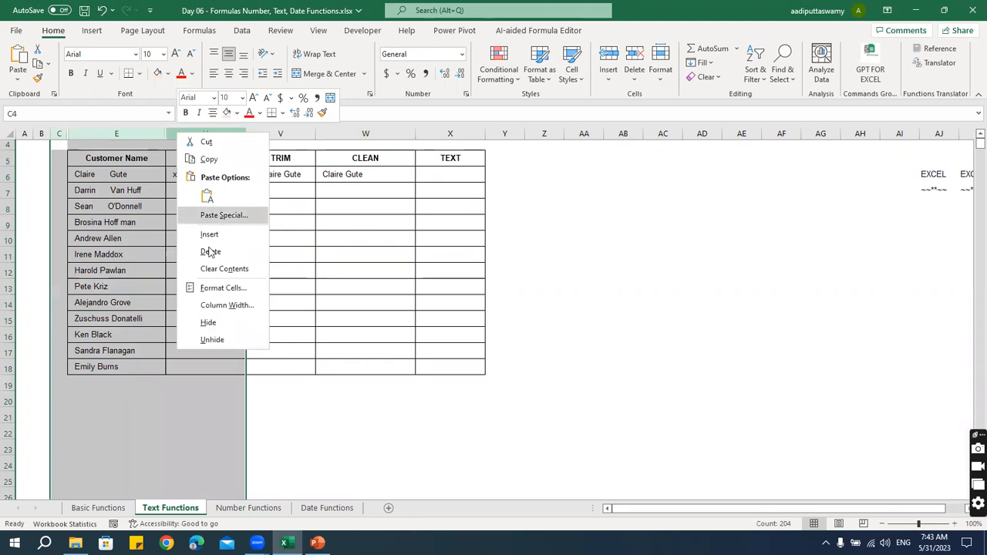
left_click(228, 336)
left_click(205, 254)
Step: Hide columns D to F and H to W, keeping only Product Count and TEXT of the table on view
left_click_drag(112, 135, 480, 140)
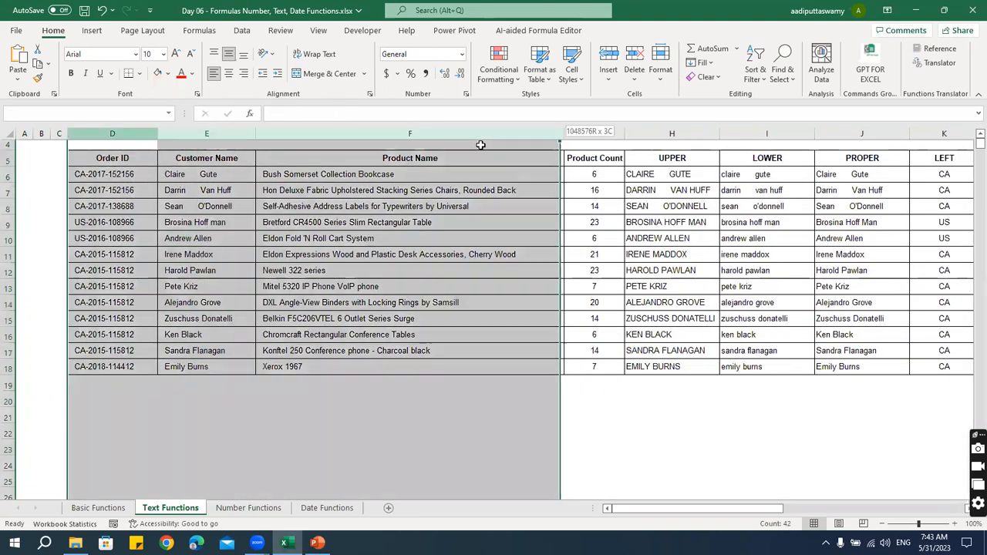
right_click(484, 143)
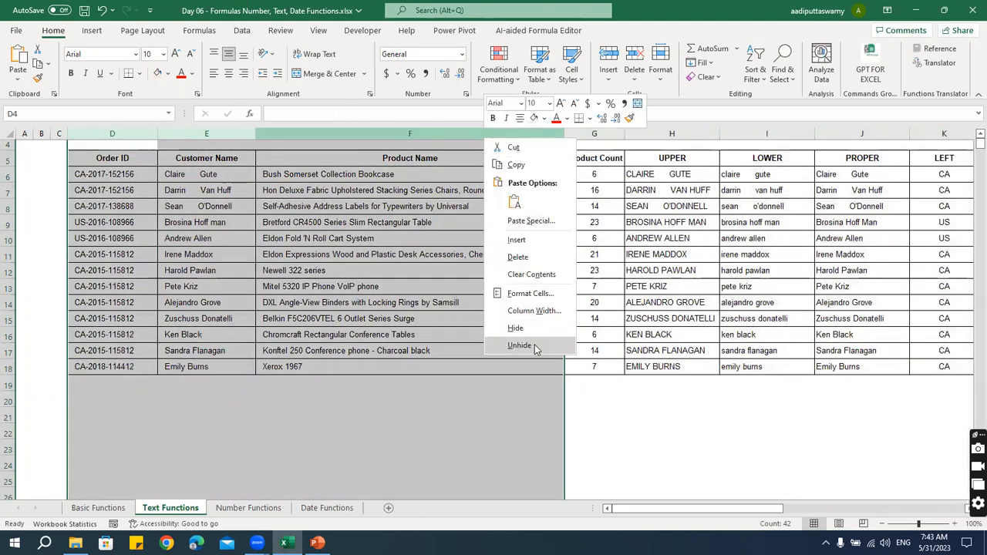
left_click(521, 328)
left_click_drag(176, 133, 528, 137)
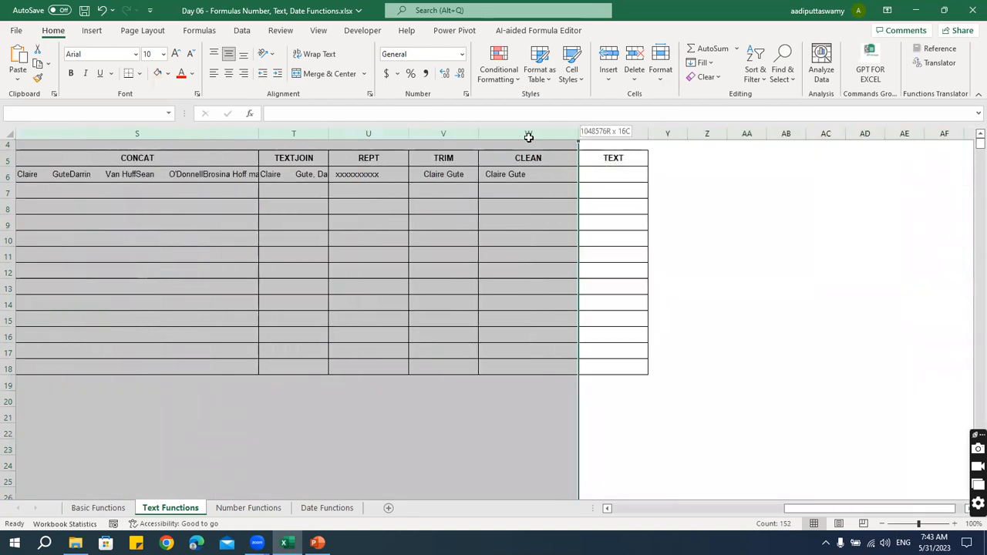
right_click(529, 137)
left_click(586, 317)
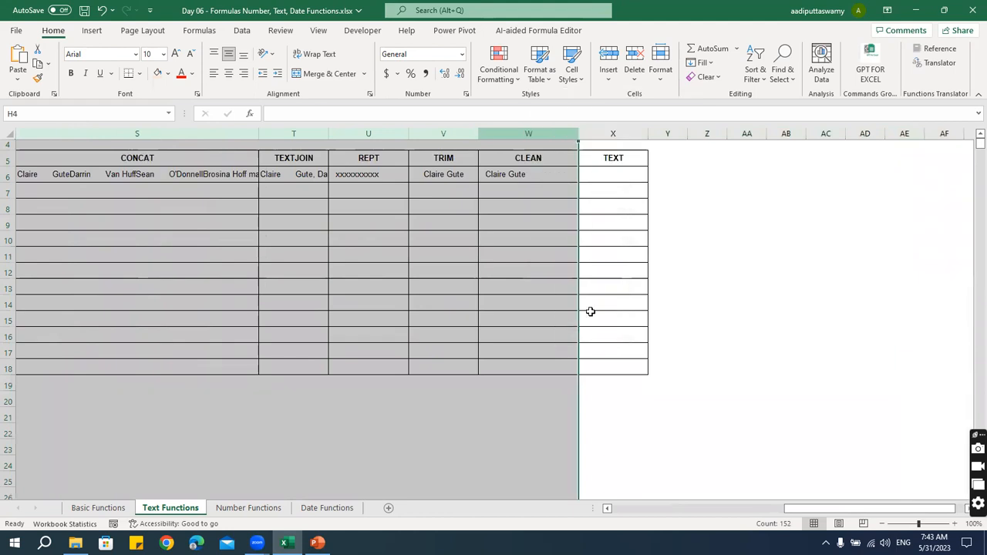
left_click(218, 221)
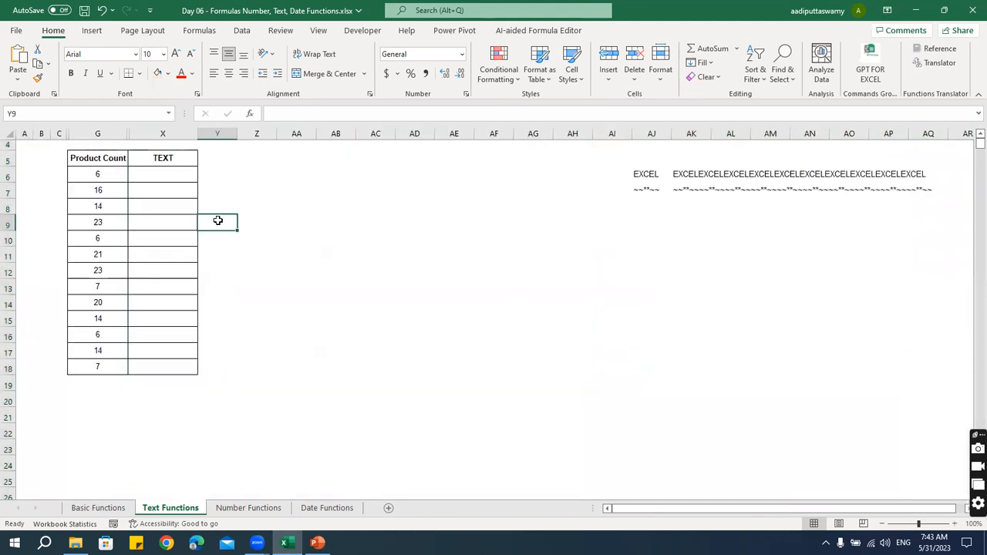
Step: Widen the TEXT column, X, and enter =TEXT(G6,"00000000") in X6 to pad the first product count to eight digits
left_click(173, 172)
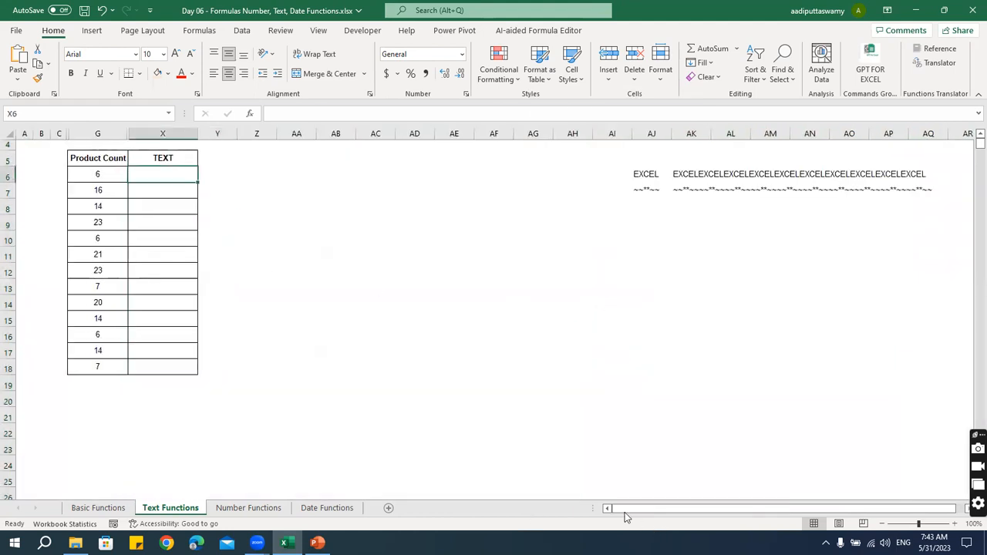
left_click_drag(198, 133, 240, 137)
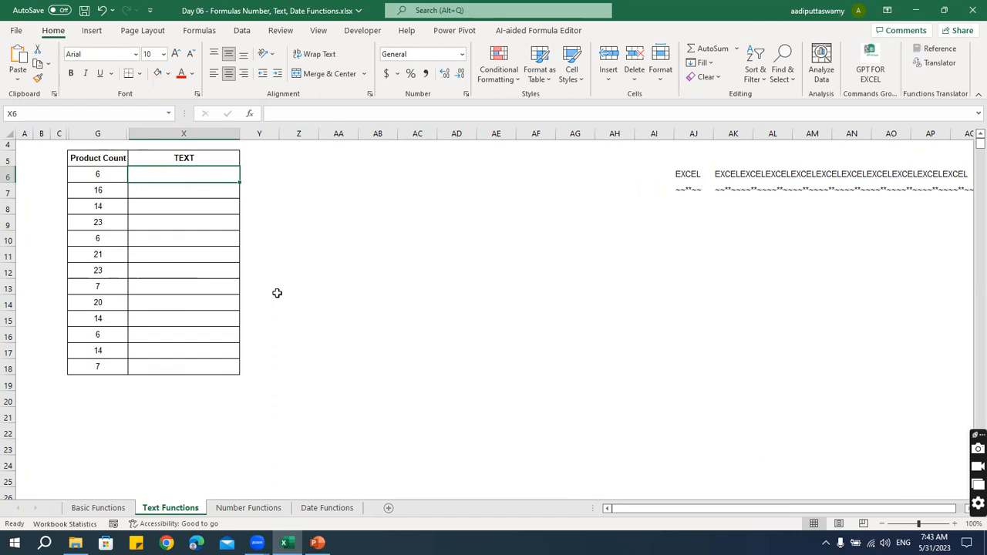
type("=")
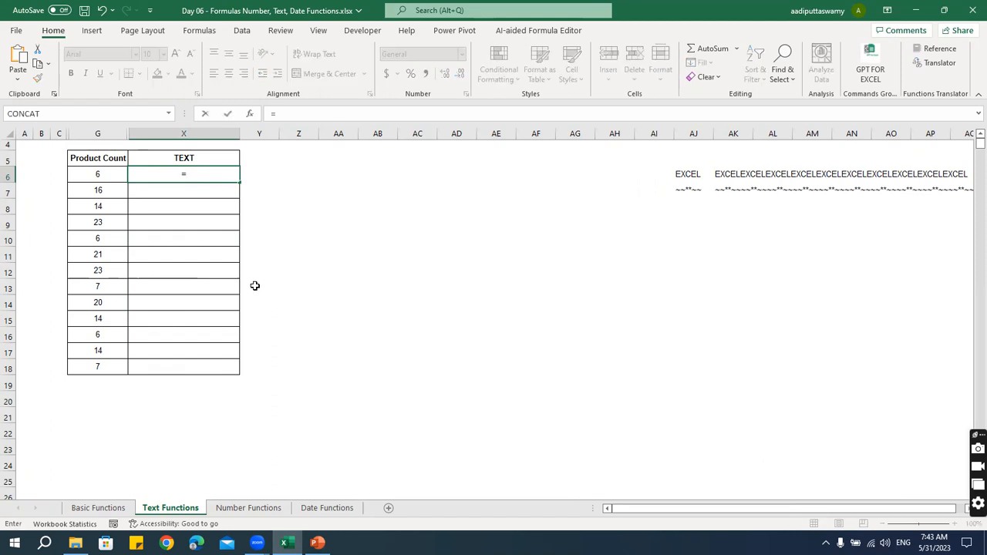
type("text")
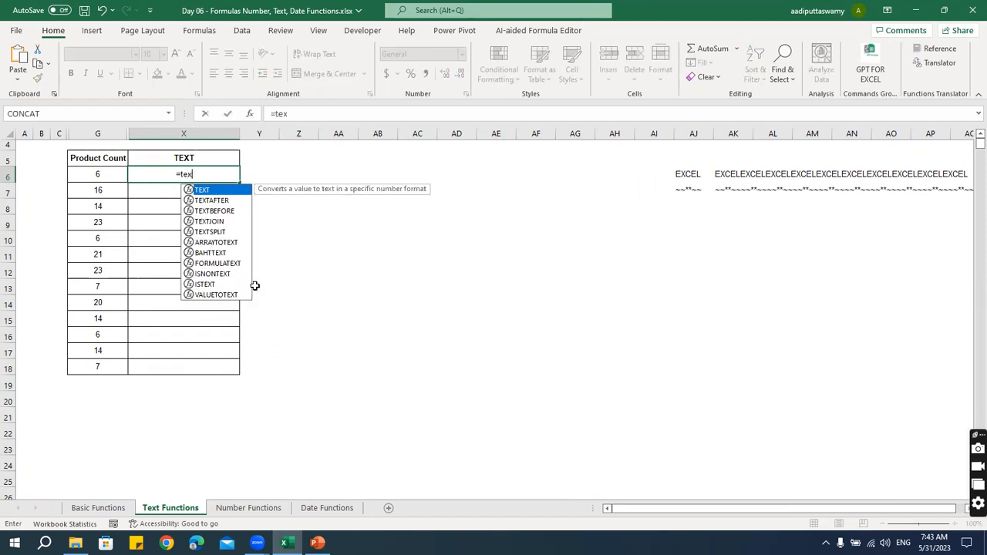
key("Tab")
key("Left")
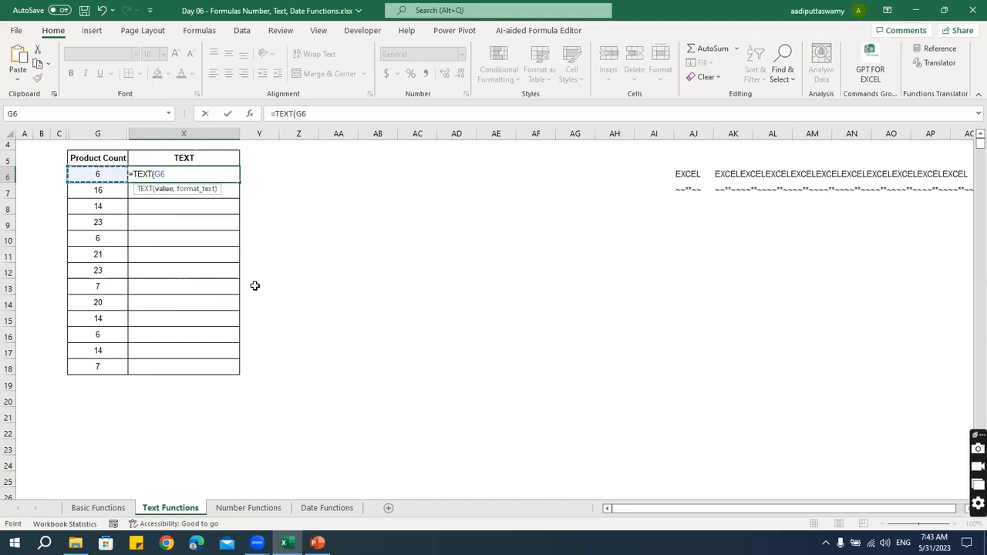
type(",\"")
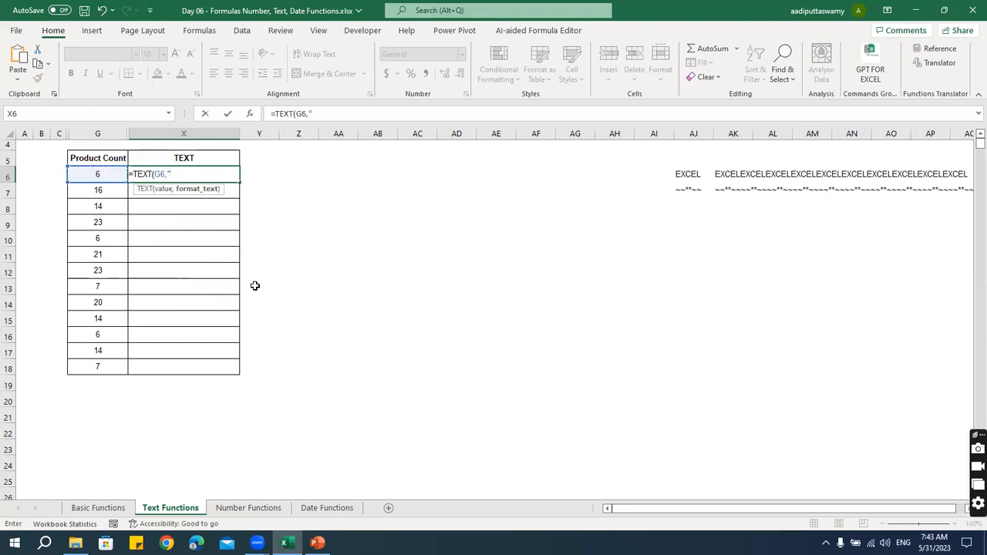
type("00000000")
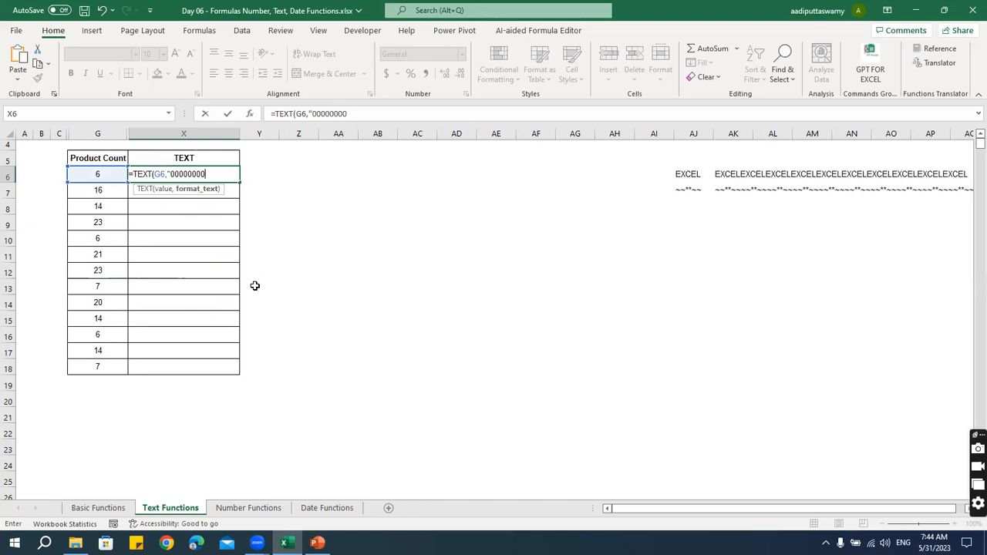
key("ctrl+Return")
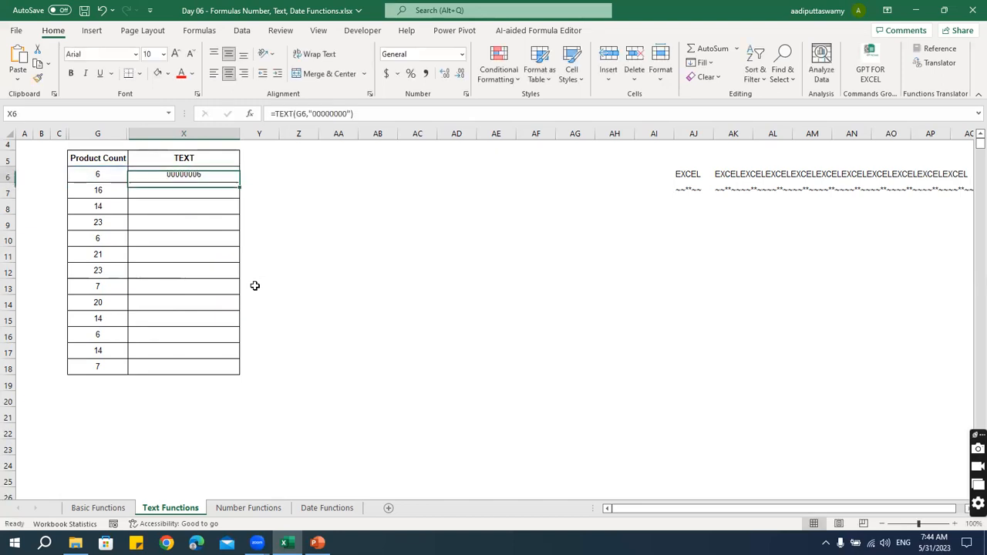
Step: Fill the TEXT formula from X6 down through X18 so every product count is padded to eight digits
key("shift+Down")
key("shift+Down")
key("shift+Down")
key("shift+Down")
key("shift+Down")
key("shift+Down")
key("shift+Down")
key("shift+Down")
key("shift+Down")
key("shift+Down")
key("shift+Down")
key("shift+Down")
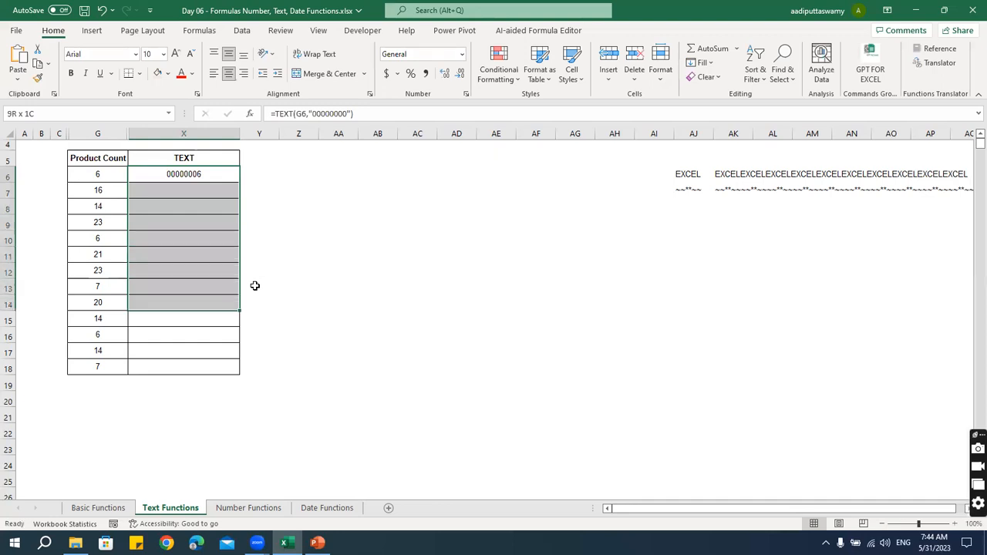
key("ctrl+d")
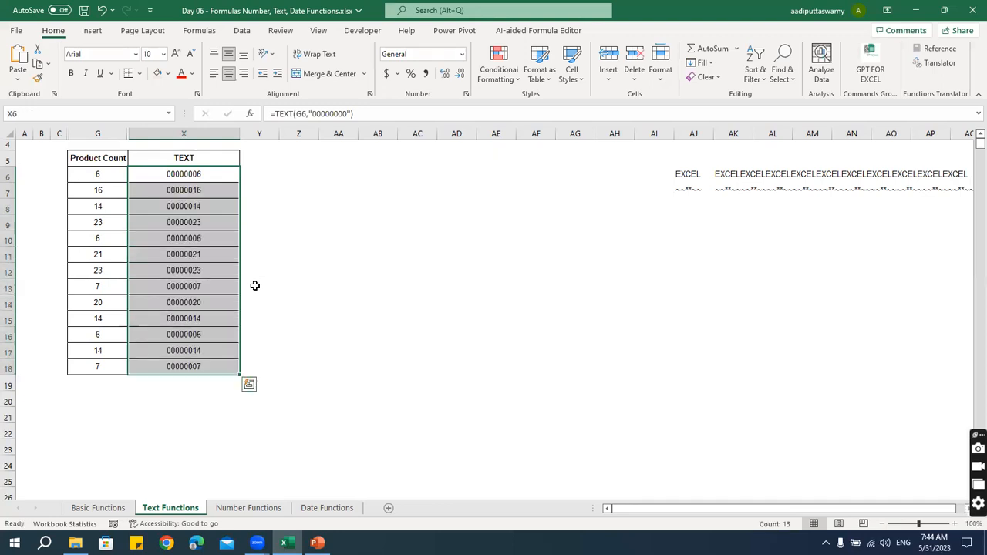
Step: Change the first product count in G6 to 1235 and check the matching TEXT formula in X6
key("Down")
key("Up")
key("ctrl+shift+Down")
key("Left")
type("12")
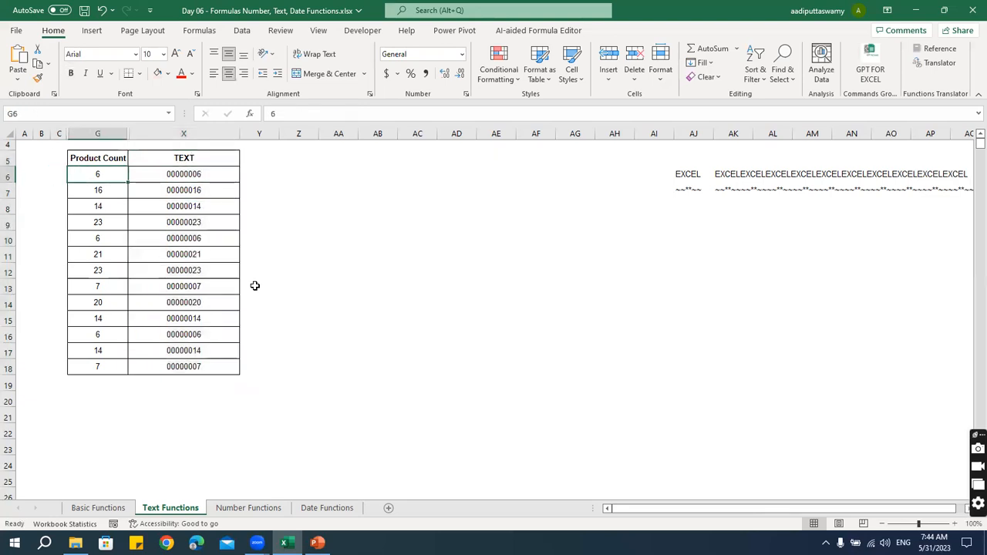
type("35")
key("Return")
key("Up")
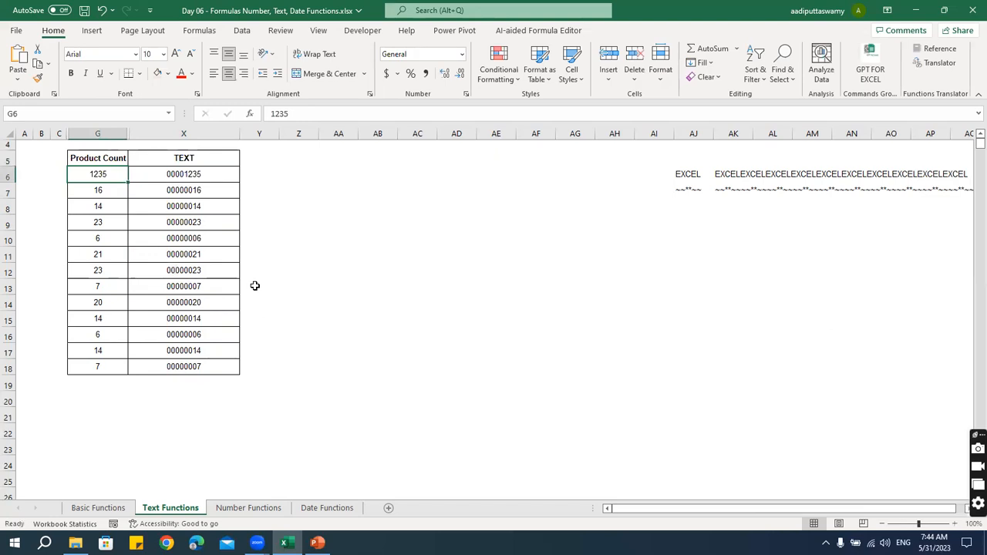
left_click(227, 180)
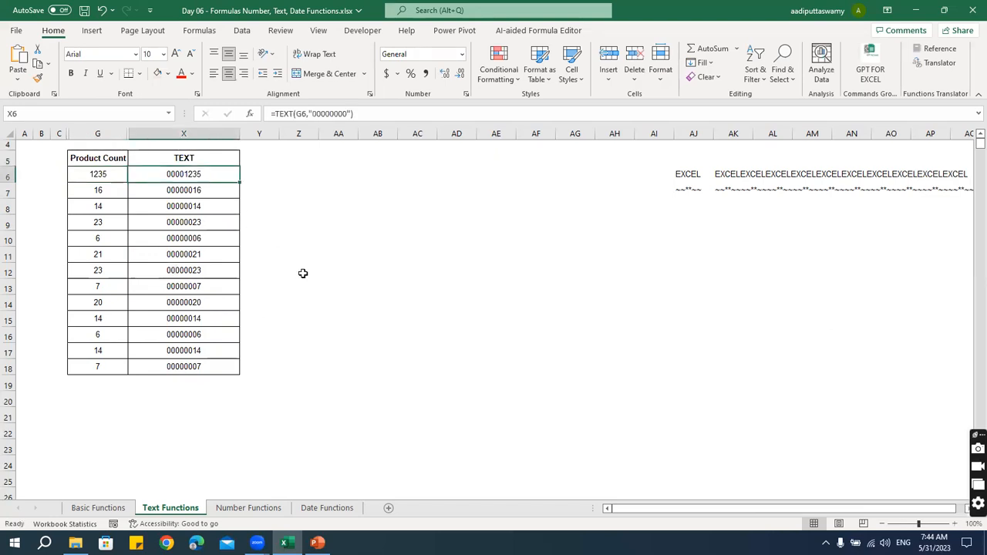
Step: Enter 45000 in AB6 and =TEXT(AB6,"dd-mmm-yyyy") in AB7 to show the number as a date
left_click(369, 178)
type("45000")
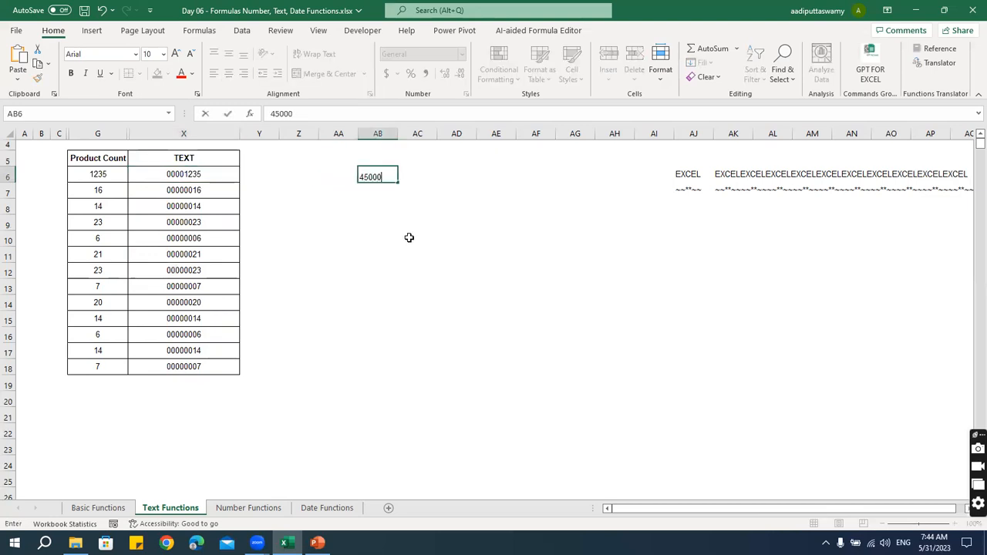
key("Return")
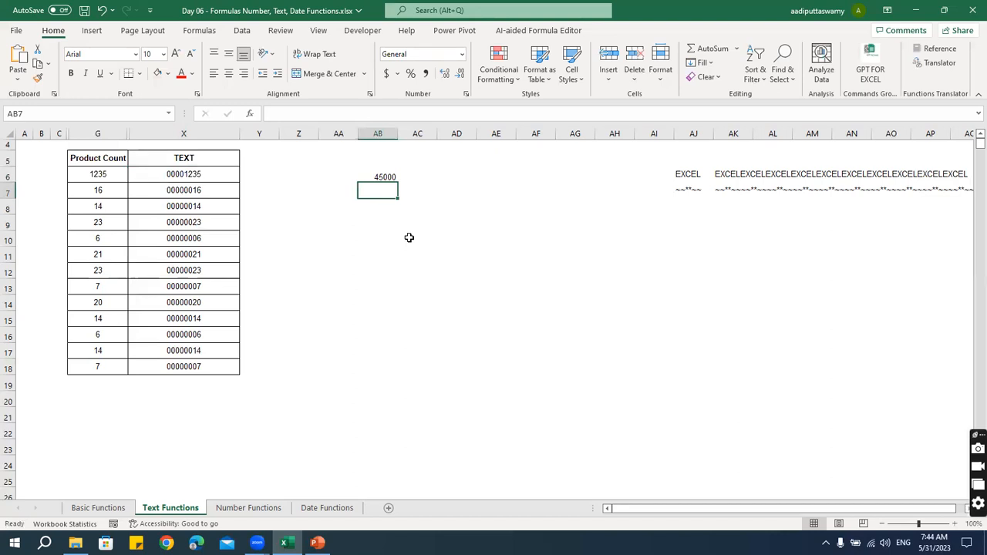
type("=TEXT(")
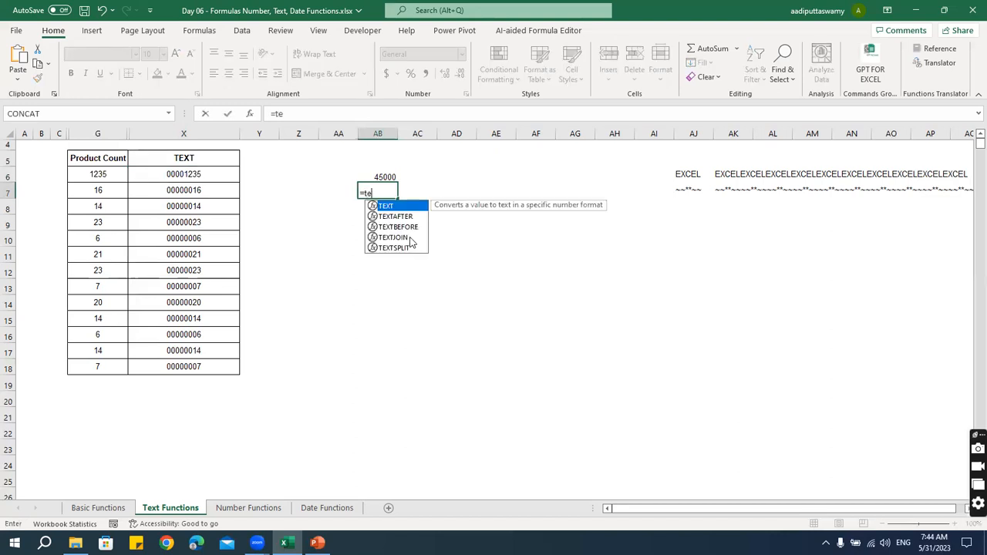
key("Up")
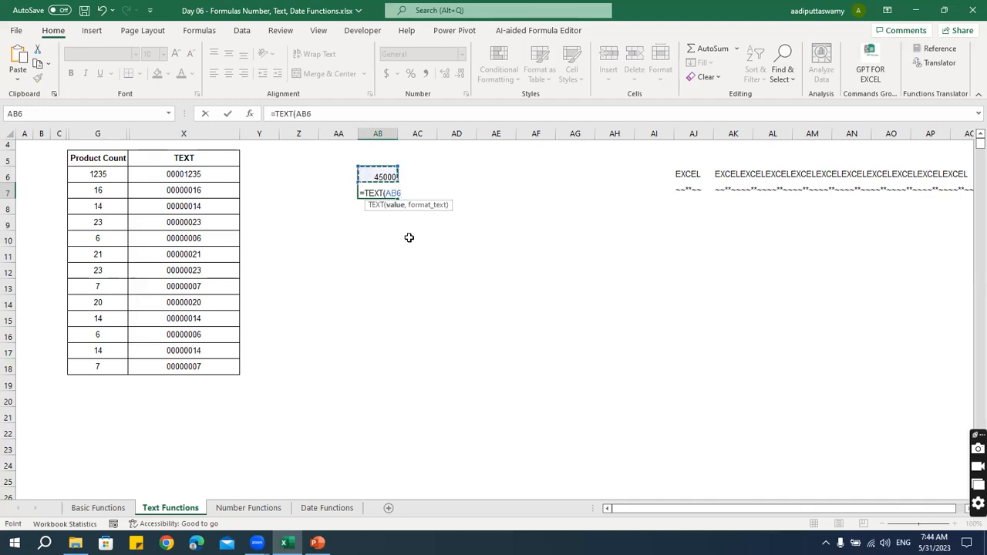
type(",\"dd-mmm-")
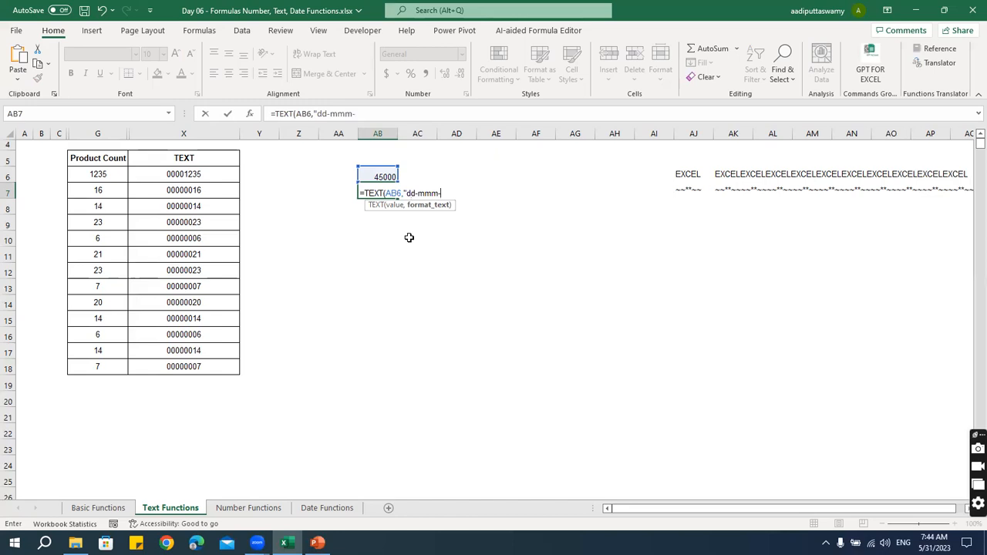
type("yyyy\"")
key("Return")
key("Up")
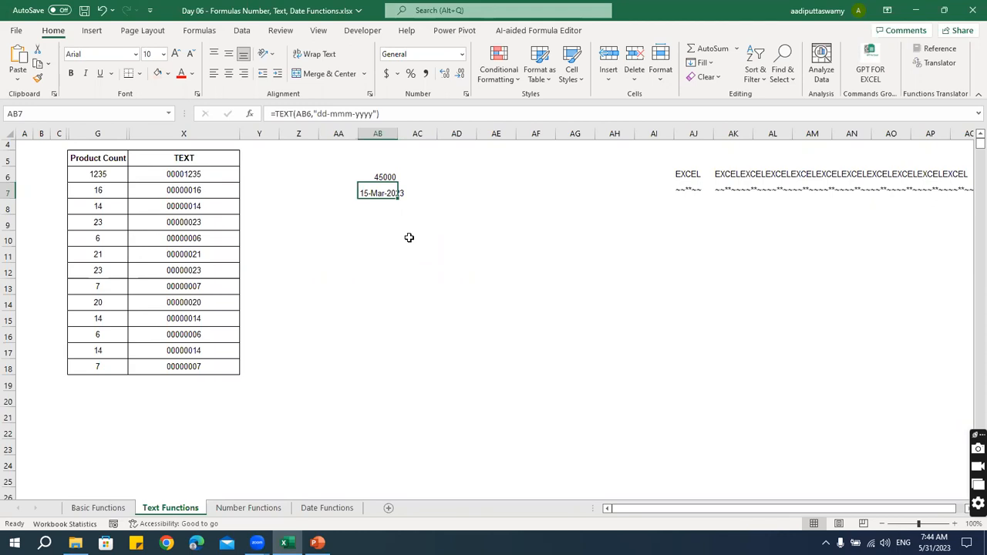
Step: Clear the date-format example from cells AB6 to AB8
left_click_drag(378, 171, 394, 206)
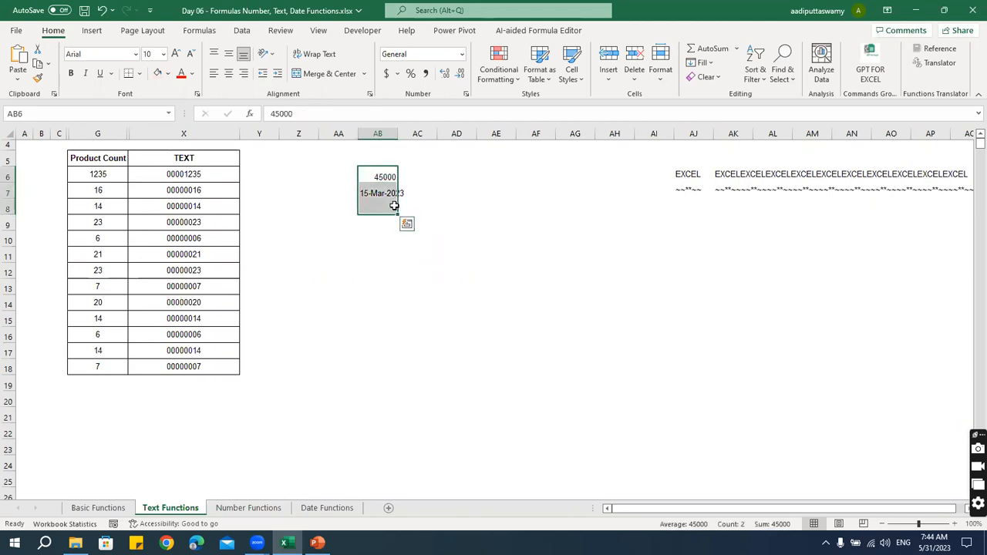
key("Delete")
left_click(358, 255)
Step: Unhide all the hidden columns between Product Count (G) and TEXT (X)
left_click_drag(116, 135, 153, 132)
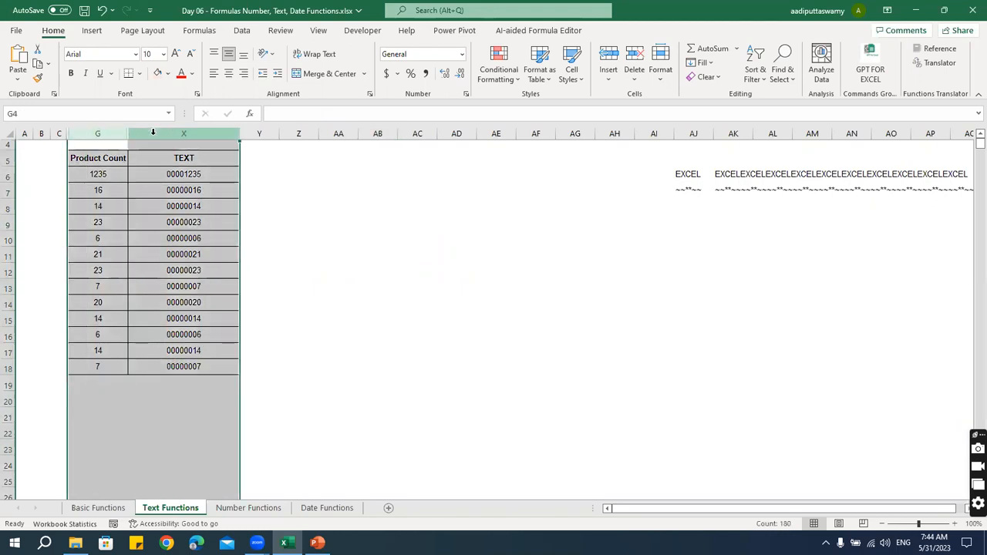
right_click(153, 132)
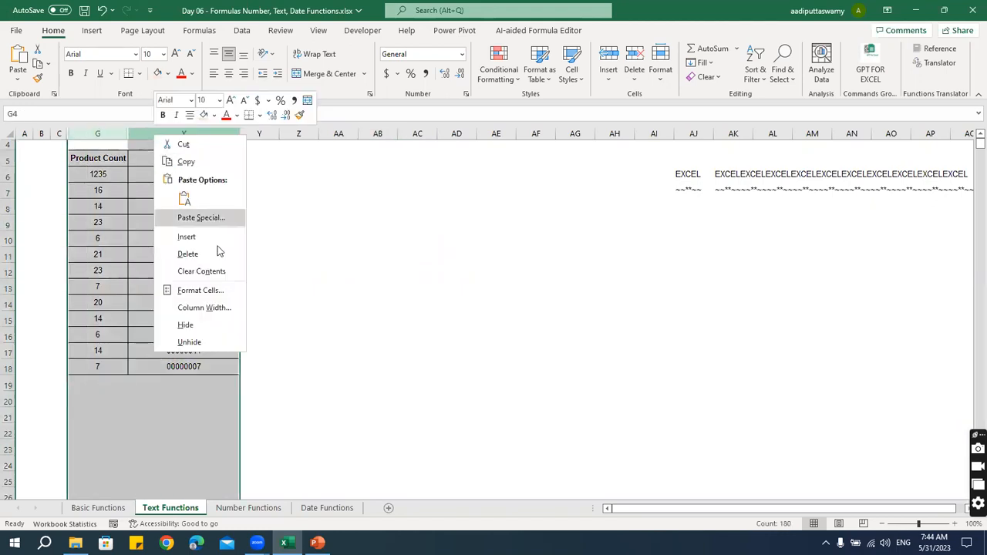
left_click(210, 344)
left_click(218, 286)
mouse_move(644, 506)
left_mouse_down()
mouse_move(829, 509)
mouse_move(643, 508)
left_mouse_up()
left_click(333, 286)
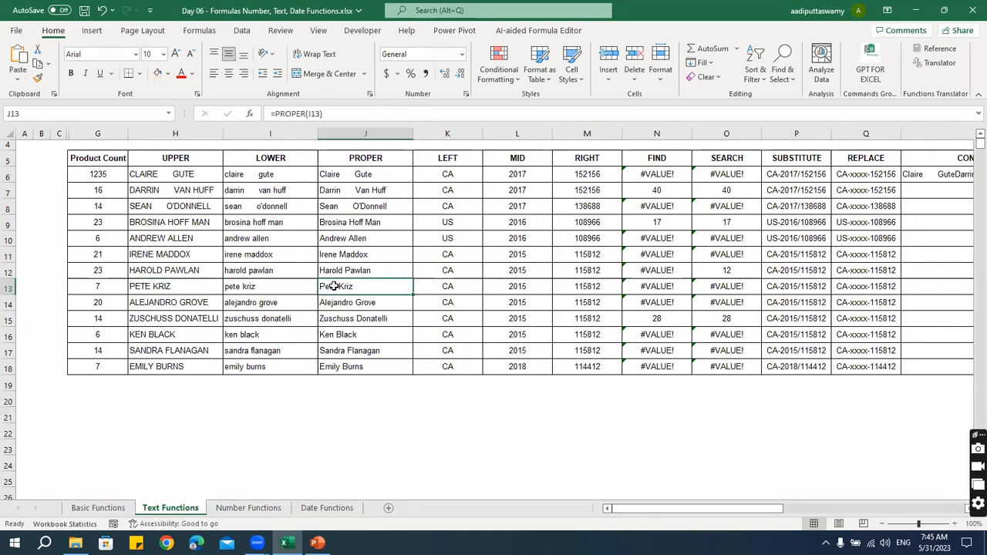
Step: Look over the Number Functions sheet and the summary formulas and 2015Y values on the Basic Functions sheet
left_click(262, 507)
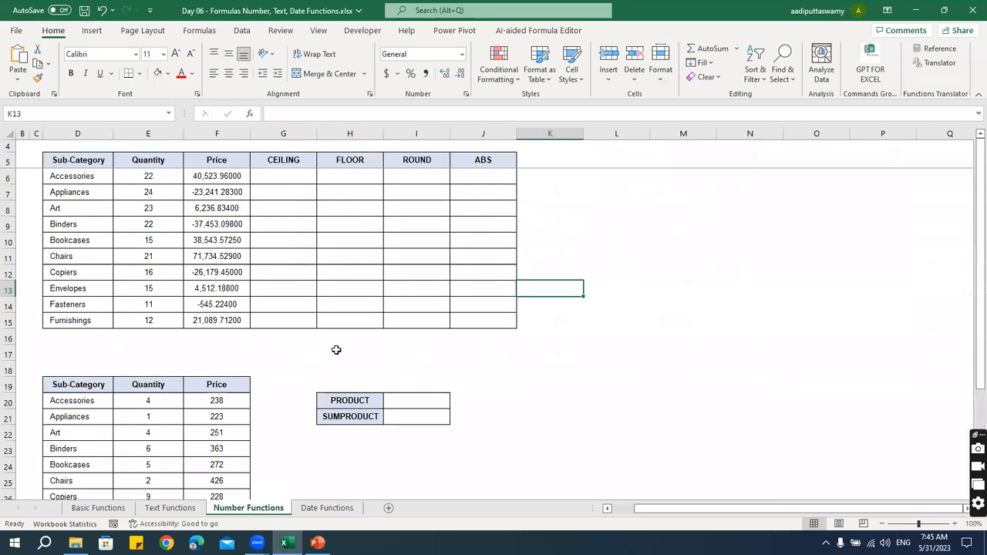
left_click(550, 333)
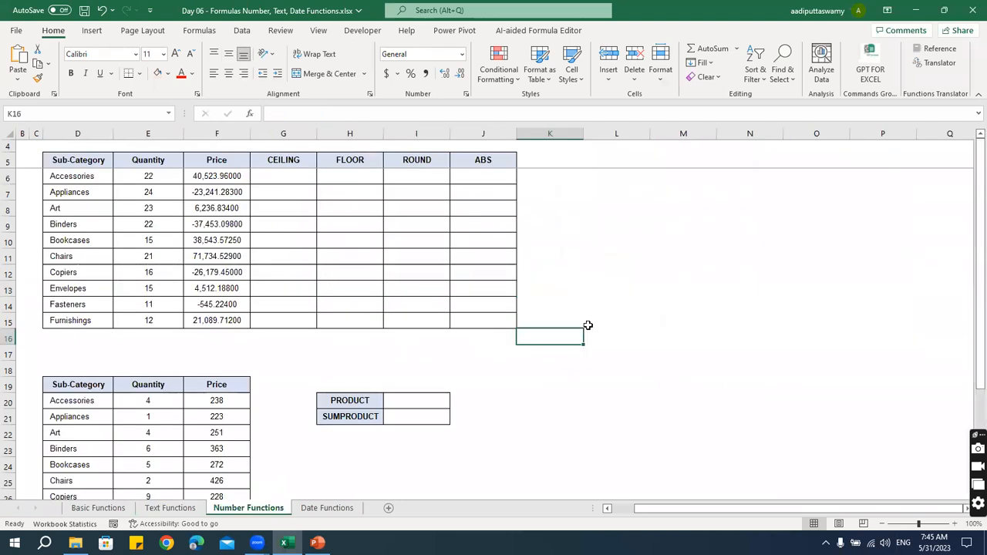
left_click(81, 509)
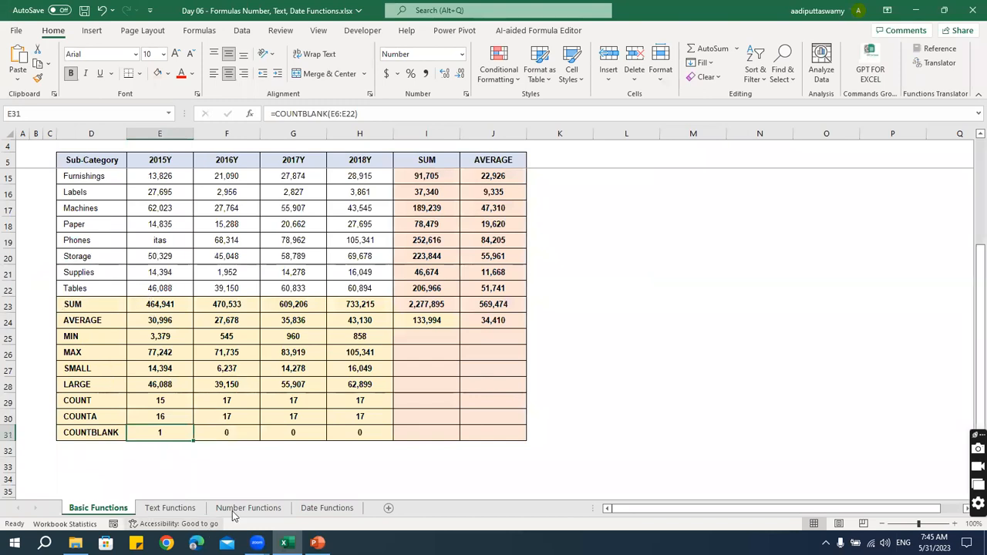
left_click_drag(150, 304, 163, 381)
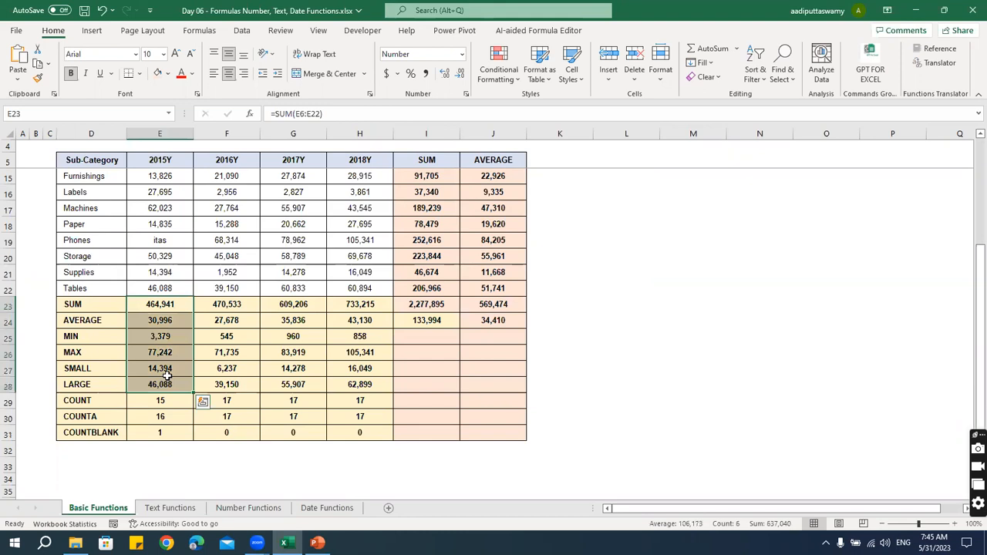
left_click_drag(146, 307, 150, 381)
left_click_drag(154, 178, 157, 275)
scroll(199, 424, "up", 3)
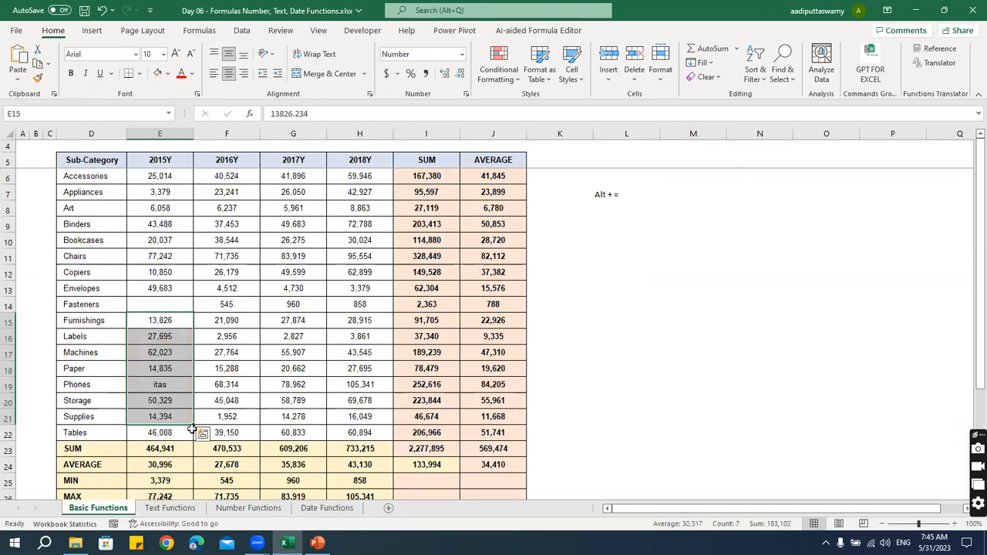
Step: On the Number Functions sheet, enter =ROUND(F6,2) in I6 to round the Accessories price to two decimals
left_click(274, 513)
left_click(329, 323)
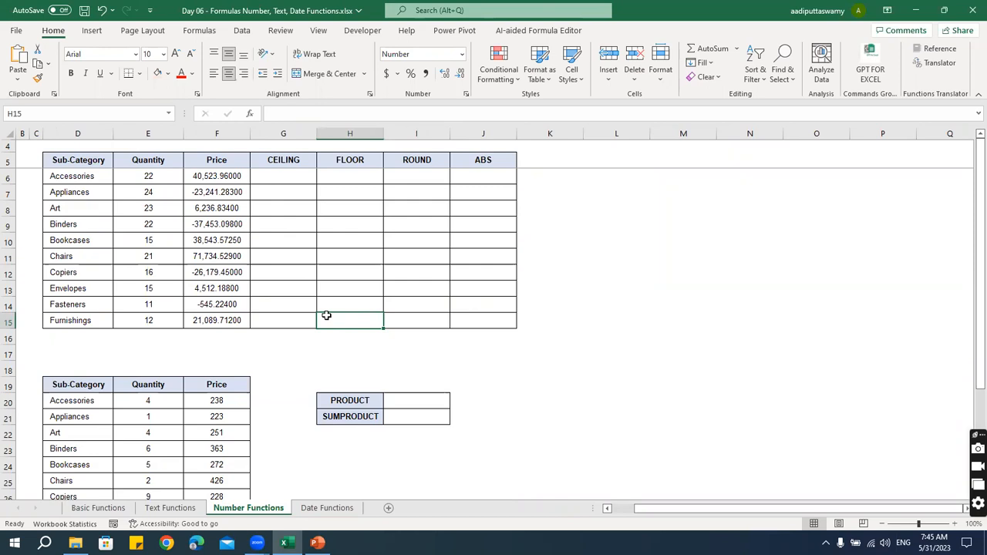
left_click_drag(410, 177, 410, 321)
left_click_drag(221, 177, 218, 320)
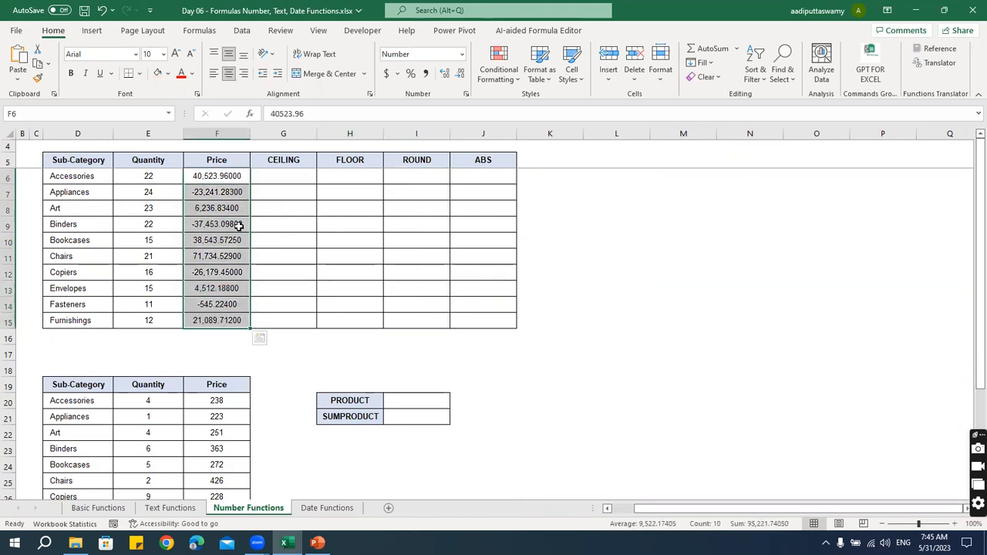
left_click(428, 178)
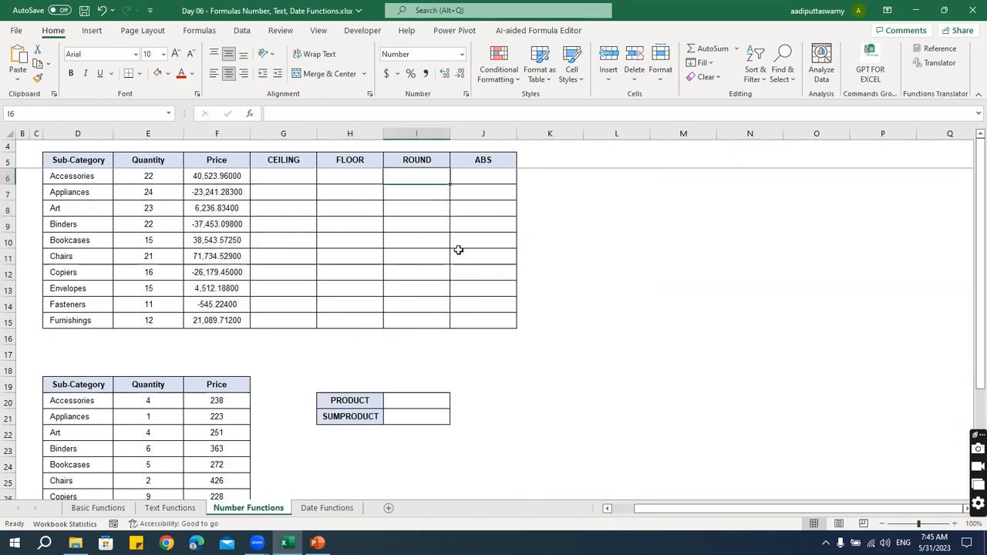
type("=")
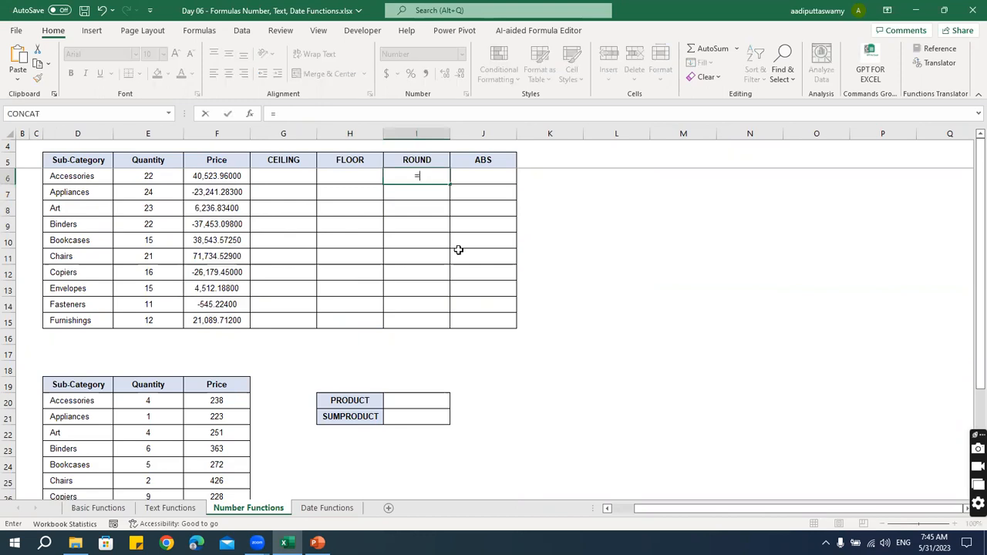
type("round")
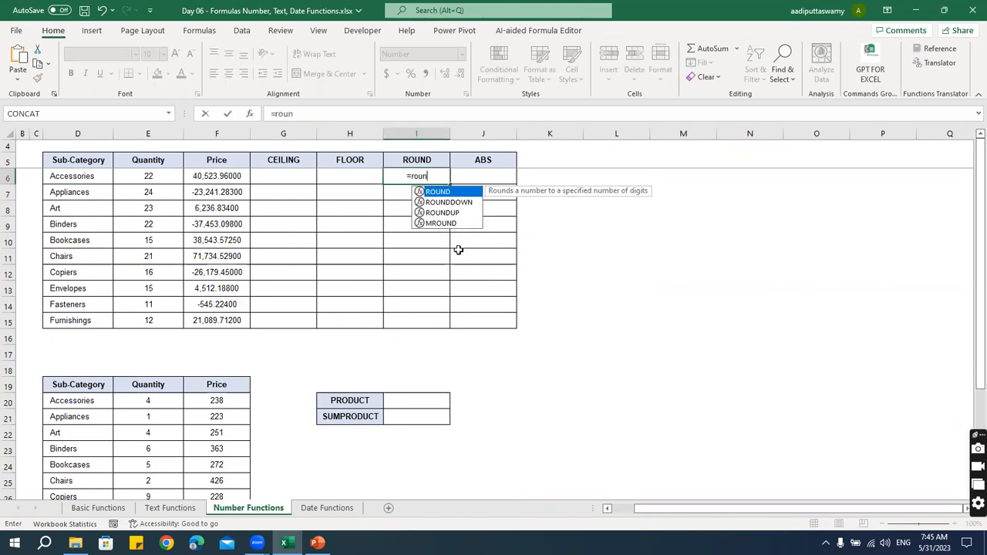
key("Tab")
key("Left")
key("Left")
key("Left")
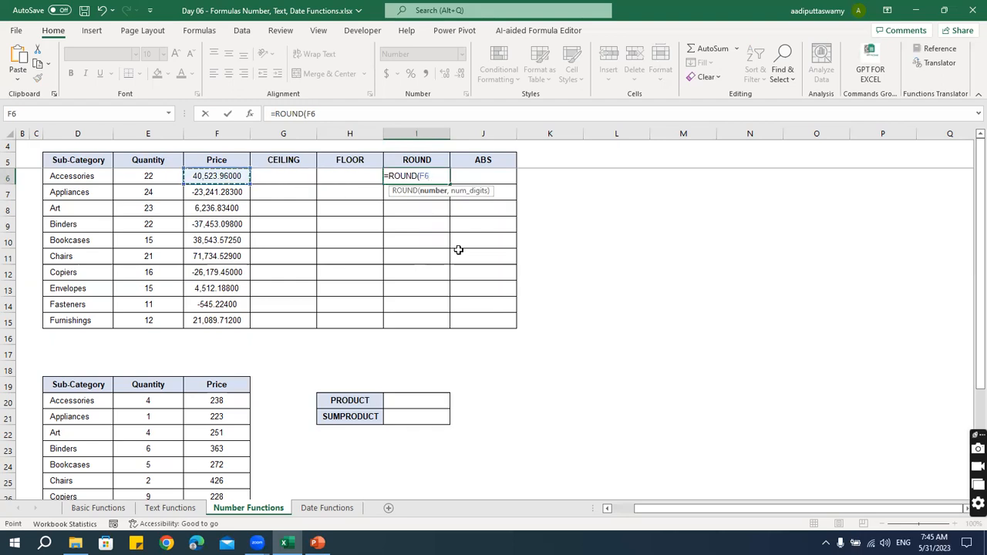
type(",2)")
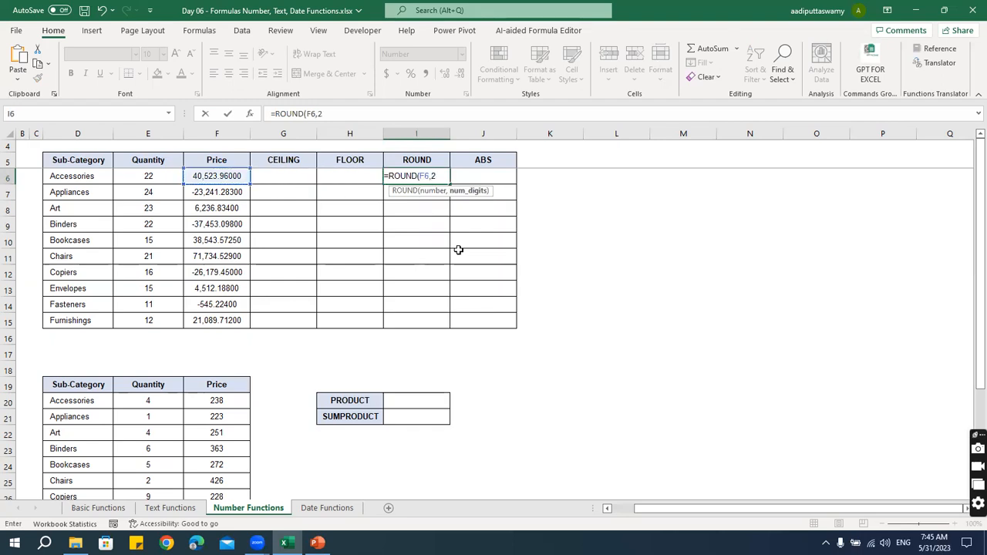
key("Return")
Step: Fill the ROUND formula from I6 down through I15 for all the sub-category prices
key("Up")
key("shift+Down")
key("shift+Down")
key("shift+Down")
key("shift+Down")
key("shift+Down")
key("shift+Down")
key("shift+Down")
key("shift+Down")
key("shift+Down")
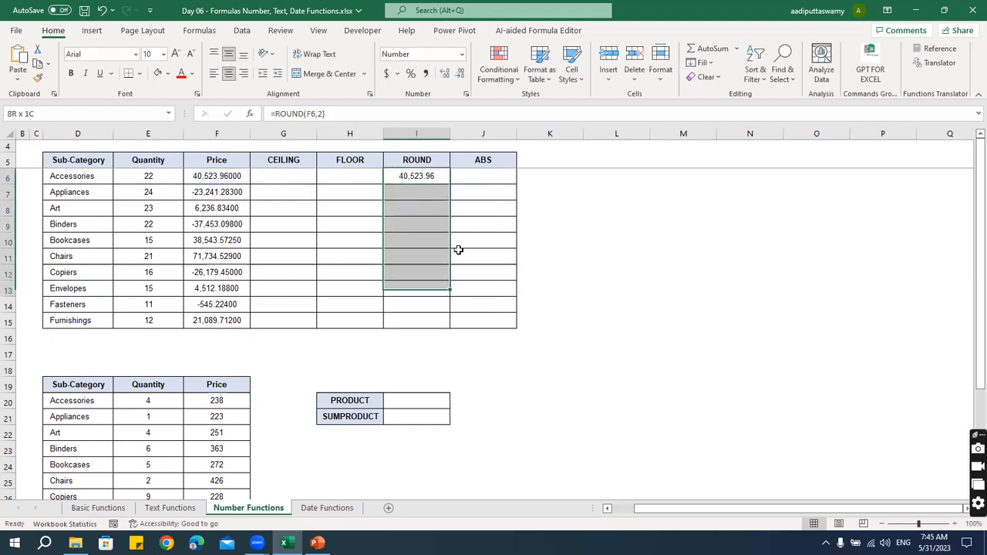
key("ctrl+d")
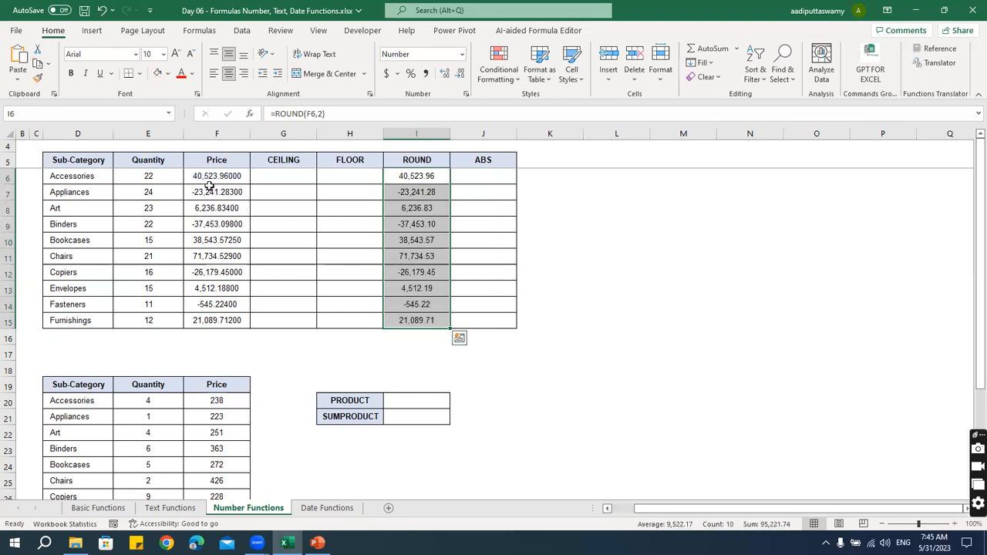
Step: Change the Accessories price in F6 to 40523.9689
left_click(235, 176)
double_click(234, 176)
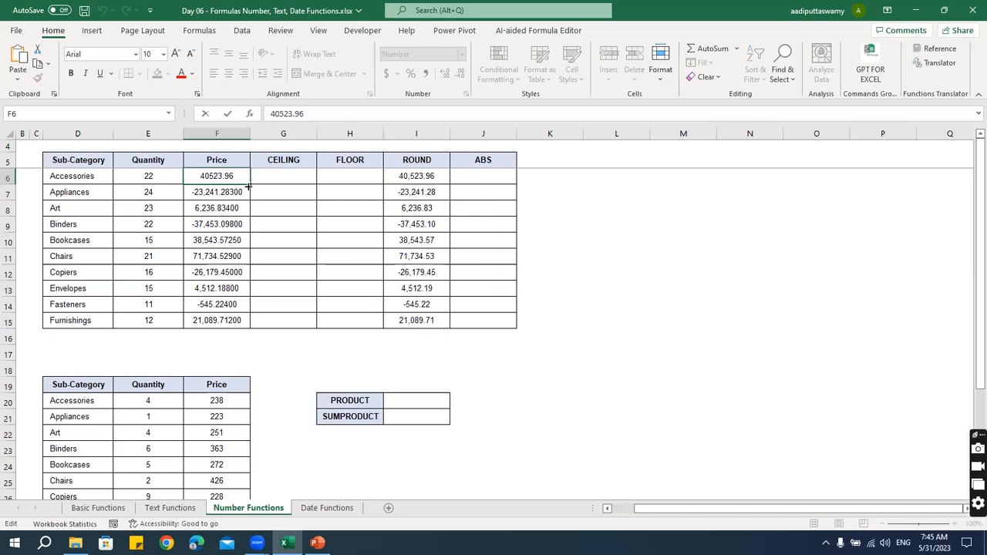
type("89")
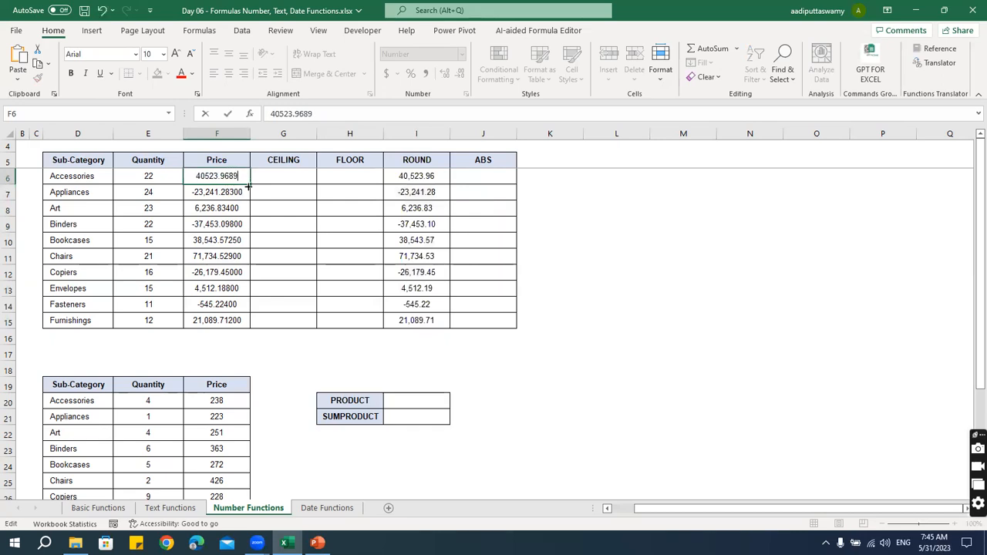
key("Return")
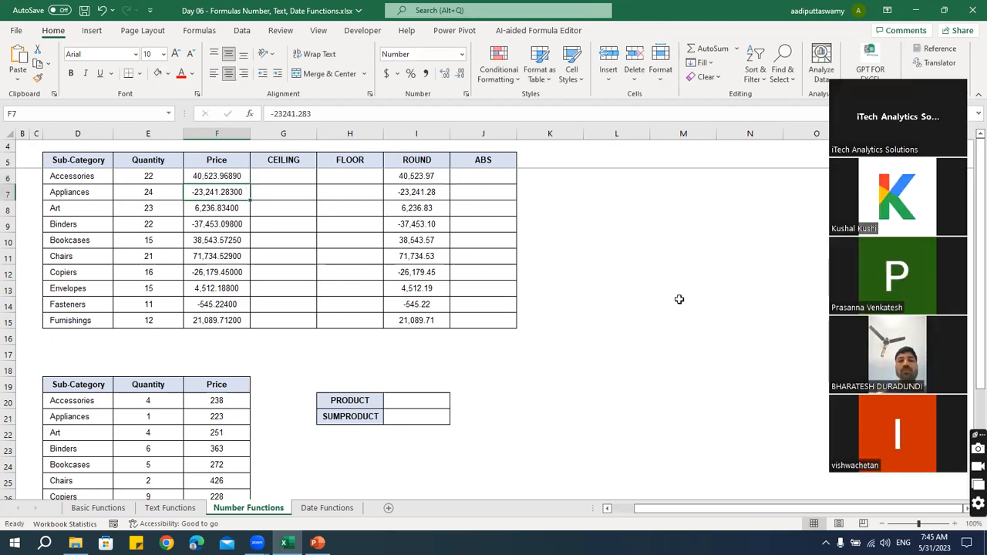
Step: Inspect the arguments of the ROUND formula in I6 without editing it
left_click(881, 368)
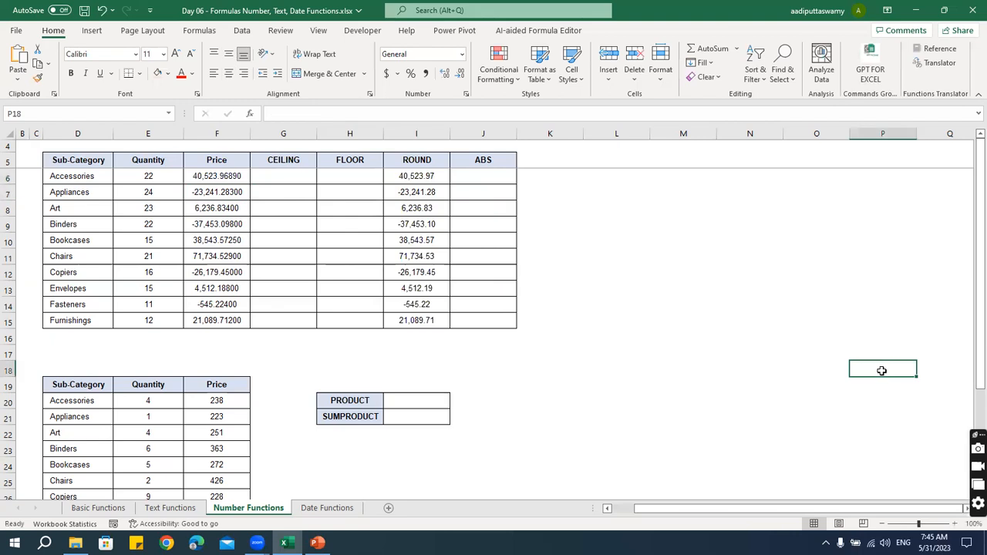
left_click(679, 288)
double_click(429, 177)
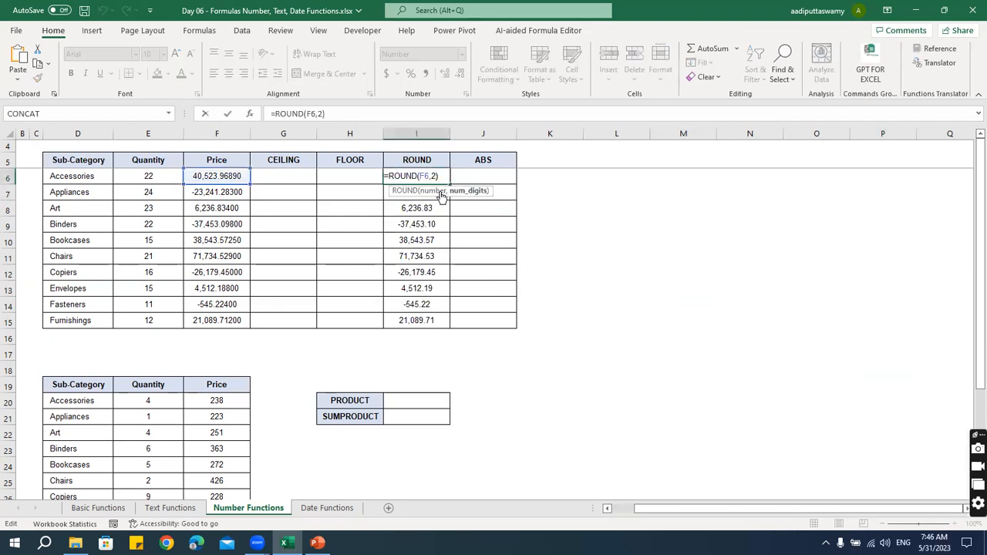
key("Escape")
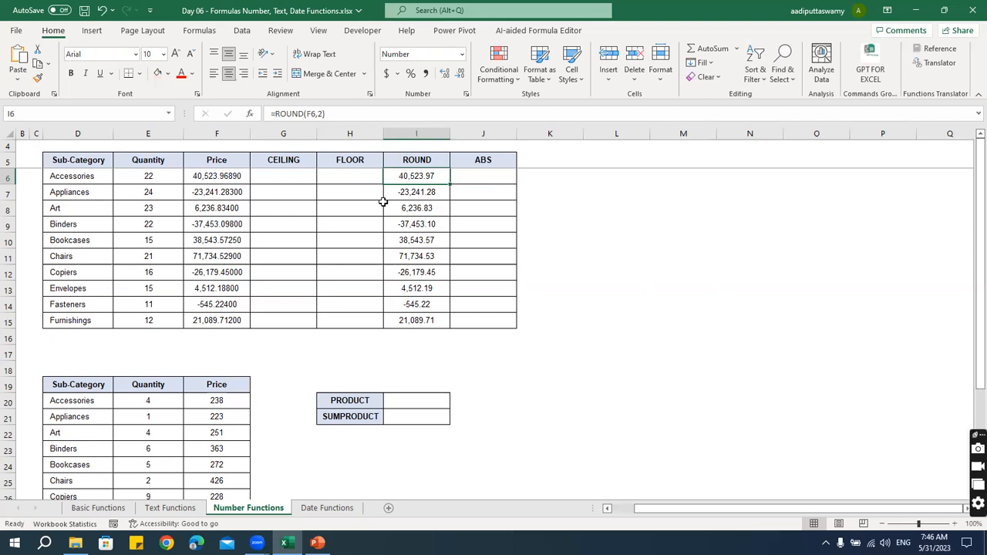
Step: Enter =CEILING(F6,10) in G6 for the Accessories price and fill the formula down through G15
left_click_drag(290, 162, 349, 312)
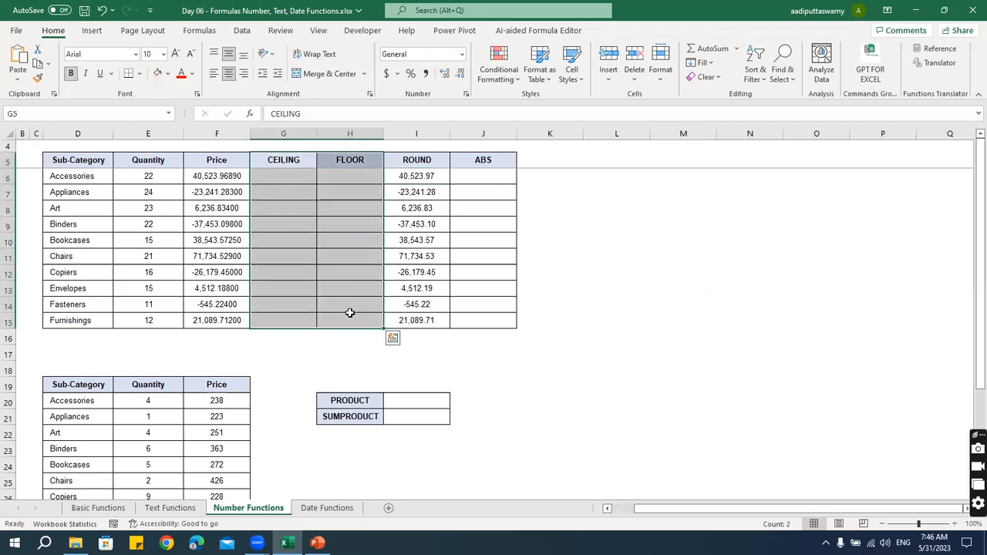
left_click(291, 175)
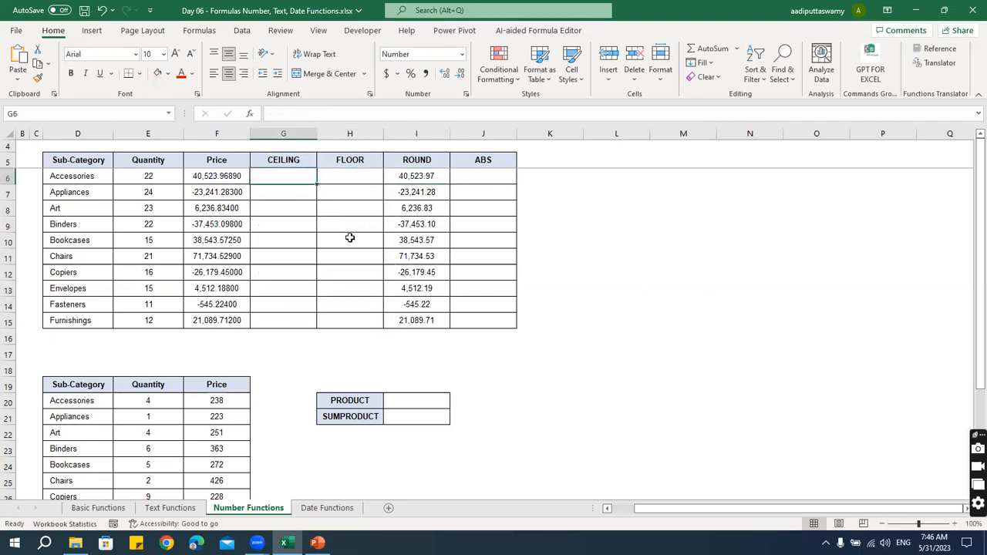
left_click_drag(292, 159, 351, 160)
key("Down")
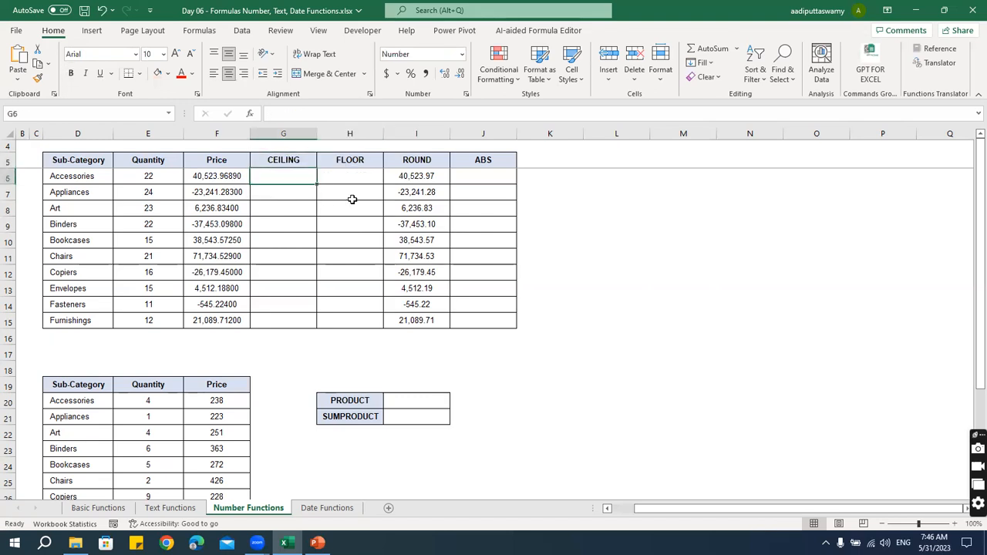
type("=cei")
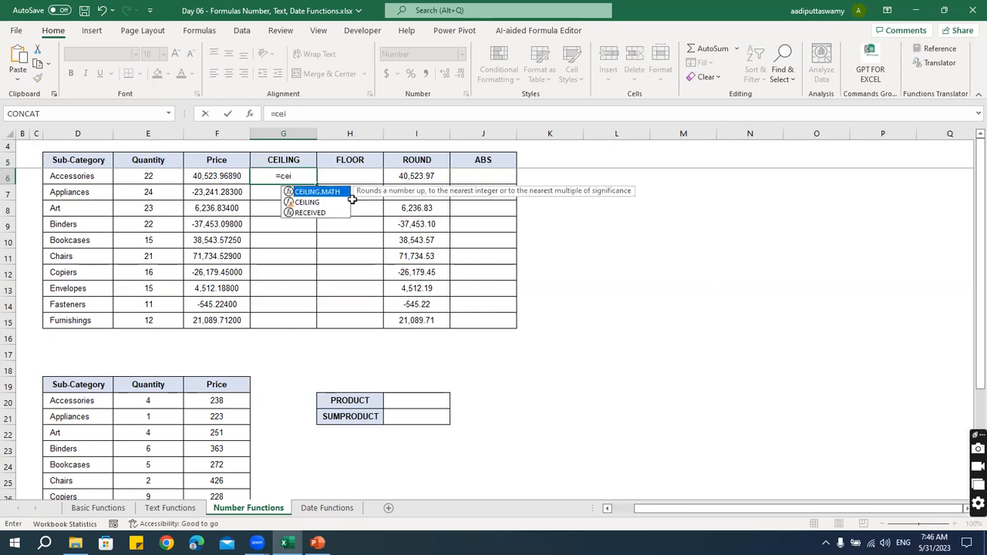
key("Down")
key("Tab")
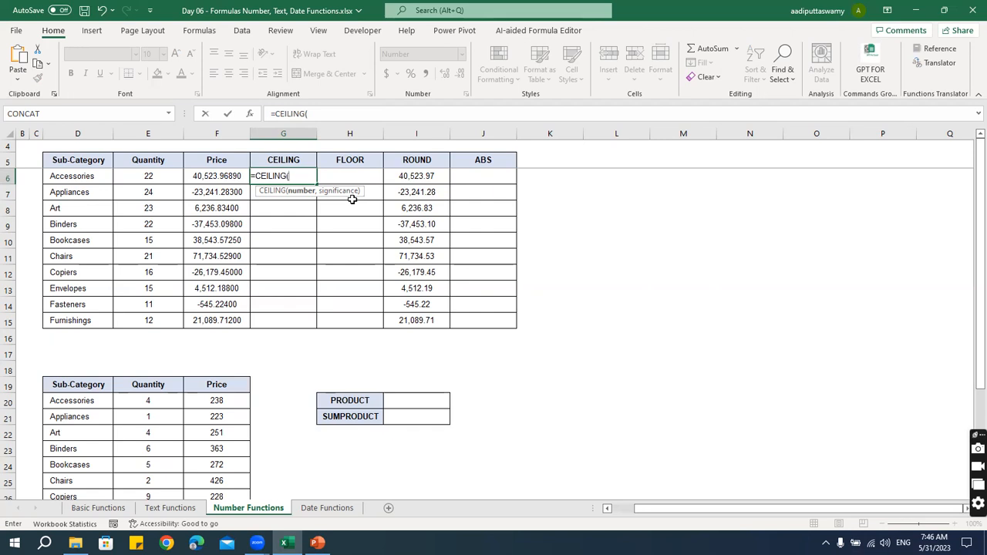
key("Left")
type(",10")
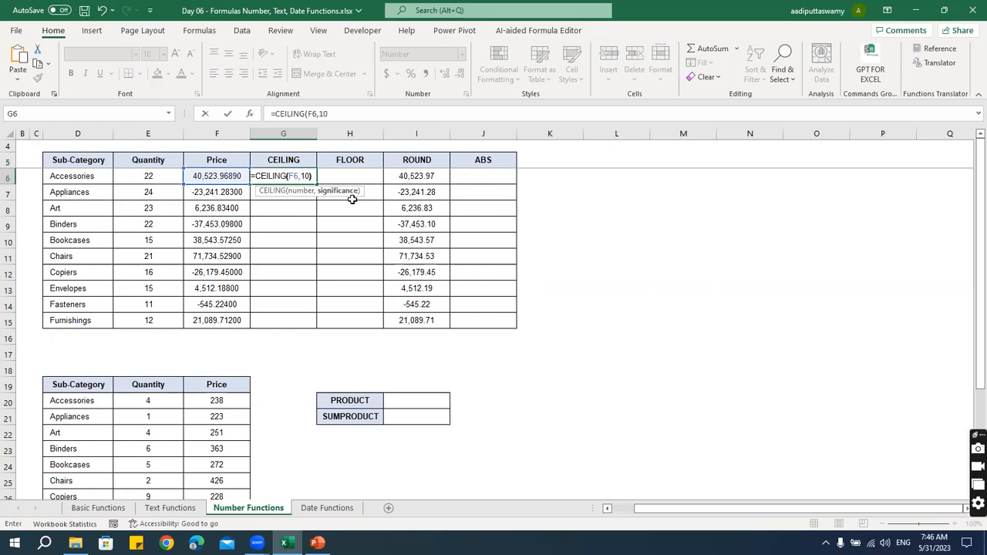
type(")")
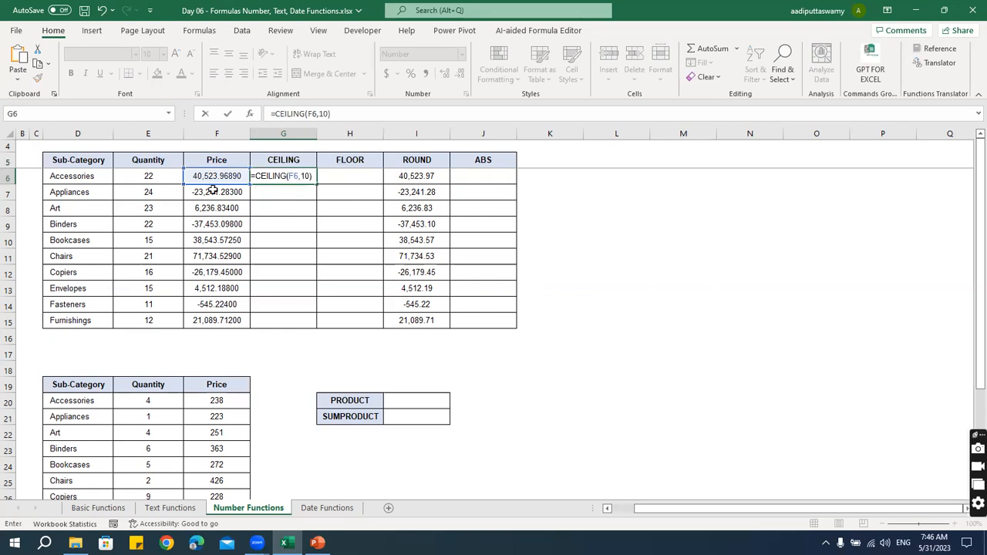
key("Return")
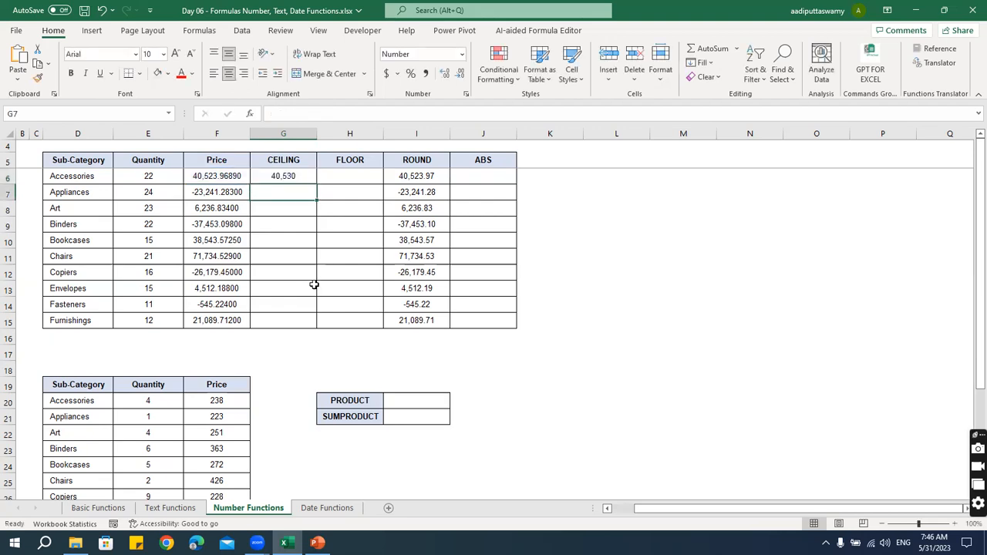
left_click(300, 176)
left_click_drag(316, 188, 331, 323)
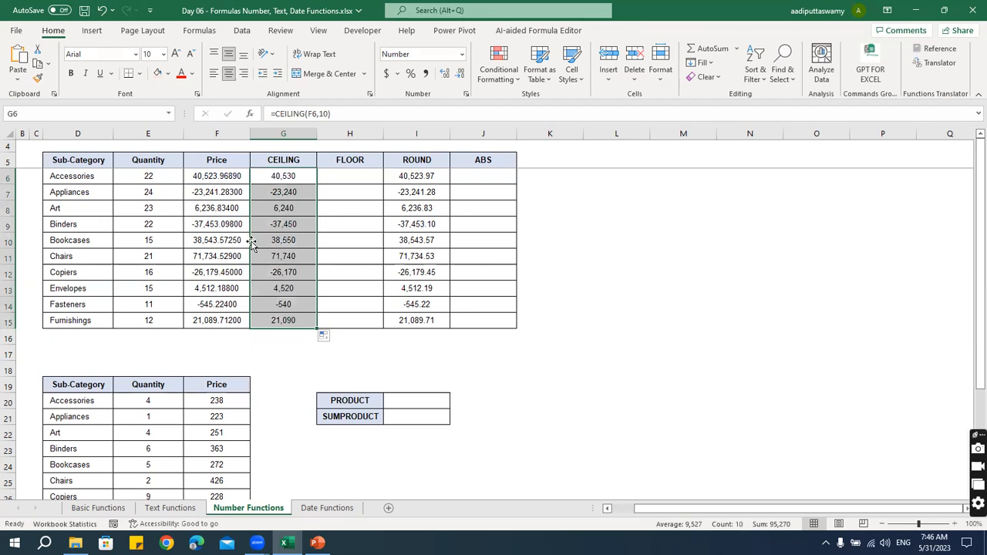
Step: Enter =FLOOR(F6,10) in H6 to round the Accessories price down to a multiple of 10
left_click(336, 184)
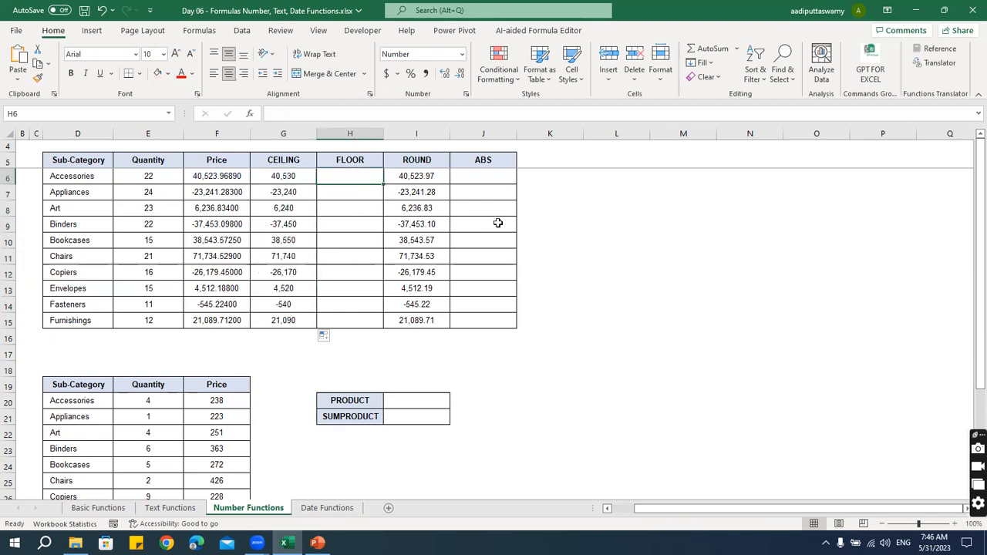
type("=floo")
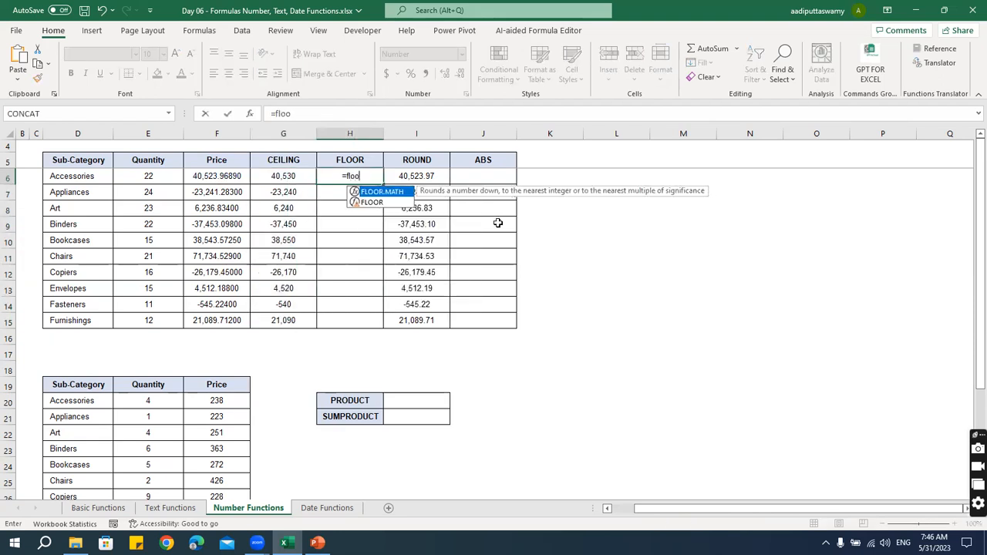
key("Tab")
key("BackSpace")
key("BackSpace")
key("BackSpace")
key("BackSpace")
key("BackSpace")
key("BackSpace")
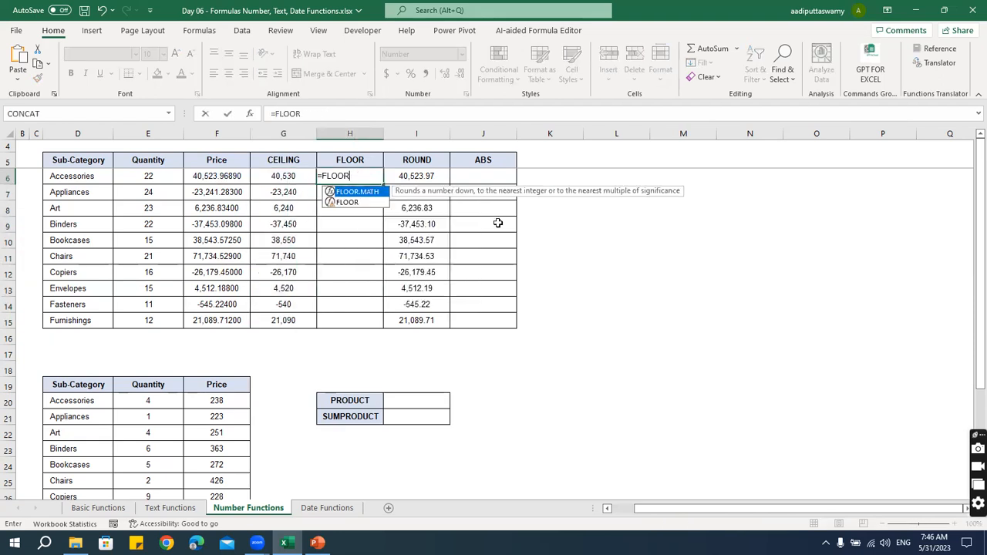
type("(")
key("Left")
key("Left")
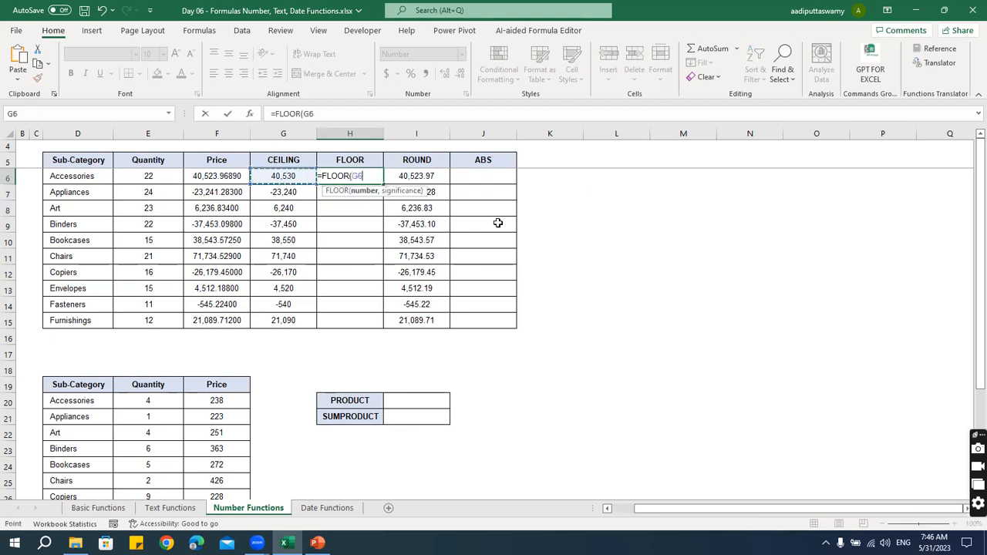
type(",")
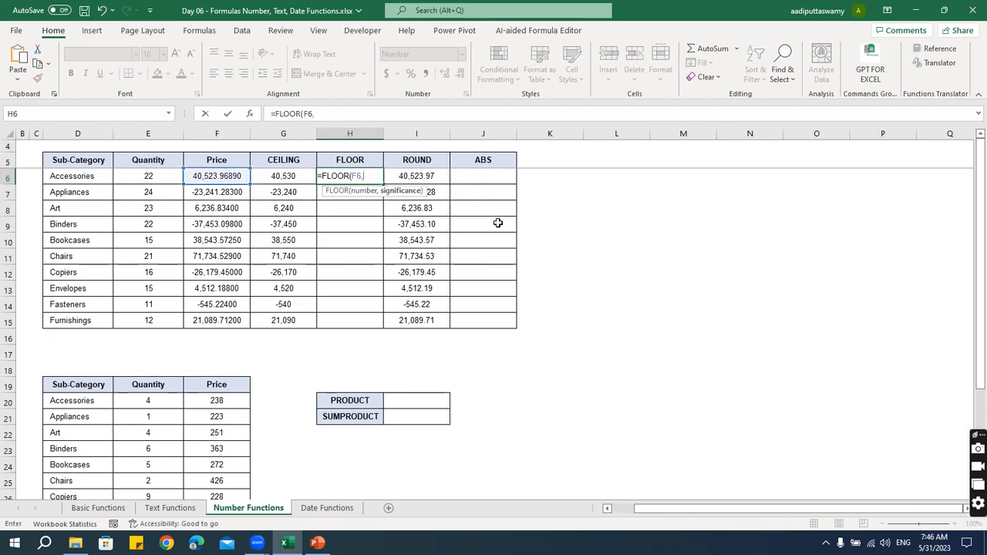
key("Return")
key("Up")
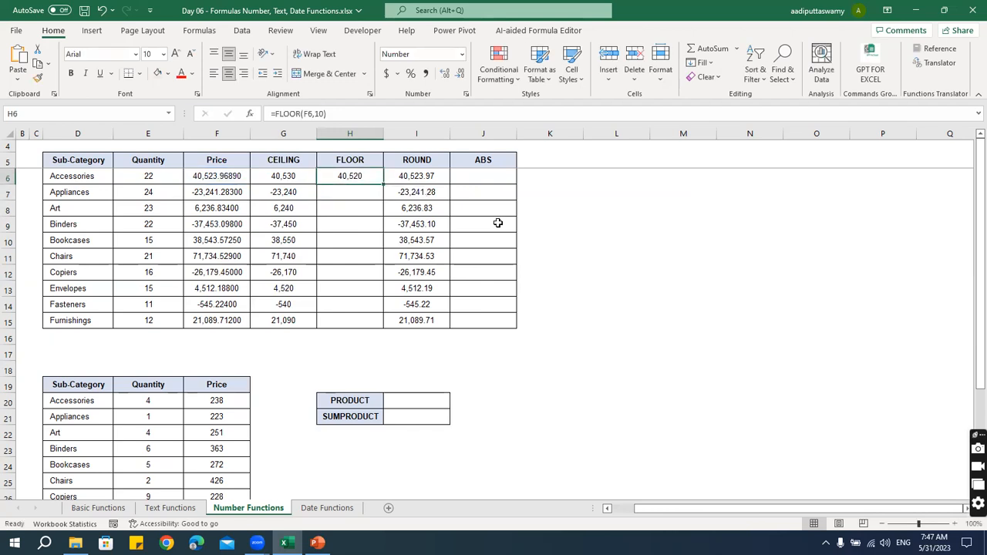
Step: Fill the FLOOR formula from H6 down through H15 for all the sub-category prices
key("shift+Down")
key("shift+Down")
key("shift+Down")
key("shift+Down")
key("shift+Down")
key("shift+Down")
key("shift+Down")
key("shift+Down")
key("shift+Down")
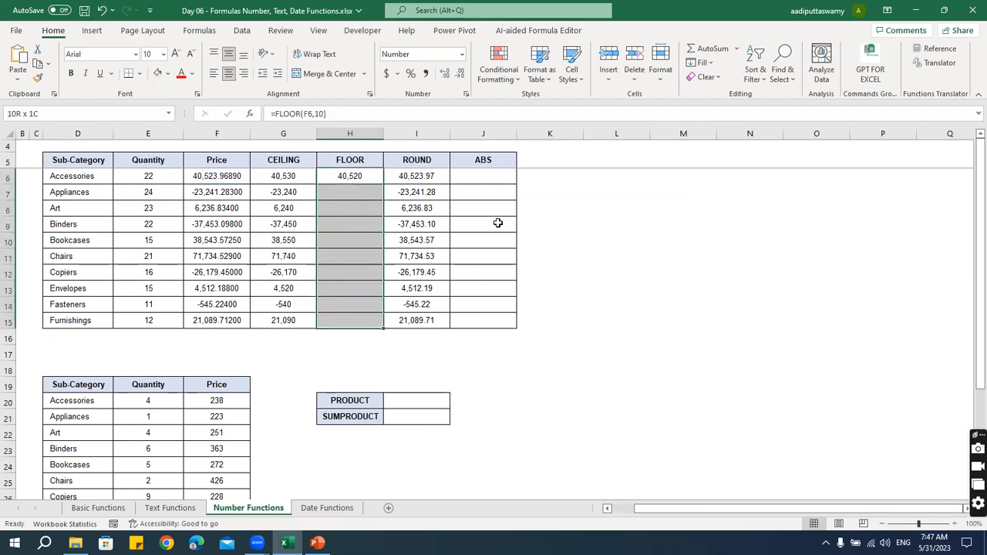
key("ctrl+d")
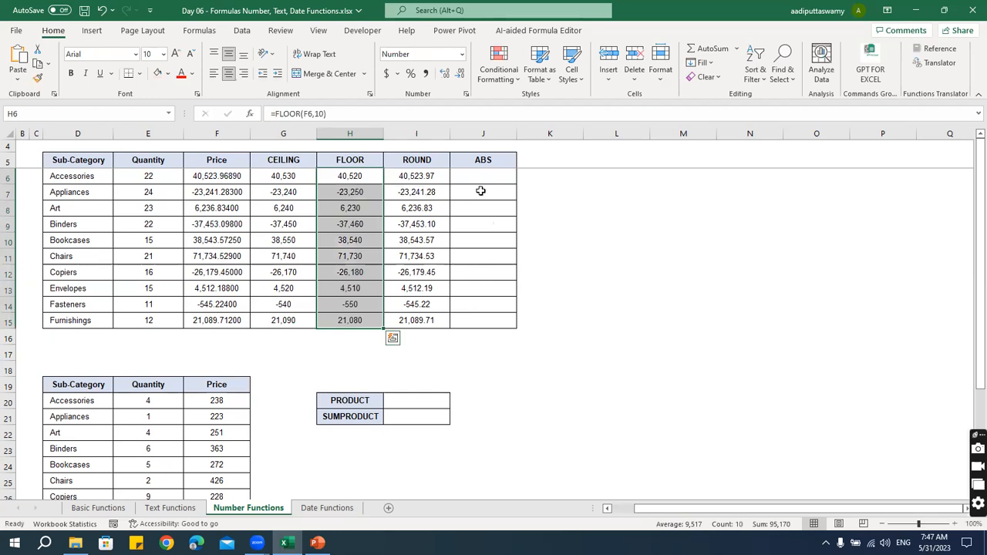
Step: Change the CEILING significance in G6 to 100 and refill the formula down through G15
double_click(305, 179)
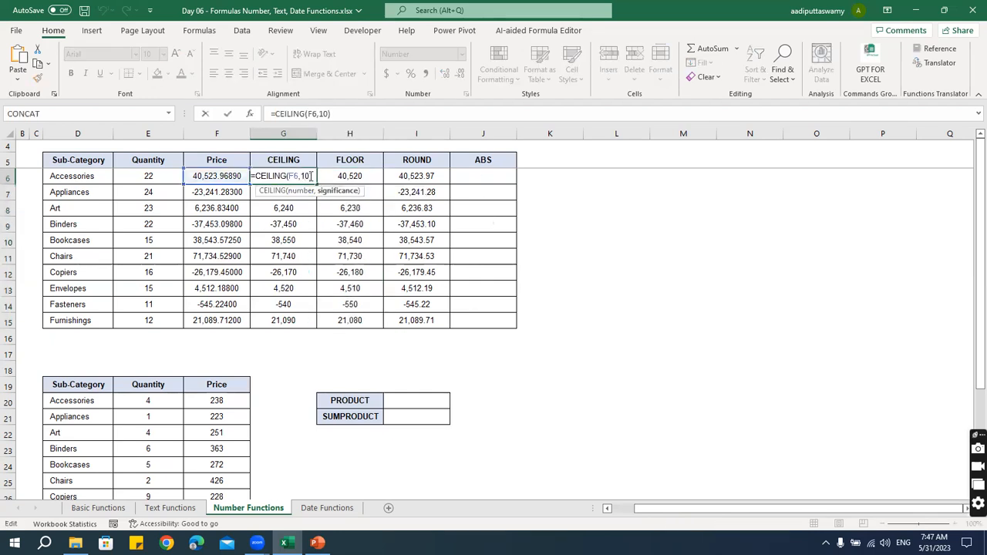
type("0")
key("Return")
key("Up")
key("ctrl+shift+Down")
key("ctrl+d")
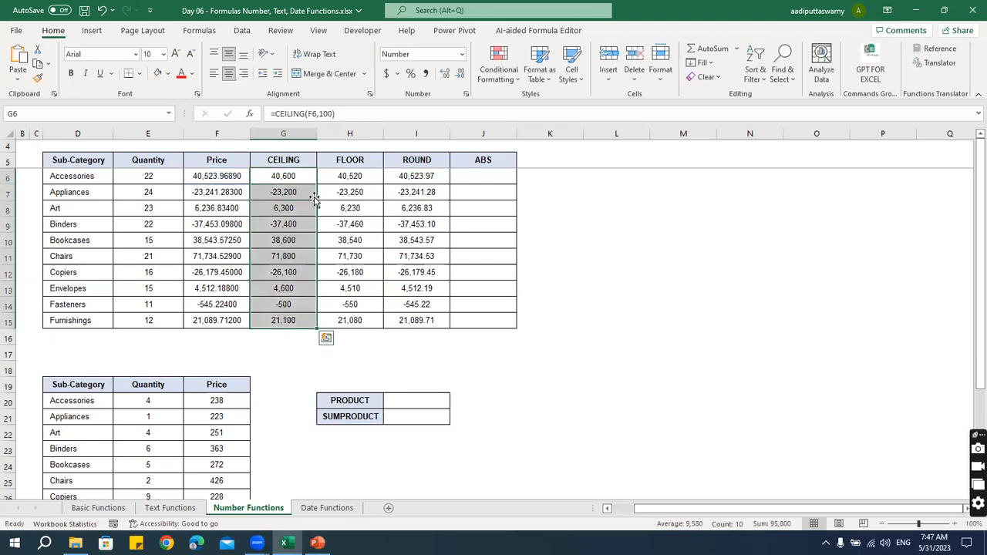
Step: Change the FLOOR significance in H6 to 100 and refill the formula down through H15
key("Right")
double_click(363, 176)
type("0")
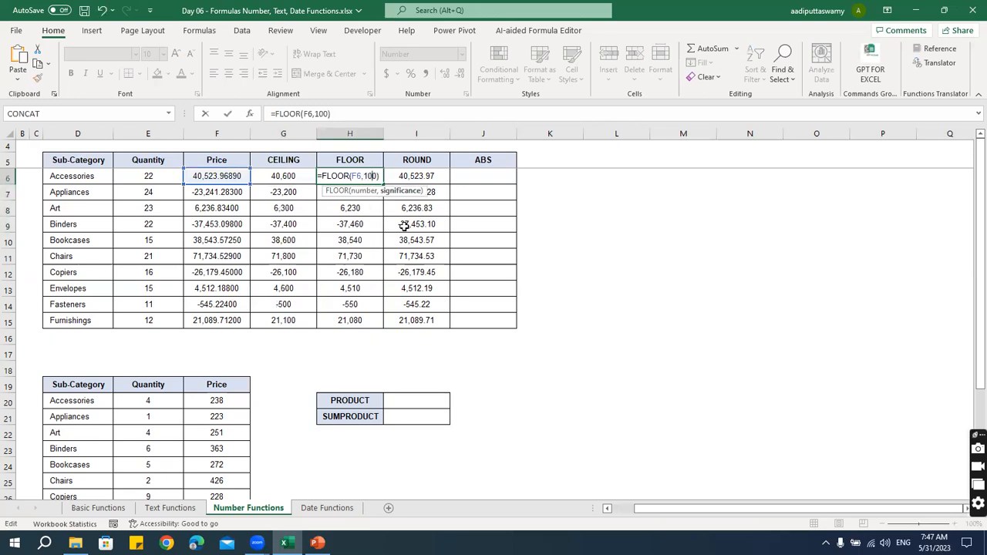
key("Return")
key("Up")
key("ctrl+shift+Down")
key("ctrl+d")
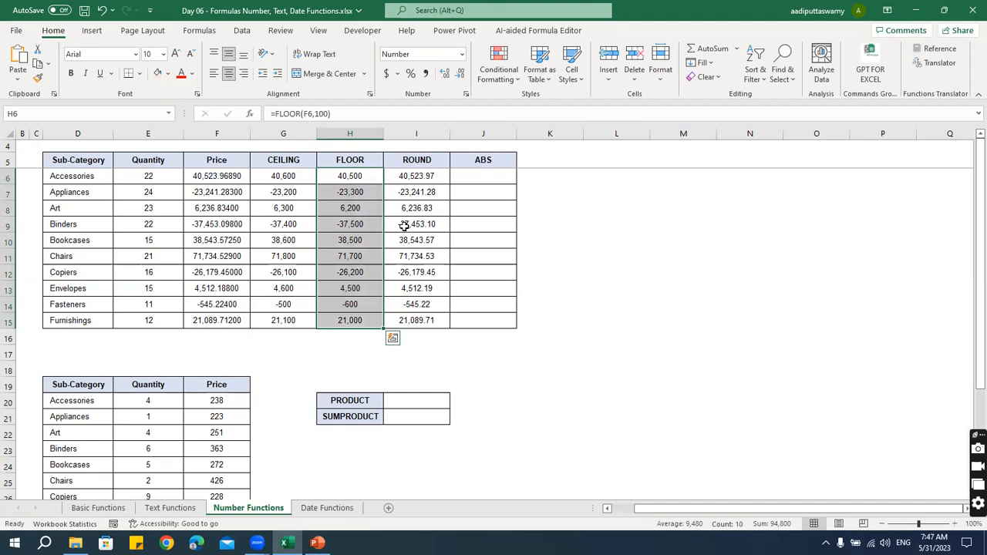
Step: Enter =ABS(F6) in J6 to get the absolute value of the Accessories price
key("Right")
key("Right")
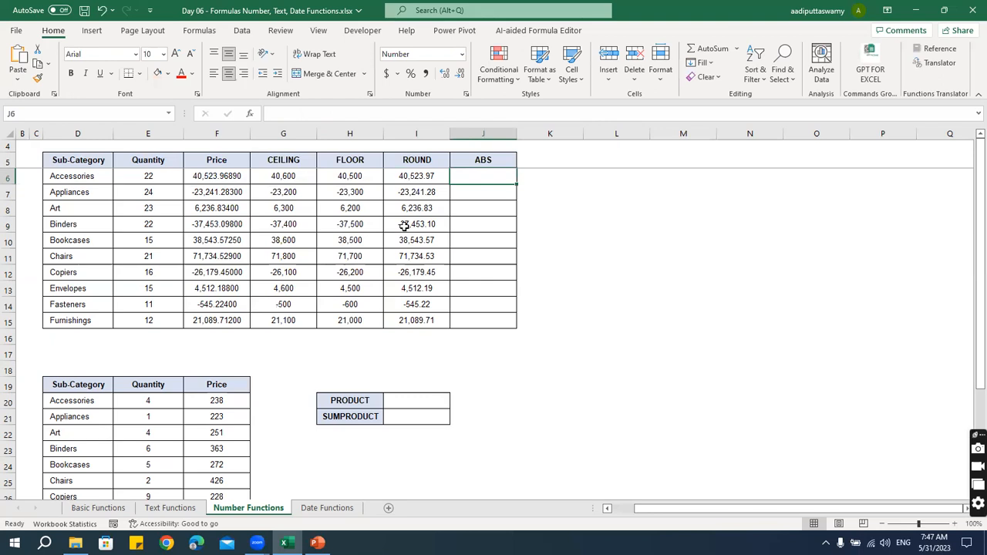
type("=a")
key("Tab")
key("Left")
key("Left")
key("Left")
key("Left")
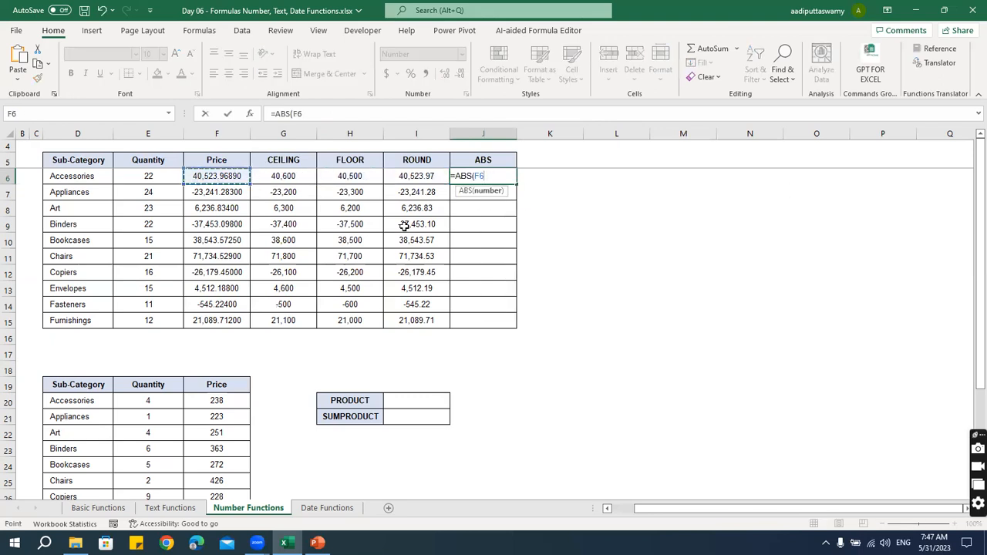
key("ctrl+Return")
Step: Fill the ABS formula from J6 down through J15 for all the sub-category prices
key("shift+Down")
key("shift+Down")
key("shift+Down")
key("shift+Down")
key("shift+Down")
key("shift+Down")
key("shift+Down")
key("shift+Down")
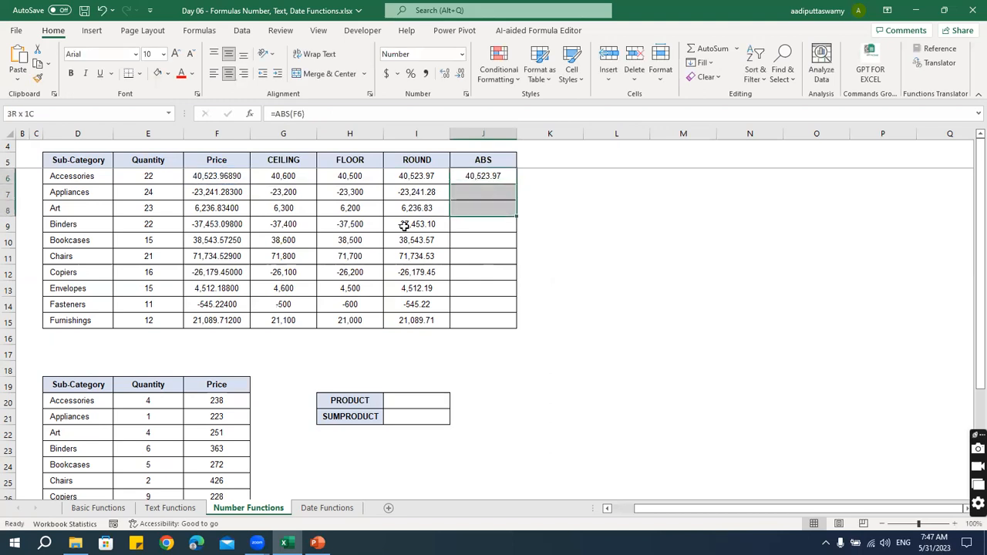
key("shift+Down")
key("ctrl+d")
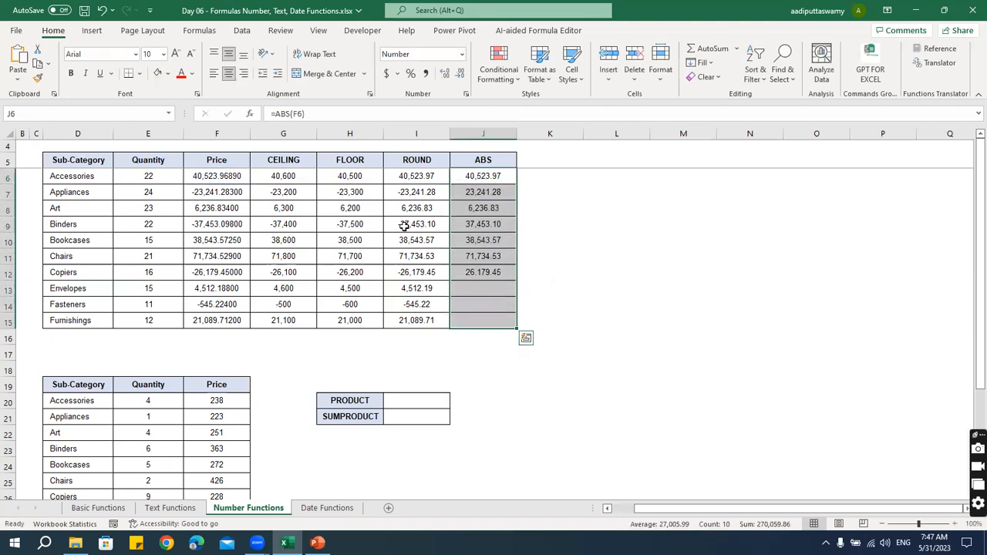
left_click_drag(206, 195, 472, 194)
left_click(225, 195)
left_click(500, 197)
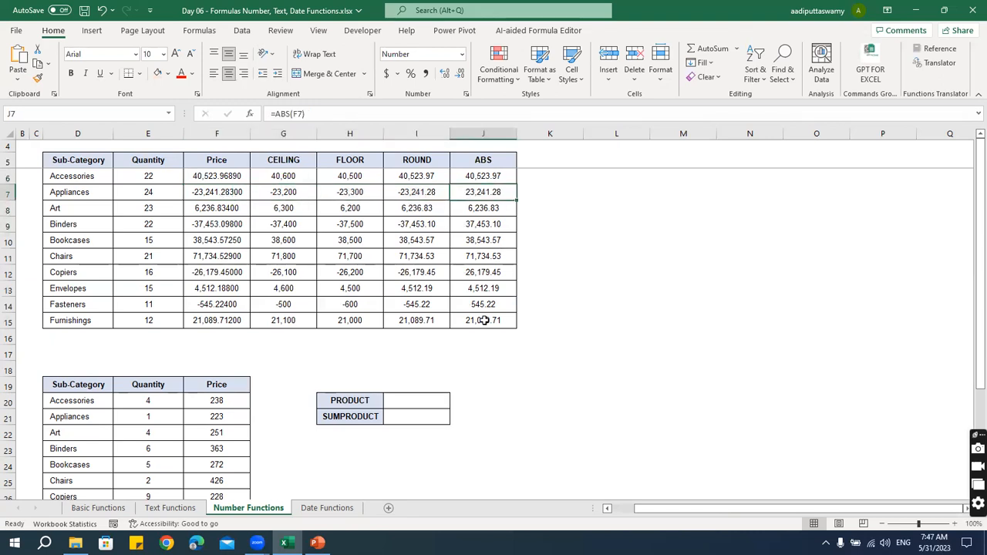
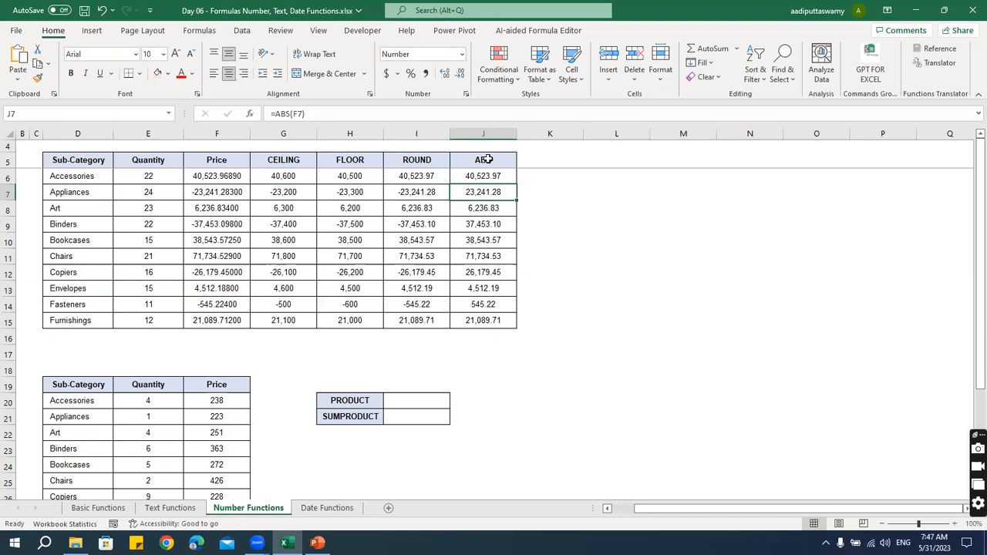
Step: Enter =SUM(E20:E29) in J20, beside the PRODUCT cell, to total the second table's quantities
scroll(493, 323, "down", 4)
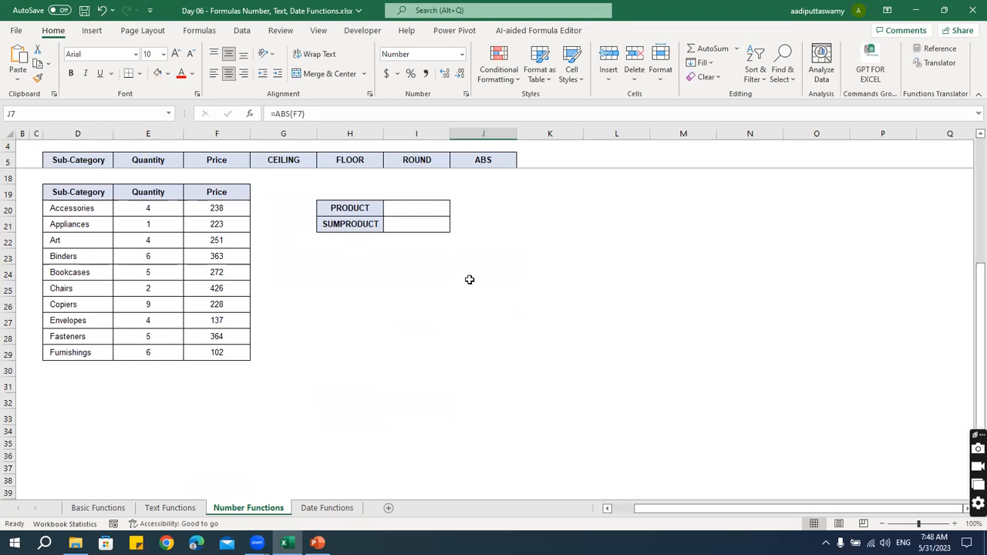
left_click(421, 206)
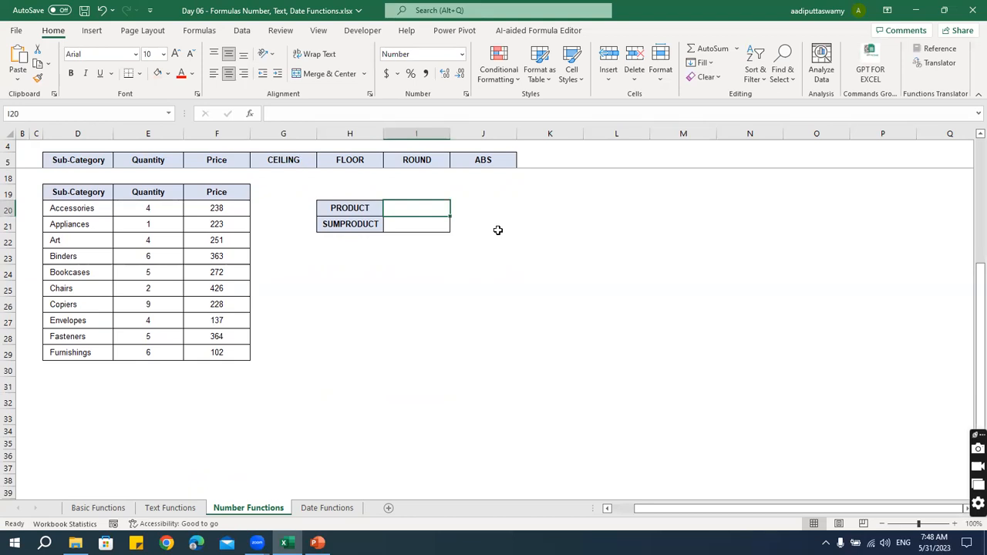
left_click(513, 210)
type("=sum")
key("Tab")
key("Left")
key("Left")
key("Left")
key("Left")
key("Left")
key("ctrl+shift+Down")
key("Return")
left_click(513, 209)
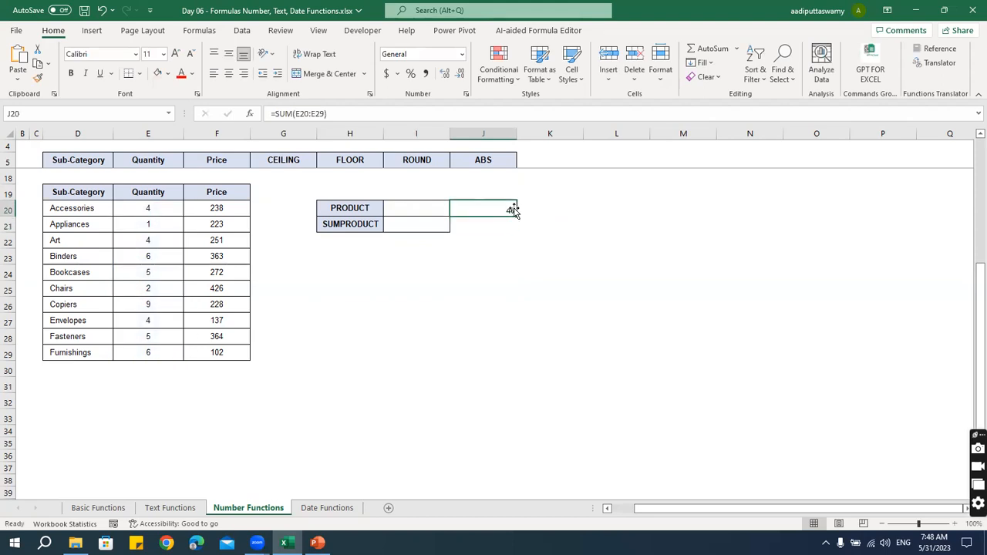
left_click_drag(171, 211, 167, 355)
Step: Enter =PRODUCT(E20:E29) in I20 to multiply all the quantities in the second table
left_click(422, 210)
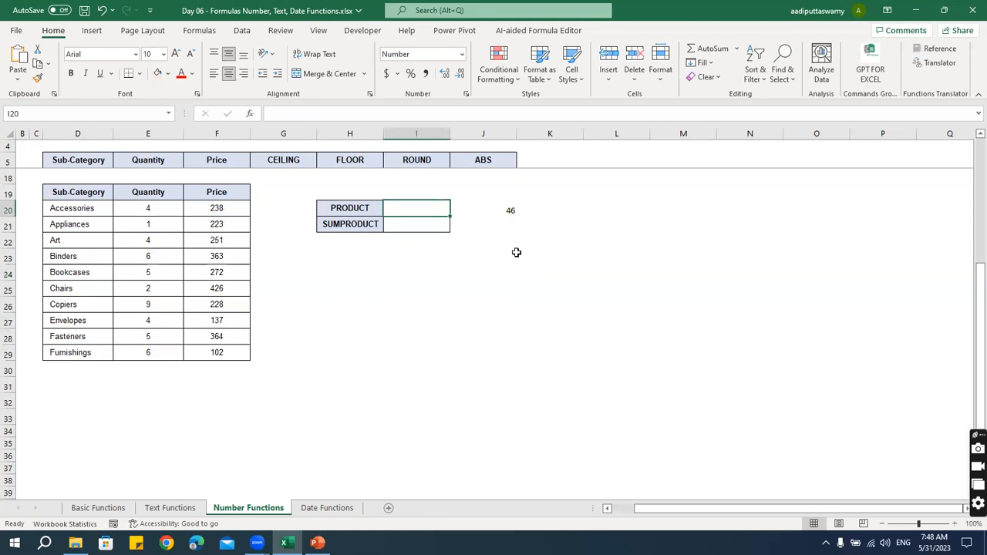
type("=su")
key("BackSpace")
key("BackSpace")
type("prod")
key("Tab")
key("Left")
key("Left")
key("Left")
key("Left")
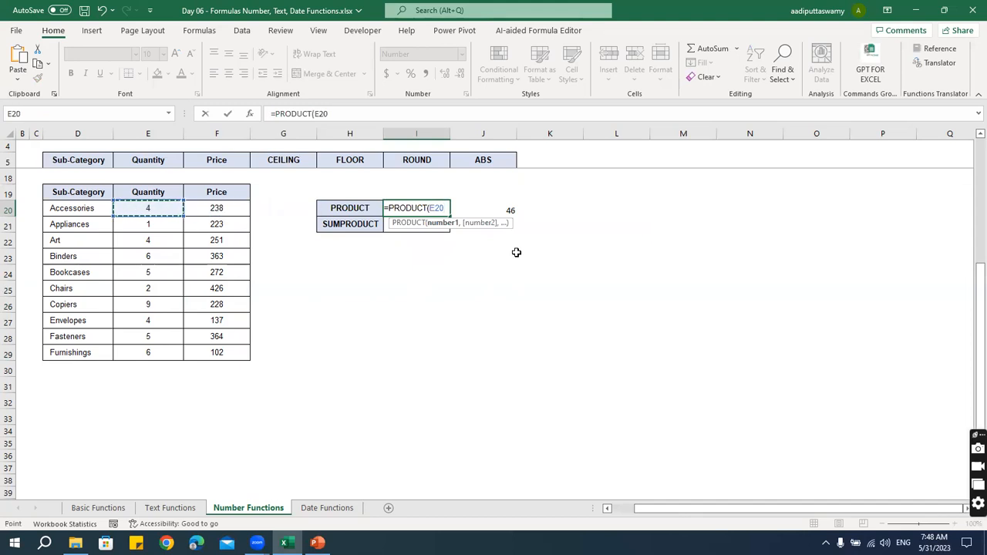
key("Up")
key("Down")
key("shift+Down")
key("shift+Down")
key("shift+Down")
key("shift+Down")
key("shift+Down")
key("shift+Down")
key("shift+Down")
key("shift+Down")
key("shift+Down")
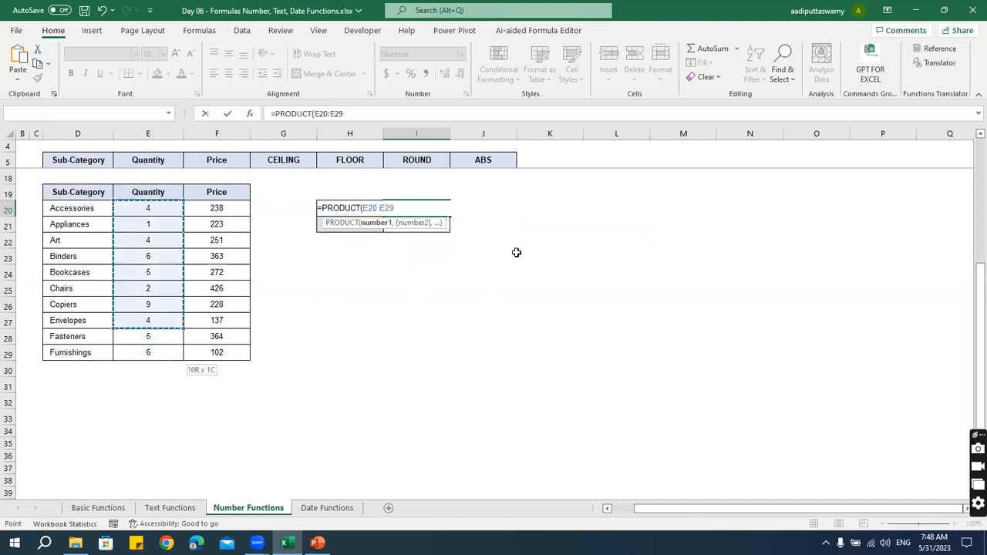
key("Return")
key("Up")
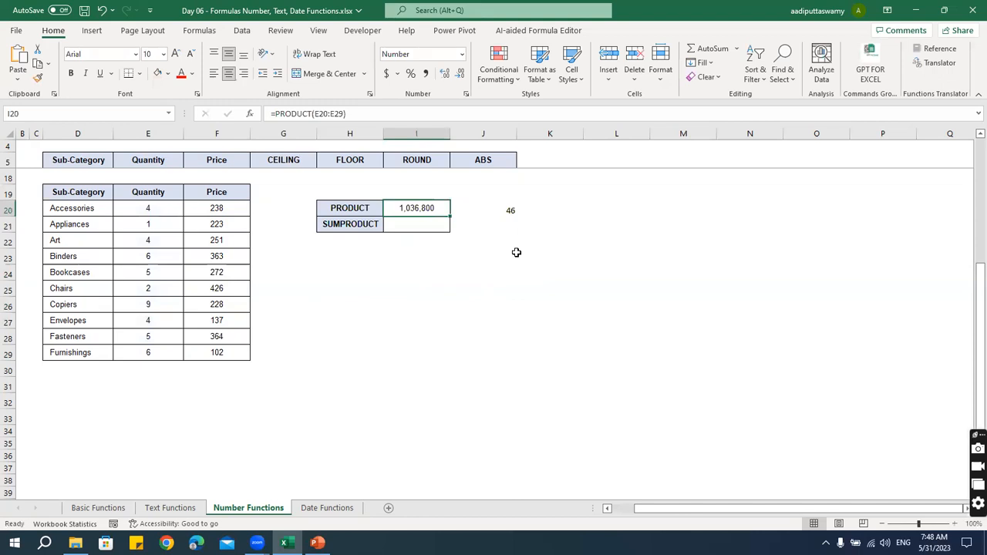
left_click(160, 210)
left_click(165, 236)
left_click(392, 212)
left_click(378, 305)
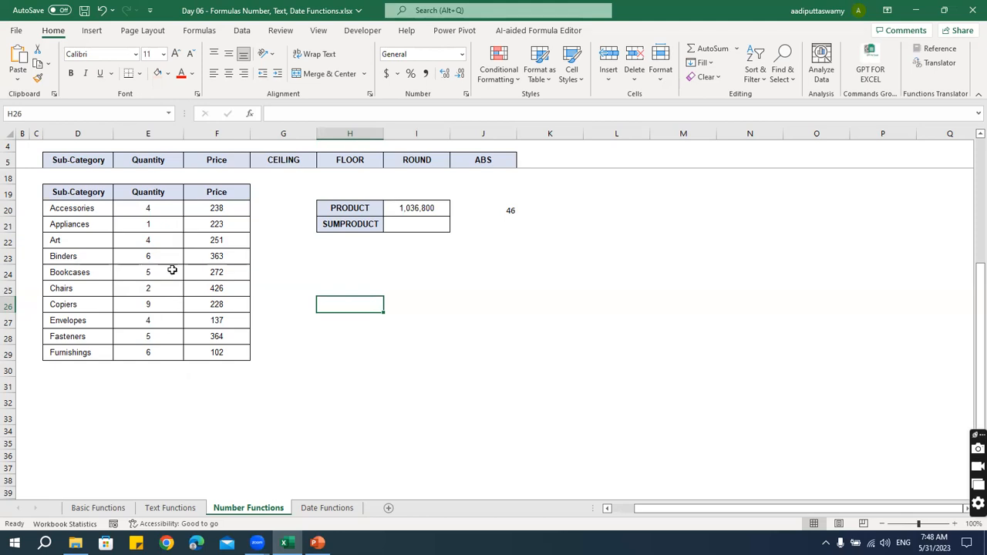
Step: Enter =PRODUCT(E20:F20) in G20 to multiply the Accessories quantity by its price
left_click(167, 210)
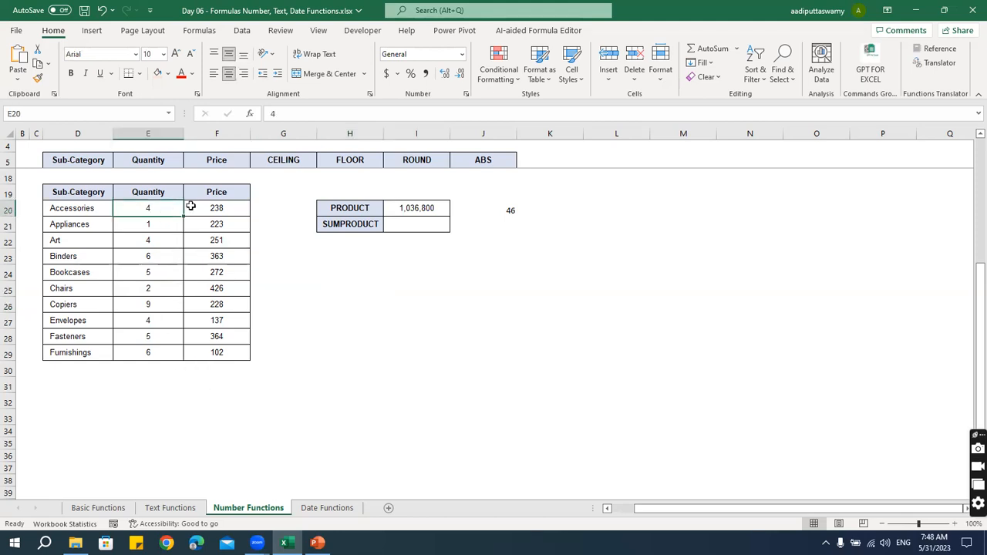
left_click(215, 206)
left_click(273, 206)
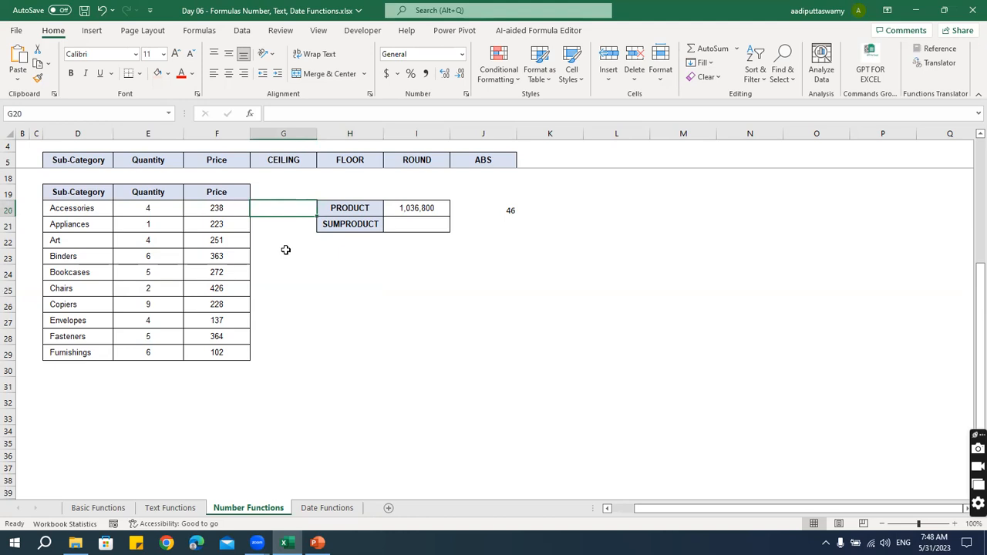
type("=produ")
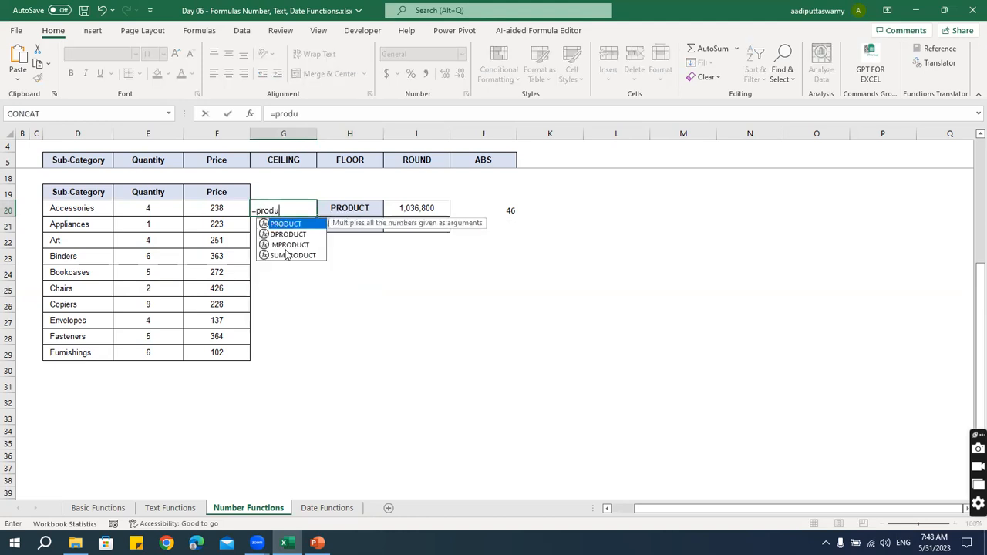
key("Tab")
key("Left")
key("shift+Left")
key("ctrl+Return")
Step: Fill the PRODUCT formula from G20 down through G29 for all the sub-categories in the second table
key("shift+Down")
key("shift+Down")
key("shift+Down")
key("shift+Down")
key("shift+Down")
key("shift+Down")
key("shift+Down")
key("shift+Down")
key("shift+Down")
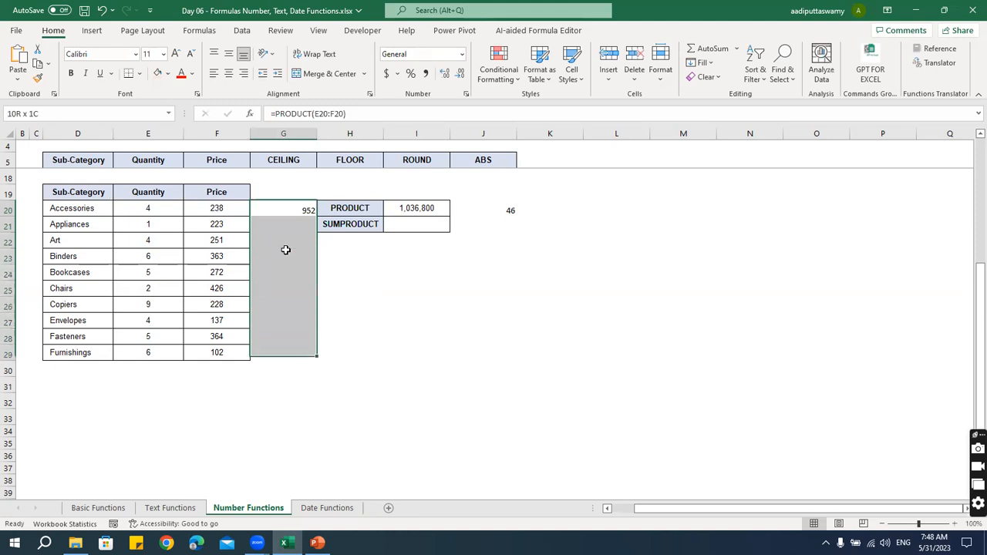
key("ctrl+d")
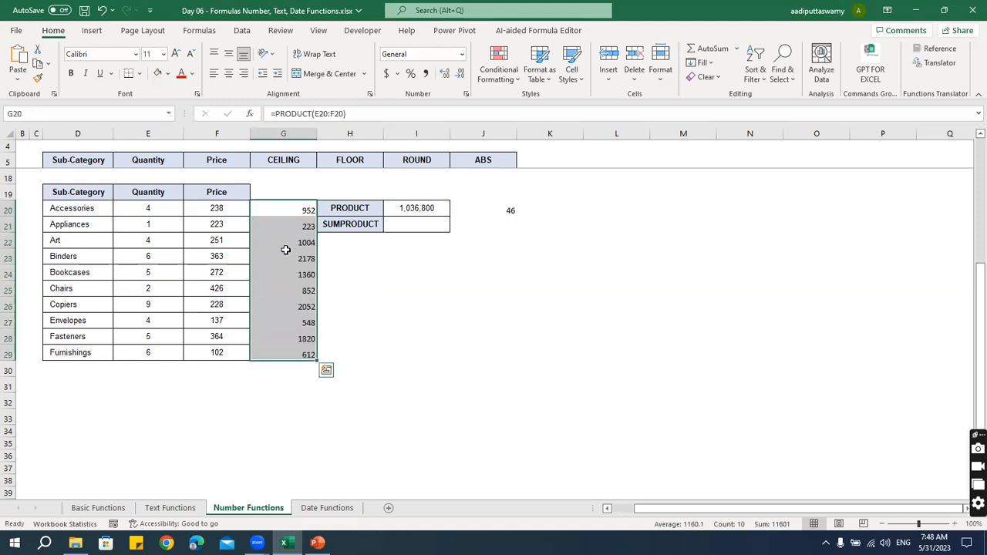
Step: Enter =E20*F20 in L20 to multiply the Accessories quantity by its price with the multiplication operator
left_click(158, 208)
left_click(205, 208)
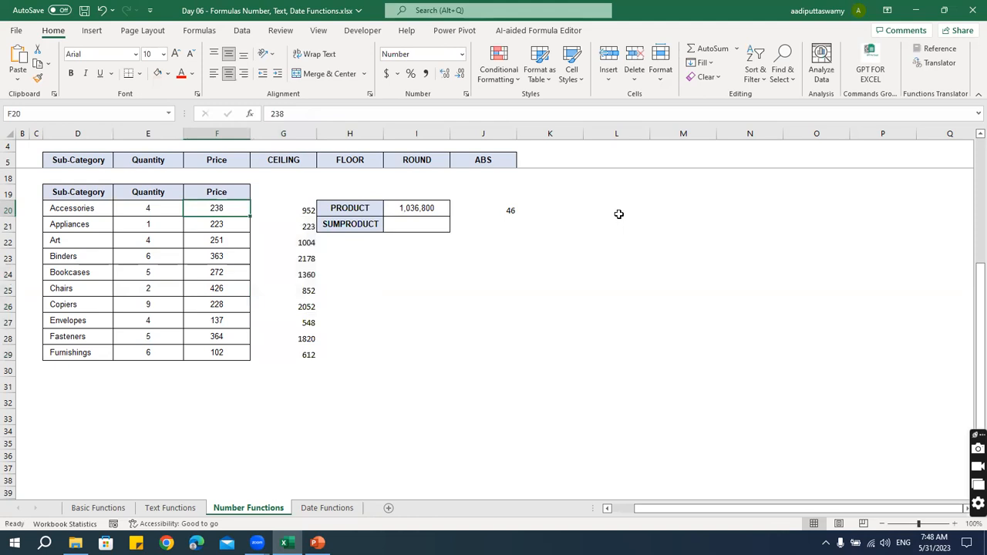
left_click(618, 213)
type("=")
key("Left")
key("Left")
key("Left")
key("Left")
key("Left")
key("Left")
key("Left")
key("Left")
key("Right")
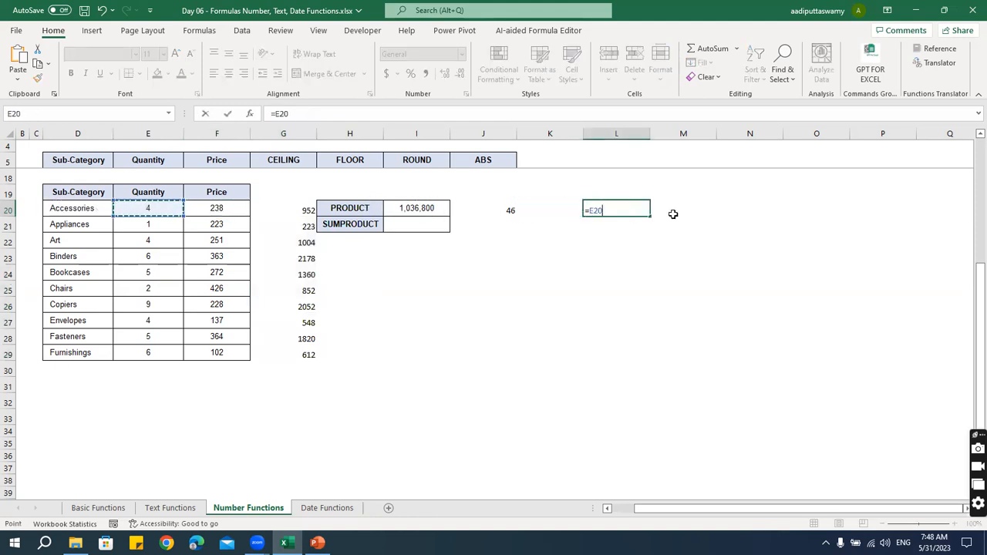
type("*")
key("Left")
key("Left")
key("Left")
key("Left")
key("Left")
key("Left")
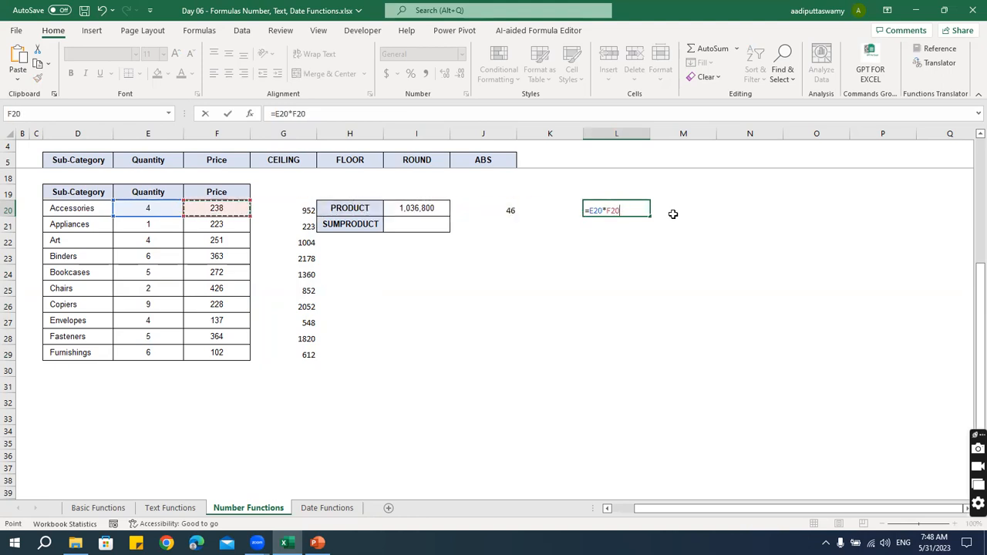
key("Return")
Step: Fill the multiplication formula from L20 down through L29, and clear the filled range
left_click(639, 208)
left_click_drag(650, 217, 651, 362)
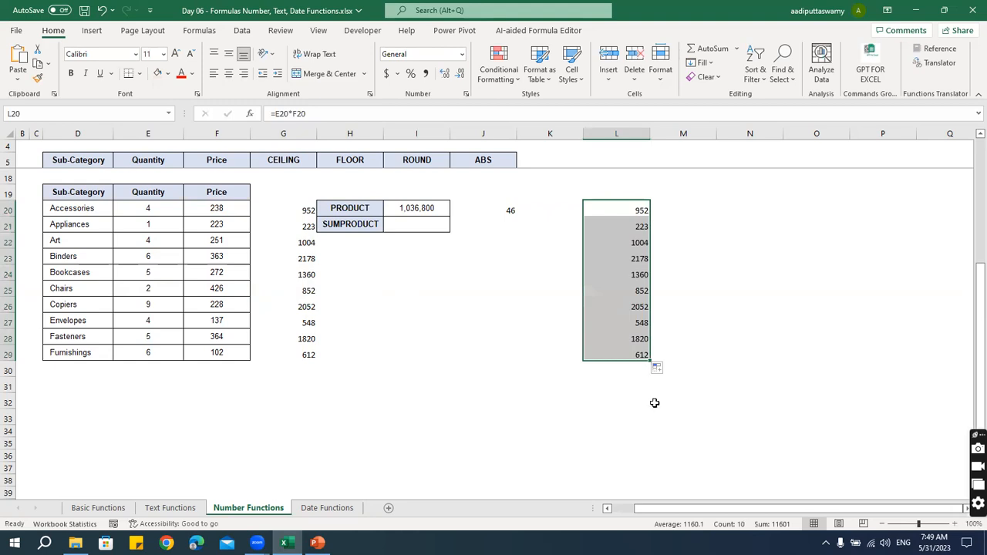
key("Delete")
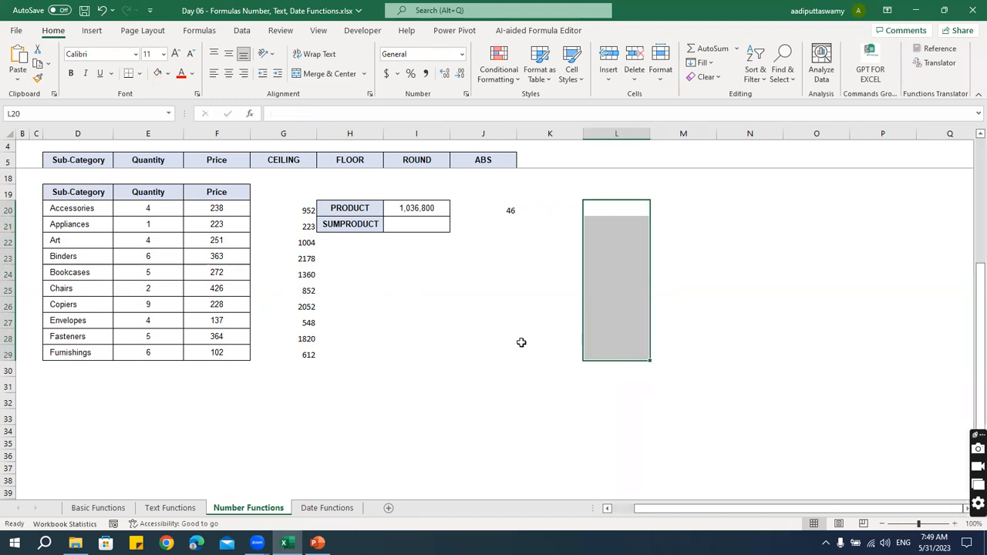
Step: Enter =SUM(G20:G29) in G30 to total the row products of quantity and price
left_click(304, 369)
key("alt+equal")
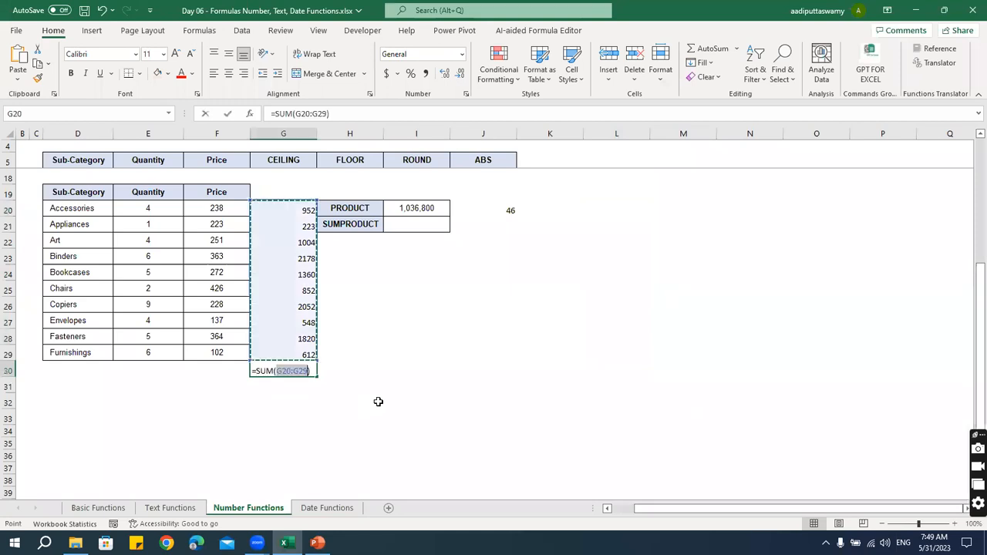
key("Return")
key("Up")
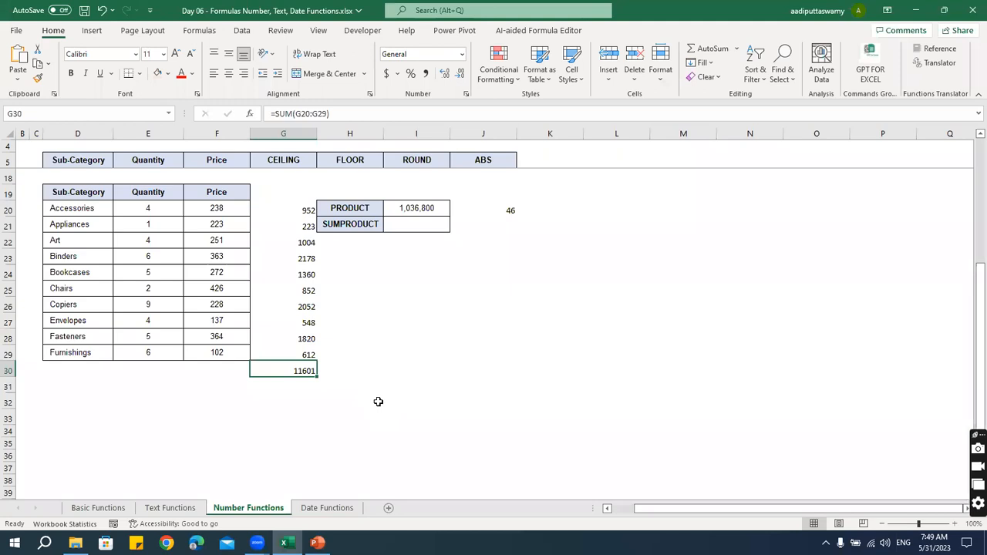
left_click_drag(156, 210, 297, 354)
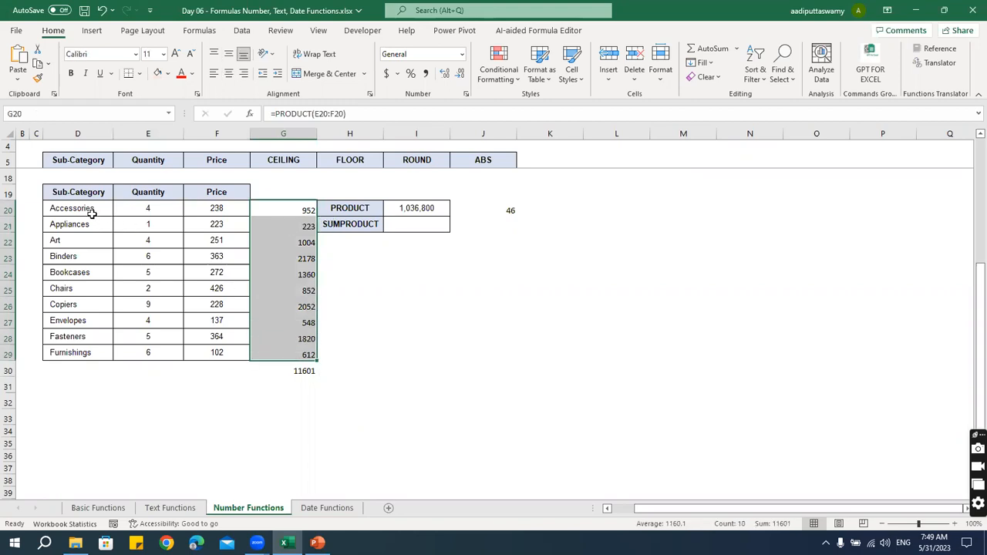
left_click(296, 371)
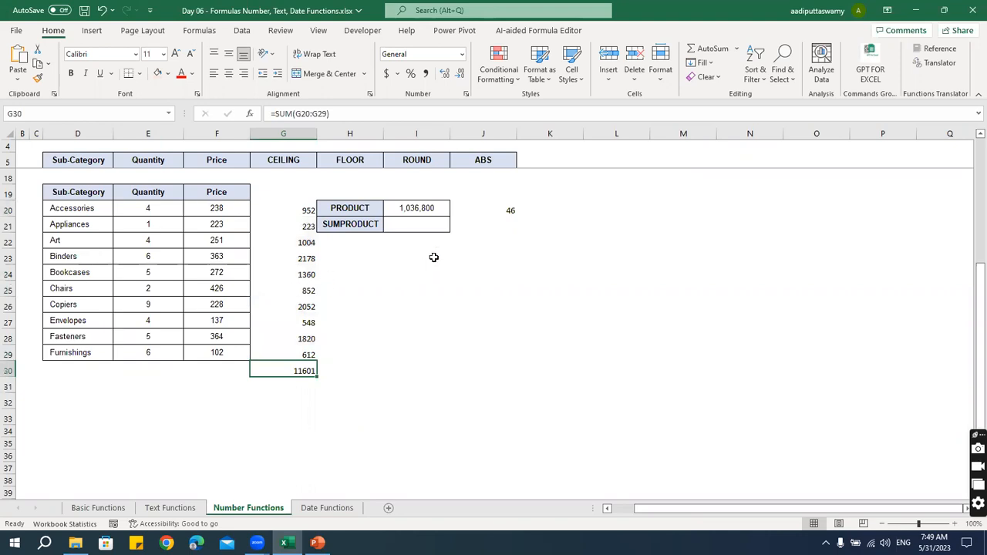
Step: Enter =SUMPRODUCT(E20:E29,F20:F29) in I21 to sum the products of the second table's quantities and prices
left_click(348, 222)
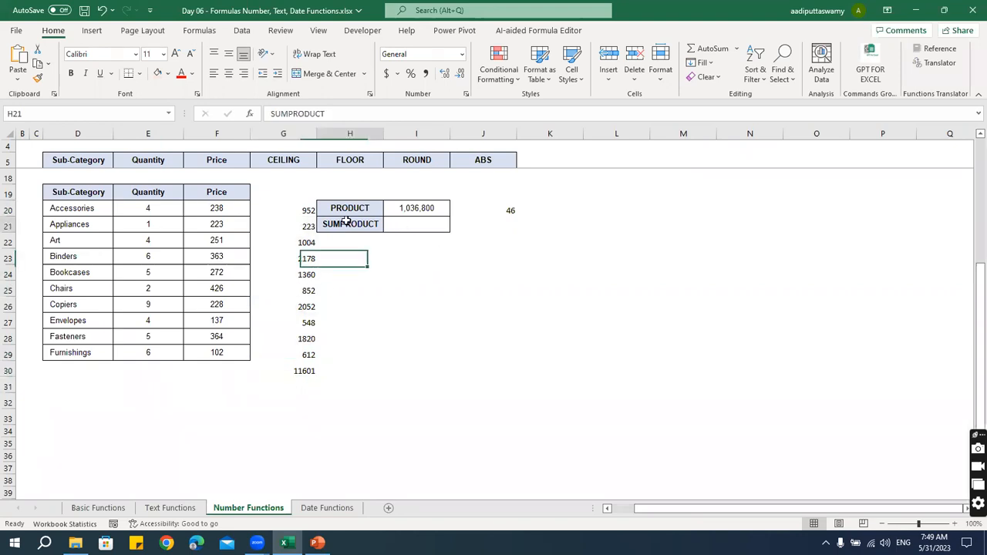
left_click(419, 225)
type("=sumori")
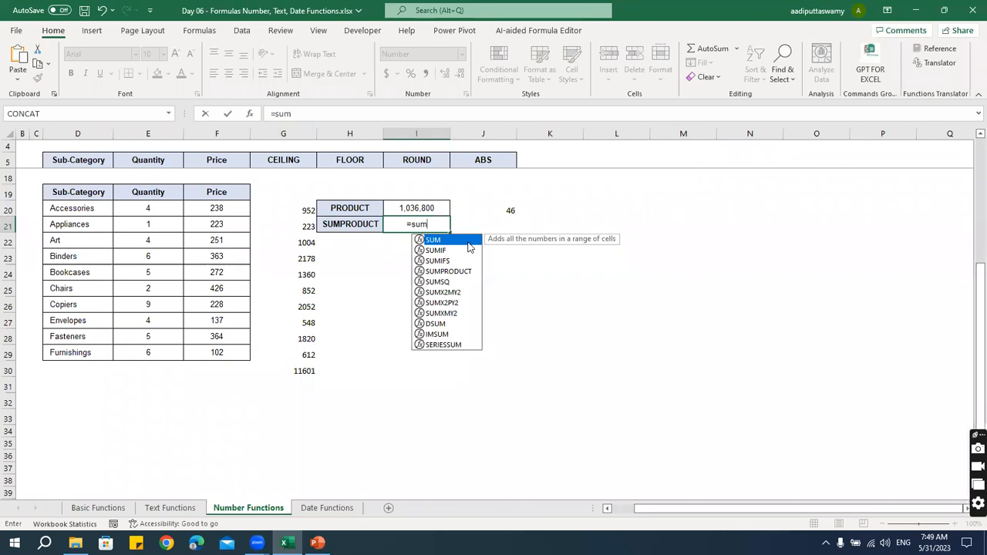
key("BackSpace")
key("BackSpace")
key("BackSpace")
type("r")
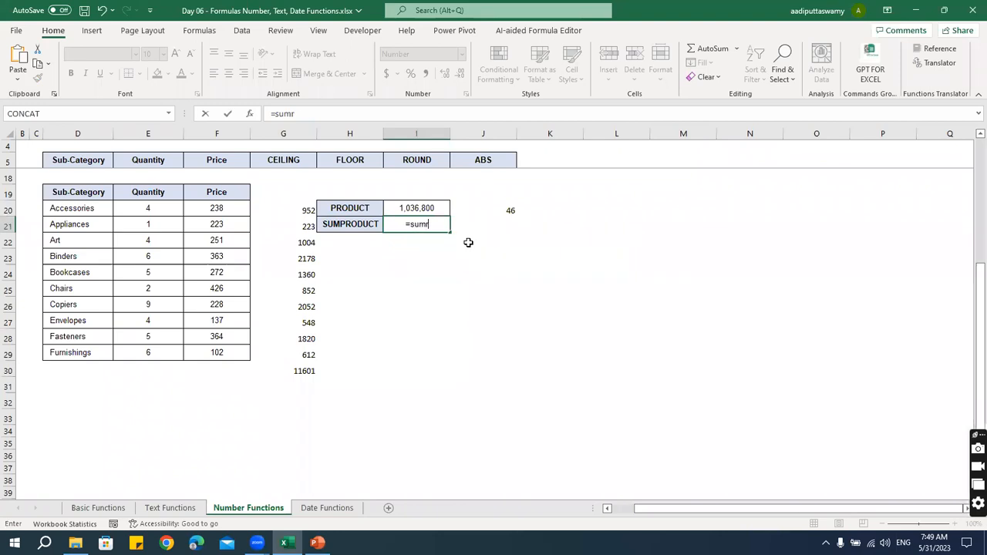
key("BackSpace")
type("p")
key("Tab")
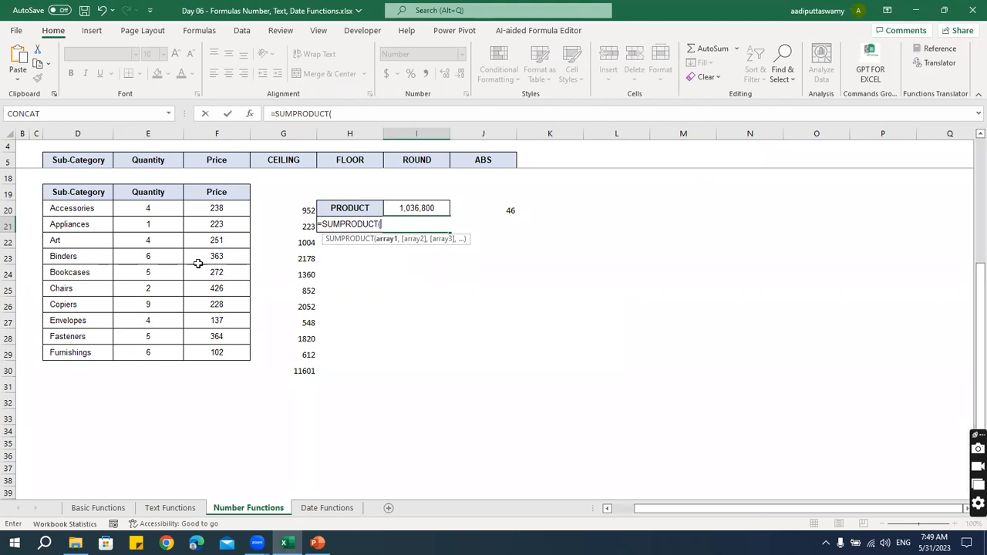
left_click_drag(163, 208, 161, 352)
type(",")
left_click_drag(223, 208, 227, 347)
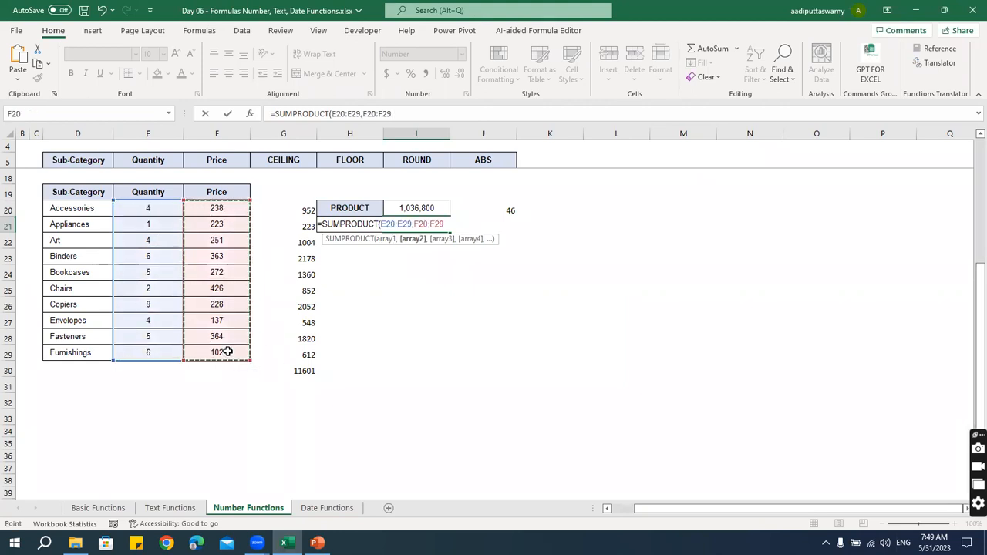
key("Return")
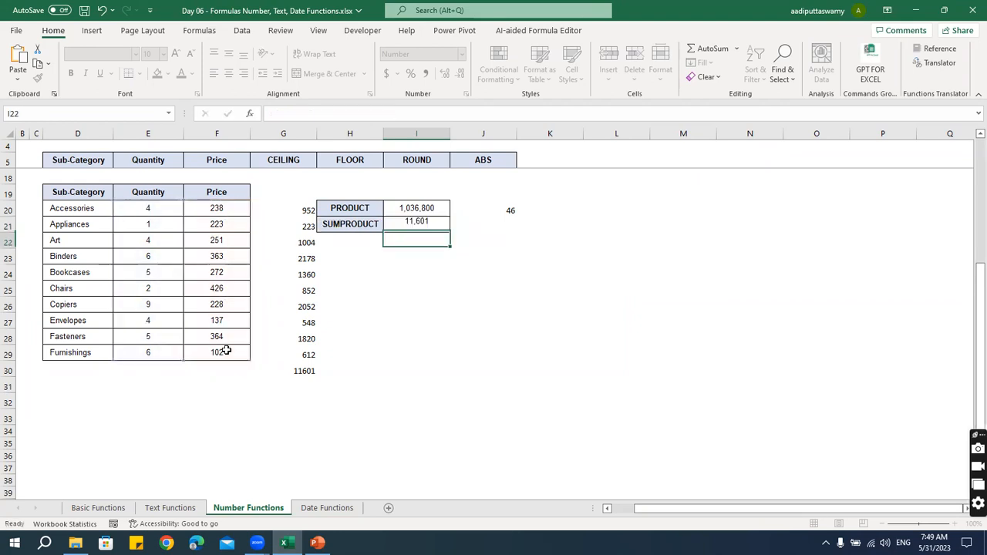
Step: Compare the SUMPRODUCT result in I21 with the total in G30 and examine the ranges its formula uses
left_click(301, 371)
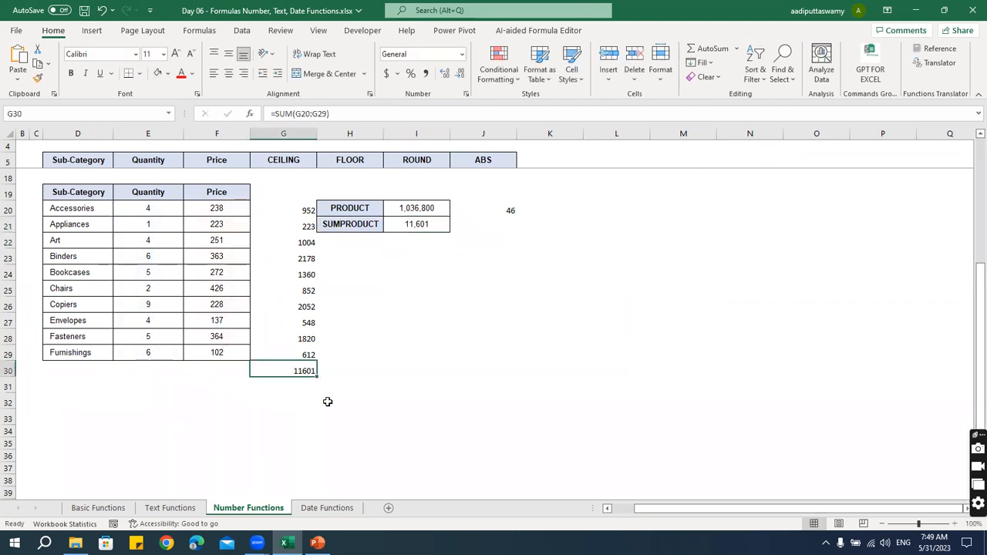
left_click(407, 227)
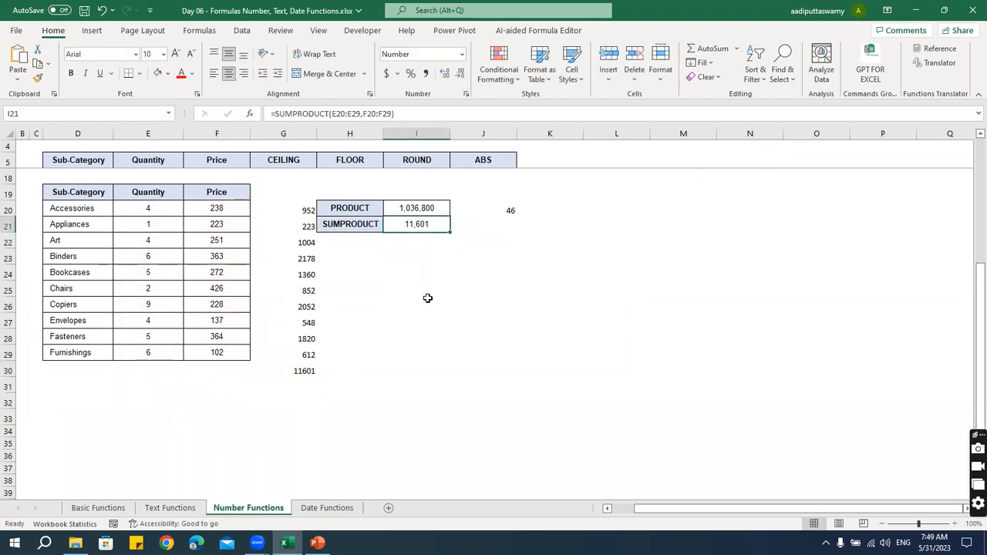
double_click(414, 224)
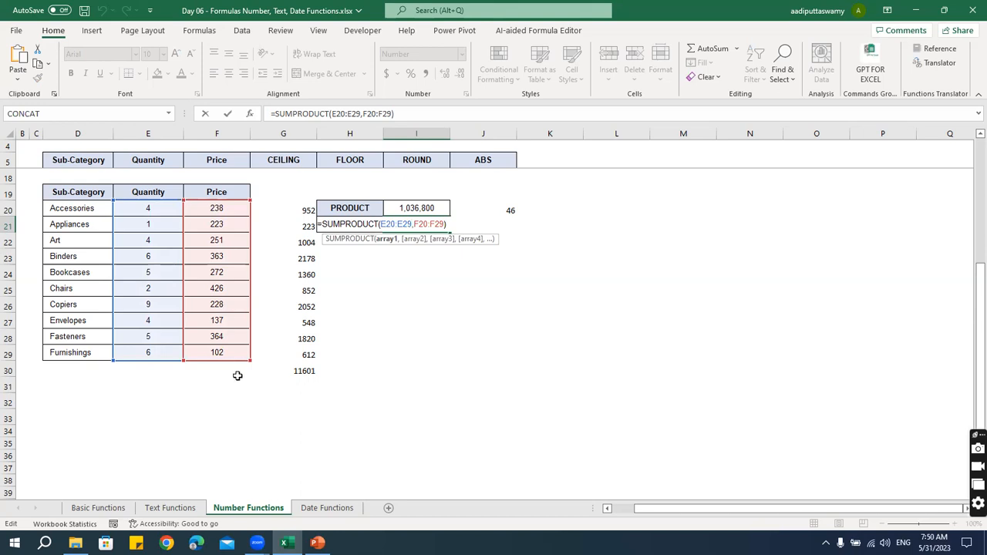
key("Return")
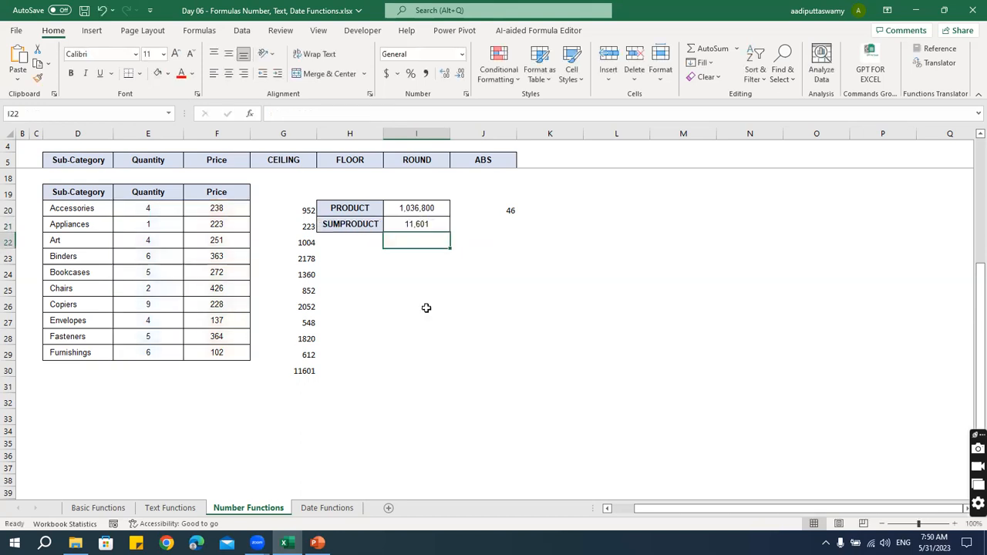
left_click(415, 223)
scroll(403, 357, "up", 4)
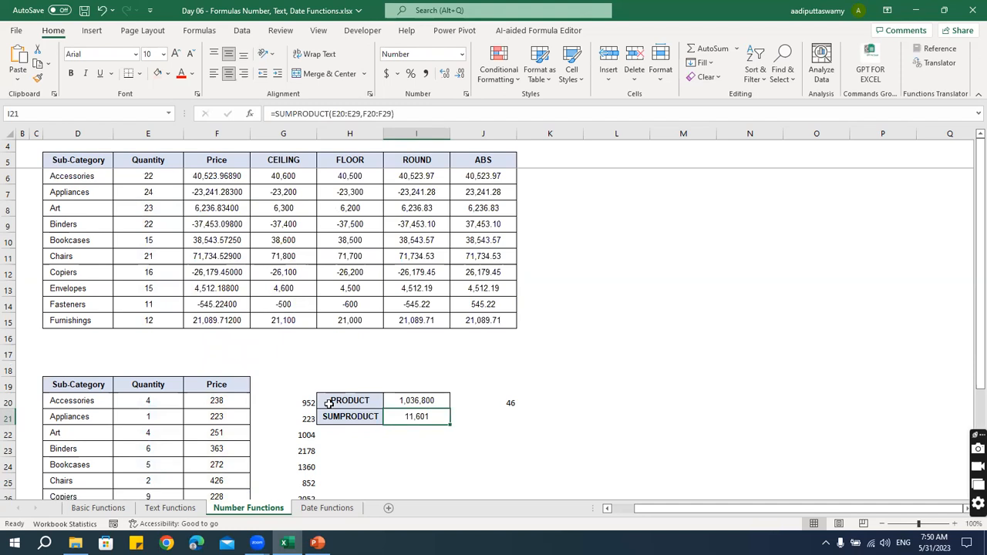
Step: Open the Date Functions sheet and examine the Order Date column and the DAY, MONTH and YEAR columns
left_click(327, 507)
left_click(305, 300)
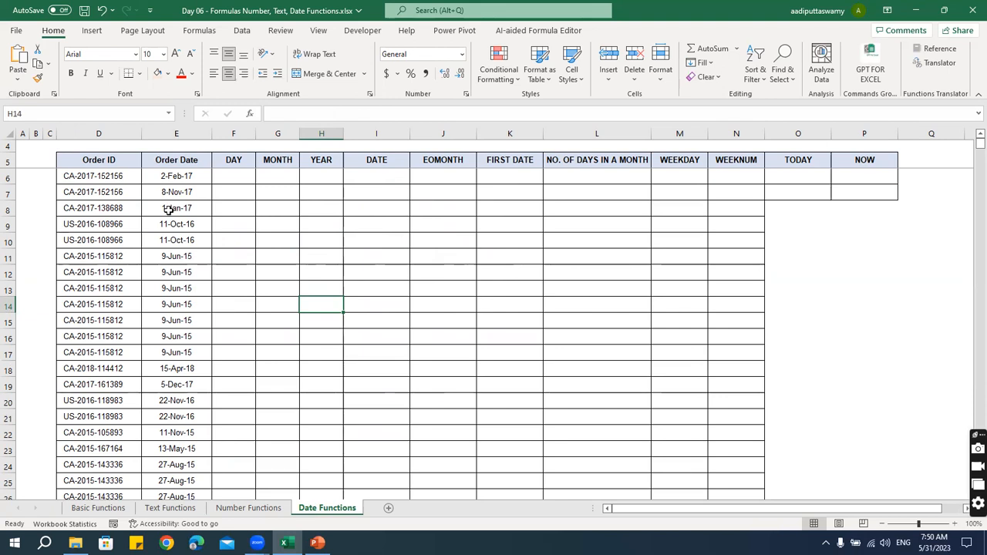
left_click(176, 133)
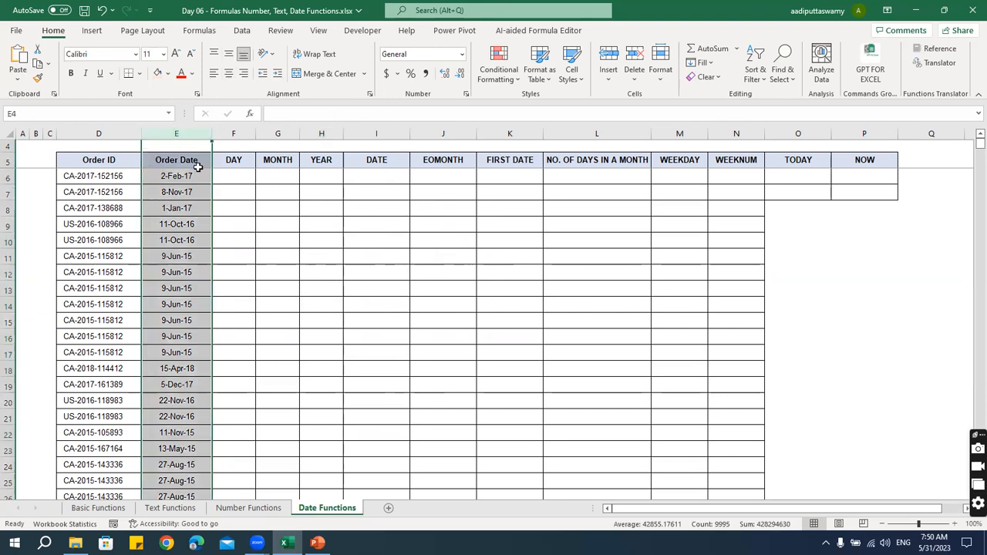
left_click(185, 176)
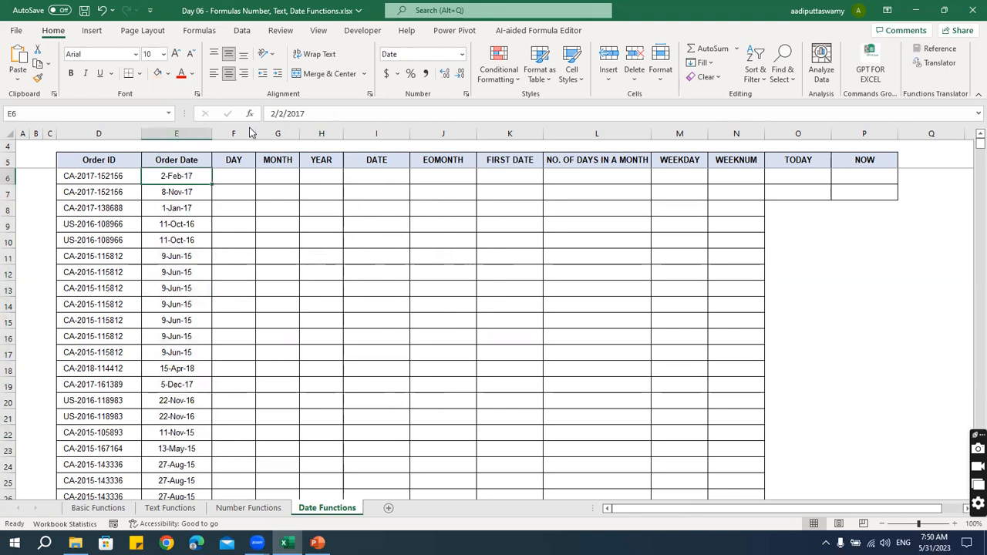
left_click_drag(241, 133, 319, 139)
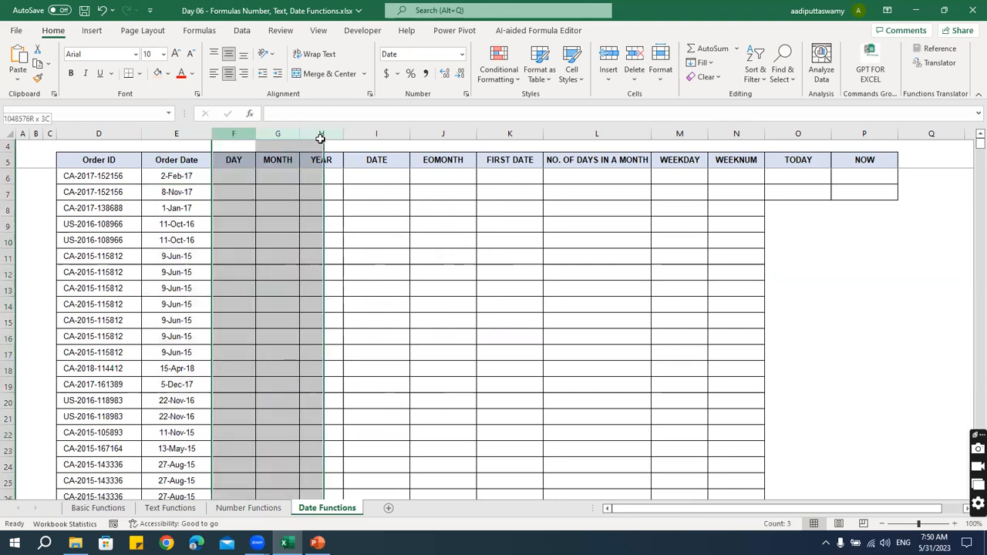
Step: Enter =DAY(E6) in F6 to extract the day from the first order date
left_click(239, 182)
type("=day")
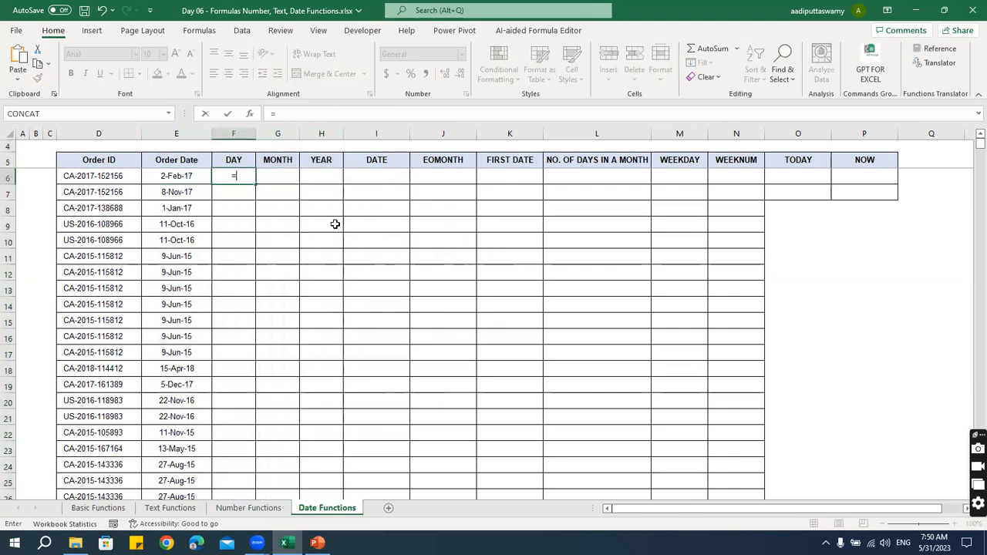
key("Tab")
key("Left")
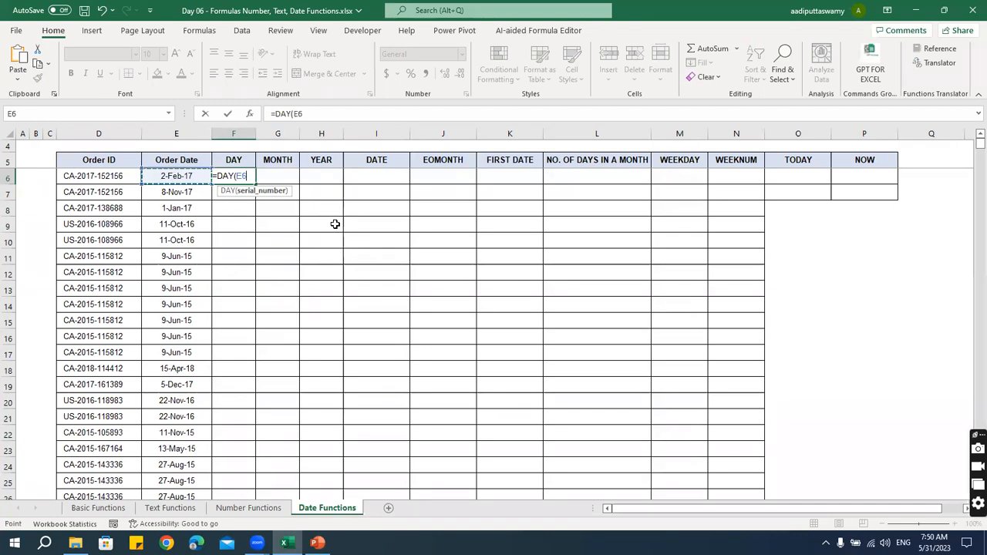
key("Tab")
Step: Enter =MONTH(E6) in G6 to extract the month from the first order date
type("=month")
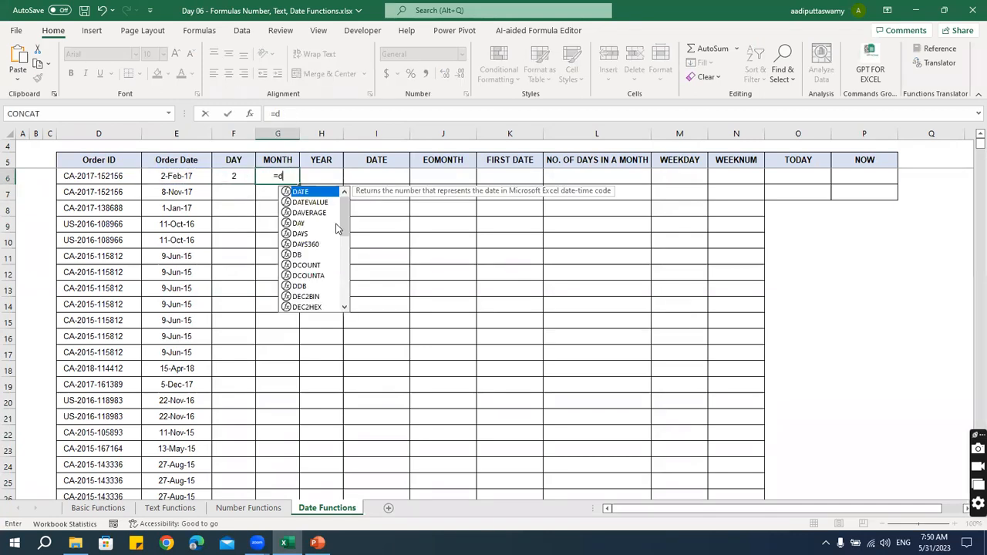
key("Tab")
key("Left")
key("Tab")
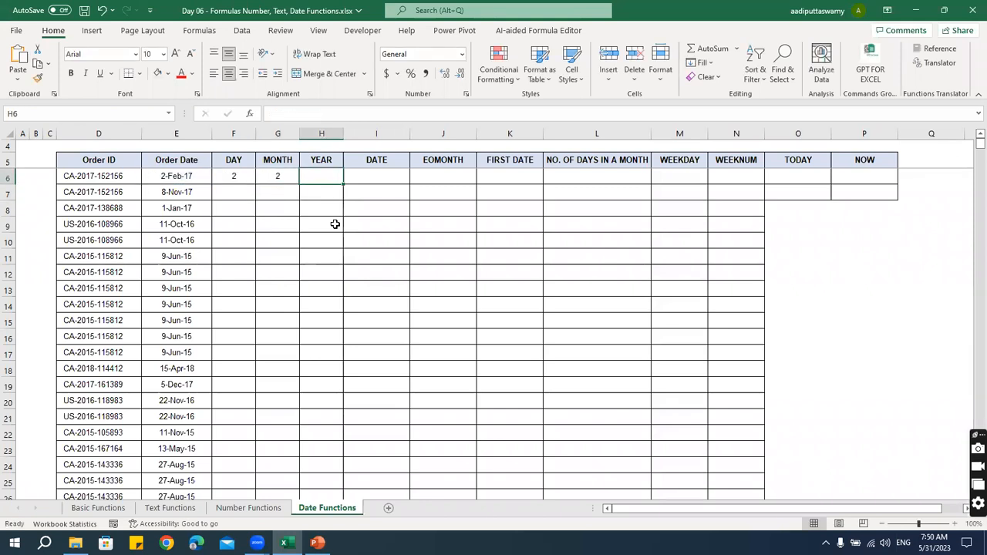
Step: Enter =YEAR(E6) in H6 to extract the year from the first order date
type("=year")
key("Tab")
key("Left")
key("Left")
key("Left")
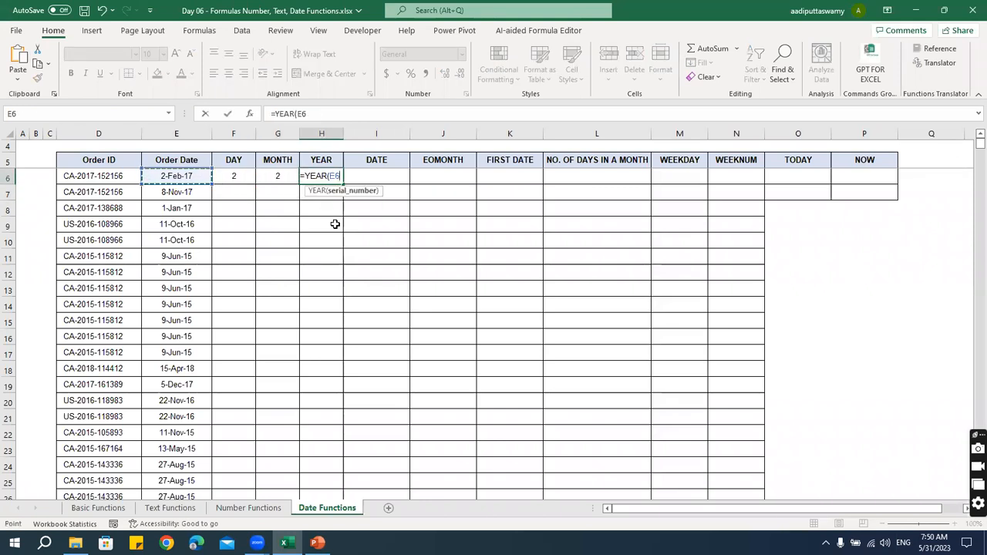
key("Return")
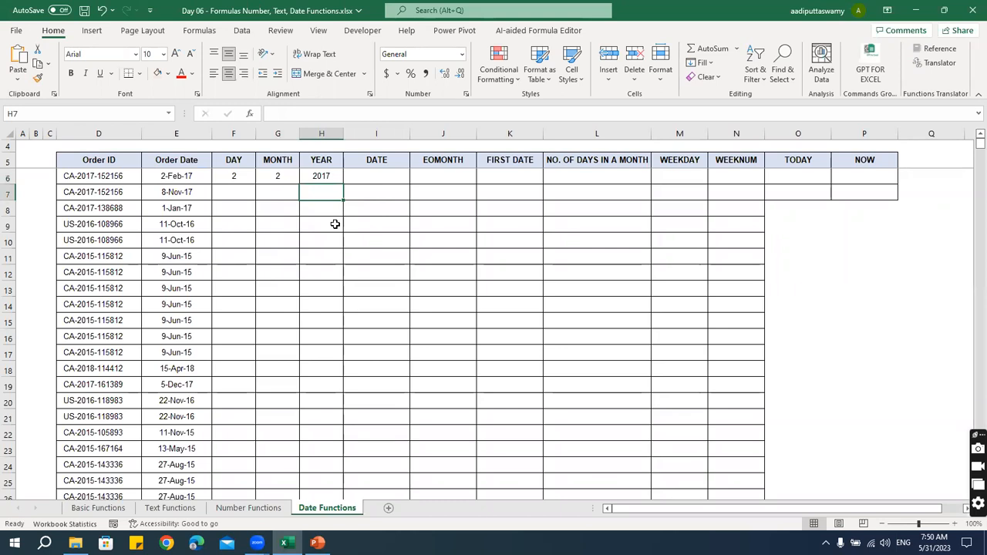
Step: Fill the DAY, MONTH and YEAR formulas in F6:H6 down their columns for all orders
left_click(238, 160)
left_click(290, 160)
left_click(317, 161)
left_click(252, 177)
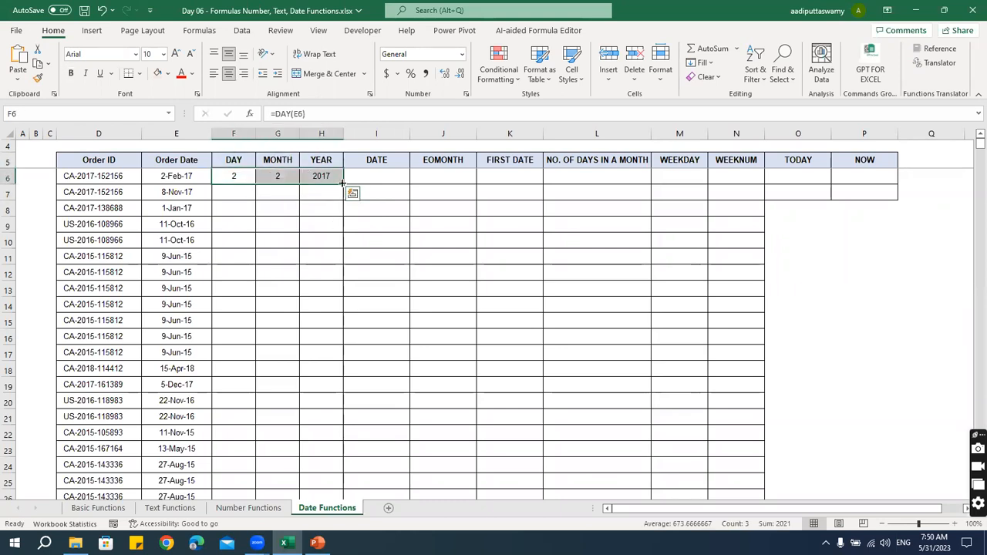
double_click(343, 184)
scroll(339, 300, "down", 4)
scroll(340, 300, "down", 8)
scroll(340, 302, "up", 5)
scroll(340, 301, "up", 7)
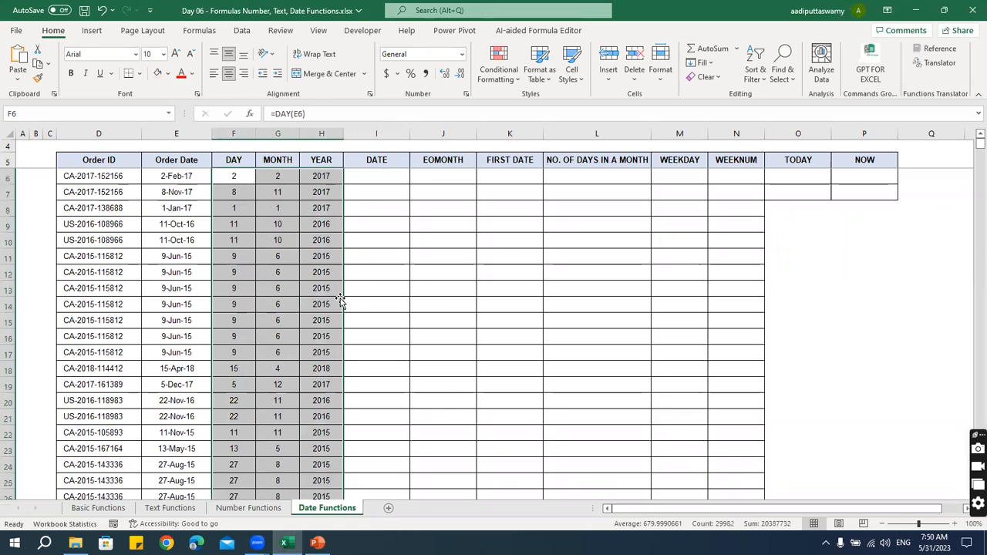
left_click(298, 257)
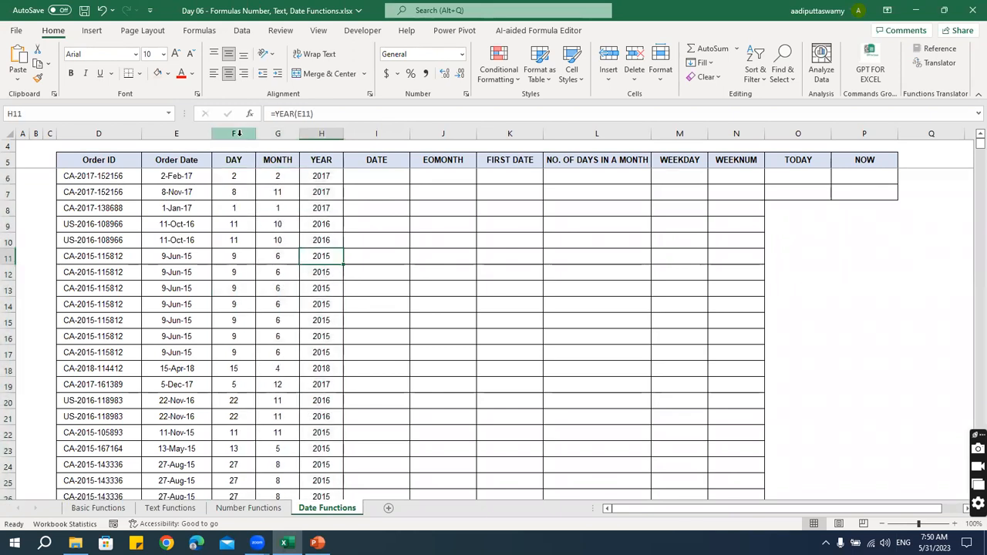
Step: Enter =DATE(H6,G6,F6) in I6 and fill it down the DATE column
left_click_drag(239, 133, 321, 133)
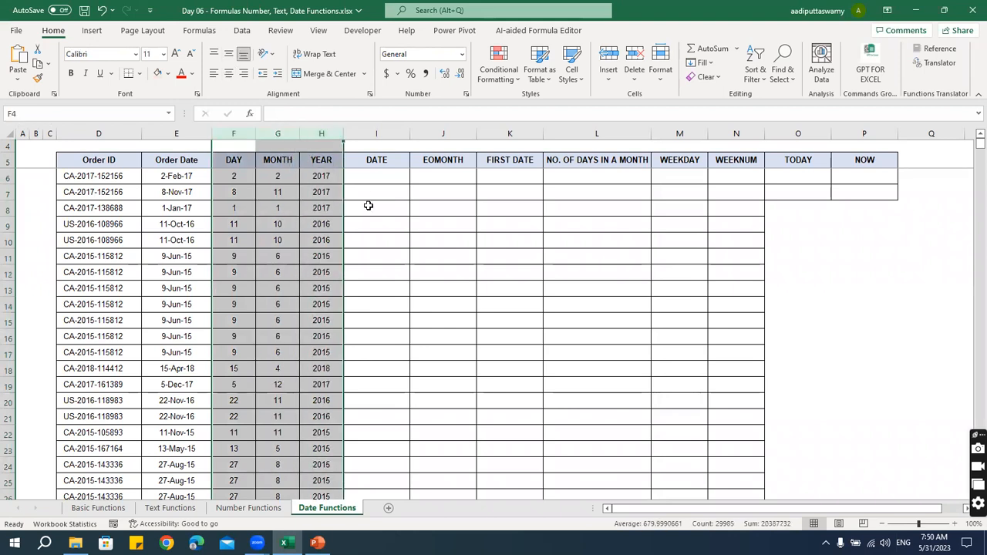
left_click(387, 176)
type("=date")
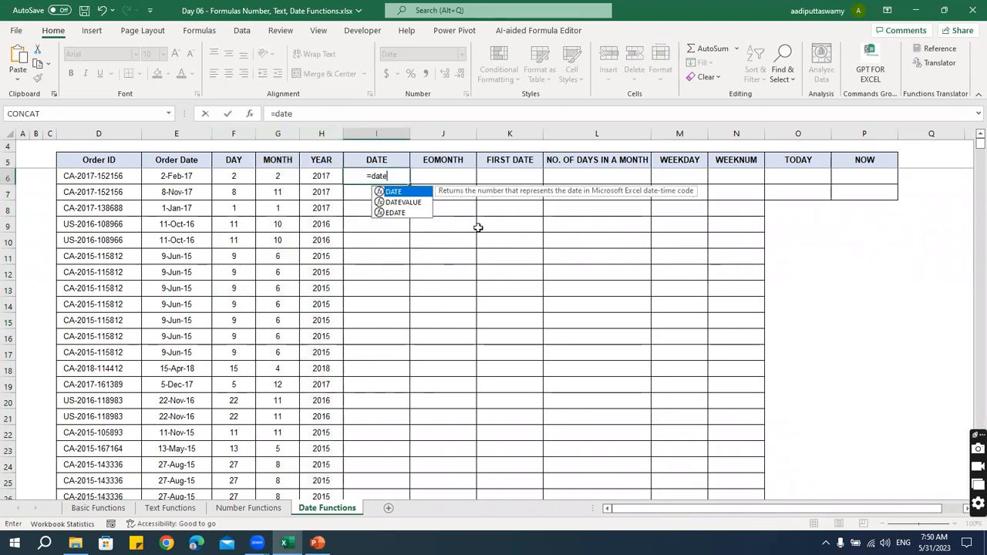
key("Tab")
key("Left")
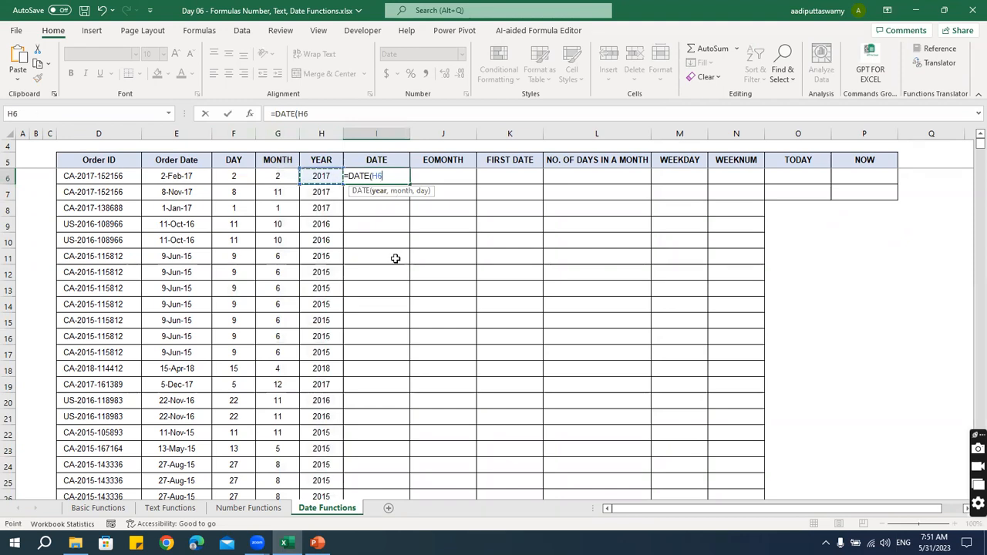
type(",")
left_click(277, 175)
type(",")
left_click(235, 176)
key("Return")
left_click(400, 176)
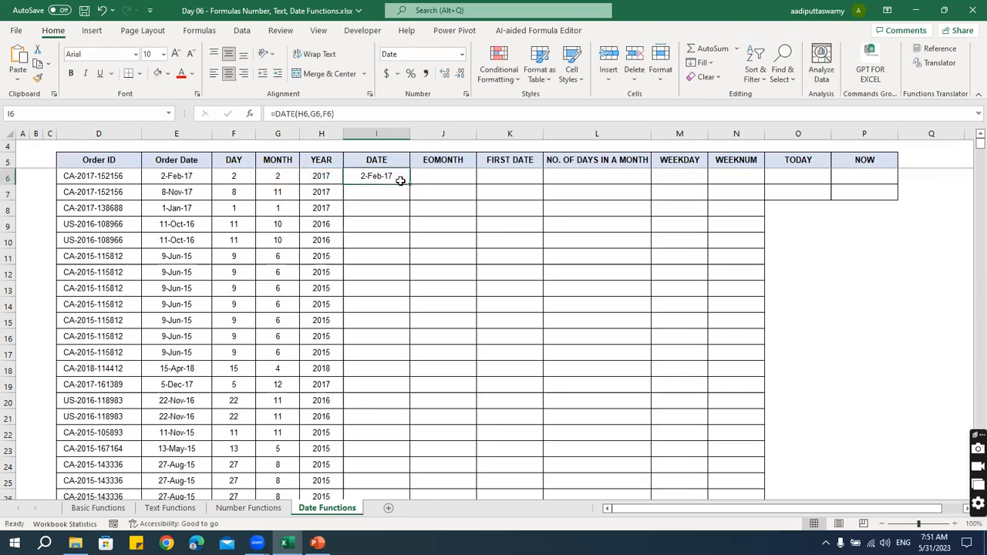
double_click(410, 183)
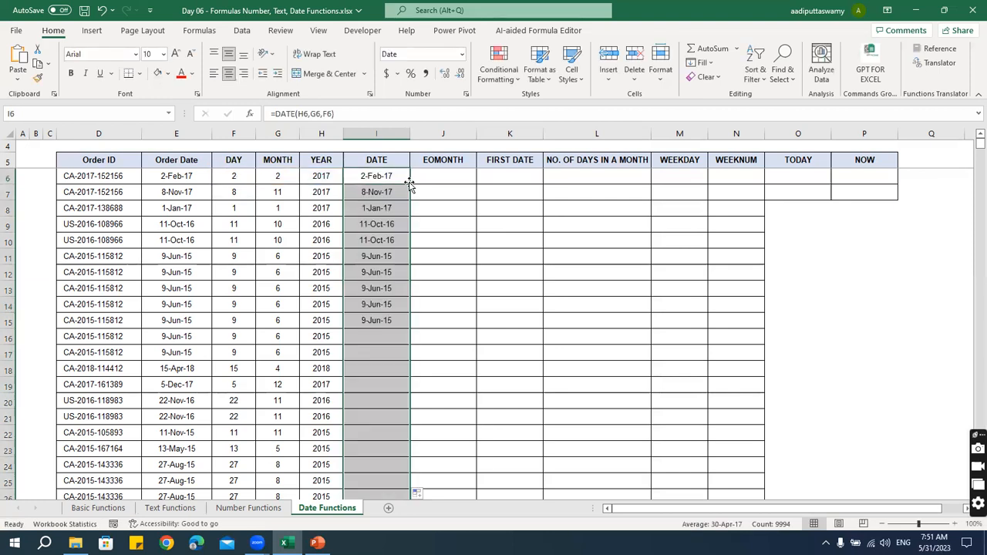
Step: Review how the DATE formula in I6 draws on the DAY, MONTH and YEAR columns to rebuild the order date
left_click(164, 175)
left_click_drag(233, 177, 322, 177)
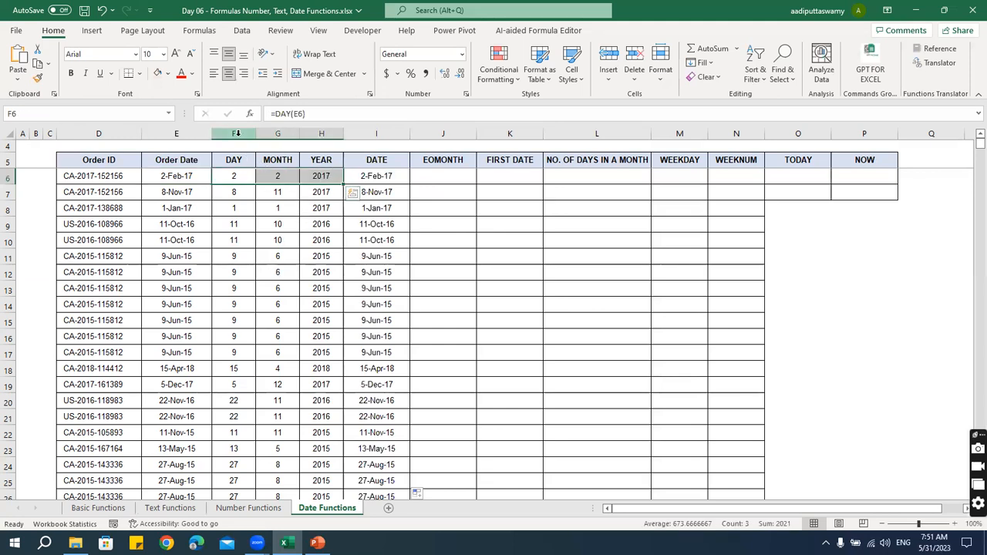
left_click_drag(237, 132, 322, 133)
left_click(391, 176)
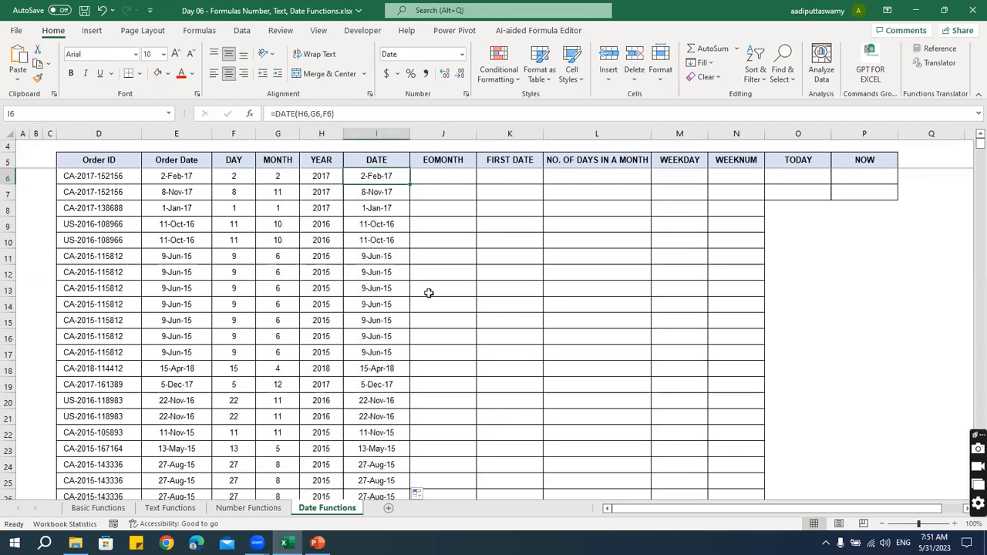
double_click(377, 182)
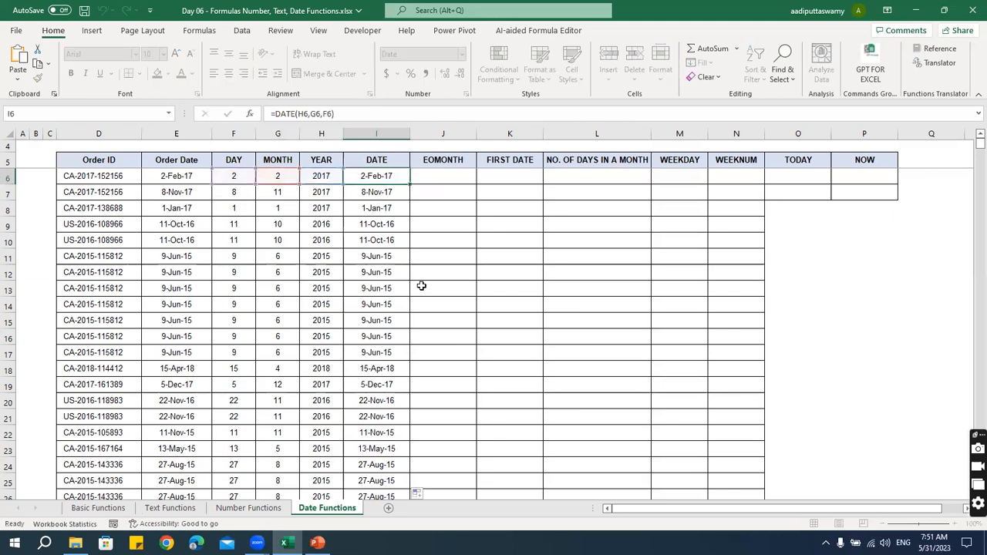
key("Escape")
Step: Enter =EOMONTH(E6,0) in J6 to get the last date of the order month
left_click(437, 177)
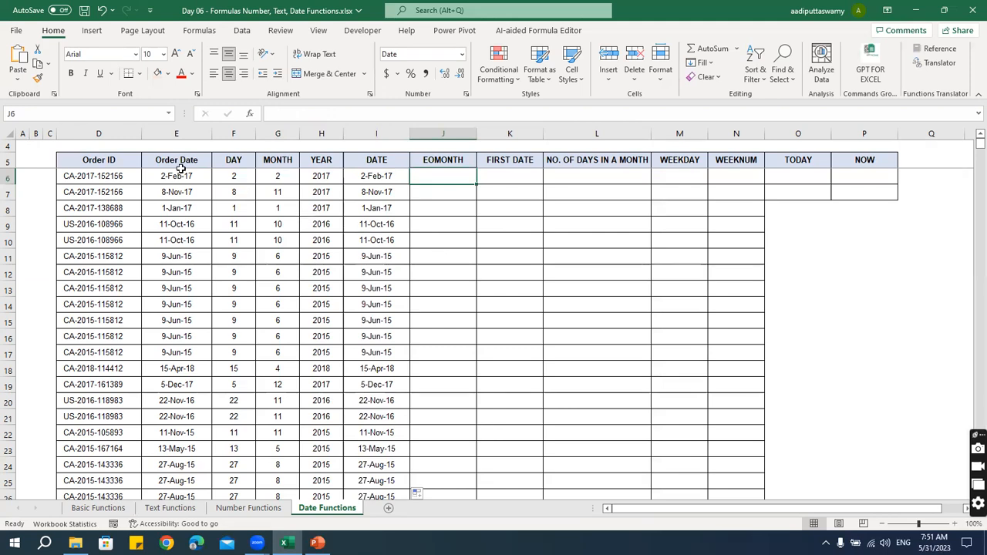
type("=eo")
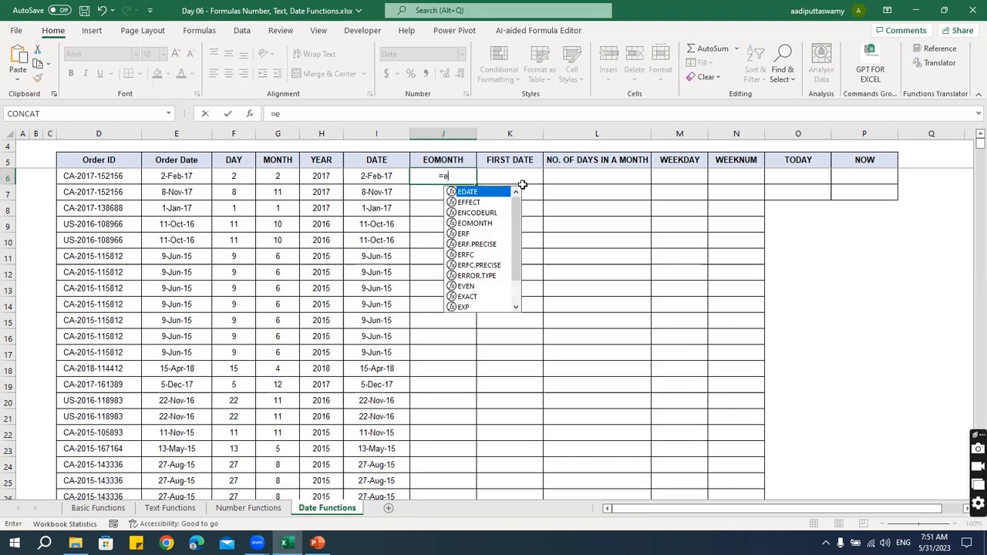
key("Tab")
key("Left")
key("Left")
key("Left")
key("Left")
key("Left")
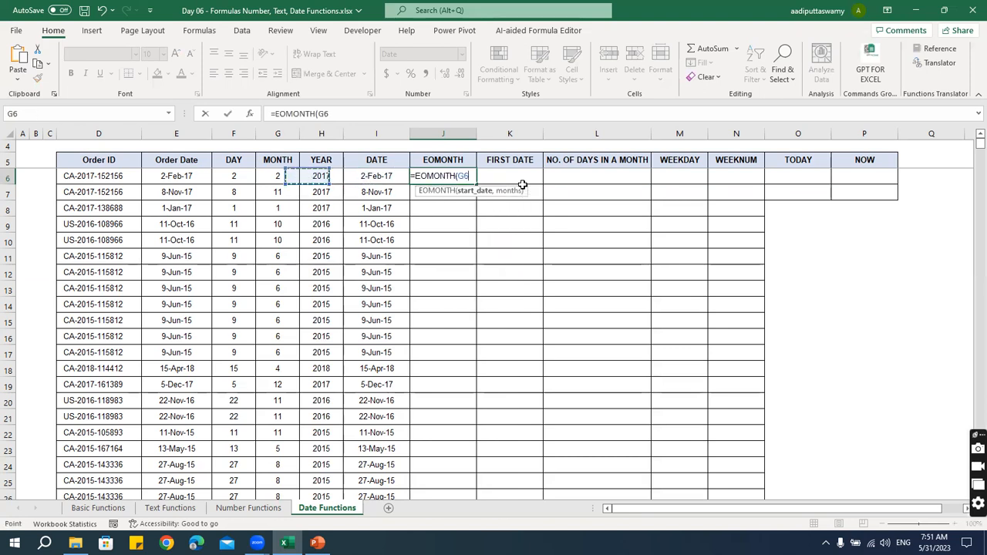
type(",0)")
key("Return")
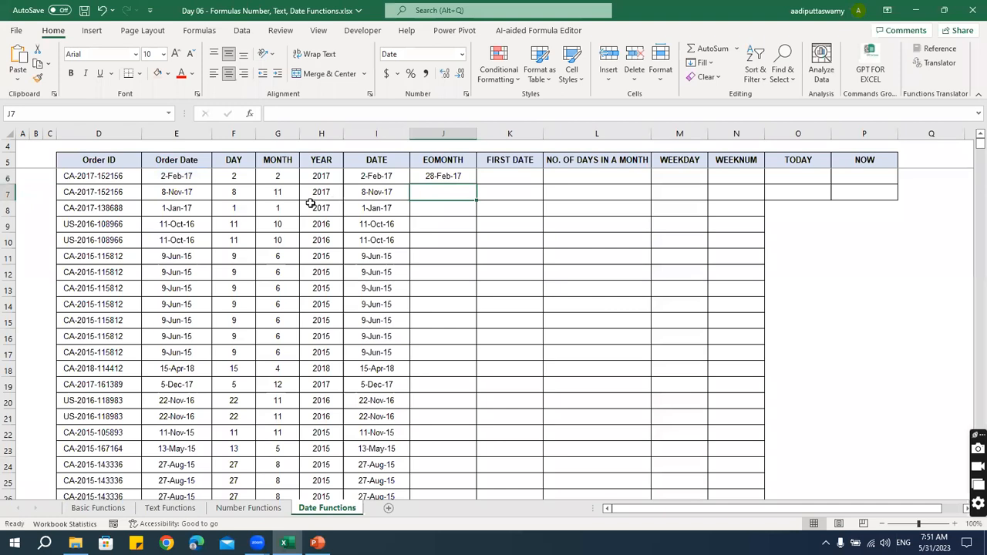
Step: Compare J6 with the first order date and fill its formula down the EOMONTH column
left_click(188, 177)
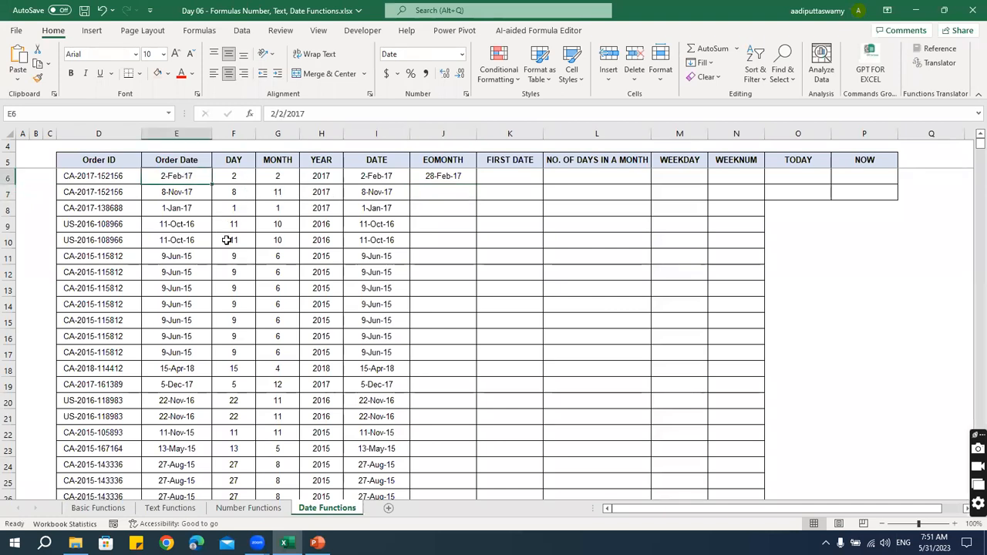
left_click(452, 175)
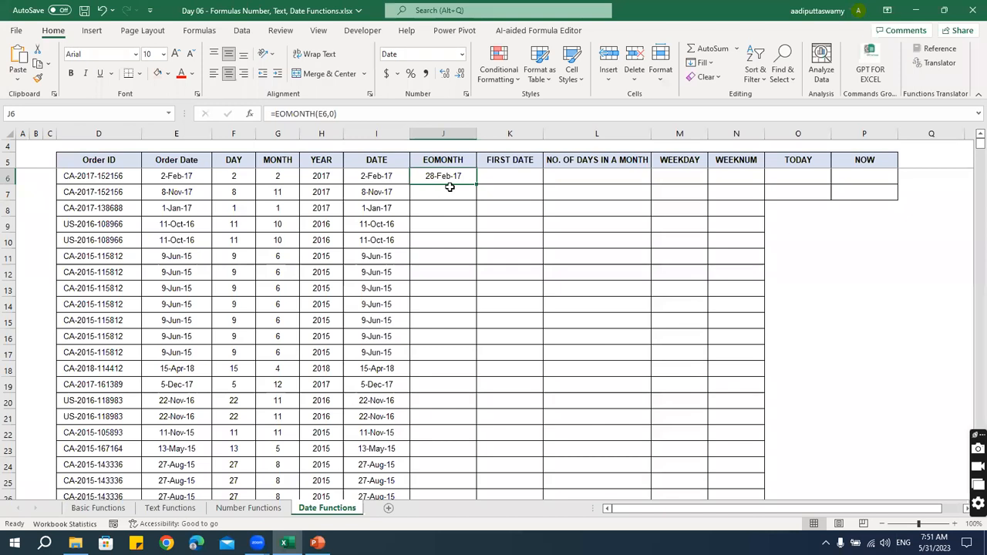
double_click(476, 184)
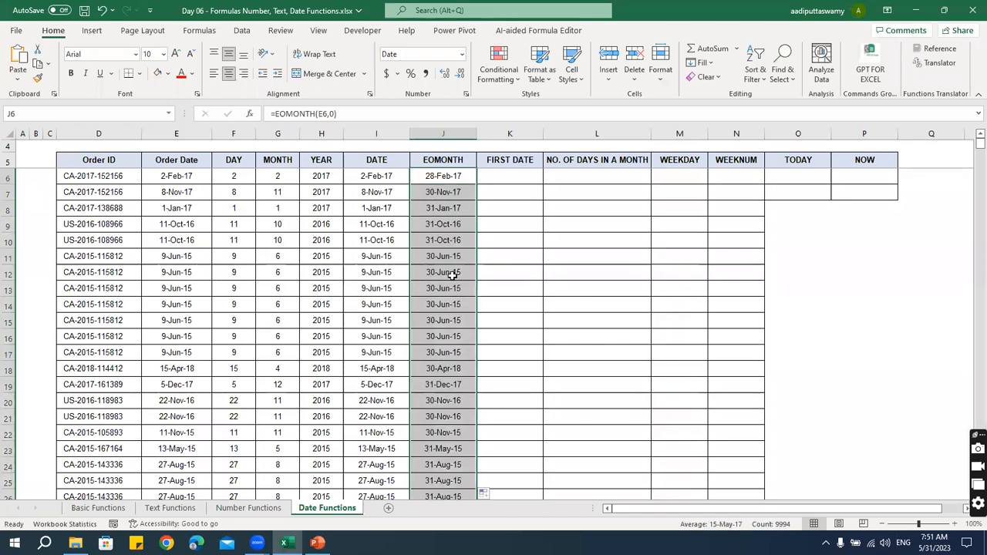
left_click(190, 177)
Step: Set the months argument in J6 to 1 for the next month's end and refill the EOMONTH column
left_click(452, 178)
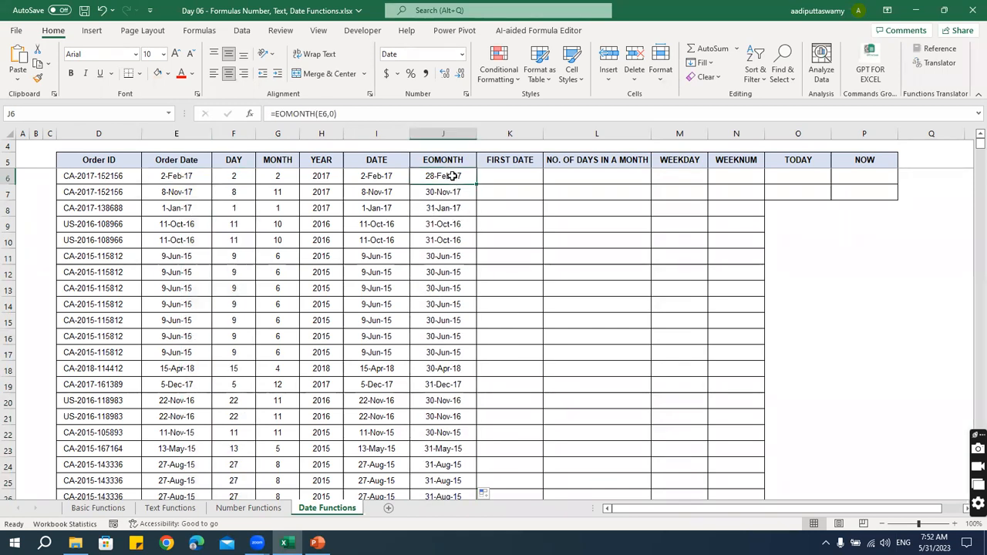
double_click(453, 176)
key("BackSpace")
type("1")
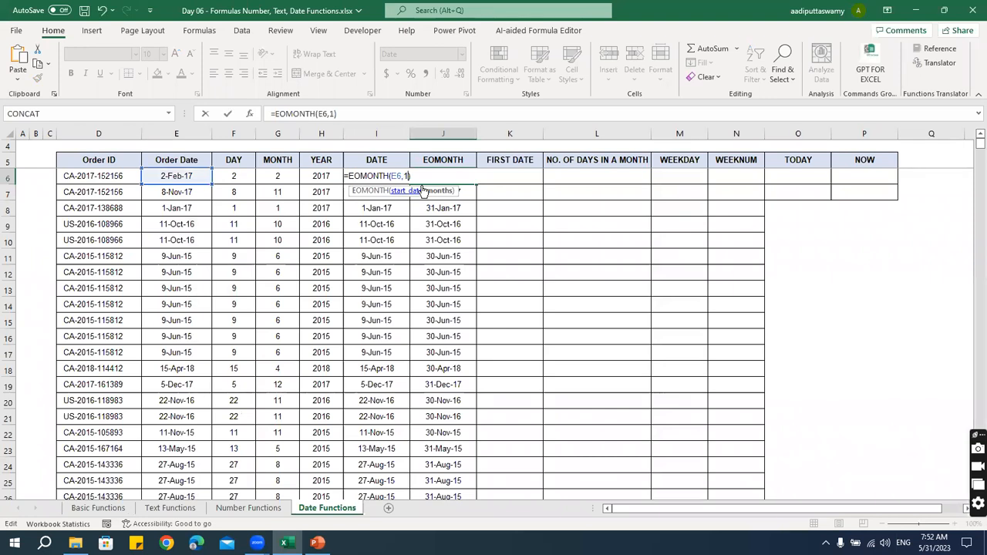
key("ctrl+Return")
key("ctrl+shift+Down")
key("ctrl+d")
key("ctrl+Up")
key("Down")
key("Down")
key("Up")
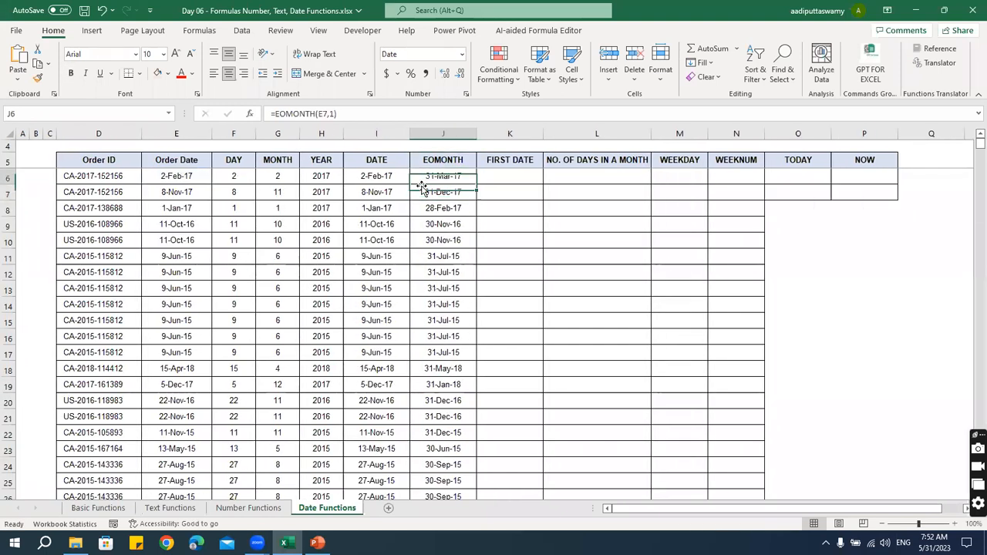
Step: Change J6 to =EOMONTH(E6,-1) for the previous month's end and refill the EOMONTH column
double_click(414, 177)
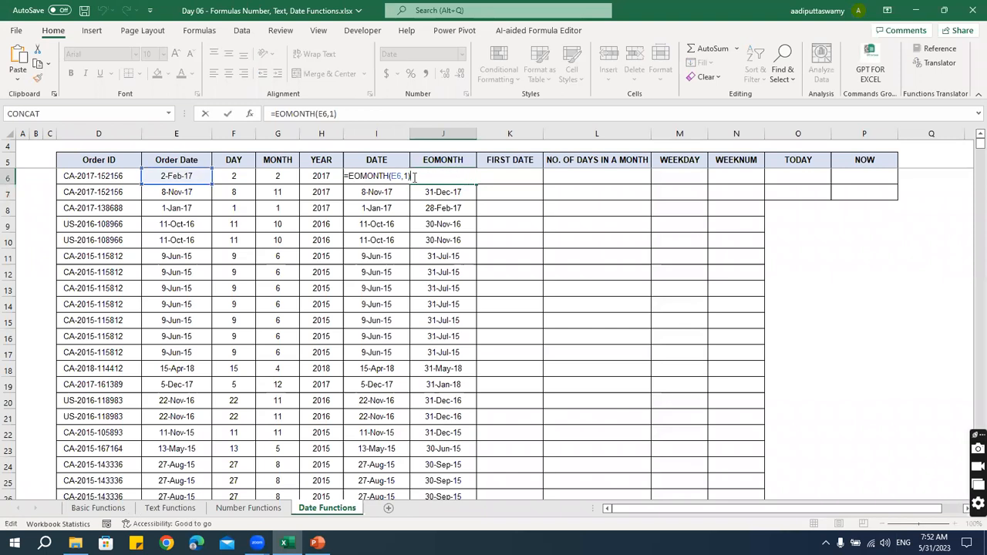
key("Left")
key("Left")
type("-")
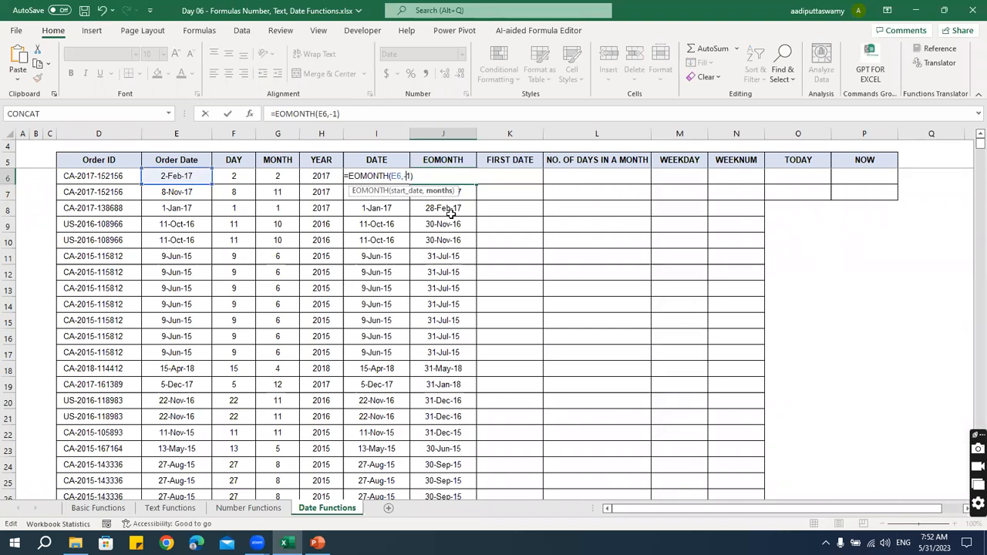
key("Return")
key("Up")
key("ctrl+shift+Down")
key("ctrl+d")
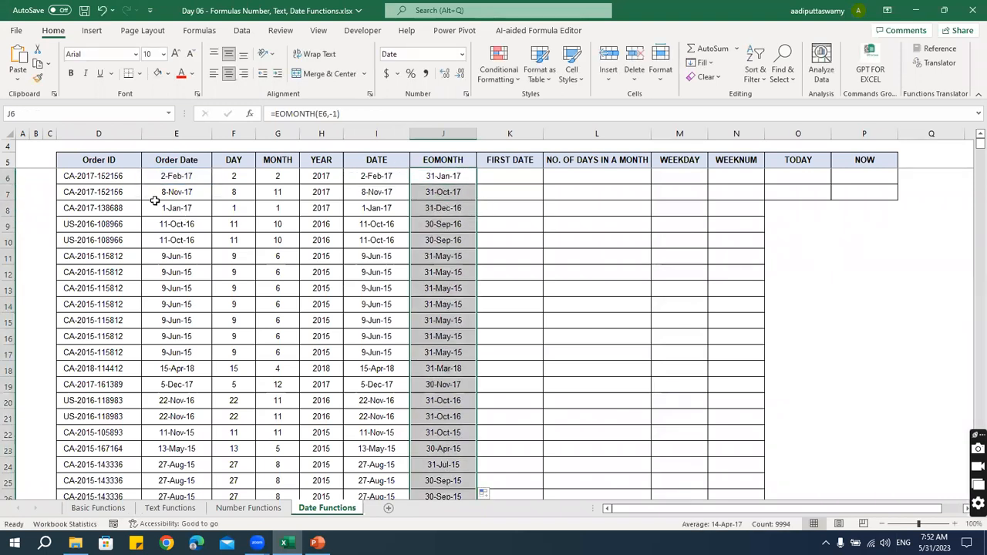
left_click(192, 177)
Step: Set the months argument in J6 to -12 for the month end one year earlier and refill the column
left_click(449, 178)
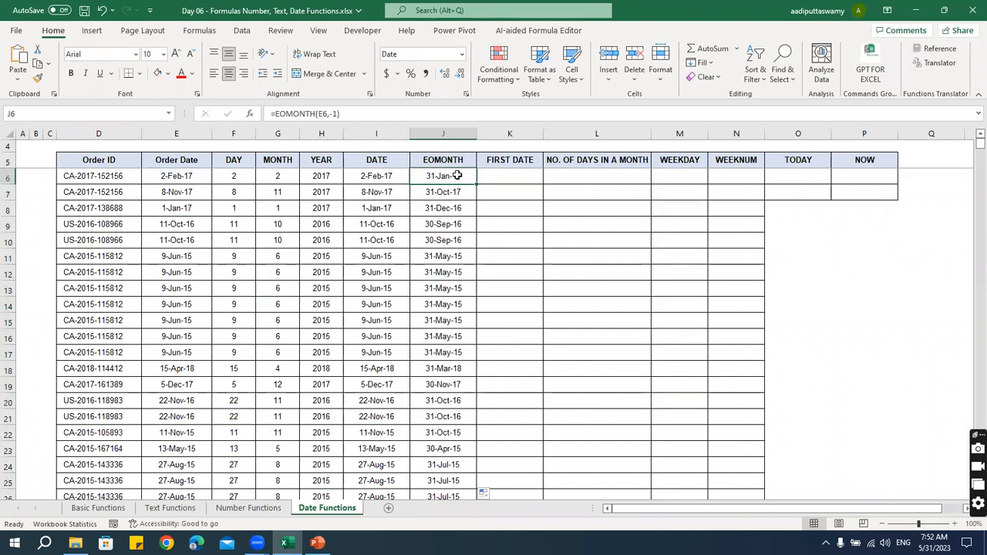
double_click(418, 179)
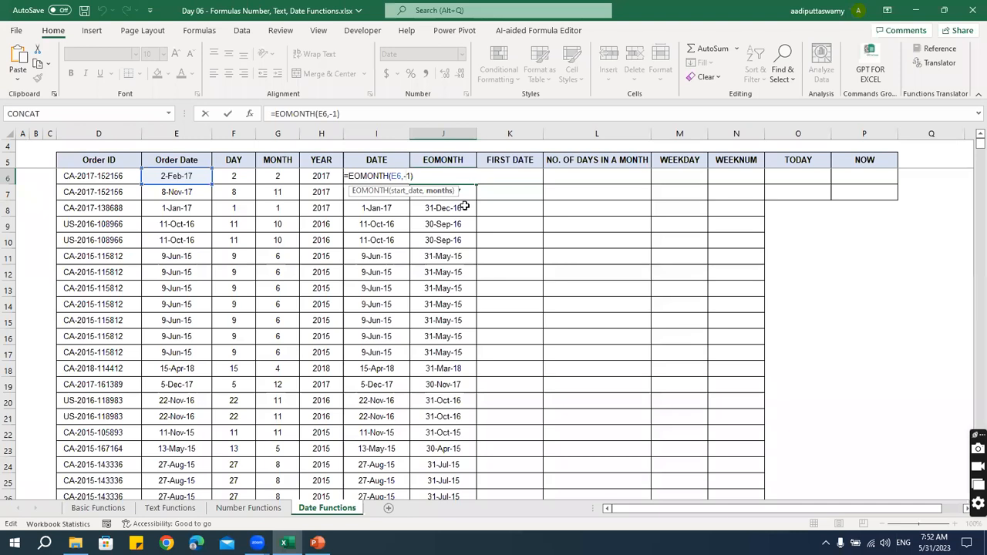
type("2")
key("Return")
key("Up")
key("ctrl+shift+Down")
key("ctrl+d")
key("ctrl+Up")
key("Down")
key("Down")
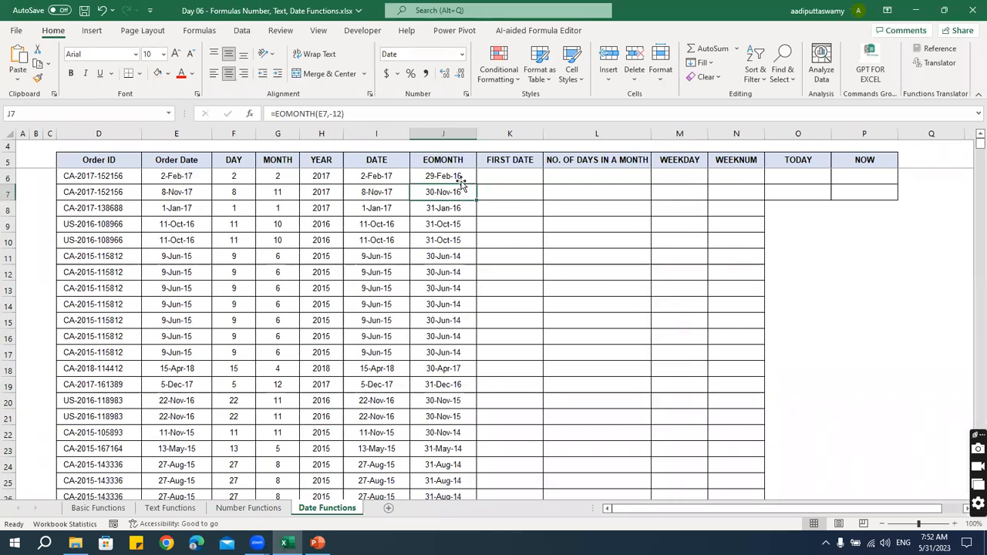
Step: Set the months argument in J6 to 0 and refill the EOMONTH column with current month ends
double_click(458, 179)
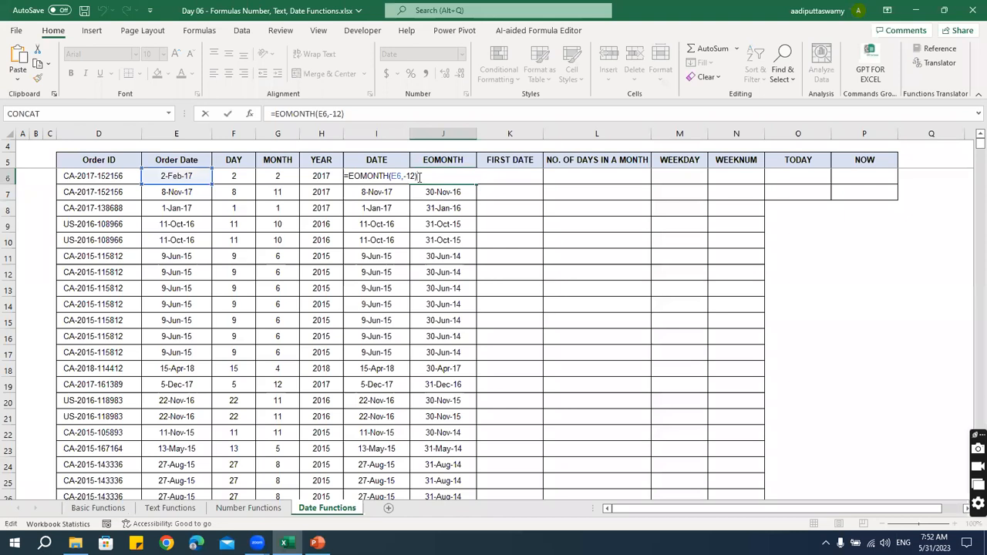
left_click_drag(416, 175, 404, 176)
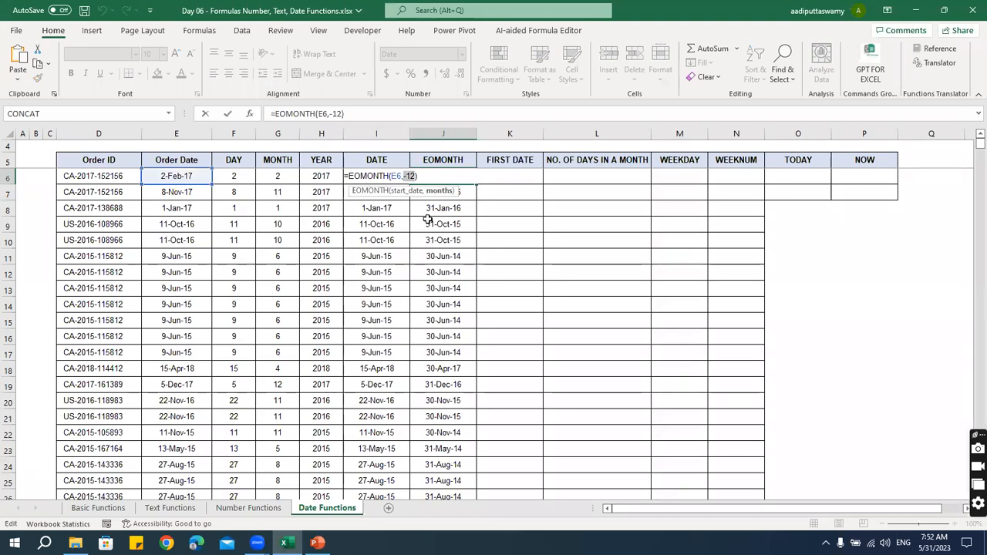
type("0")
key("ctrl+Return")
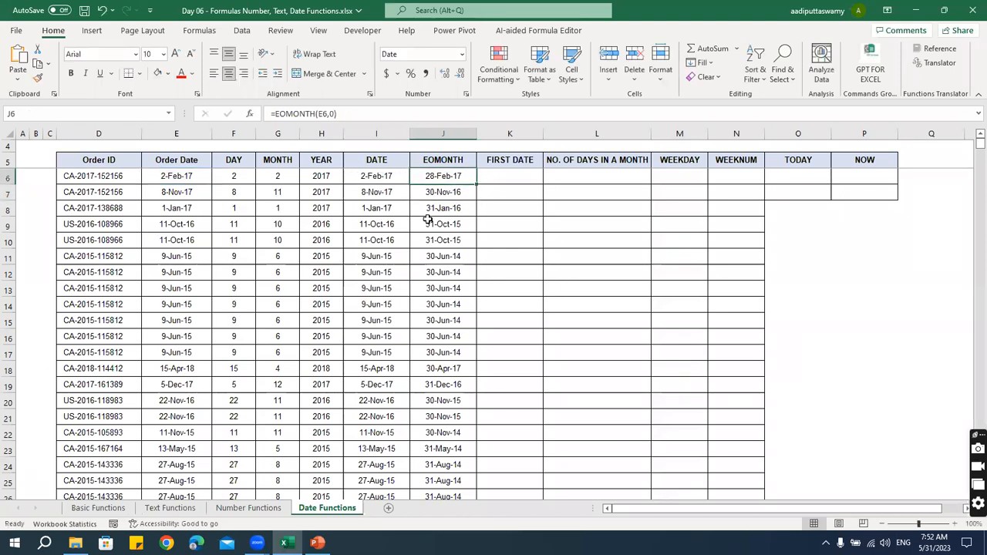
key("ctrl+shift+Down")
key("ctrl+d")
key("Down")
key("Down")
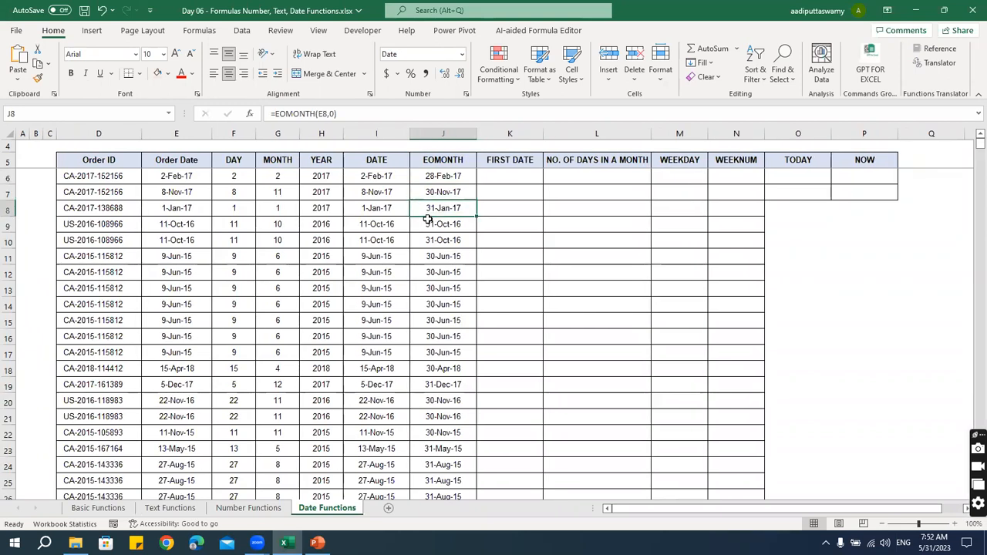
Step: Enter =EOMONTH(E6,-1) in K6 under FIRST DATE to get the previous month's end
key("Up")
key("Right")
key("Up")
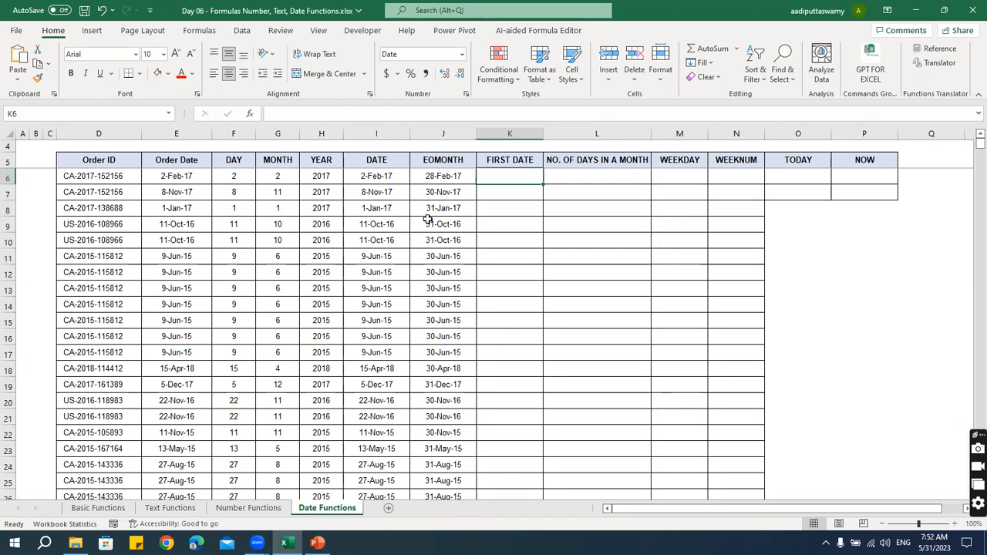
type("=")
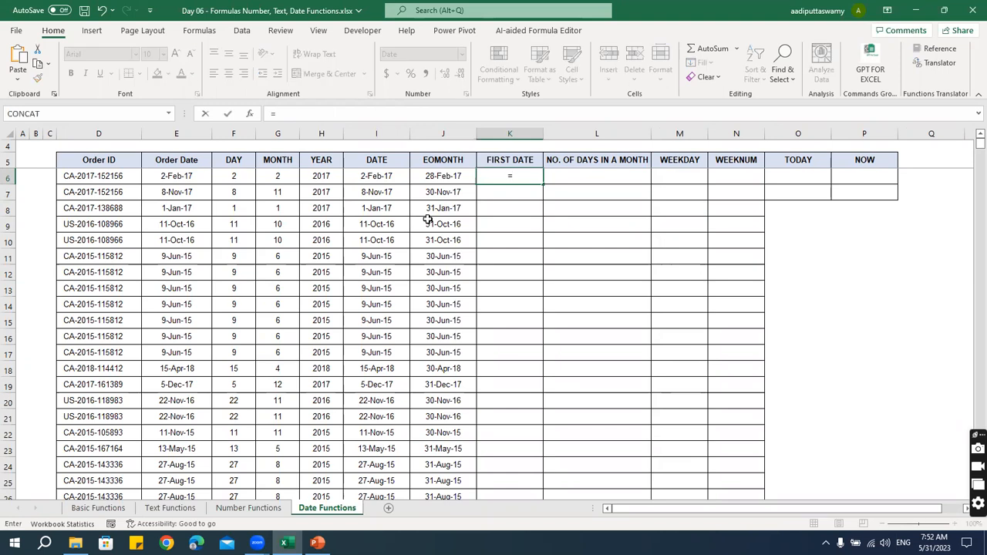
type("eo")
key("Tab")
key("Left")
key("Left")
key("Left")
key("Left")
key("Left")
key("Left")
type(",")
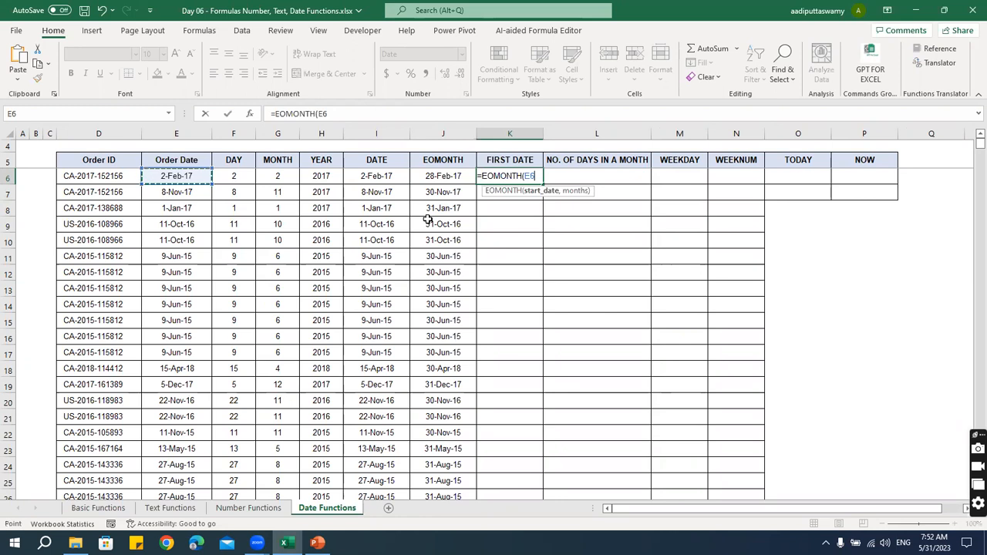
type("-1")
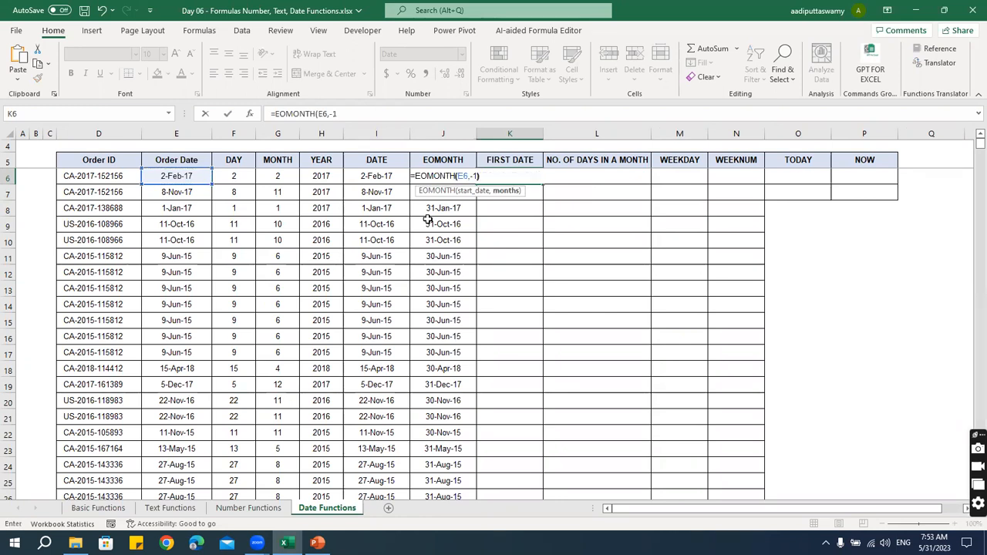
key("Return")
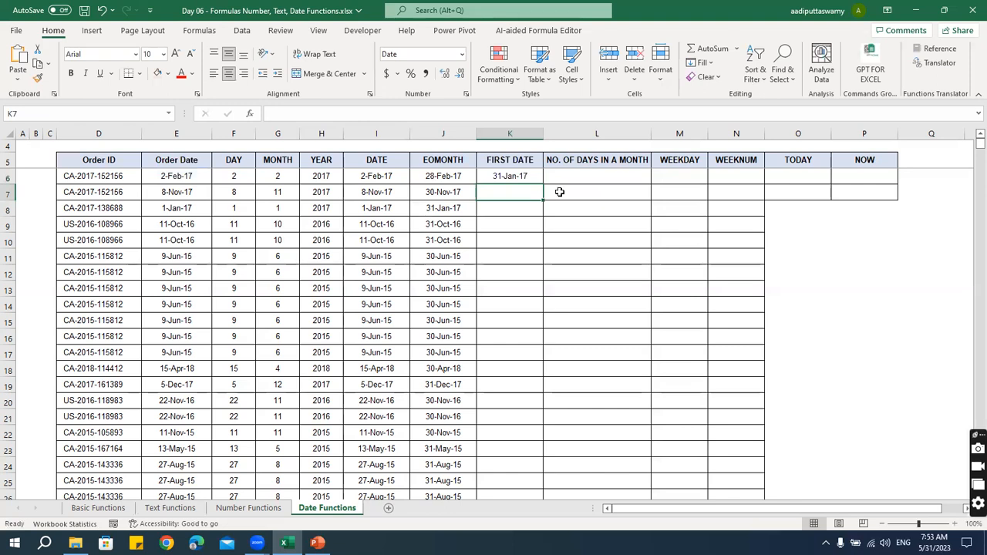
Step: Extend K6 to =EOMONTH(E6,-1)+1 for the first date of the month and fill it down the column
double_click(500, 175)
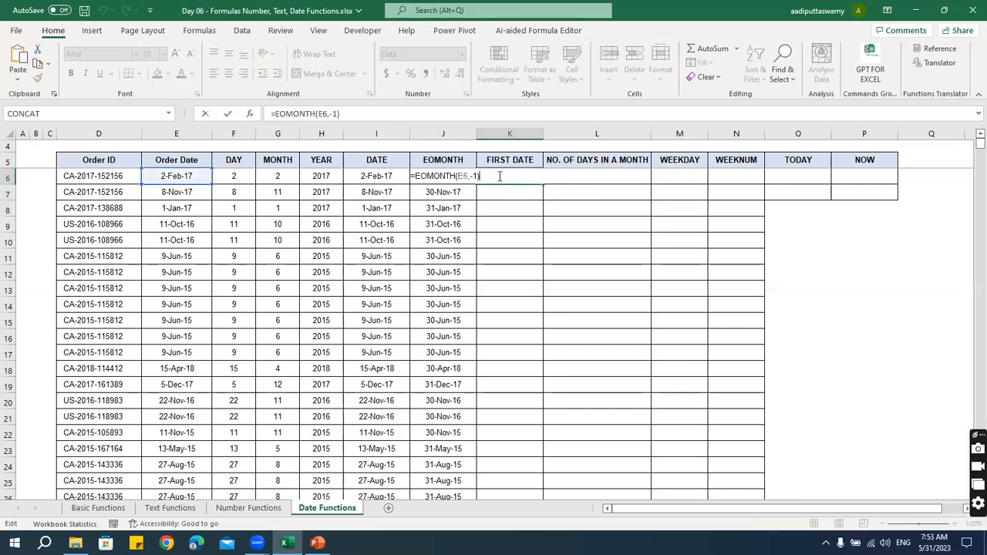
type("+1")
key("ctrl+Return")
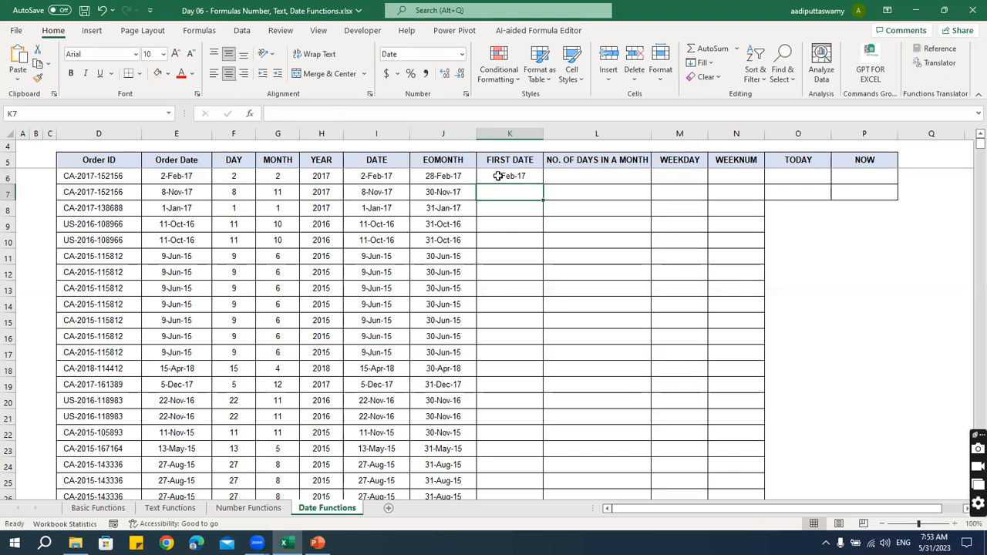
double_click(542, 183)
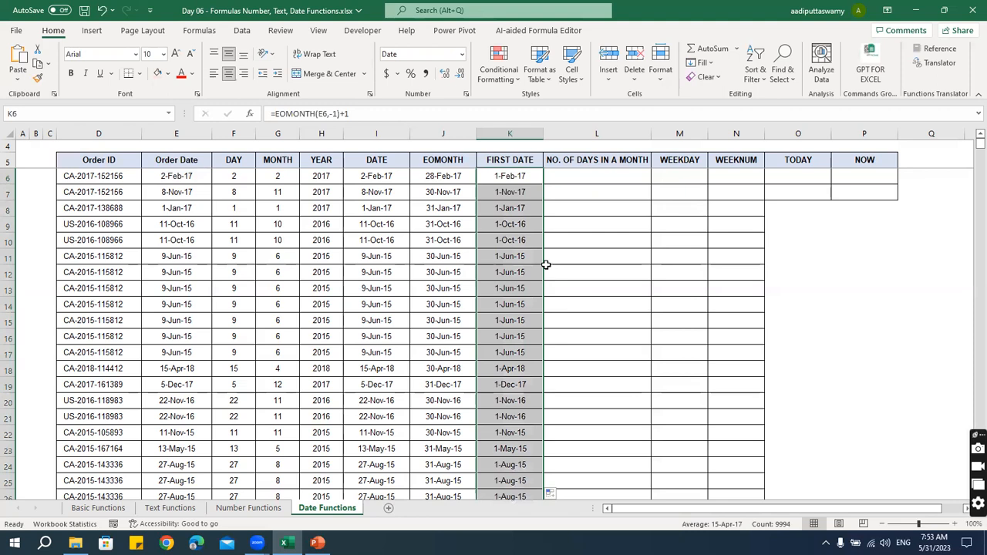
left_click(522, 180)
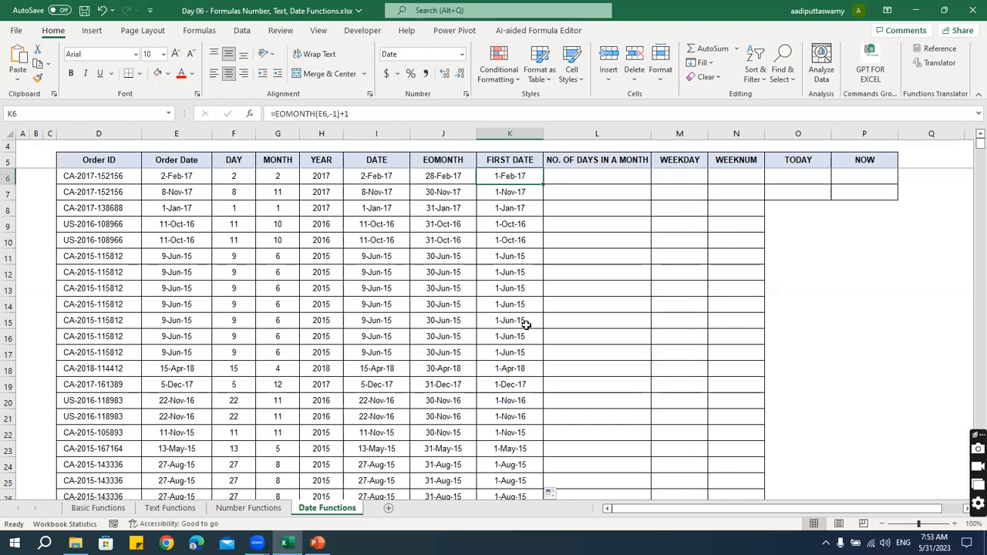
Step: Enter =DAY(J6) in L6 to calculate the number of days in the month
left_click(581, 176)
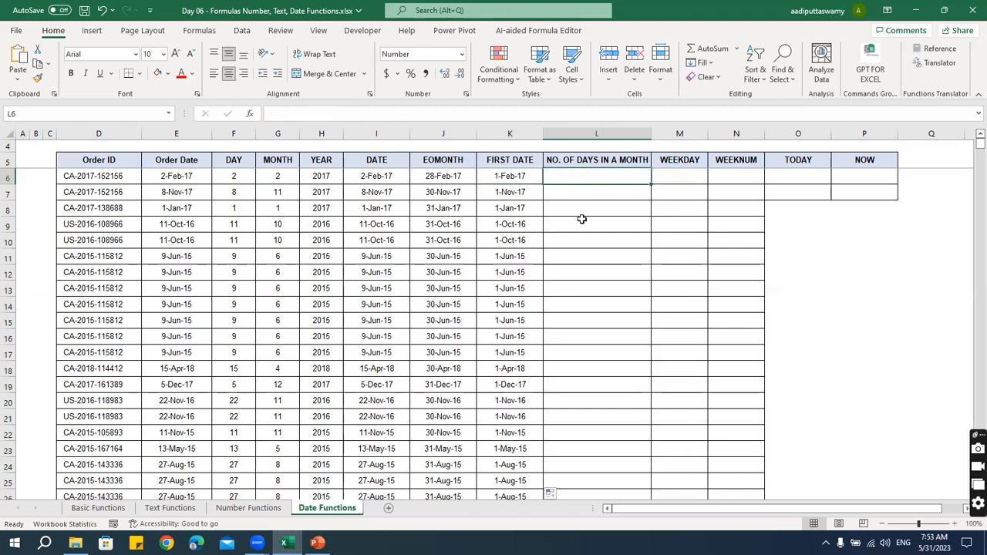
left_click(465, 207)
left_click(609, 176)
type("=")
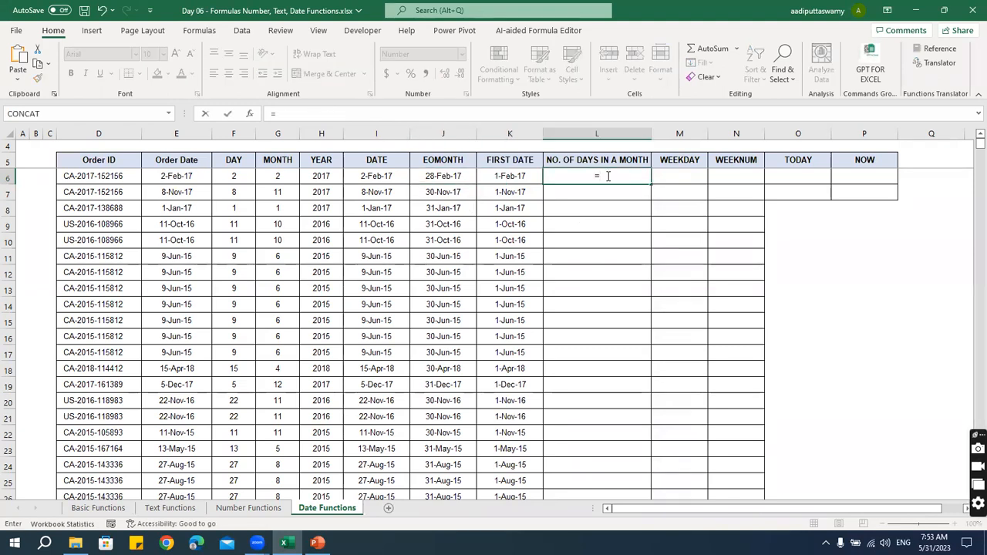
type("day")
key("Tab")
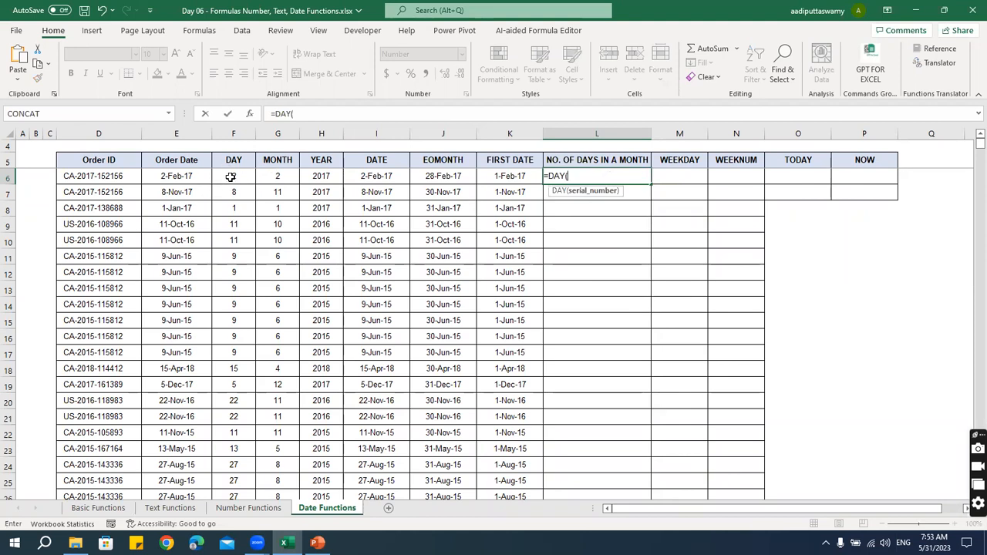
left_click(440, 176)
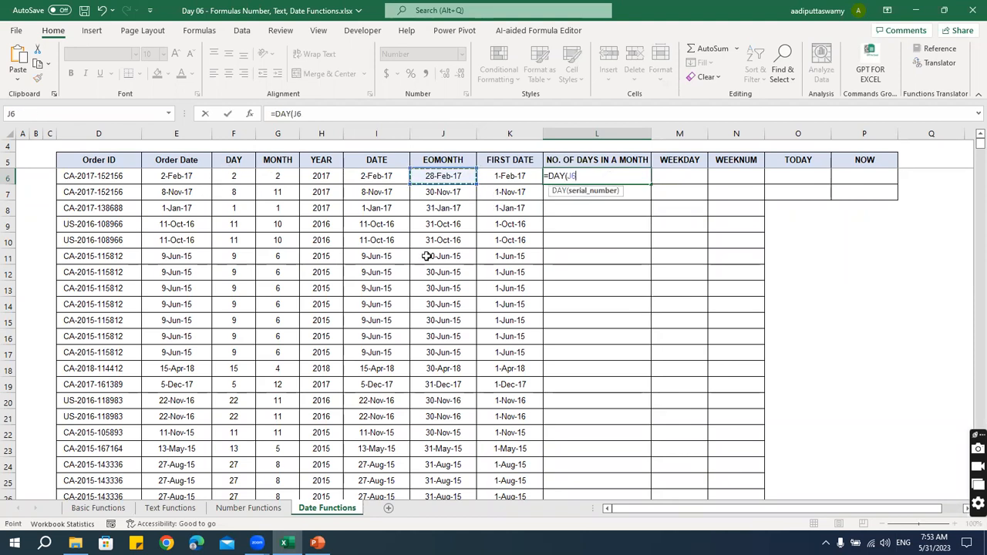
key("Return")
double_click(622, 176)
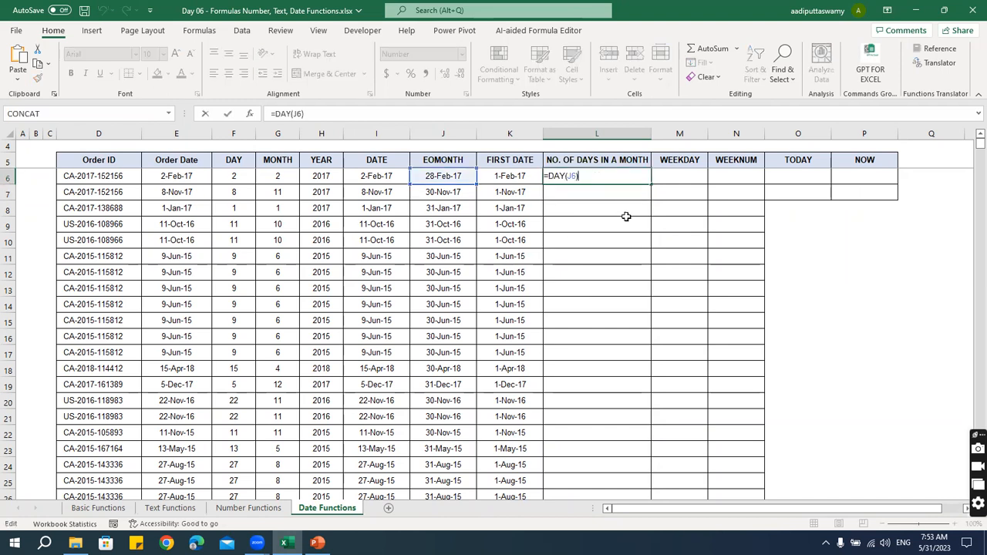
key("Escape")
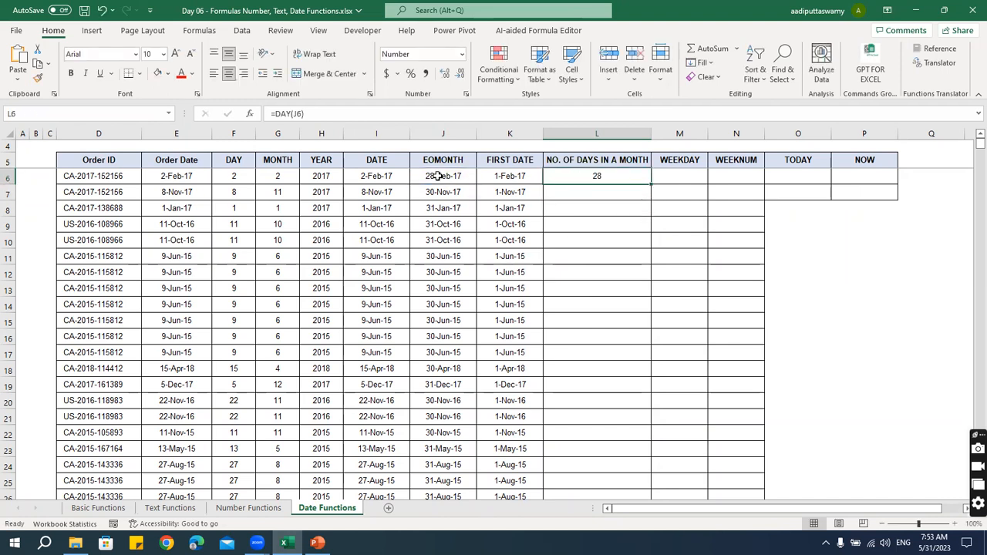
Step: Fill the L6 formula down the NO. OF DAYS IN A MONTH column and select its first ten results
double_click(650, 183)
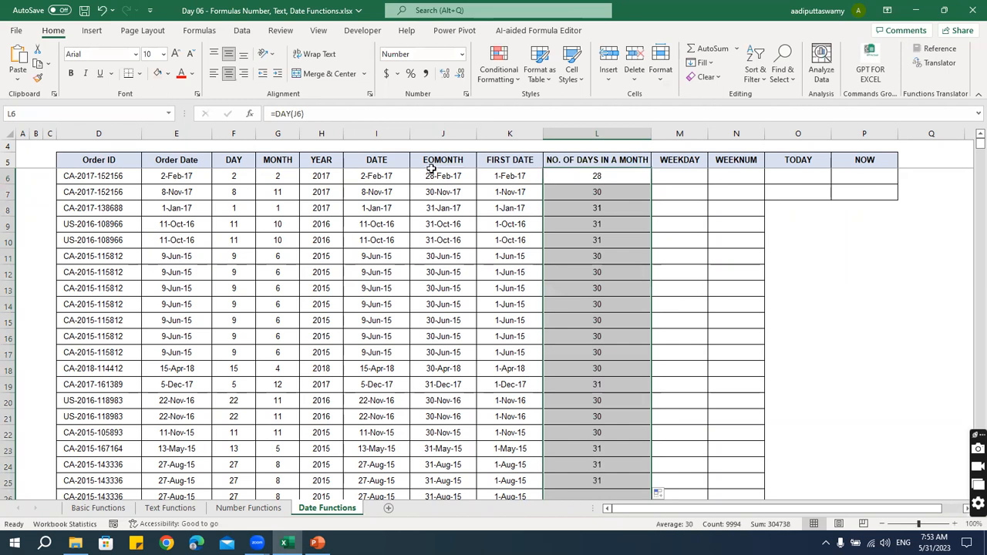
left_click(609, 176)
left_click_drag(609, 177, 626, 318)
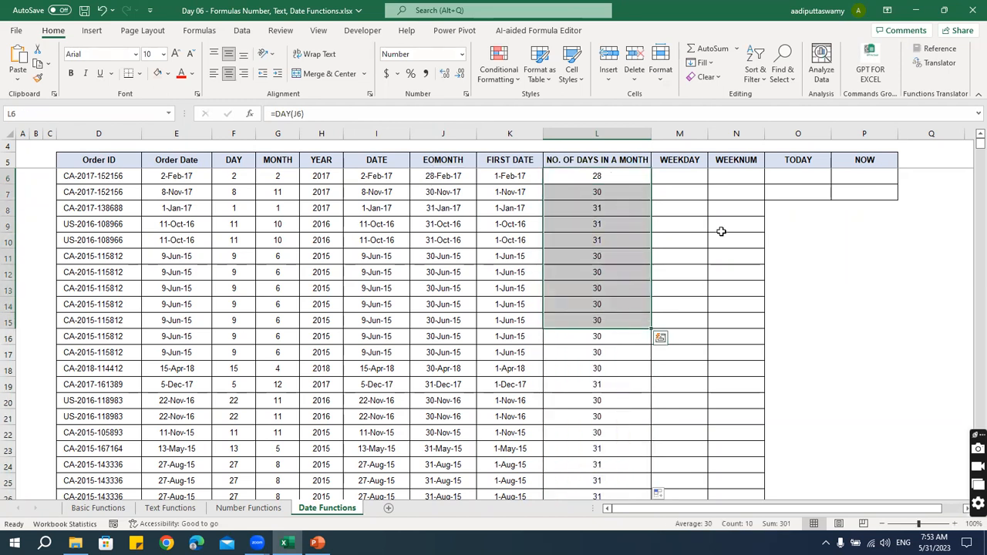
Step: Enter =WEEKDAY(K6) in M6 to get the weekday number of the first date
left_click(723, 175)
key("Left")
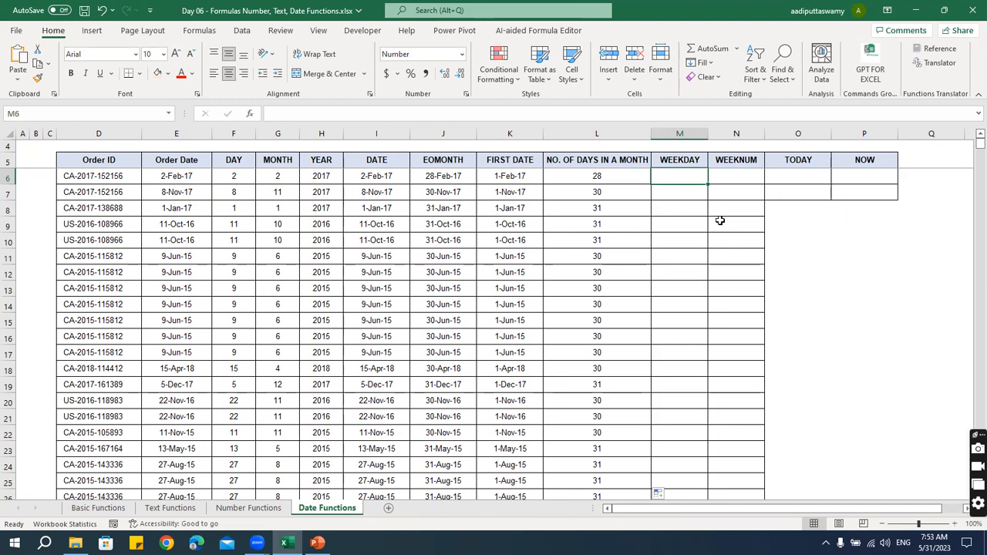
type("=")
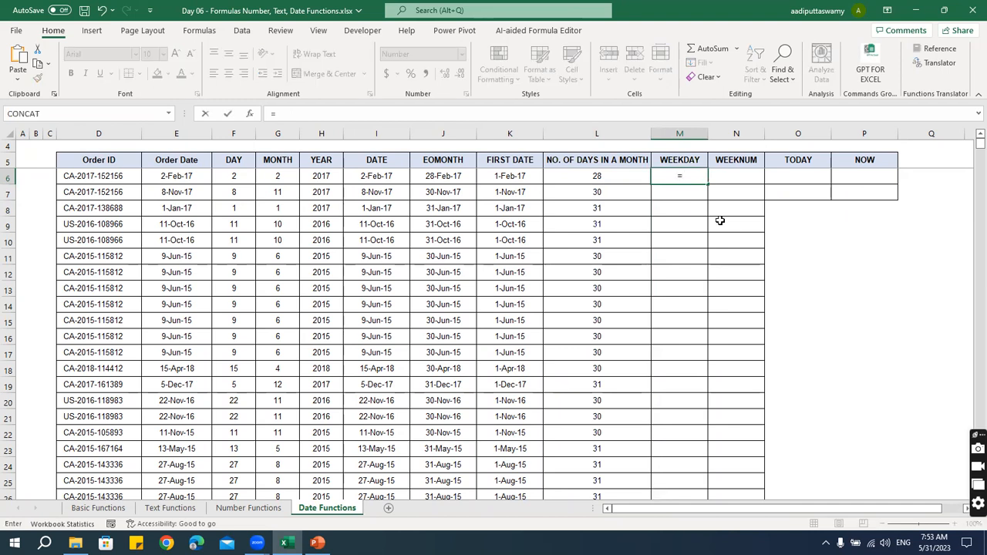
type("week")
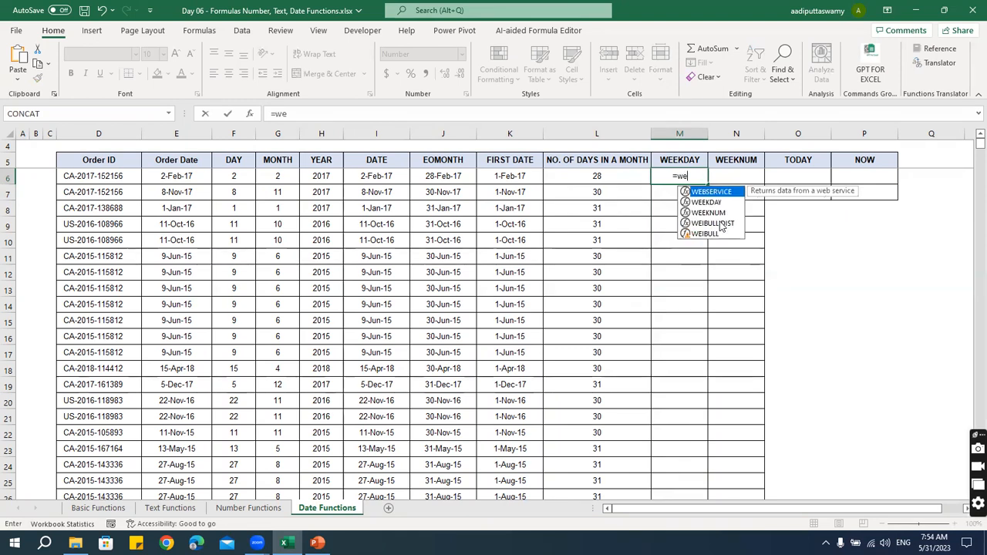
key("Tab")
key("Left")
key("Left")
key("Left")
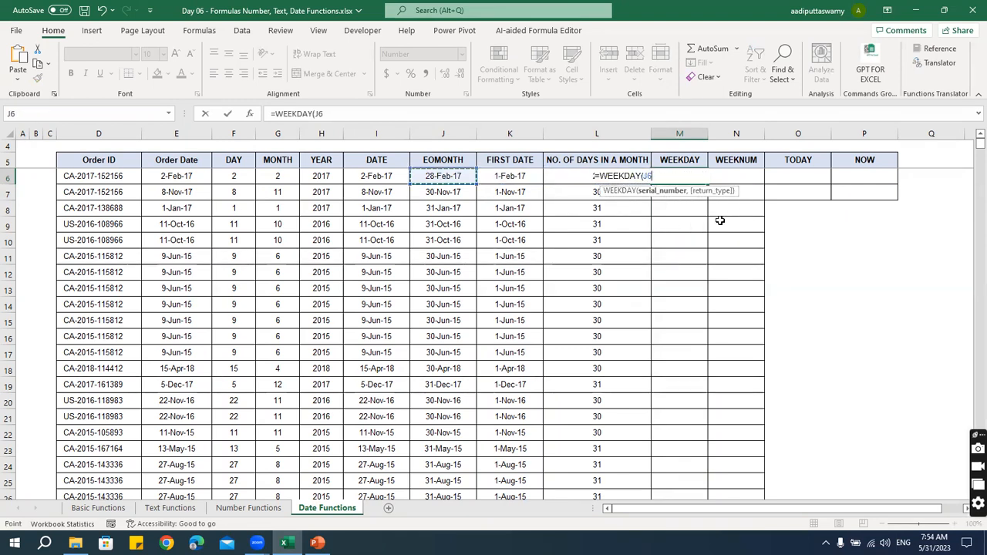
key("Right")
key("Return")
Step: Fill the WEEKDAY formula from M6 down to row 9999 and compare some results with their first dates
key("Up")
key("Left")
key("ctrl+Down")
key("Right")
key("ctrl+shift+Up")
key("ctrl+d")
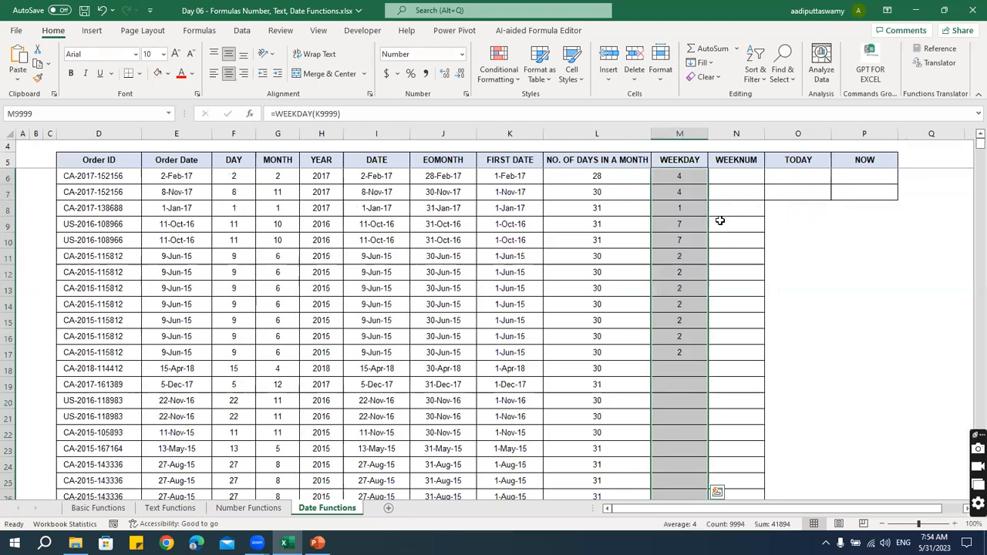
key("ctrl+Up")
key("Down")
key("Up")
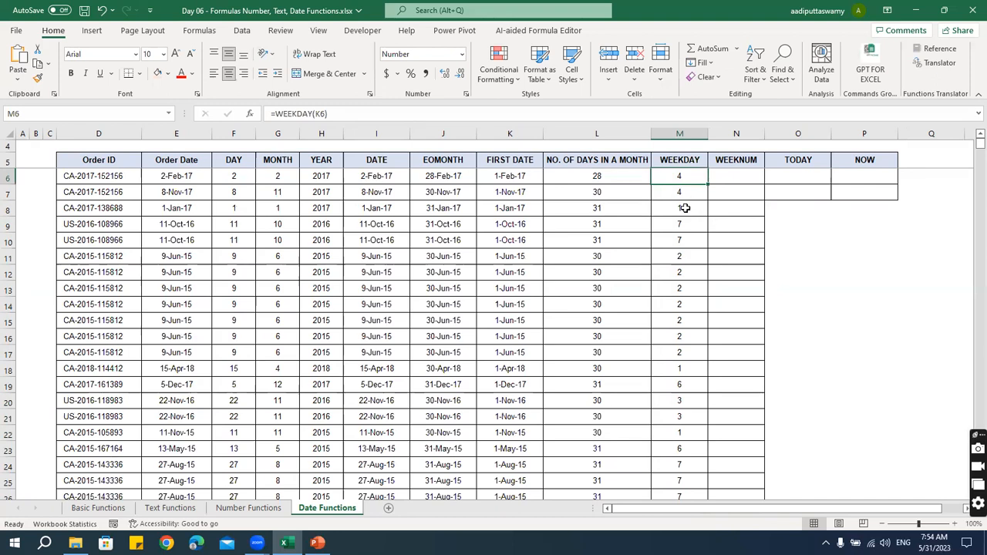
left_click_drag(686, 210, 478, 209)
left_click(686, 222)
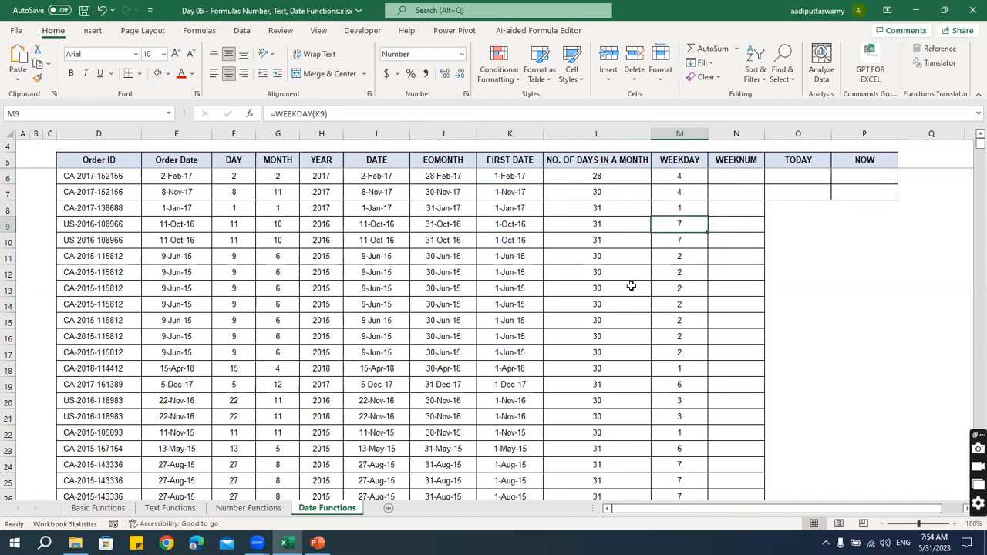
left_click_drag(682, 259, 534, 259)
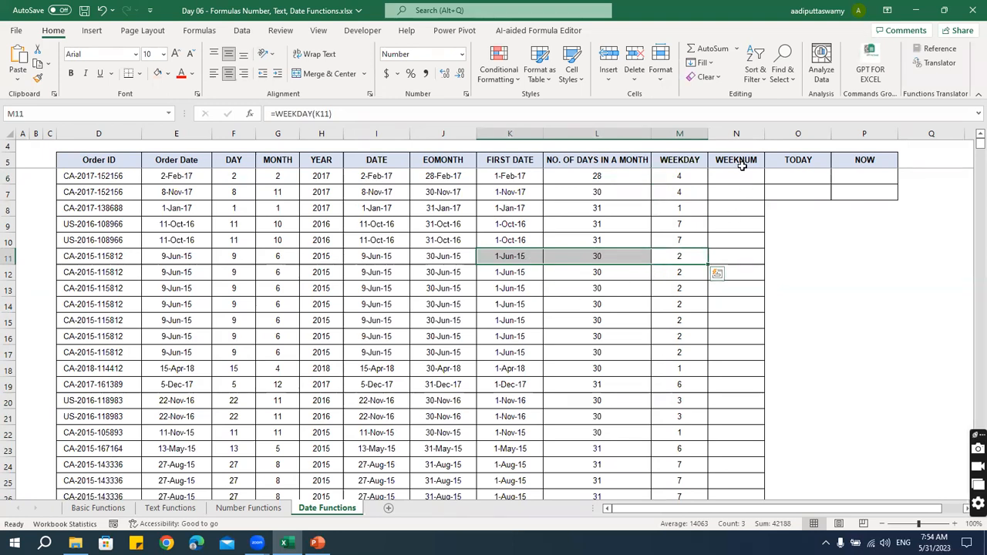
Step: Enter =WEEKNUM(K6) in N6 to get the week number of the first date
left_click(743, 163)
left_click(742, 180)
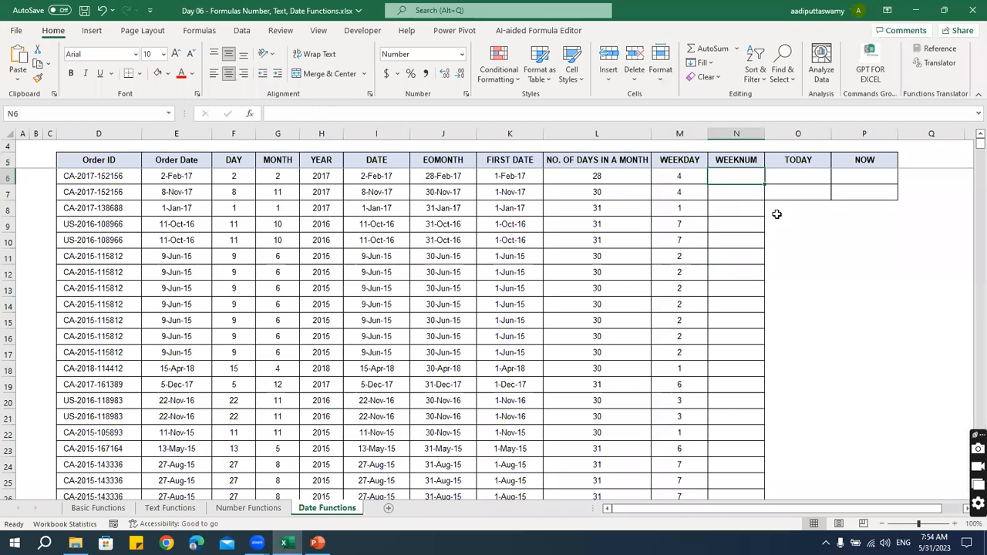
type("=week")
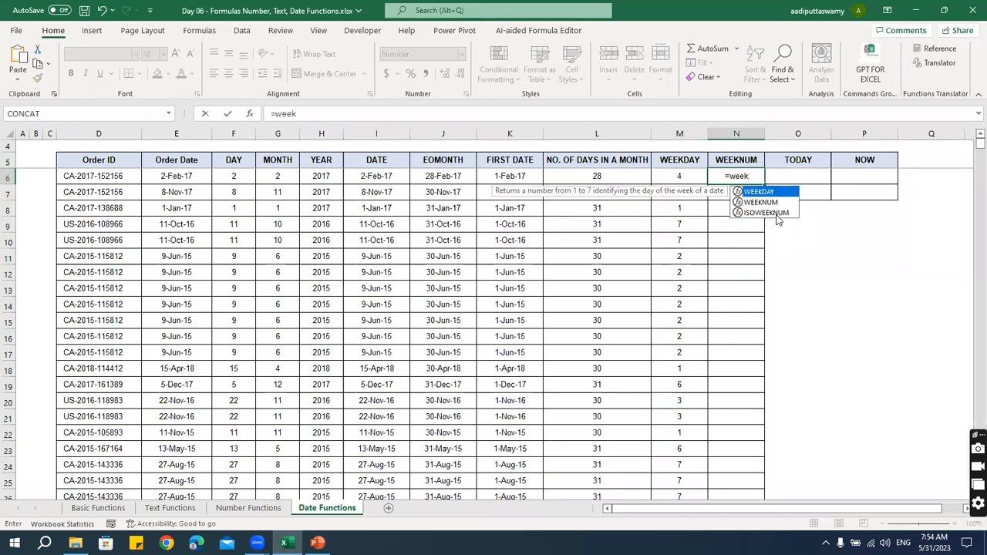
key("Down")
key("Tab")
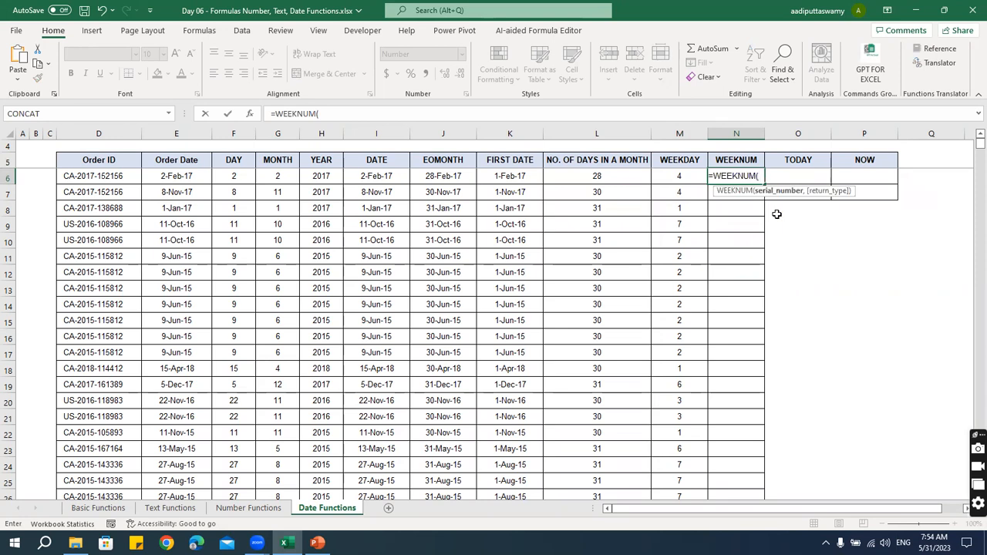
left_click(527, 178)
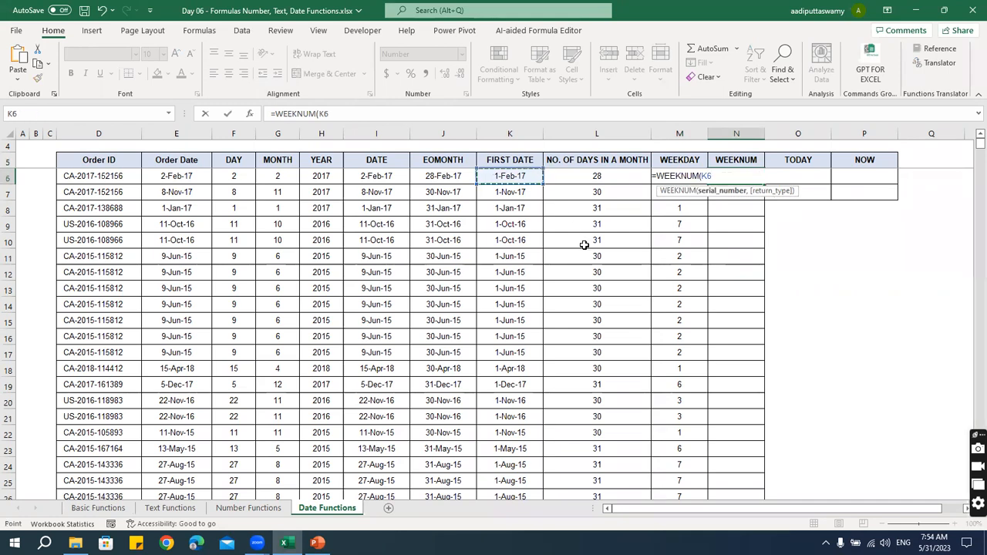
key("Return")
Step: Fill the WEEKNUM formula down column N and check rows 7 and 9 against their first dates
left_click(748, 176)
double_click(764, 183)
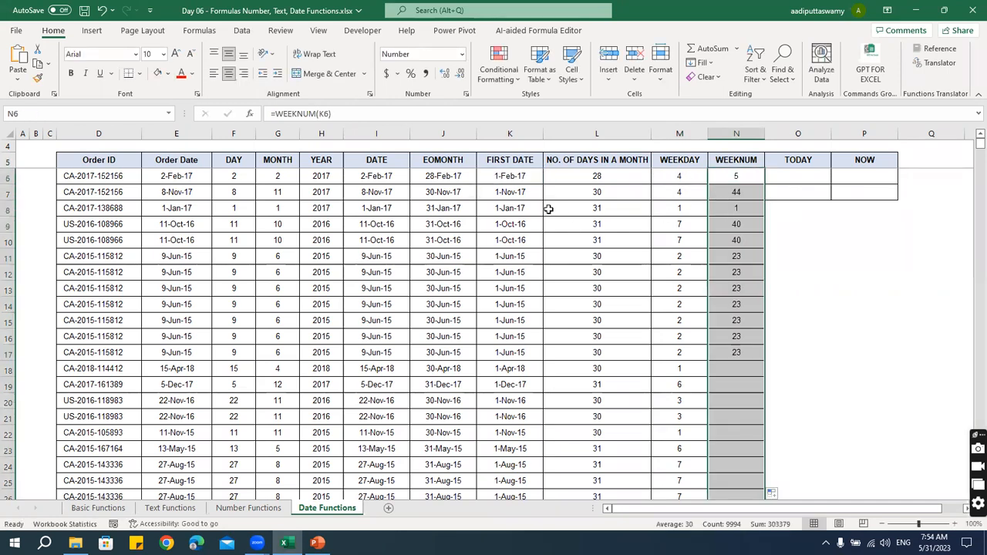
left_click(741, 177)
left_click(529, 193)
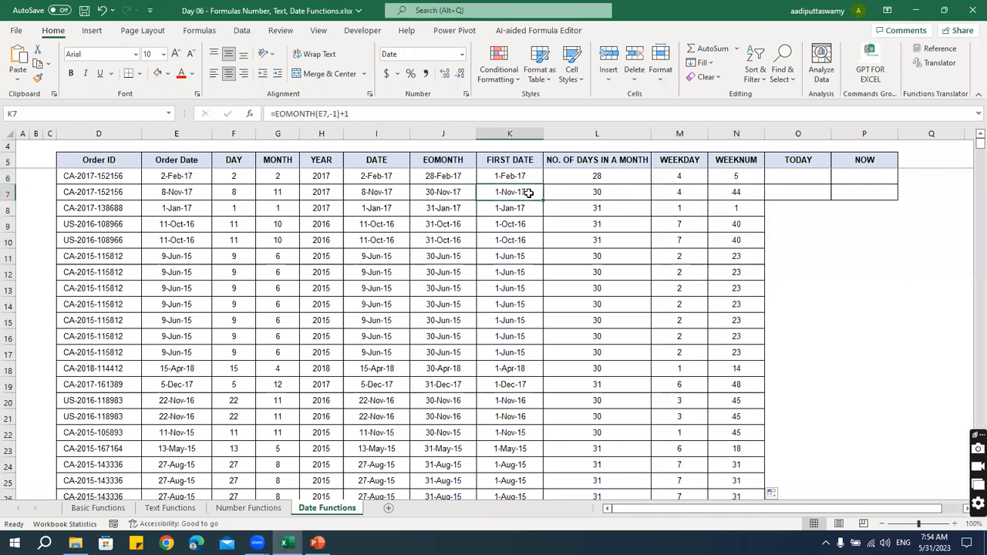
left_click(747, 197)
left_click(530, 224)
left_click(729, 232)
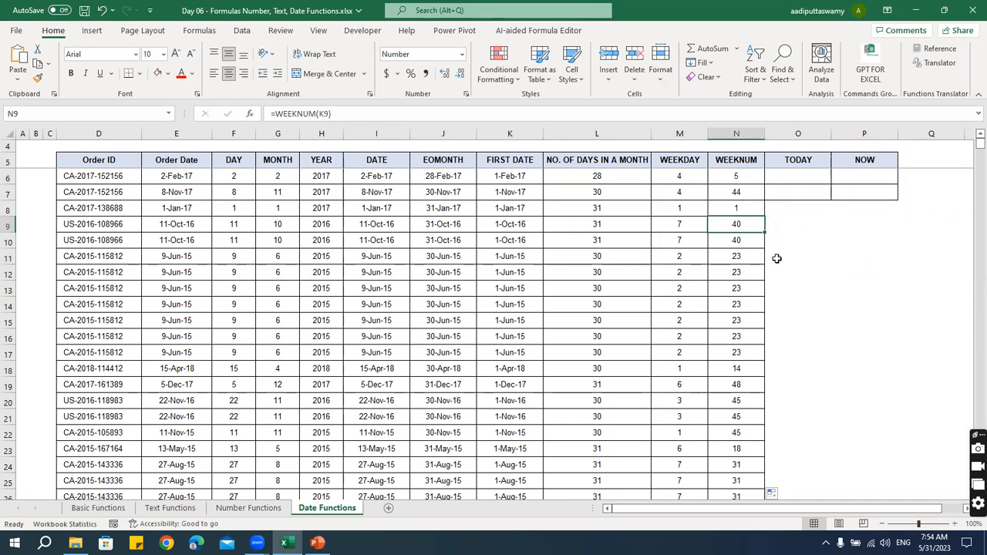
Step: Enter =TODAY() in O6 under the TODAY header to return the current date
left_click(800, 179)
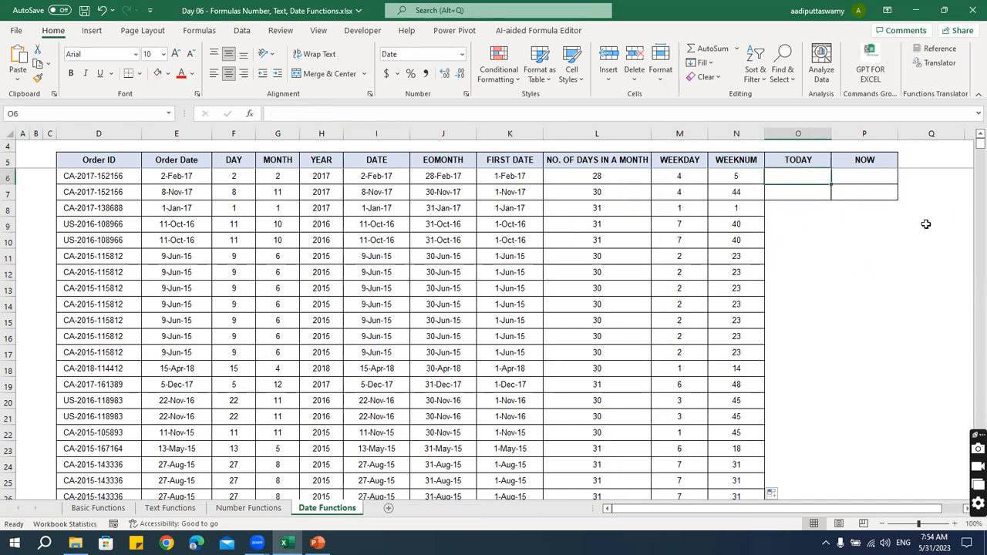
type("=today")
key("Tab")
type(")")
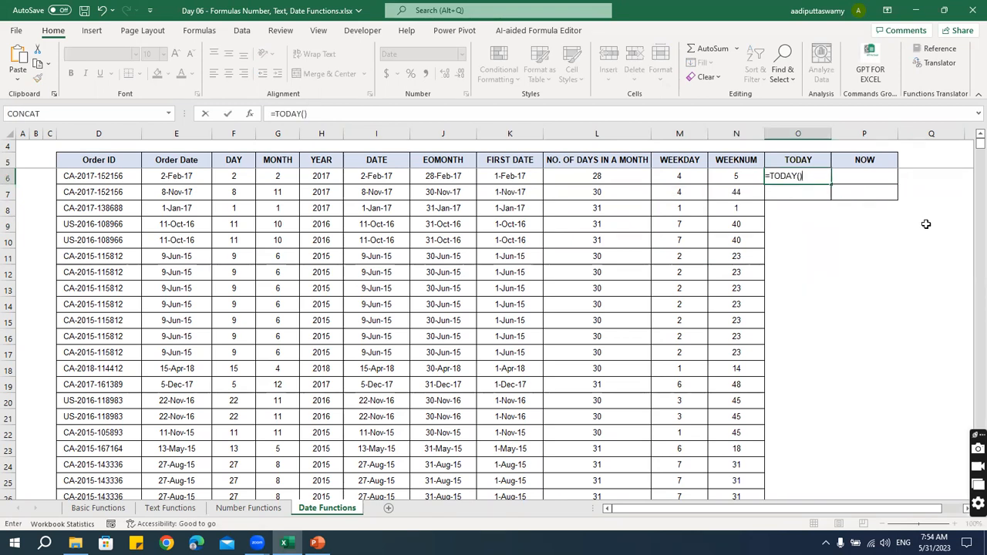
key("Return")
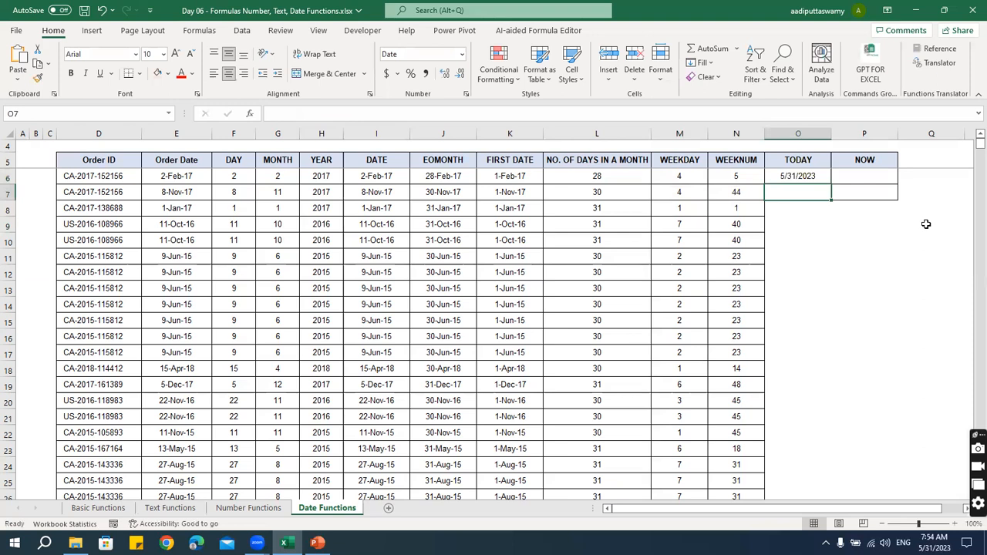
Step: Enter =NOW() in P6 under the NOW header to return the current time
key("Up")
key("Right")
scroll(926, 224, "right", 3)
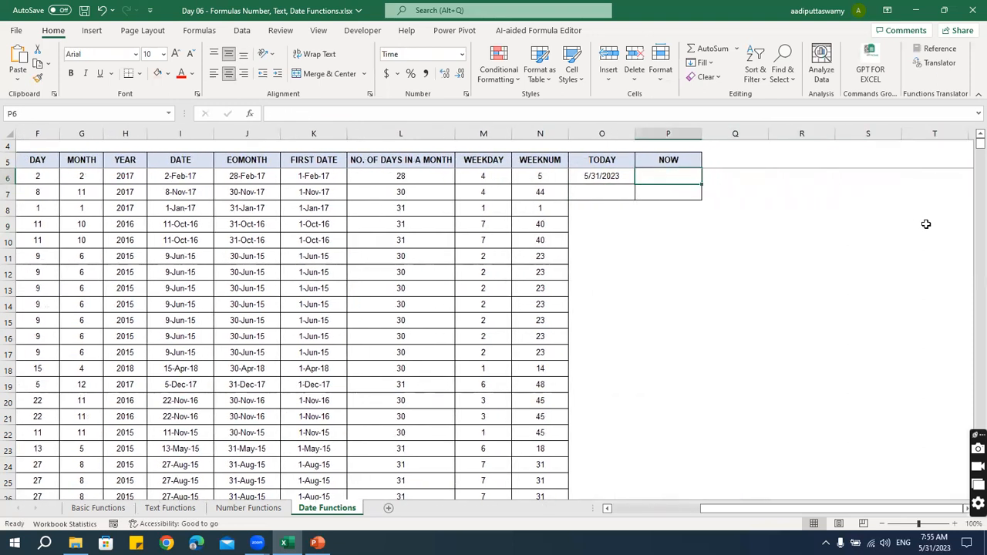
type("=ow")
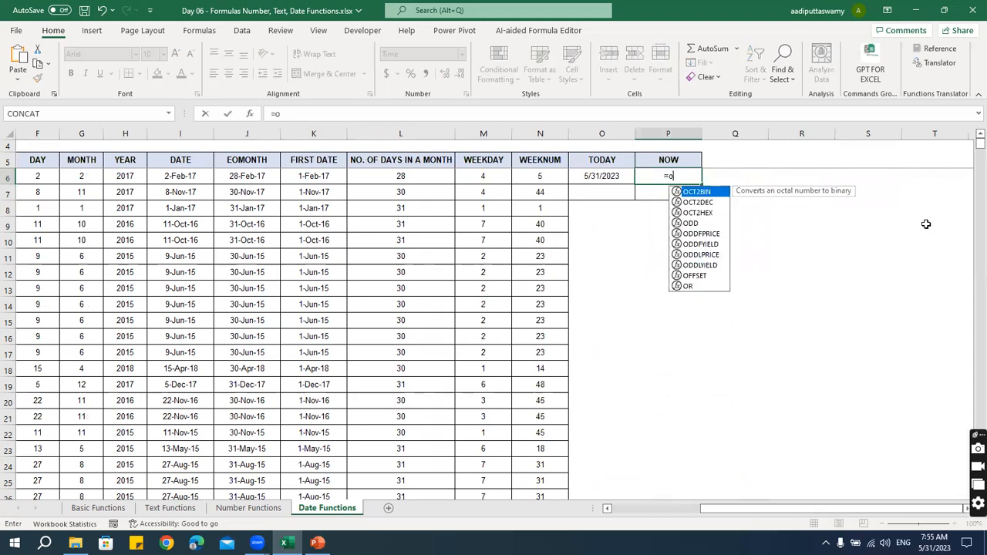
key("BackSpace")
key("BackSpace")
type("now()")
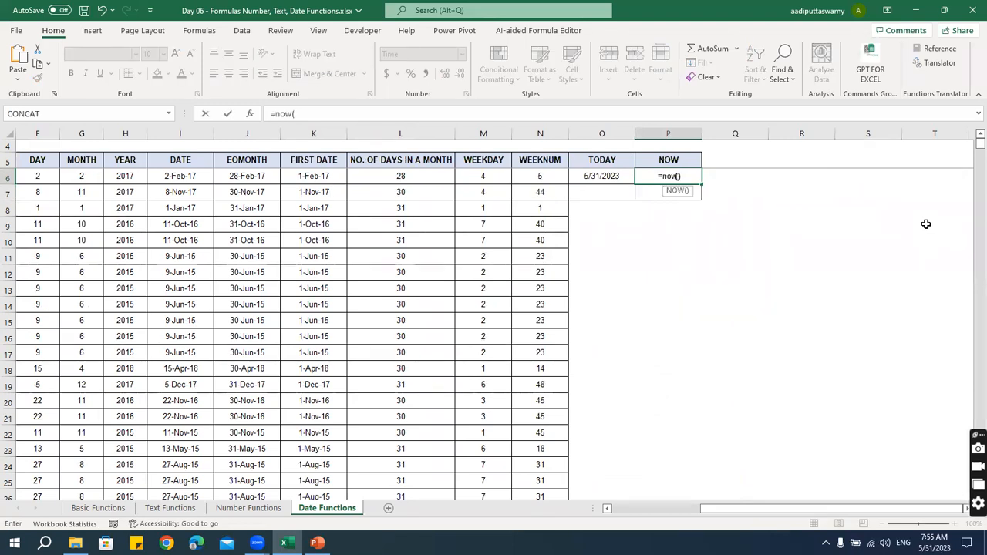
key("Return")
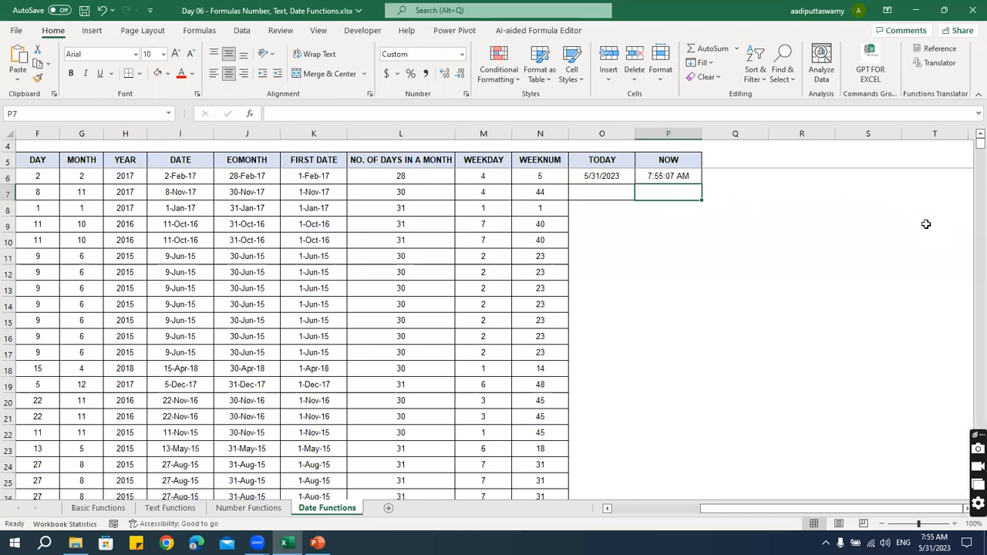
Step: Insert the current date as a fixed value in O7 and the current time as a fixed value in P7
key("Left")
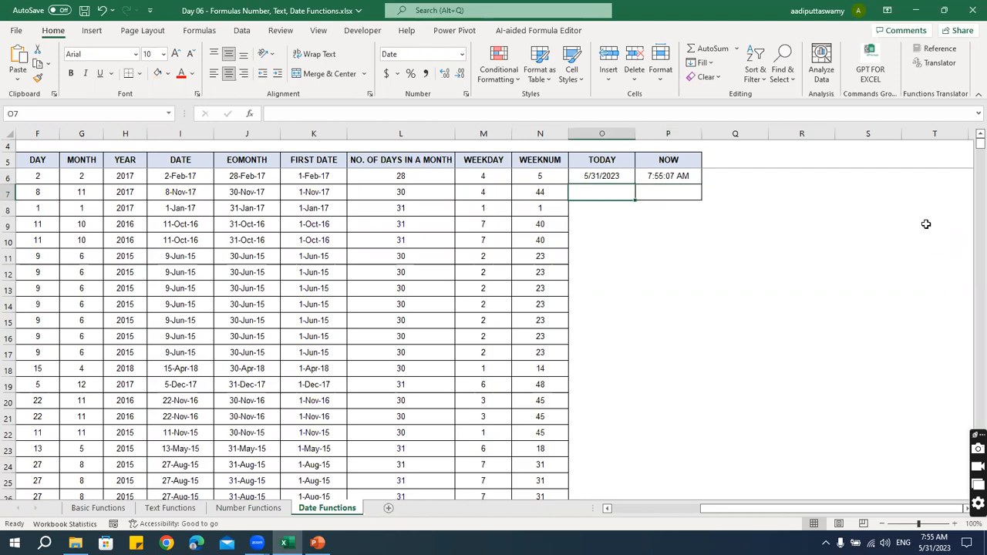
key("ctrl+semicolon")
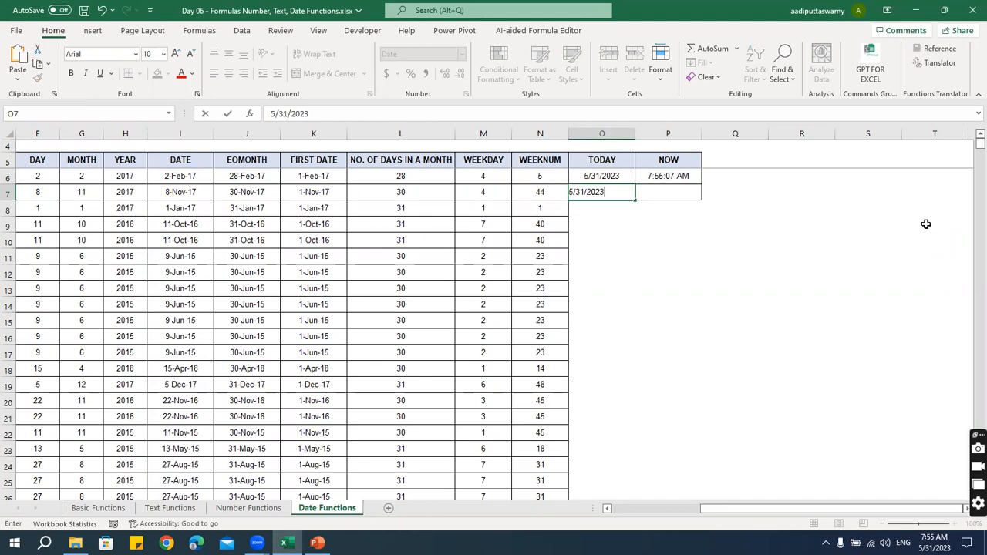
key("Return")
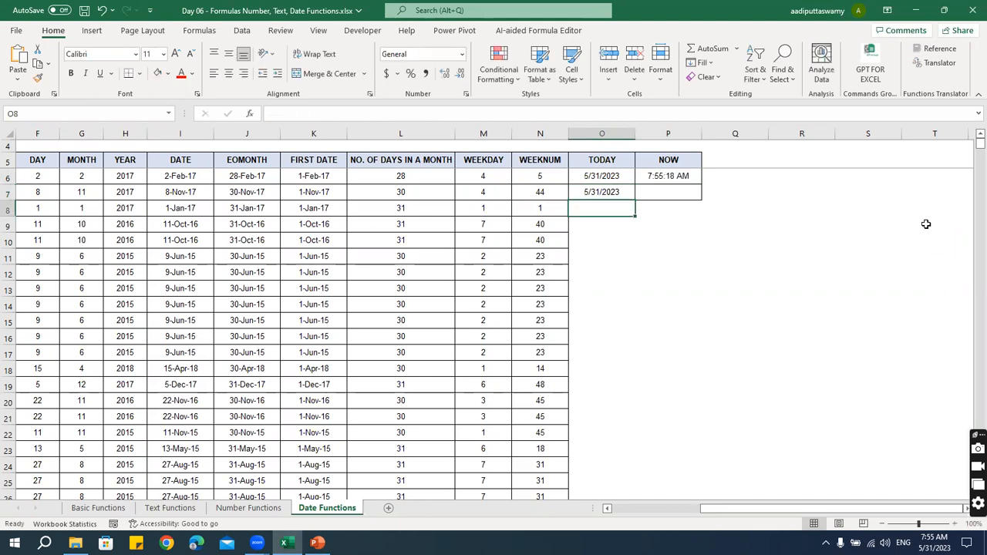
key("Up")
key("Right")
key("ctrl+shift+semicolon")
key("Return")
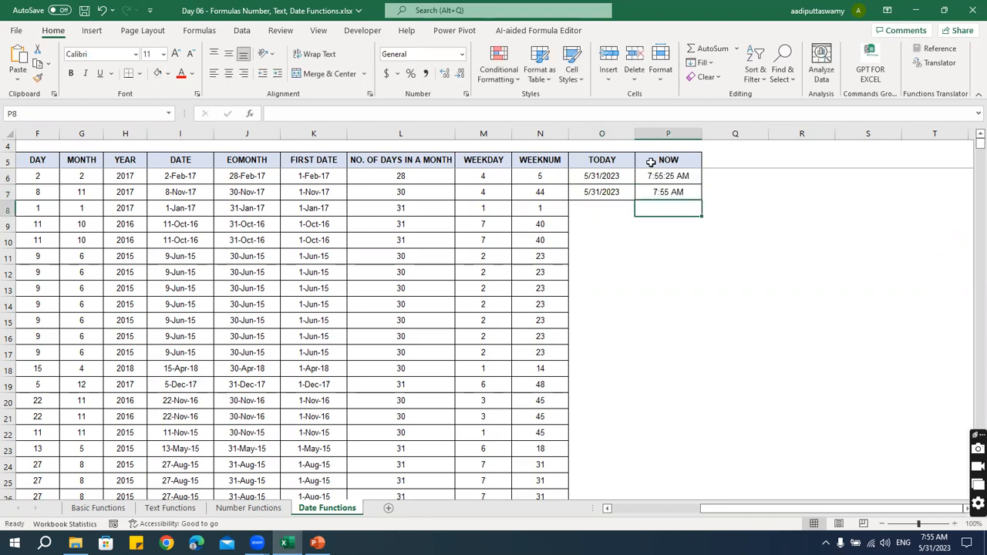
Step: Compare the TODAY and NOW formula cells in row 6 with the fixed date and time in row 7
left_click_drag(609, 177, 661, 177)
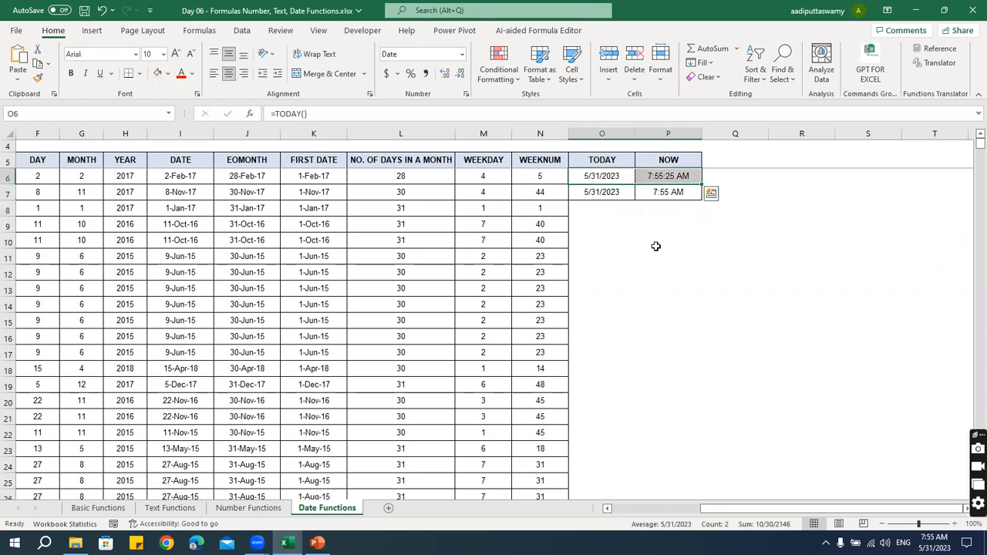
left_click_drag(606, 192, 665, 248)
left_click_drag(611, 195, 660, 193)
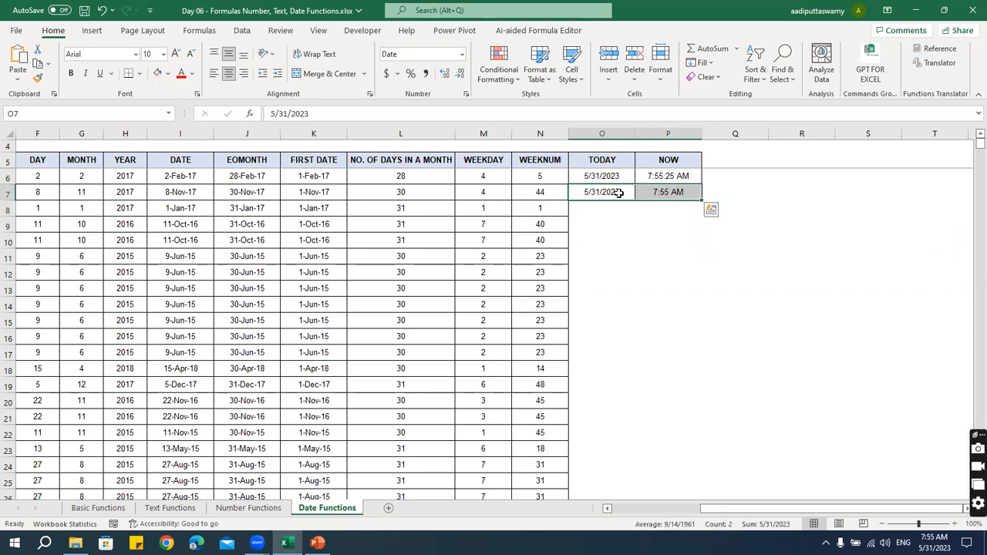
double_click(619, 193)
key("Return")
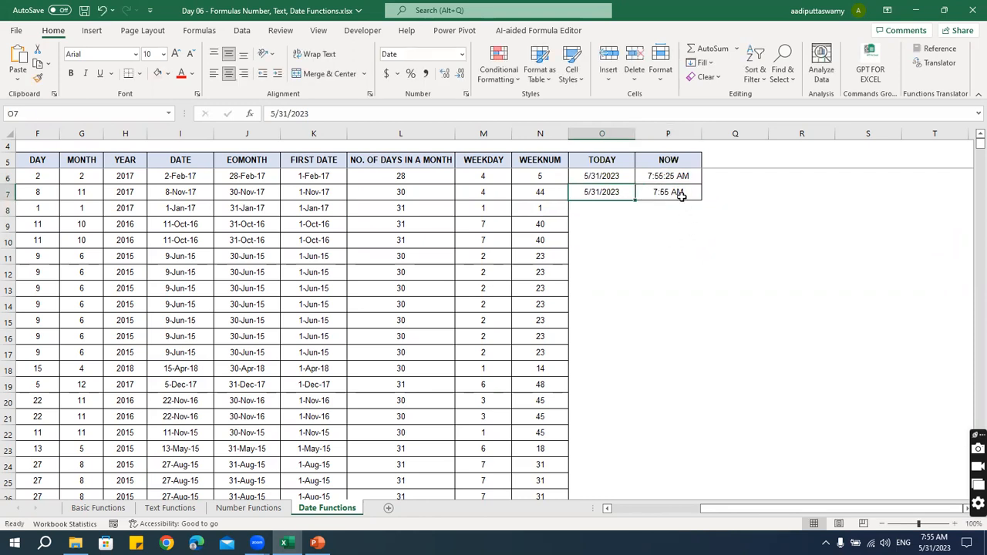
left_click(681, 193)
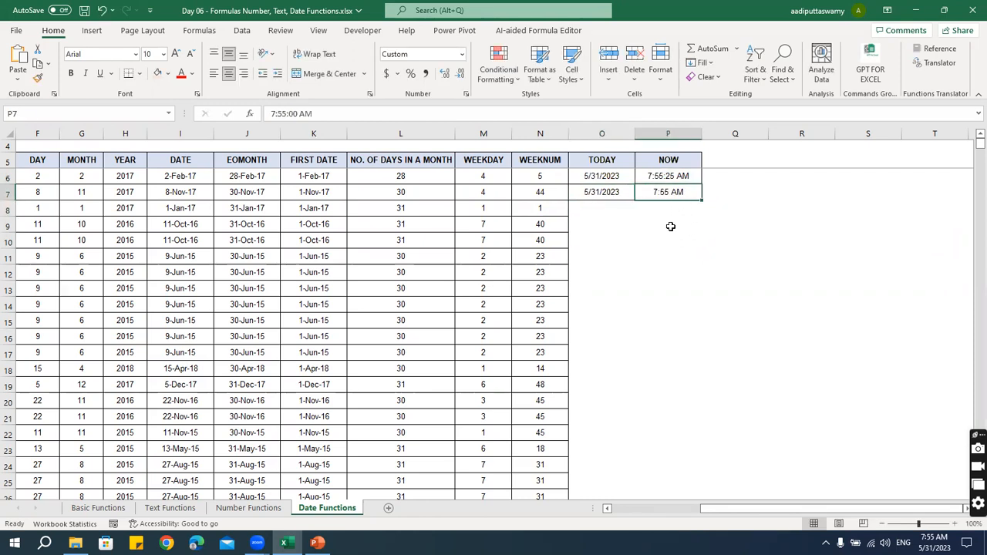
Step: Inspect the formulas in O6 and P6, recalculate NOW, and recheck the fixed values in O7 and P7
double_click(623, 177)
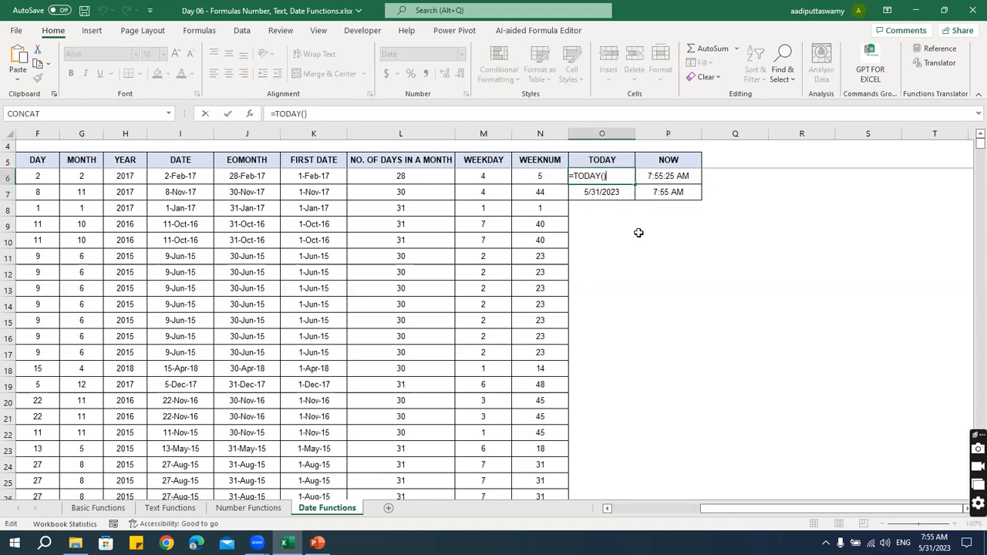
key("Escape")
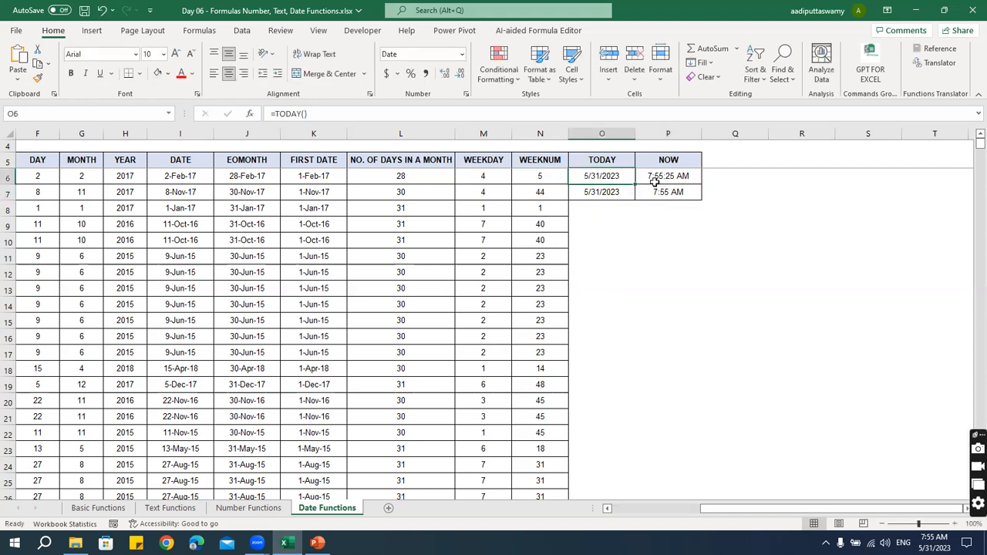
double_click(675, 177)
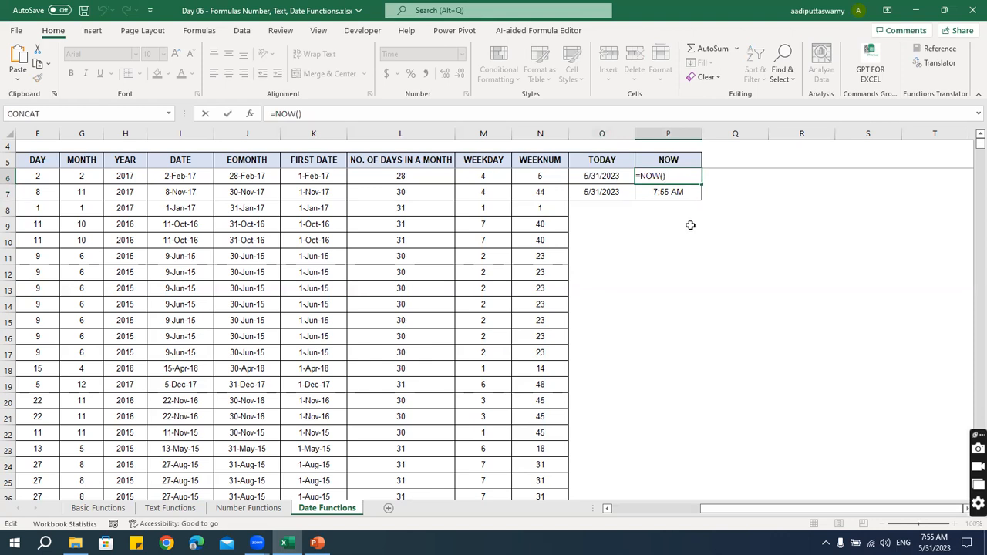
left_click(690, 224)
double_click(683, 176)
left_click(692, 224)
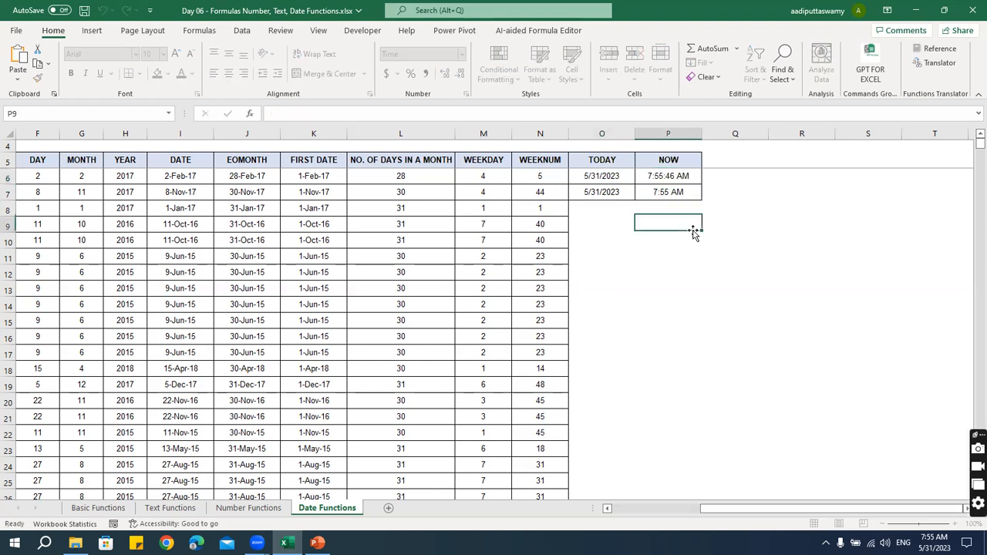
left_click(677, 193)
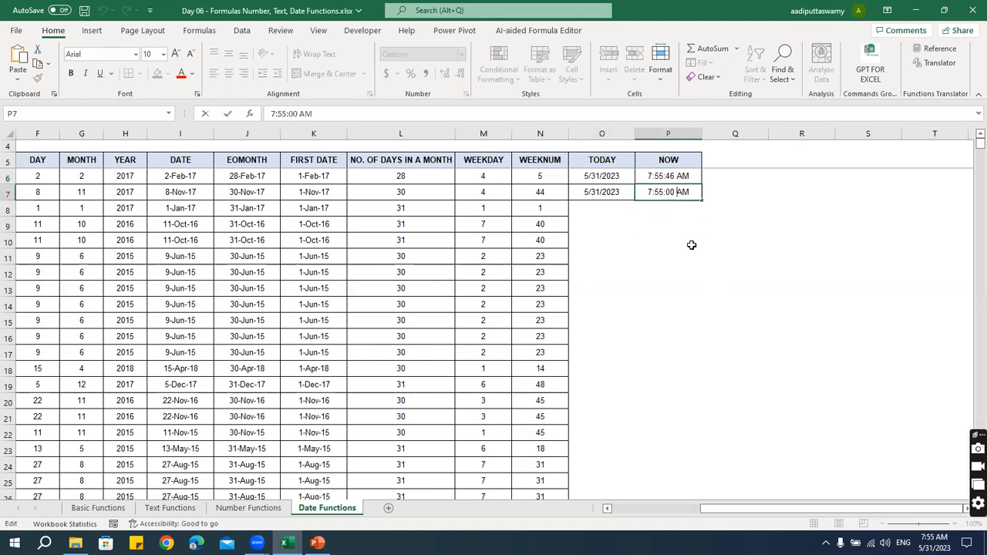
left_click_drag(614, 192, 653, 198)
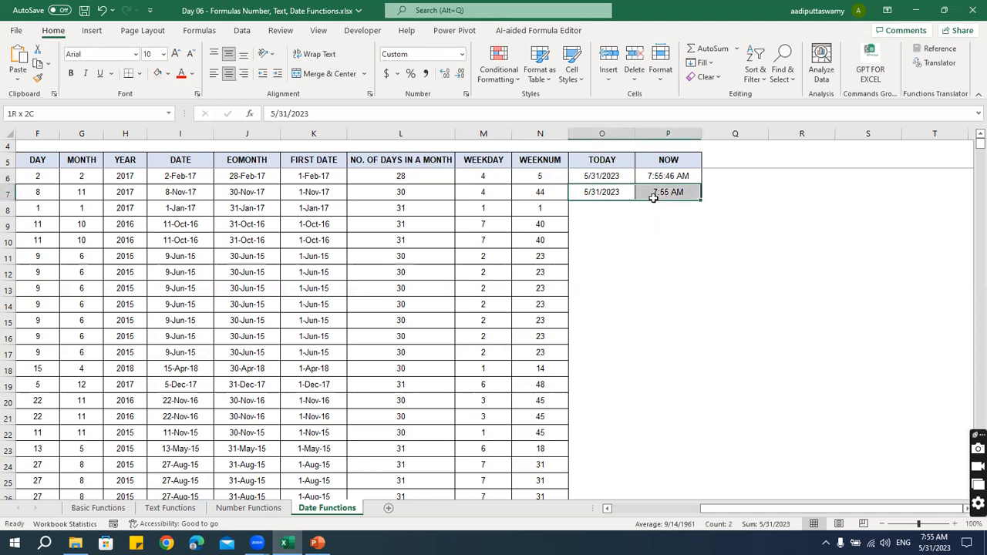
left_click(637, 306)
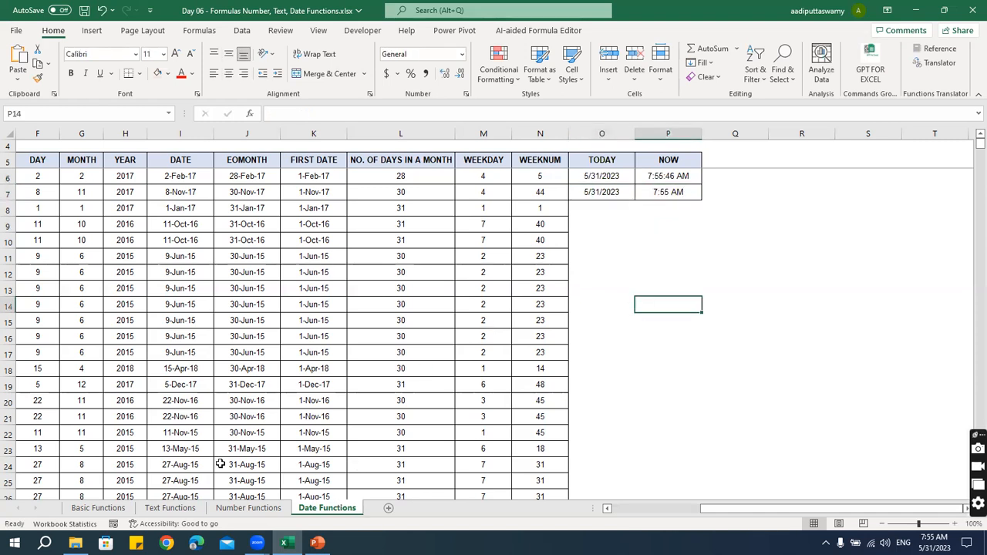
Step: Review the Basic Functions, Text Functions and Number Functions sheets, and return to the Date Functions sheet
left_click(116, 511)
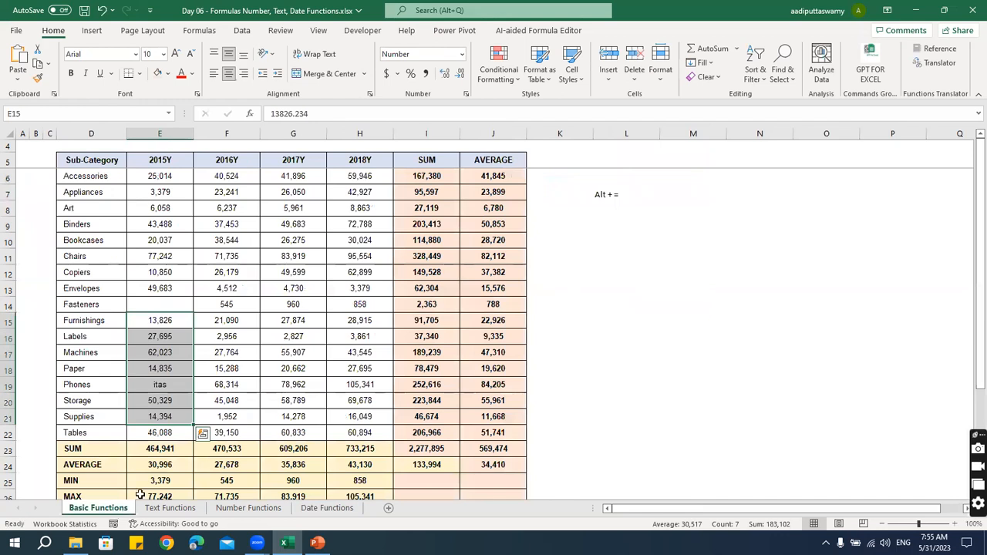
left_click(171, 508)
left_click(252, 508)
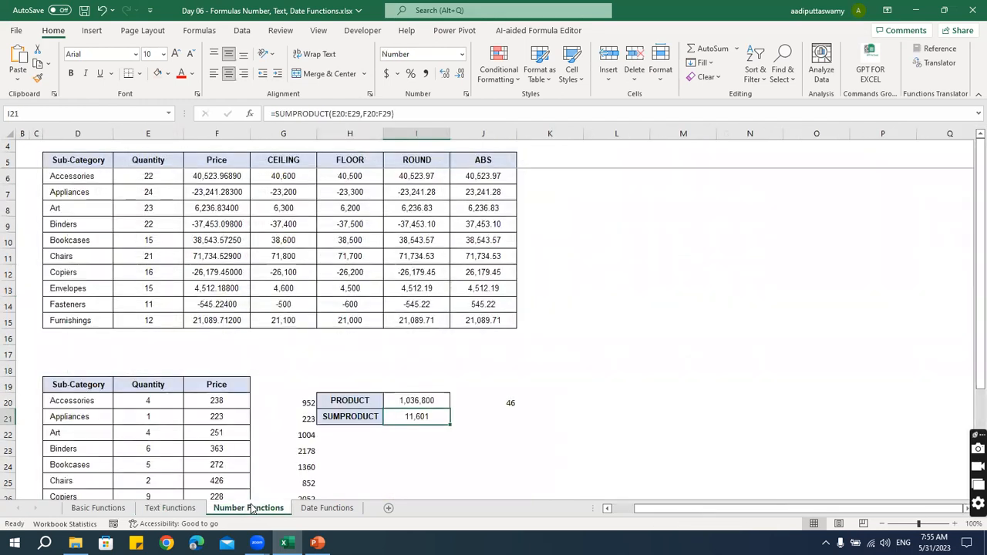
left_click(330, 509)
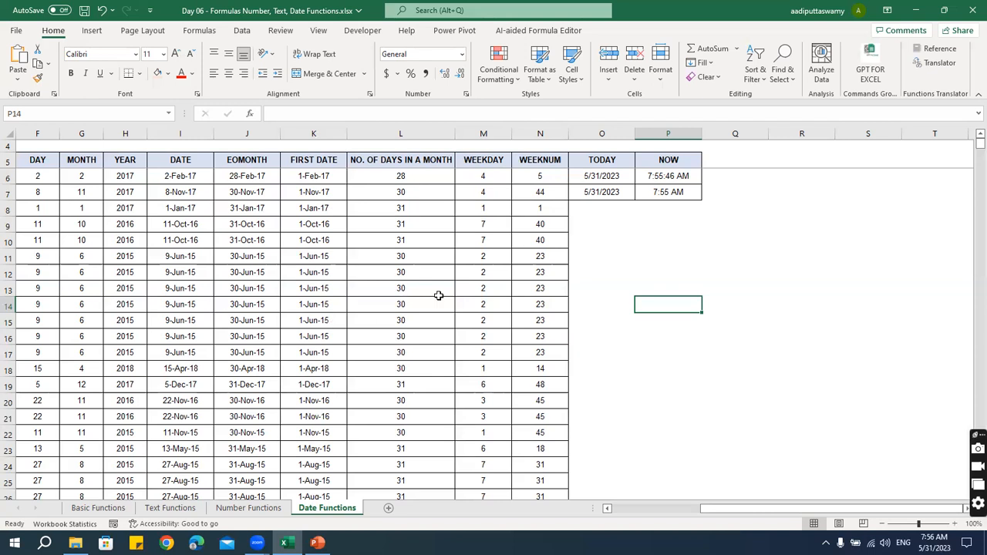
left_click(611, 284)
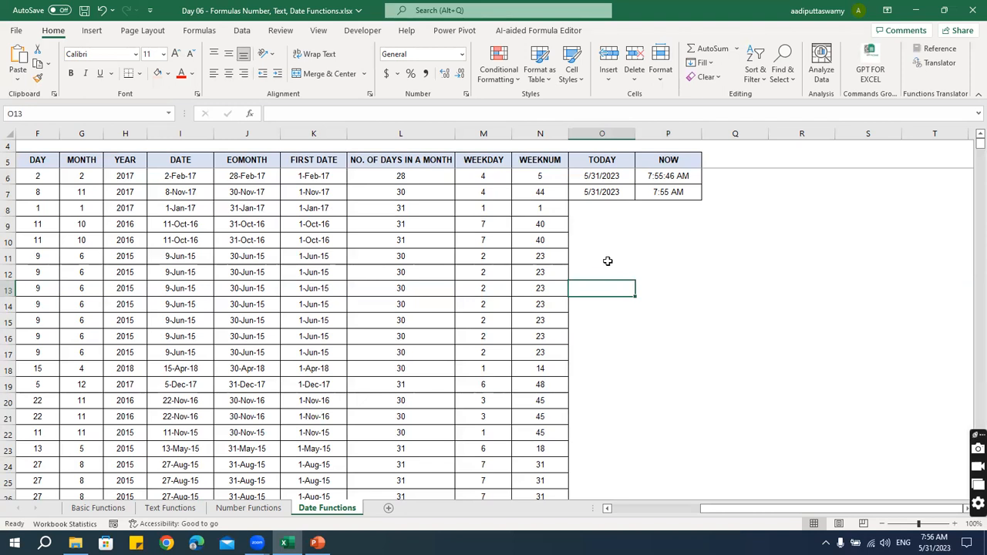
left_click(589, 89)
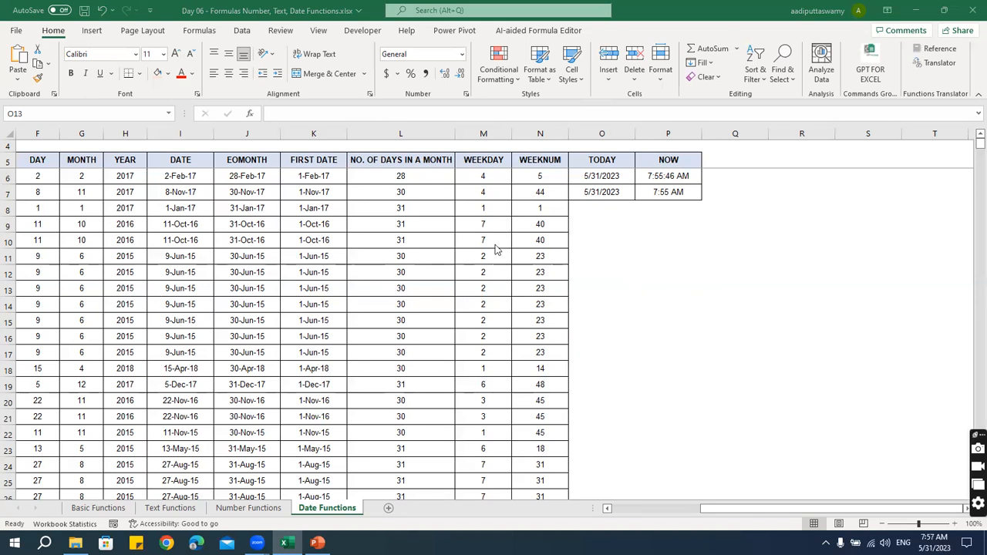
Step: Open the Text Functions sheet and examine the UPPER formulas in H6:H18
left_click(223, 194)
left_click(170, 508)
left_click_drag(193, 177, 192, 360)
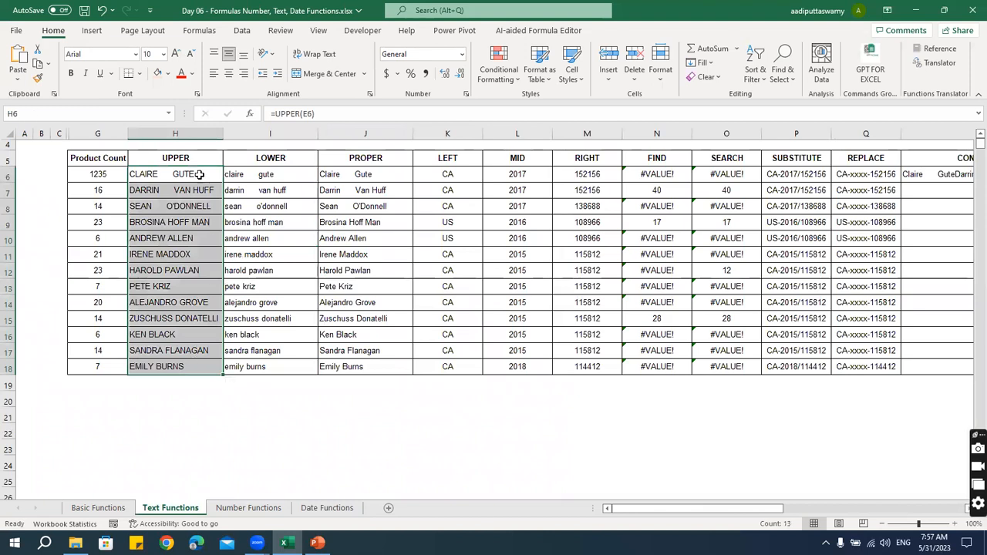
left_click_drag(199, 174, 197, 364)
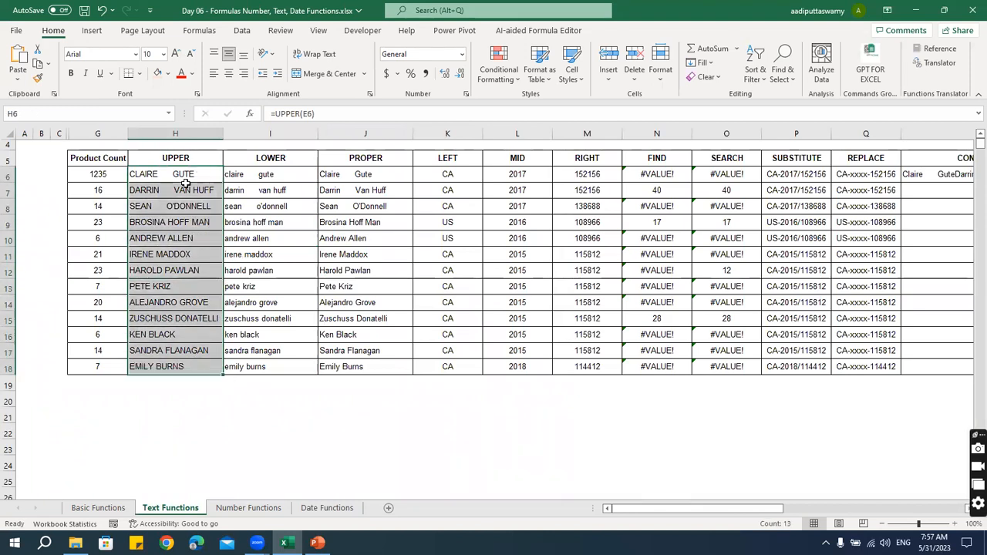
left_click(186, 179)
left_click(187, 207)
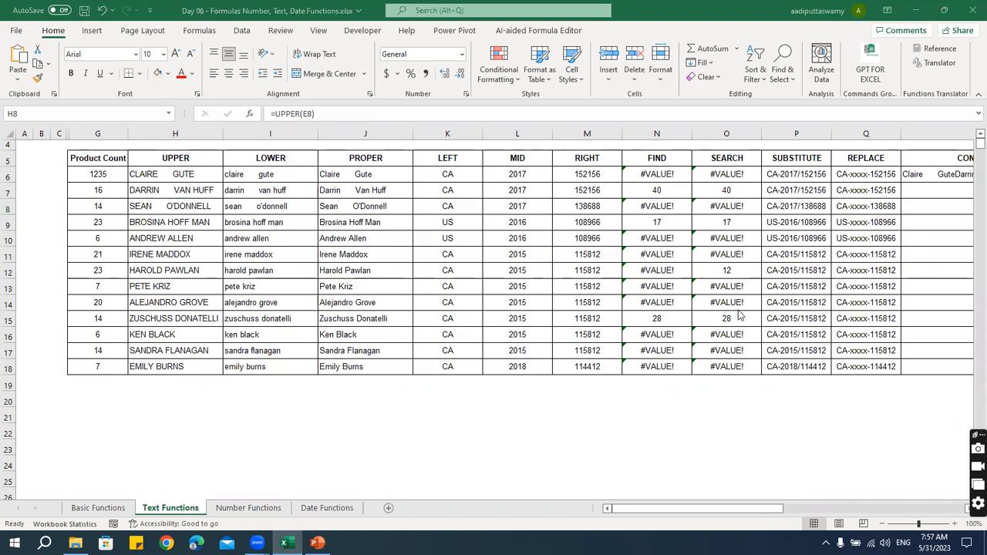
Step: Examine the row 6 formulas on the Text Functions sheet, from FIND and SEARCH across to CONCAT
left_click(725, 171)
left_click(725, 171)
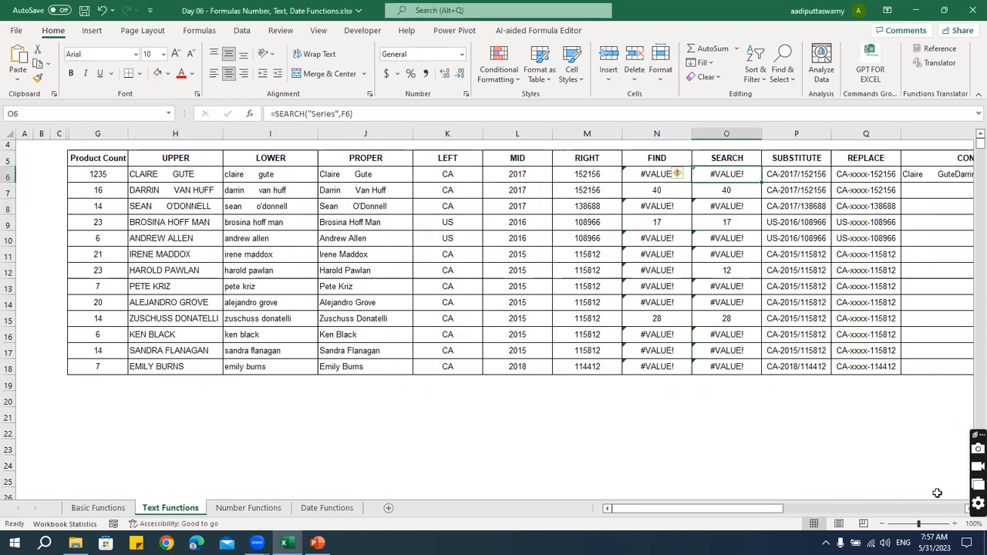
left_click_drag(761, 511, 717, 511)
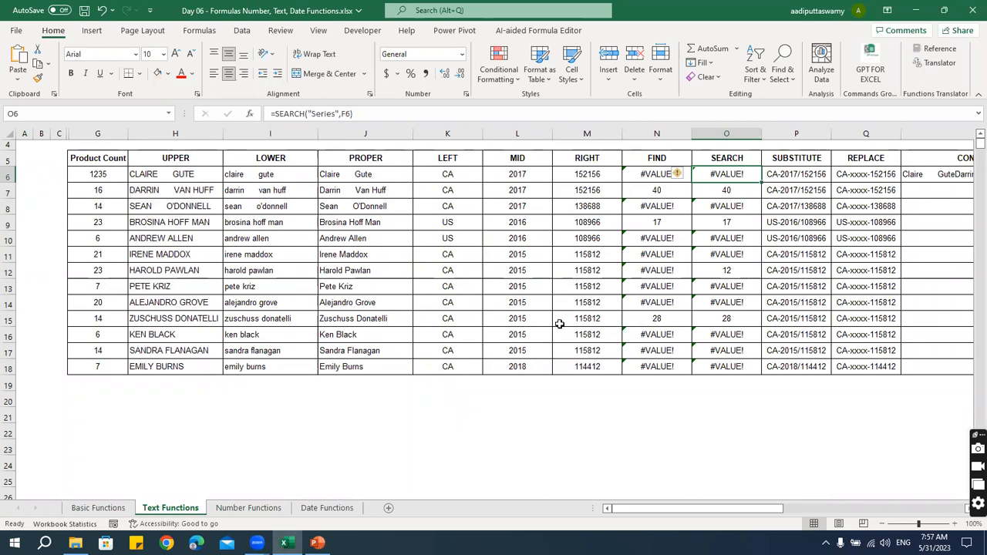
left_click(656, 174)
key("Right")
key("Right")
key("Right")
key("Right")
key("Right")
key("Right")
key("Right")
key("Right")
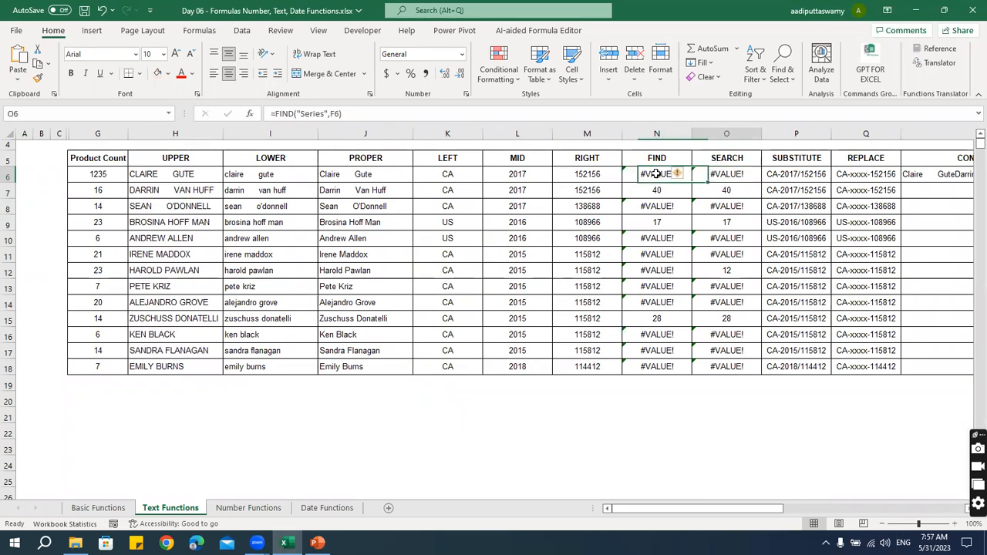
key("Left")
key("Left")
key("Left")
key("Left")
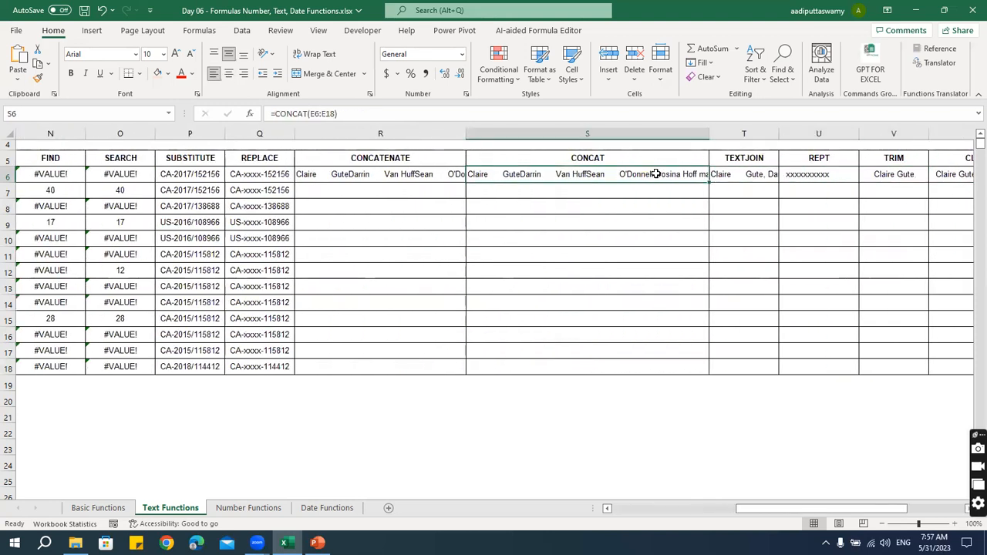
left_click(603, 174)
left_click(701, 118)
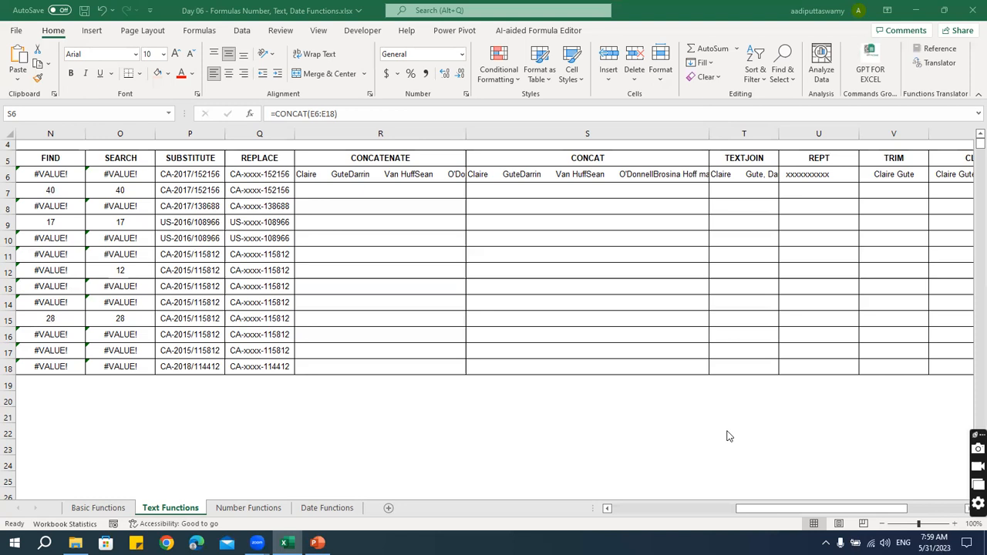
Step: On the Number Functions sheet, enter =H6*-1 in K6 and fill it down through K15
left_click(248, 509)
left_click(248, 508)
left_click(549, 304)
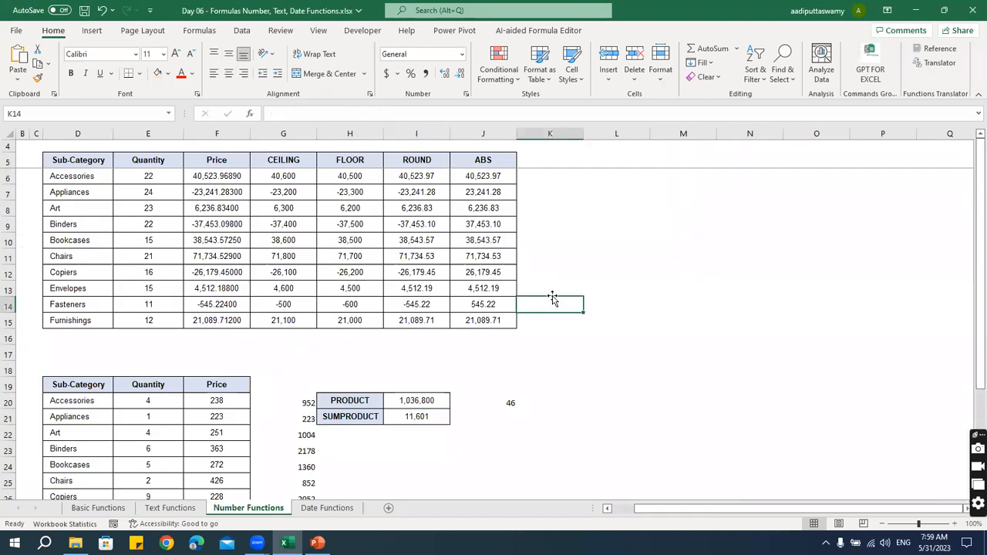
left_click(554, 183)
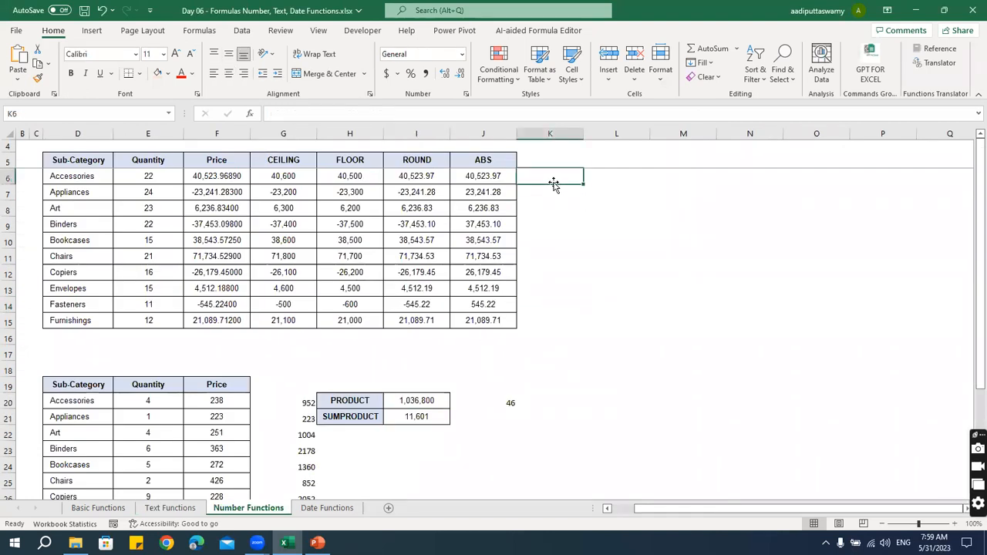
type("=")
key("Left")
key("Left")
key("Left")
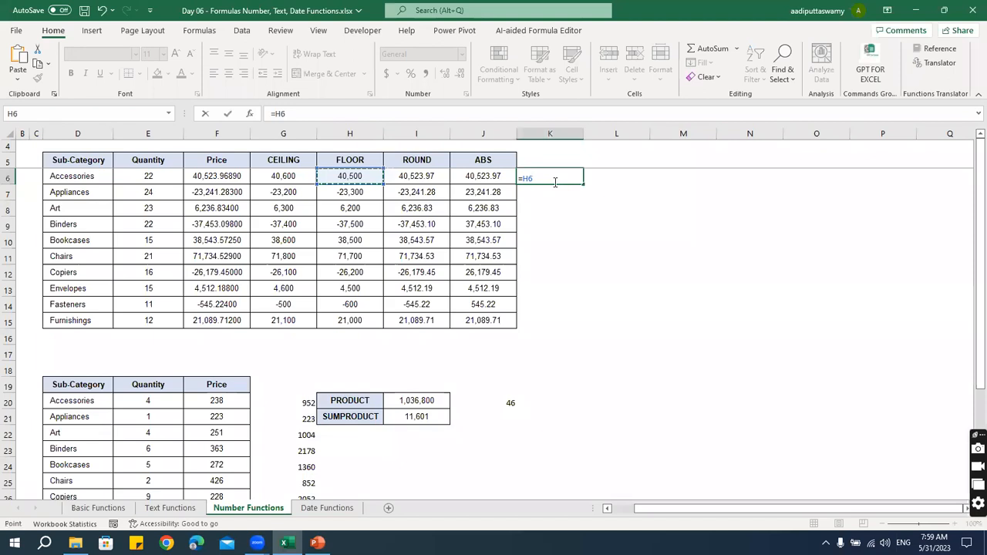
type("*1")
key("Return")
left_click(575, 180)
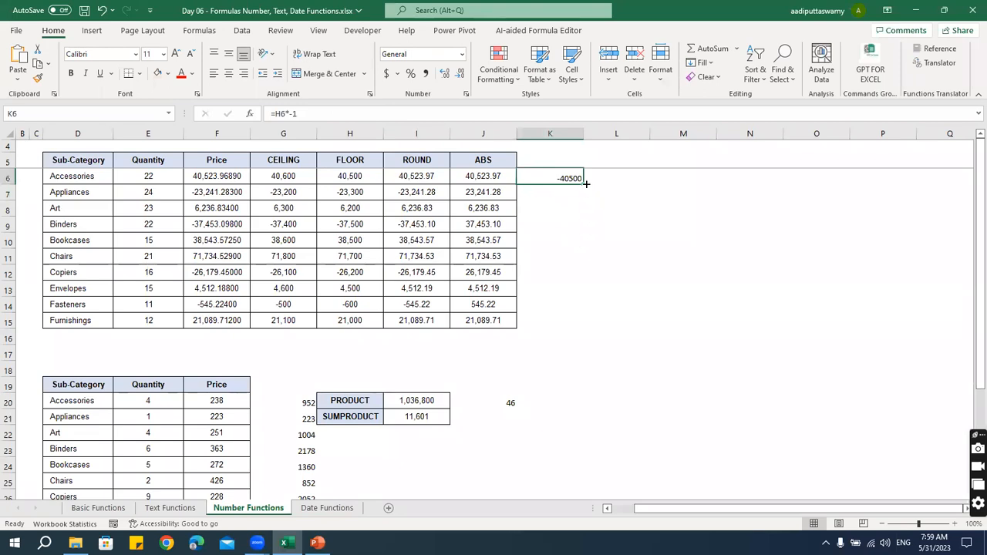
left_click_drag(583, 185, 583, 327)
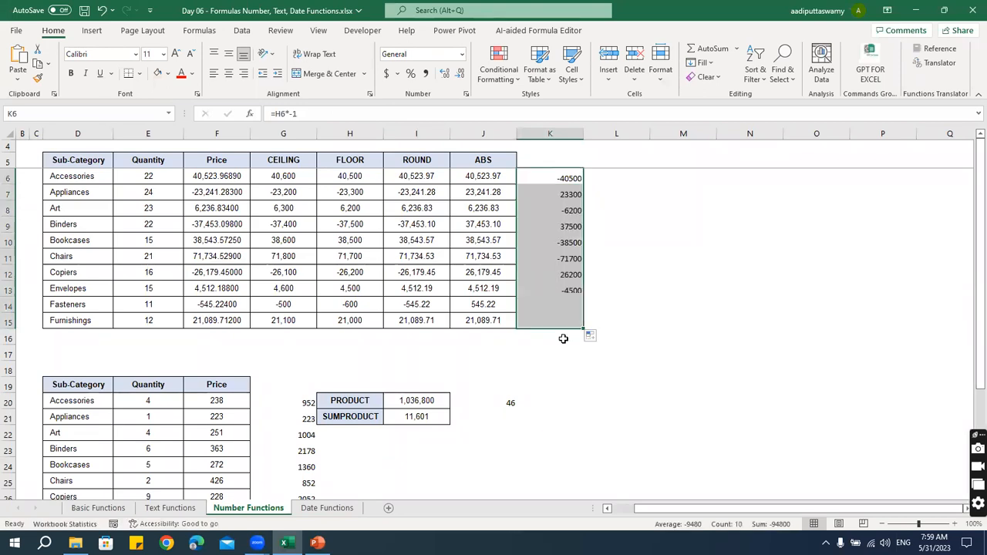
Step: Compare the values across G8:K8 and check the ROUND formula in I8
left_click_drag(560, 210, 293, 208)
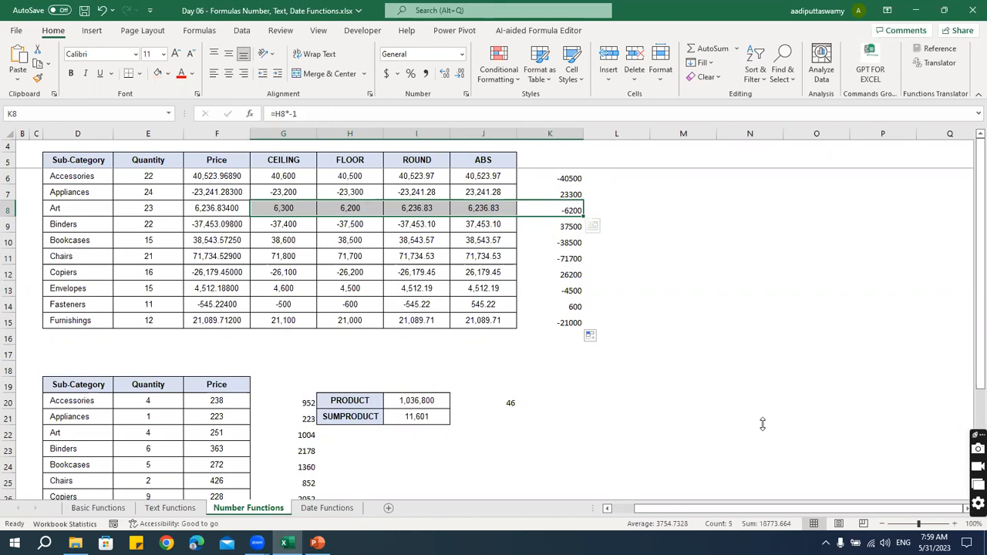
key("ctrl+n")
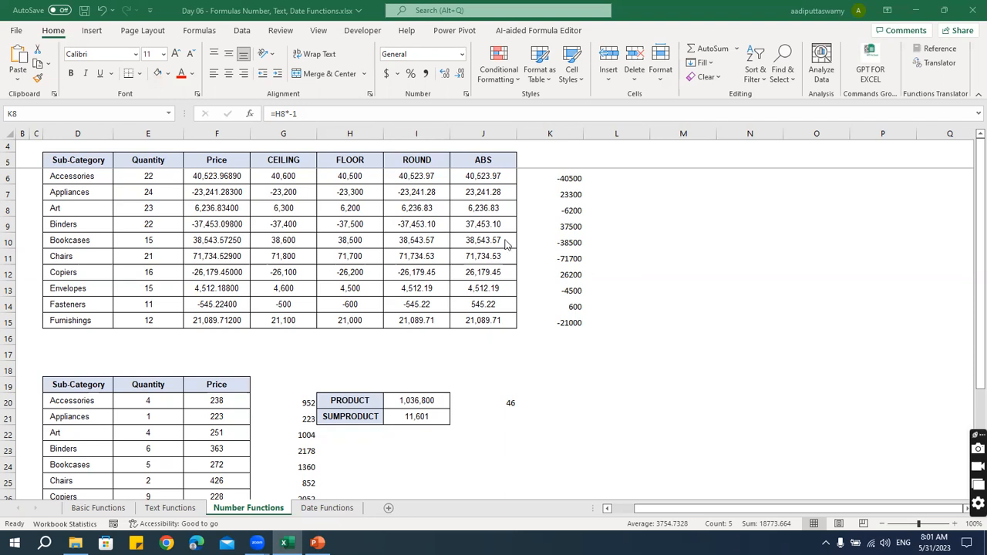
left_click(404, 204)
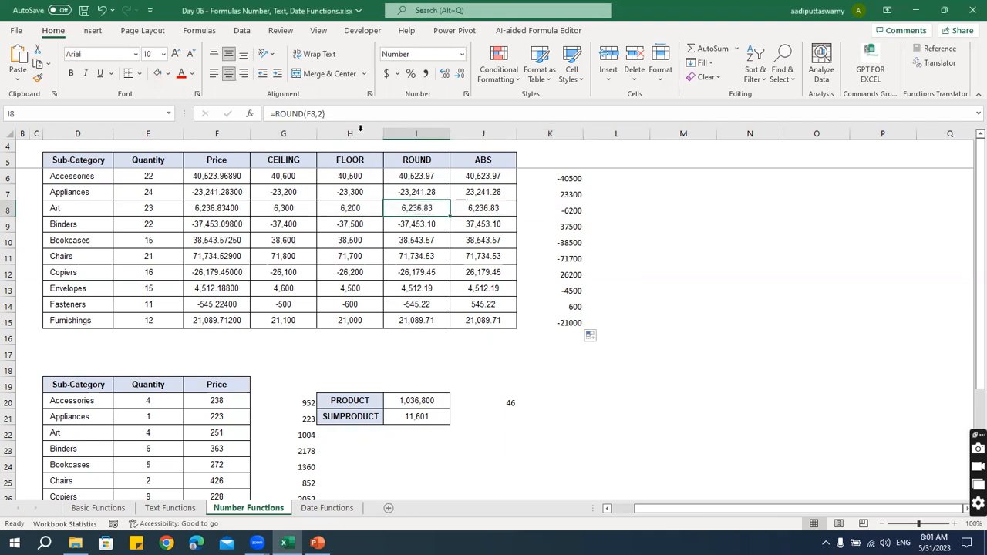
Step: Open the Date Functions sheet and check the first order date in E6
left_click(327, 508)
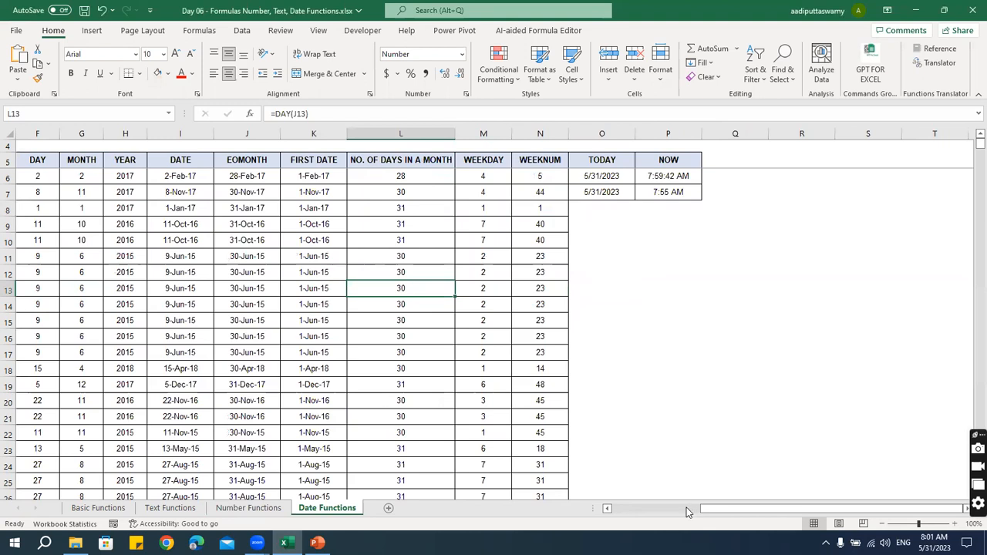
left_click(688, 512)
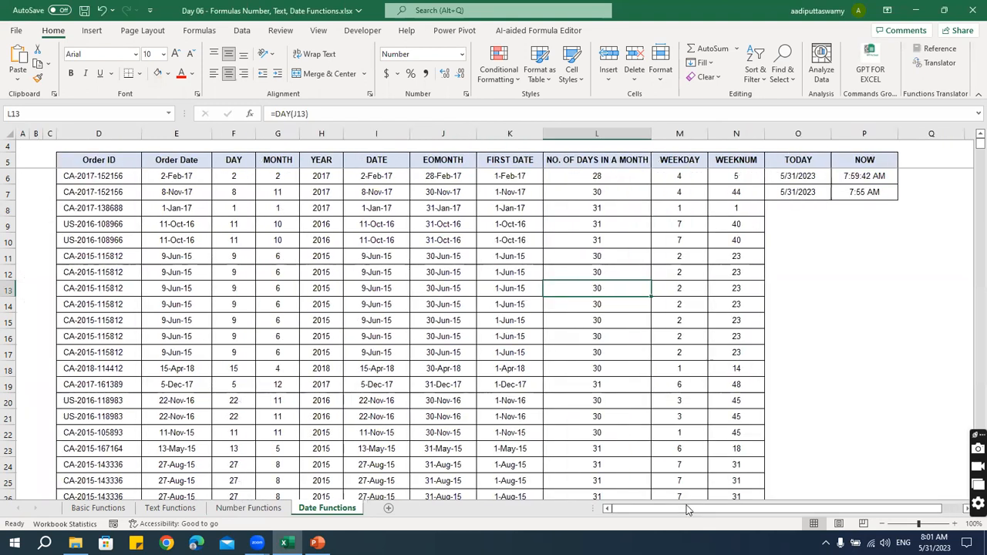
left_click(171, 178)
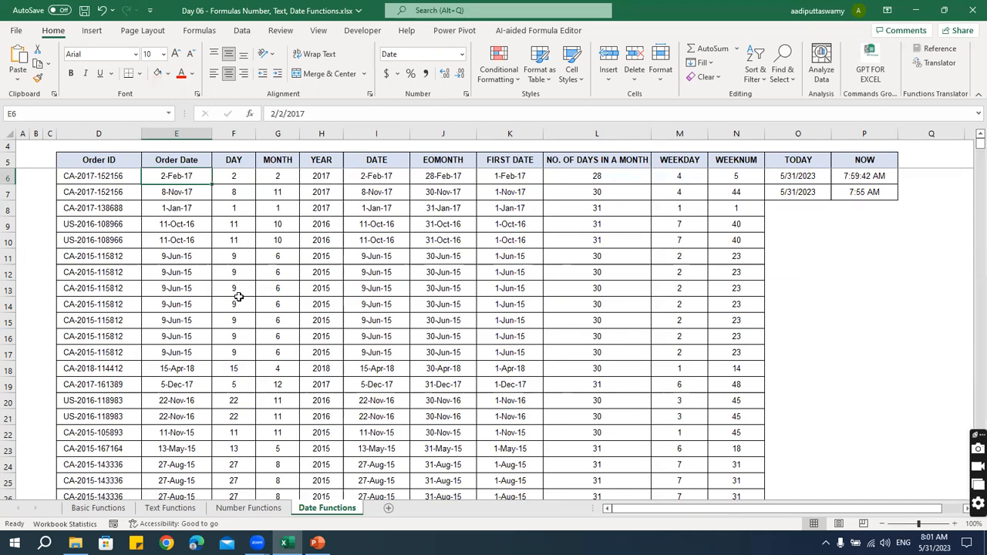
Step: Return to the Text Functions sheet and examine the row 6 formulas from SEARCH back to UPPER, and the PROPER formula in J6
left_click(191, 510)
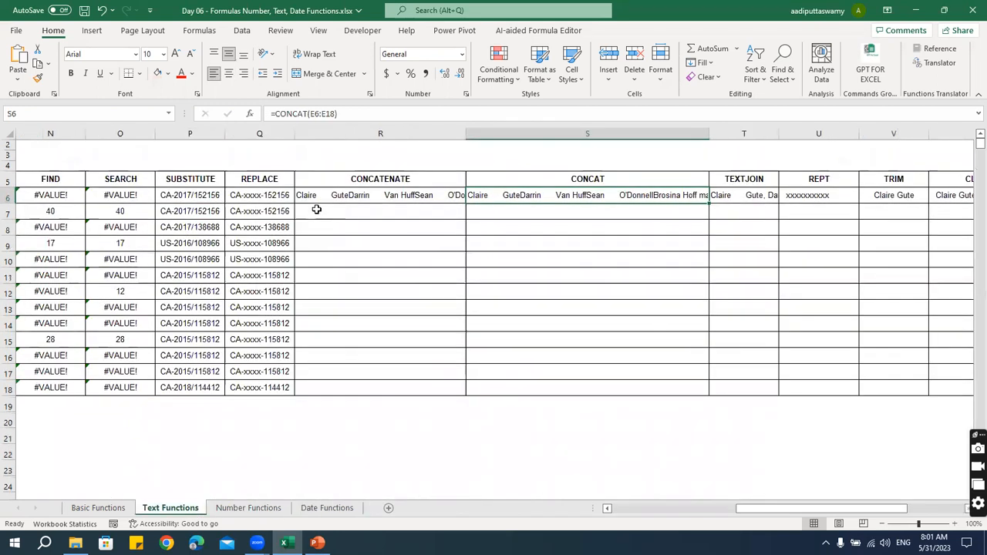
scroll(316, 208, "up", 1)
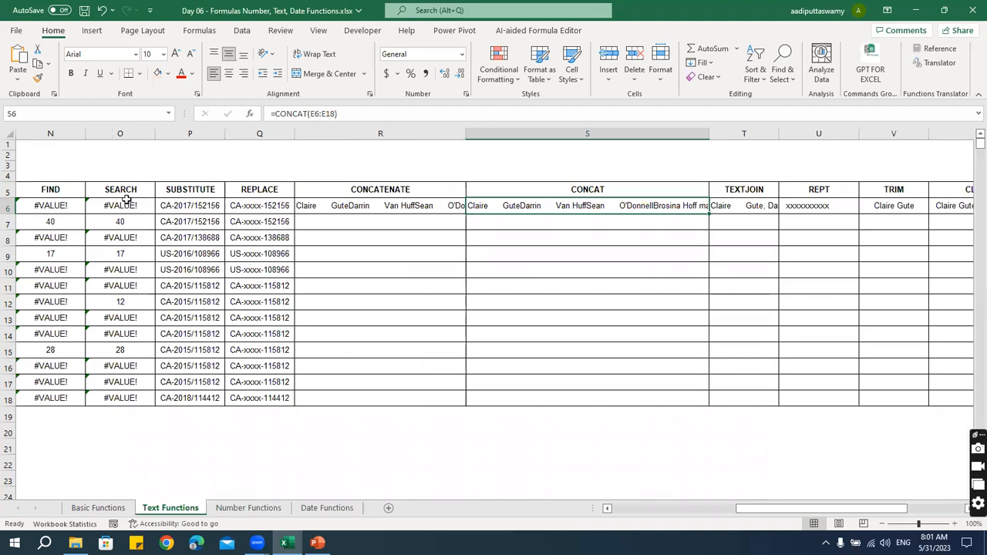
left_click(126, 204)
key("Left")
key("Left")
key("Left")
key("Left")
key("Left")
key("Left")
key("Left")
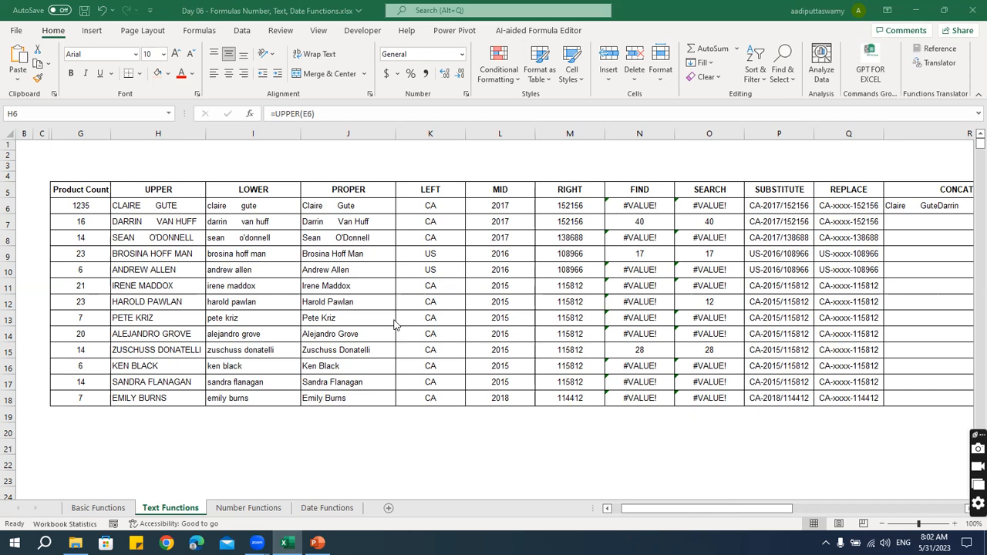
left_click(318, 205)
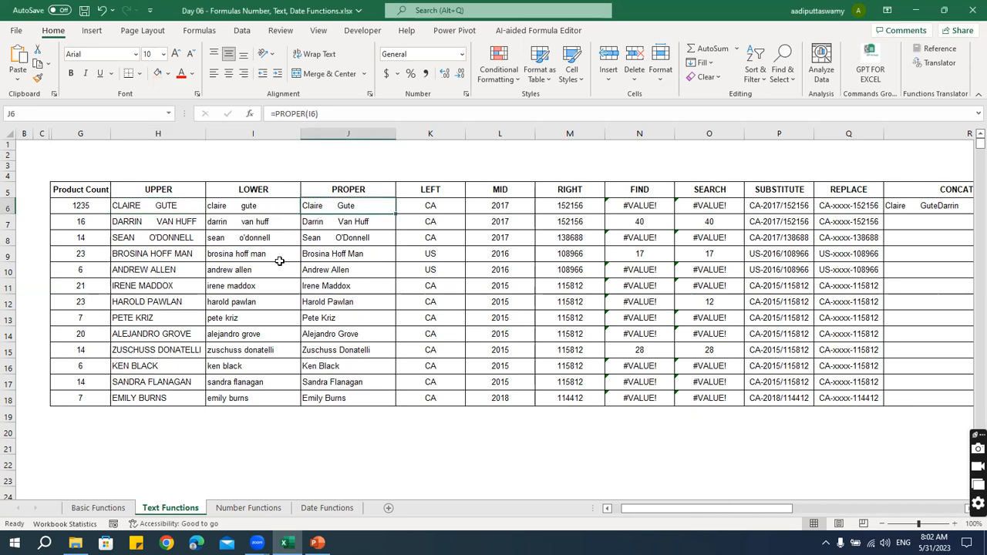
Step: Check the existing formula in I6 and re-enter it as =LOWER(H6)
double_click(241, 207)
key("Escape")
type("=low")
key("Tab")
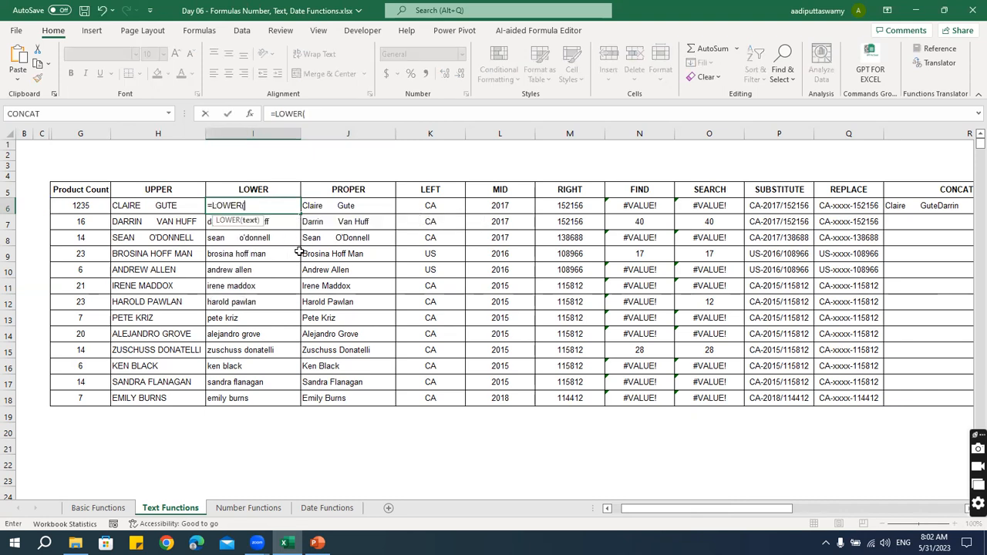
key("Left")
key("Return")
Step: Examine the LOWER results in I6:I18 and the UPPER formula in H6
key("Up")
key("shift+Down")
key("shift+Down")
key("shift+Down")
key("shift+Down")
key("shift+Down")
key("shift+Down")
key("shift+Down")
key("shift+Down")
key("shift+Down")
key("shift+Down")
key("shift+Down")
key("shift+Down")
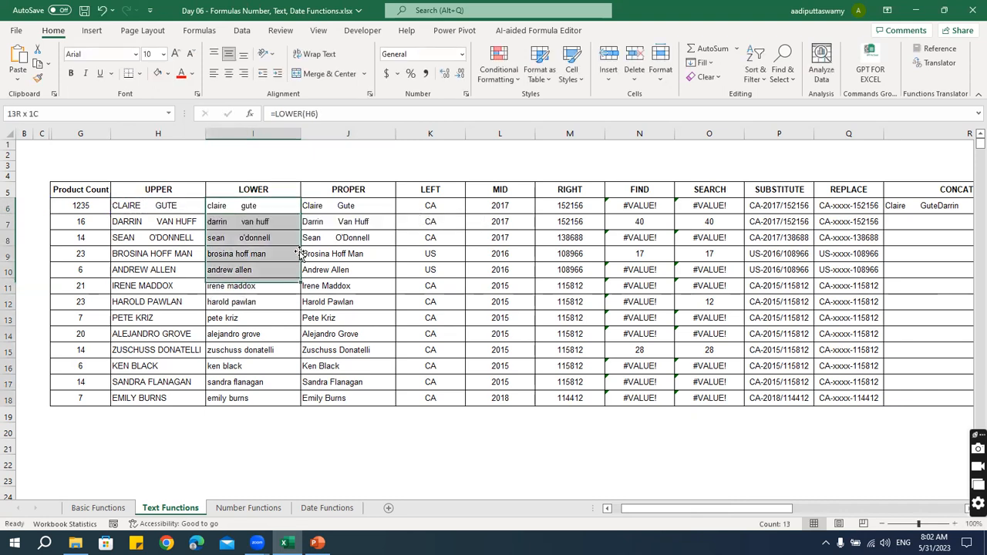
key("shift+Up")
key("shift+Up")
key("shift+Up")
key("shift+Up")
key("shift+Up")
key("shift+Up")
key("shift+Up")
key("shift+Up")
key("shift+Up")
key("shift+Up")
key("shift+Up")
key("shift+Up")
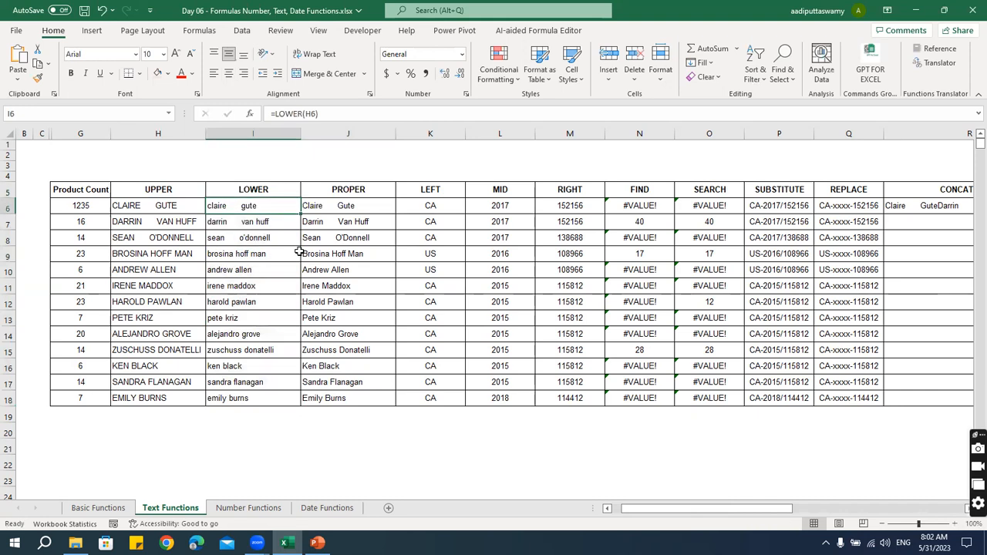
double_click(189, 214)
key("Escape")
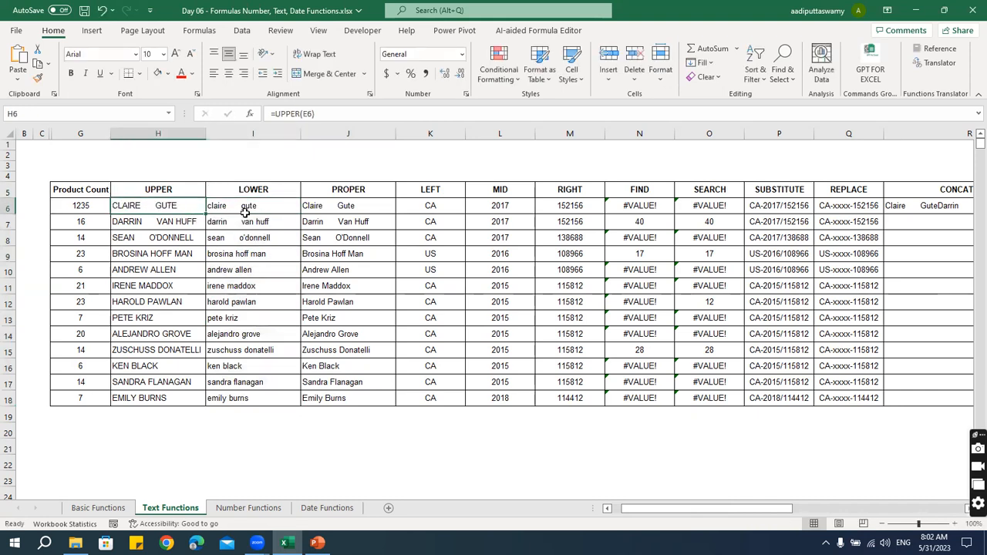
Step: Paste the LOWER results from I6:I18 as values over H6:H18, and undo the paste
left_click_drag(254, 205, 272, 395)
key("ctrl+c")
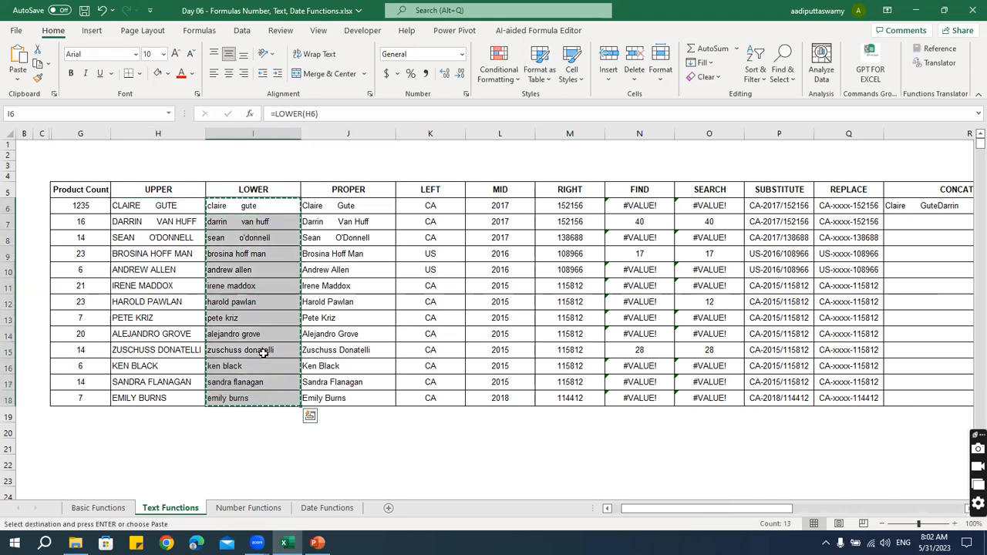
left_click(167, 204)
key("ctrl+alt+v")
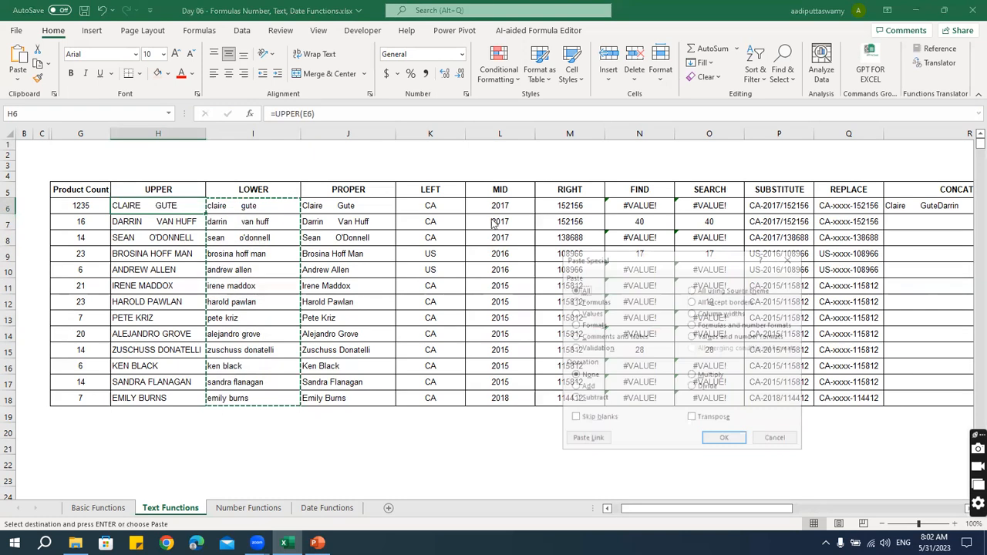
left_click_drag(605, 262, 323, 138)
left_click(293, 190)
left_click(446, 317)
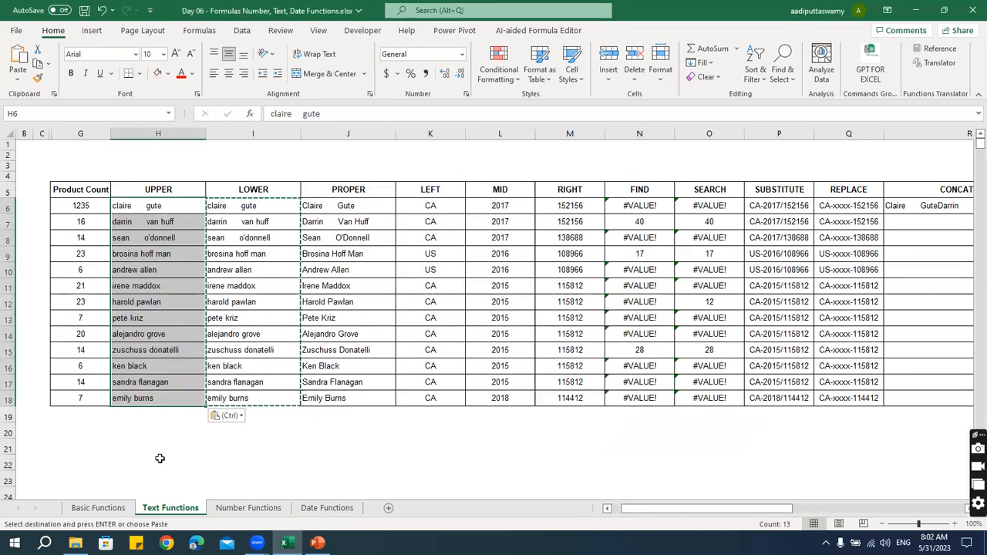
key("ctrl+z")
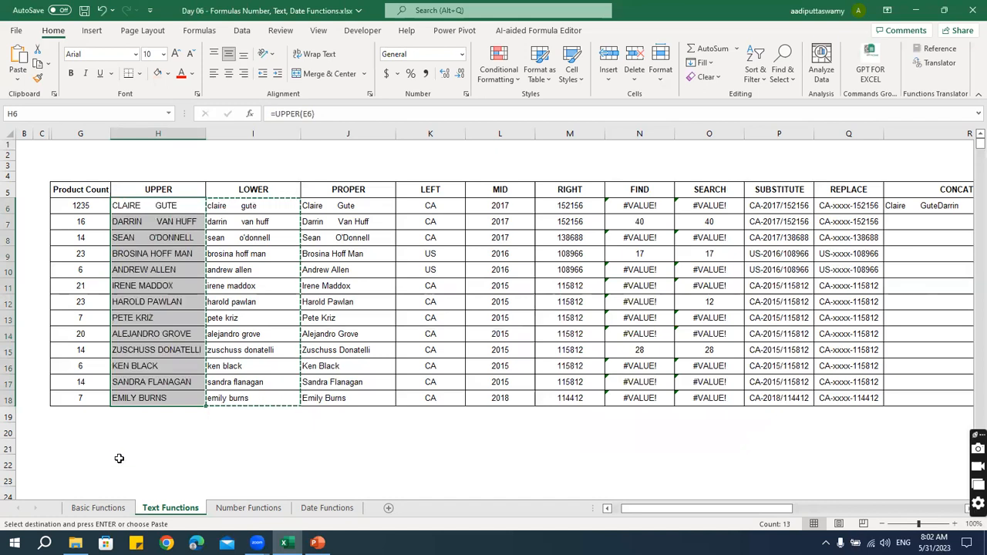
key("Escape")
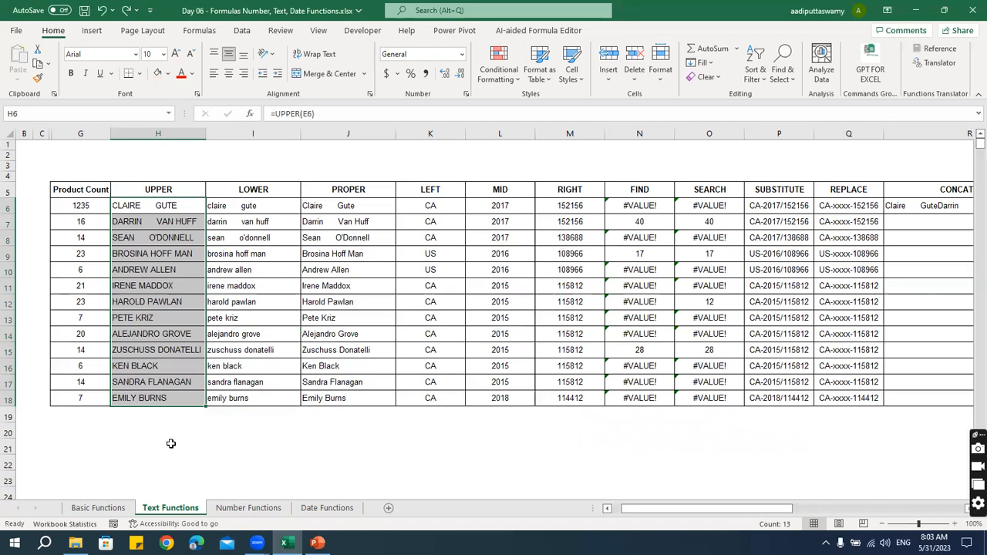
Step: Check the LOWER formula in I7 and the LEFT formula in K8
left_click(257, 222)
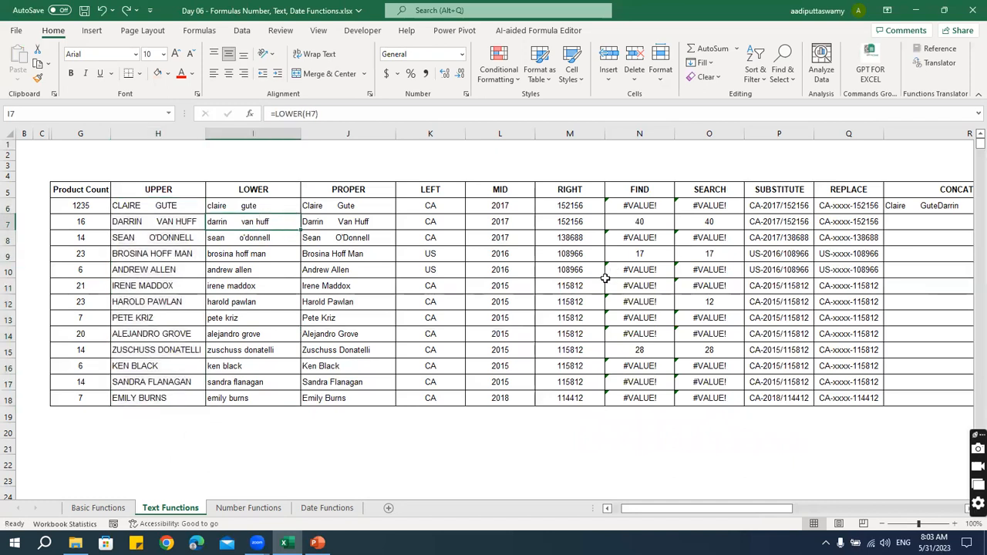
left_click(589, 89)
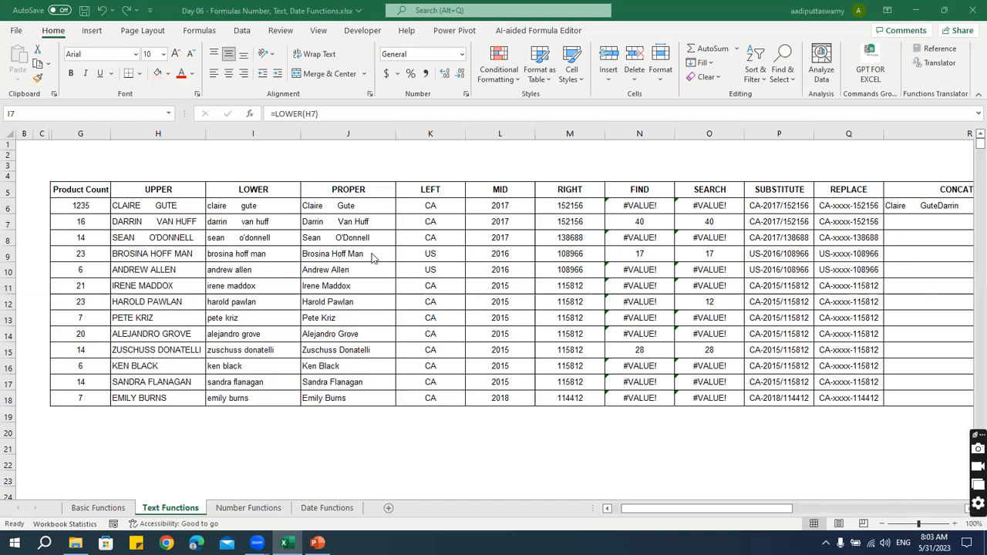
left_click(432, 240)
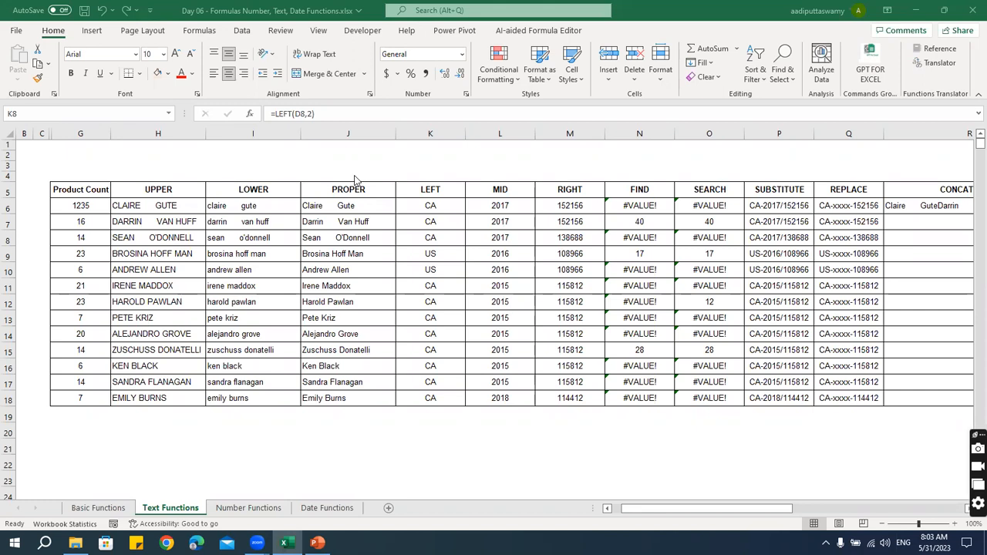
left_click(424, 209)
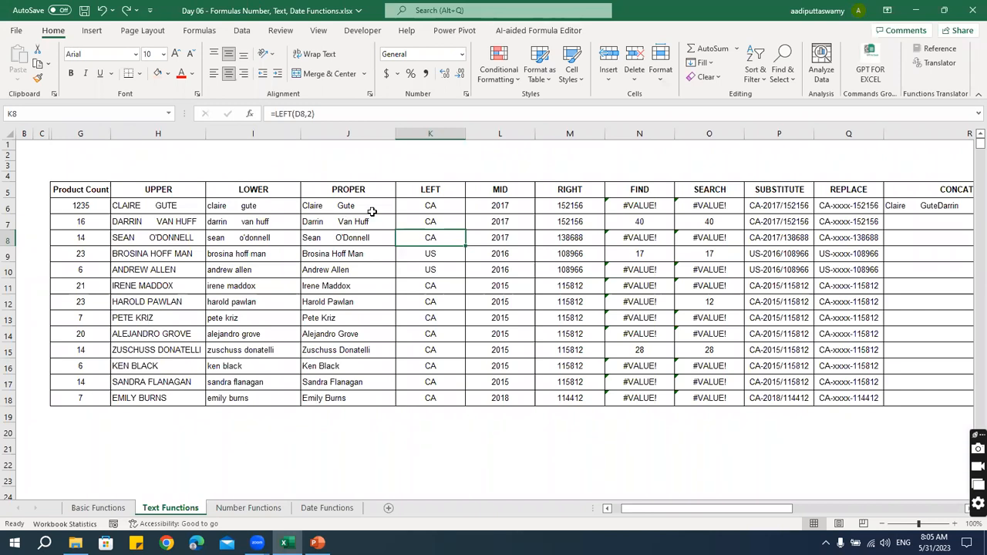
Step: Switch to File Explorer and open the Weekend With Experts folder inside IDrive
key("alt+Tab")
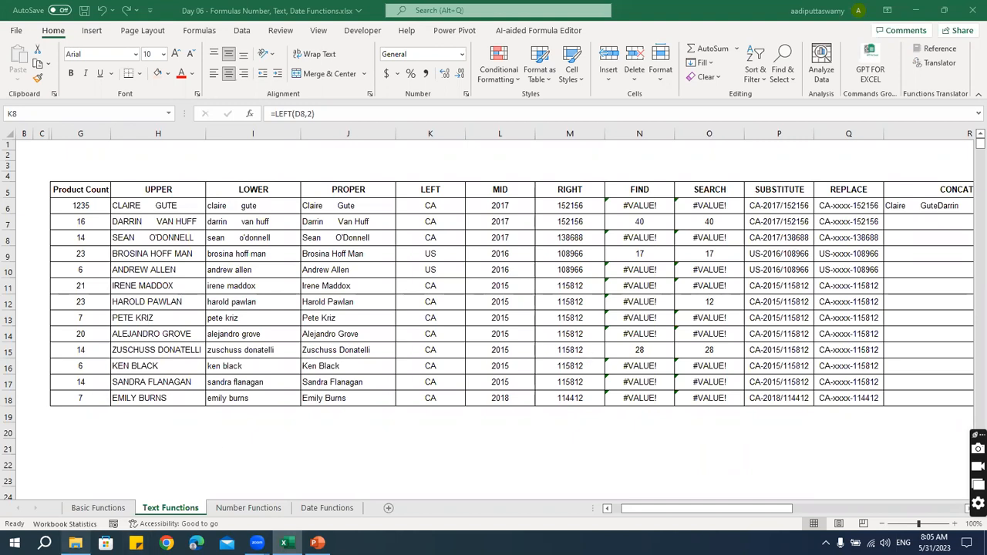
left_click(75, 542)
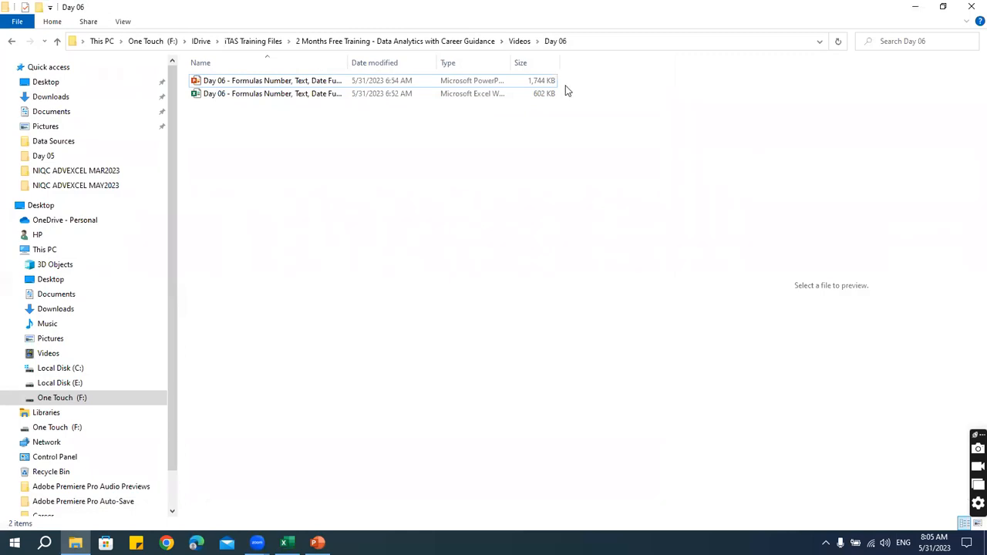
left_click_drag(396, 38, 357, 62)
left_click(245, 44)
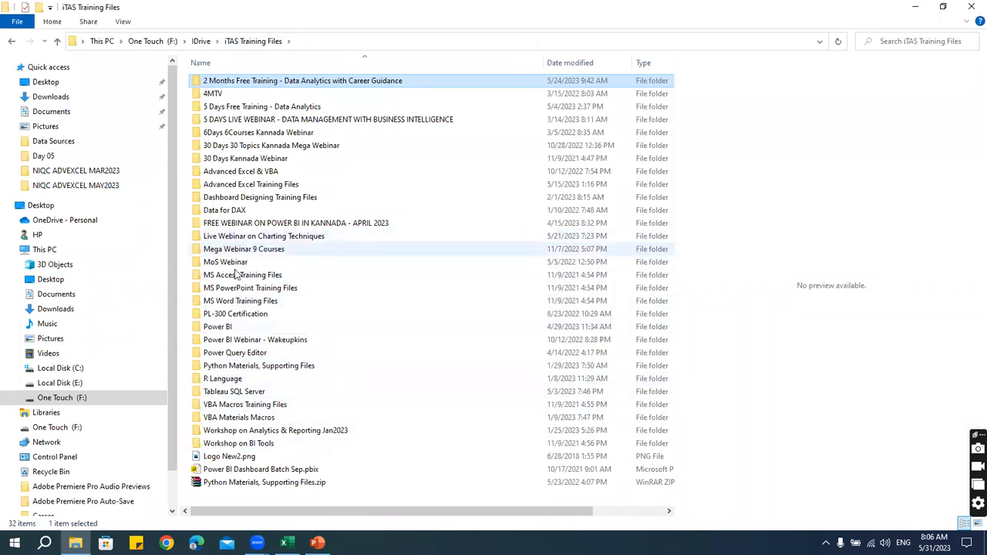
left_click(203, 41)
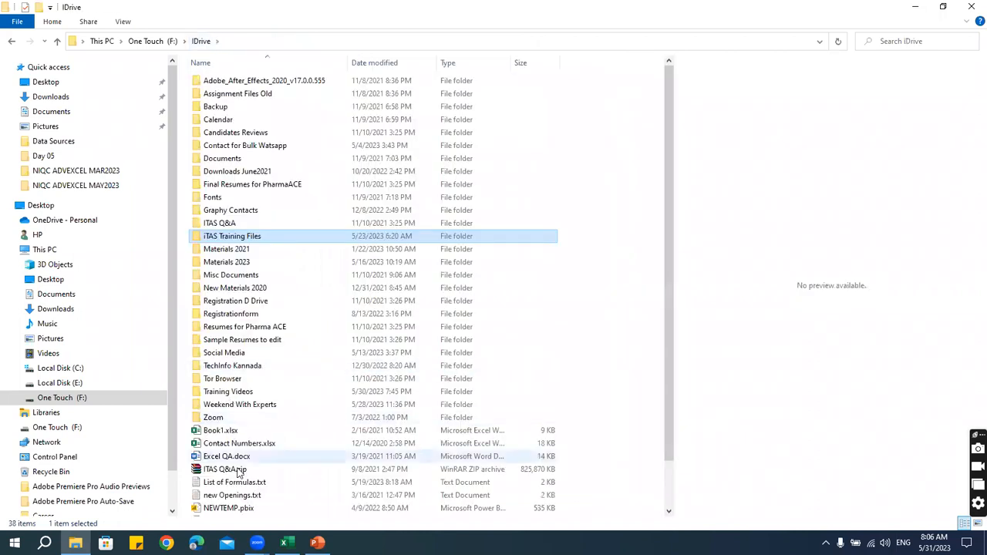
double_click(242, 405)
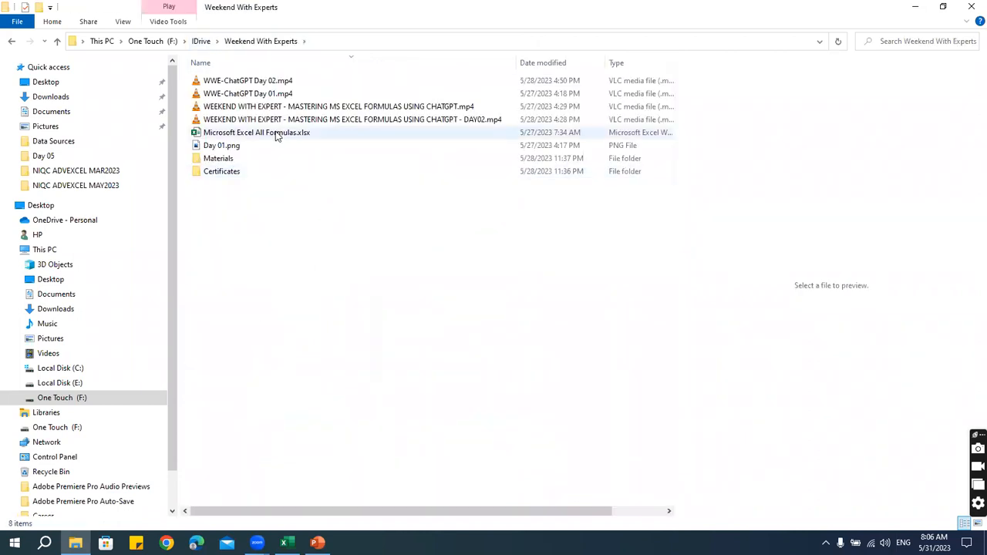
Step: Open the workbook Microsoft Excel All Formulas.xlsx and go to its Text Functions list
double_click(277, 135)
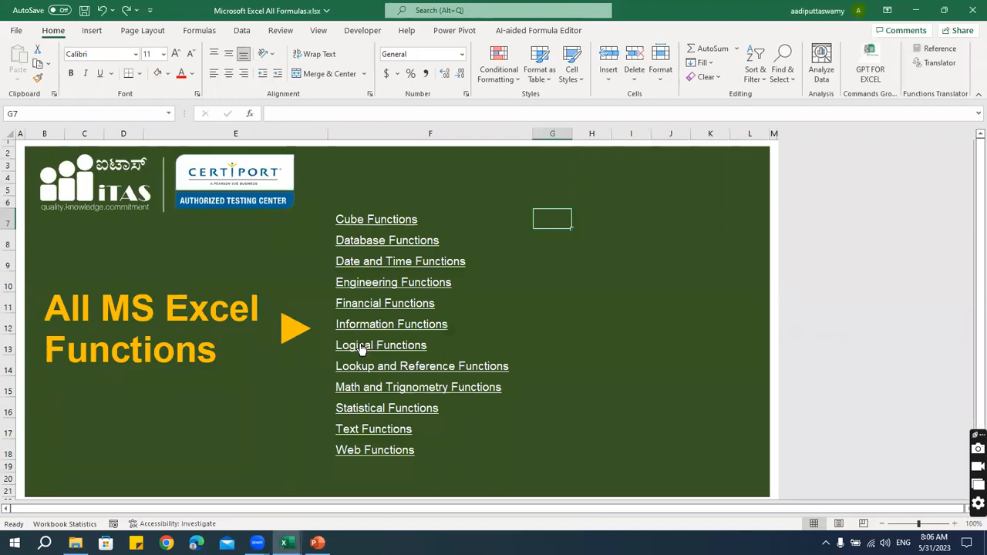
left_click(364, 436)
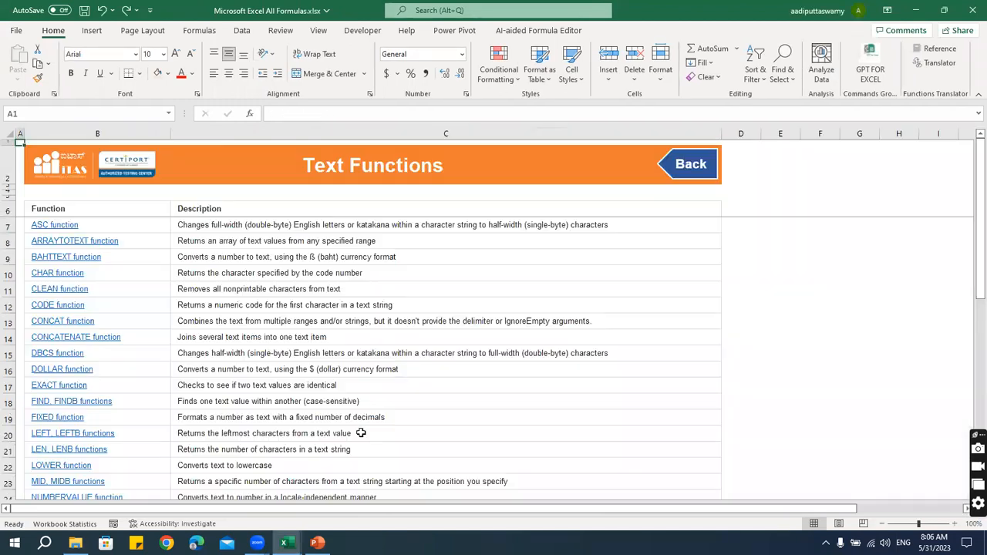
Step: Look through the Text Functions list and select the description of the ASC function in C7
scroll(211, 321, "down", 15)
scroll(211, 321, "up", 15)
left_click(286, 260)
left_click(247, 223)
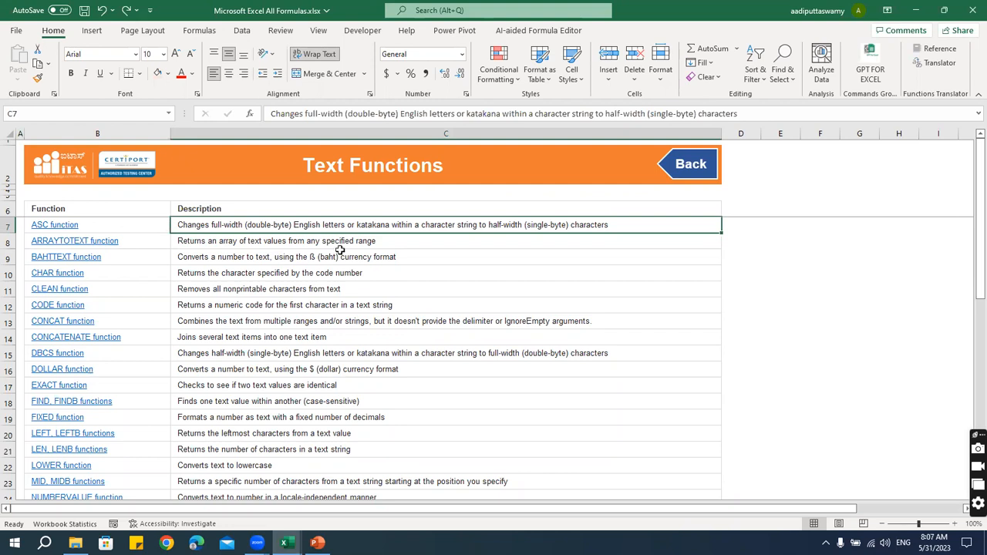
Step: Switch to the Day 06 presentation in PowerPoint and start the slide show from the Data Analytics title slide
key("alt+Tab")
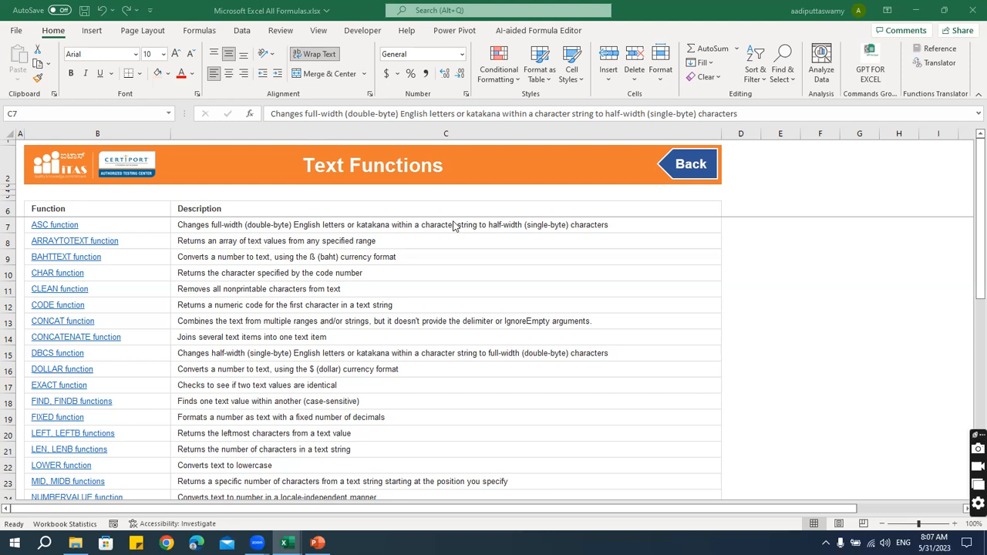
left_click(378, 314)
key("super+d")
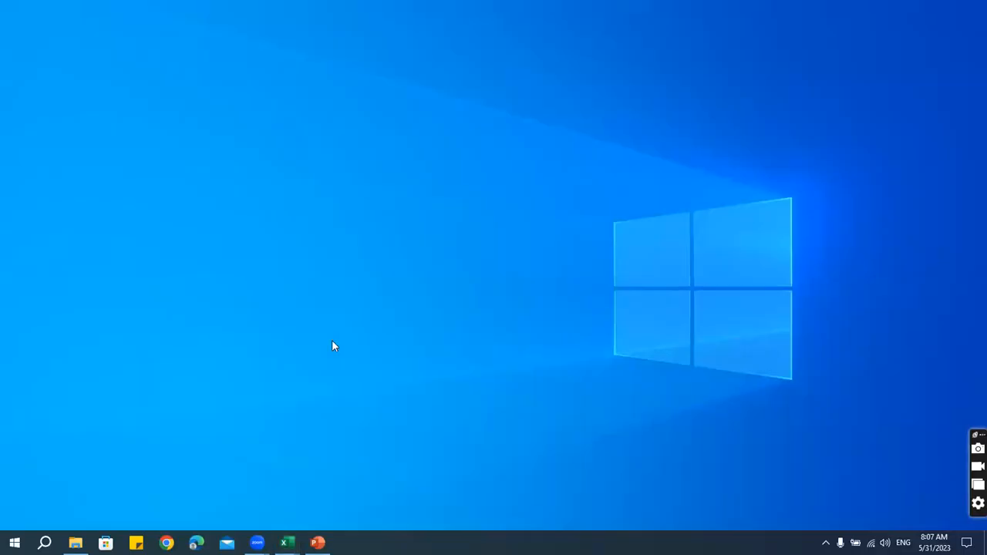
left_click(317, 542)
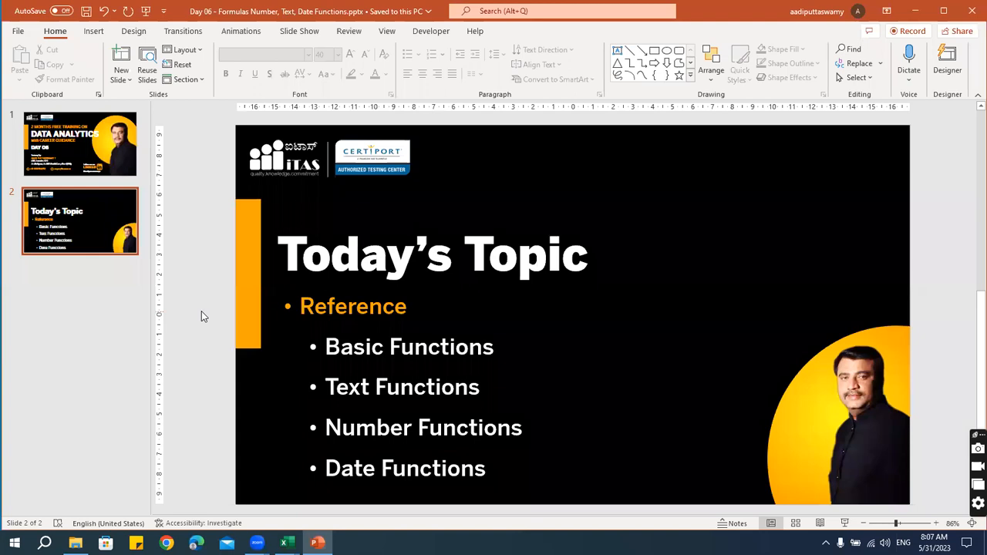
key("Up")
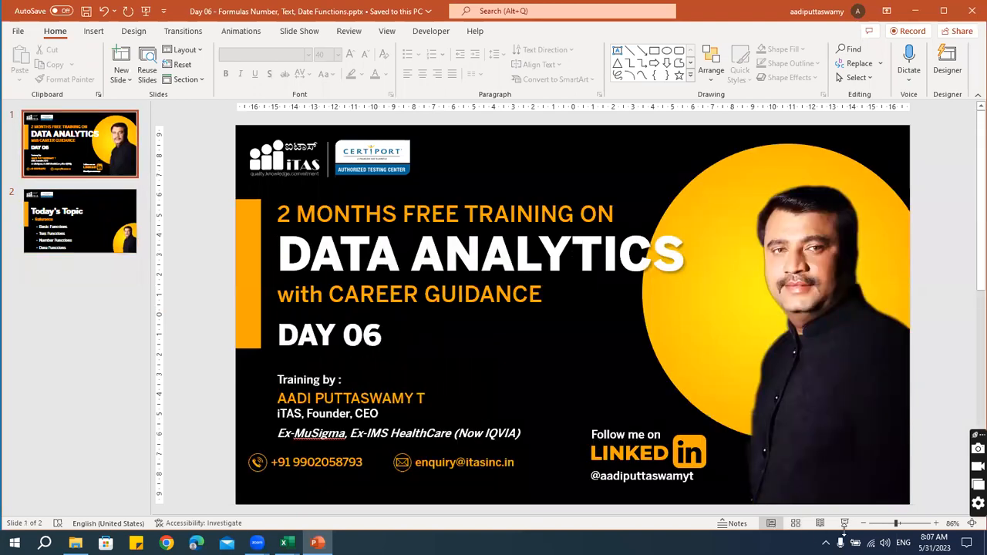
left_click(844, 523)
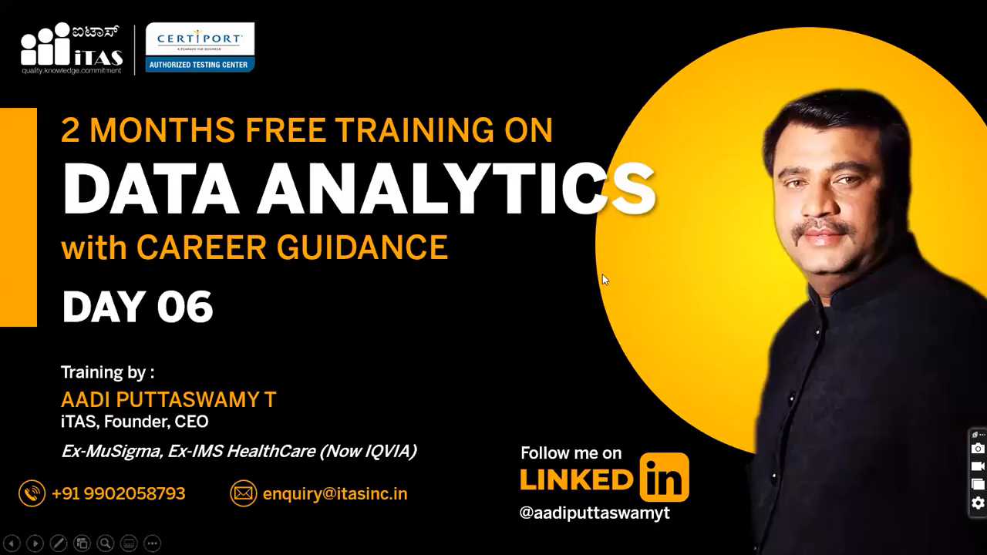